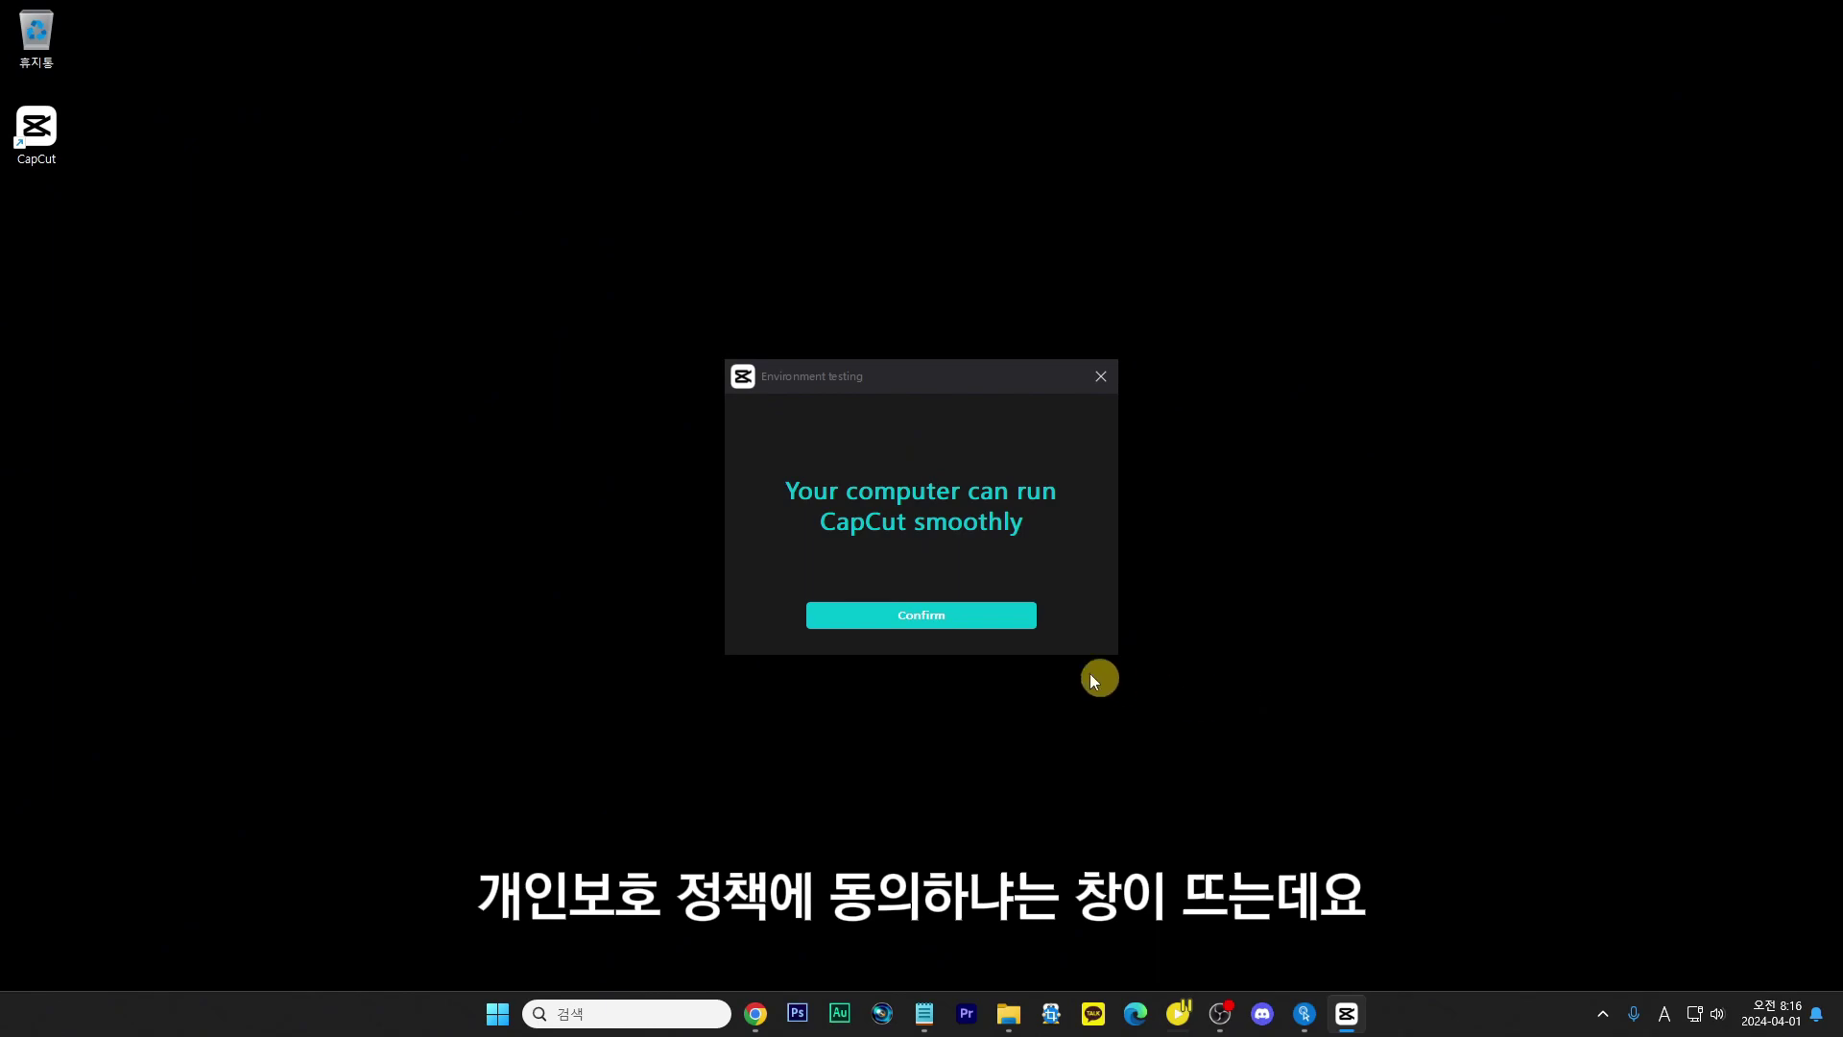
Step: Dismiss the environment test result and change the interface language to Korean (한국어), restarting the program to apply it
{"action": "left_click", "coordinate": [948, 616]}
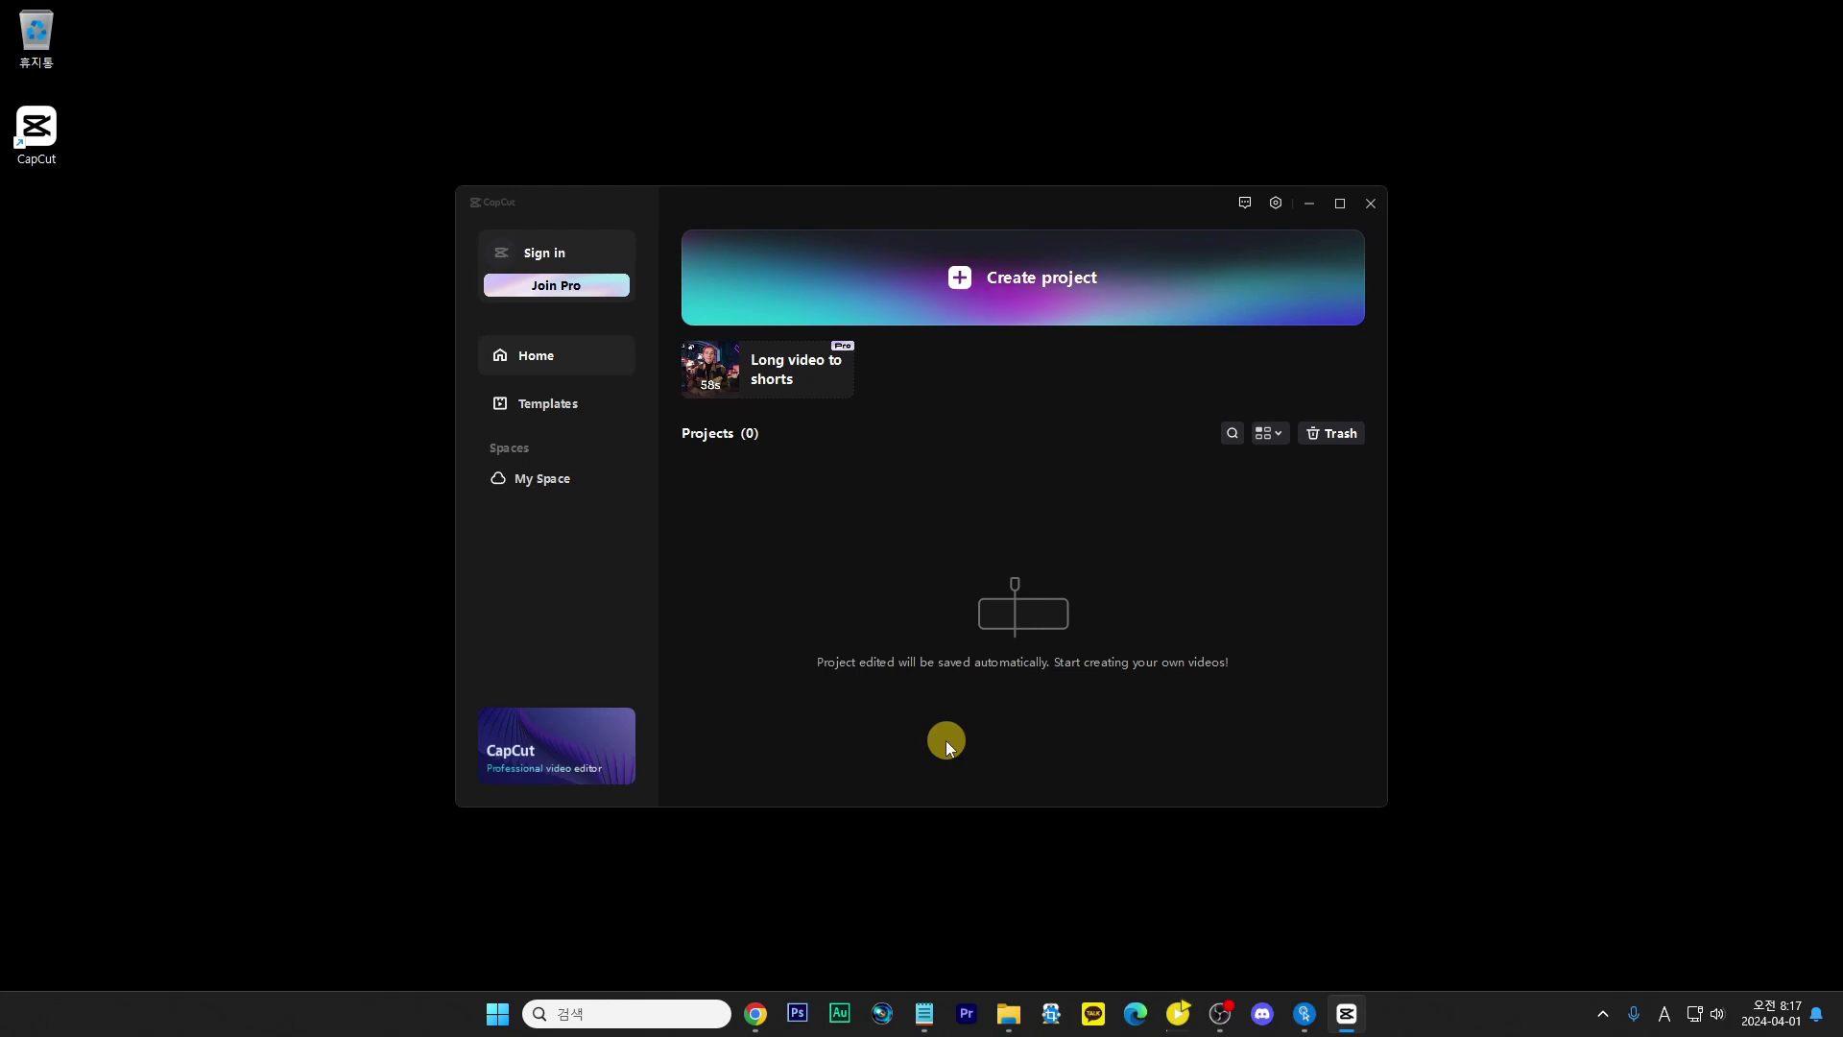
{"action": "left_click", "coordinate": [1273, 203]}
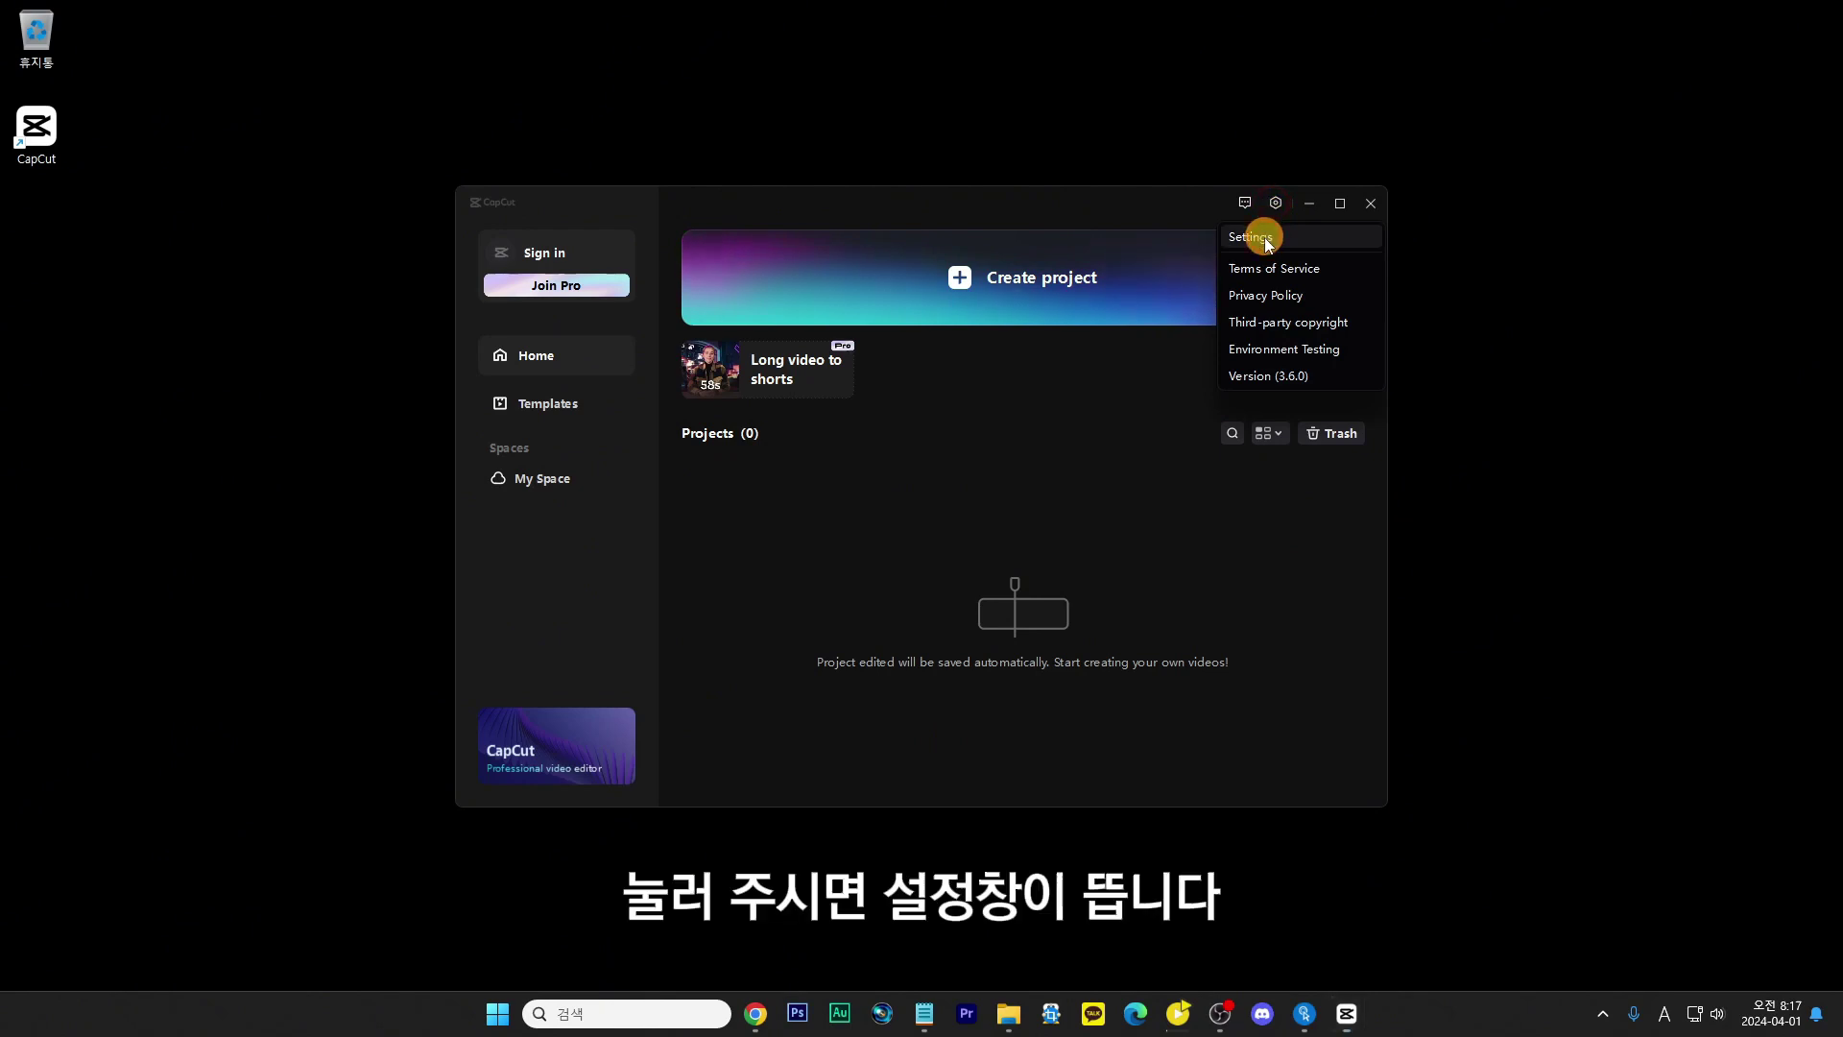
{"action": "left_click", "coordinate": [1264, 237]}
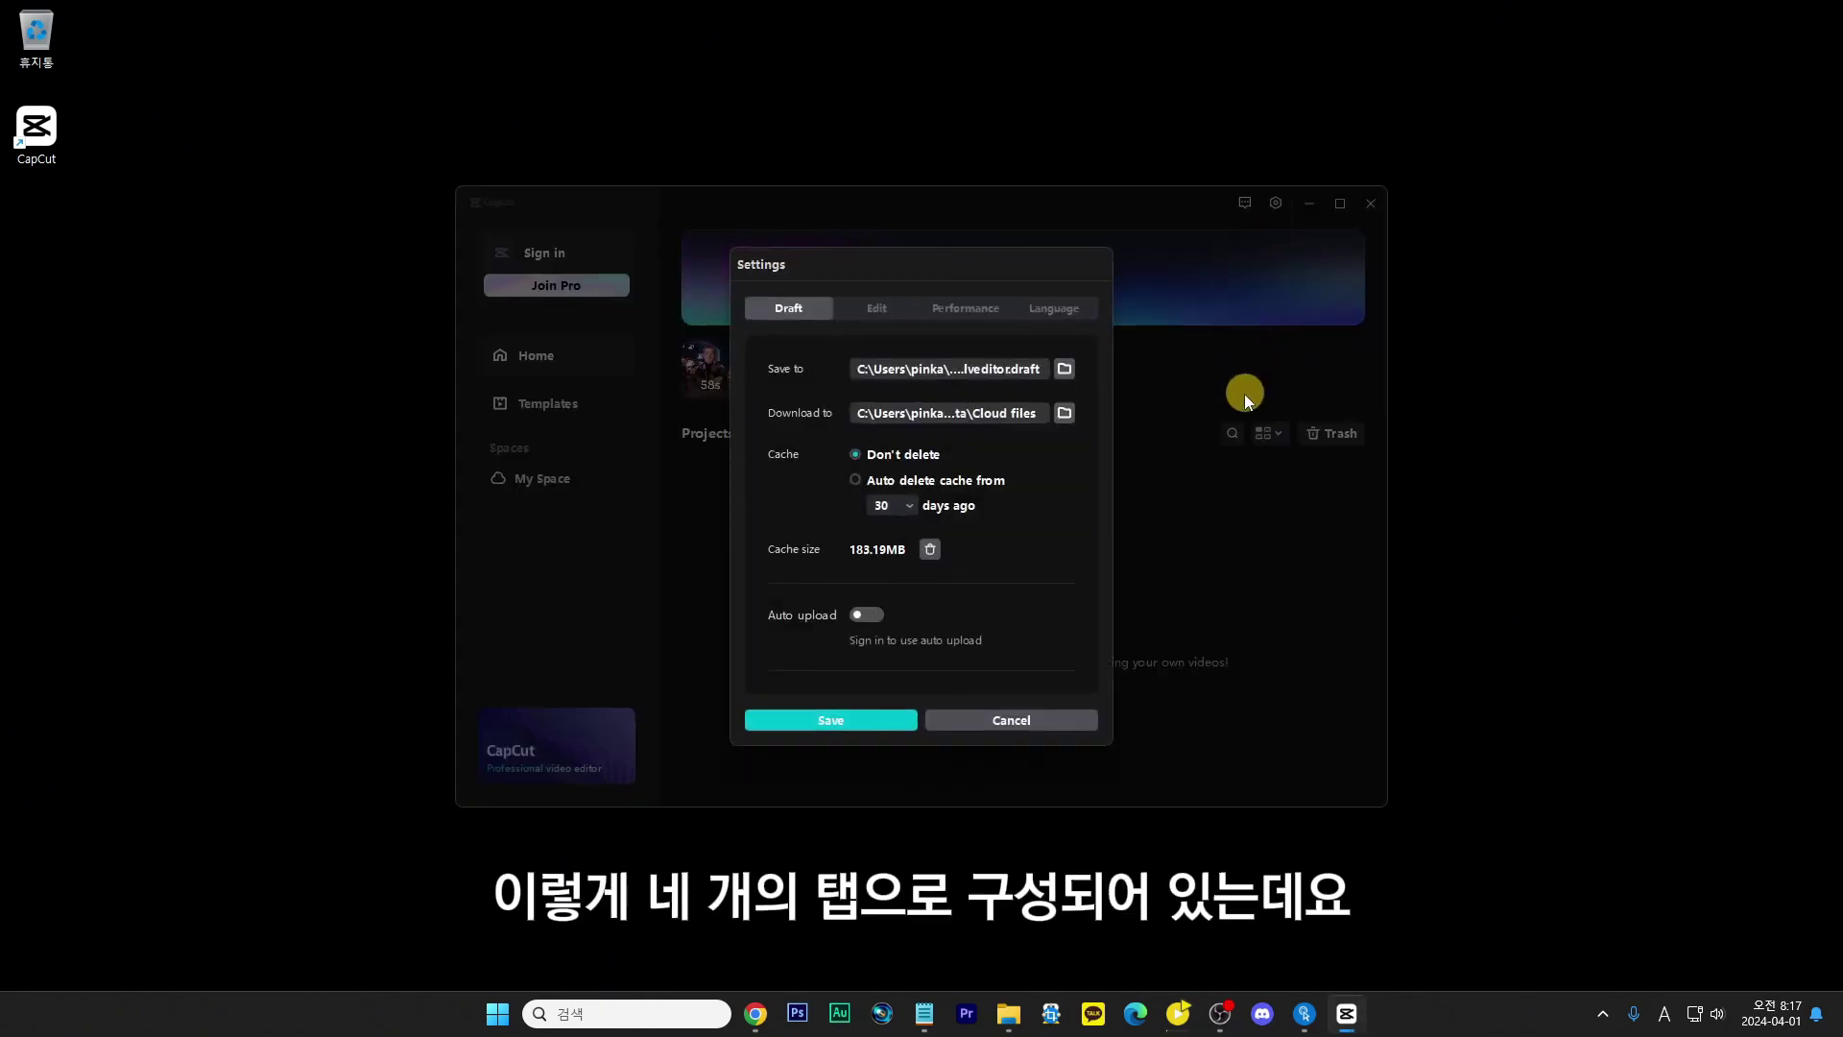
{"action": "left_click", "coordinate": [1049, 308]}
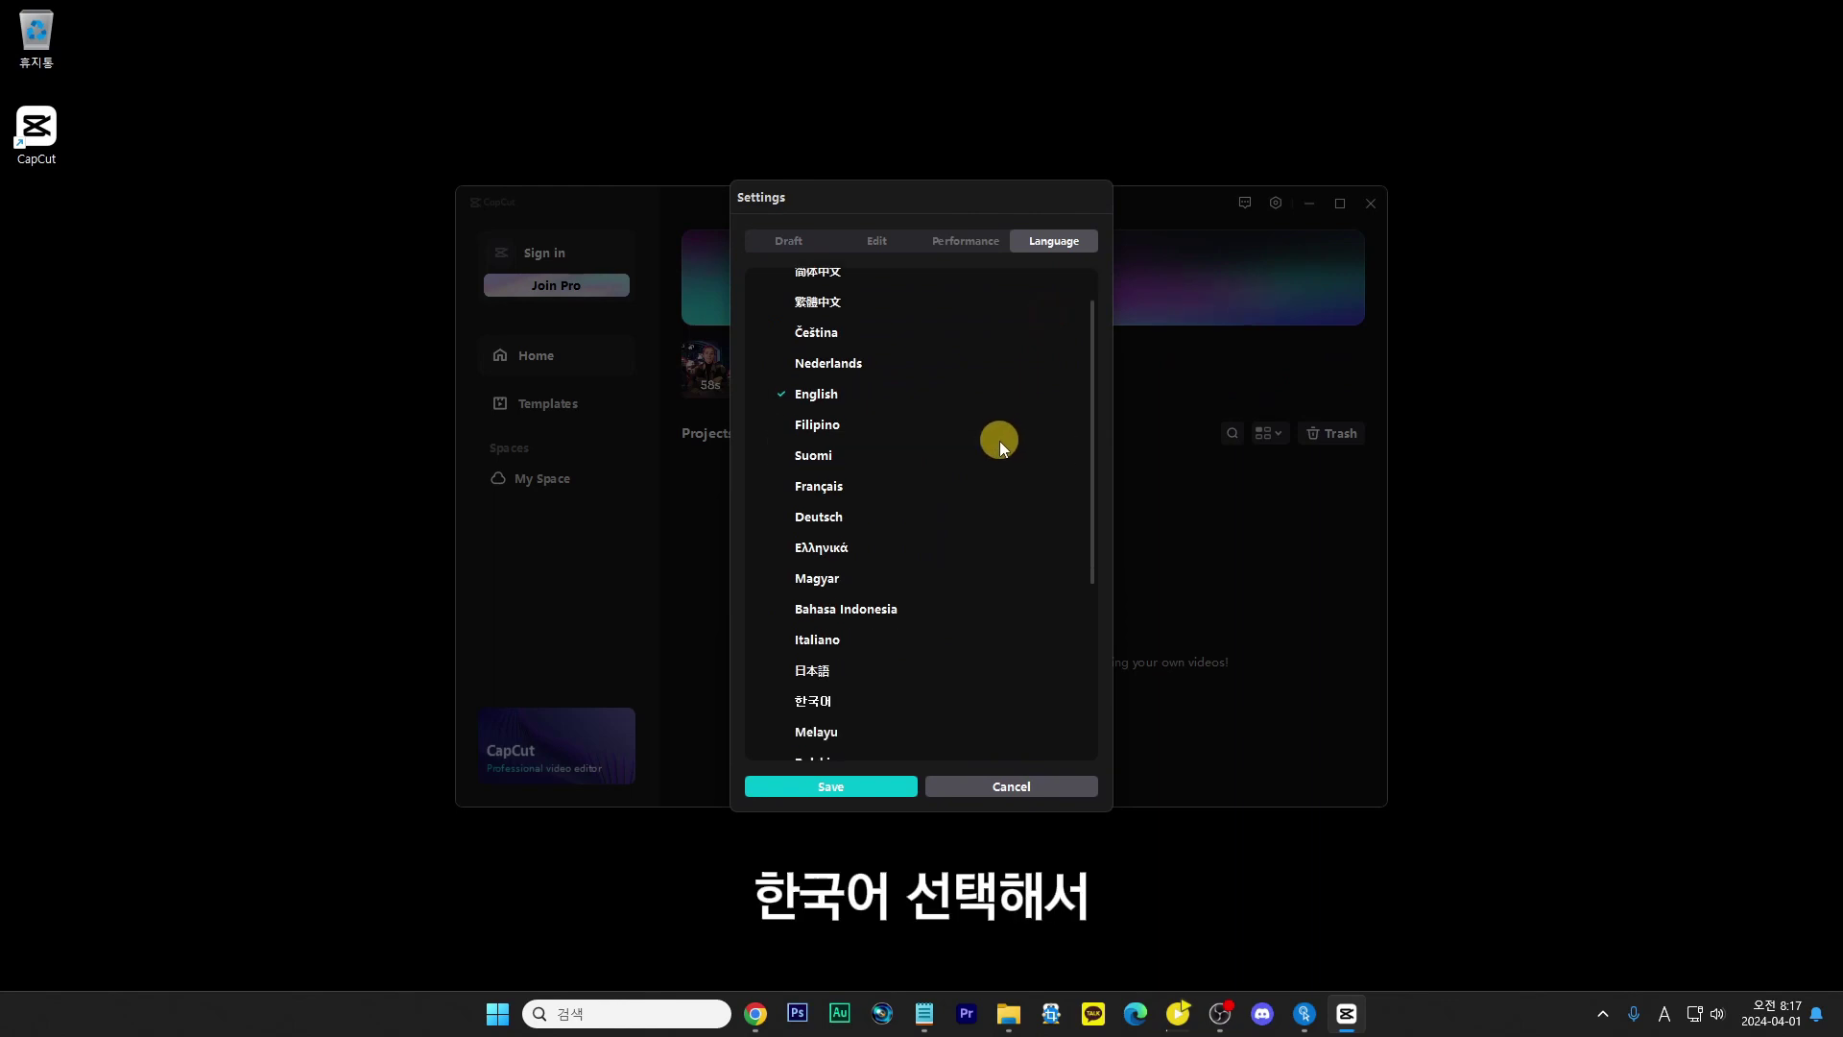
{"action": "scroll", "coordinate": [999, 441], "scroll_direction": "down", "scroll_amount": 6}
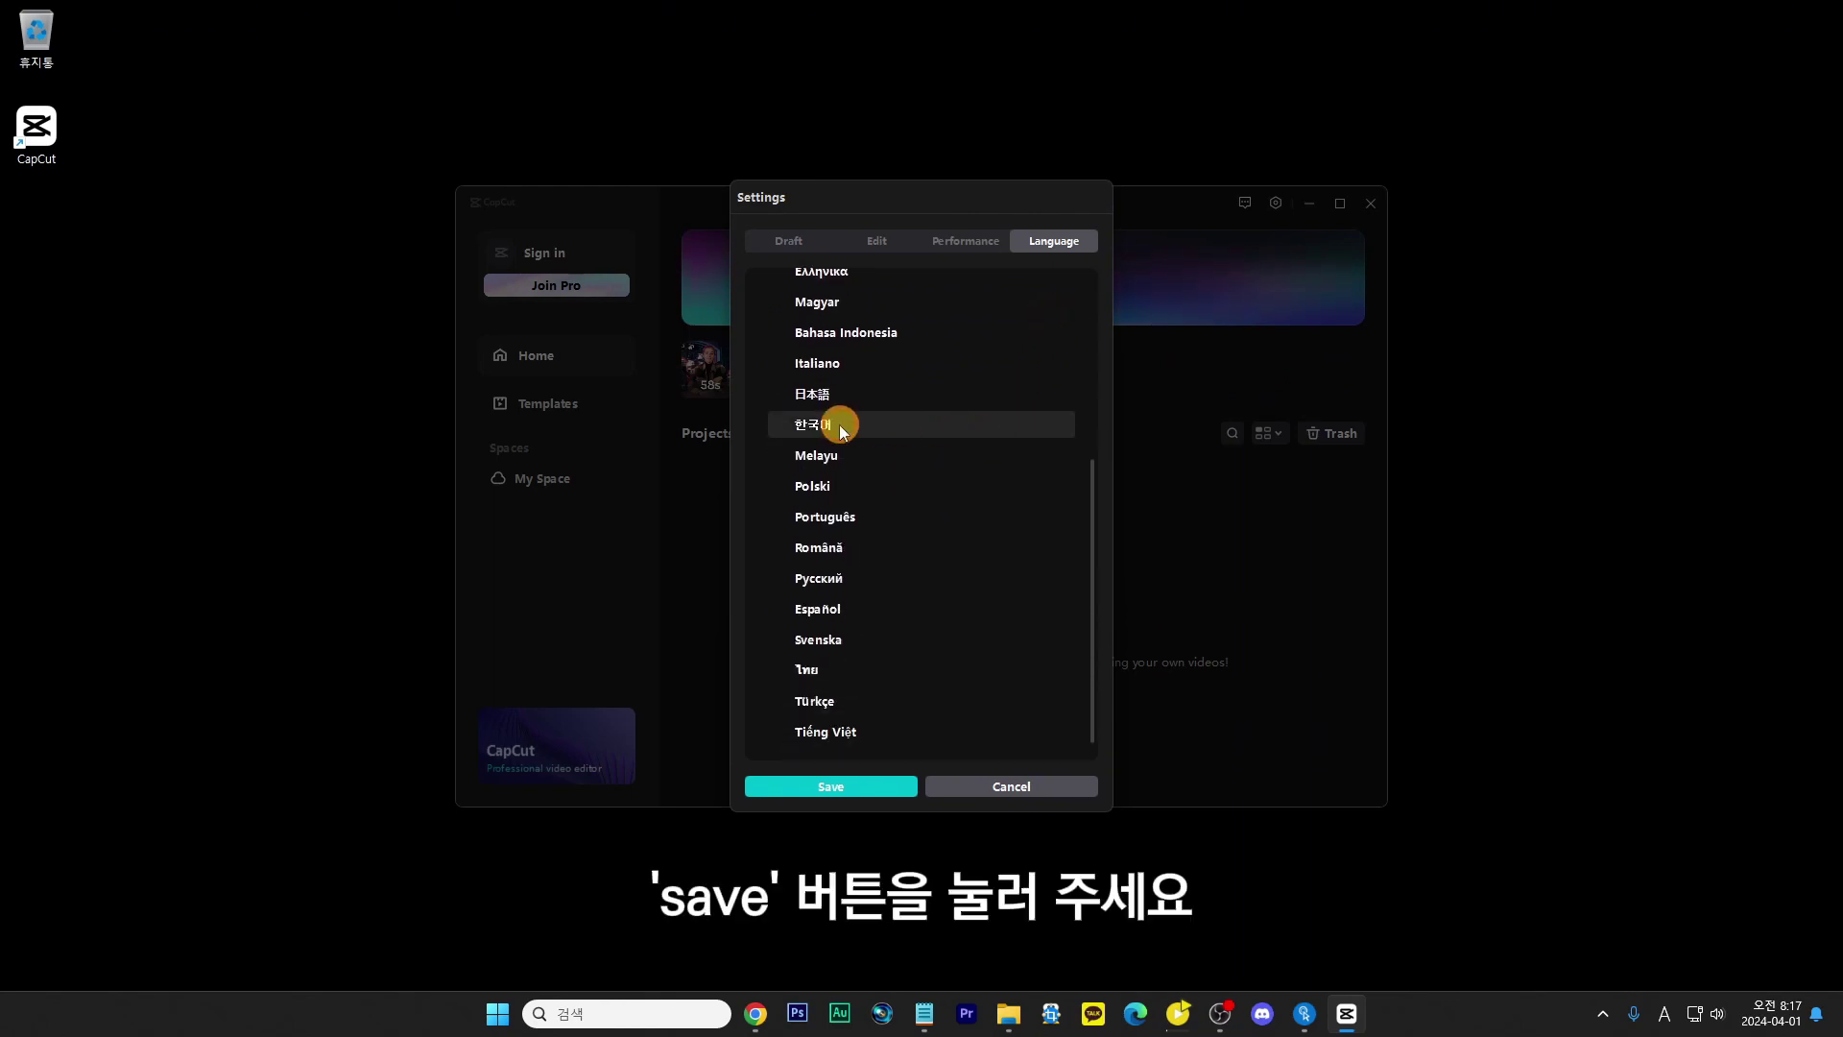
{"action": "left_click", "coordinate": [839, 424]}
{"action": "left_click", "coordinate": [826, 787]}
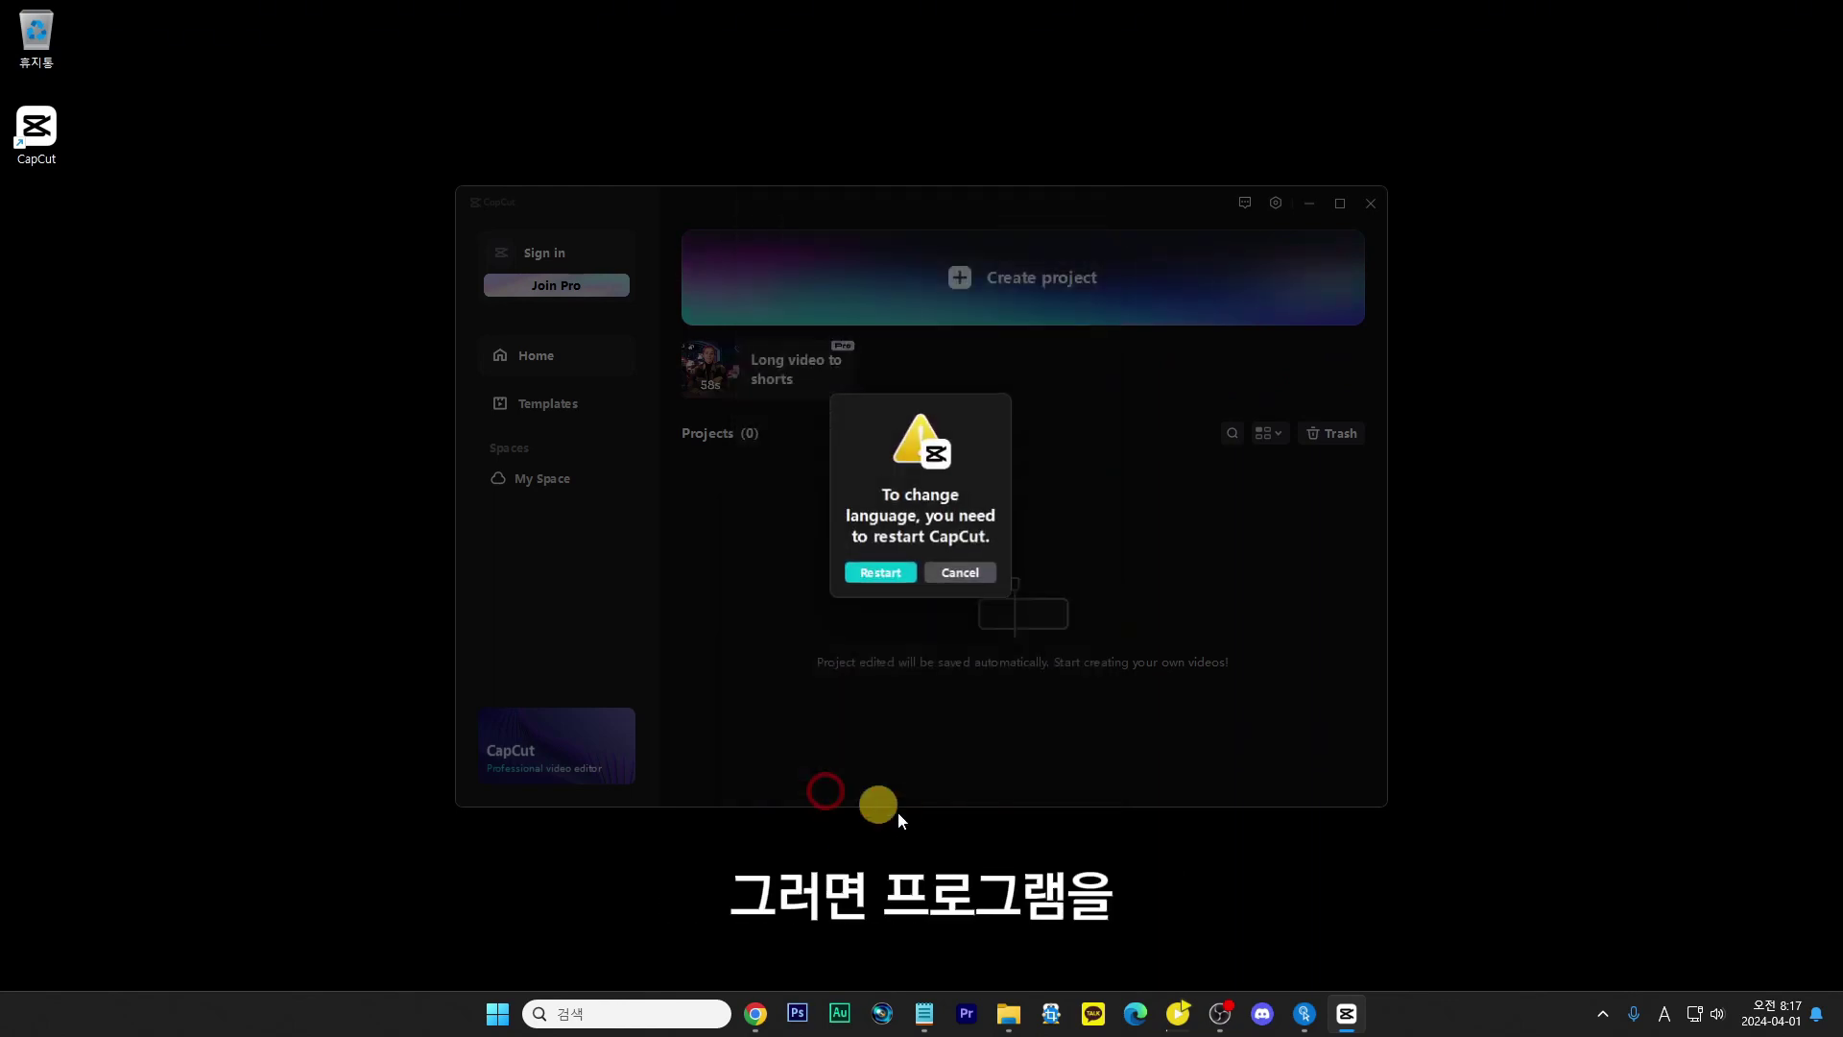
{"action": "left_click", "coordinate": [877, 574]}
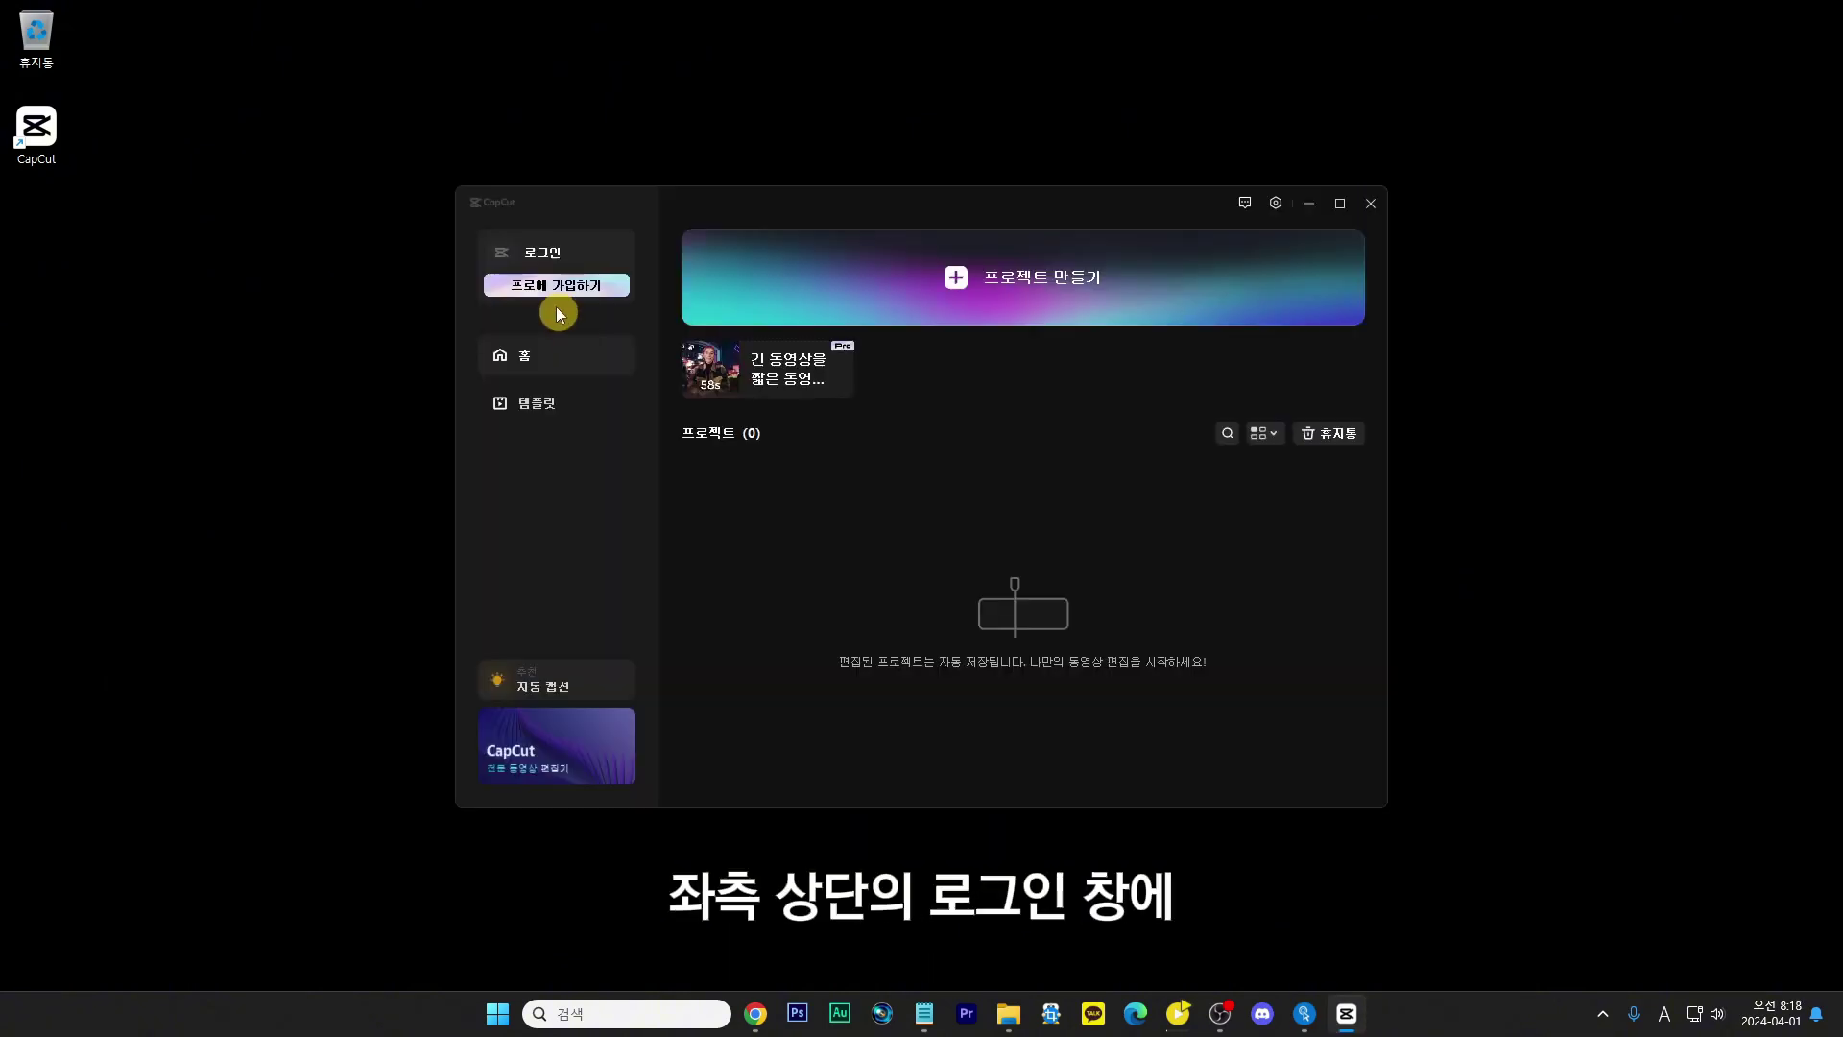
Step: Log in with the existing Google account, allow the browser to open CapCut, and get the browser out of the way
{"action": "left_click", "coordinate": [526, 252]}
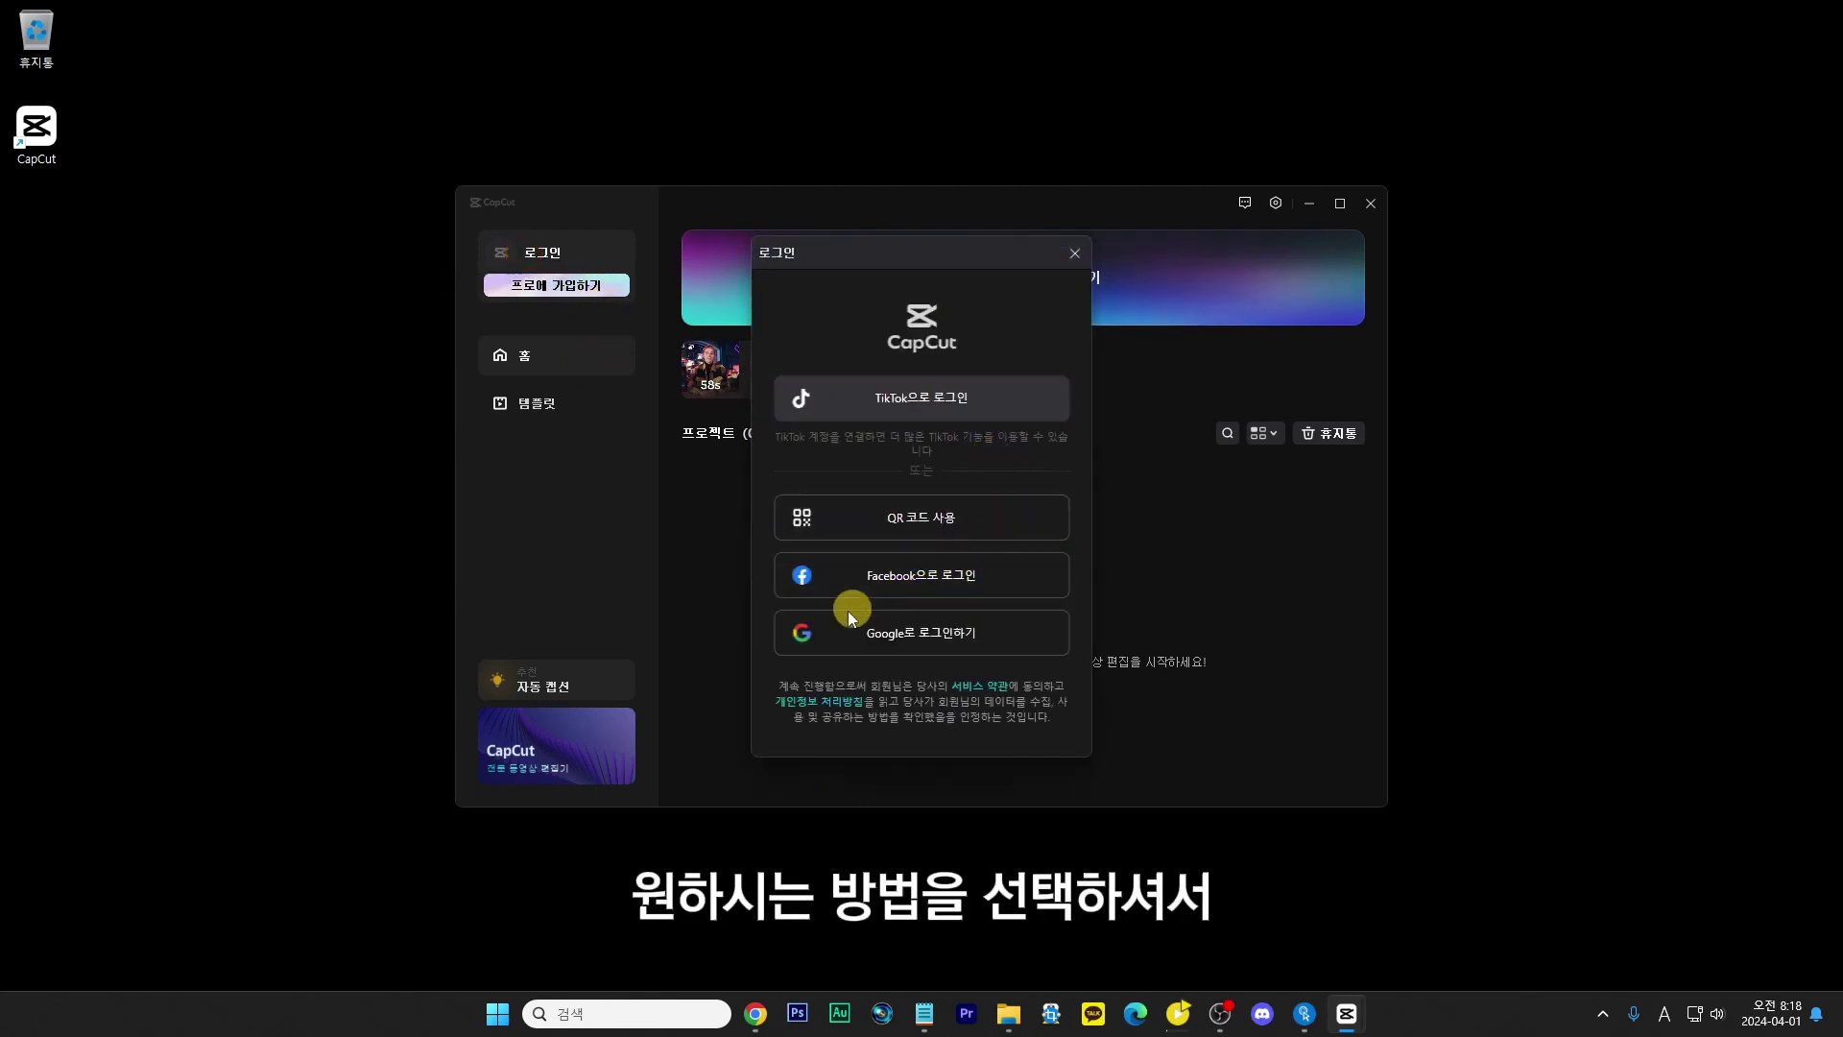
{"action": "left_click", "coordinate": [873, 629]}
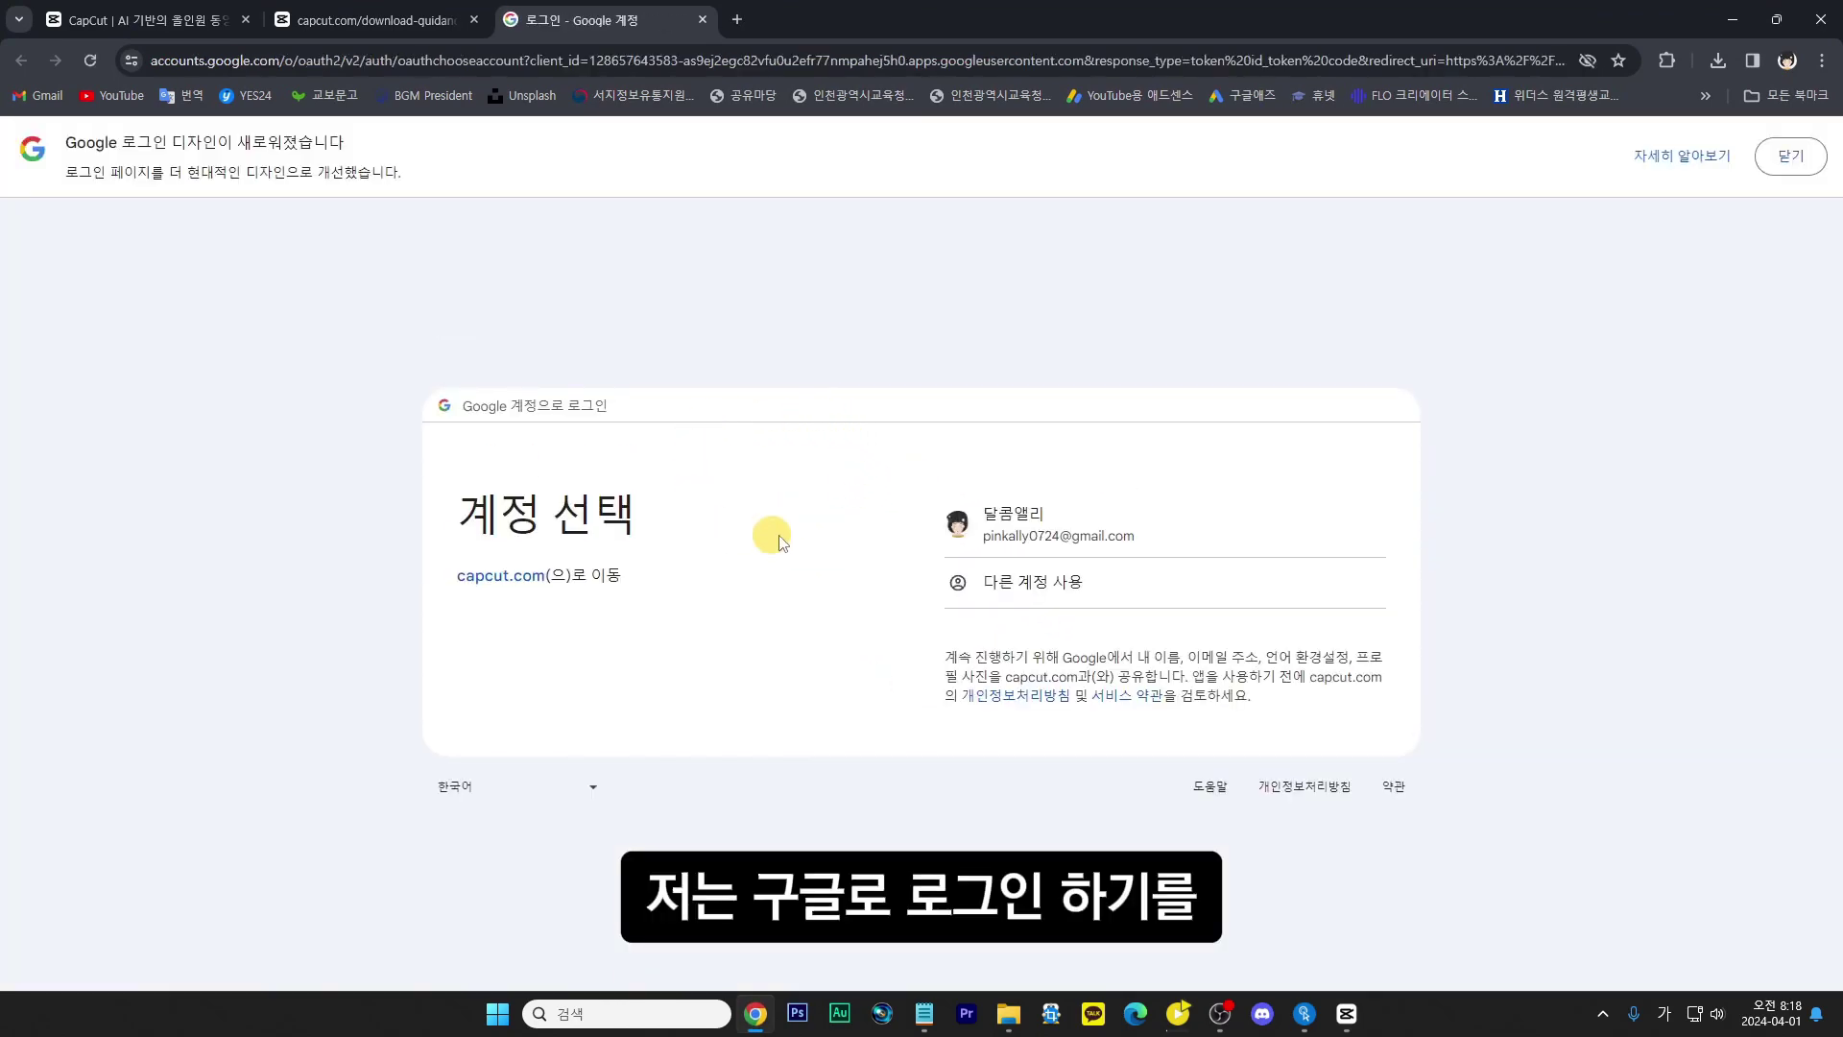
{"action": "left_click", "coordinate": [1012, 521]}
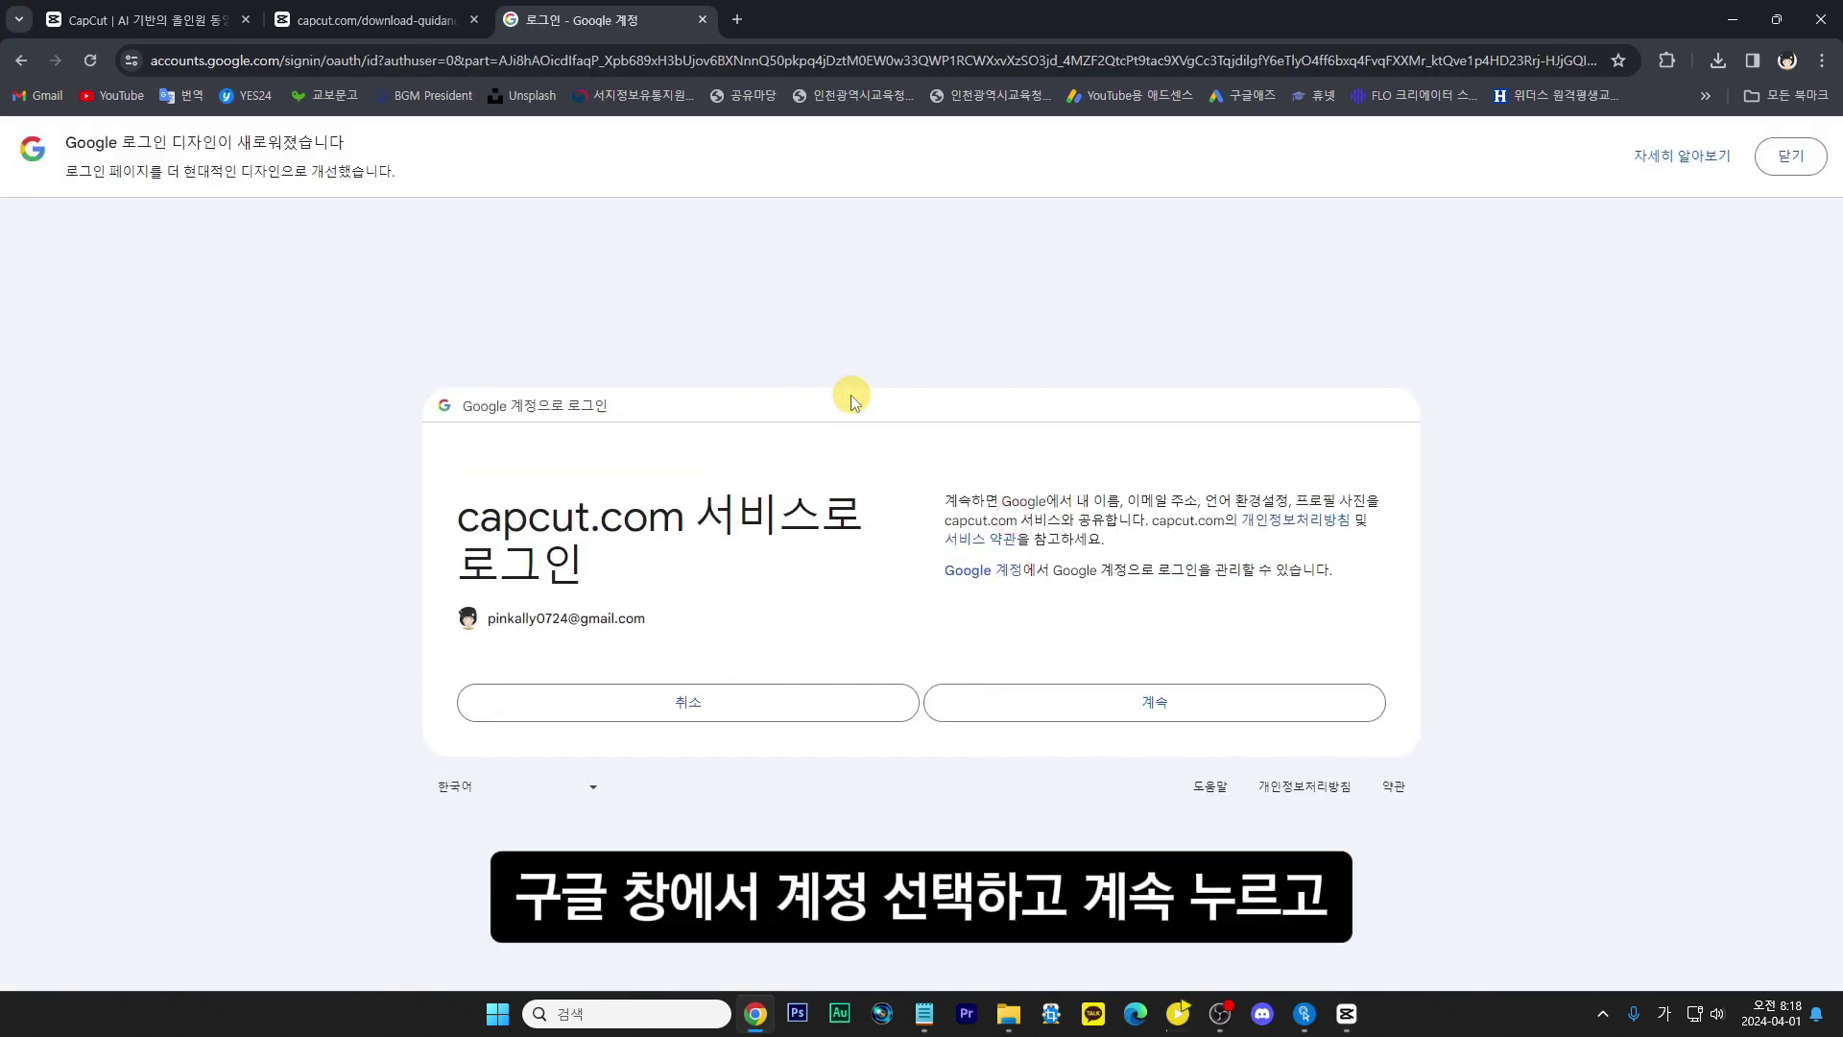
{"action": "left_click", "coordinate": [1104, 695]}
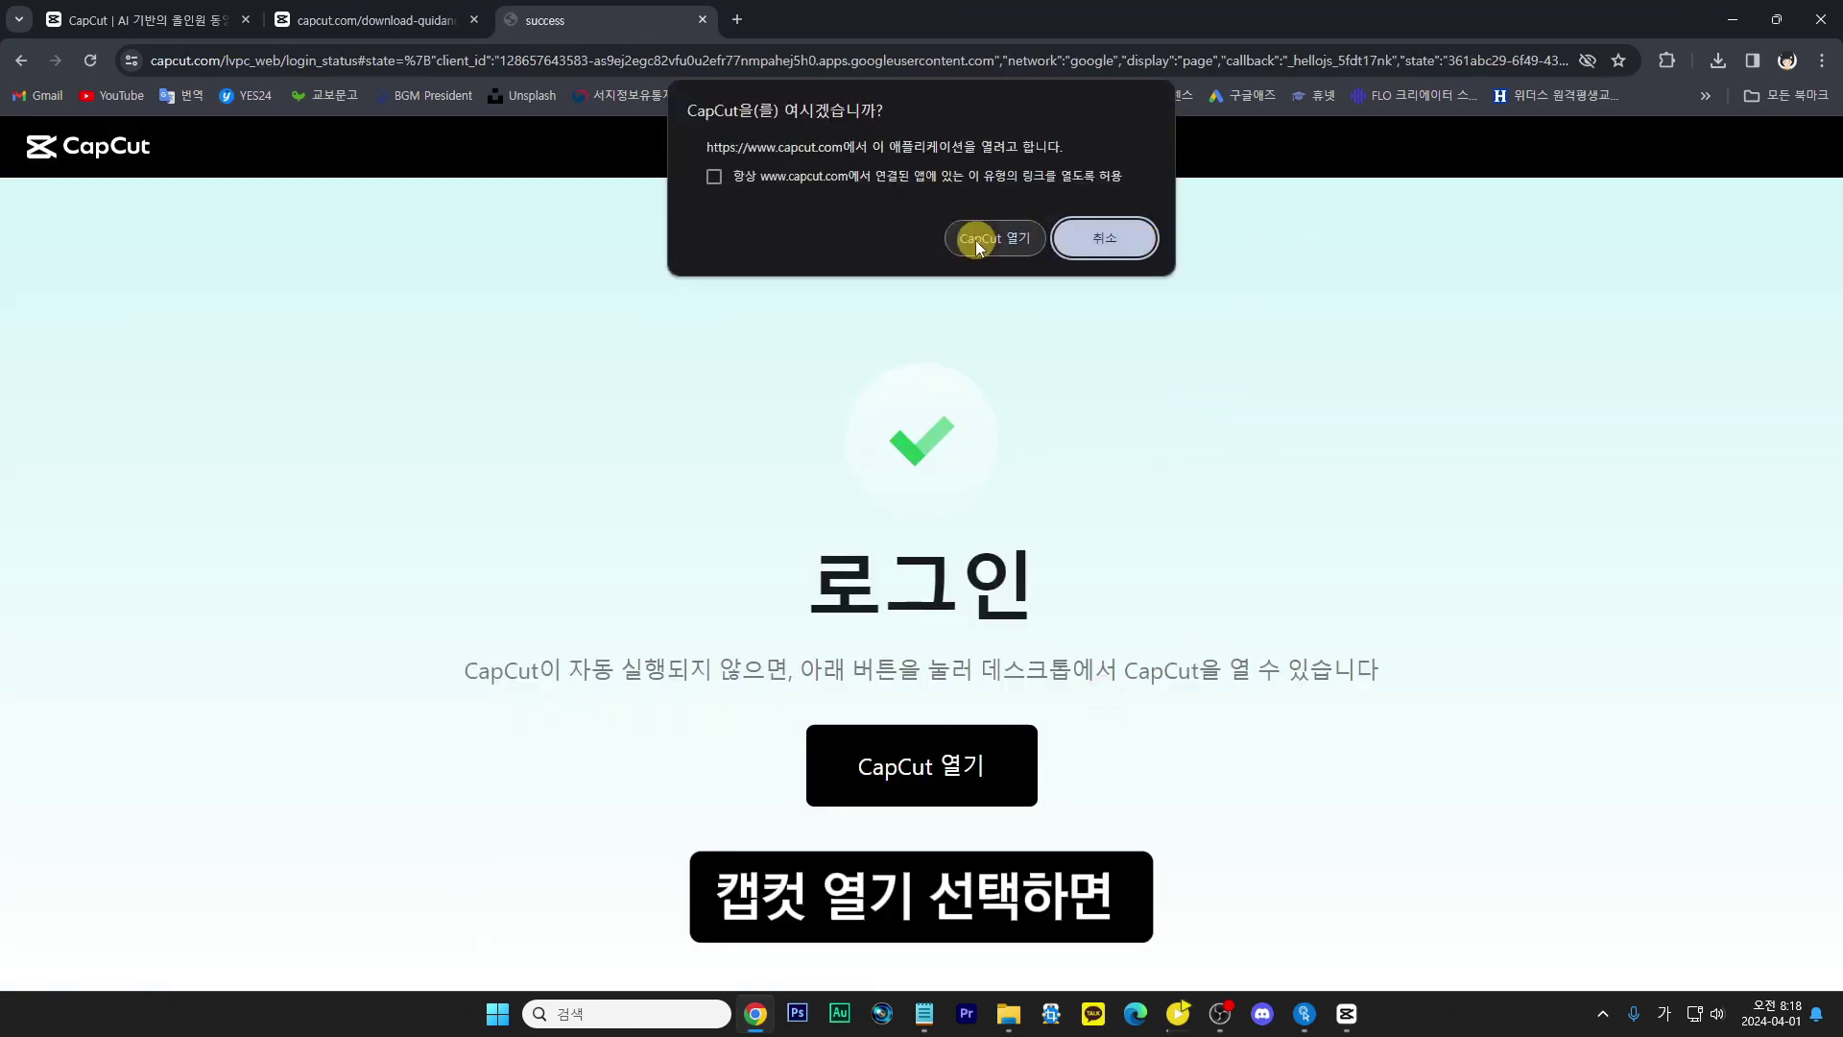
{"action": "left_click", "coordinate": [976, 240]}
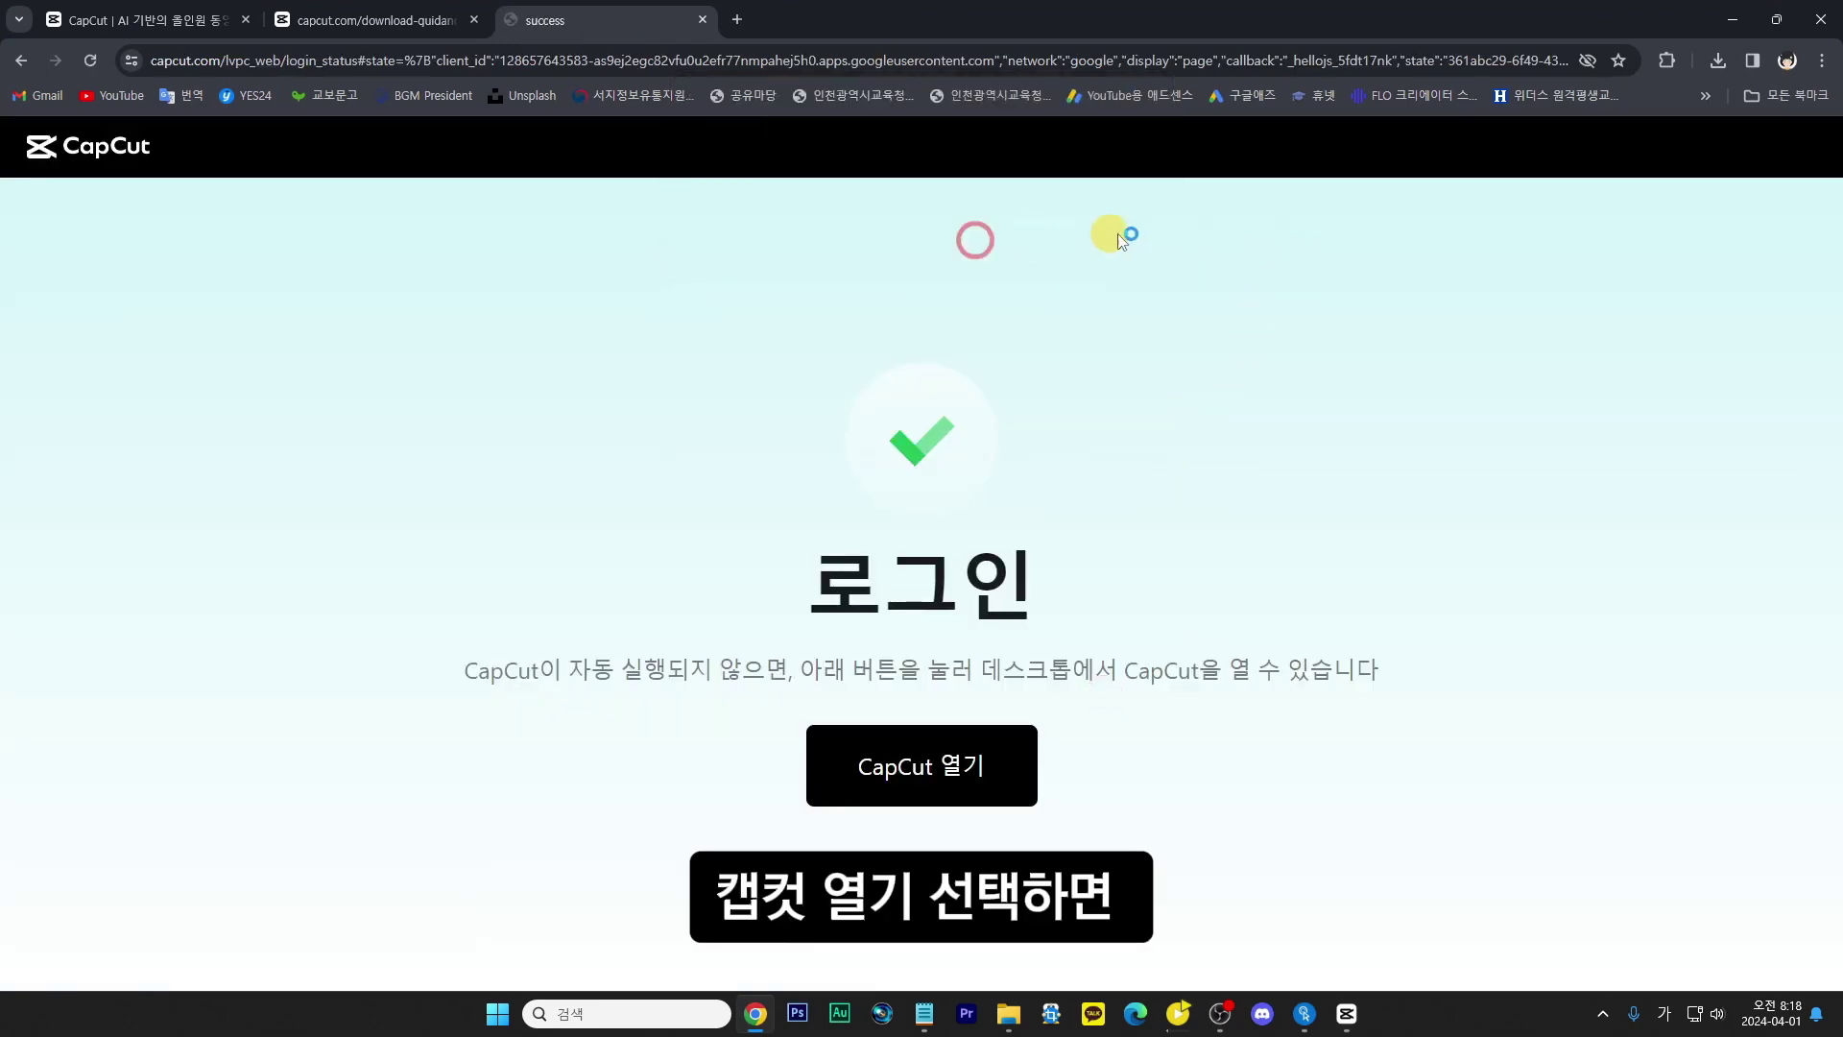
{"action": "left_click", "coordinate": [1732, 19]}
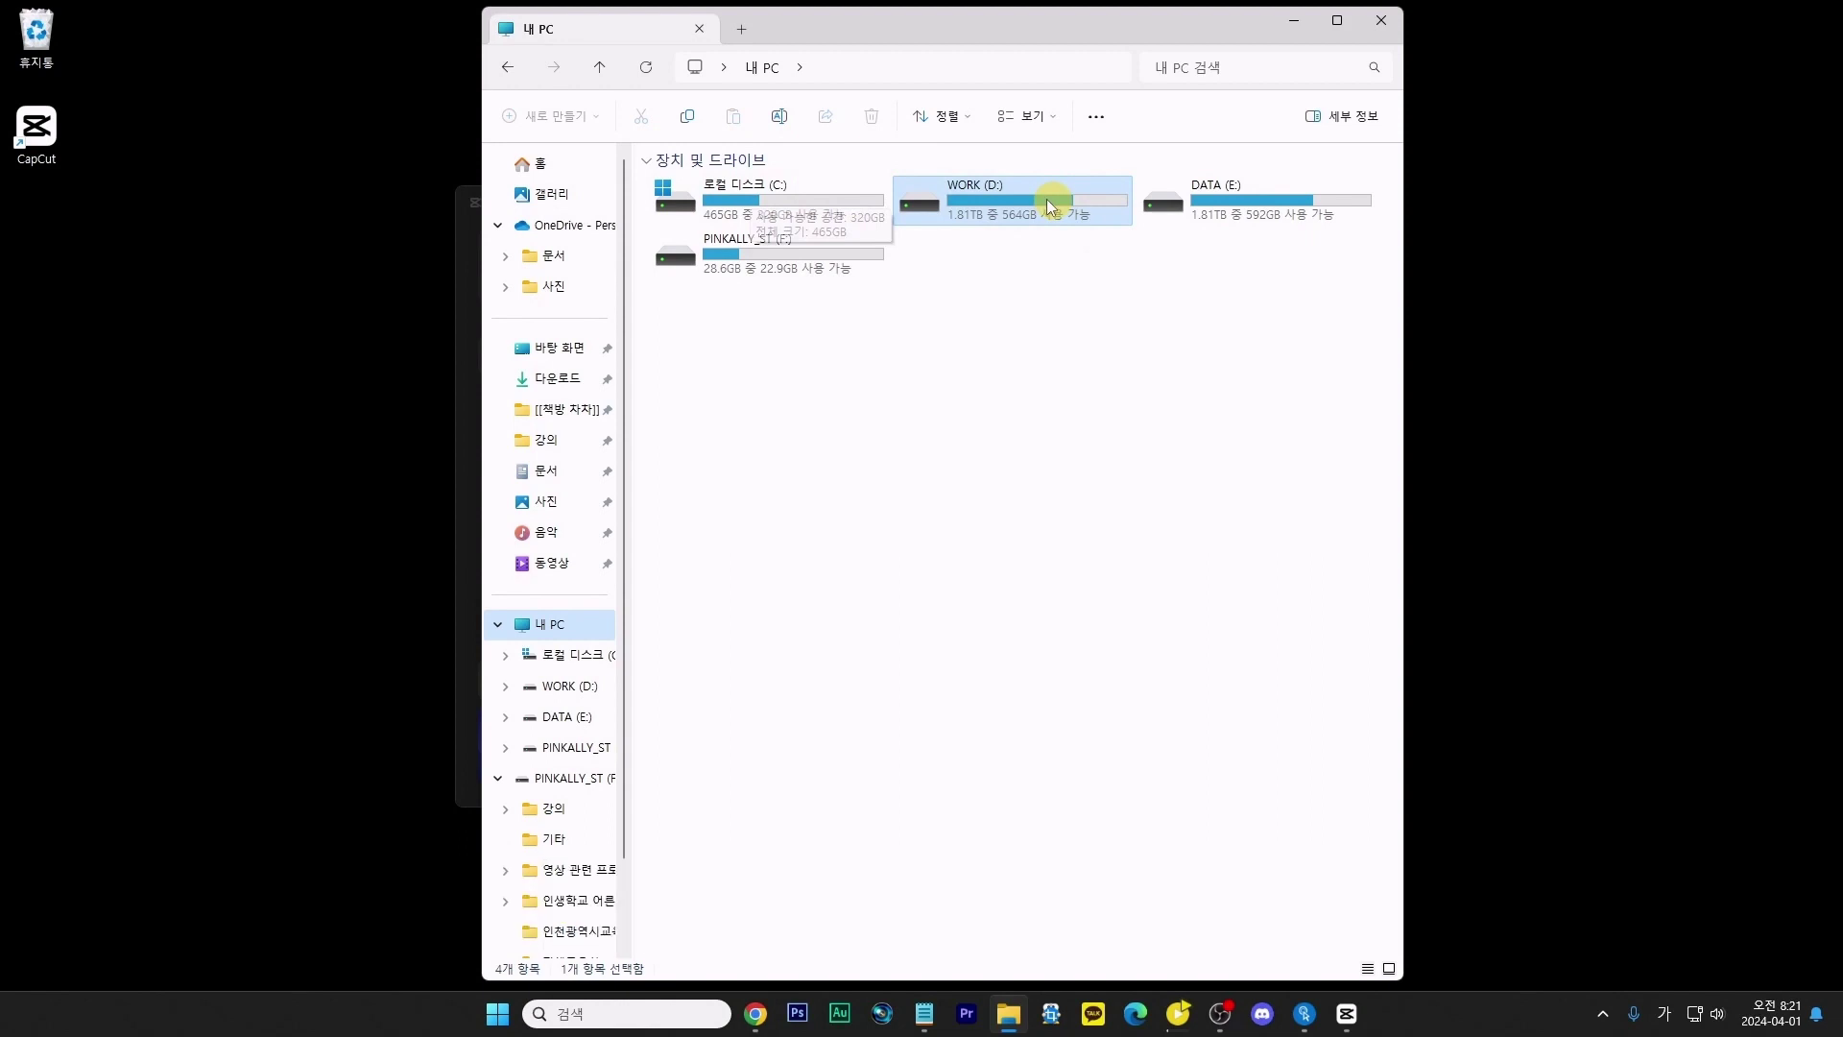
Step: Create a folder named 영상편집 on the WORK (D:) drive, check inside it, and put the file window away
{"action": "double_click", "coordinate": [965, 206]}
{"action": "right_click", "coordinate": [791, 755]}
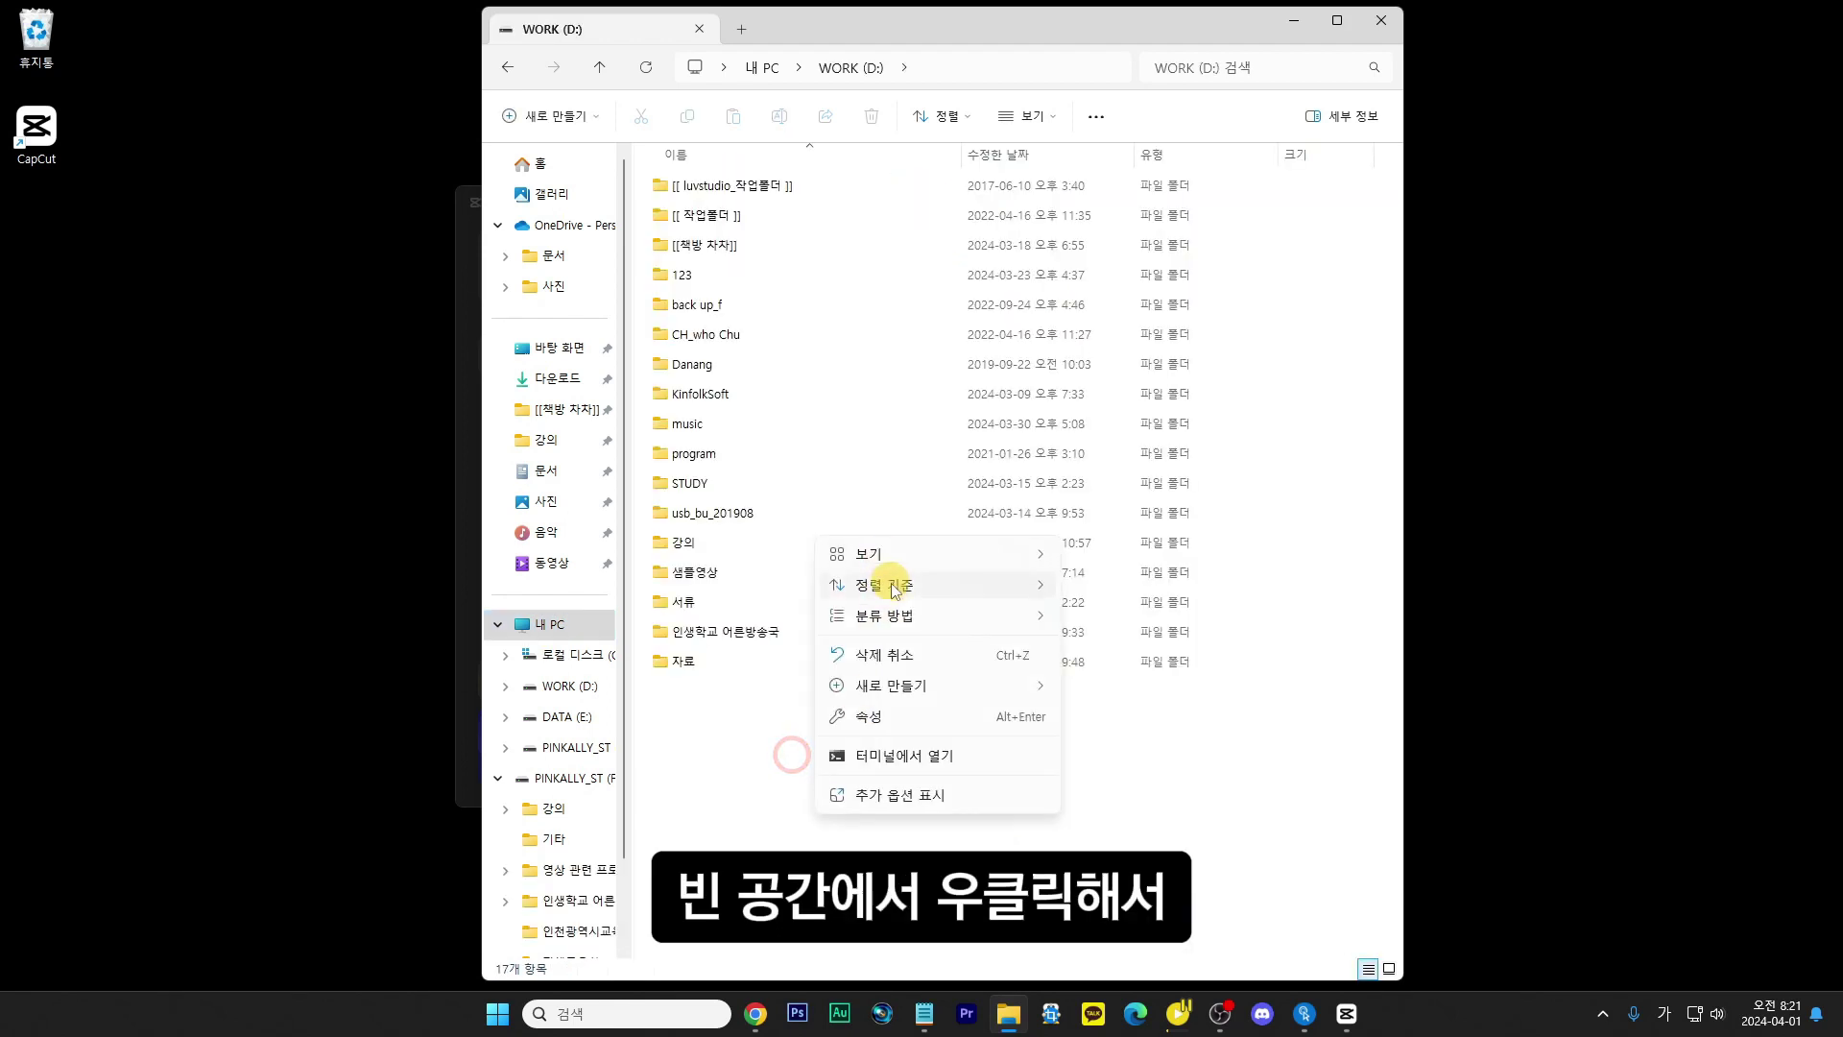
{"action": "left_click", "coordinate": [885, 685]}
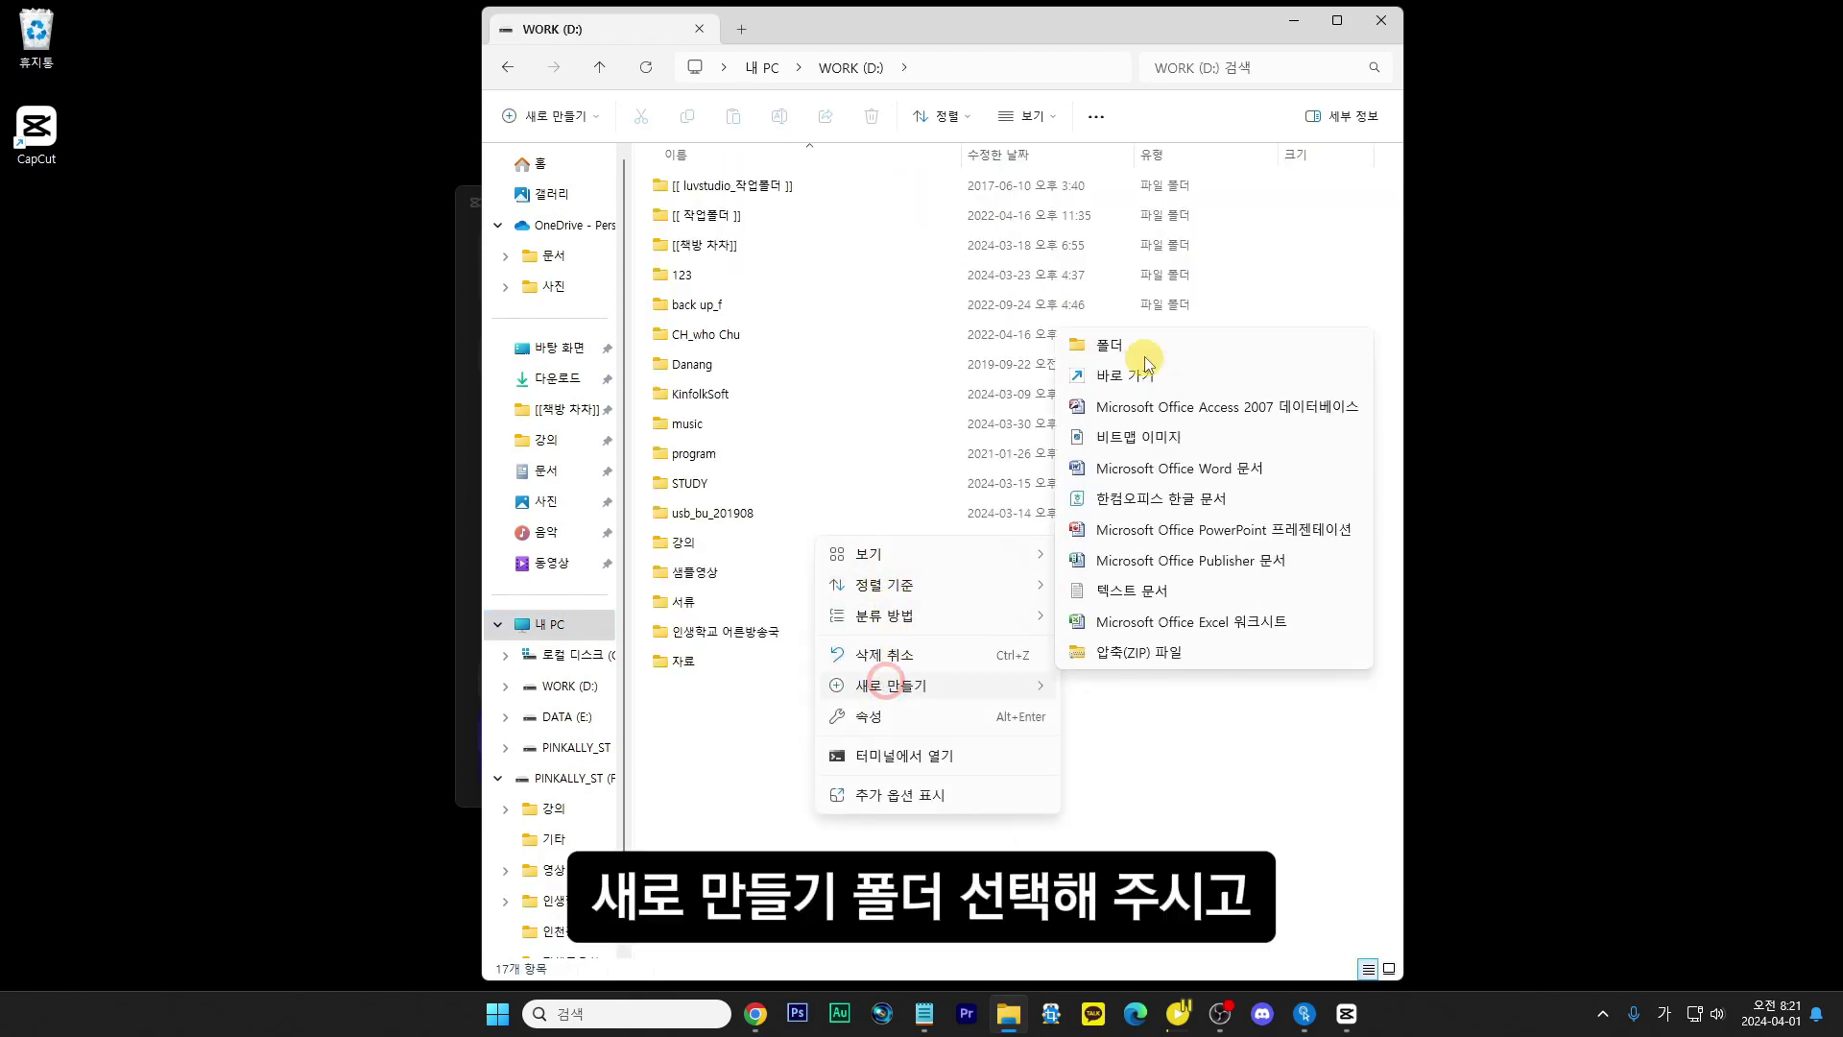
{"action": "left_click", "coordinate": [1114, 344]}
{"action": "type", "text": "영상편집"}
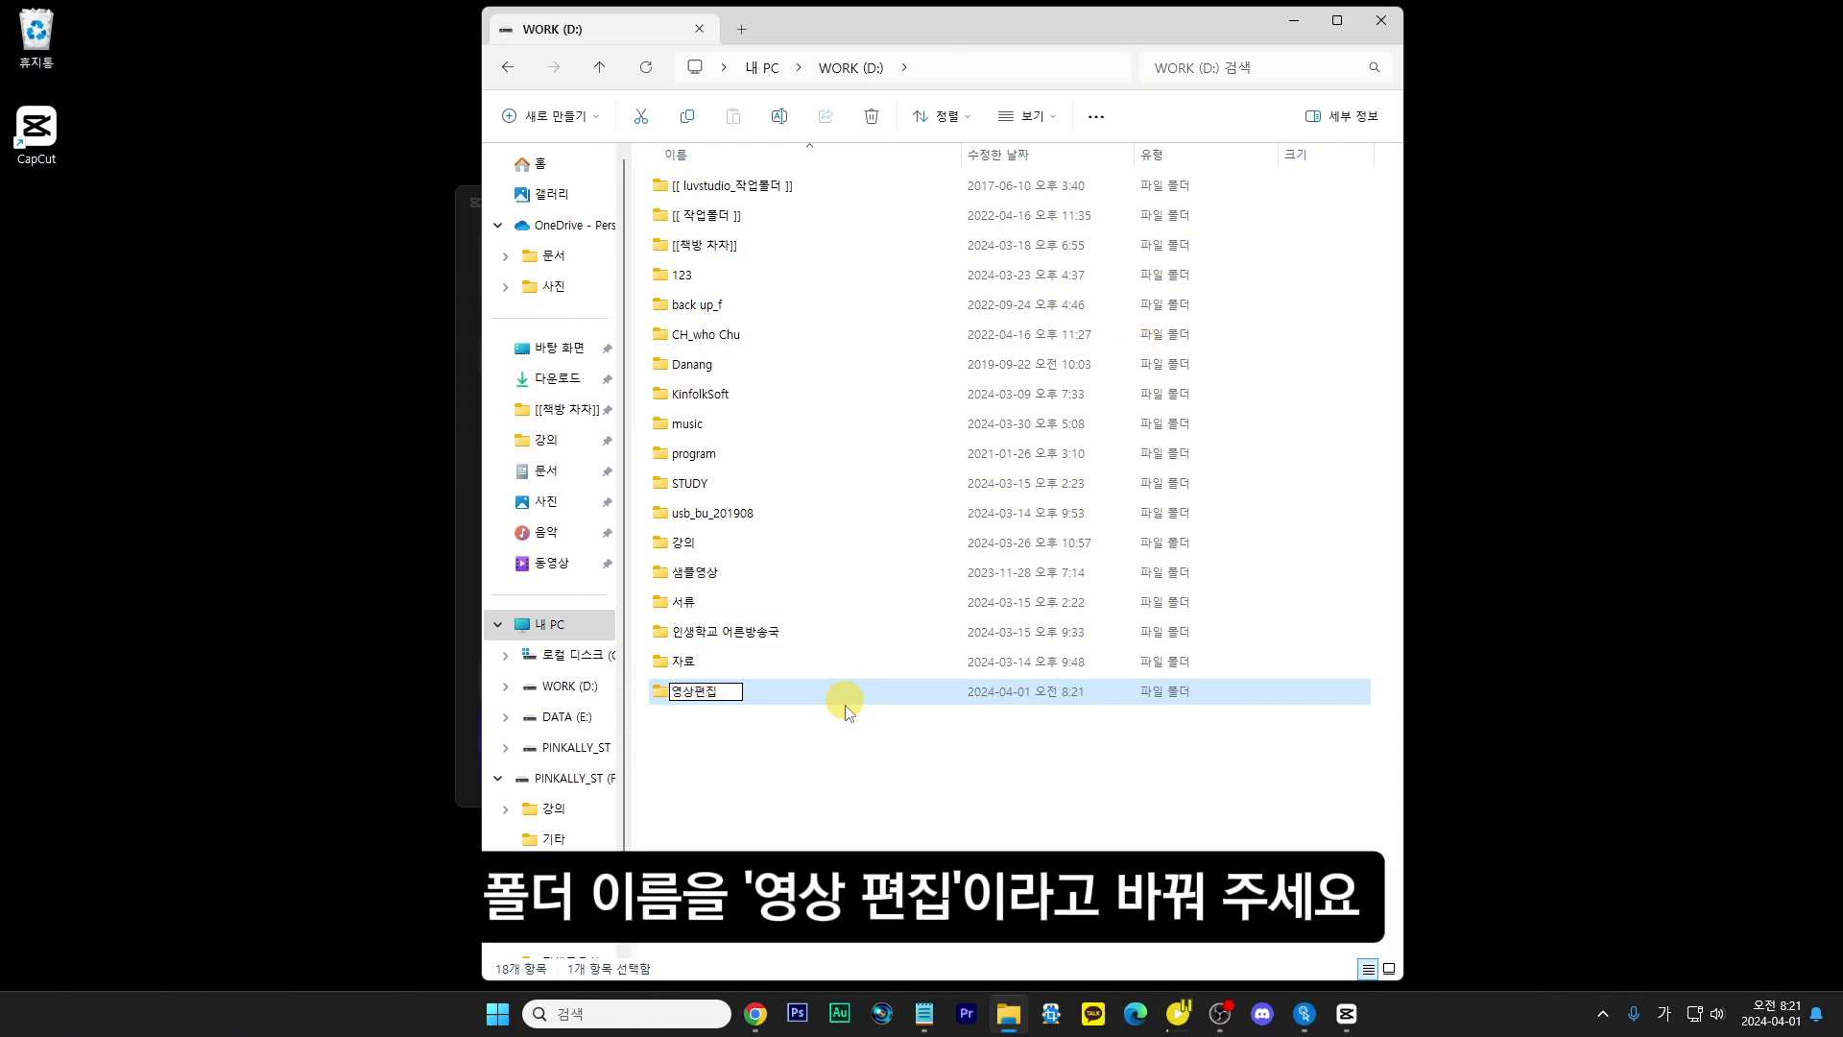
{"action": "left_click", "coordinate": [807, 788]}
{"action": "double_click", "coordinate": [693, 693]}
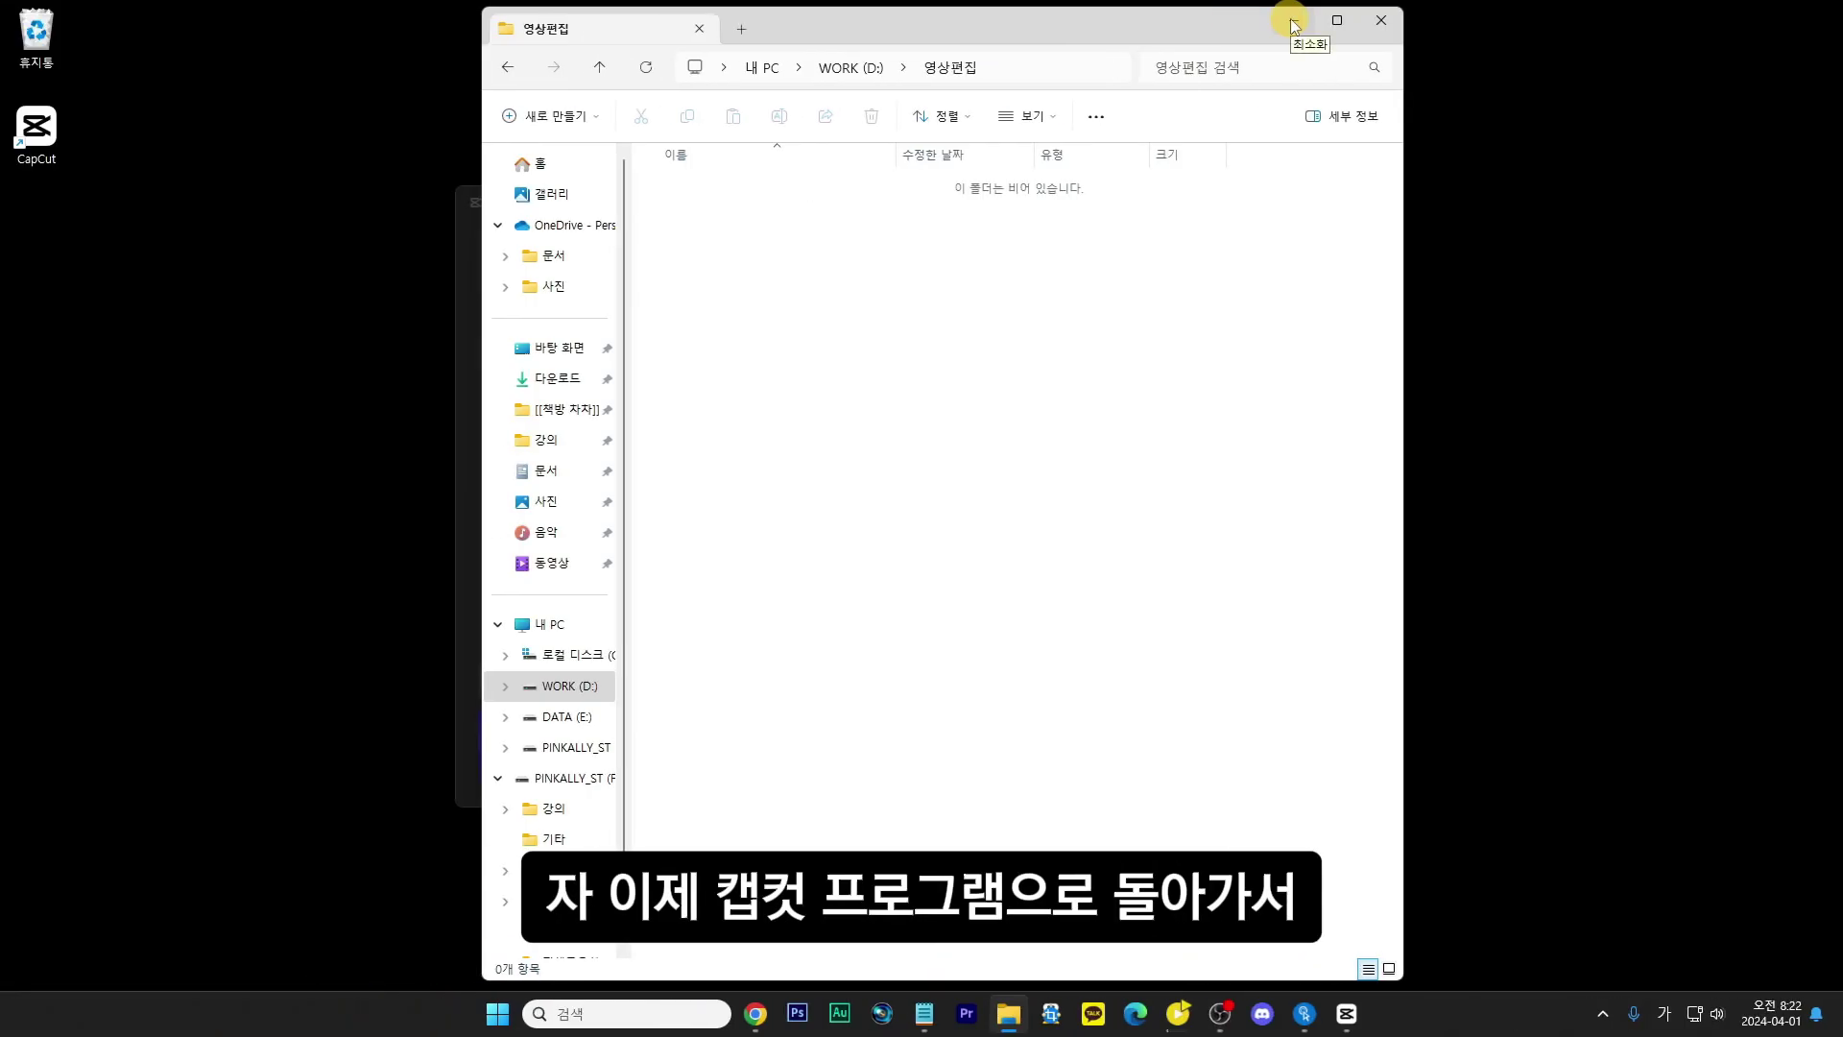
{"action": "left_click", "coordinate": [1287, 17]}
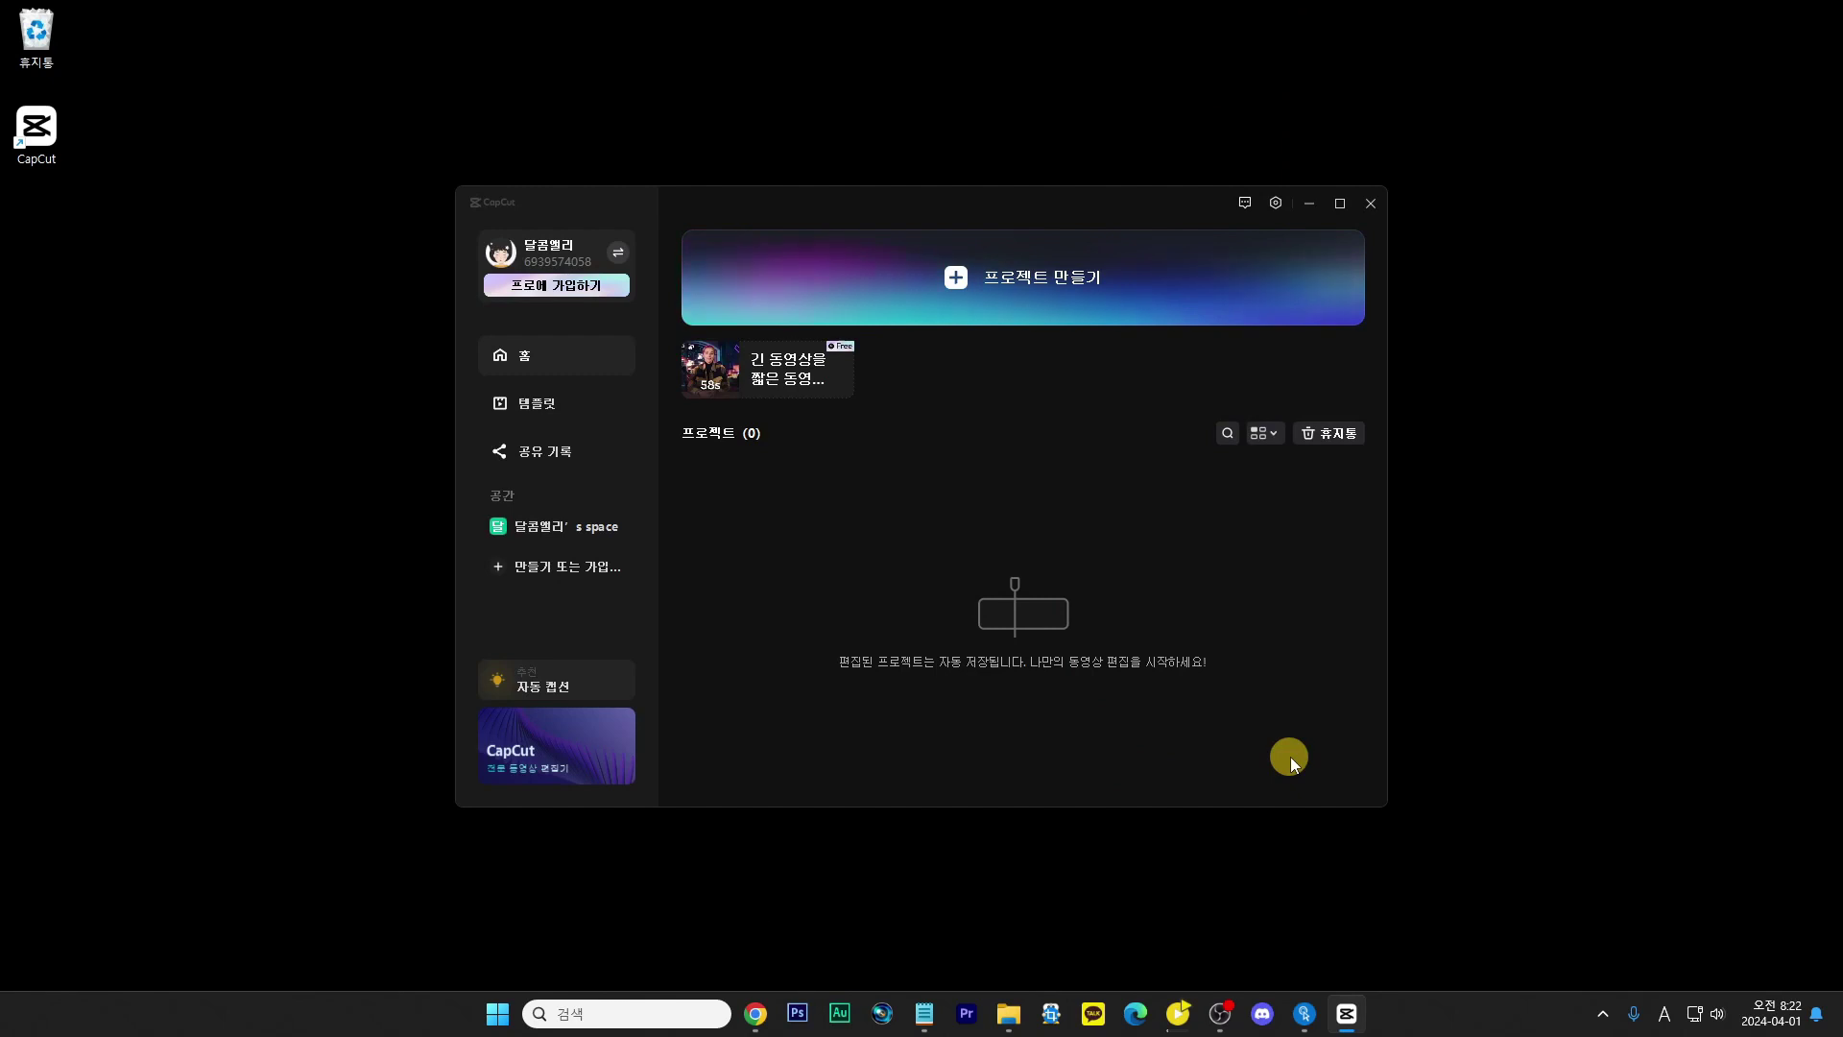
Step: Set the project save location in CapCut's settings to the 영상편집 folder on the WORK (D:) drive
{"action": "left_click", "coordinate": [1276, 203]}
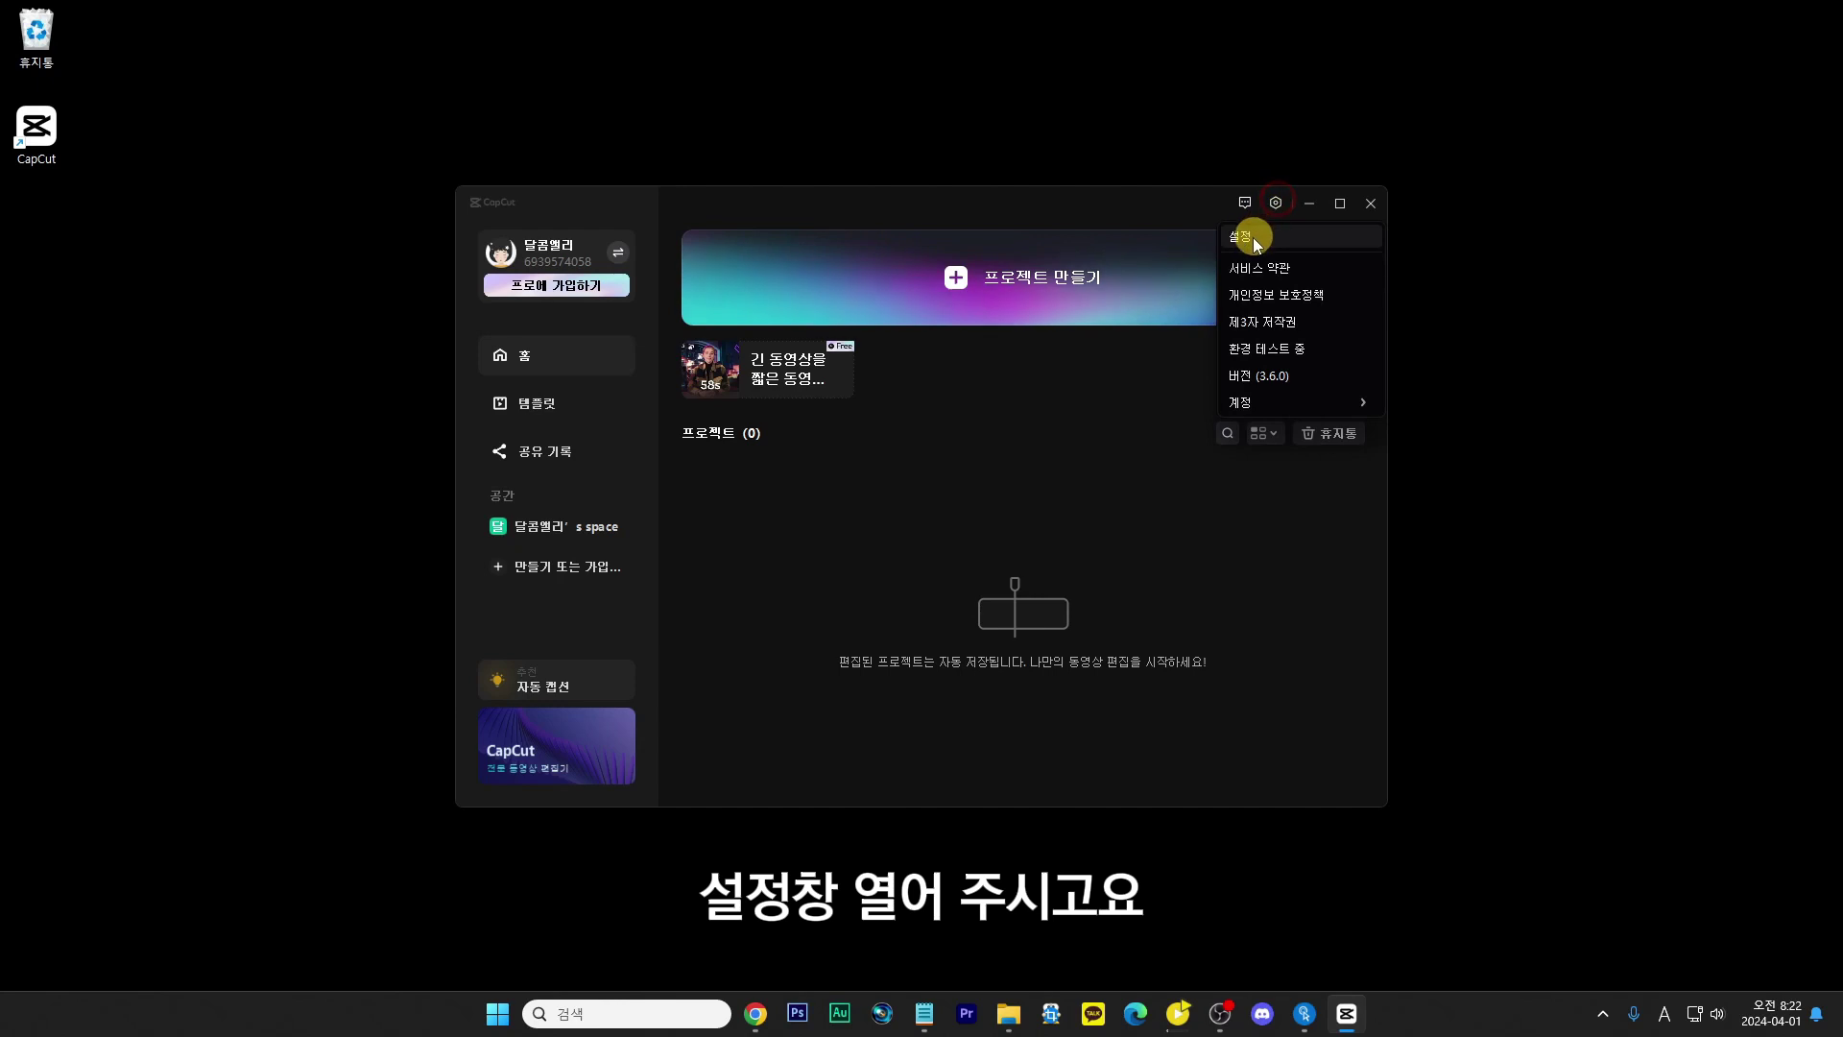
{"action": "left_click", "coordinate": [1253, 238]}
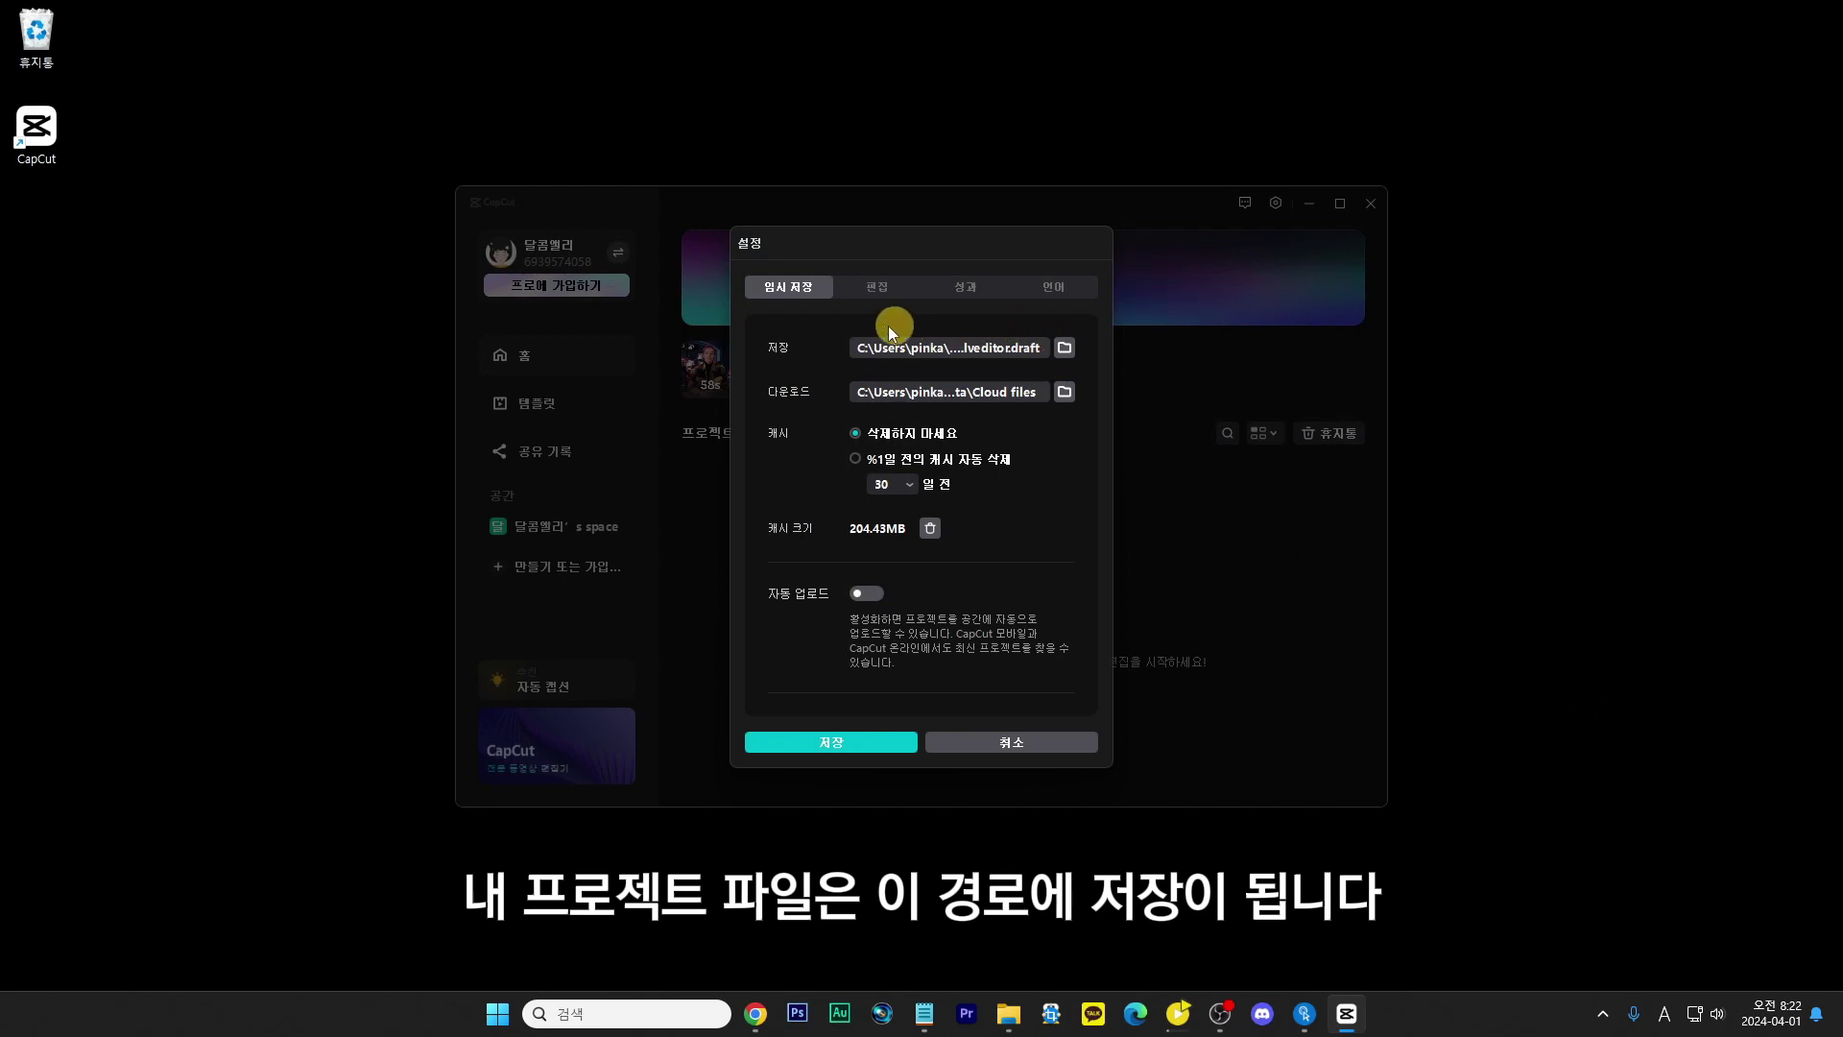
{"action": "left_click", "coordinate": [1068, 347]}
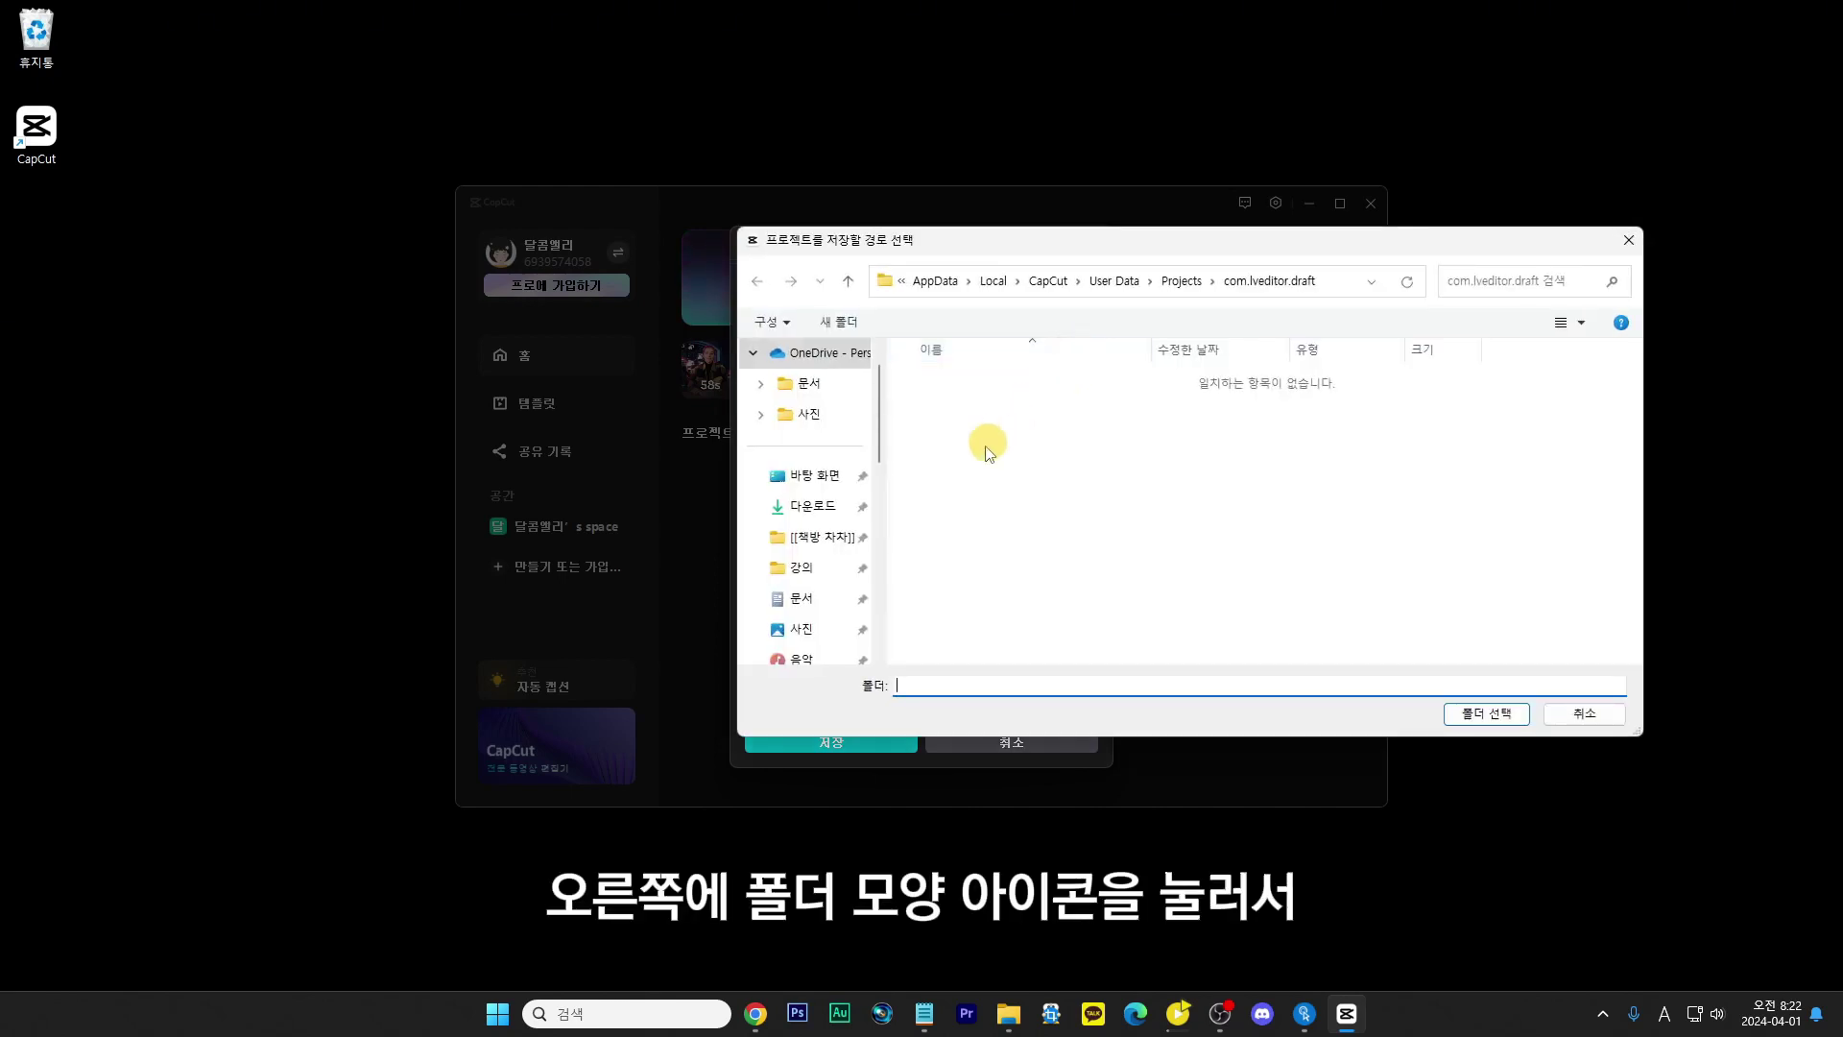
{"action": "scroll", "coordinate": [874, 478], "scroll_direction": "down", "scroll_amount": 2}
{"action": "scroll", "coordinate": [874, 478], "scroll_direction": "down", "scroll_amount": 2}
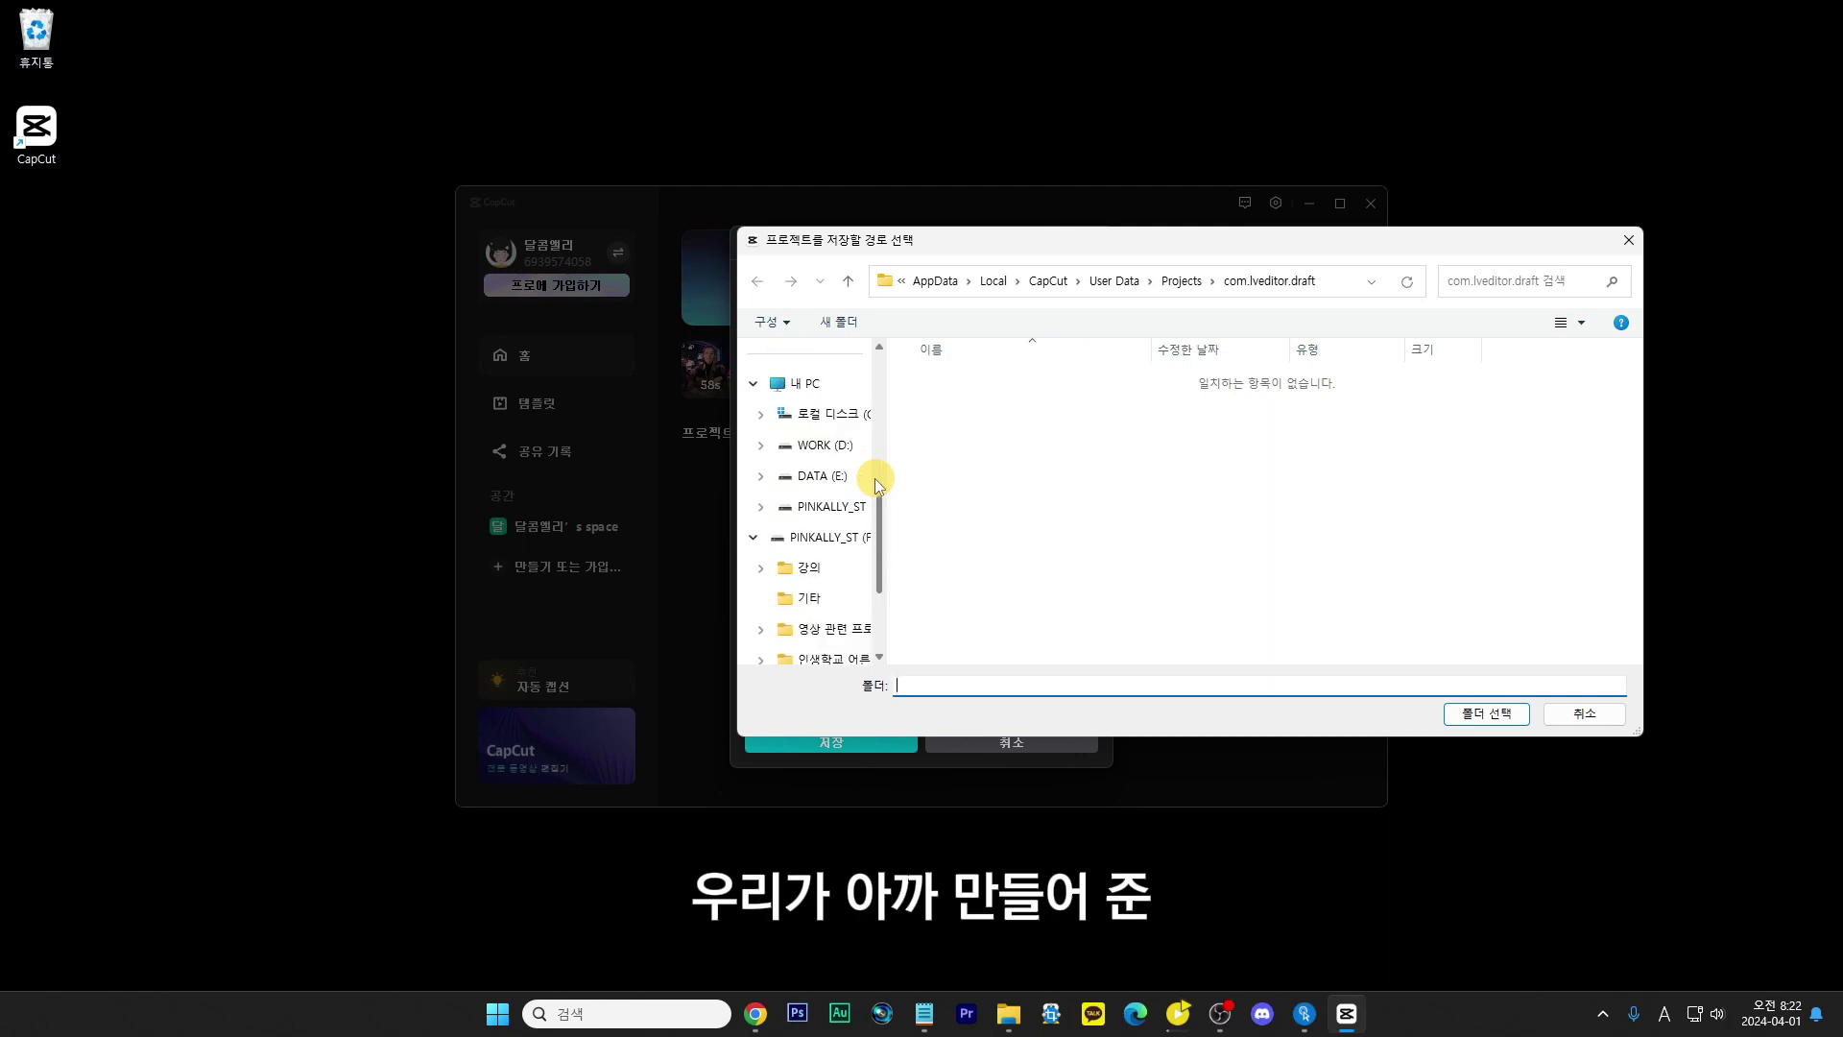
{"action": "left_click", "coordinate": [809, 445]}
{"action": "left_click", "coordinate": [957, 591]}
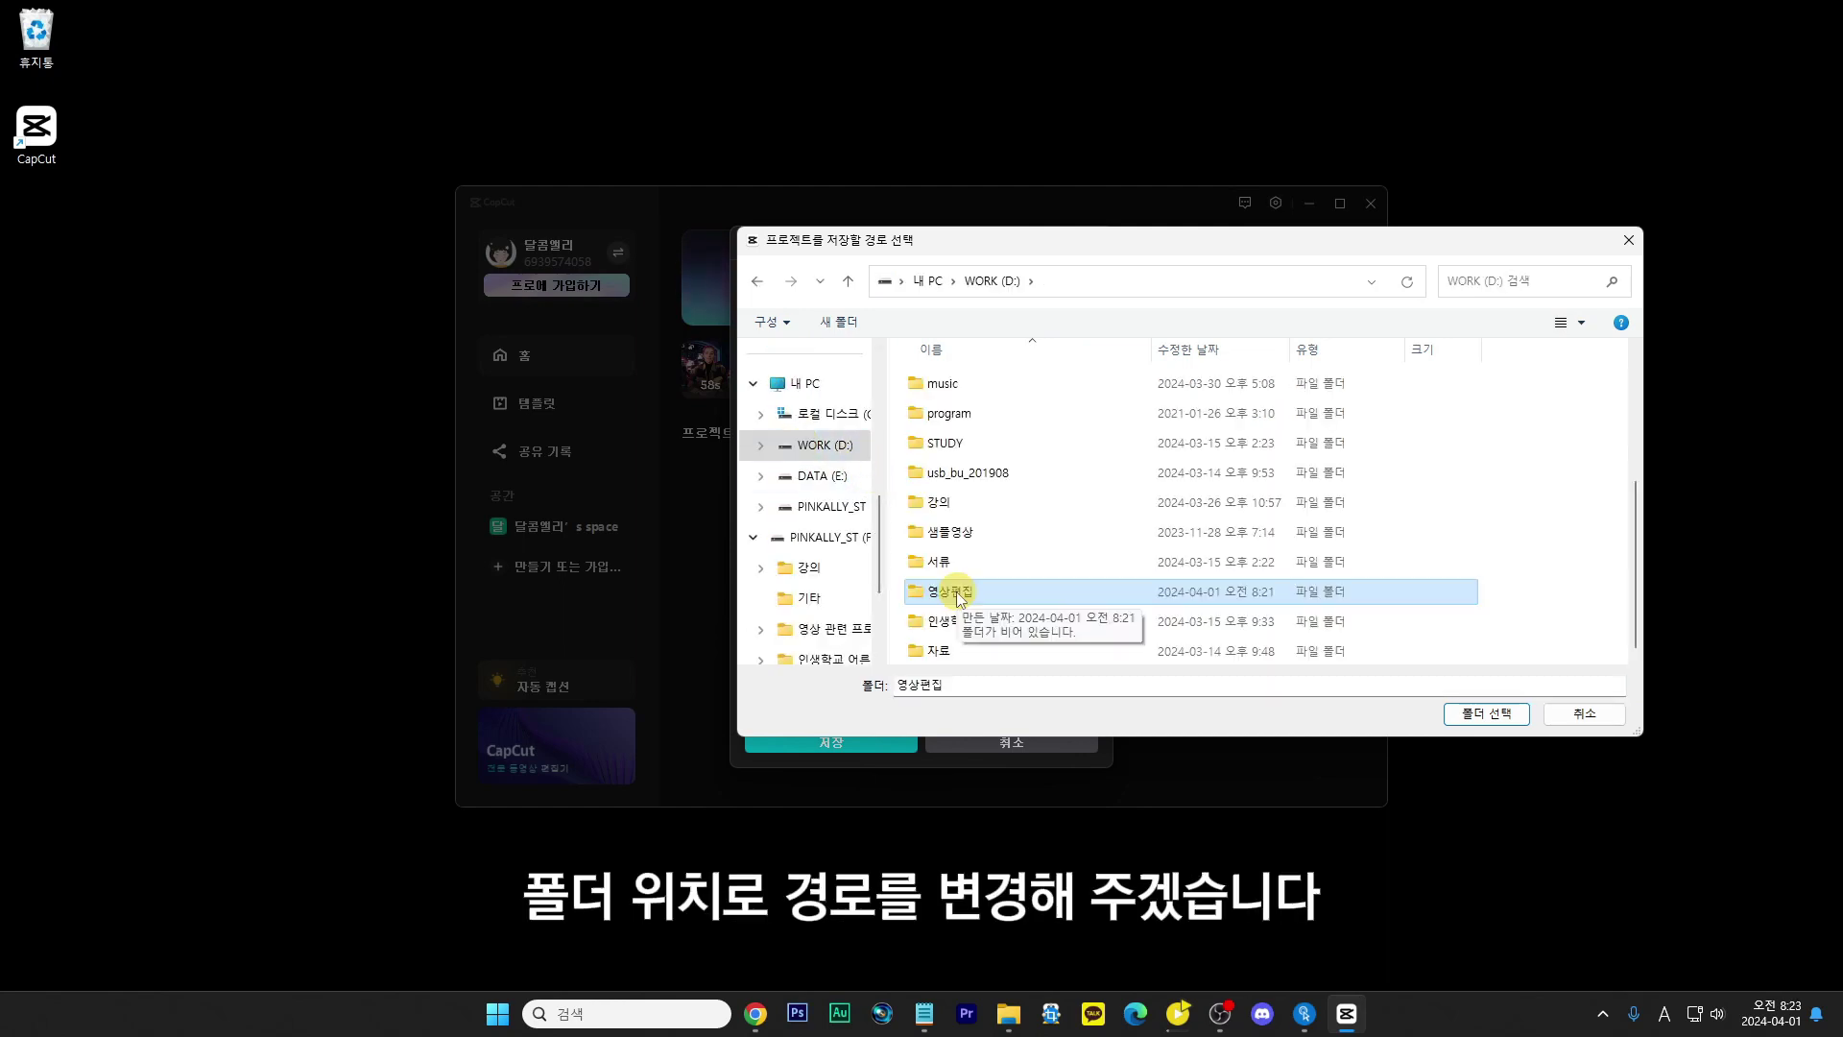
{"action": "left_click", "coordinate": [1466, 712]}
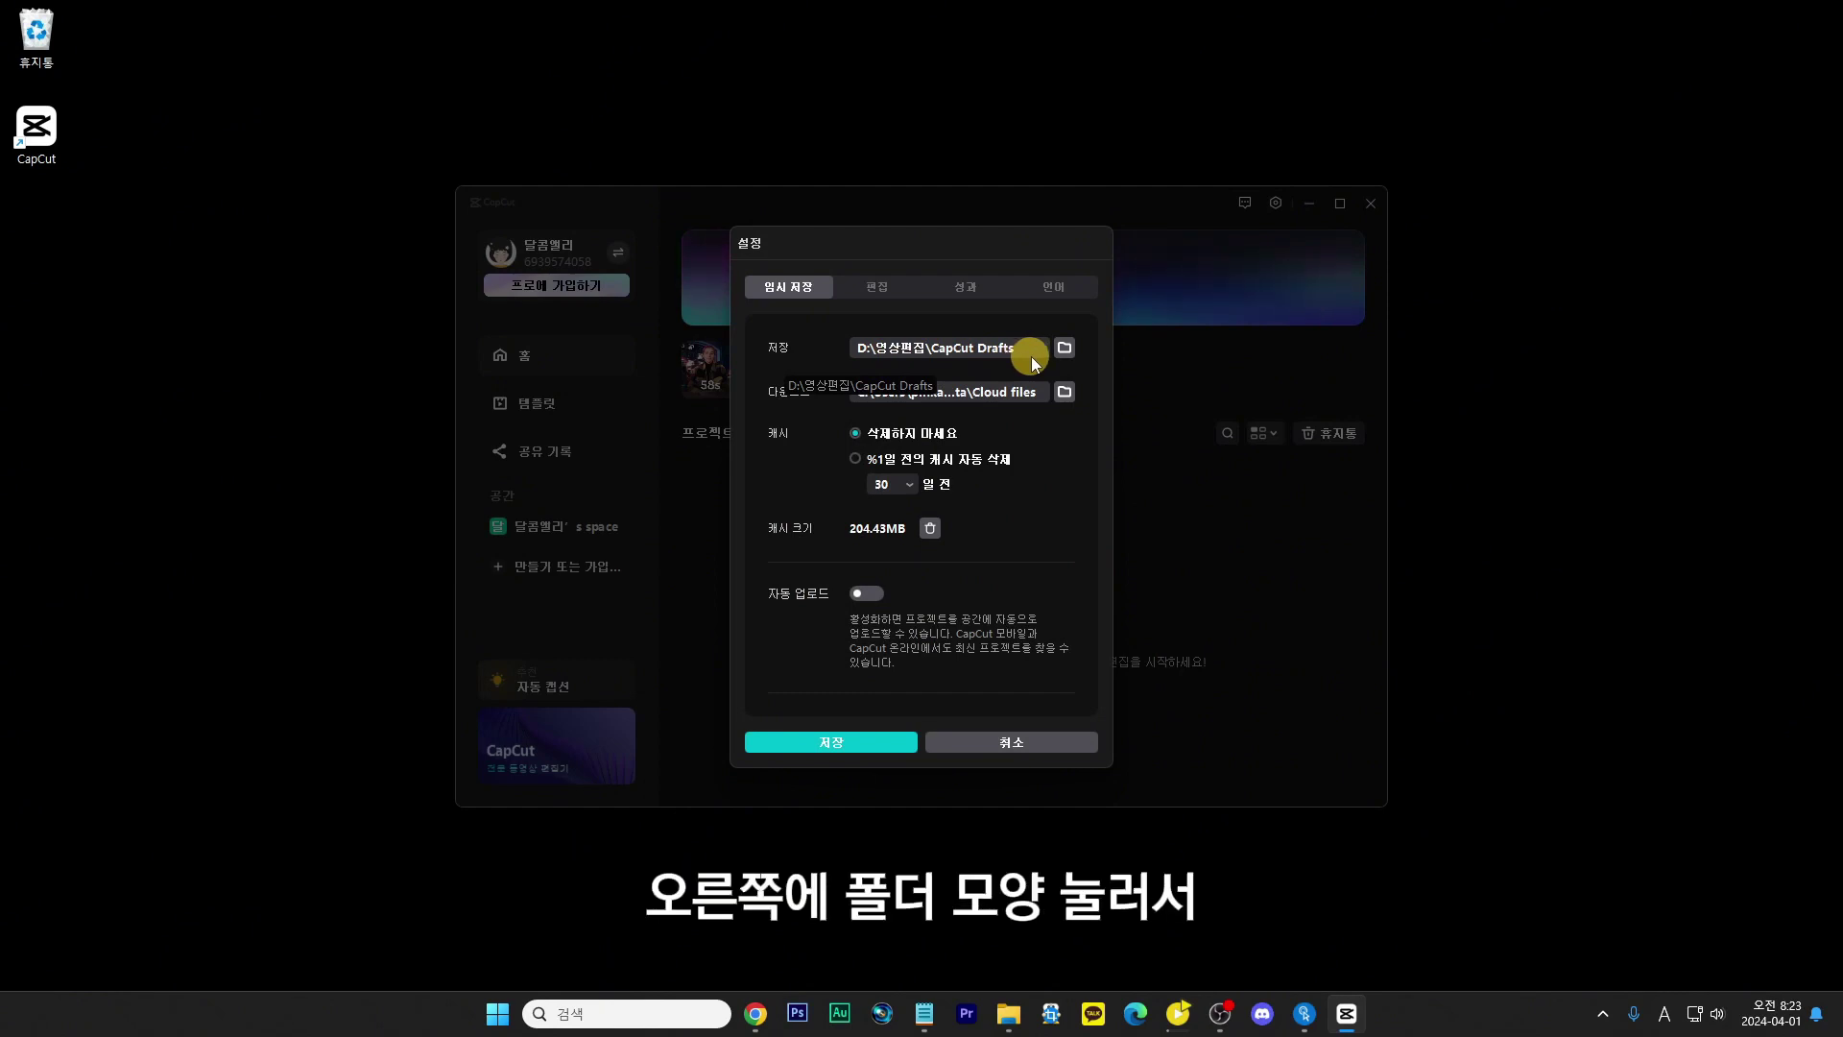
Step: Set the download location to the 영상편집 folder on WORK (D:) and enable automatic deletion of cache older than 30 days
{"action": "left_click", "coordinate": [1065, 393]}
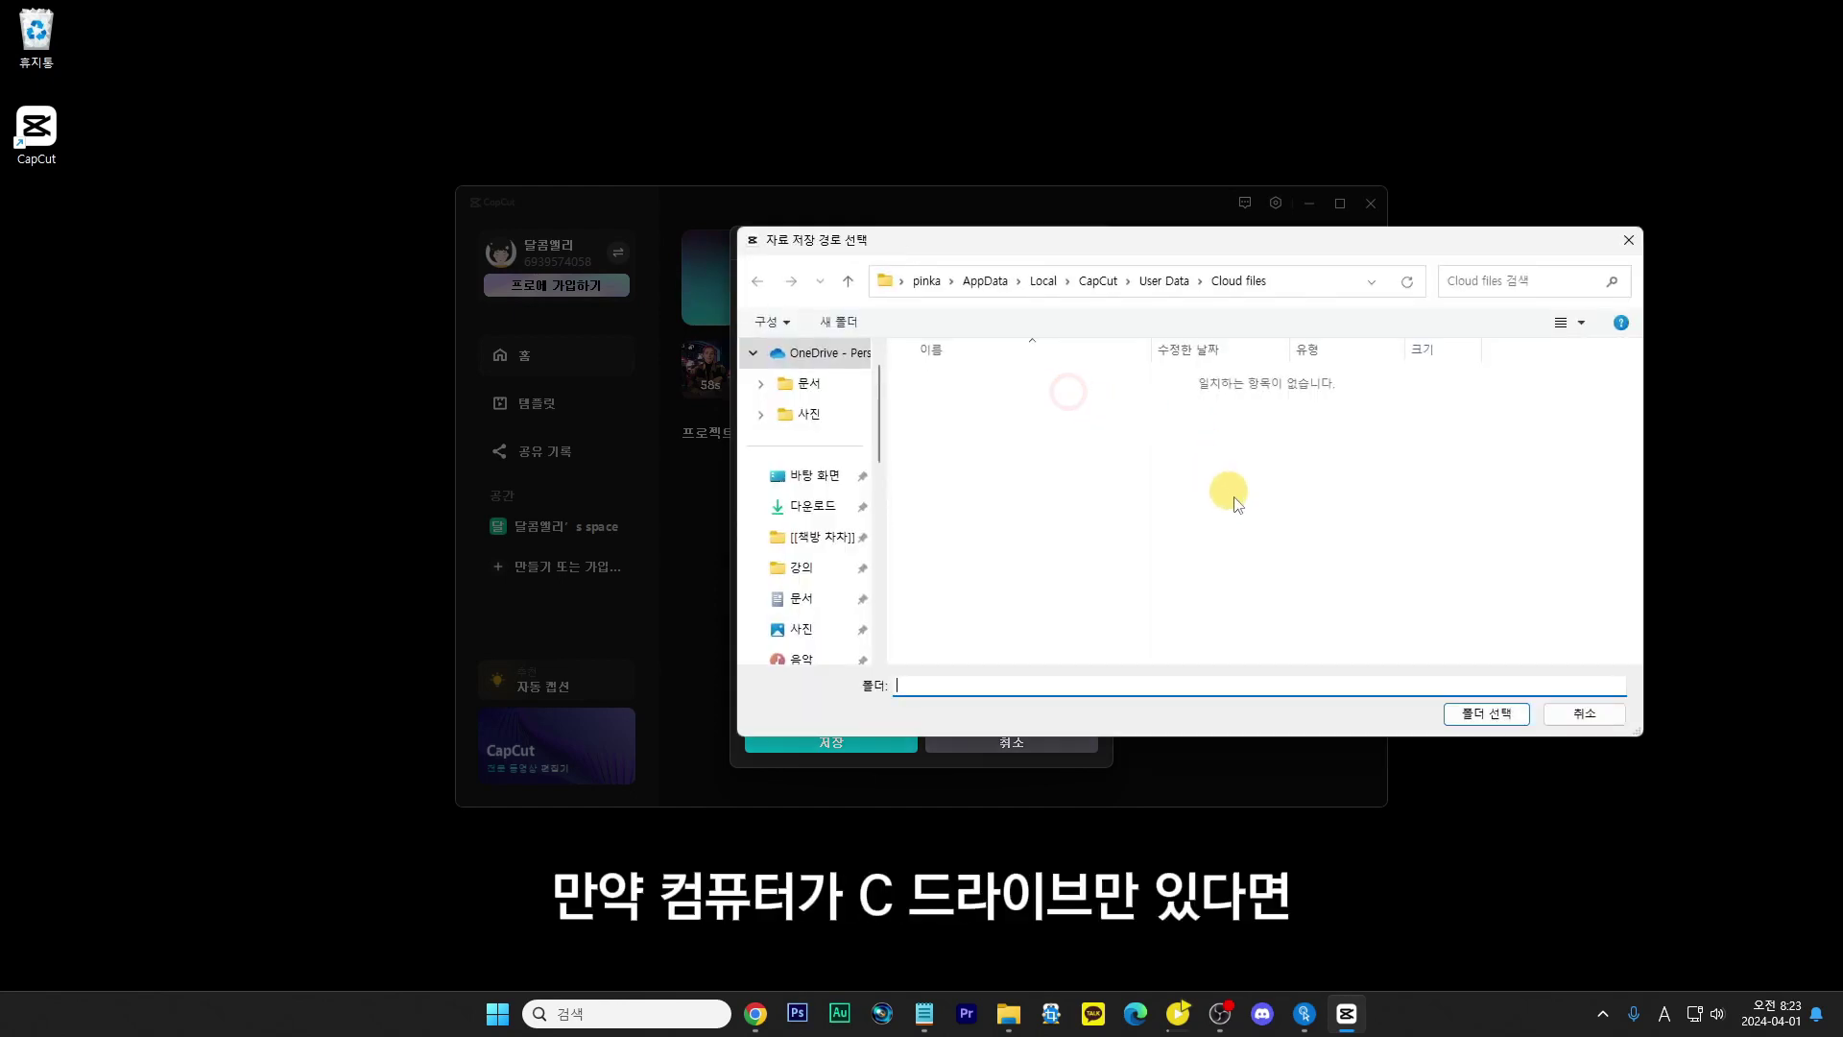
{"action": "scroll", "coordinate": [824, 565], "scroll_direction": "down", "scroll_amount": 3}
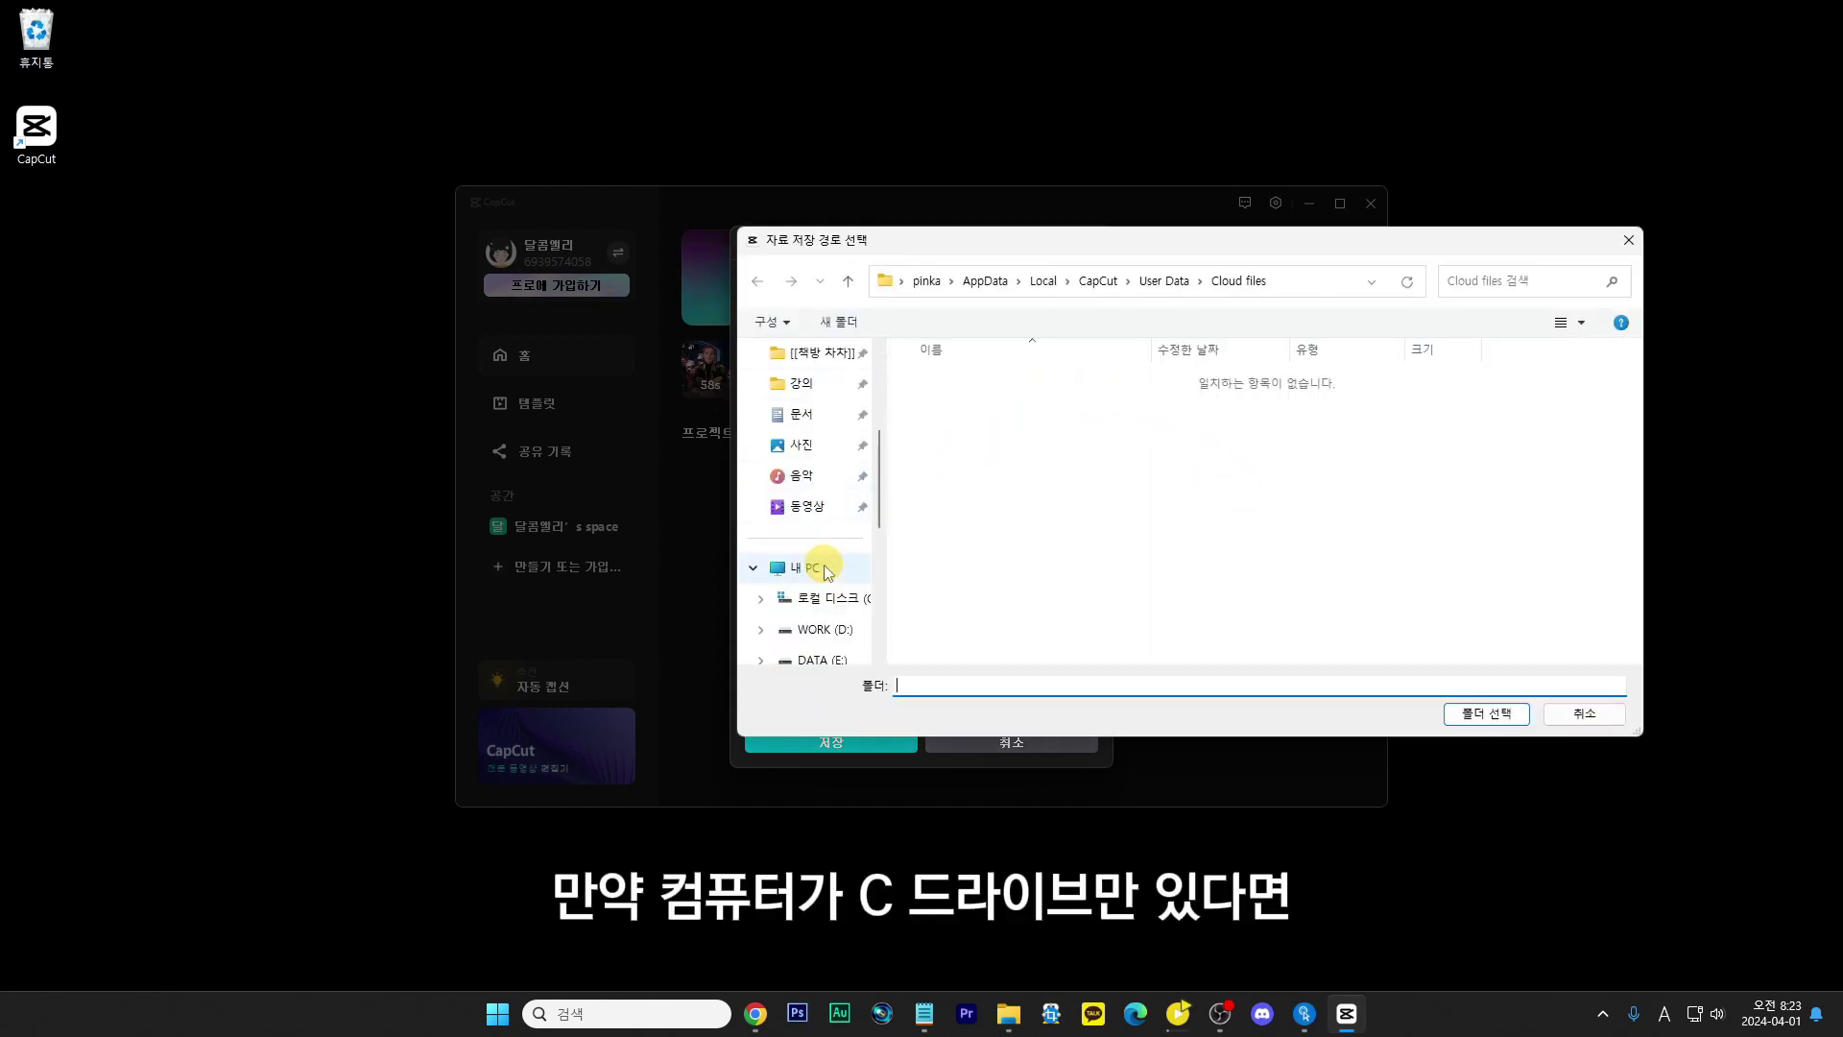
{"action": "left_click", "coordinate": [821, 626]}
{"action": "scroll", "coordinate": [1070, 522], "scroll_direction": "down", "scroll_amount": 3}
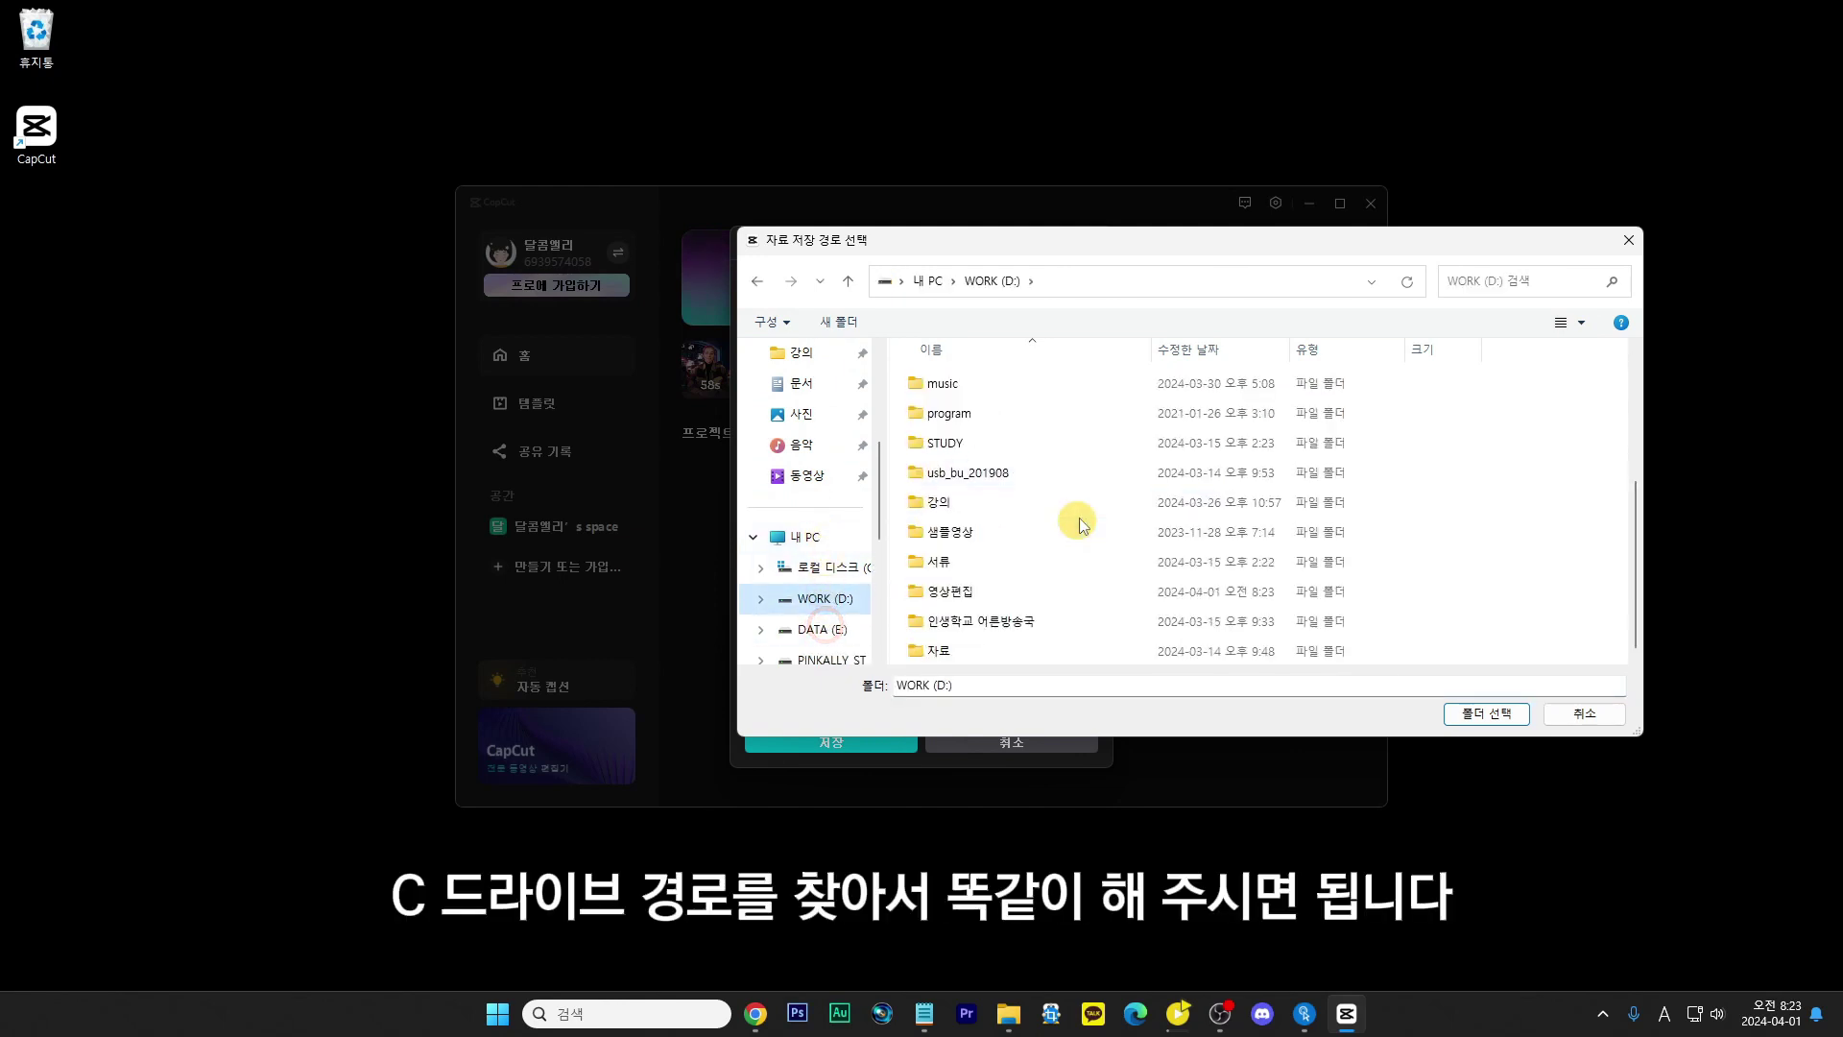
{"action": "left_click", "coordinate": [958, 591]}
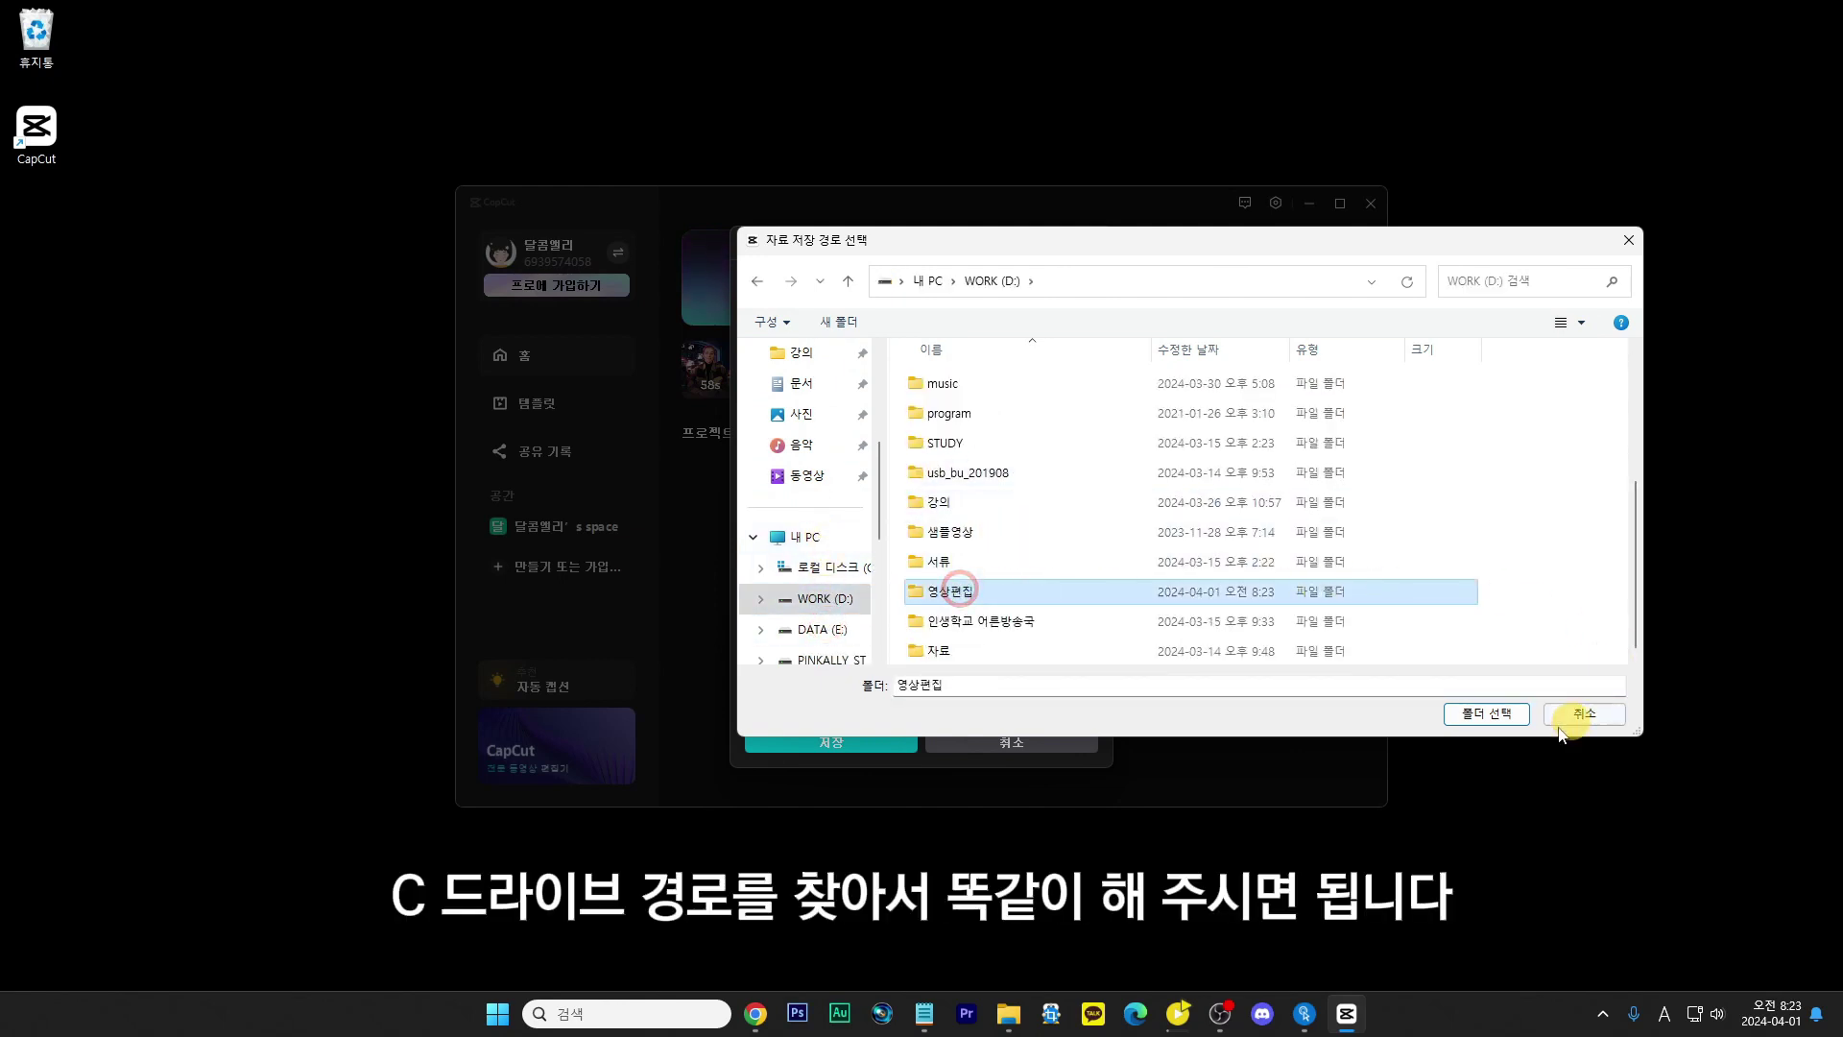
{"action": "left_click", "coordinate": [1477, 714]}
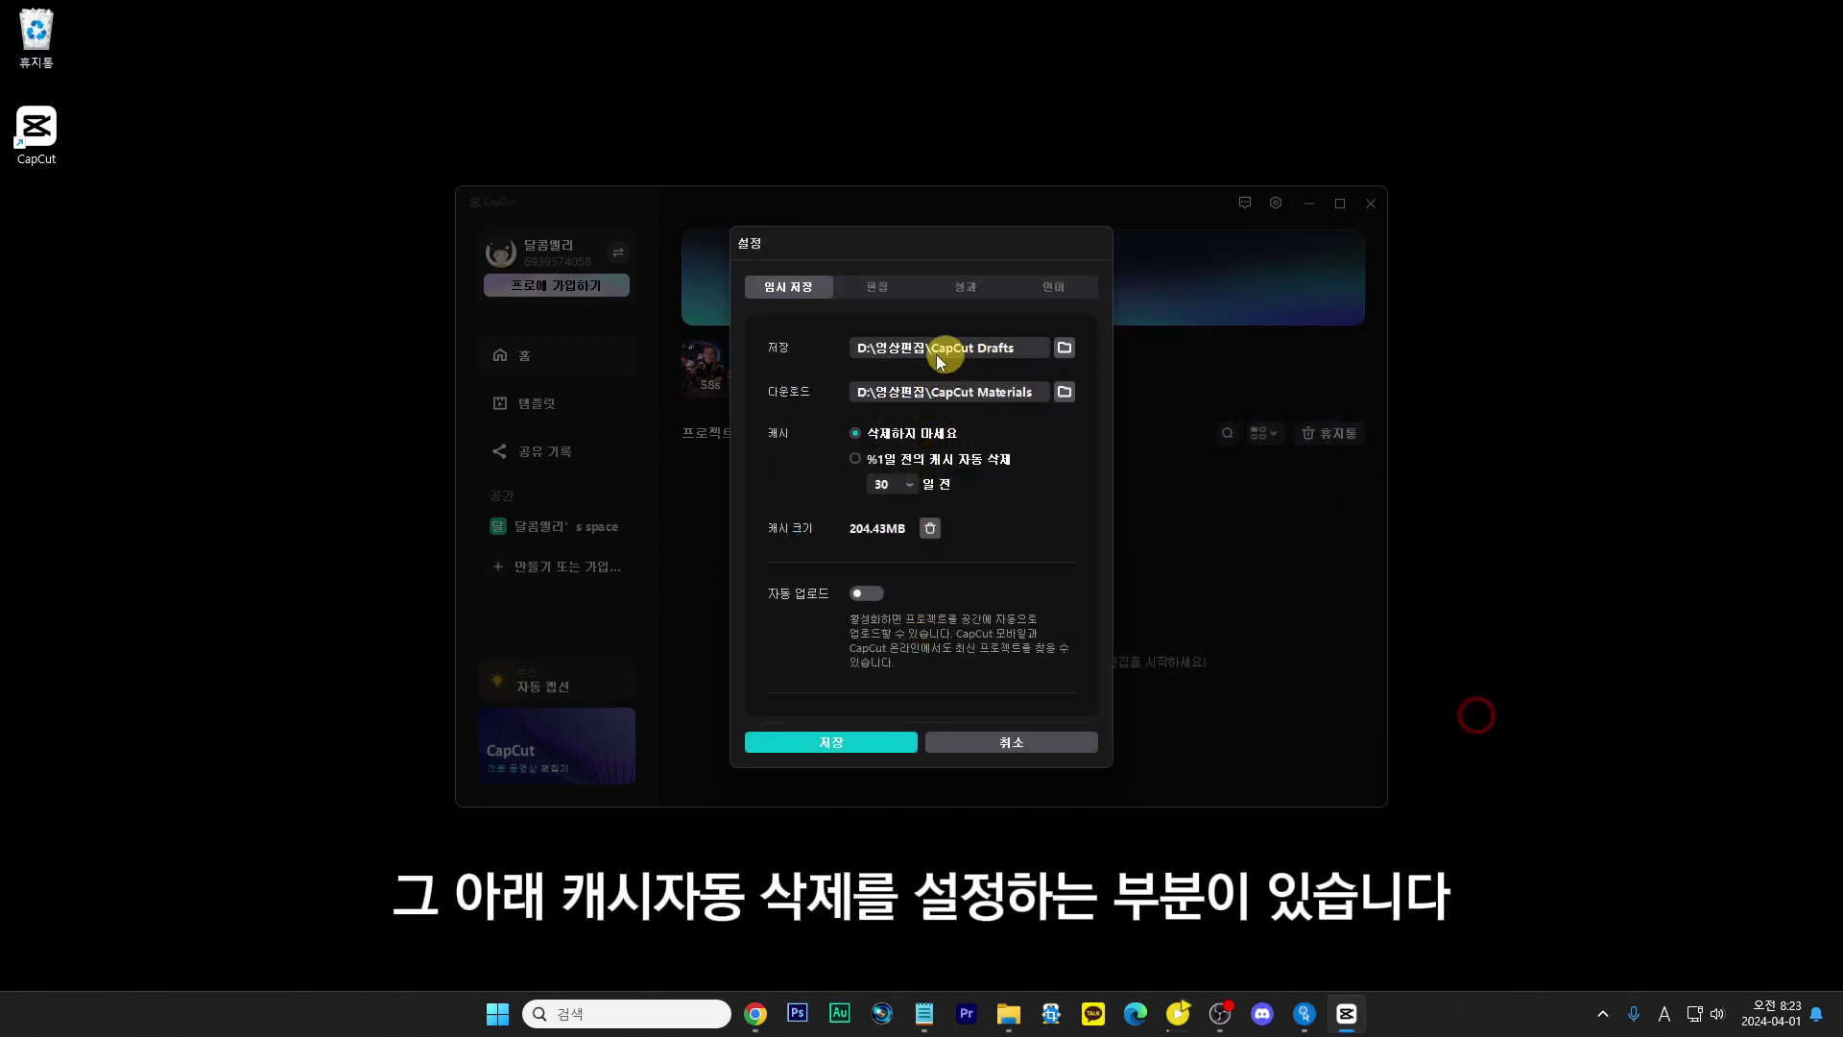
{"action": "left_click", "coordinate": [856, 459]}
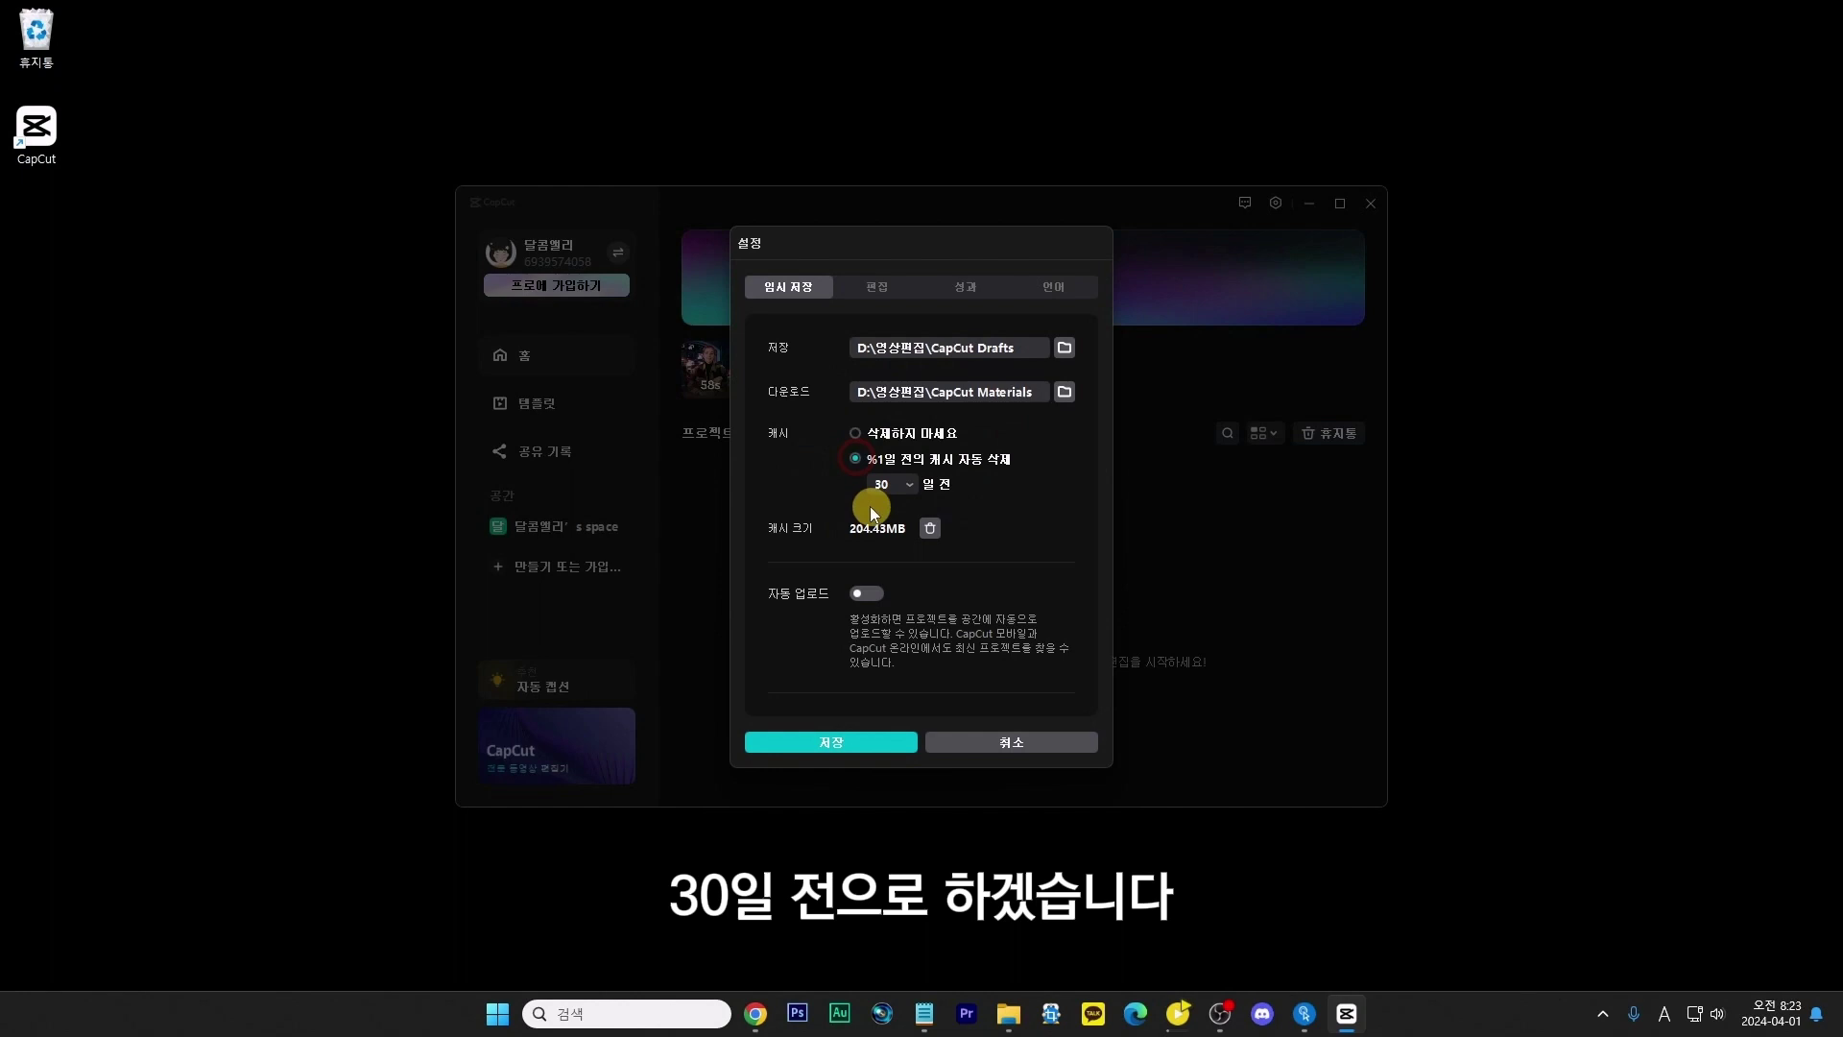
Step: In the editing settings, set the target loudness to YouTube(-14 LUFS) and allow layer reordering by default in all new projects
{"action": "left_click", "coordinate": [877, 285]}
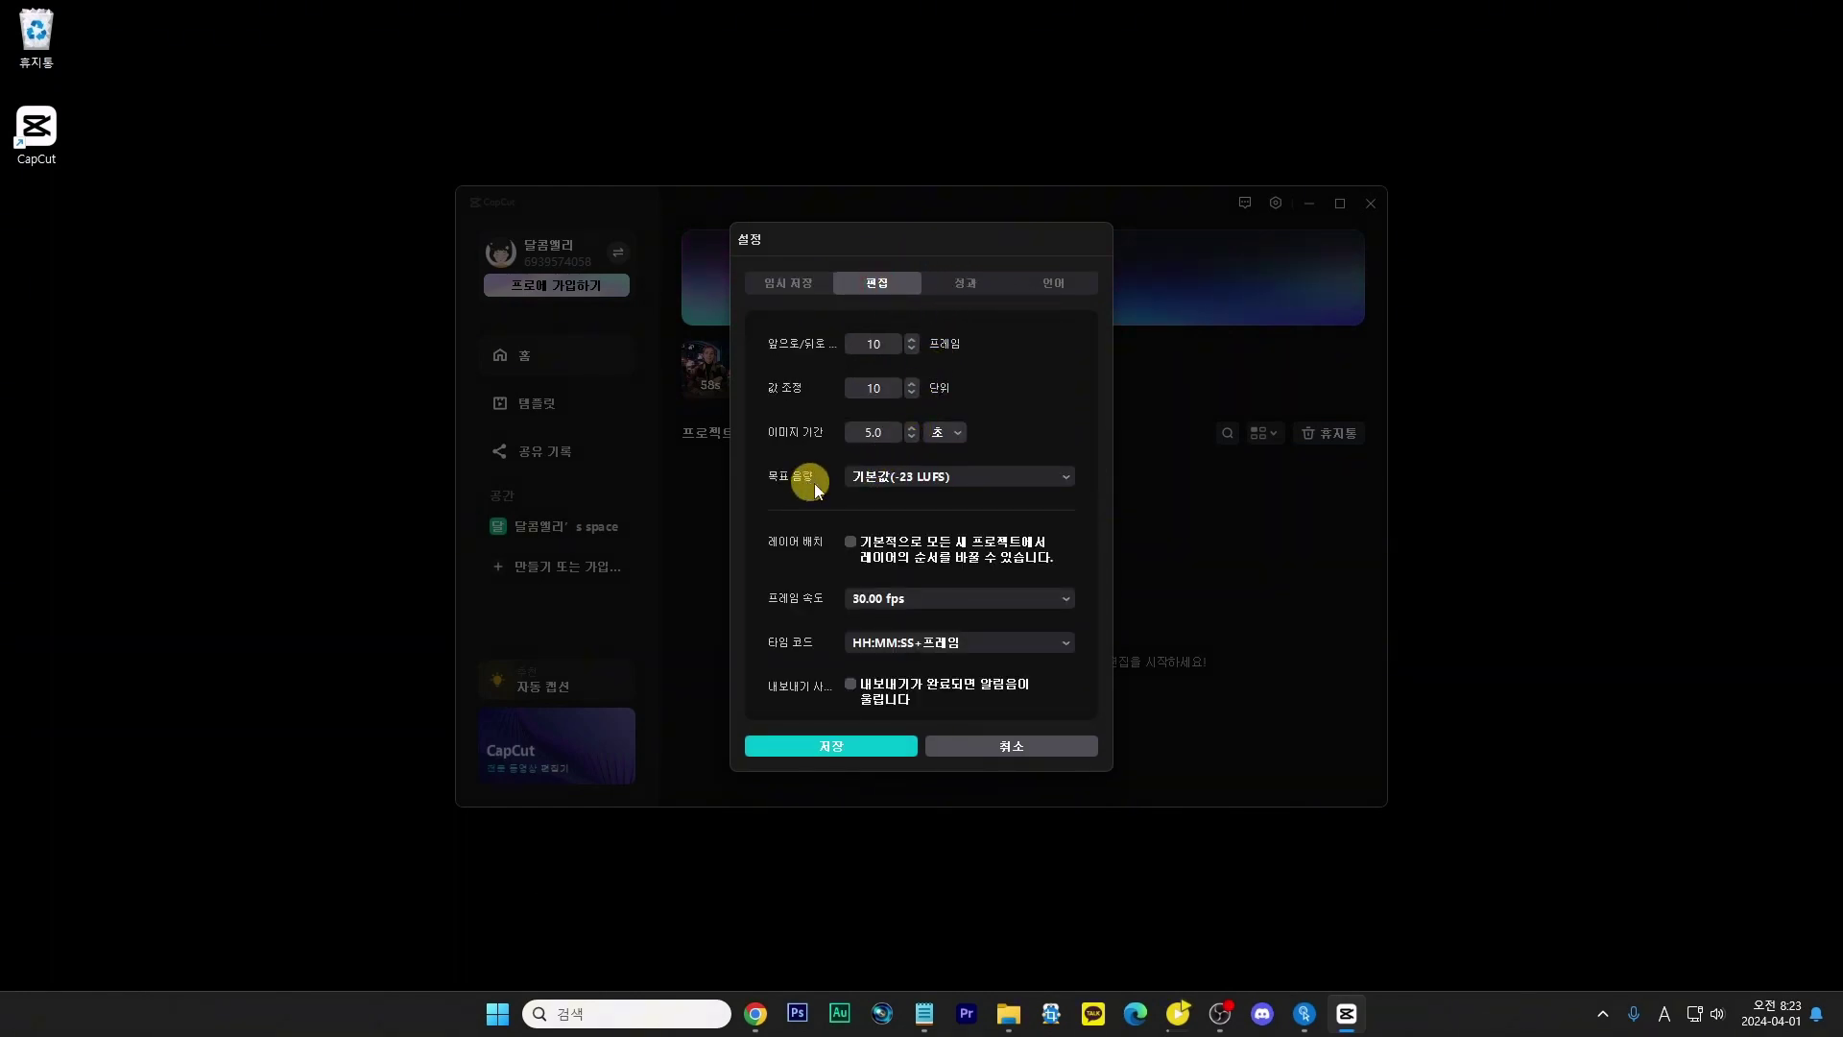
{"action": "left_click", "coordinate": [1070, 476]}
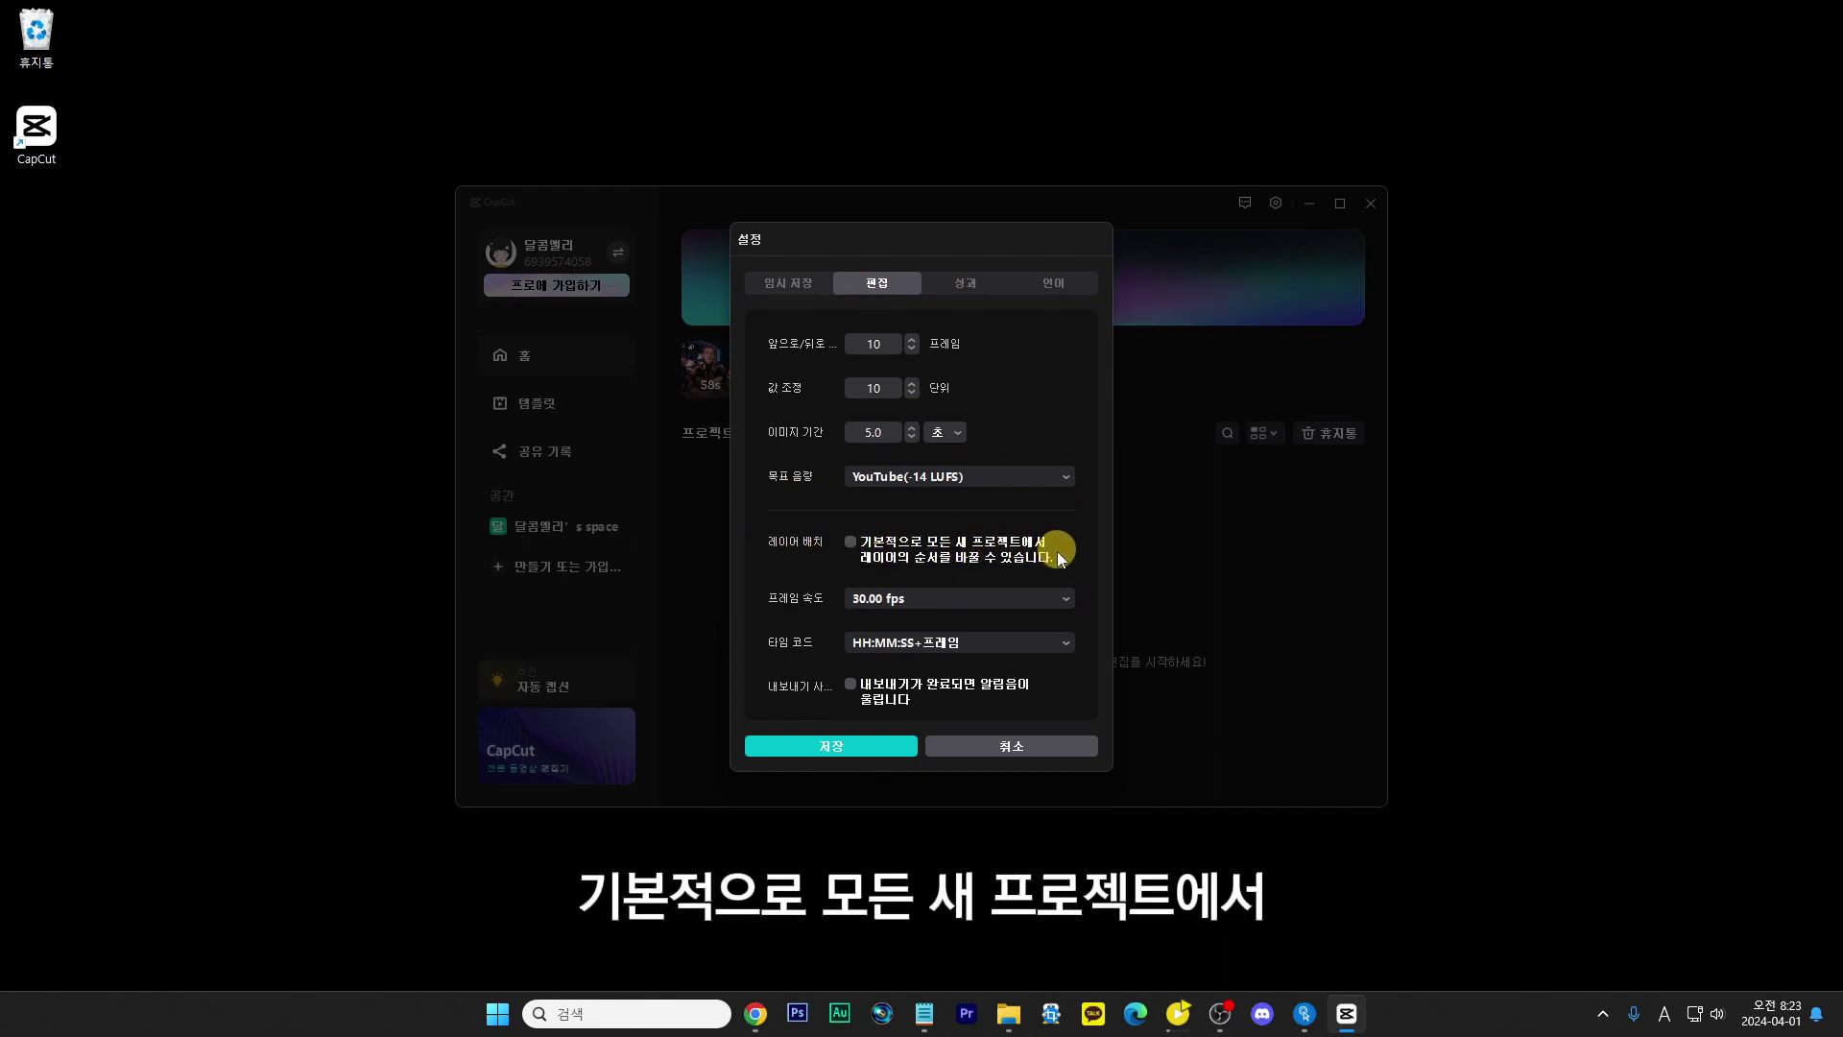
{"action": "left_click", "coordinate": [851, 543]}
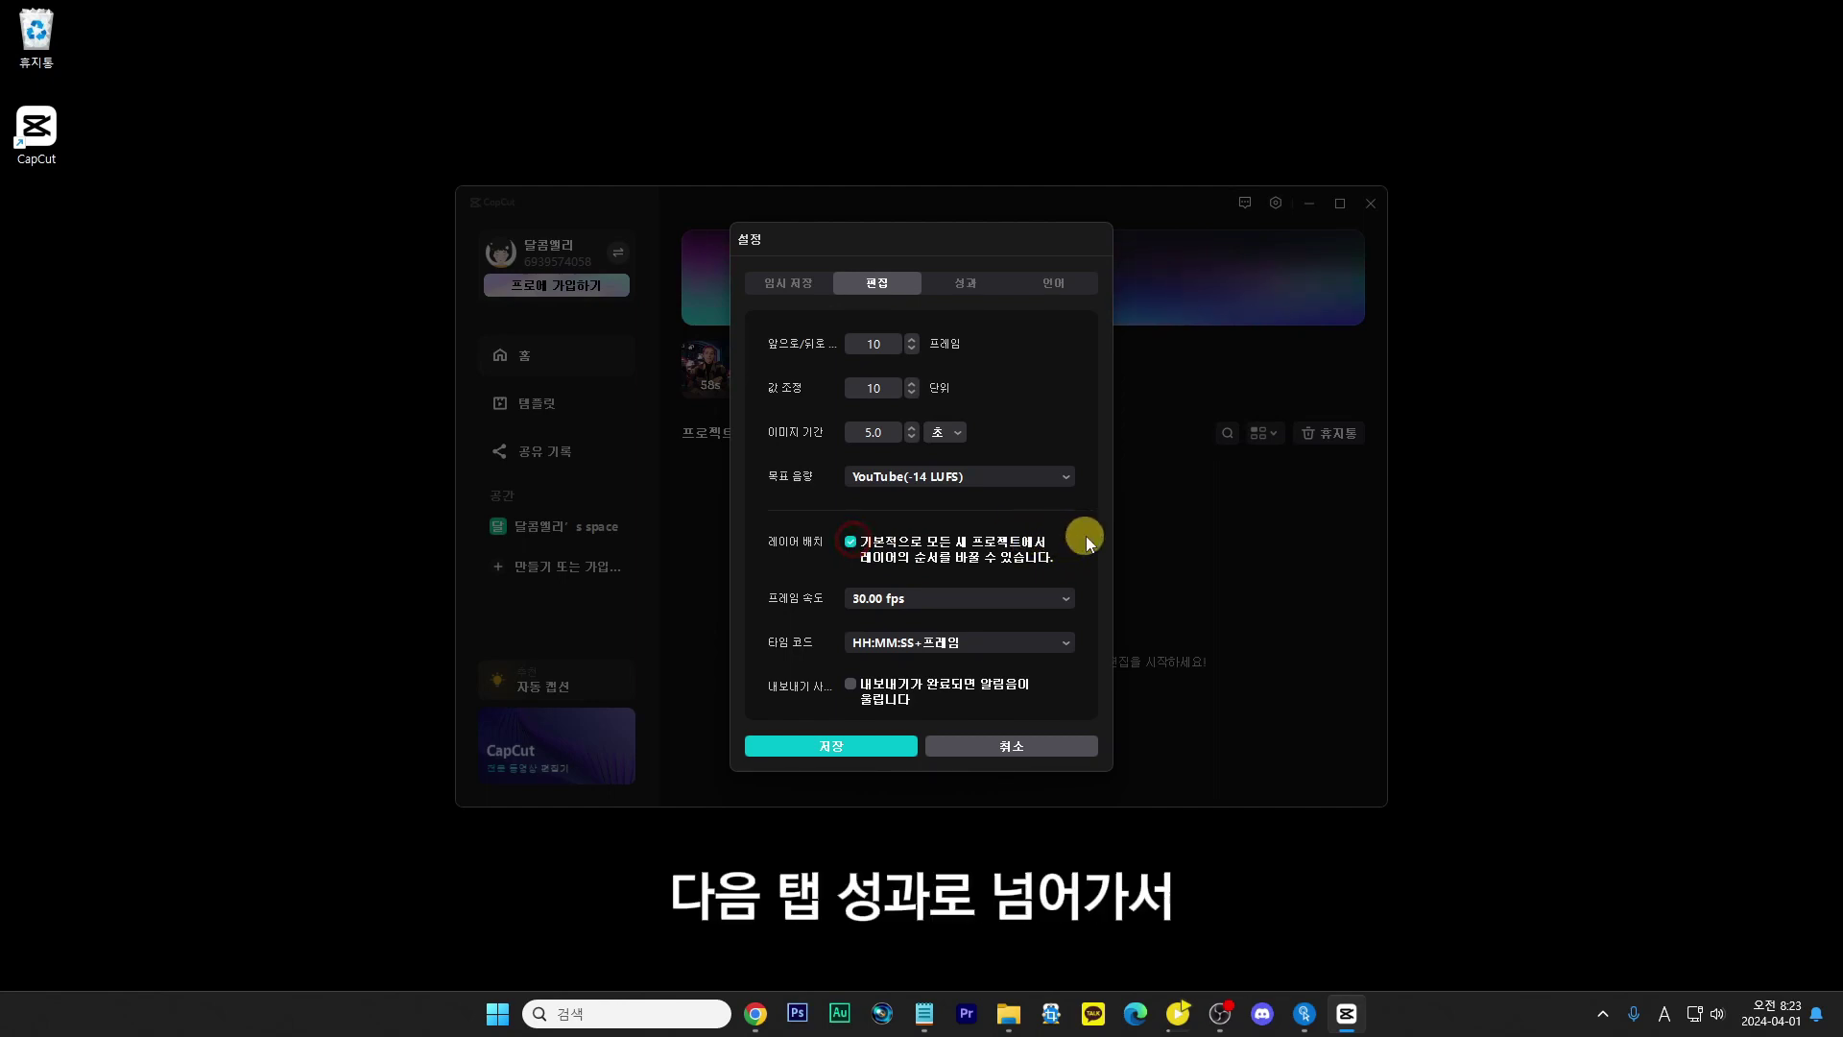
Step: Enable the proxy option in the performance settings
{"action": "left_click", "coordinate": [965, 282]}
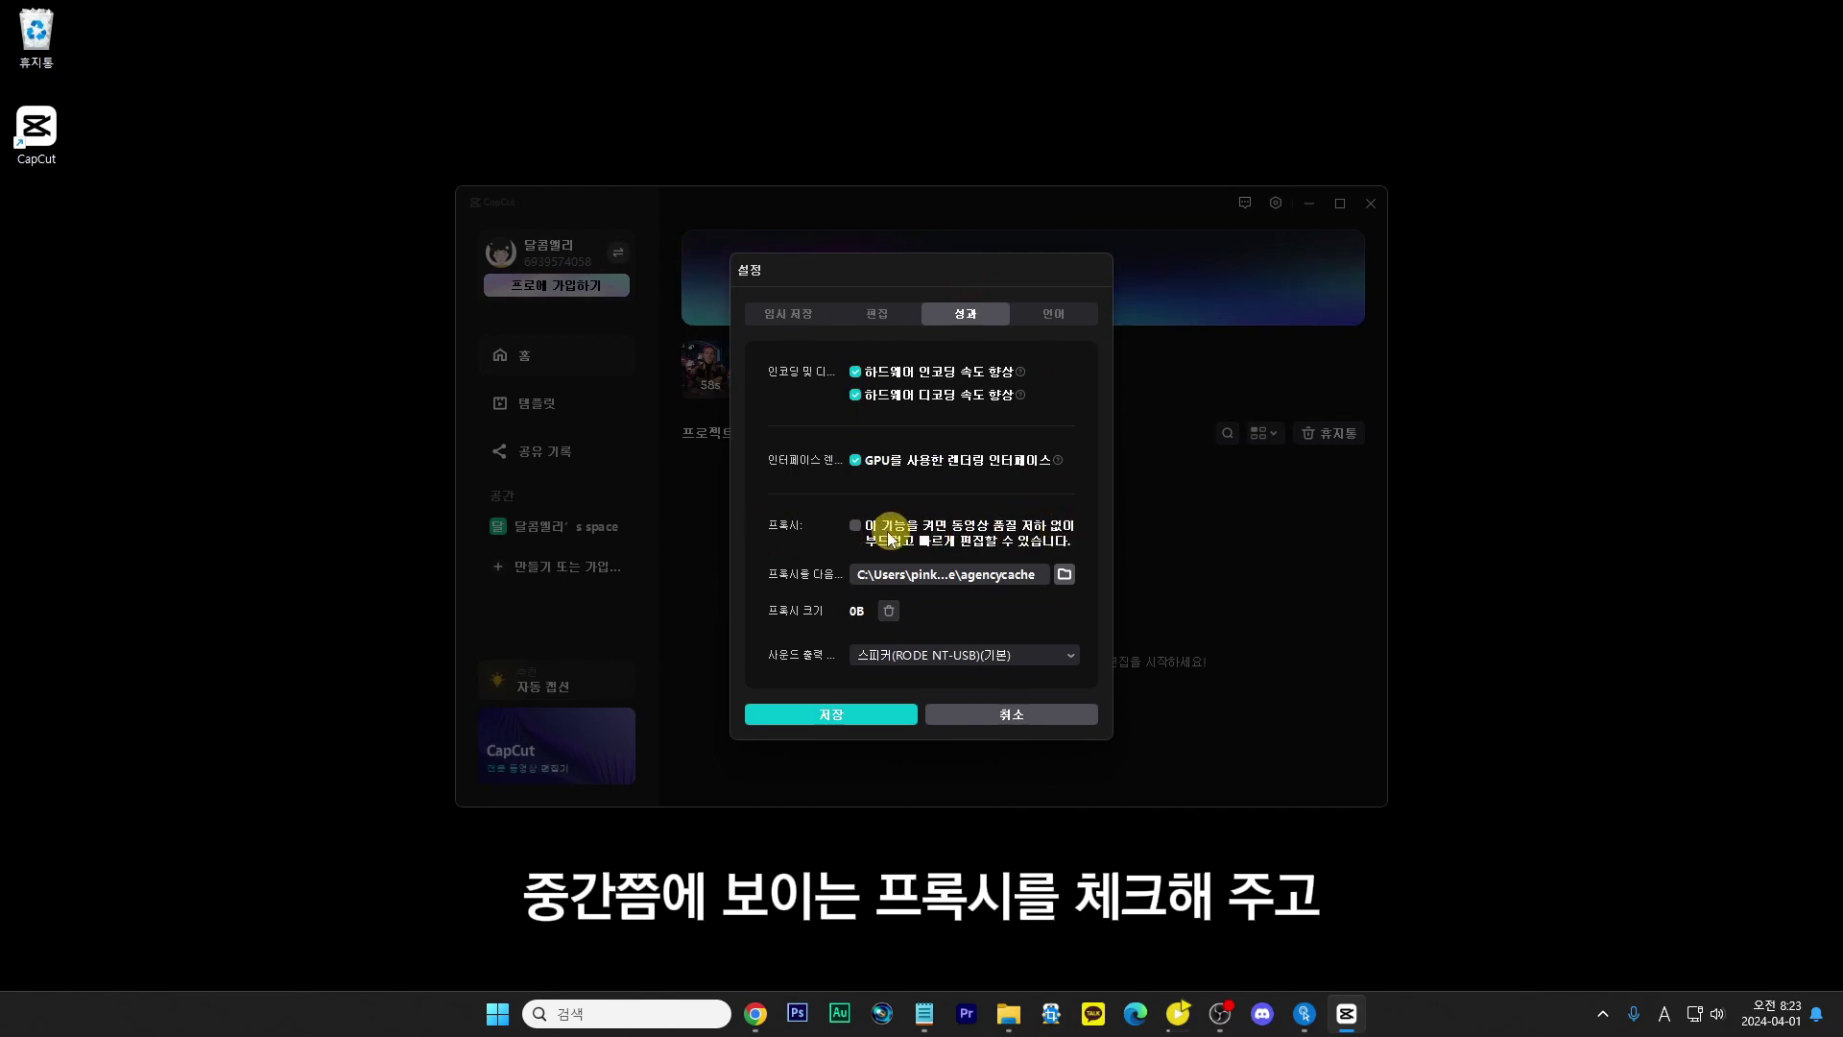
{"action": "left_click", "coordinate": [855, 527]}
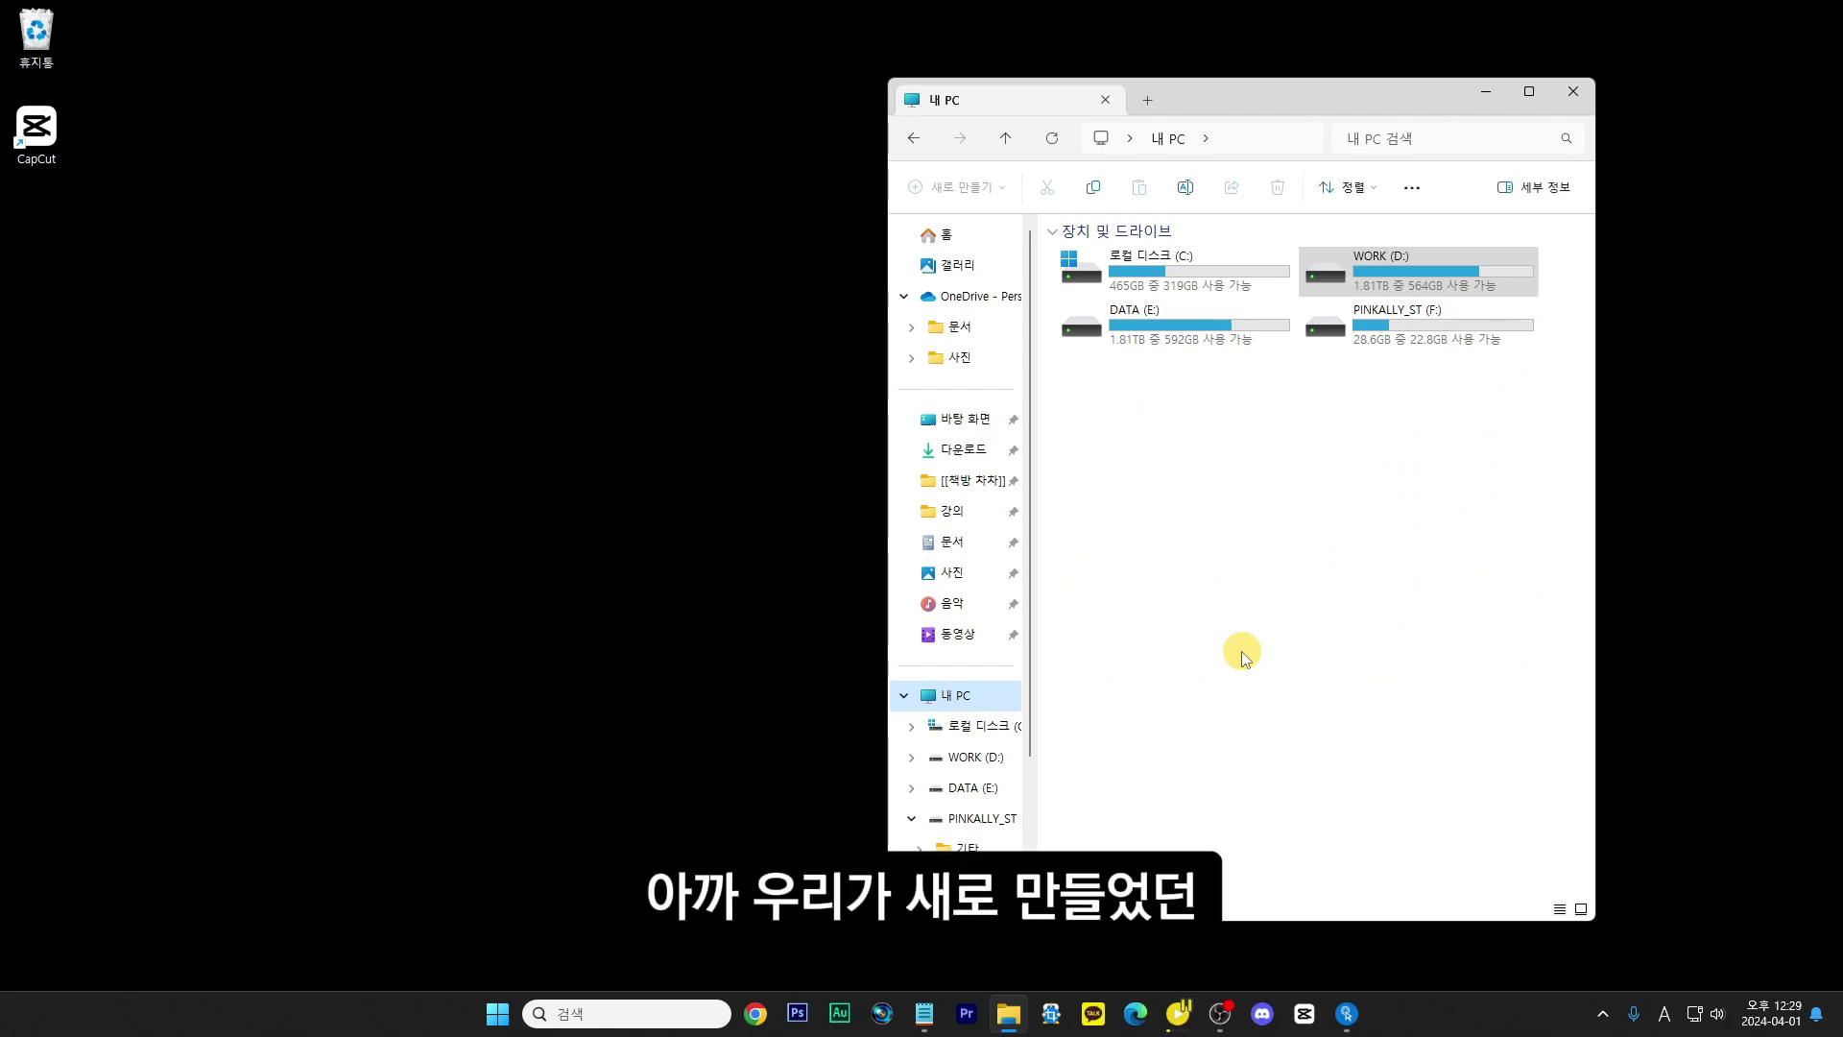
Step: Copy the 영상편집 folder from WORK (D:) to the PINKALLY_ST (F:) drive and open that drive
{"action": "left_click", "coordinate": [970, 756]}
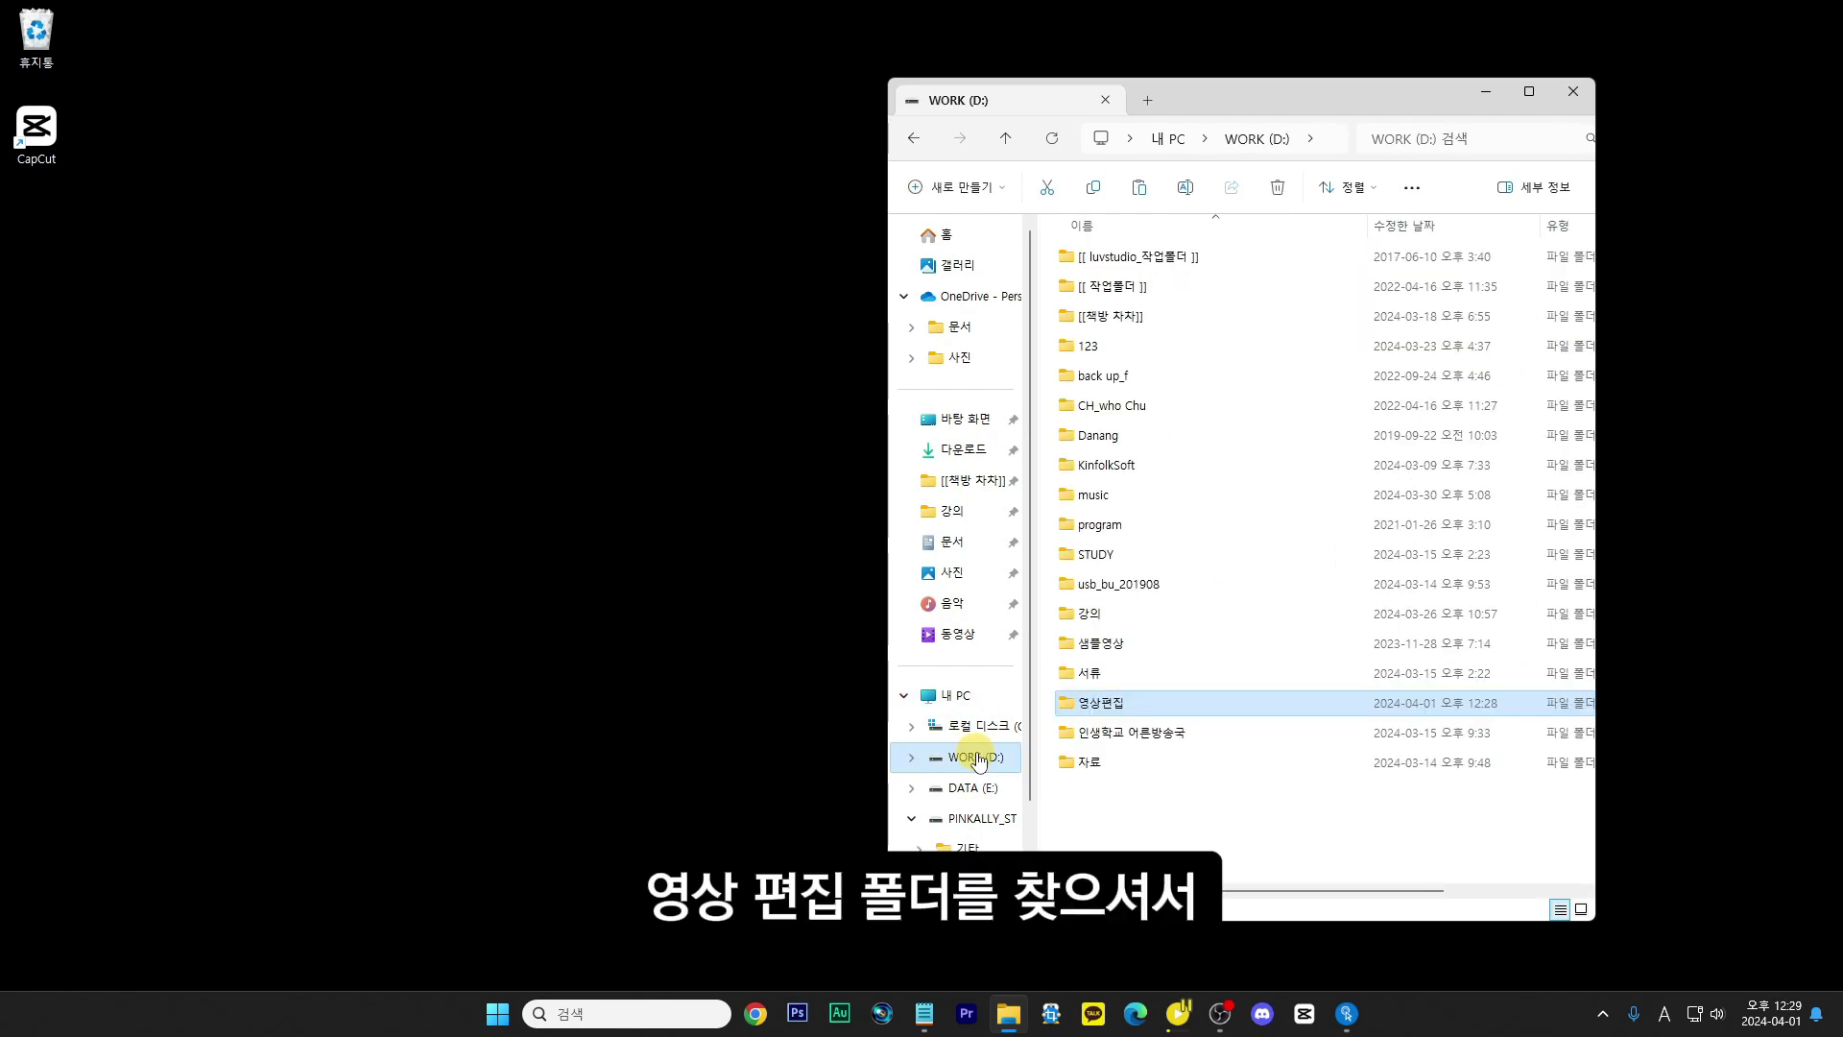
{"action": "left_click_drag", "start_coordinate": [1079, 702], "coordinate": [984, 820]}
{"action": "left_click", "coordinate": [984, 818]}
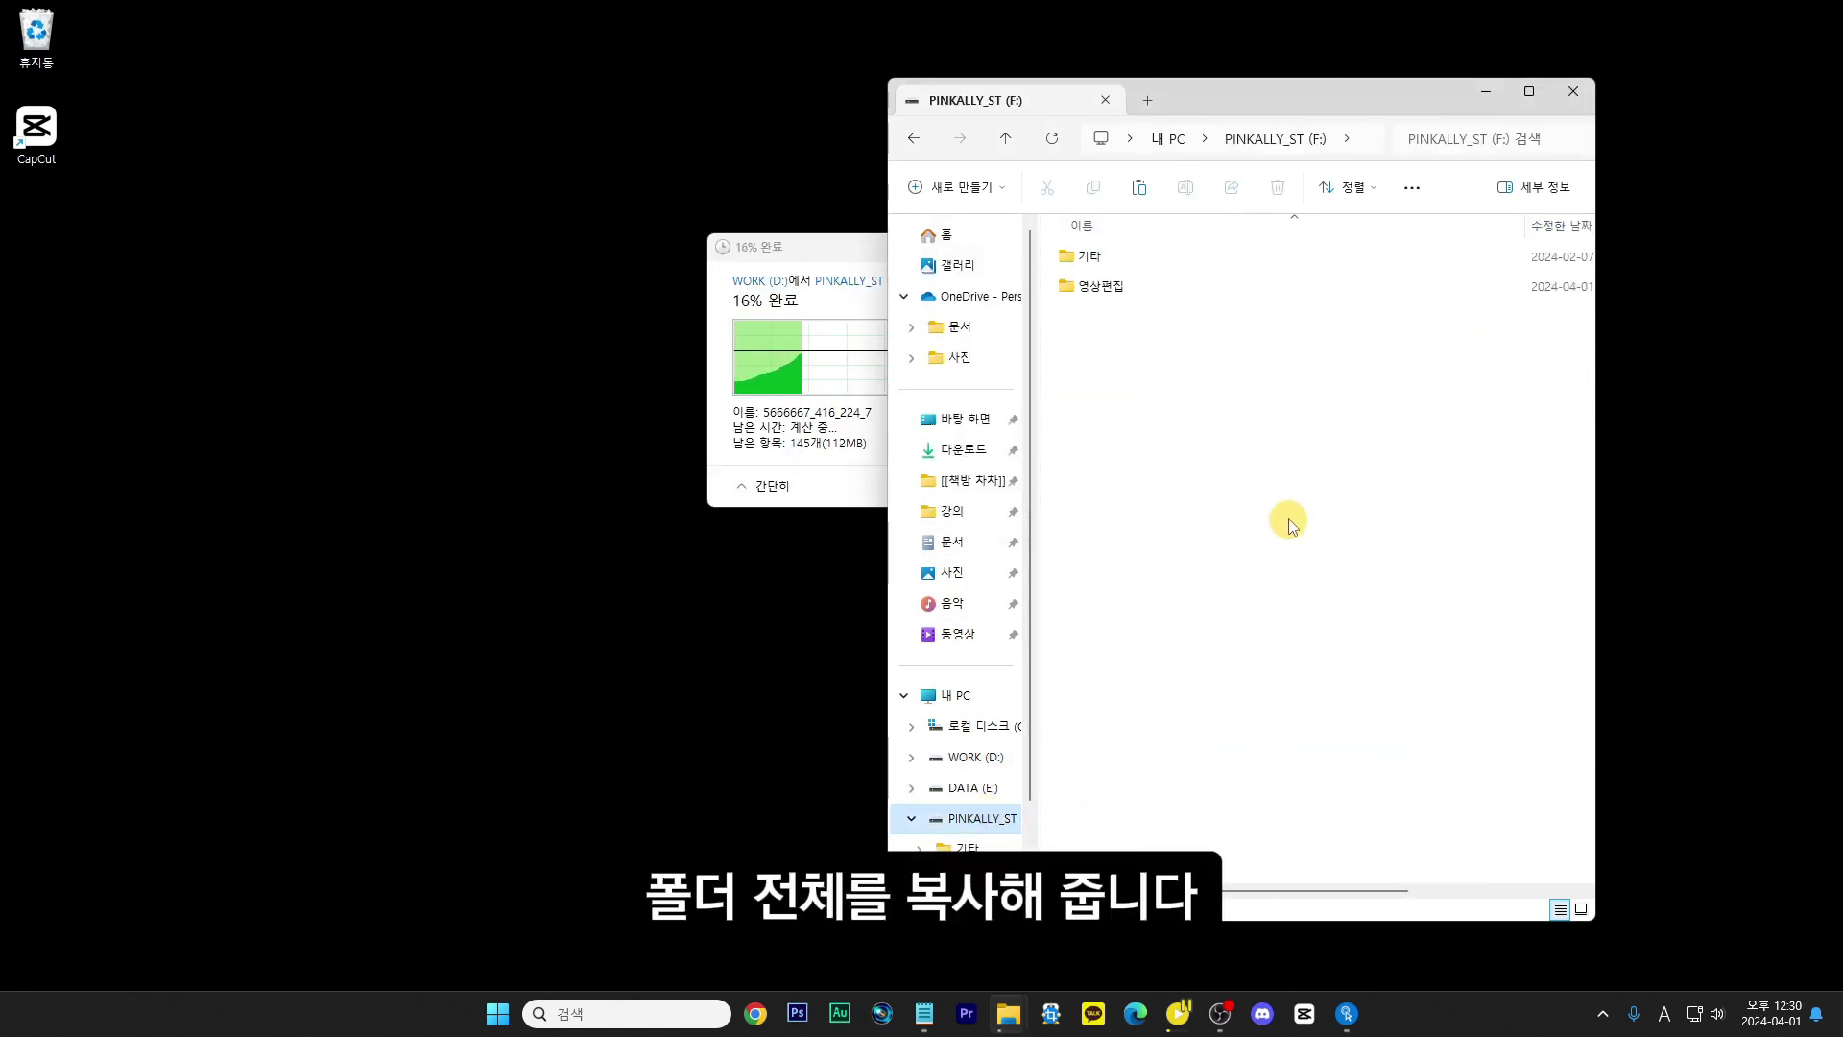
Step: Copy the 영상편집 folder from PINKALLY_ST (F:) to WORK (D:) and to the local disk (C:)
{"action": "left_click", "coordinate": [1097, 287]}
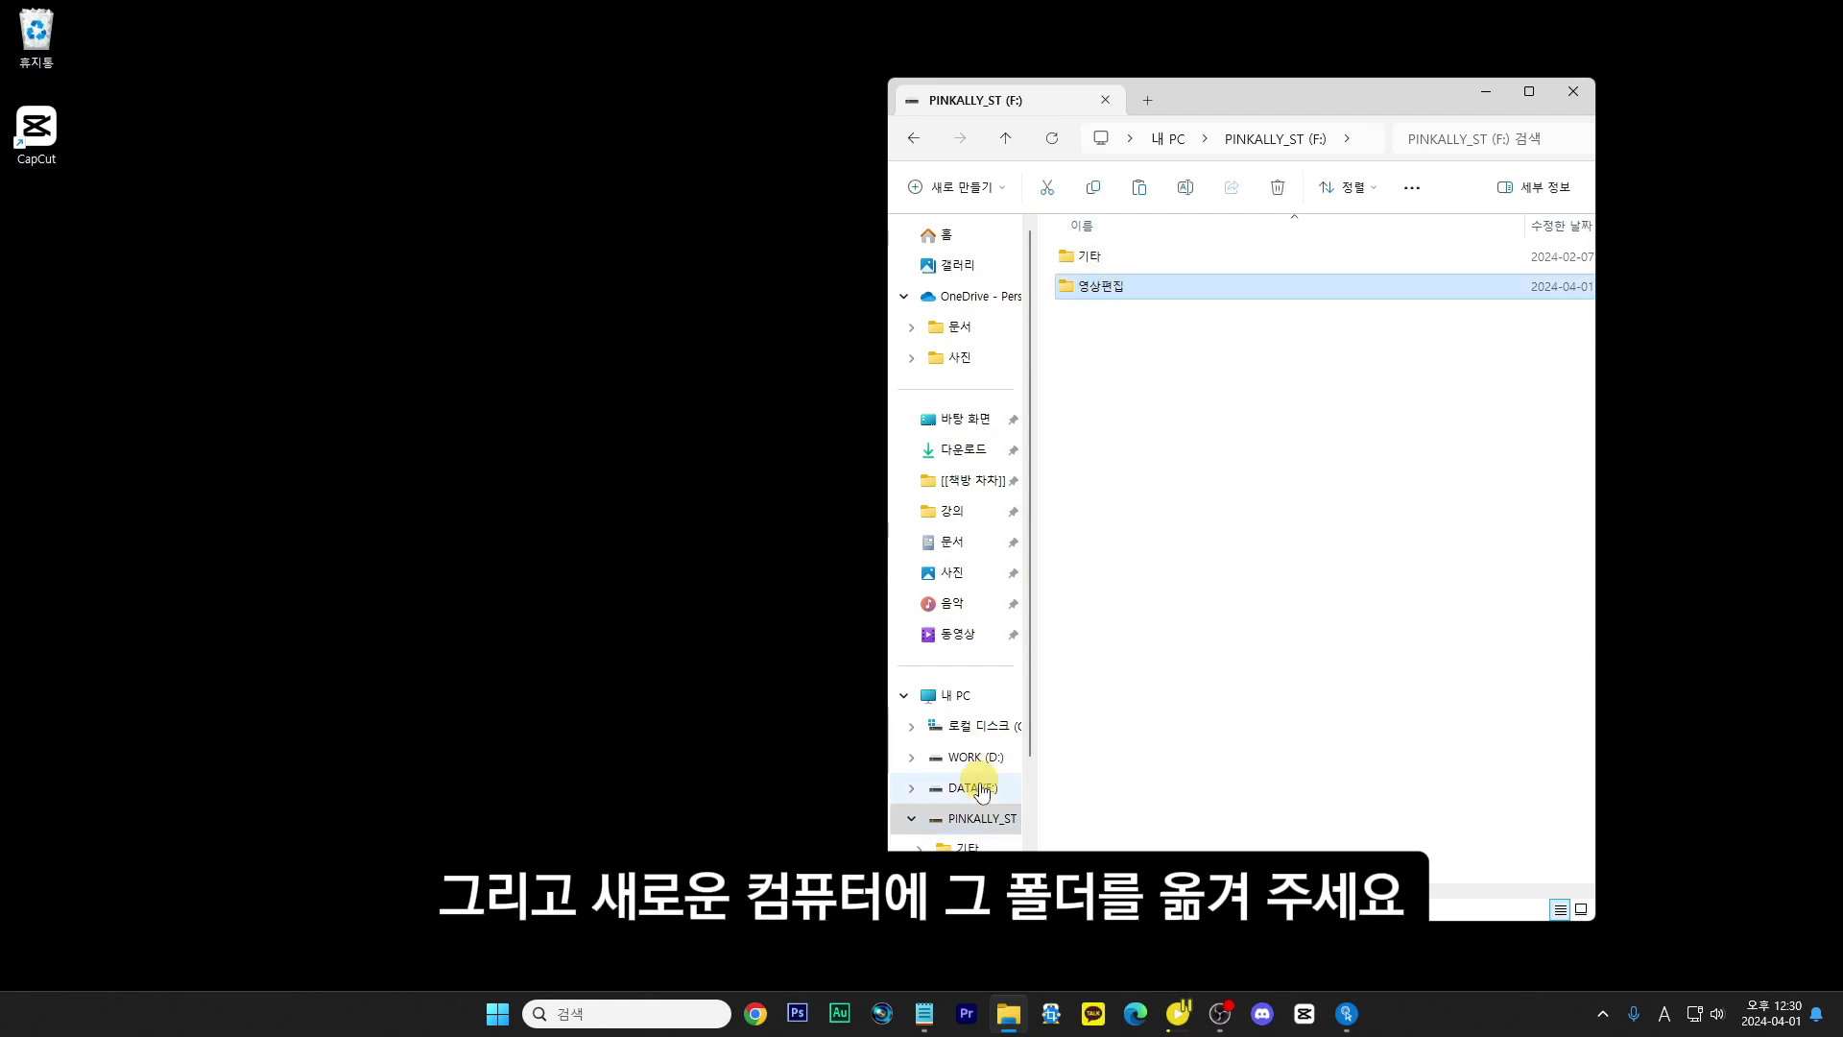
{"action": "left_click", "coordinate": [965, 758]}
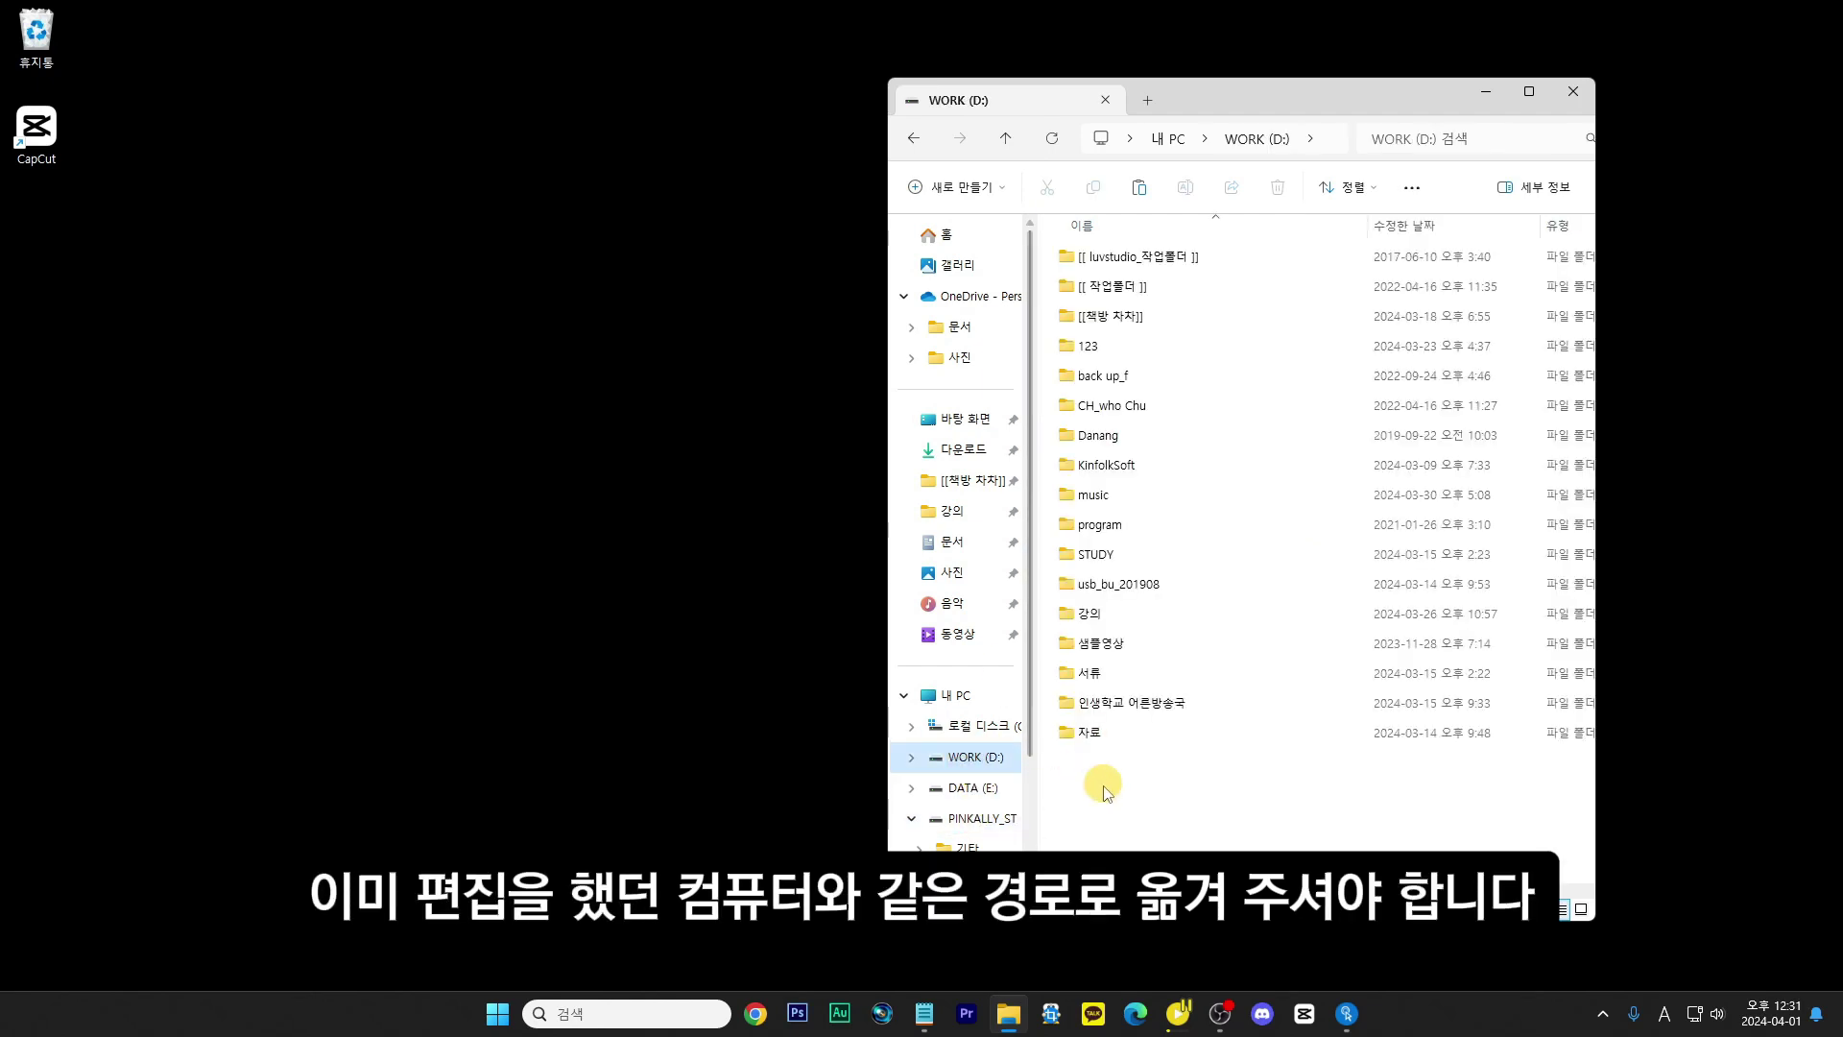
{"action": "key", "text": "ctrl+v"}
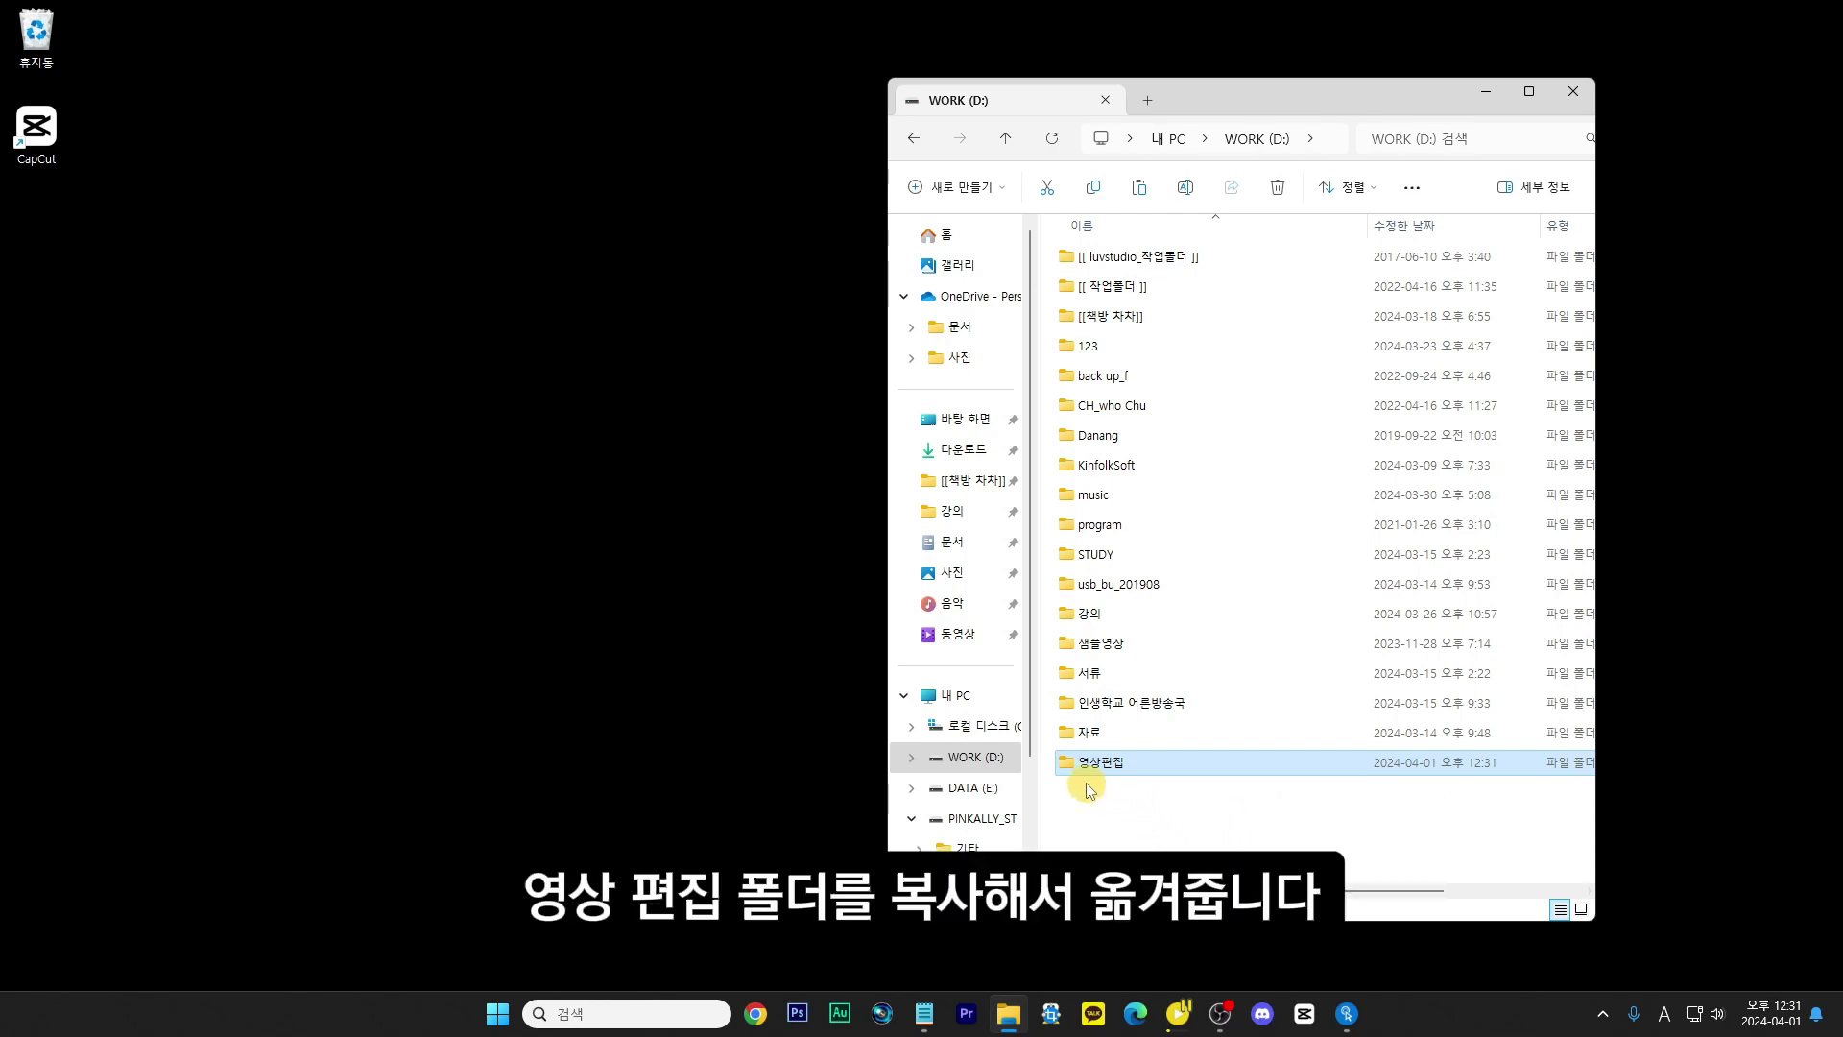
{"action": "left_click", "coordinate": [988, 726]}
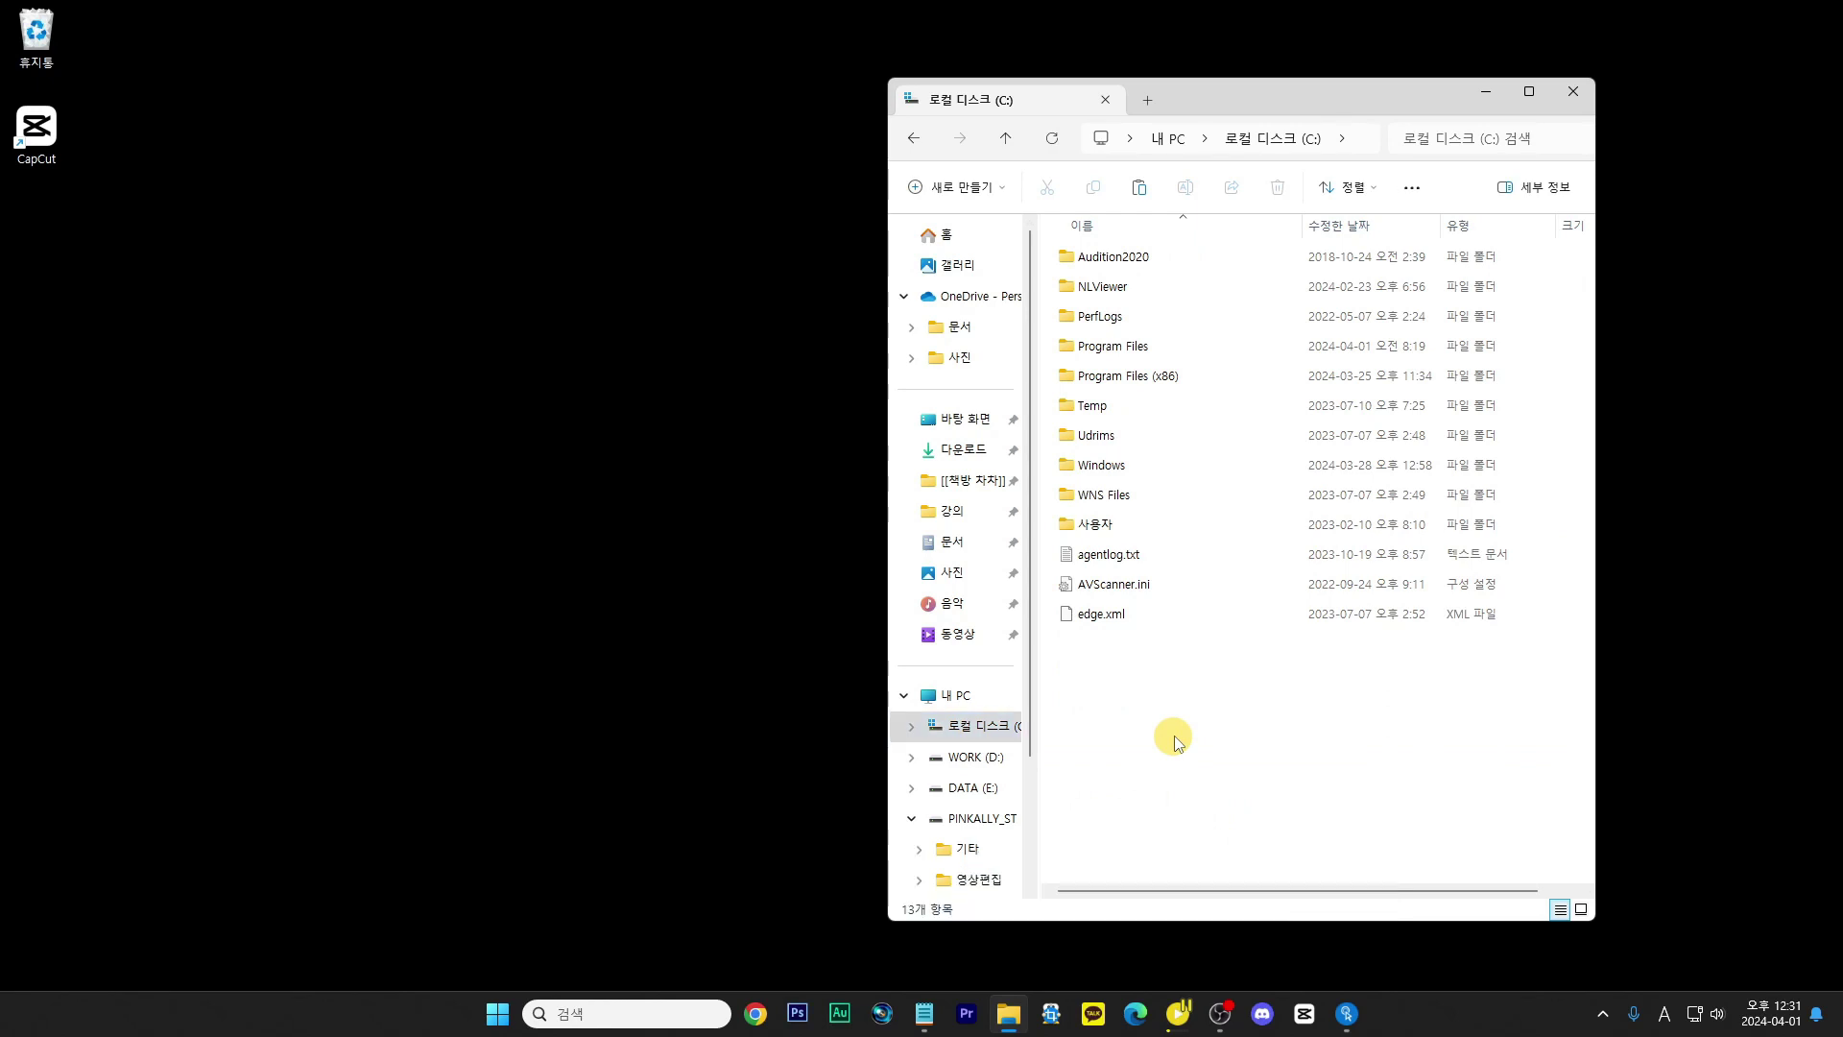
{"action": "key", "text": "ctrl+v"}
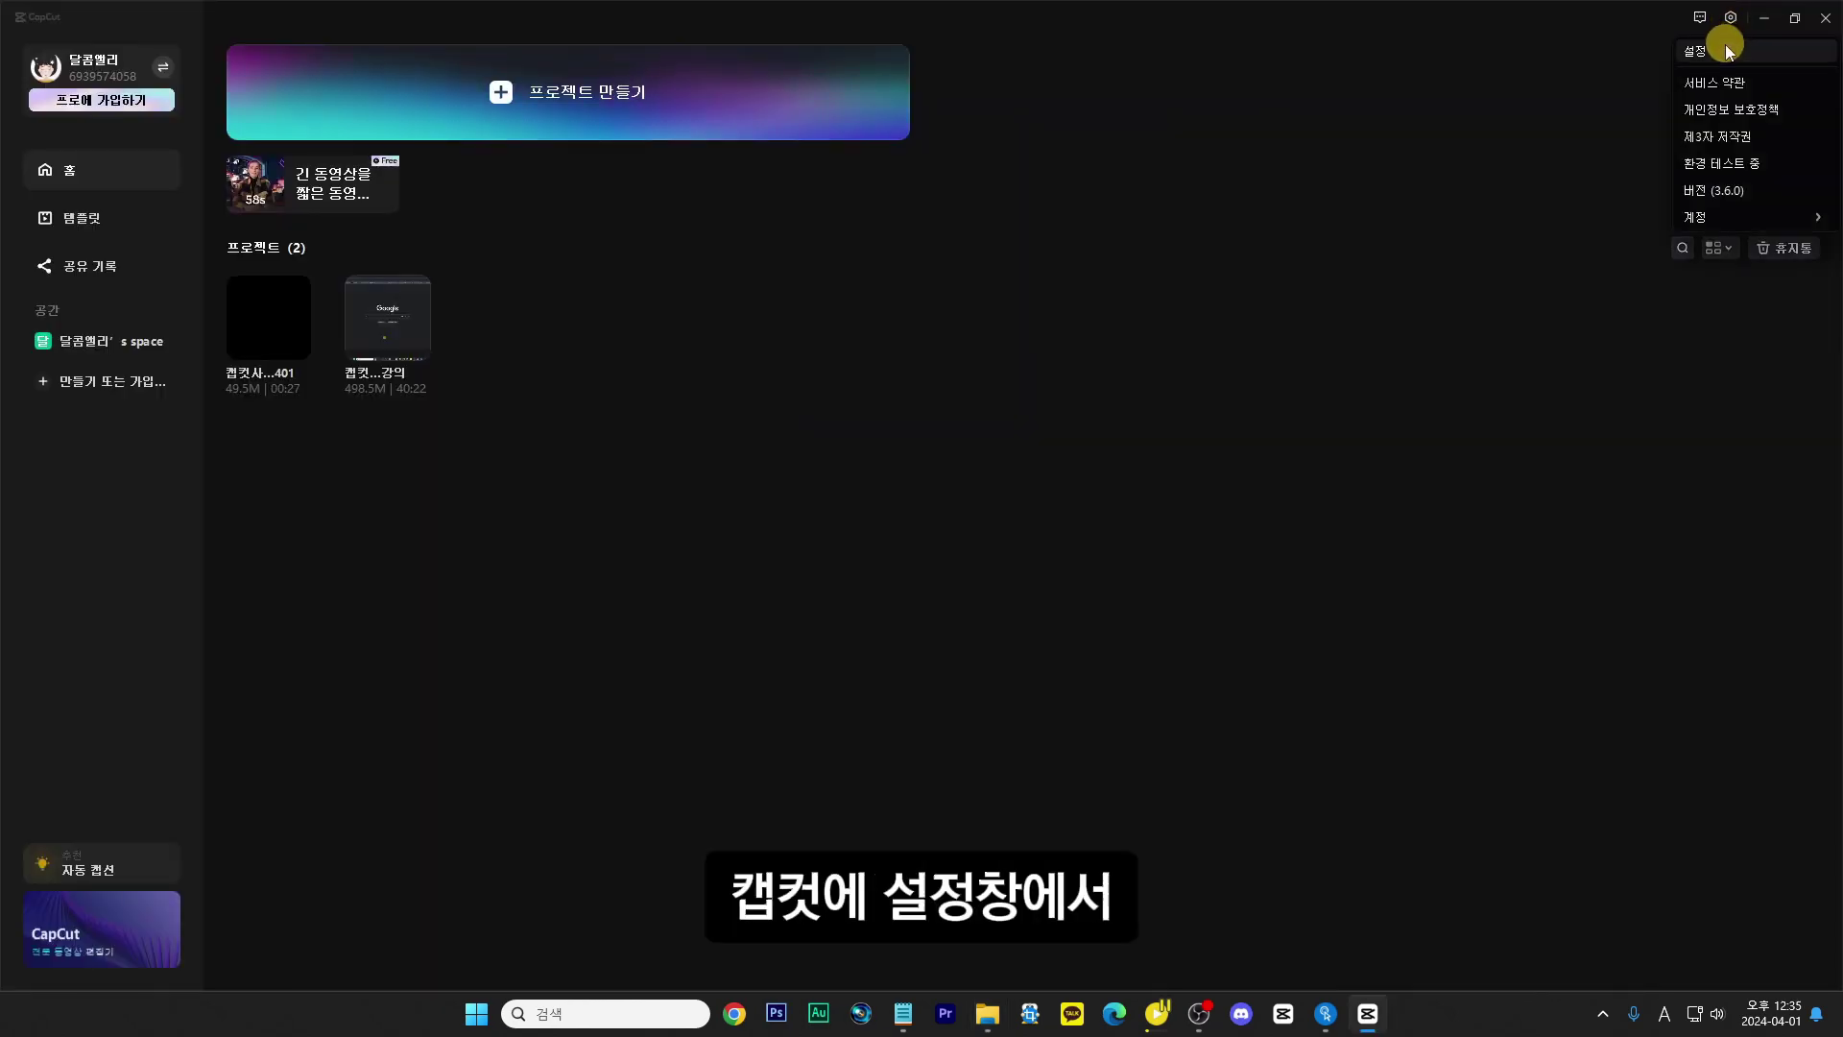
Step: Check the save and download locations in CapCut's settings, close them unchanged and open the 캡컷사용법_0401 project
{"action": "left_click", "coordinate": [1705, 54]}
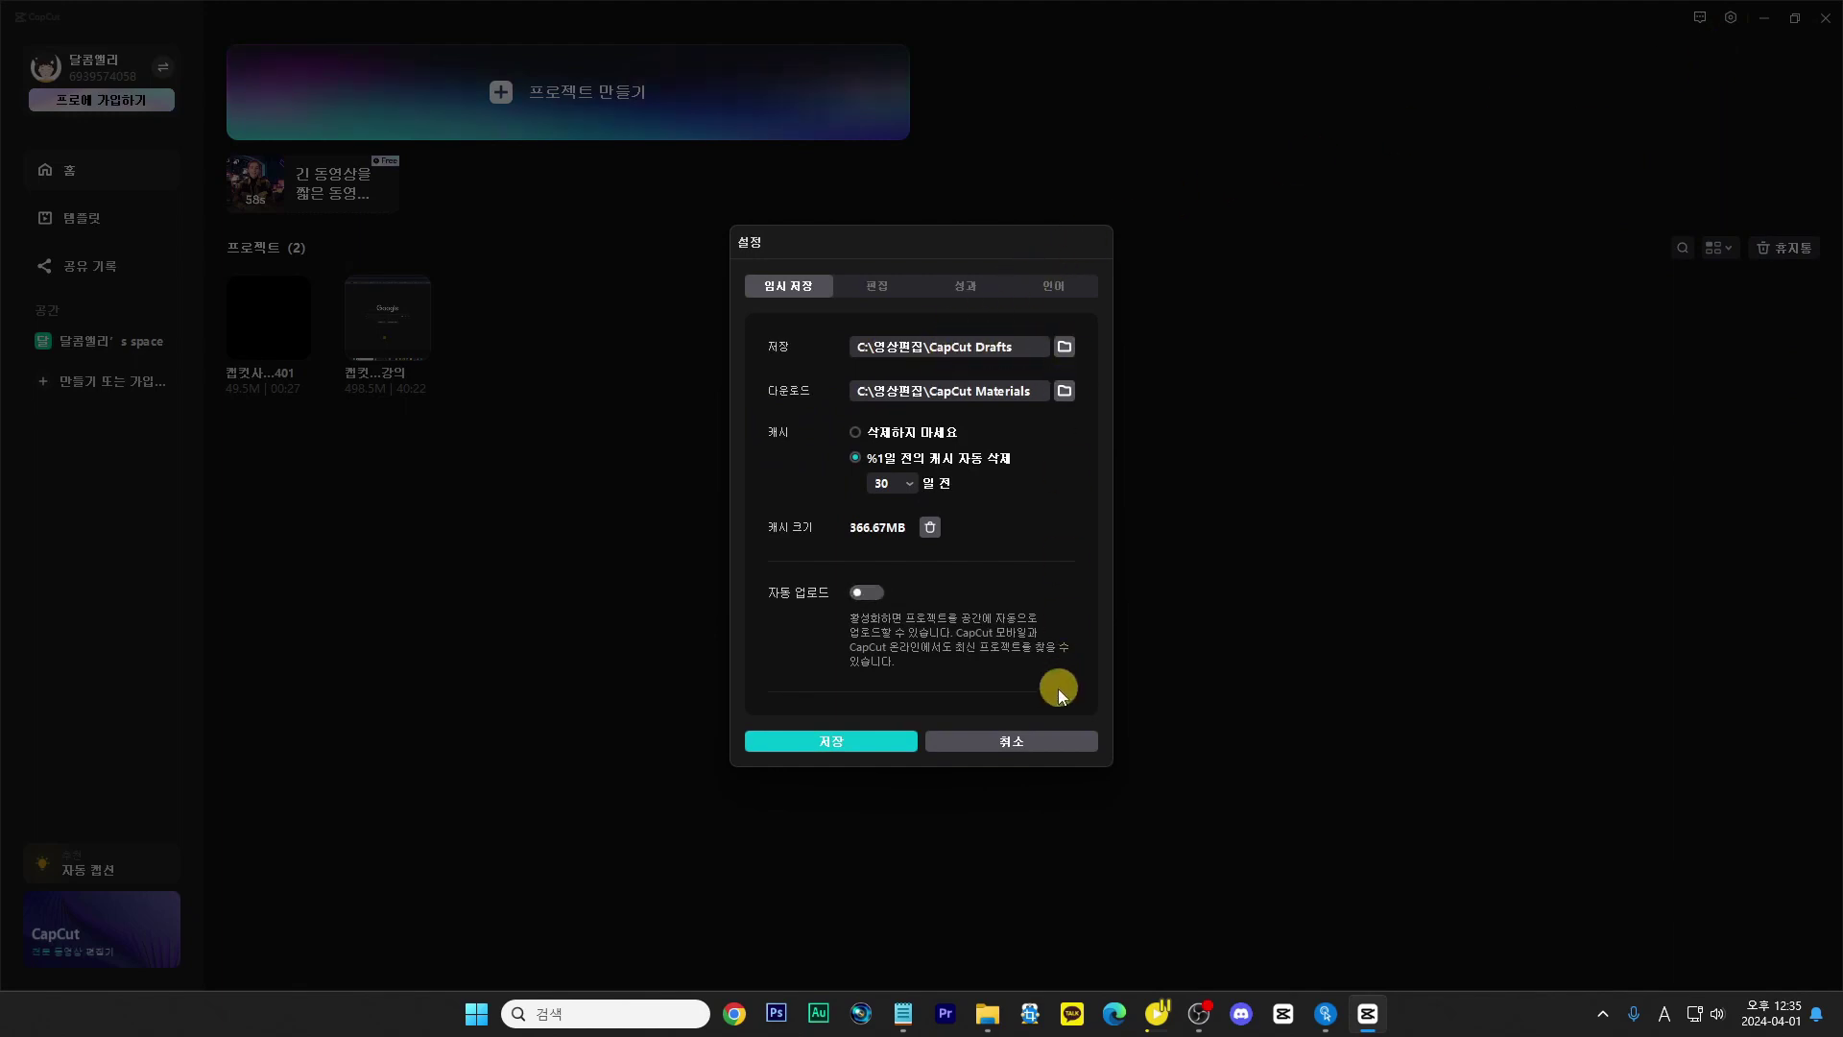
{"action": "left_click", "coordinate": [1047, 734]}
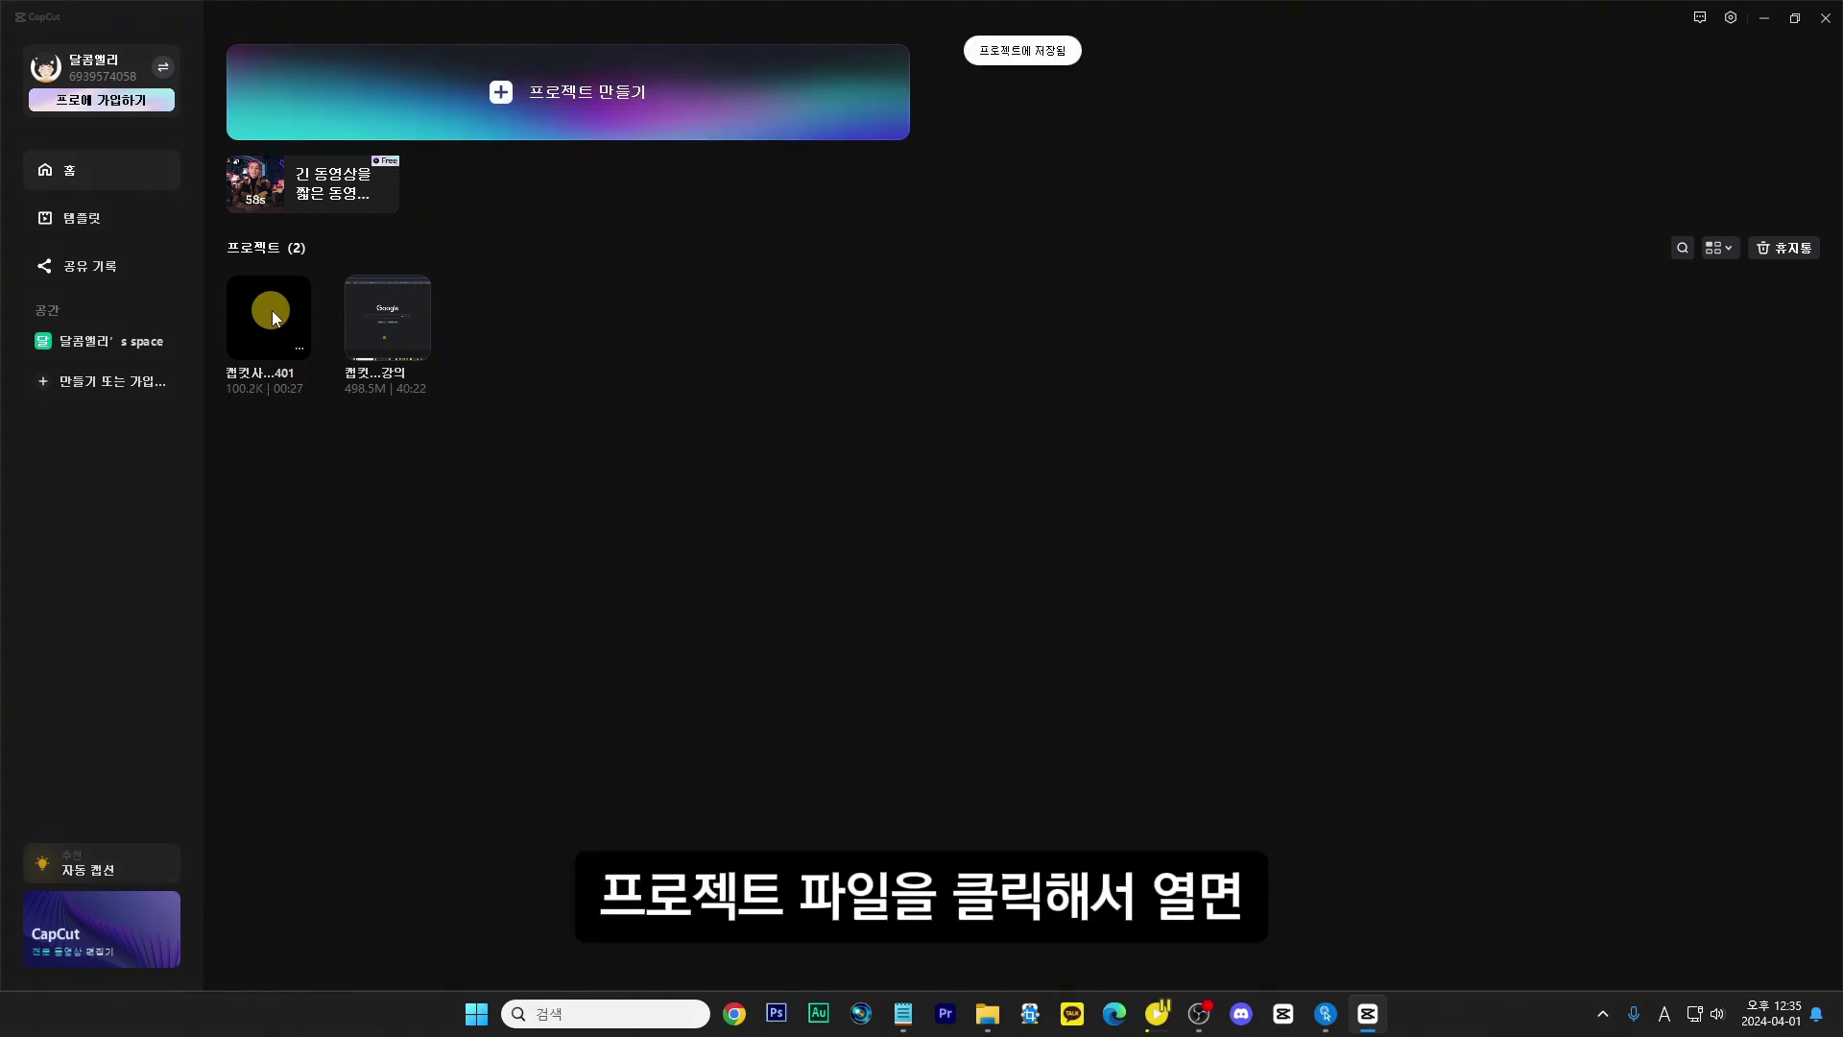
{"action": "left_click", "coordinate": [274, 317]}
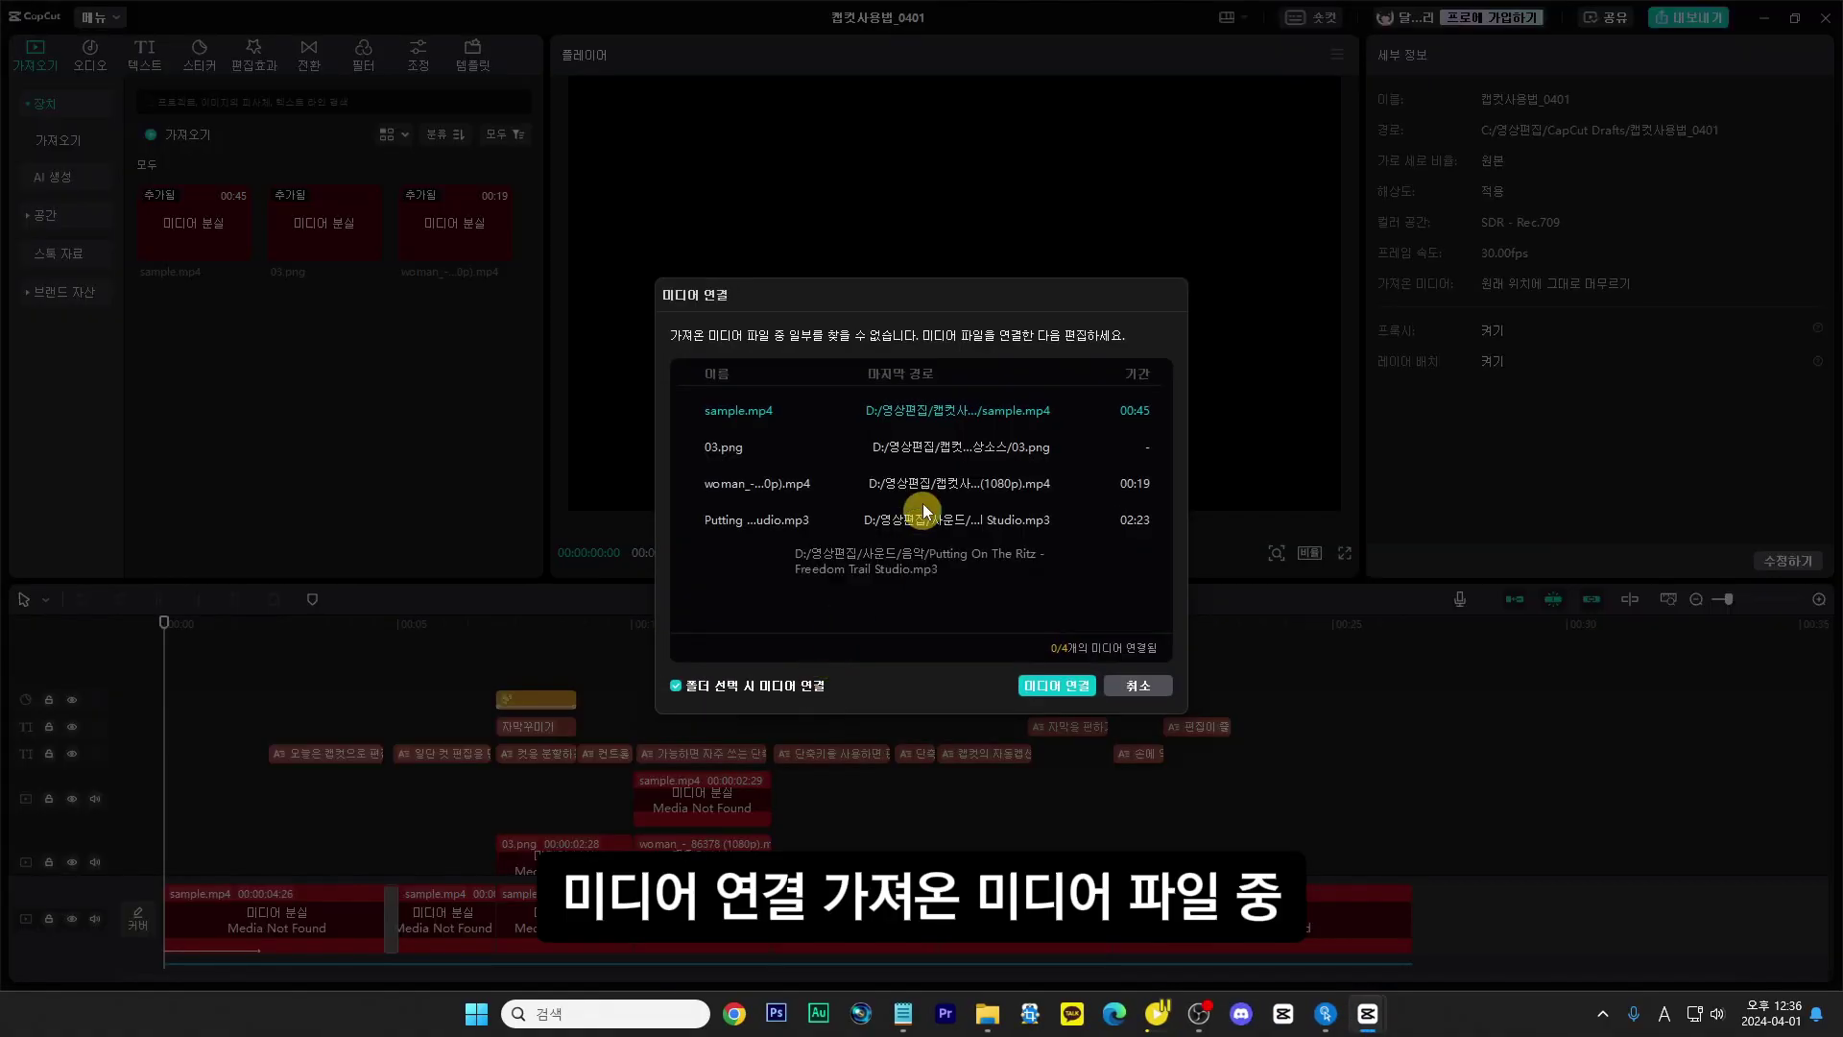
Step: Relink the missing sample.mp4 to the file in the 영상편집 > 캡컷사용법 > 영상소스 folder on drive C:
{"action": "left_click", "coordinate": [1046, 683]}
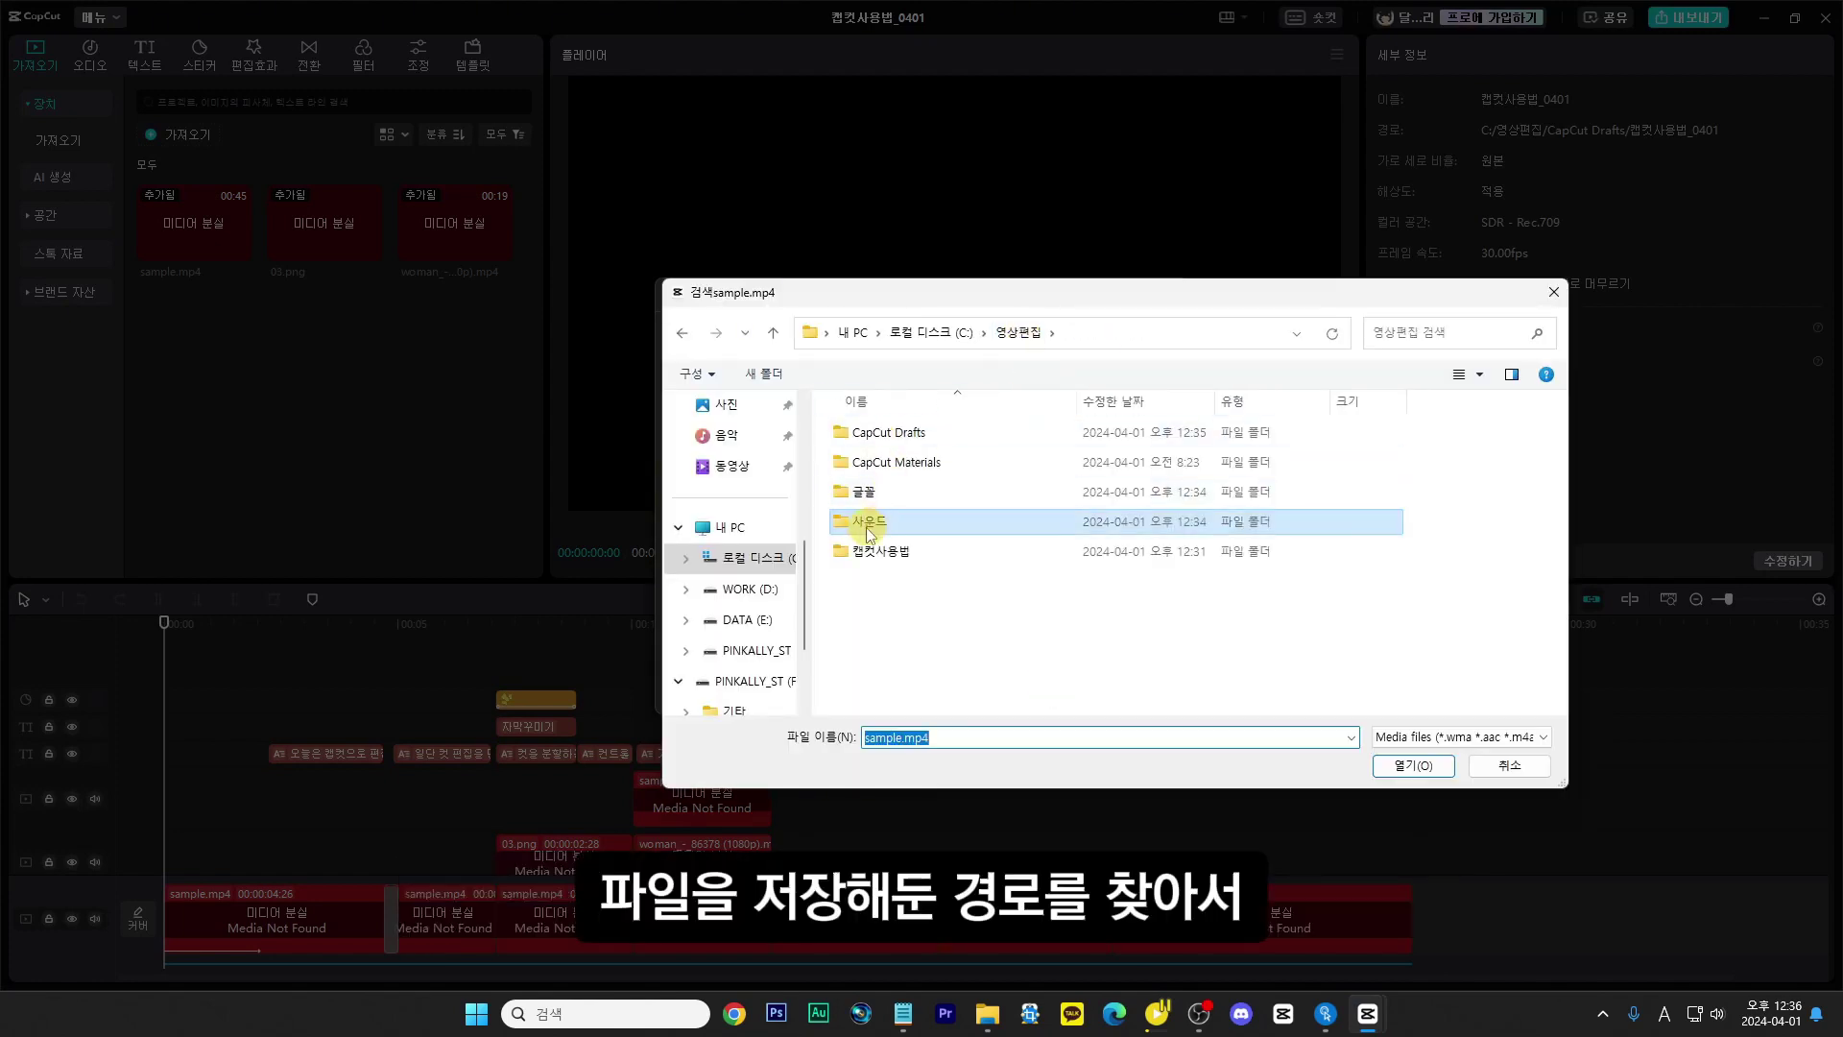
{"action": "double_click", "coordinate": [930, 551]}
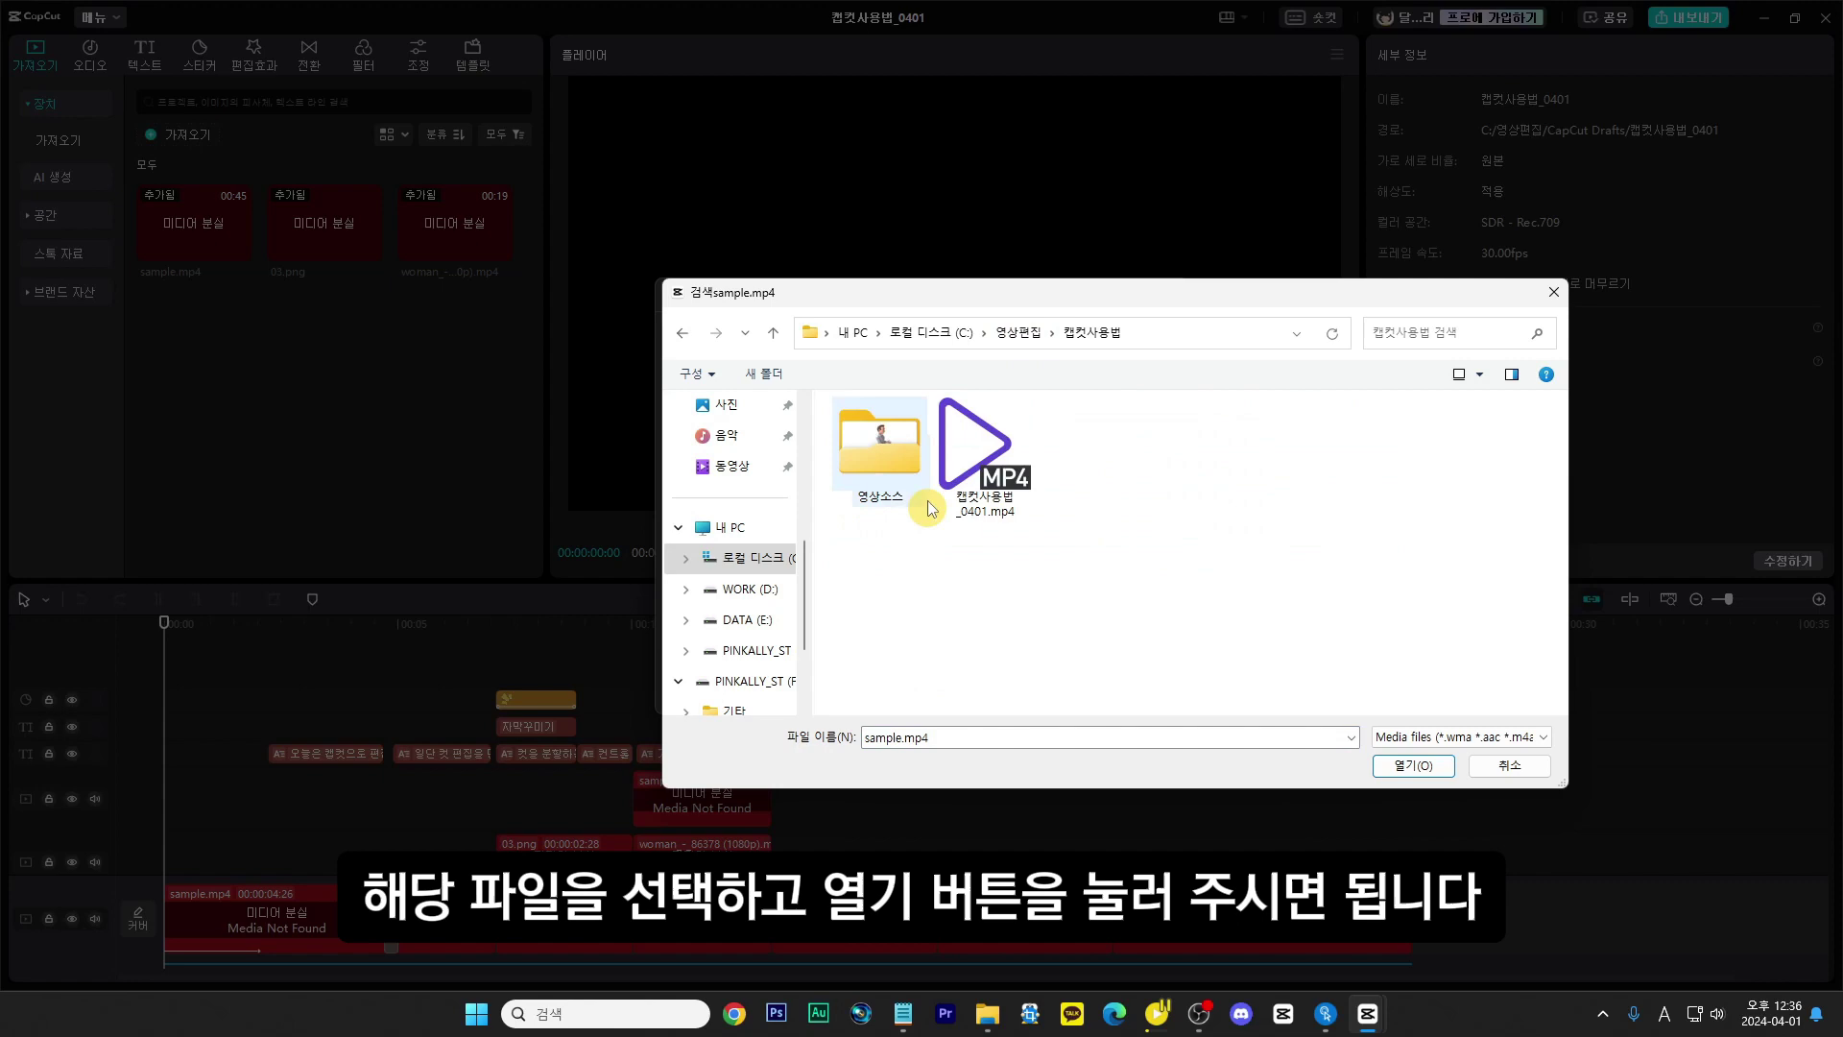
{"action": "double_click", "coordinate": [880, 446]}
{"action": "left_click", "coordinate": [985, 452]}
{"action": "left_click", "coordinate": [1403, 762]}
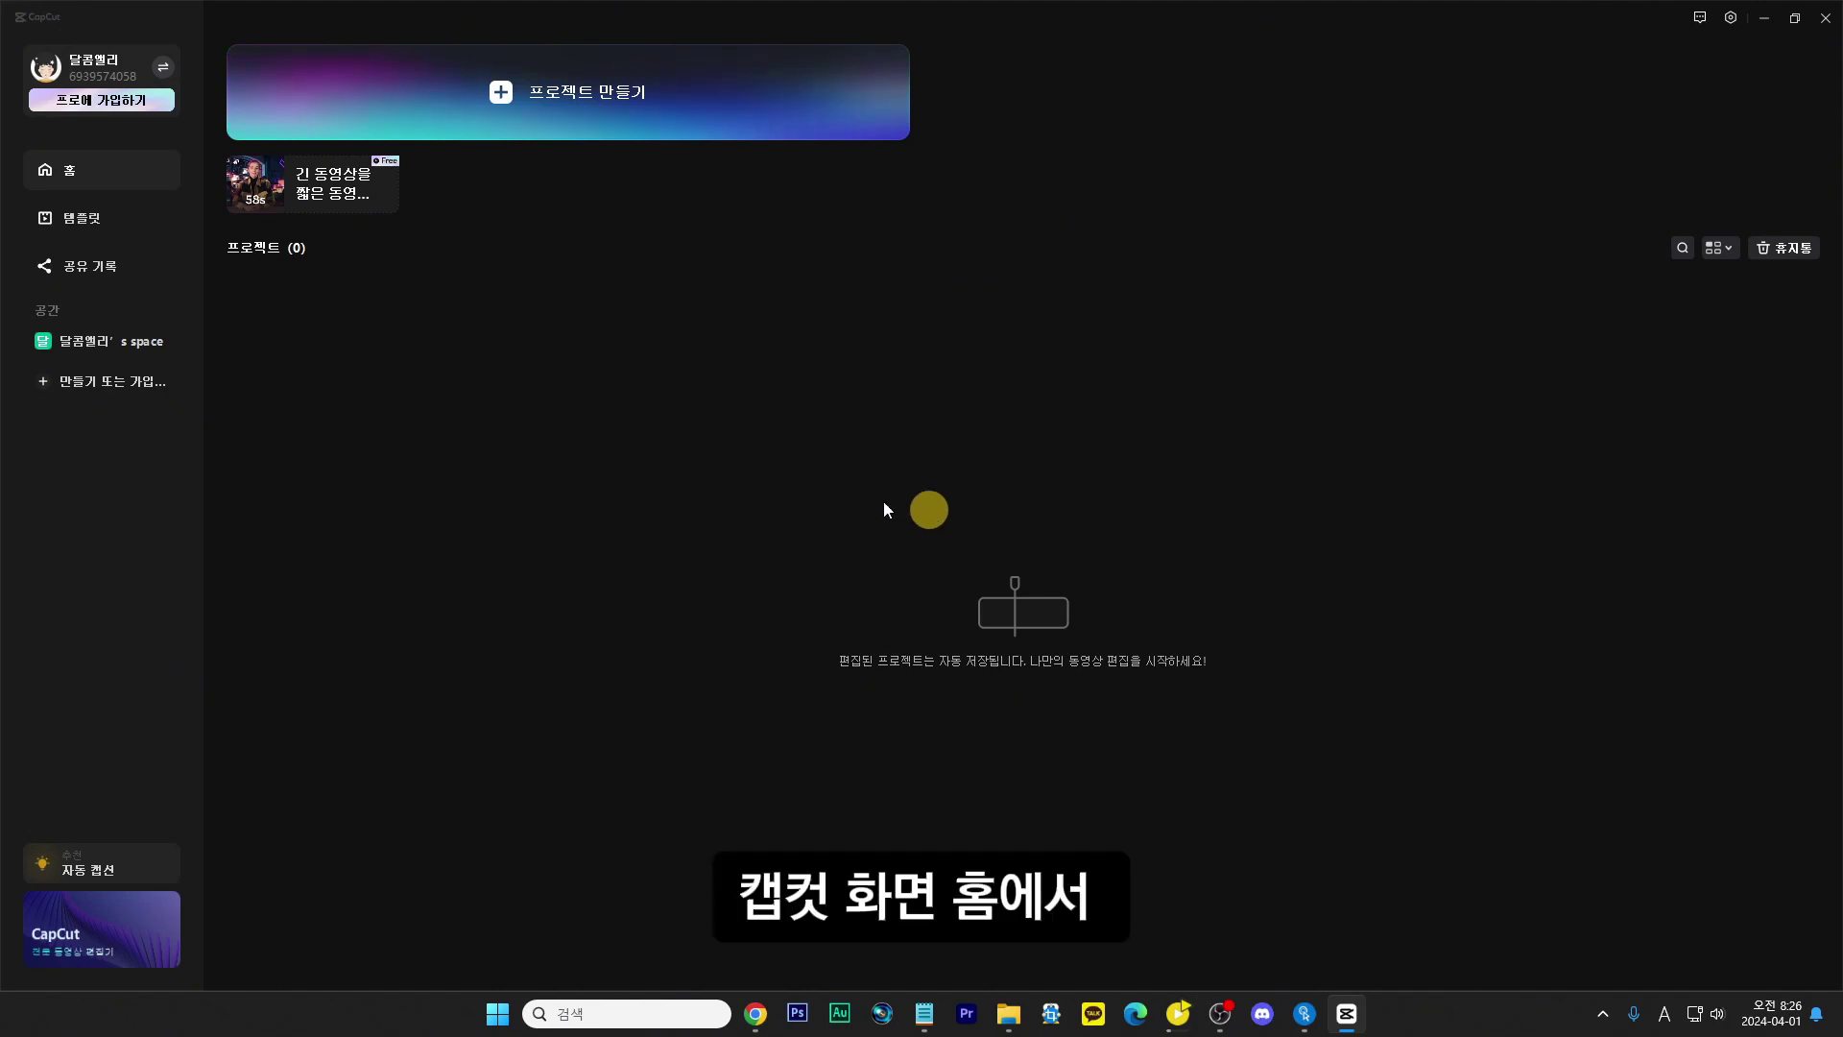
Step: Create a new project from the CapCut home screen
{"action": "left_click", "coordinate": [502, 92]}
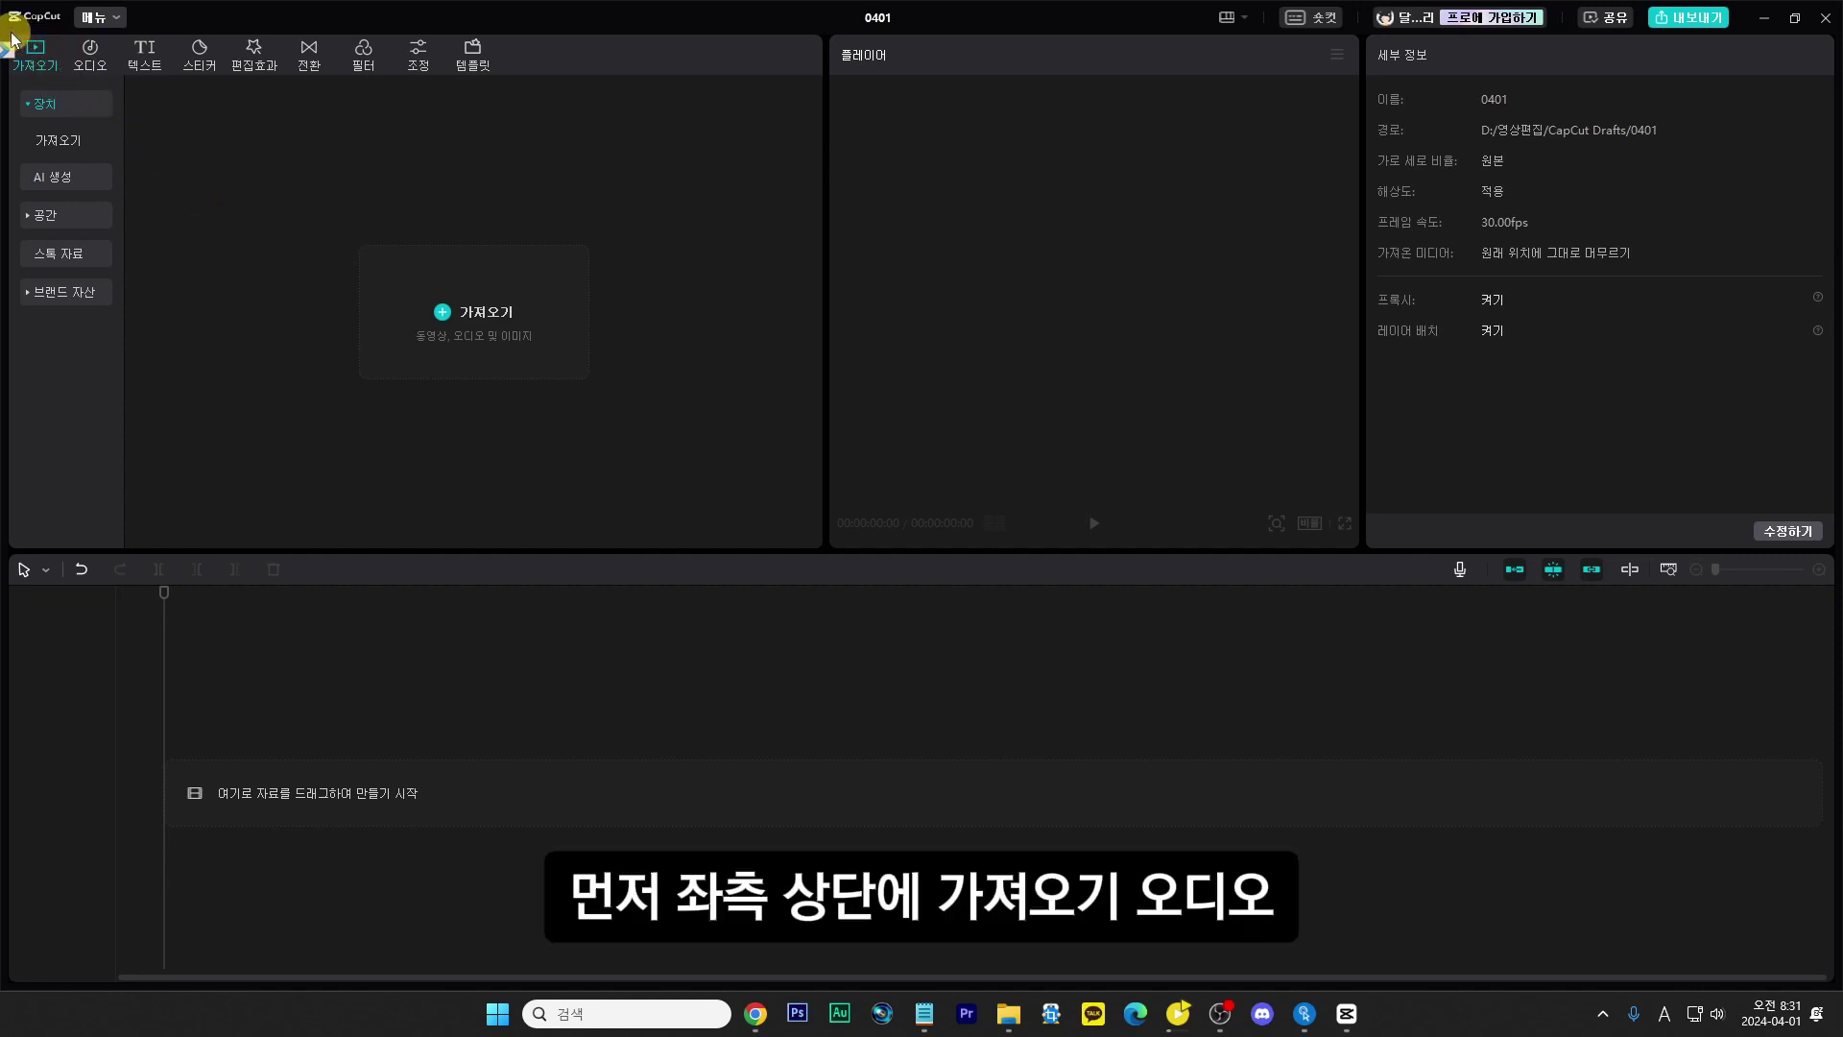
{"action": "left_click_drag", "start_coordinate": [8, 32], "coordinate": [505, 88]}
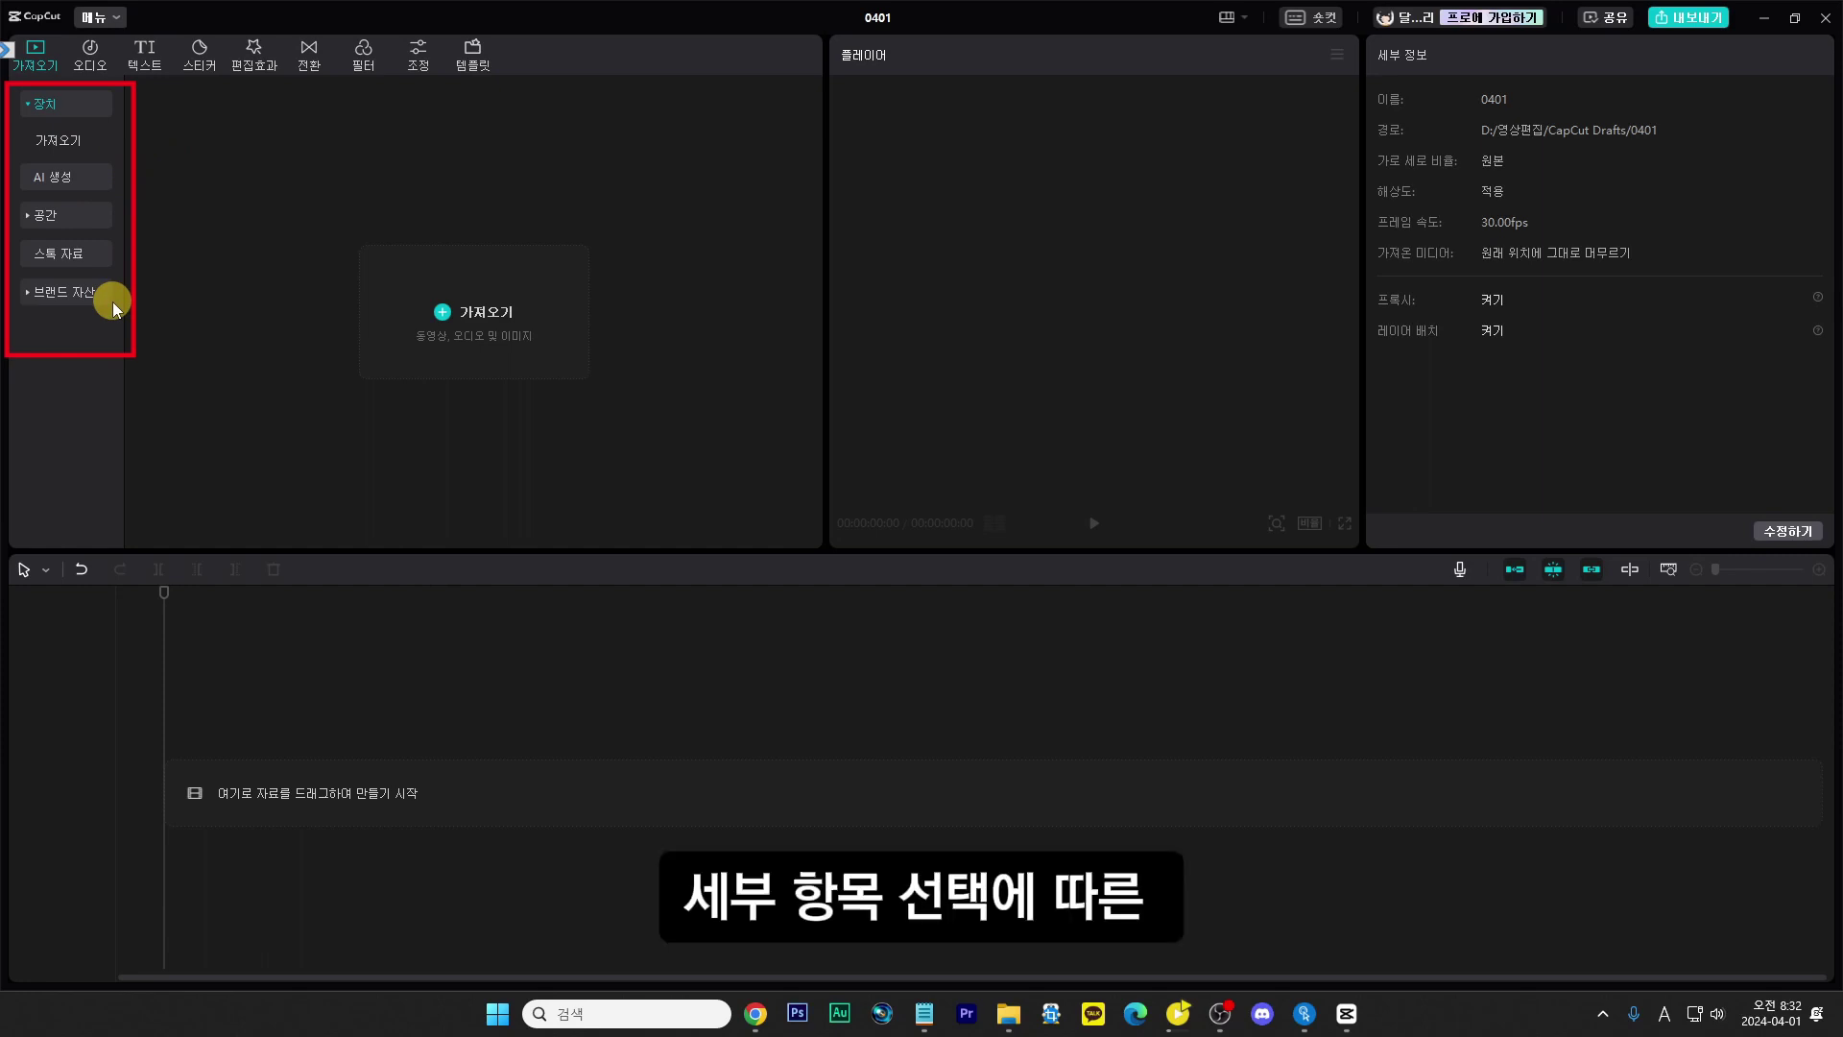
{"action": "mouse_move", "coordinate": [133, 84]}
{"action": "left_mouse_down"}
{"action": "mouse_move", "coordinate": [187, 292]}
{"action": "mouse_move", "coordinate": [824, 544]}
{"action": "left_mouse_up"}
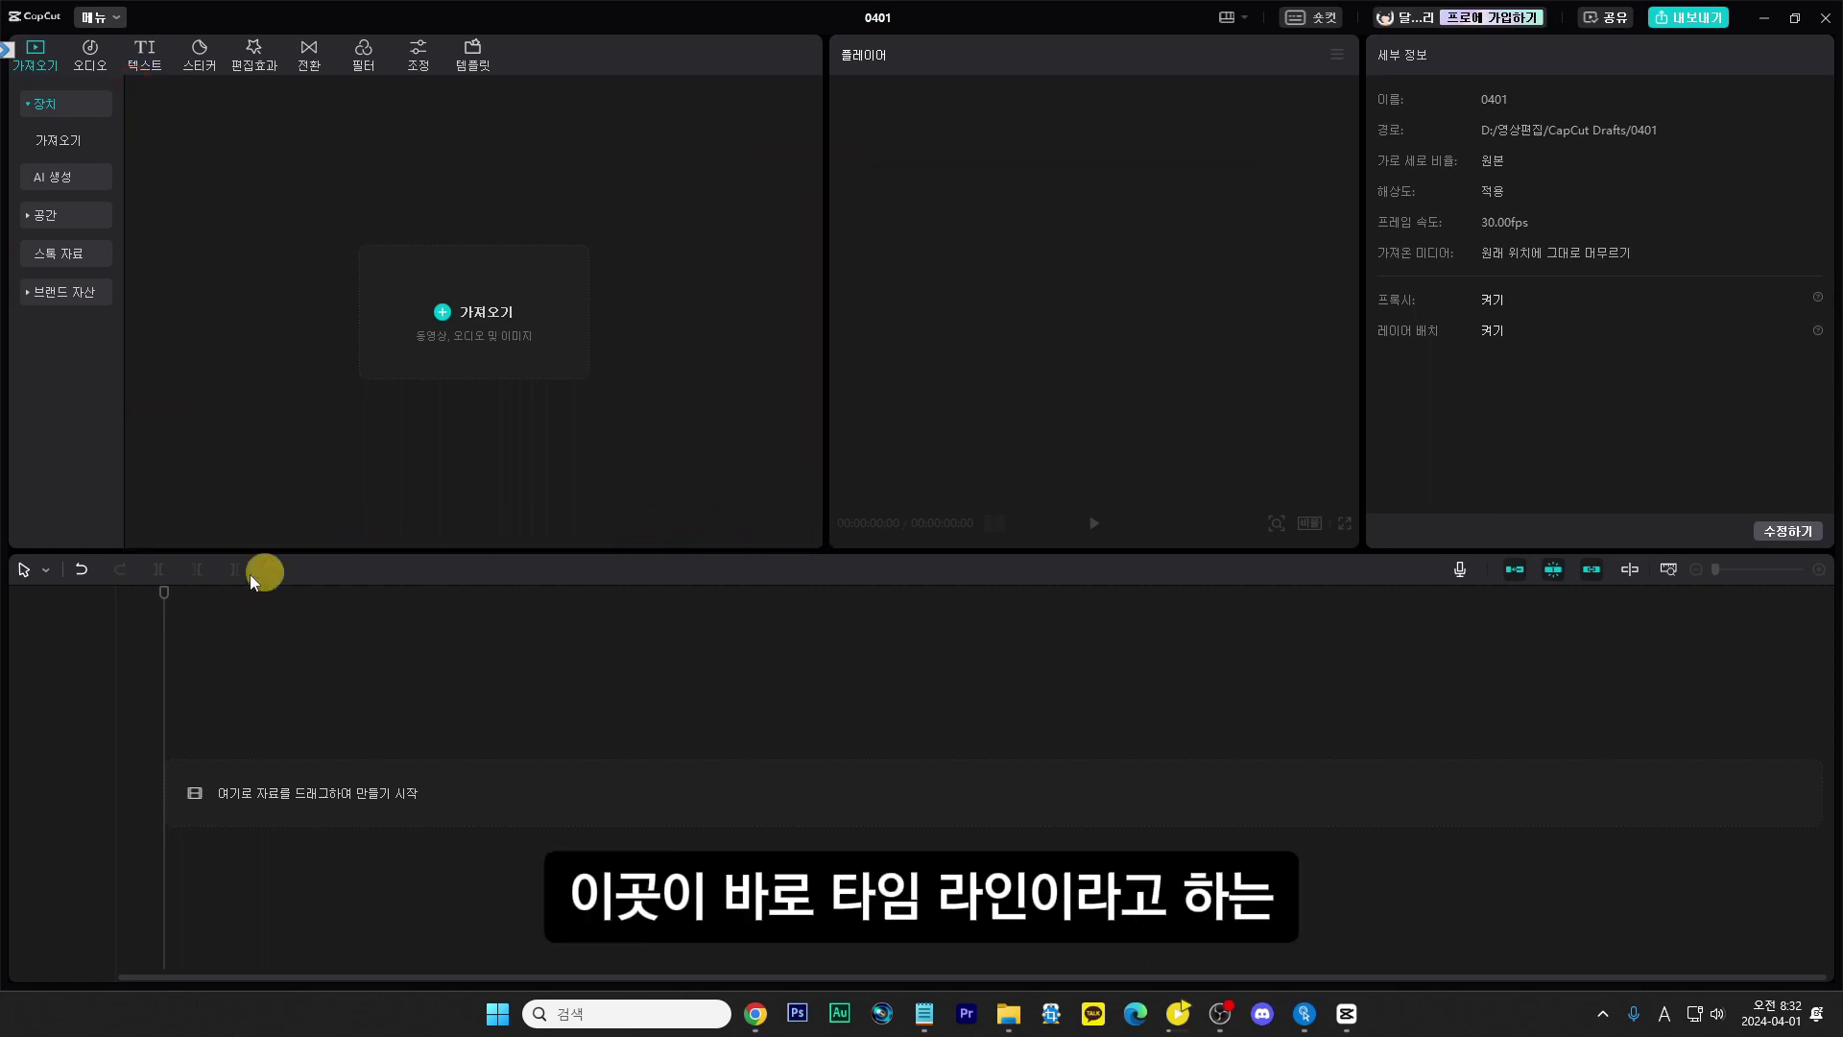
{"action": "mouse_move", "coordinate": [122, 595]}
{"action": "left_mouse_down"}
{"action": "mouse_move", "coordinate": [592, 857]}
{"action": "mouse_move", "coordinate": [1325, 897]}
{"action": "mouse_move", "coordinate": [1802, 963]}
{"action": "left_mouse_up"}
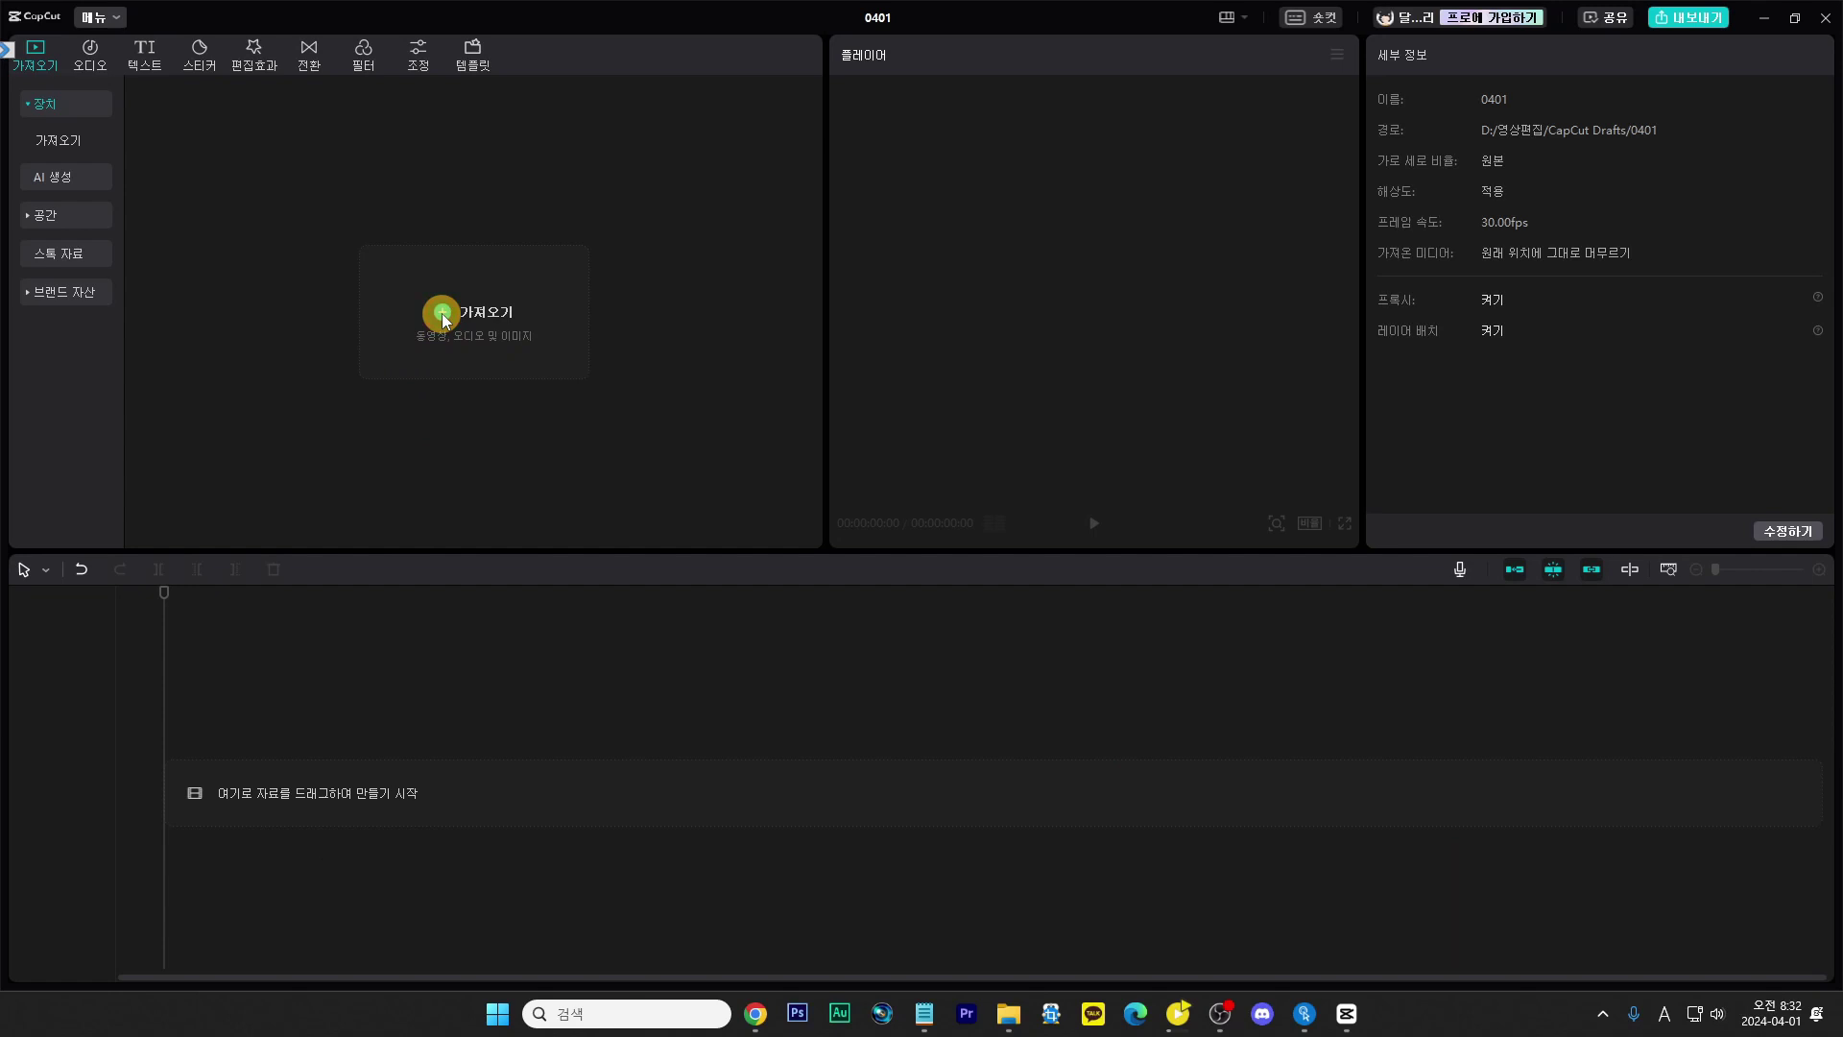
Step: Import sample.mp4 from the 영상소스 folder on WORK (D:) into the project's media
{"action": "left_click", "coordinate": [443, 313]}
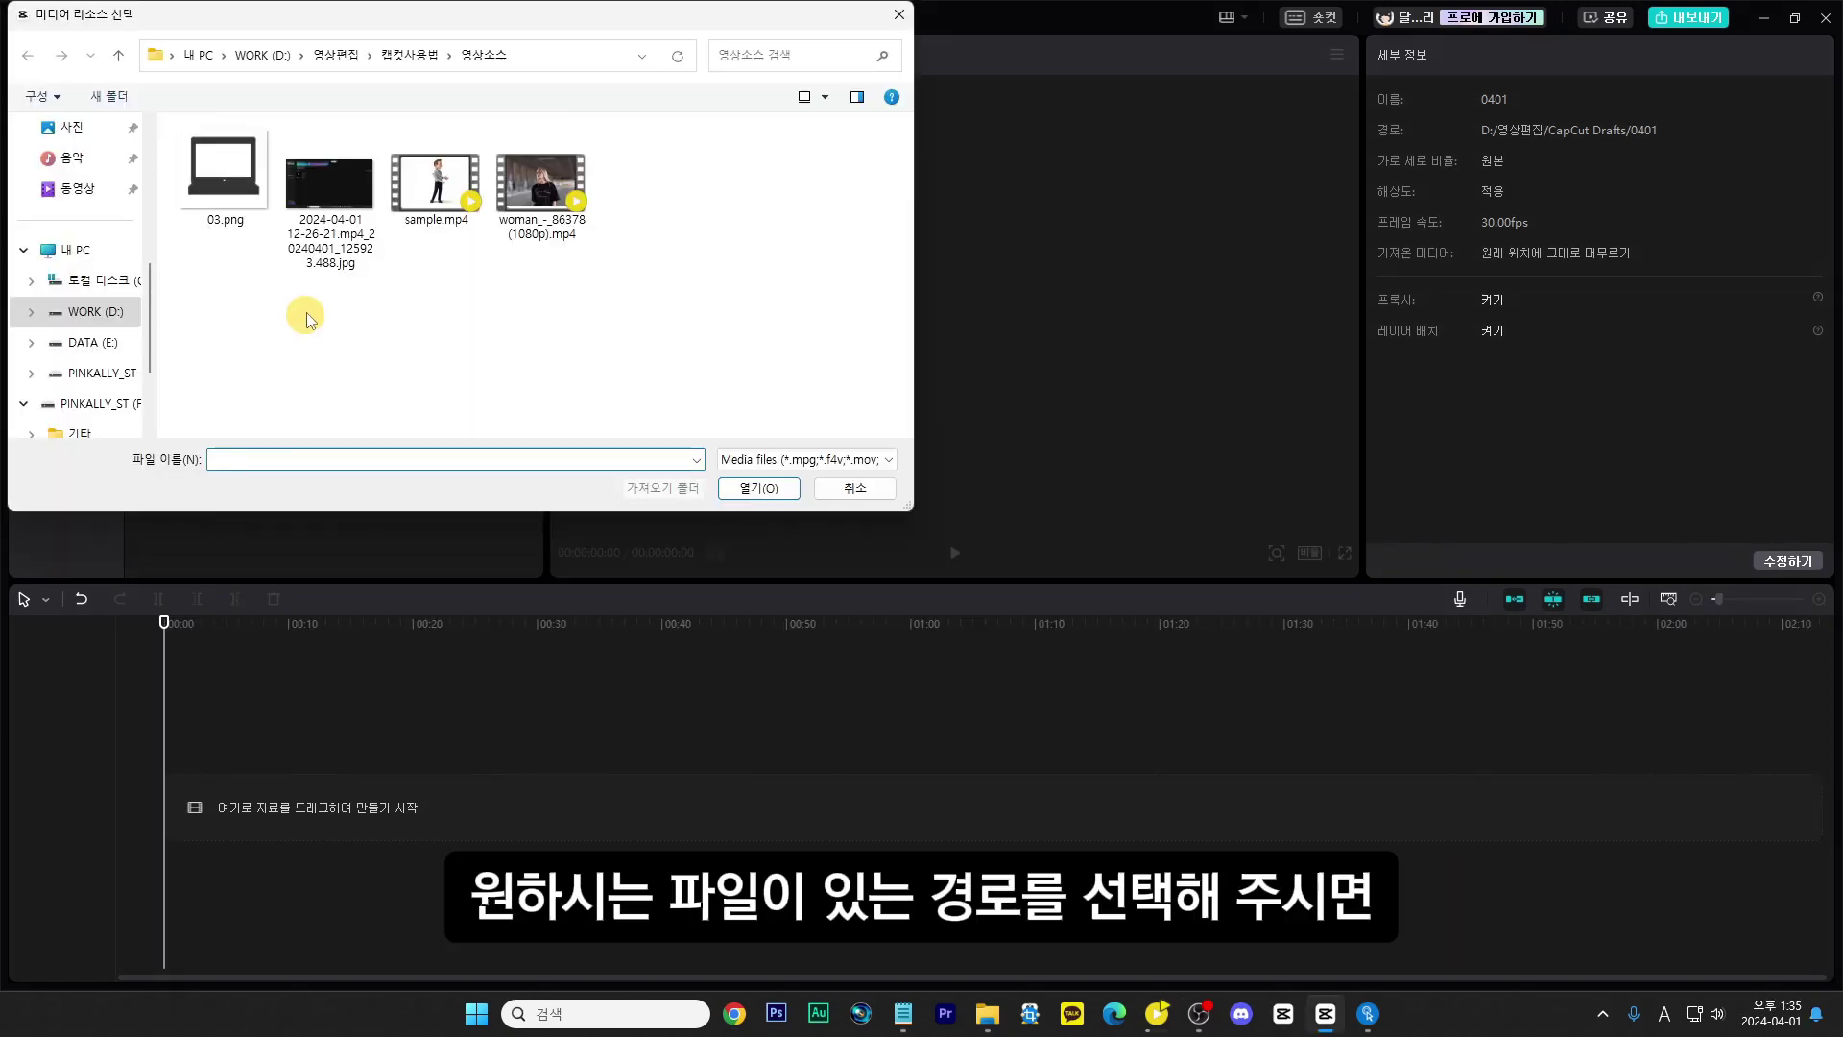
{"action": "left_click", "coordinate": [440, 195]}
{"action": "left_click", "coordinate": [749, 488]}
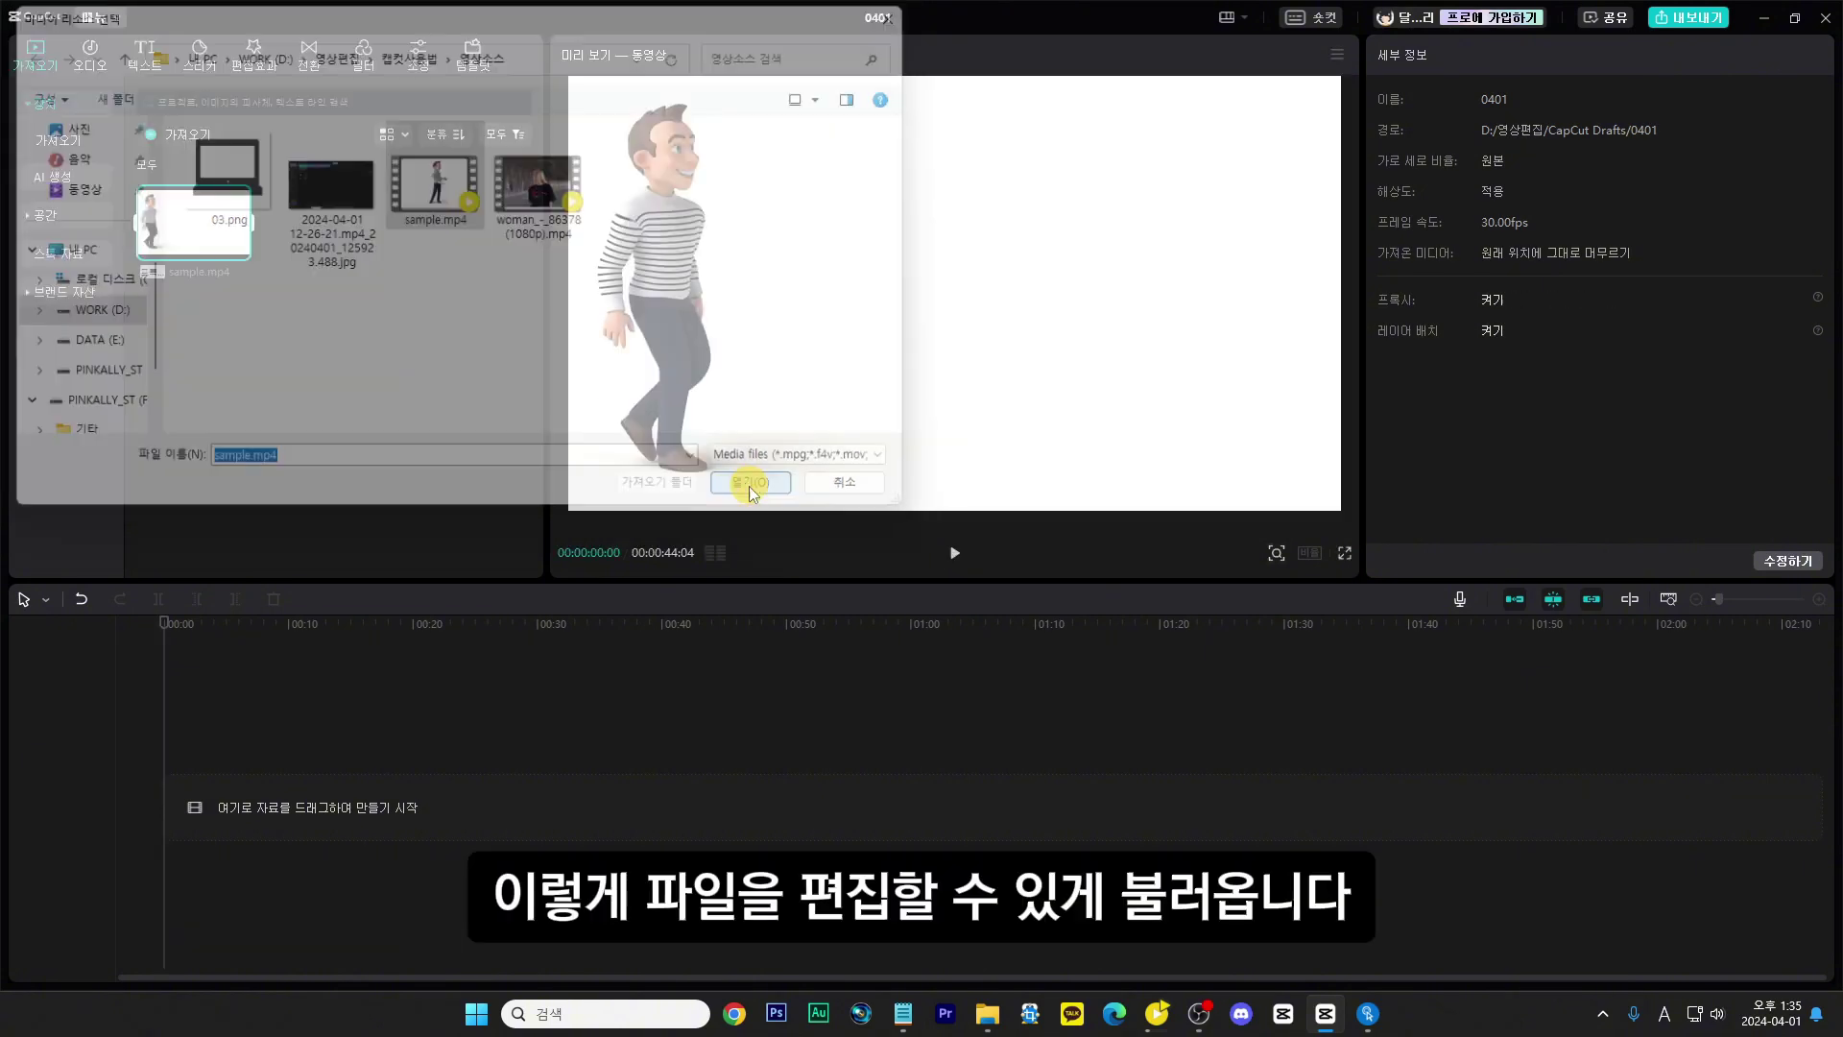
{"action": "left_click", "coordinate": [220, 307]}
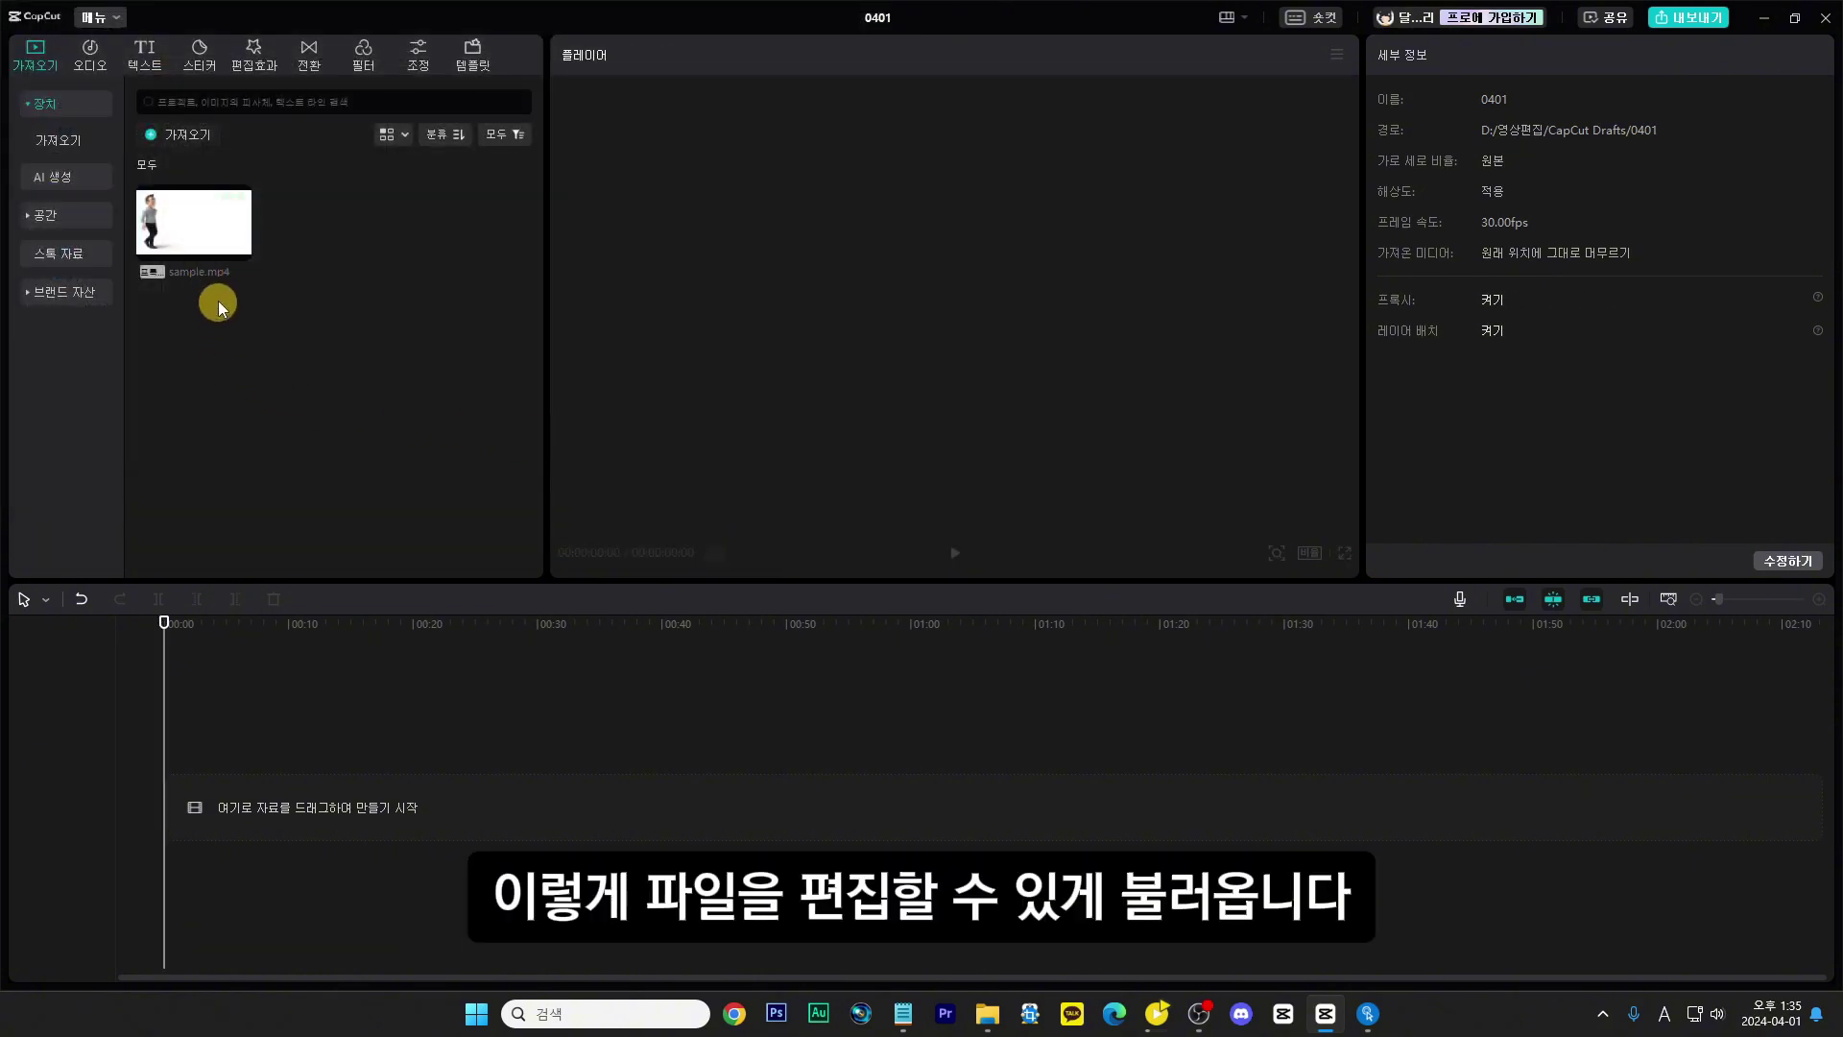
Step: Preview the imported sample.mp4 and place it at the start of the timeline
{"action": "left_click", "coordinate": [186, 230]}
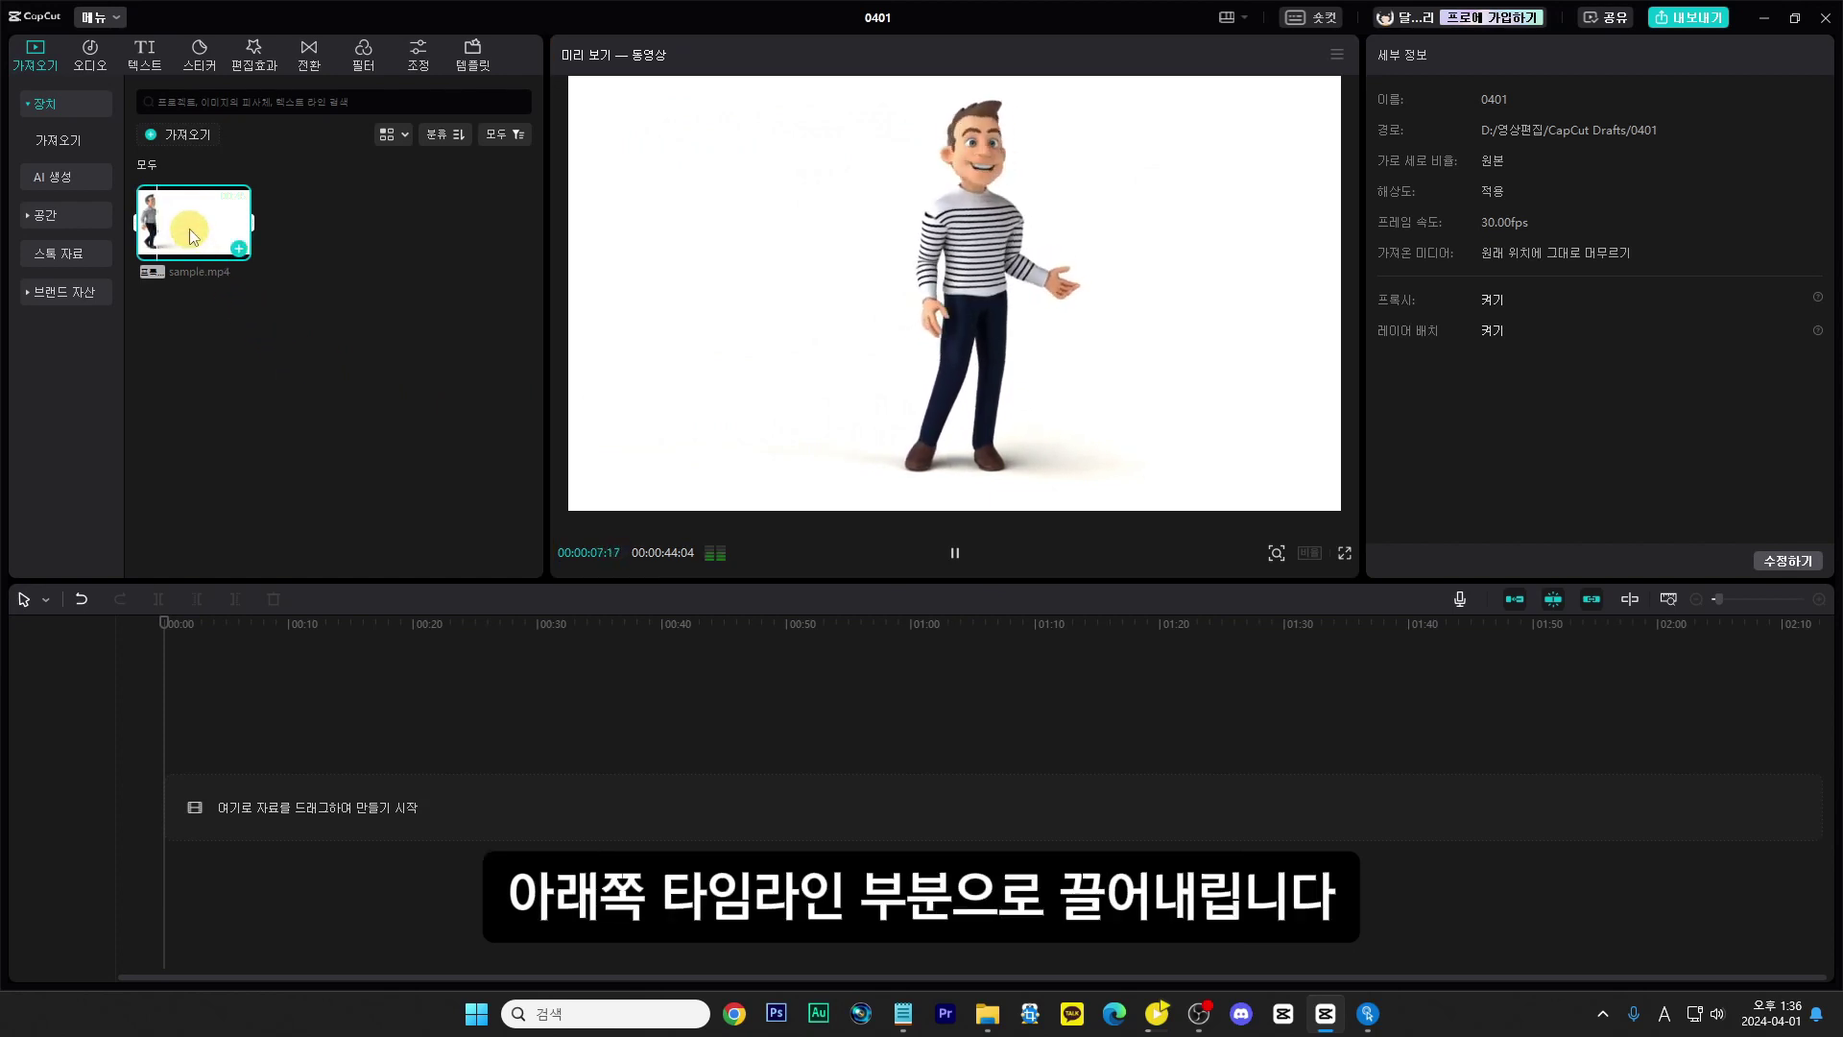
{"action": "left_click_drag", "start_coordinate": [189, 228], "coordinate": [171, 807]}
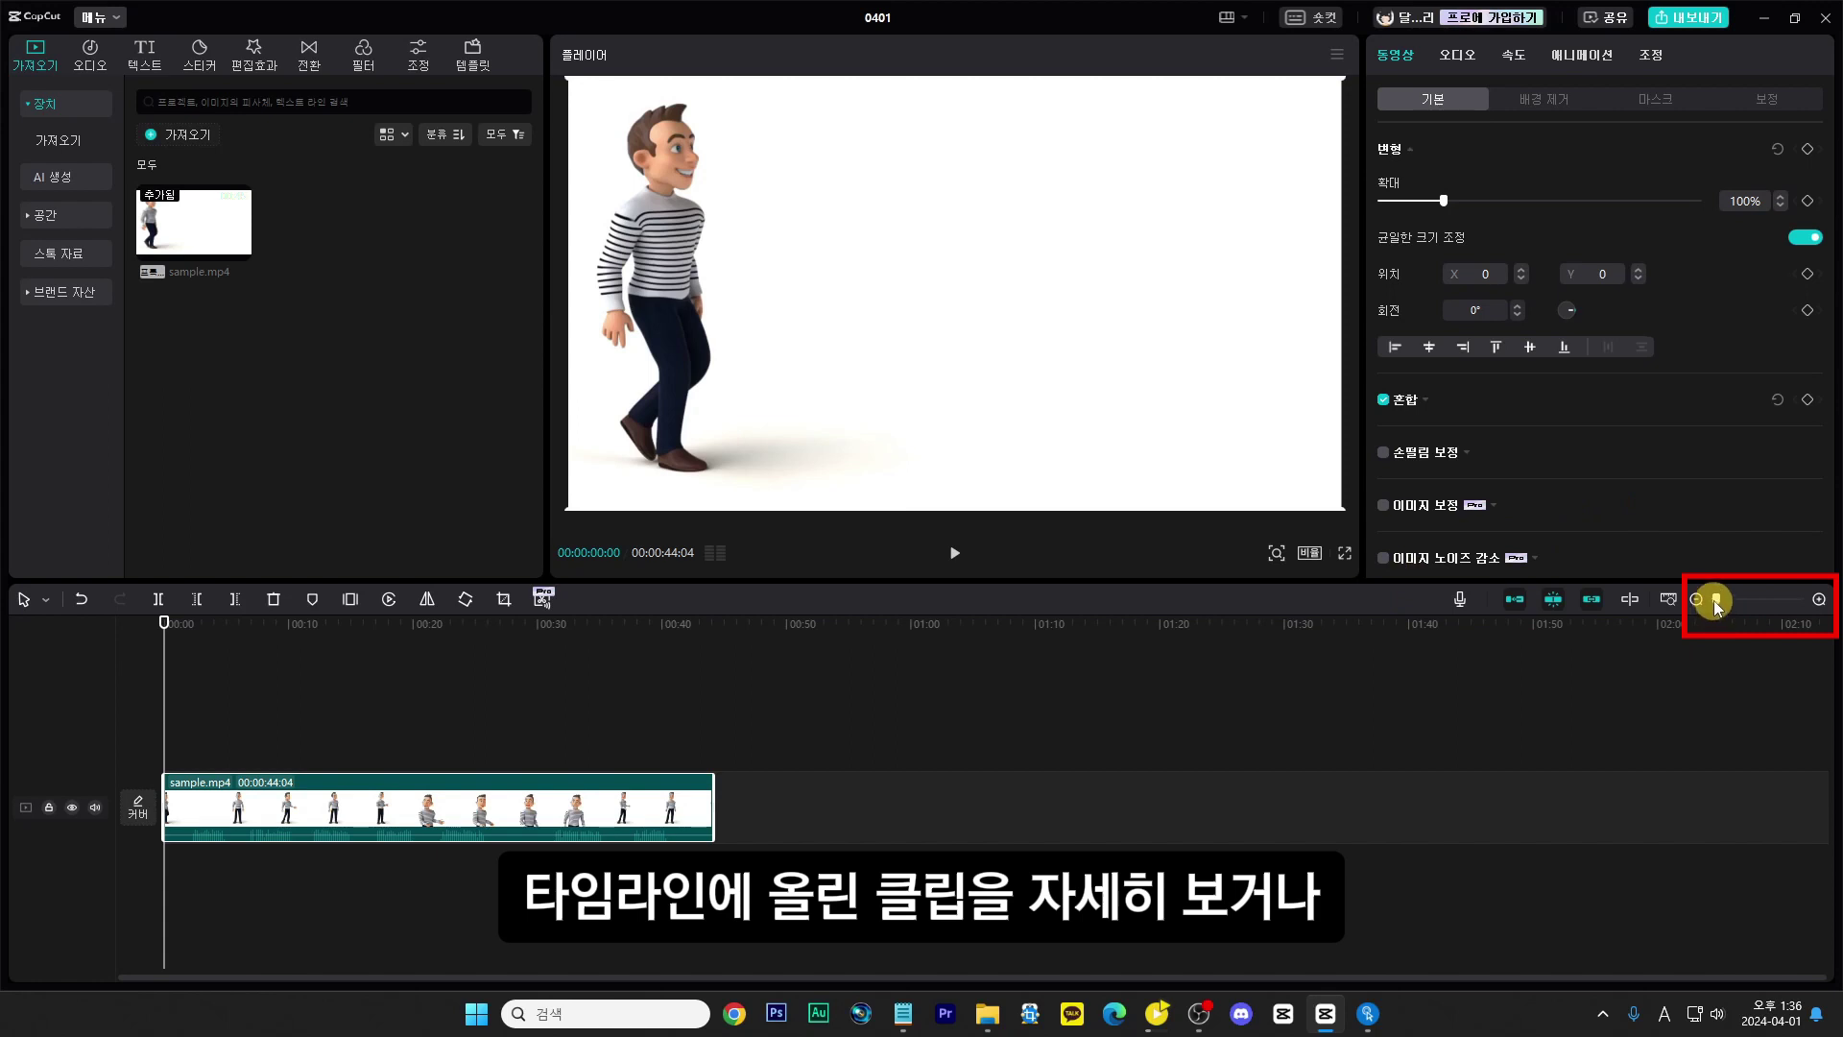
Step: Split the sample.mp4 clip on the timeline at about 5 seconds
{"action": "mouse_move", "coordinate": [1716, 601]}
{"action": "left_mouse_down"}
{"action": "mouse_move", "coordinate": [1737, 602]}
{"action": "mouse_move", "coordinate": [1718, 603]}
{"action": "left_mouse_up"}
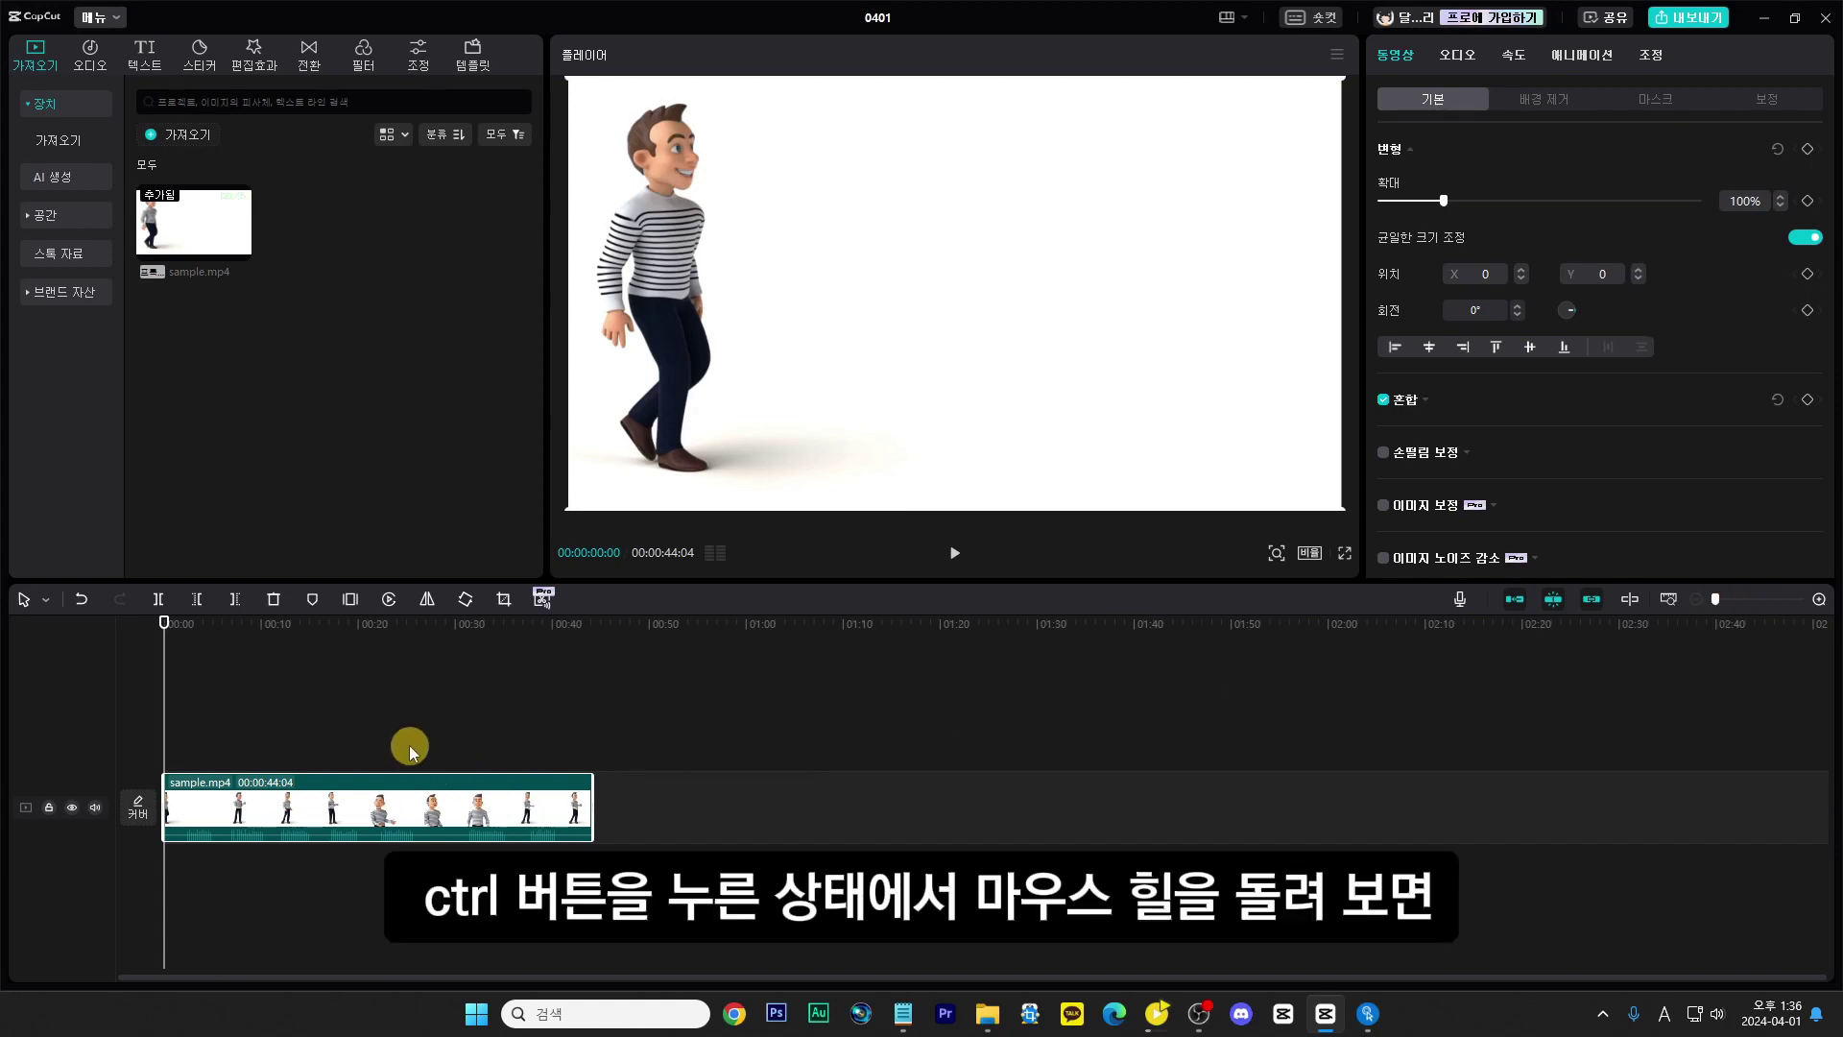
{"action": "scroll", "coordinate": [407, 749], "scroll_direction": "up", "scroll_amount": 5}
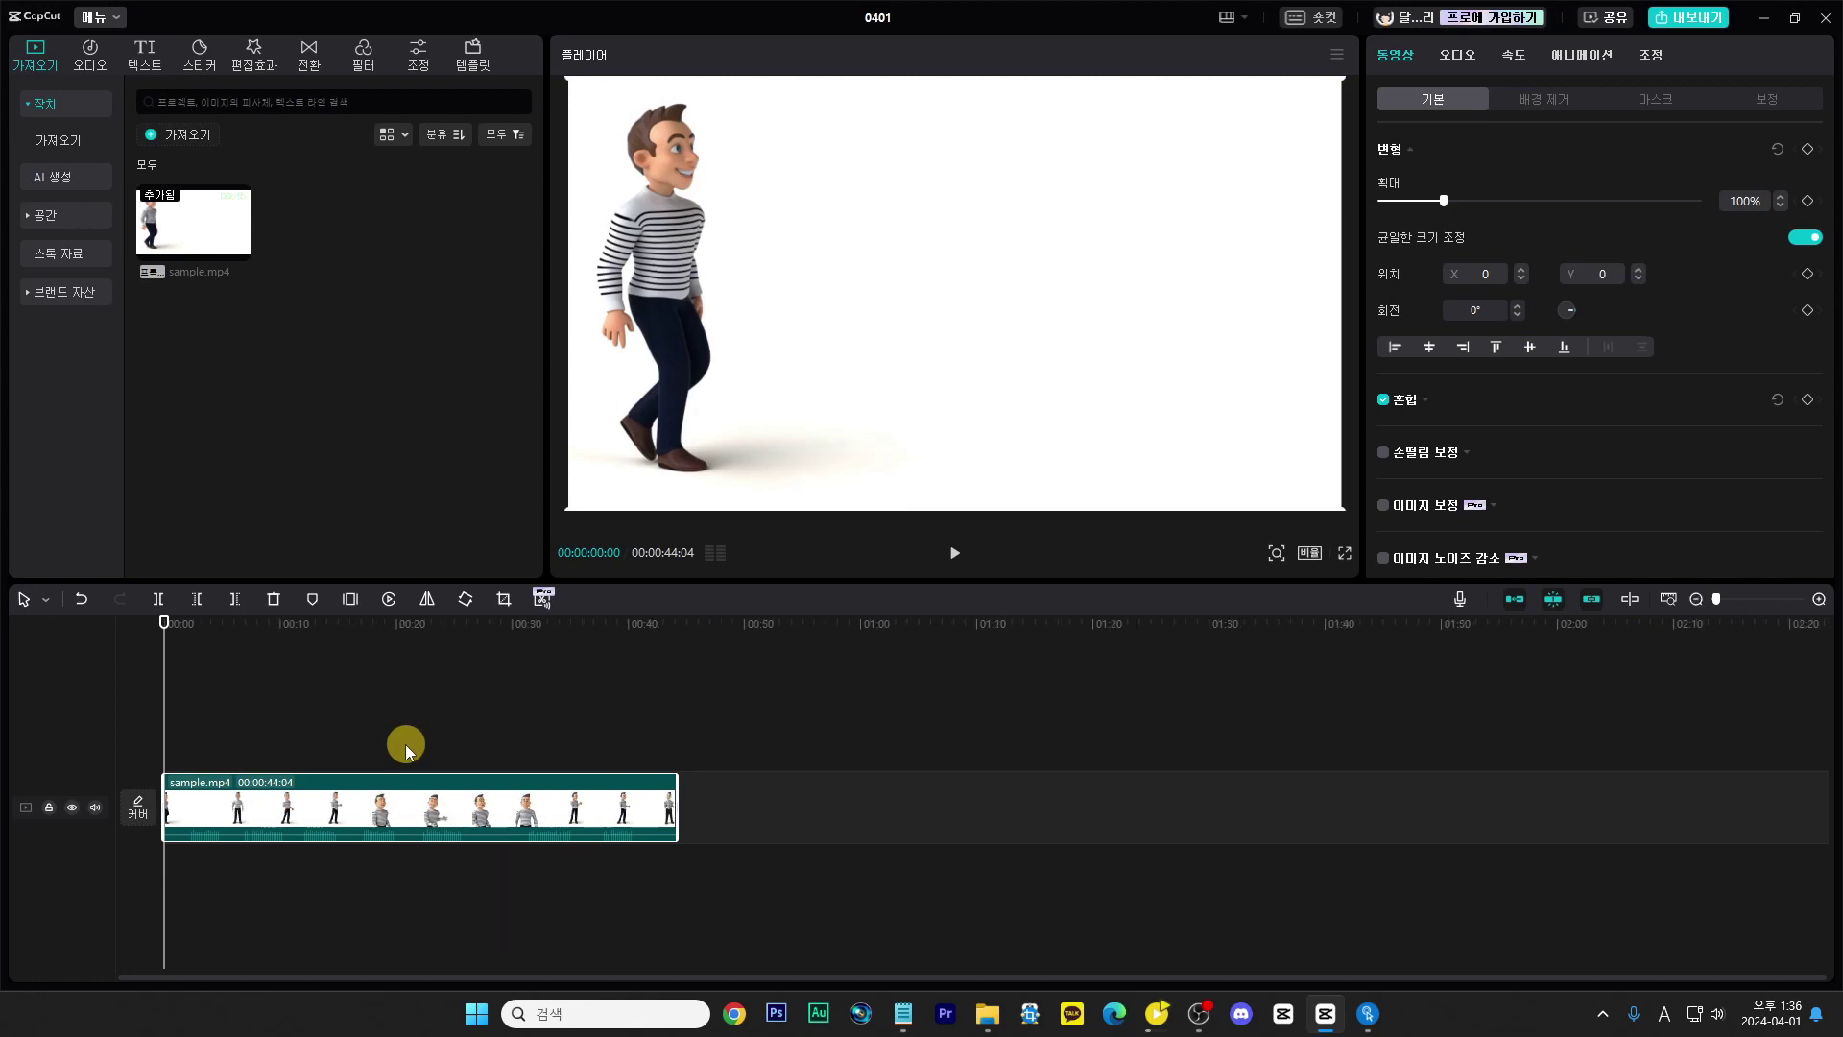
{"action": "scroll", "coordinate": [407, 750], "scroll_direction": "down", "scroll_amount": 5}
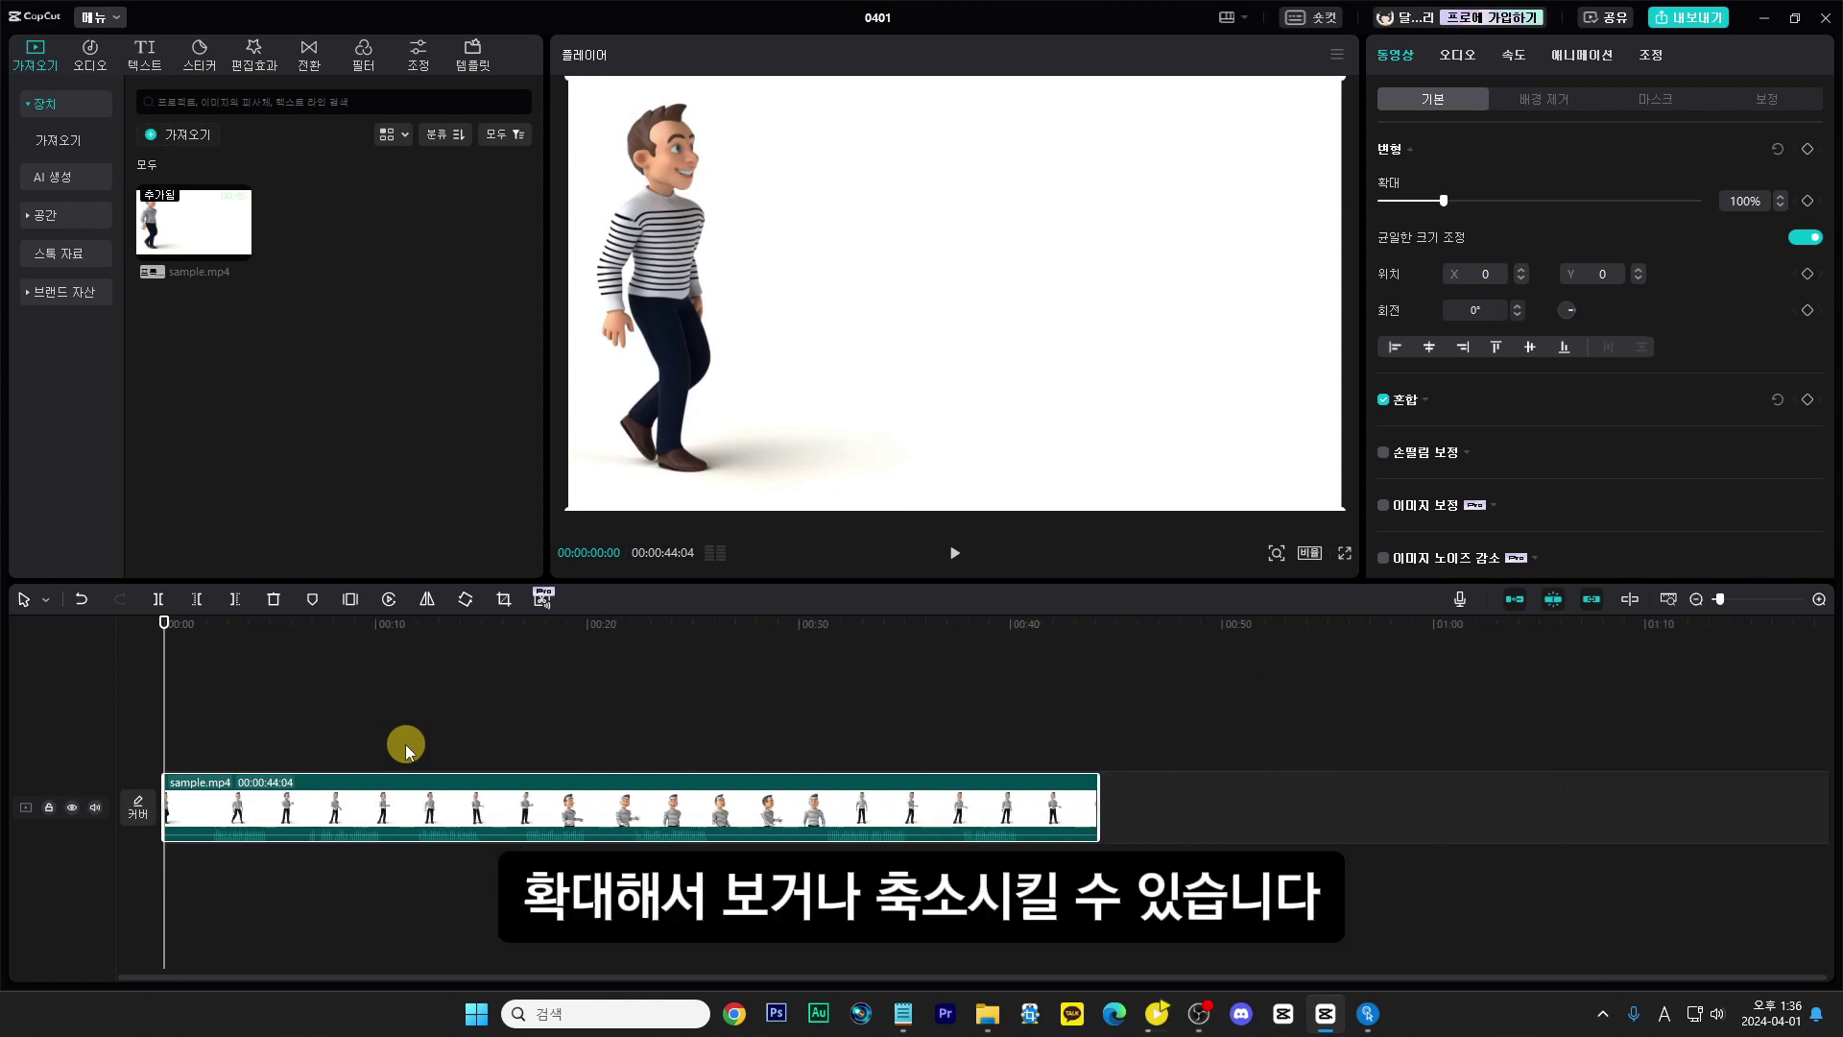
{"action": "scroll", "coordinate": [406, 750], "scroll_direction": "up", "scroll_amount": 3}
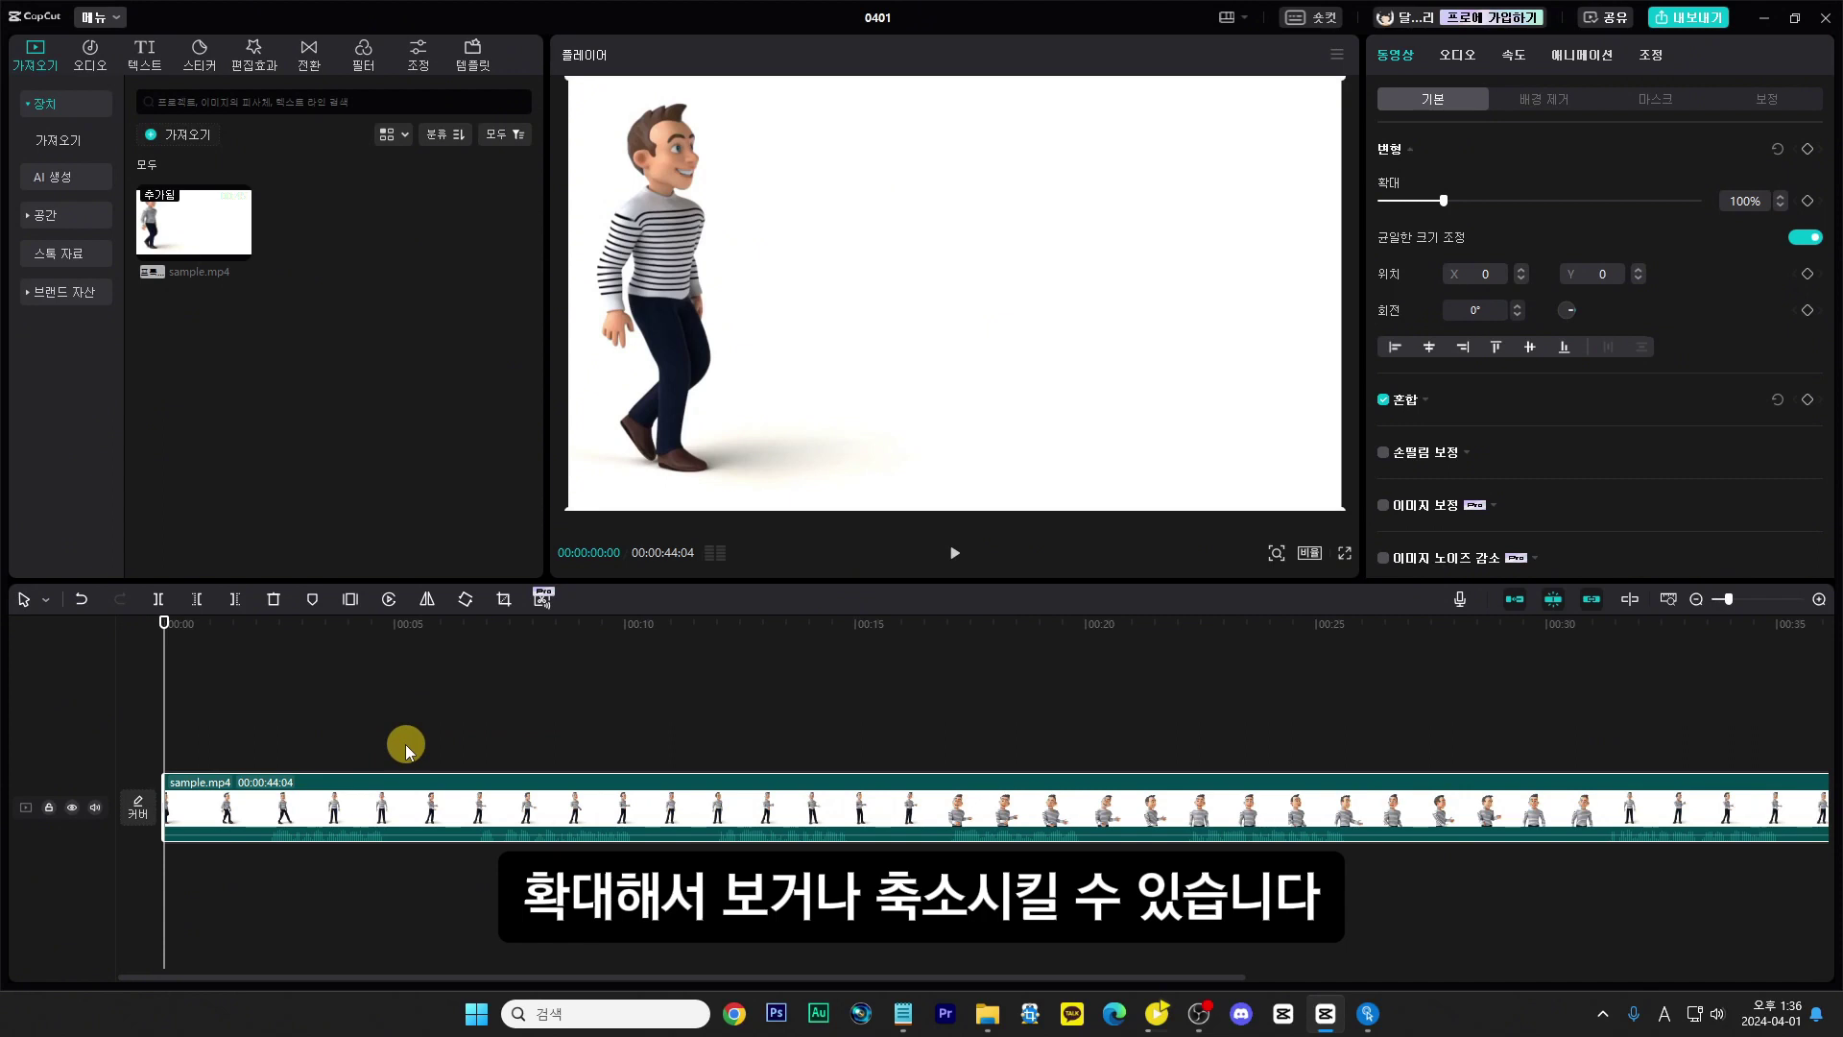
{"action": "scroll", "coordinate": [406, 749], "scroll_direction": "down", "scroll_amount": 2}
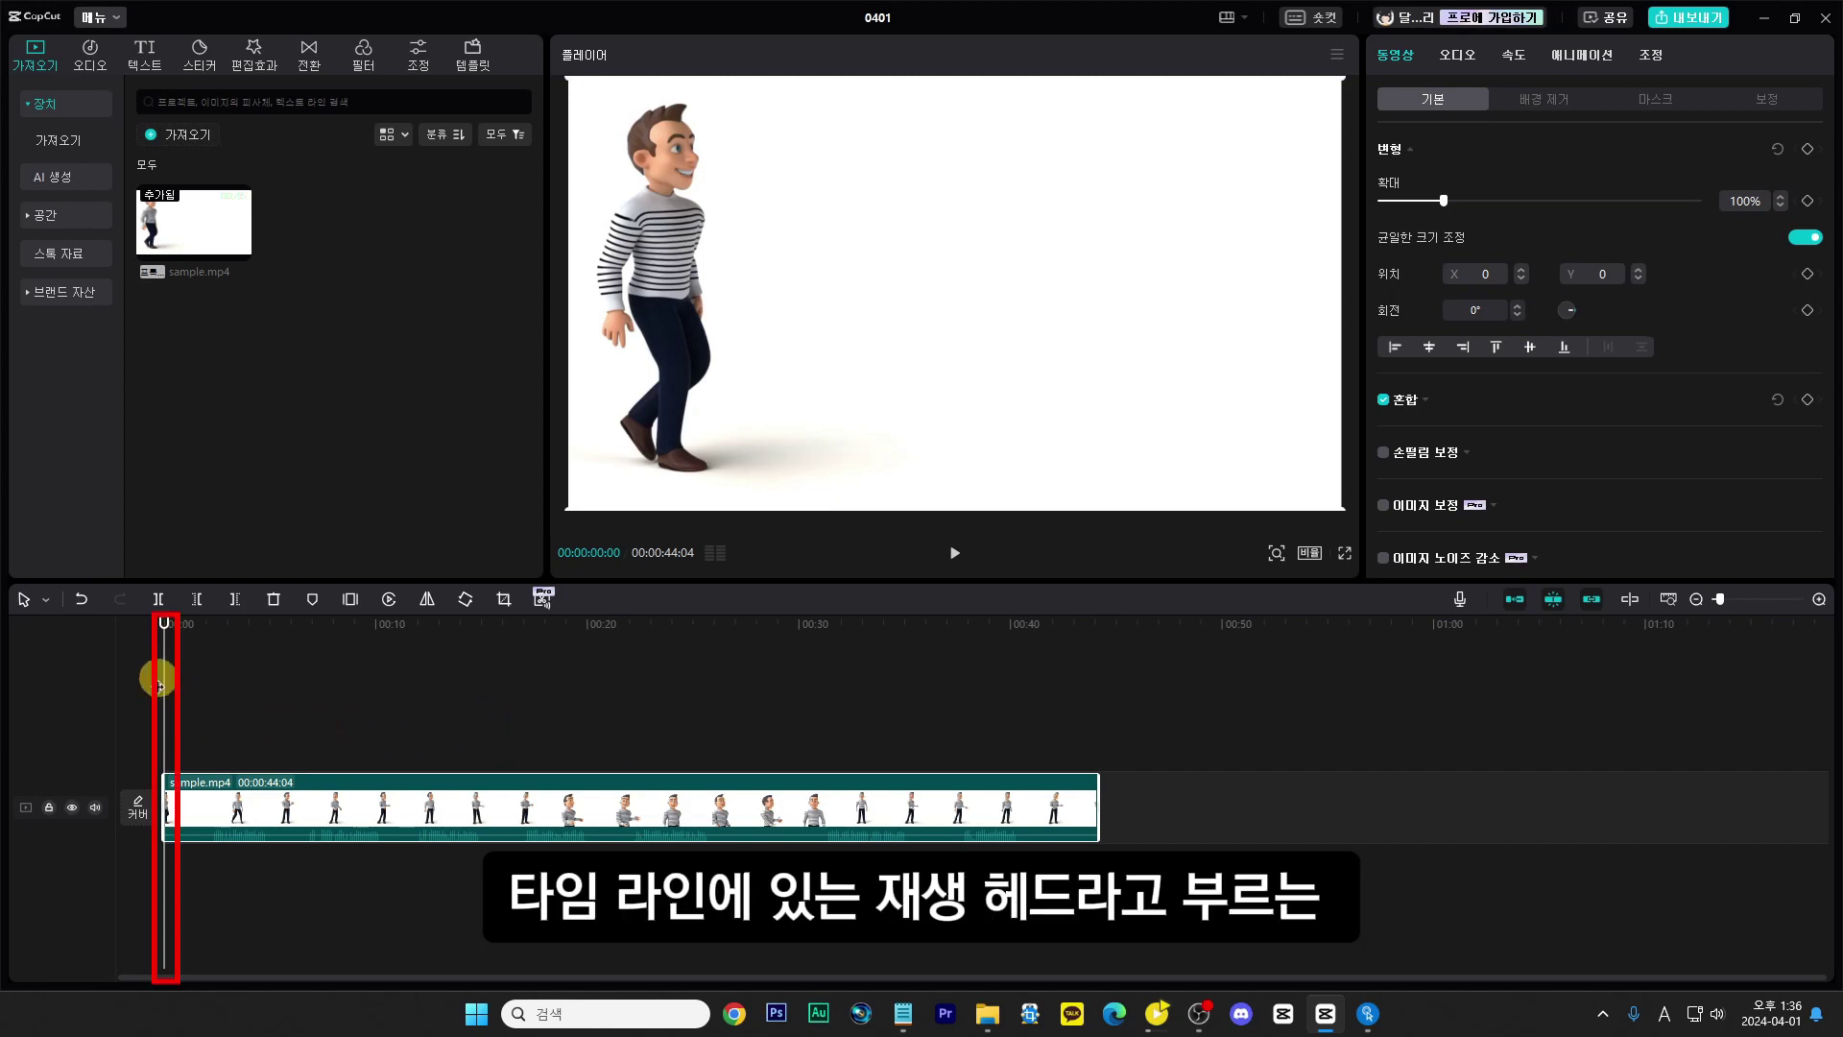
{"action": "left_click", "coordinate": [256, 707]}
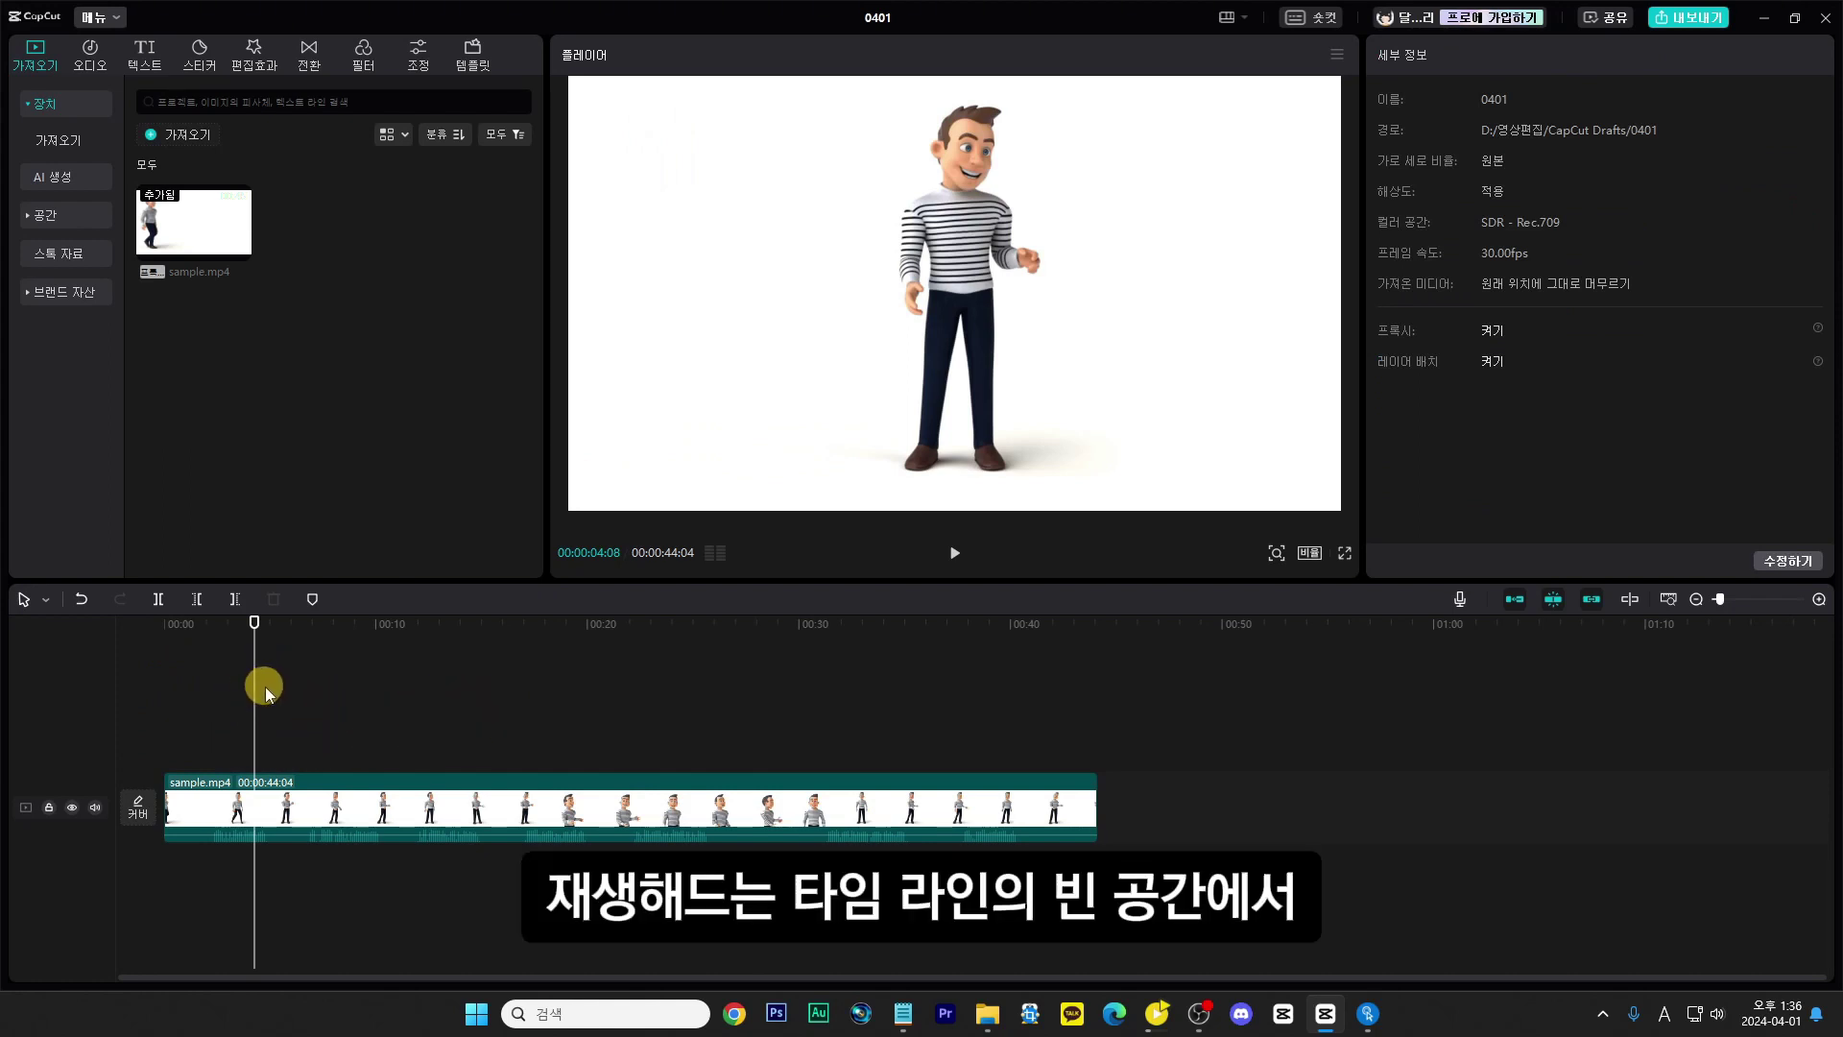
{"action": "left_click", "coordinate": [277, 739]}
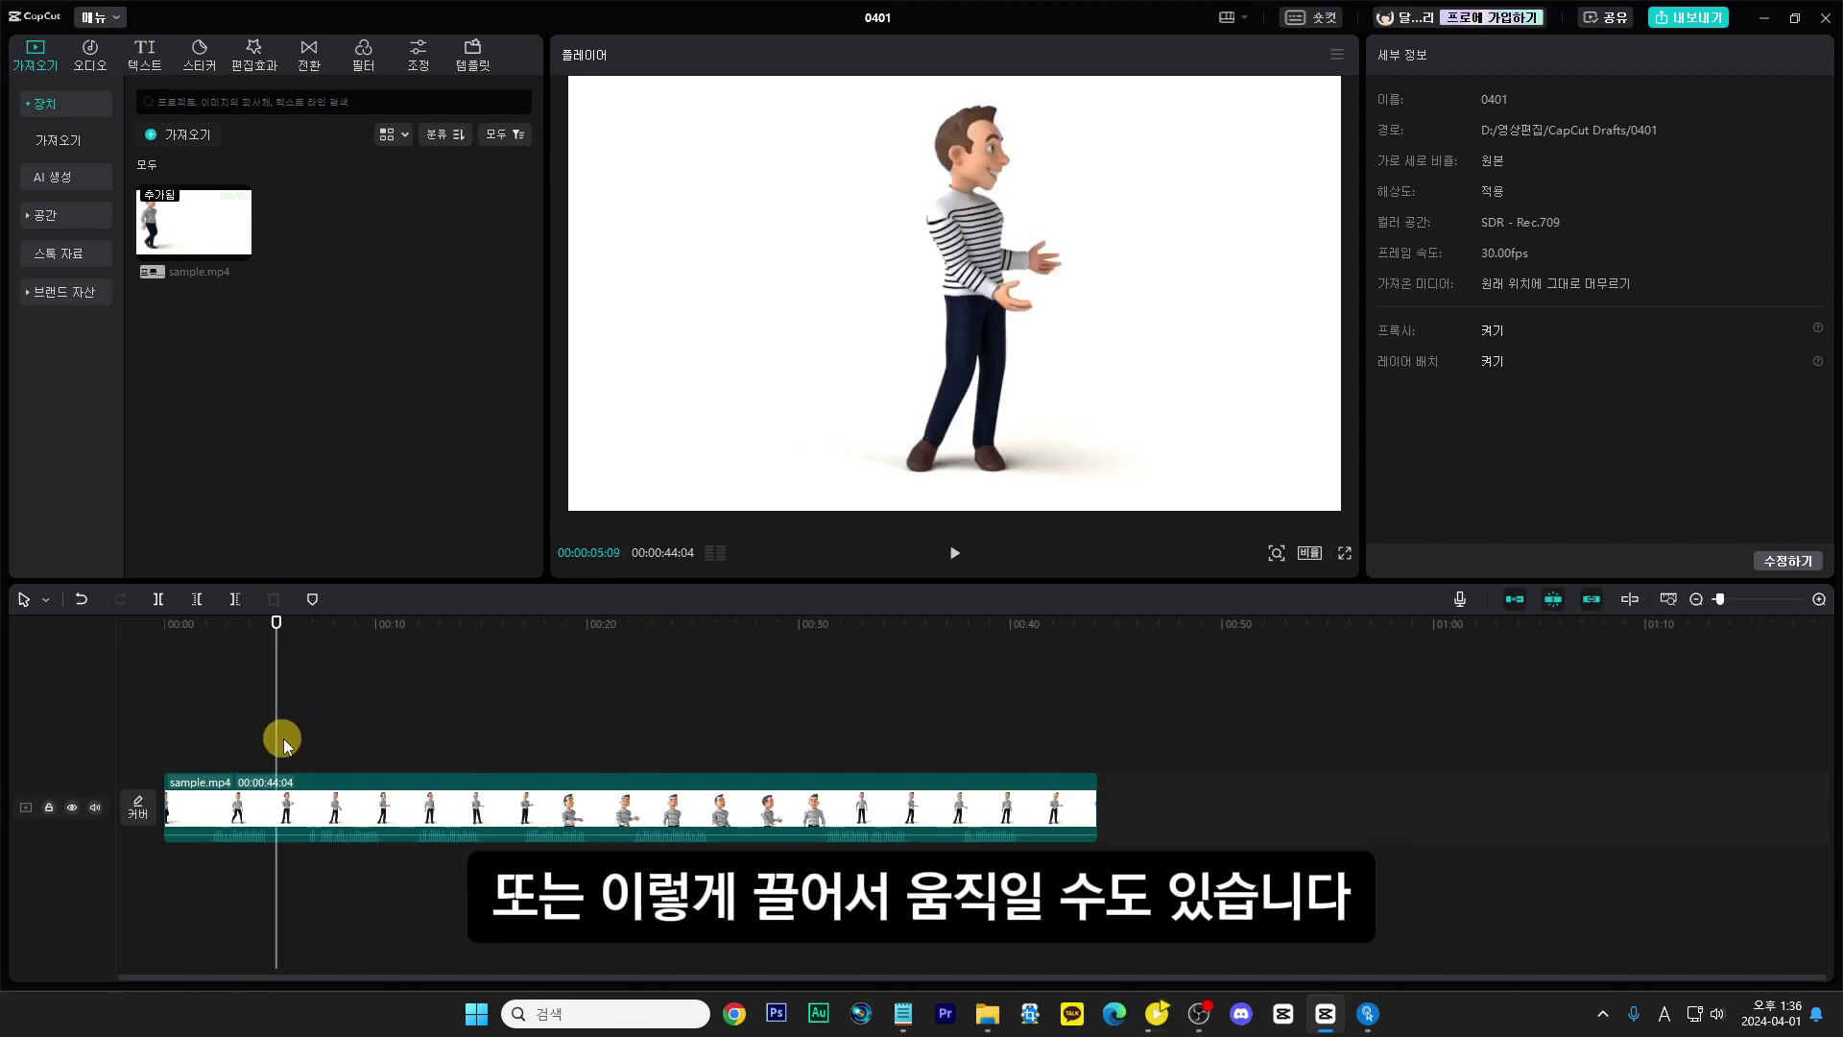
{"action": "mouse_move", "coordinate": [277, 737]}
{"action": "left_mouse_down"}
{"action": "mouse_move", "coordinate": [650, 728]}
{"action": "mouse_move", "coordinate": [272, 735]}
{"action": "left_mouse_up"}
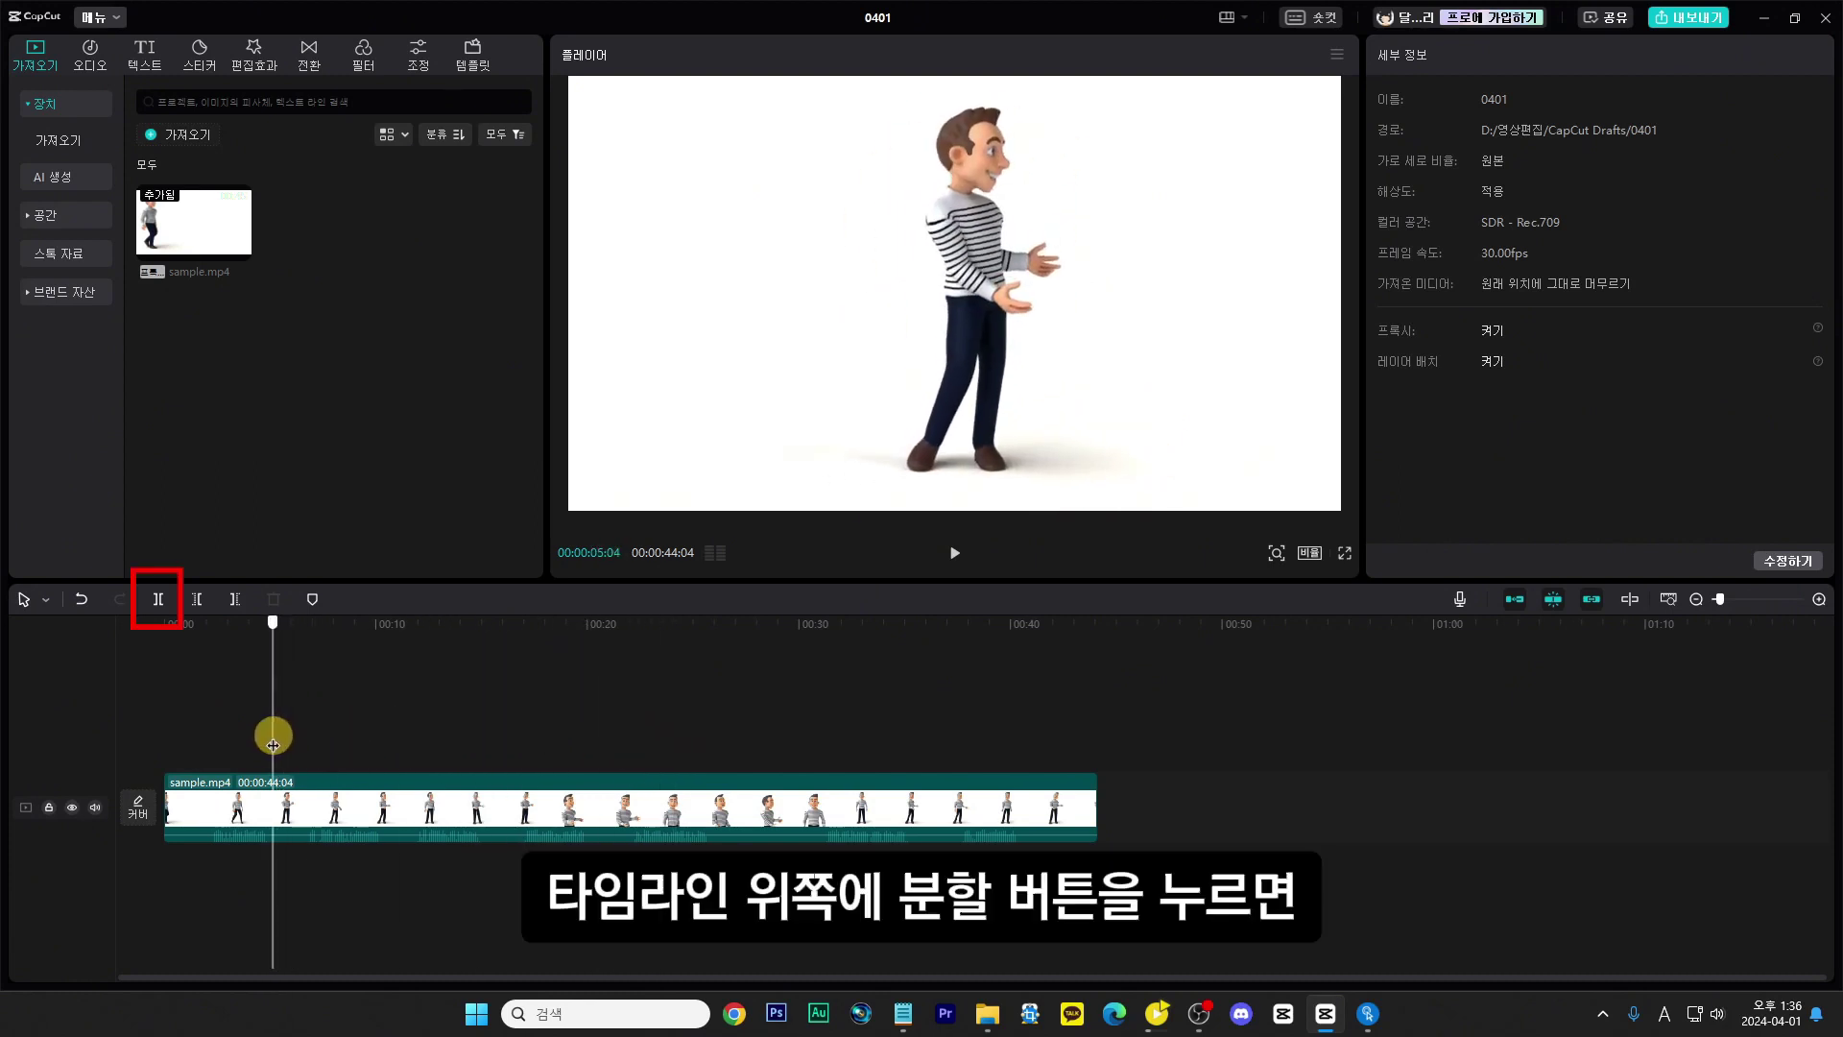
{"action": "left_click", "coordinate": [158, 600]}
Step: Try deleting the part of the clip after the split and undo the deletion
{"action": "left_click", "coordinate": [387, 810]}
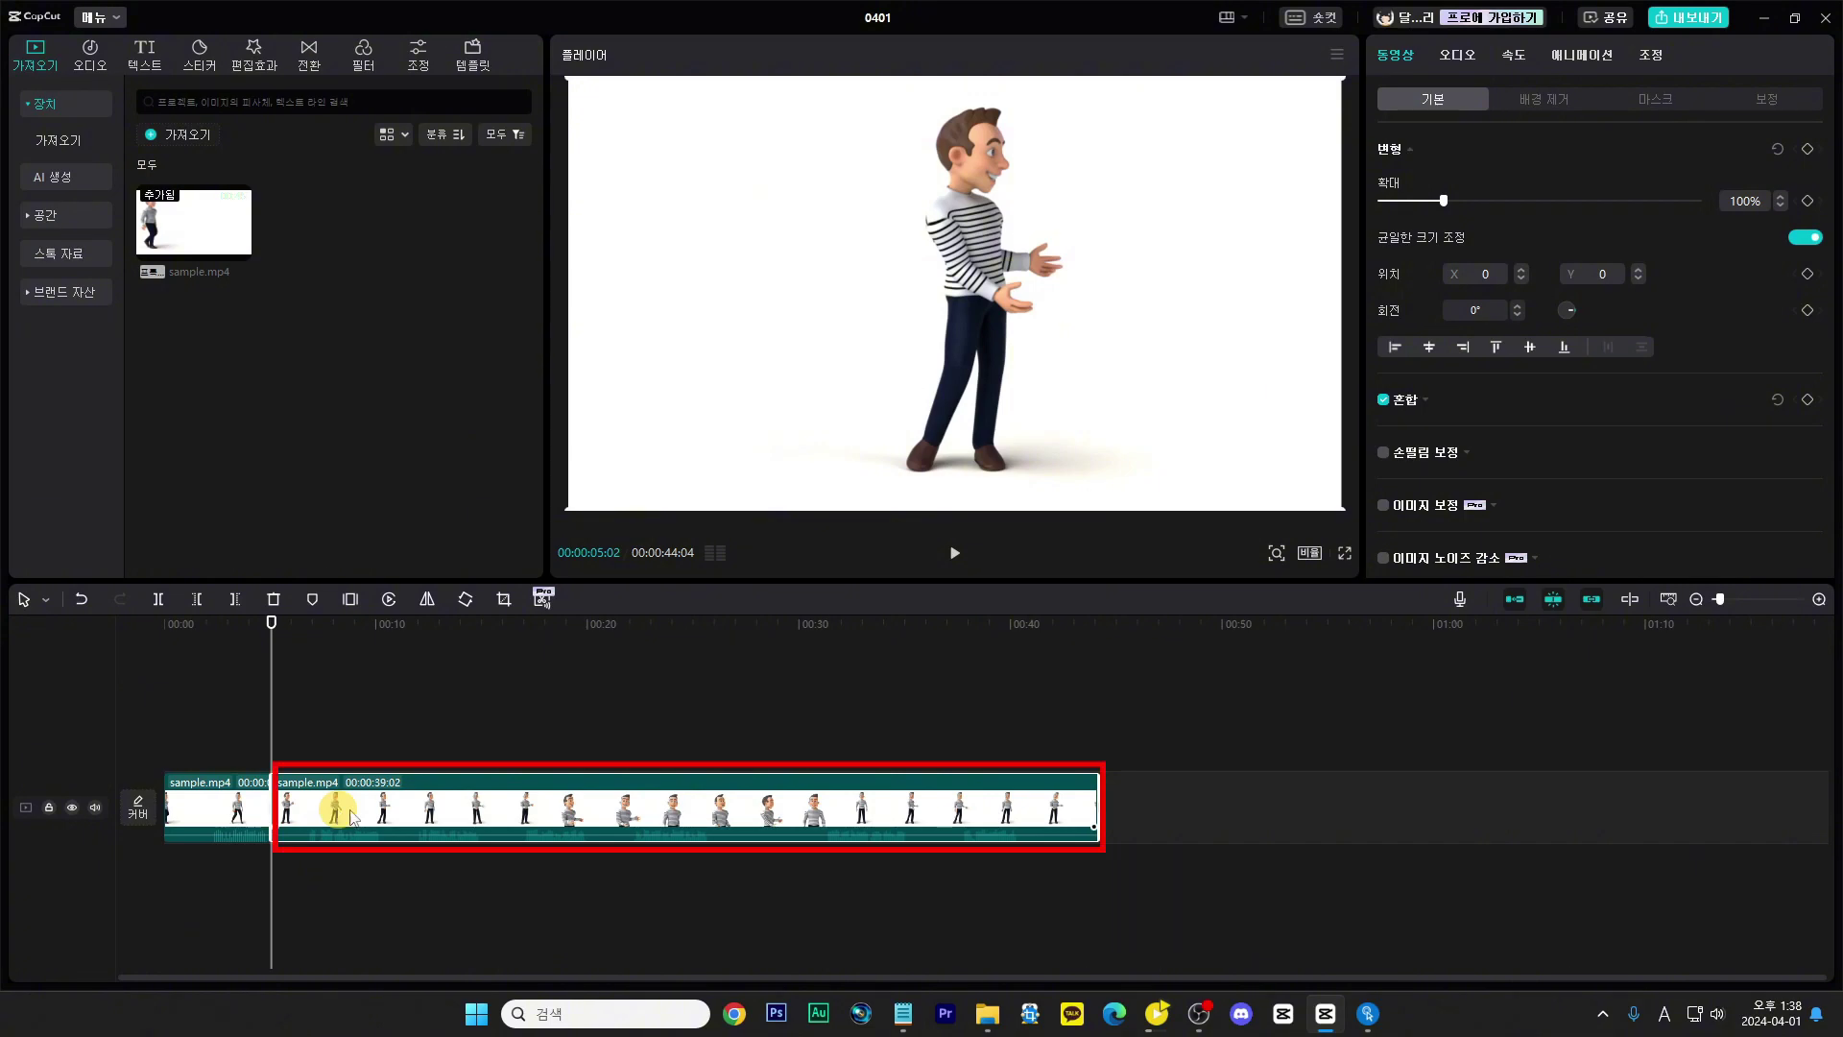
{"action": "left_click", "coordinate": [436, 720]}
{"action": "left_click", "coordinate": [395, 821]}
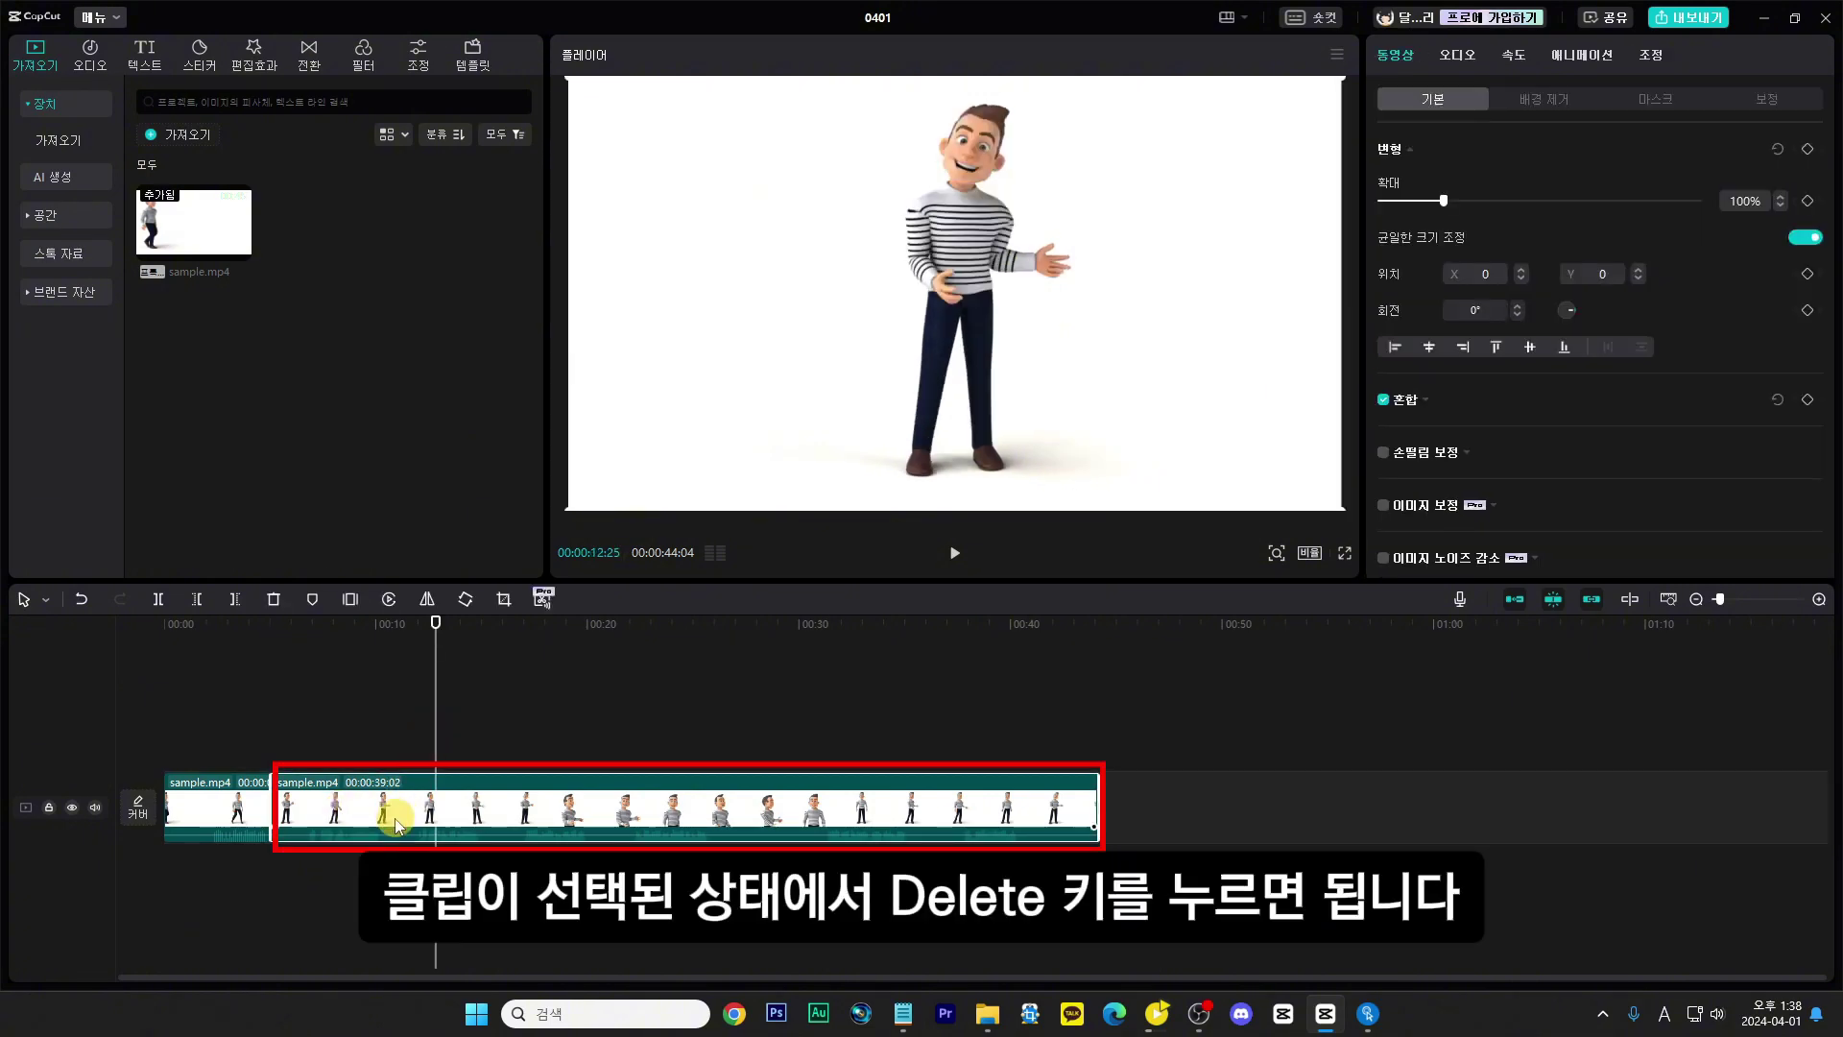
{"action": "key", "text": "Delete"}
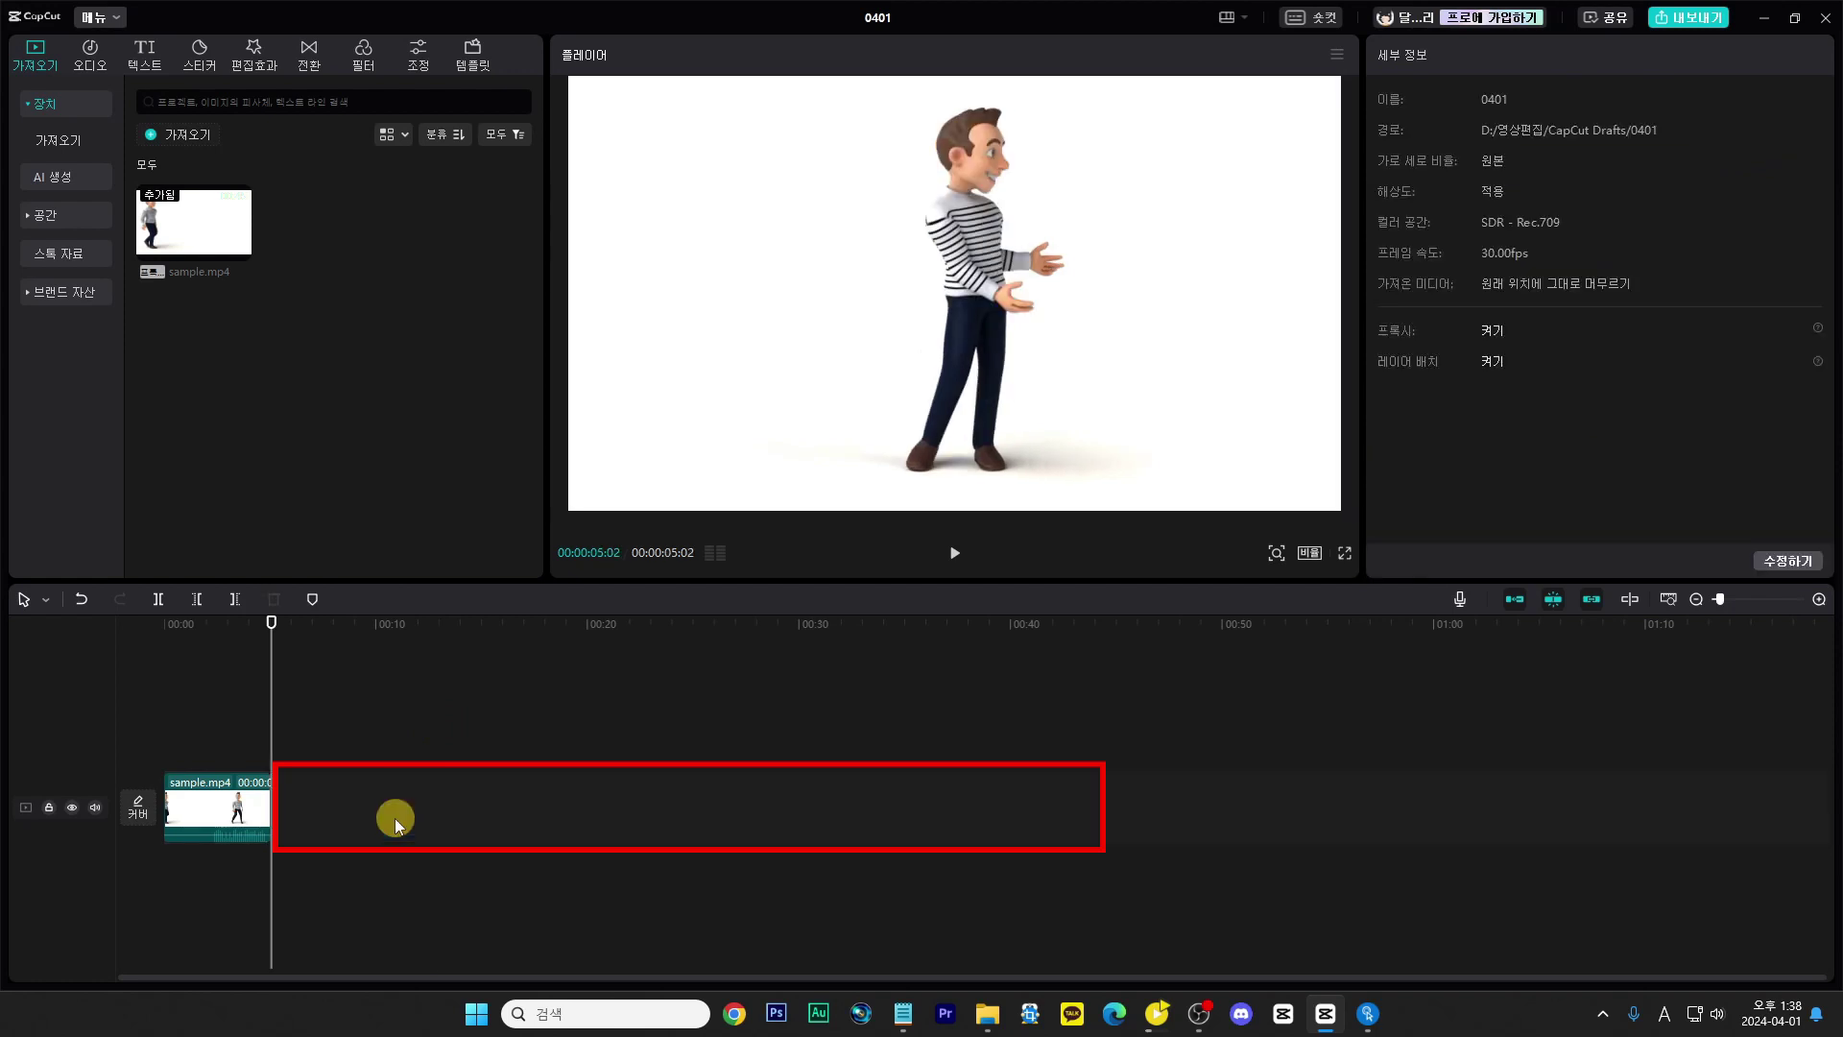
{"action": "key", "text": "ctrl+z"}
Step: Delete the part of the sample.mp4 clip before the split
{"action": "left_click", "coordinate": [205, 811]}
{"action": "left_click", "coordinate": [205, 811]}
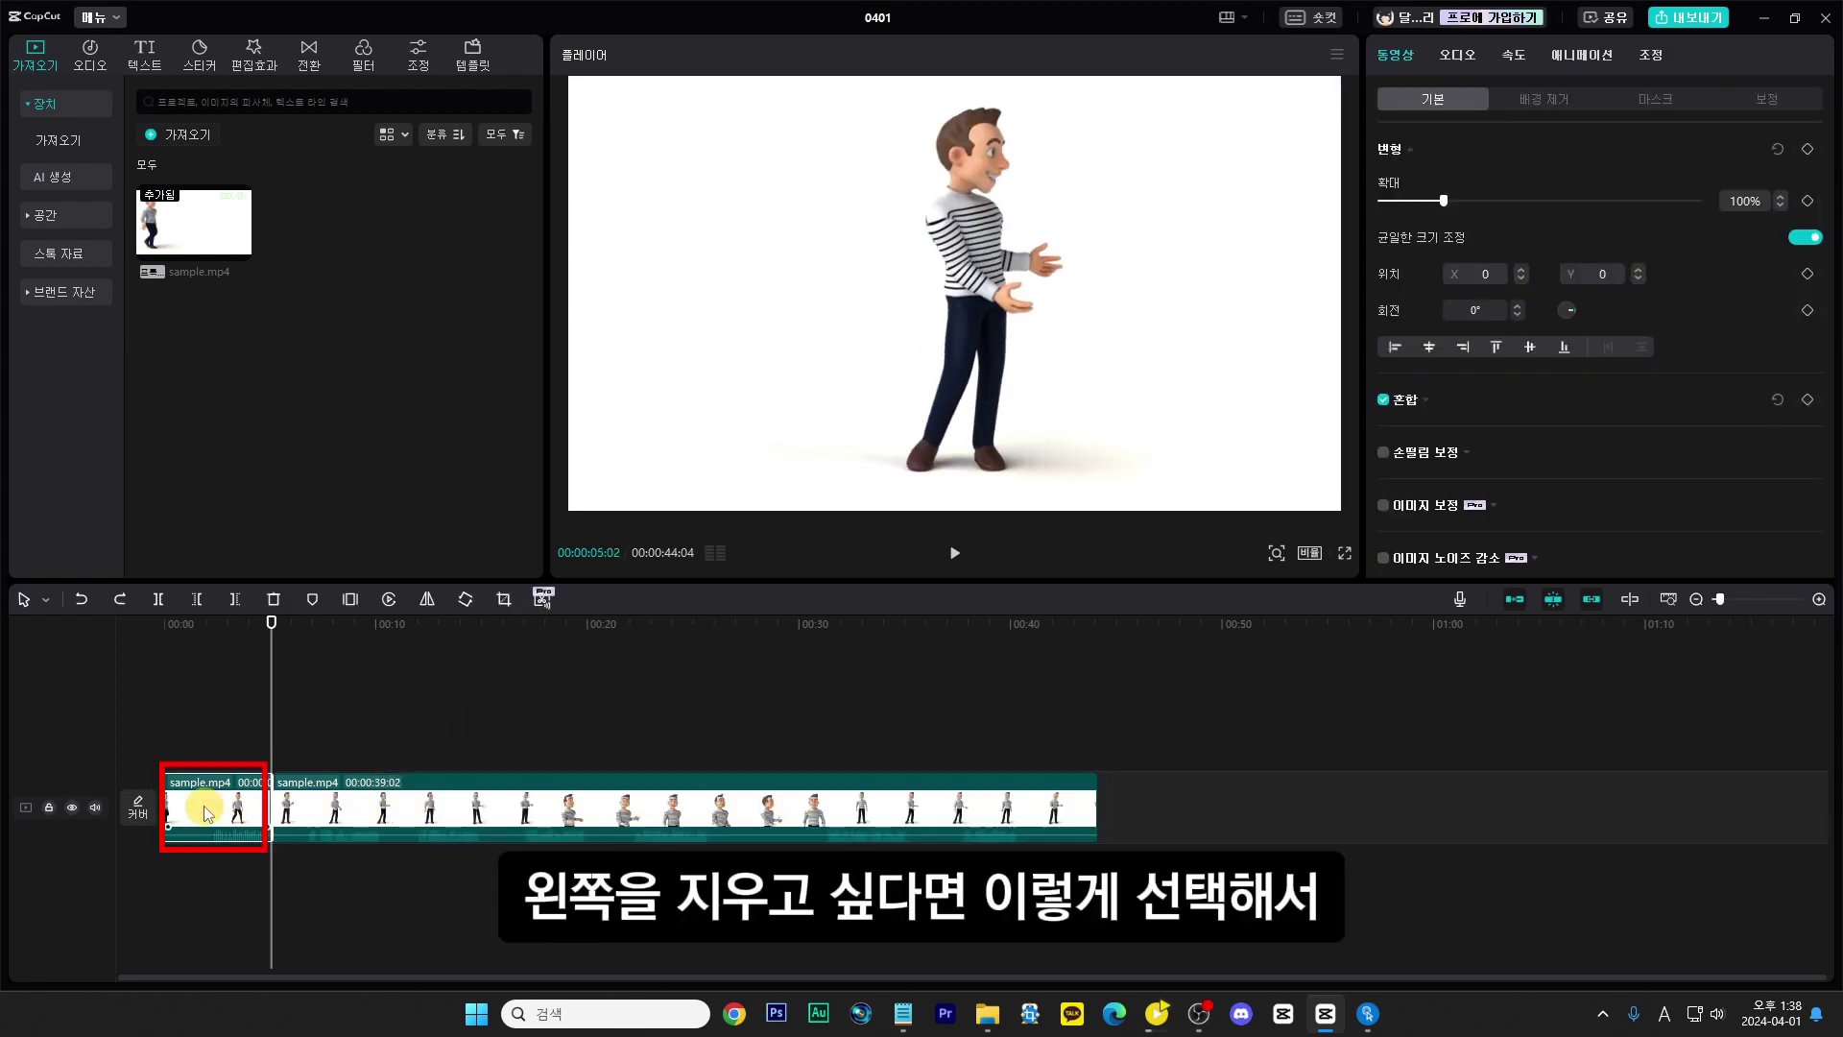
{"action": "key", "text": "Delete"}
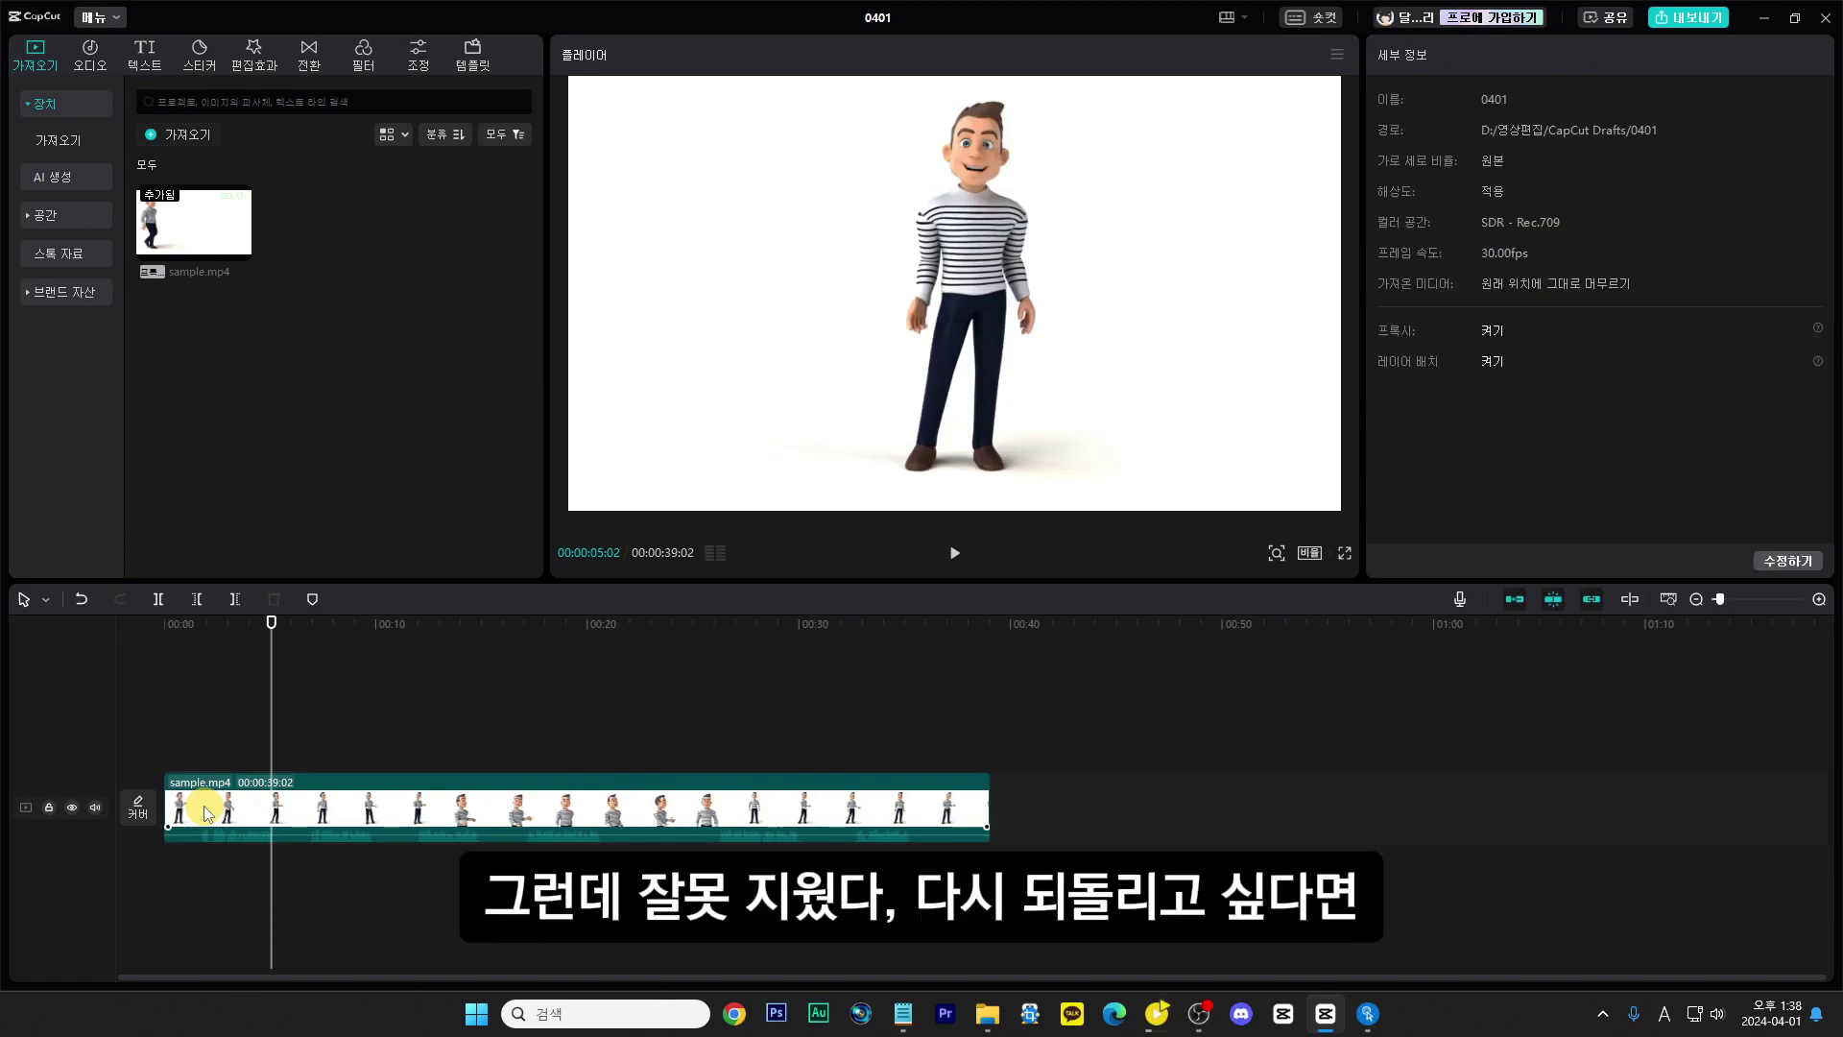
Step: Undo the deletion of the clip's first part and the split of the sample.mp4 clip
{"action": "key", "text": "ctrl+z"}
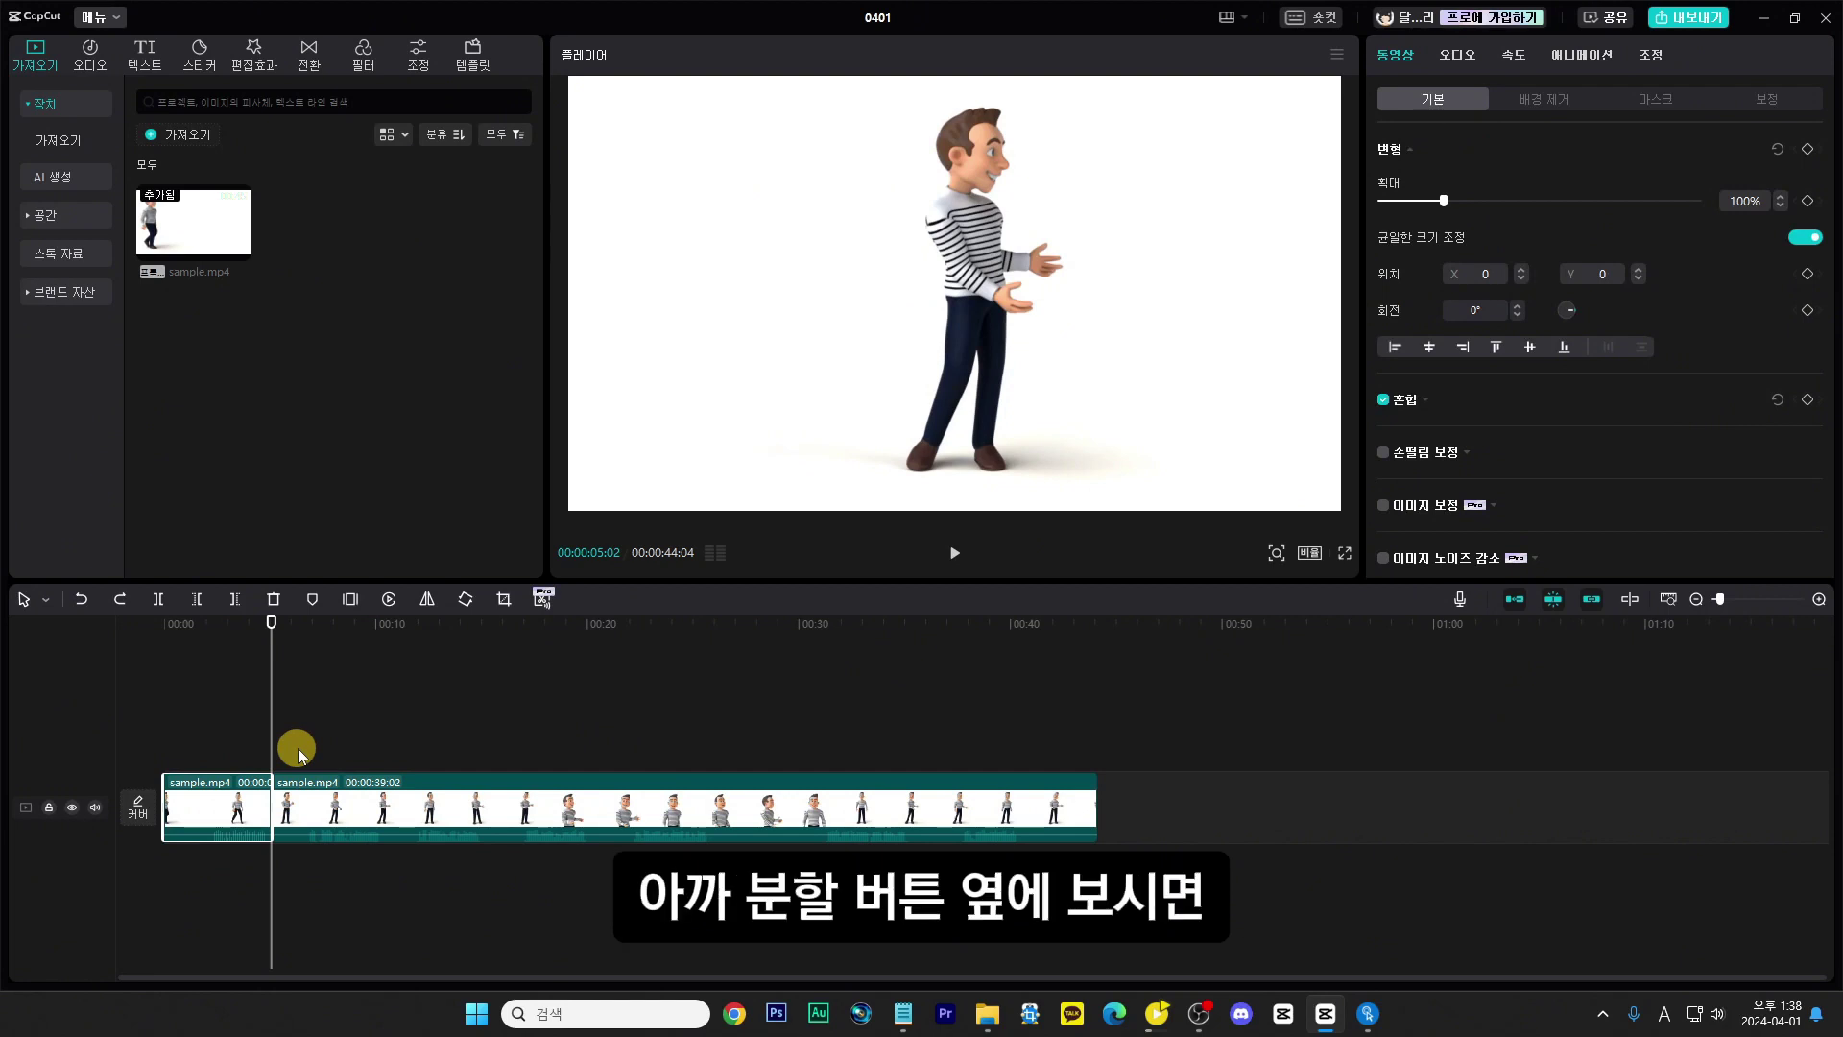
{"action": "key", "text": "ctrl+z"}
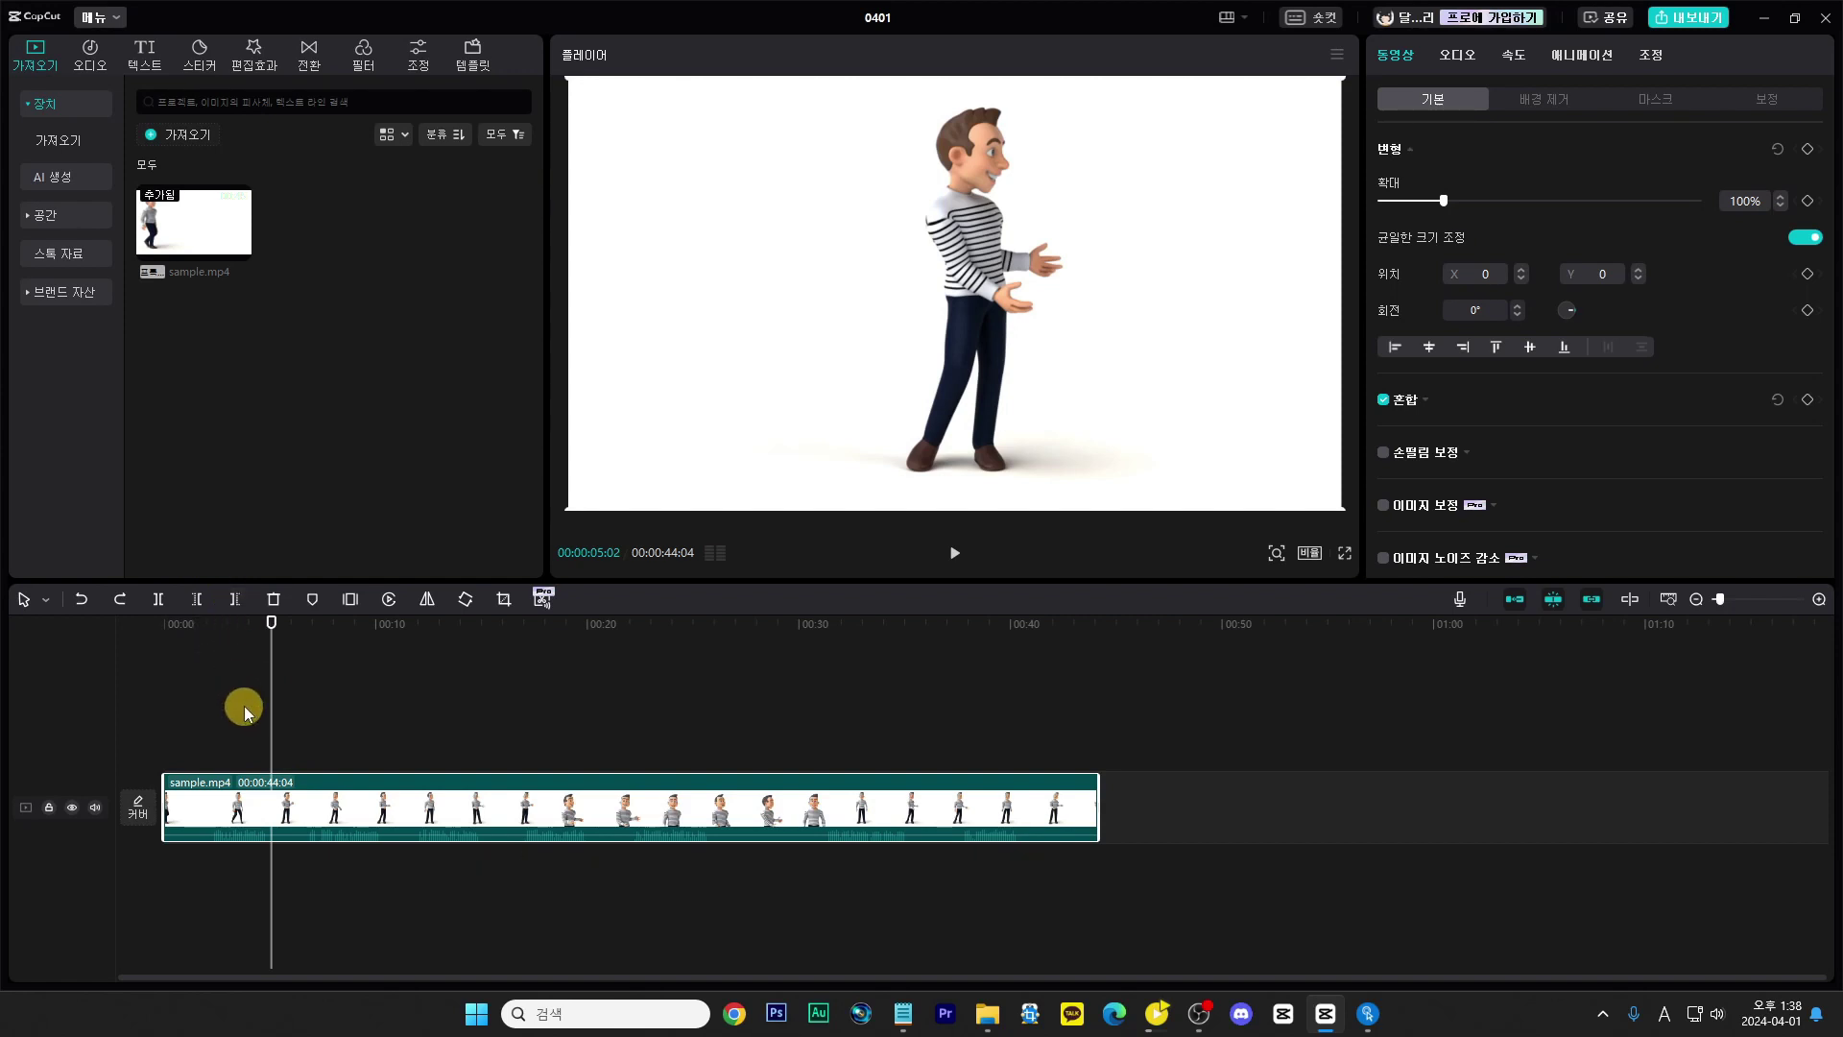
Step: Try trimming away the part of sample.mp4 before the playhead and the part after it, undoing each trim
{"action": "left_click", "coordinate": [197, 600]}
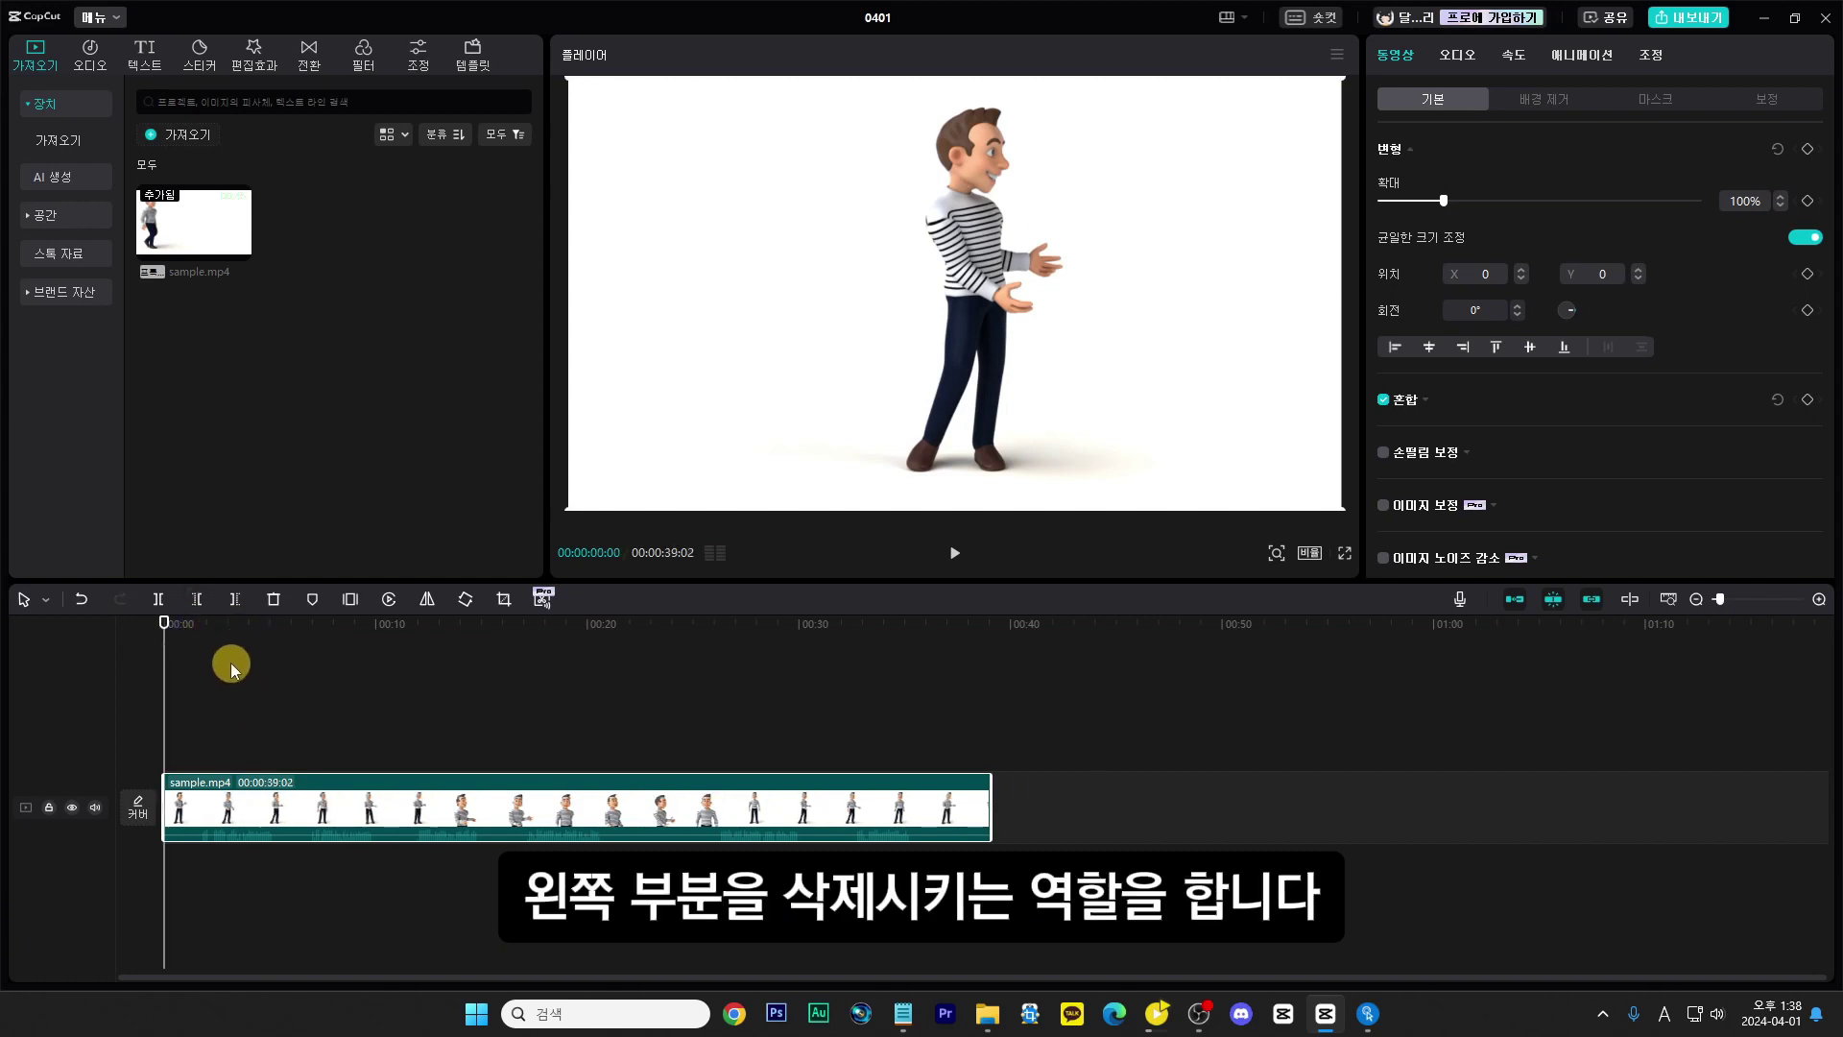
{"action": "key", "text": "ctrl+z"}
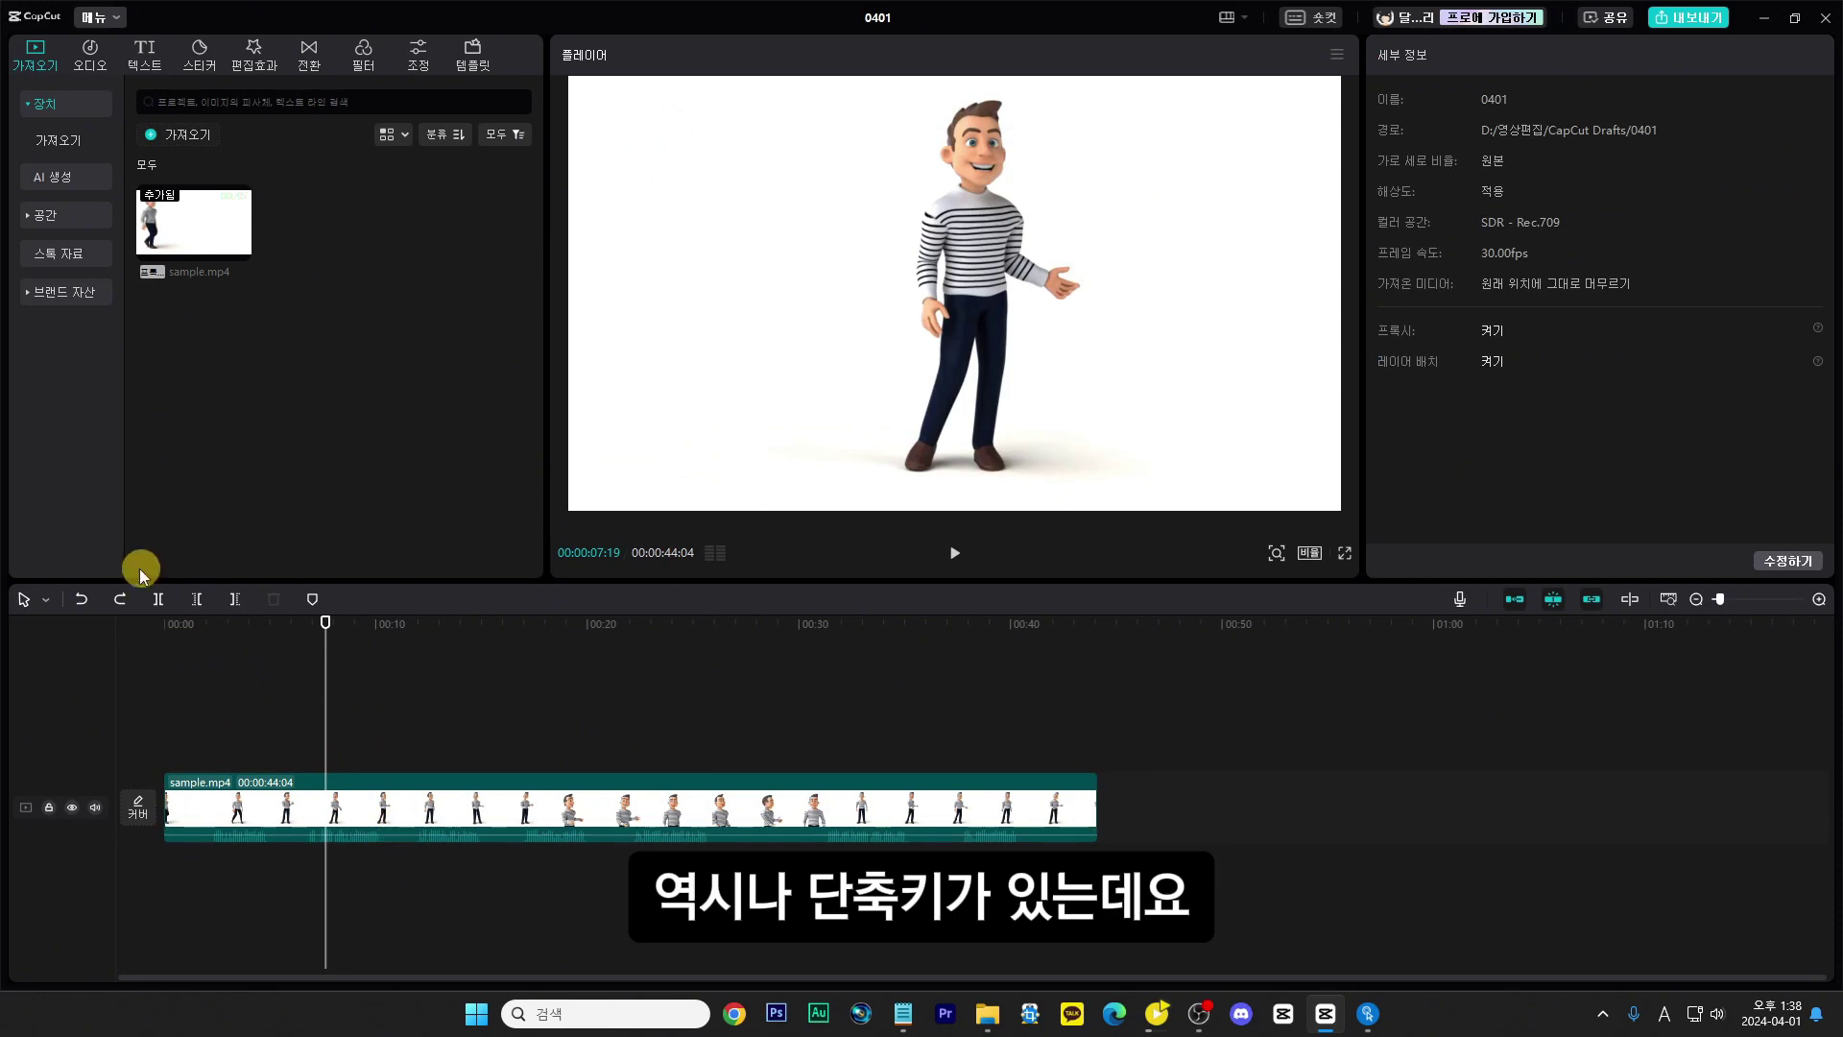
{"action": "left_click", "coordinate": [235, 599]}
{"action": "key", "text": "ctrl+z"}
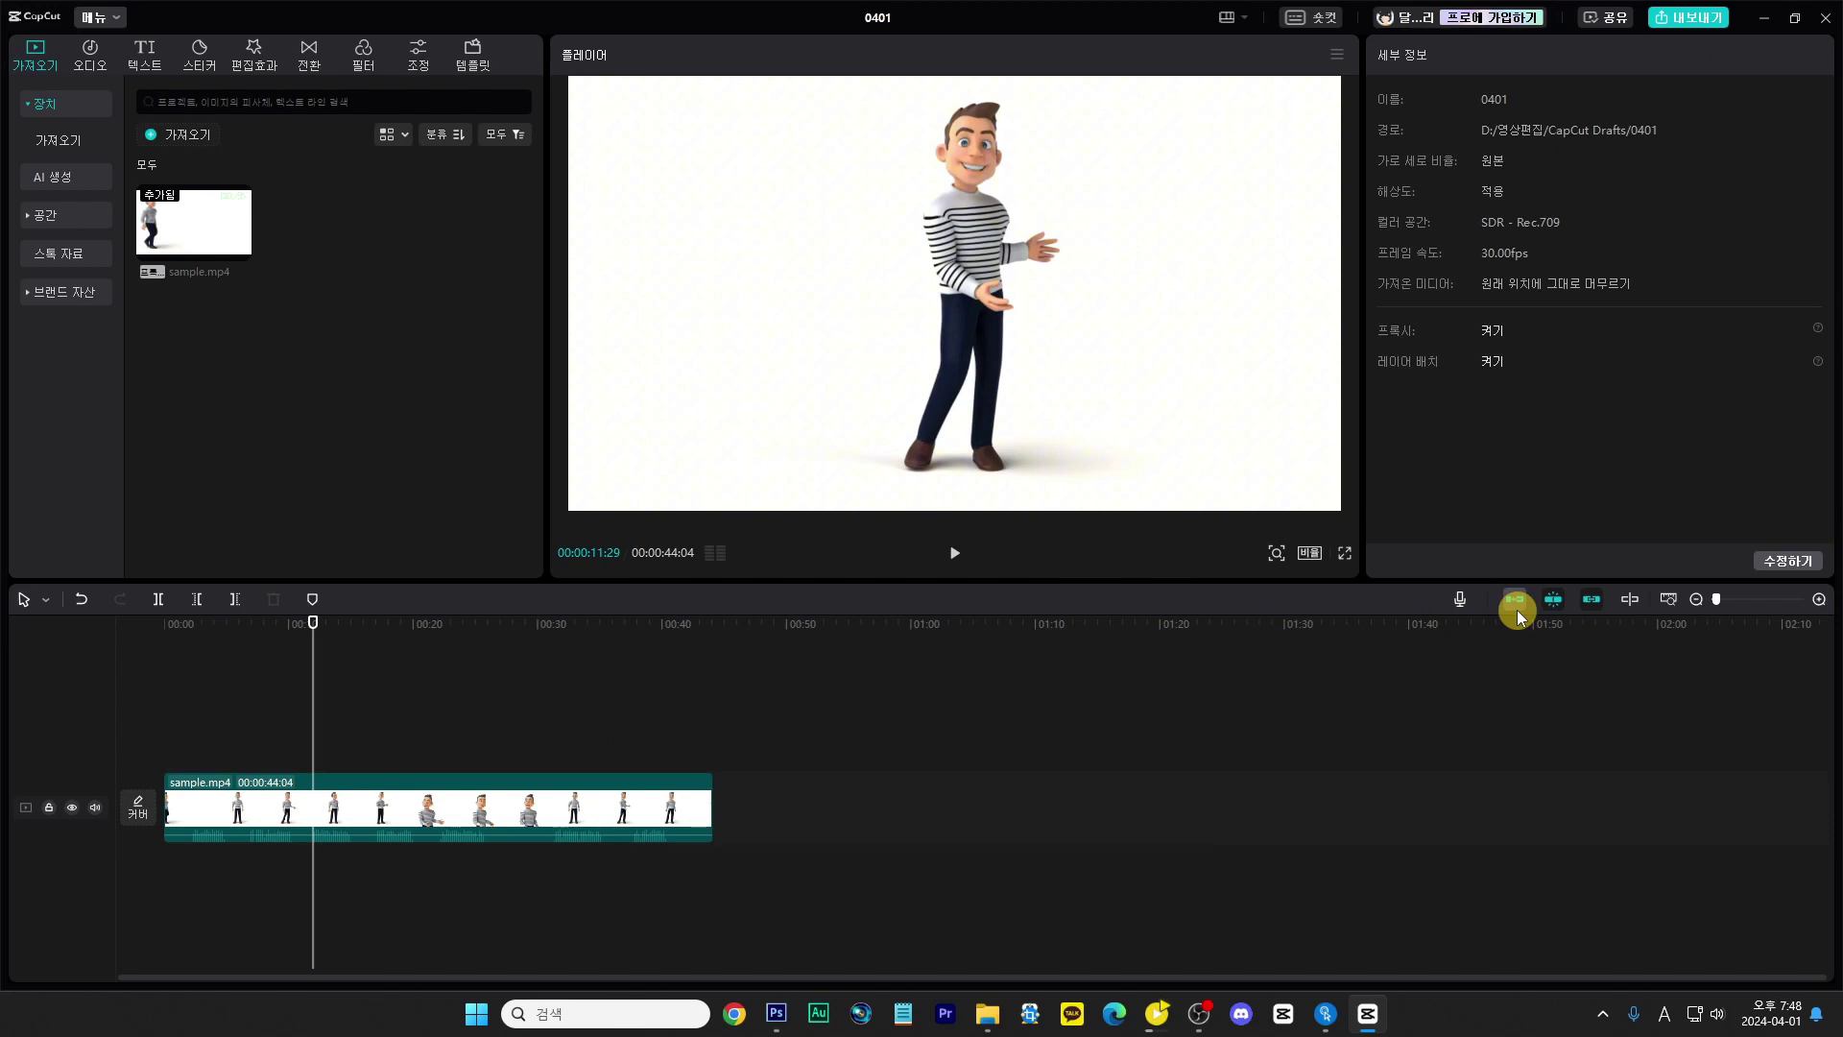
Step: Split the sample.mp4 clip at 00:00:11:29 and 00:00:17:22 and delete the section between the two cuts
{"action": "left_click", "coordinate": [309, 797]}
{"action": "key", "text": "ctrl+b"}
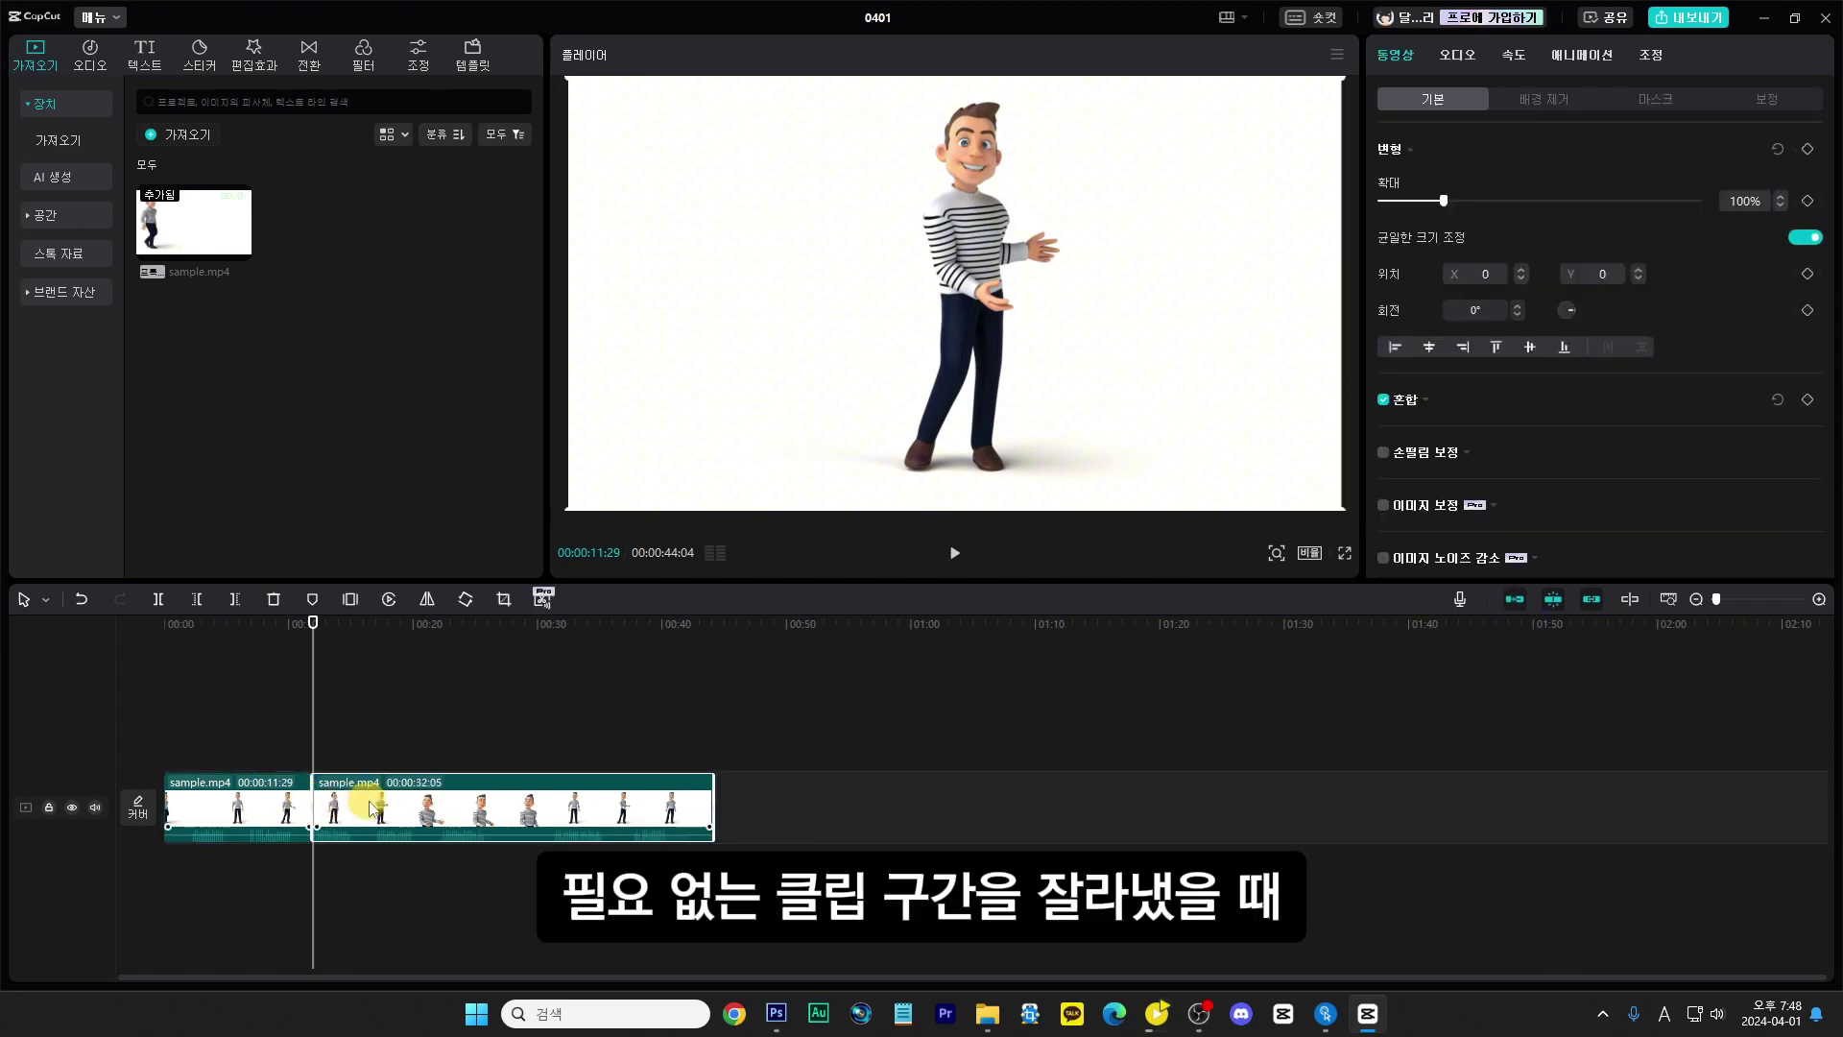
{"action": "left_click", "coordinate": [384, 812]}
{"action": "key", "text": "ctrl+b"}
{"action": "left_click", "coordinate": [350, 806]}
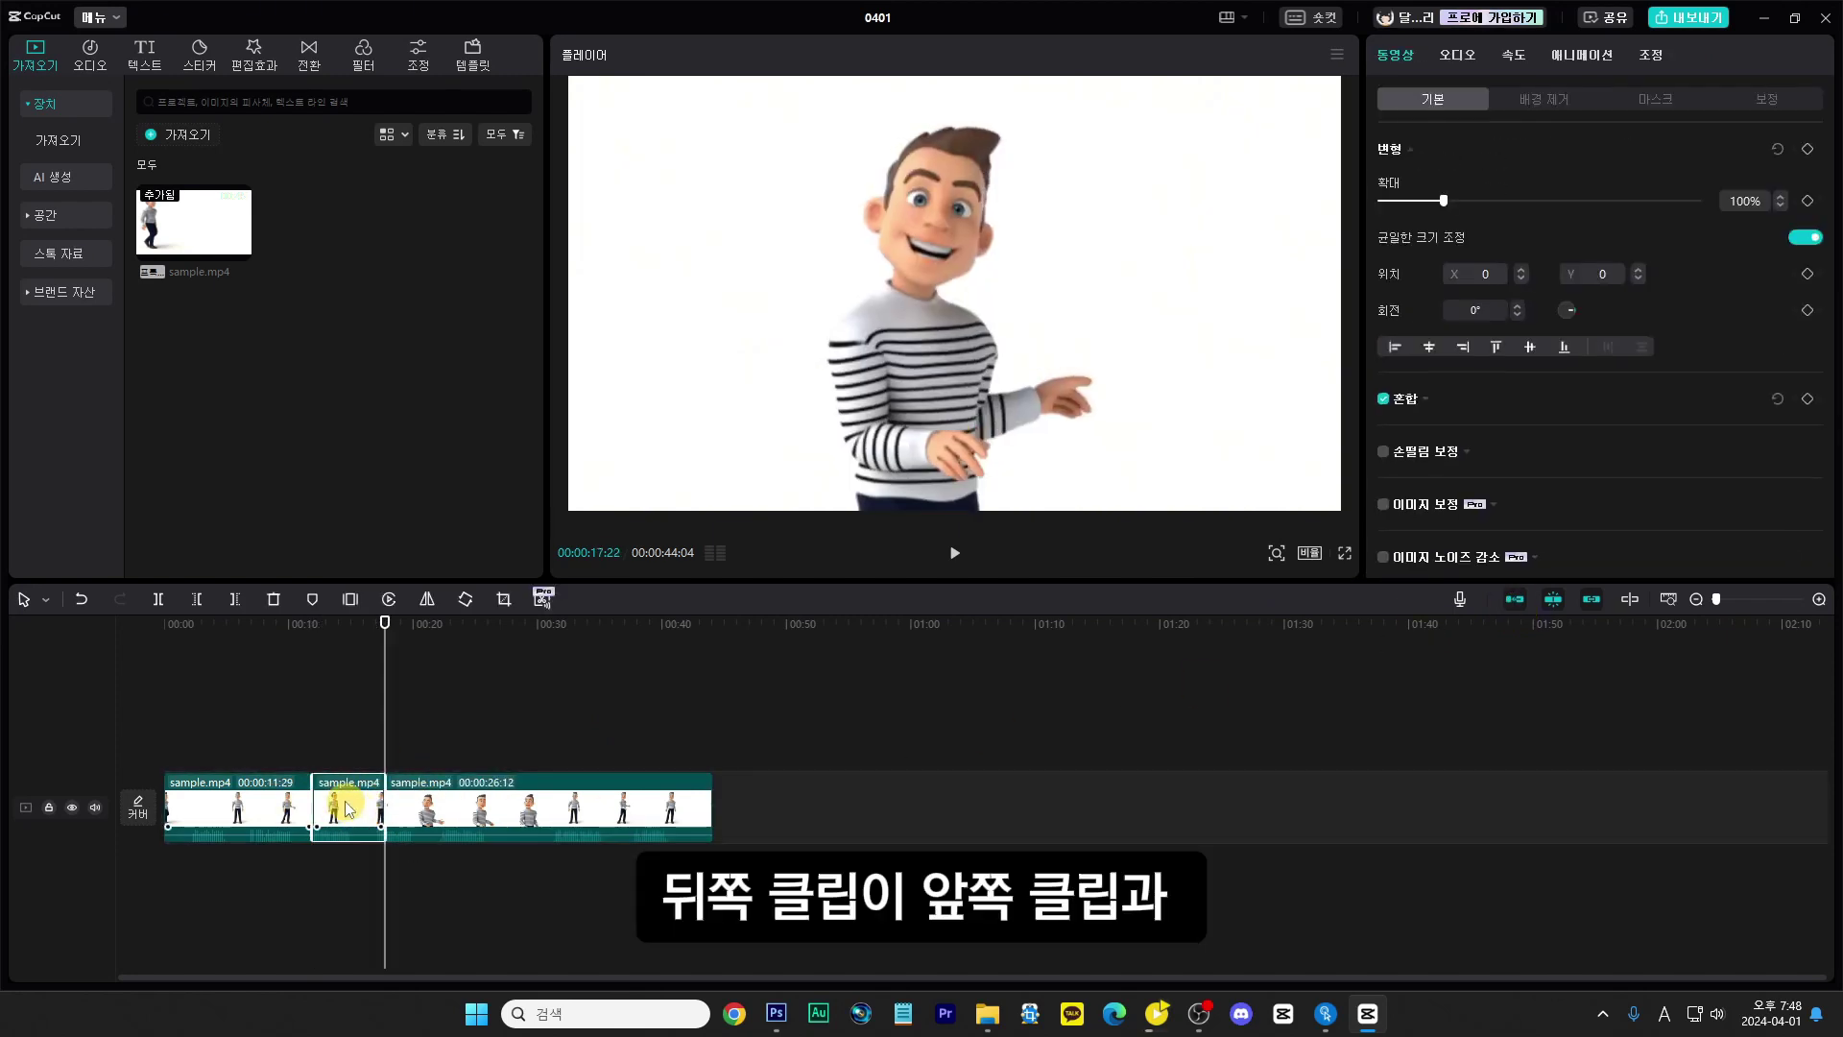
{"action": "key", "text": "Delete"}
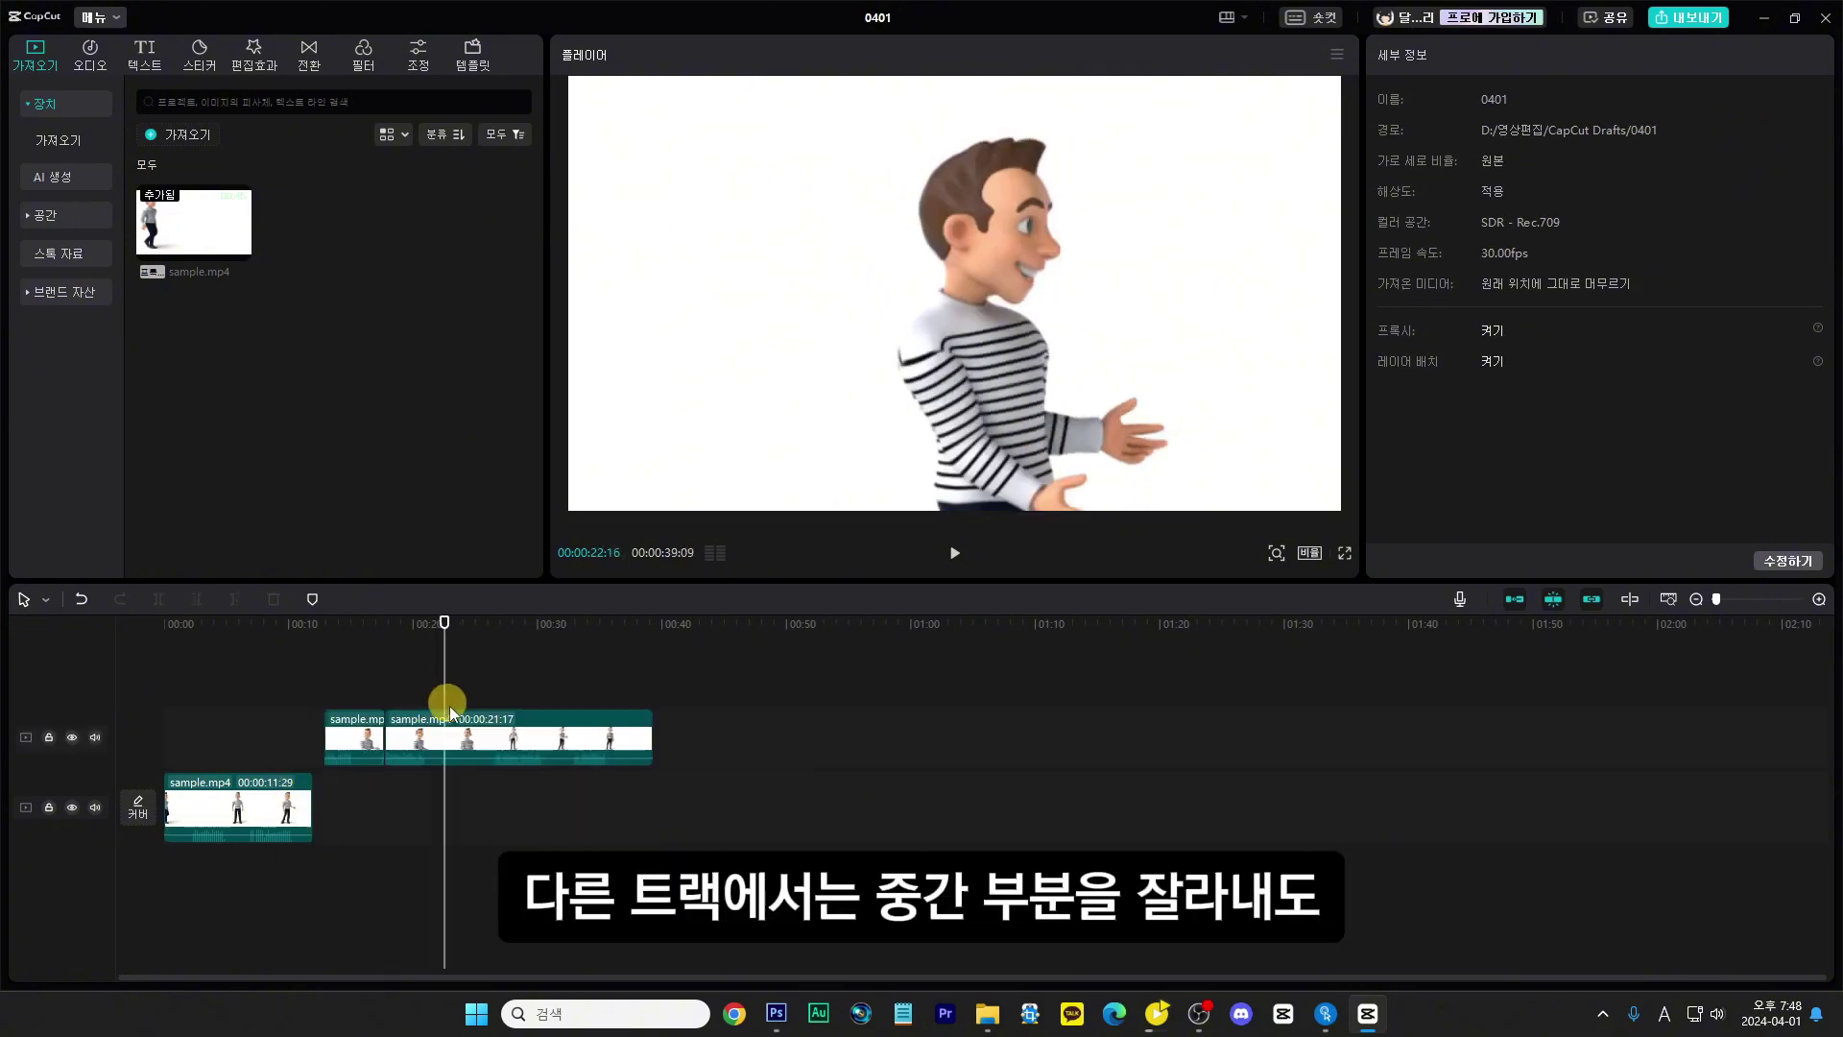
Step: Split the second clip on the upper track at 00:00:22:16 and delete the piece just before the new cut
{"action": "left_click", "coordinate": [445, 742]}
{"action": "key", "text": "ctrl+b"}
{"action": "left_click", "coordinate": [411, 739]}
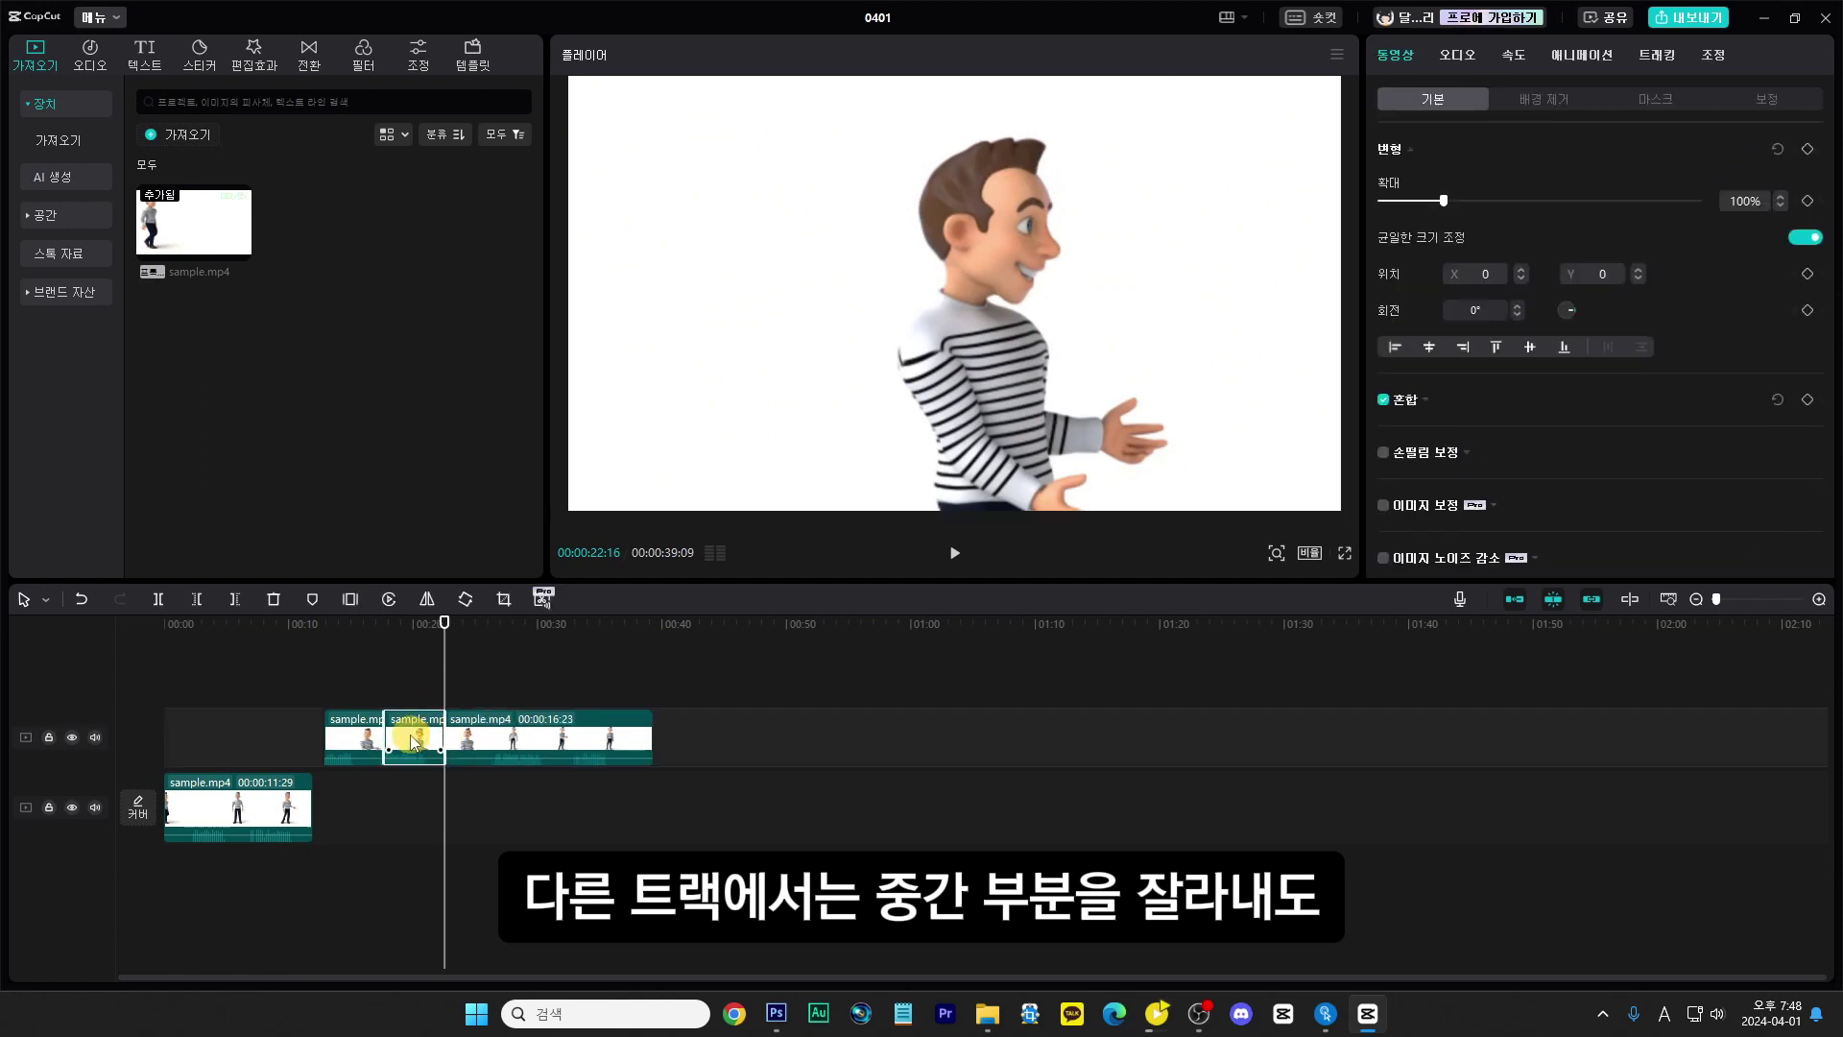
{"action": "key", "text": "Delete"}
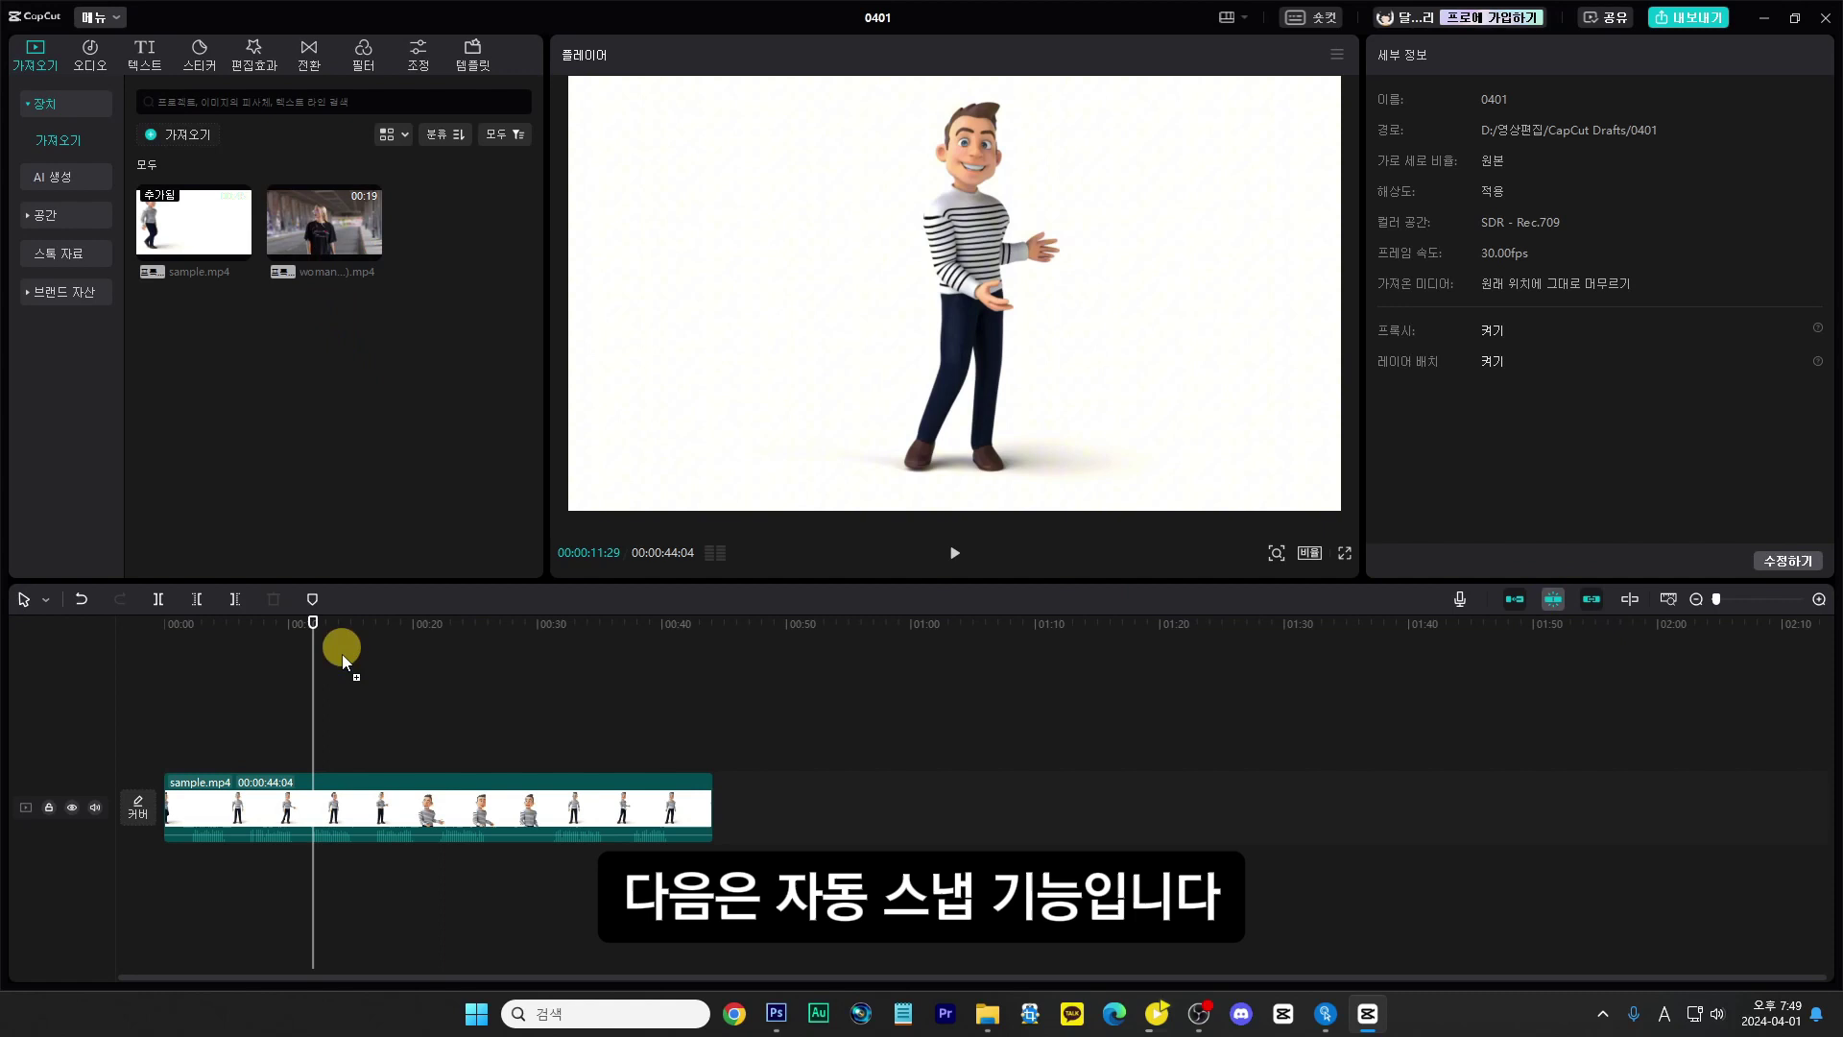
Step: Place the imported woman video on the track above the sample.mp4 clip
{"action": "left_click_drag", "start_coordinate": [342, 654], "coordinate": [489, 741]}
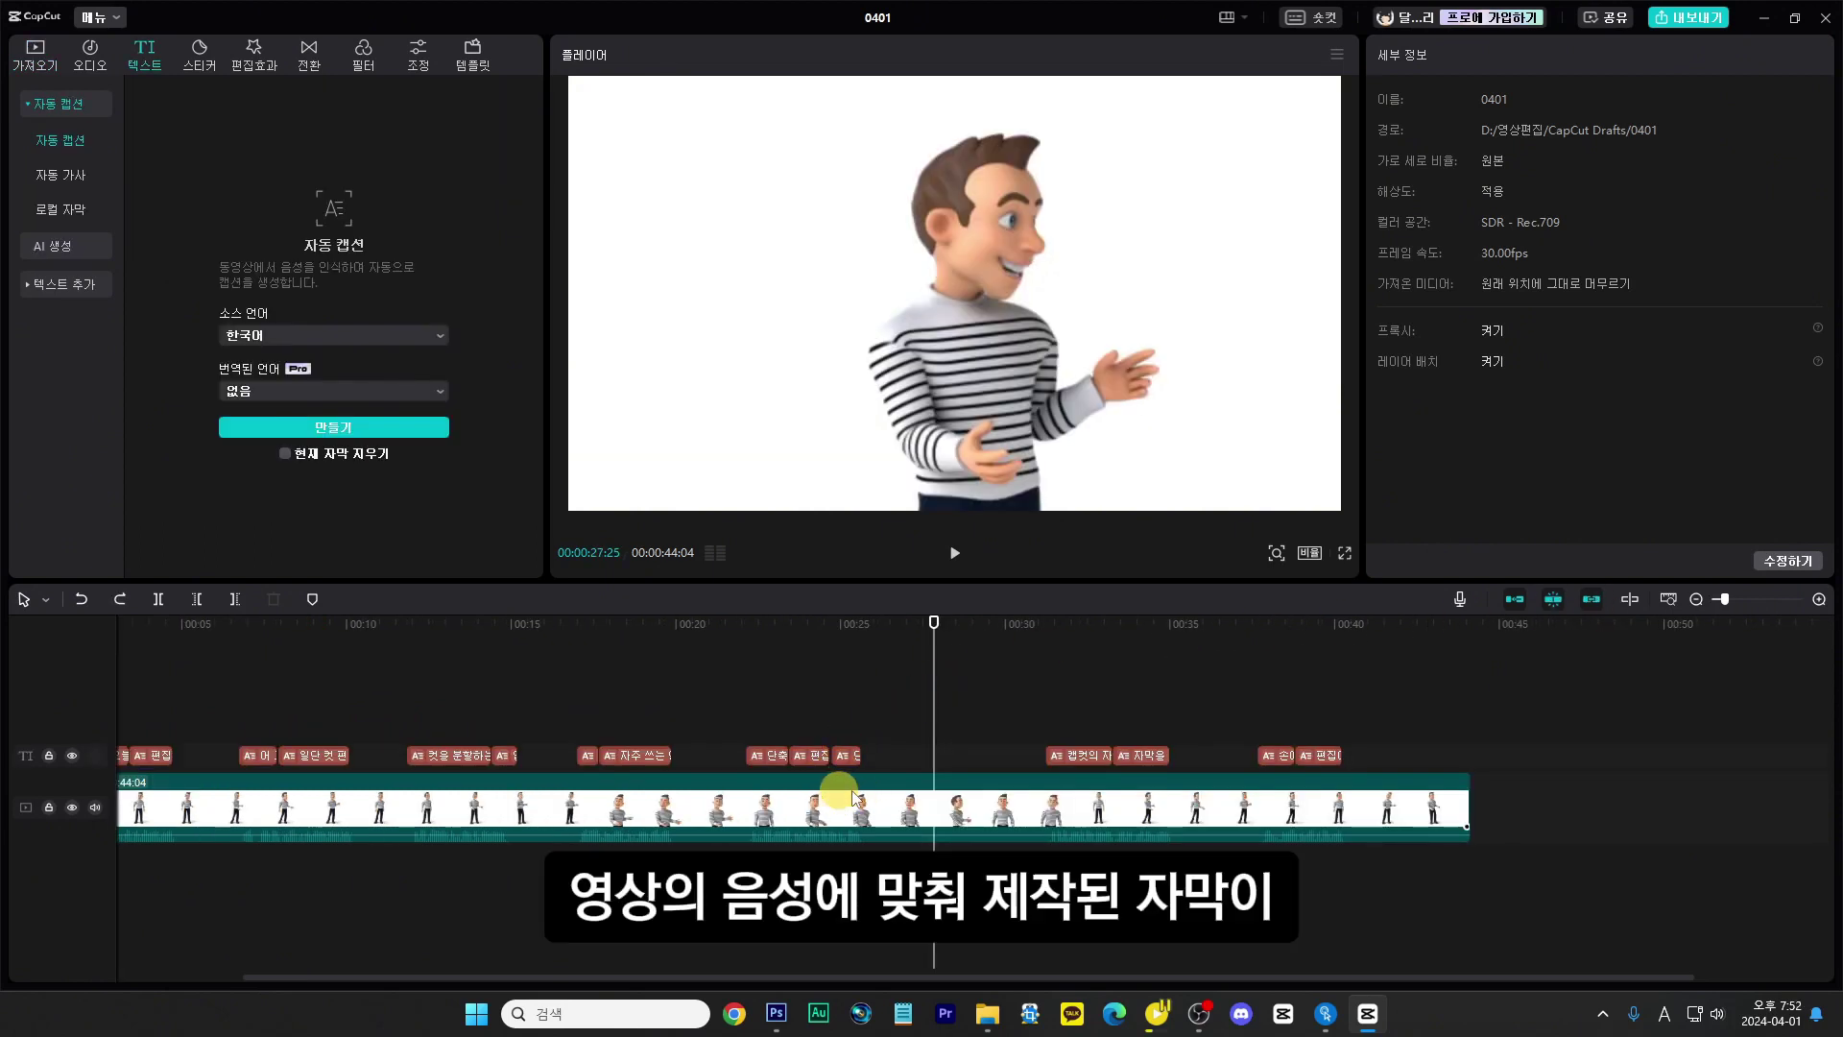
Step: Split the sample.mp4 clip under the captions at 00:00:31:07 and 00:00:35:08 and delete the section between the cuts
{"action": "left_click", "coordinate": [1046, 724]}
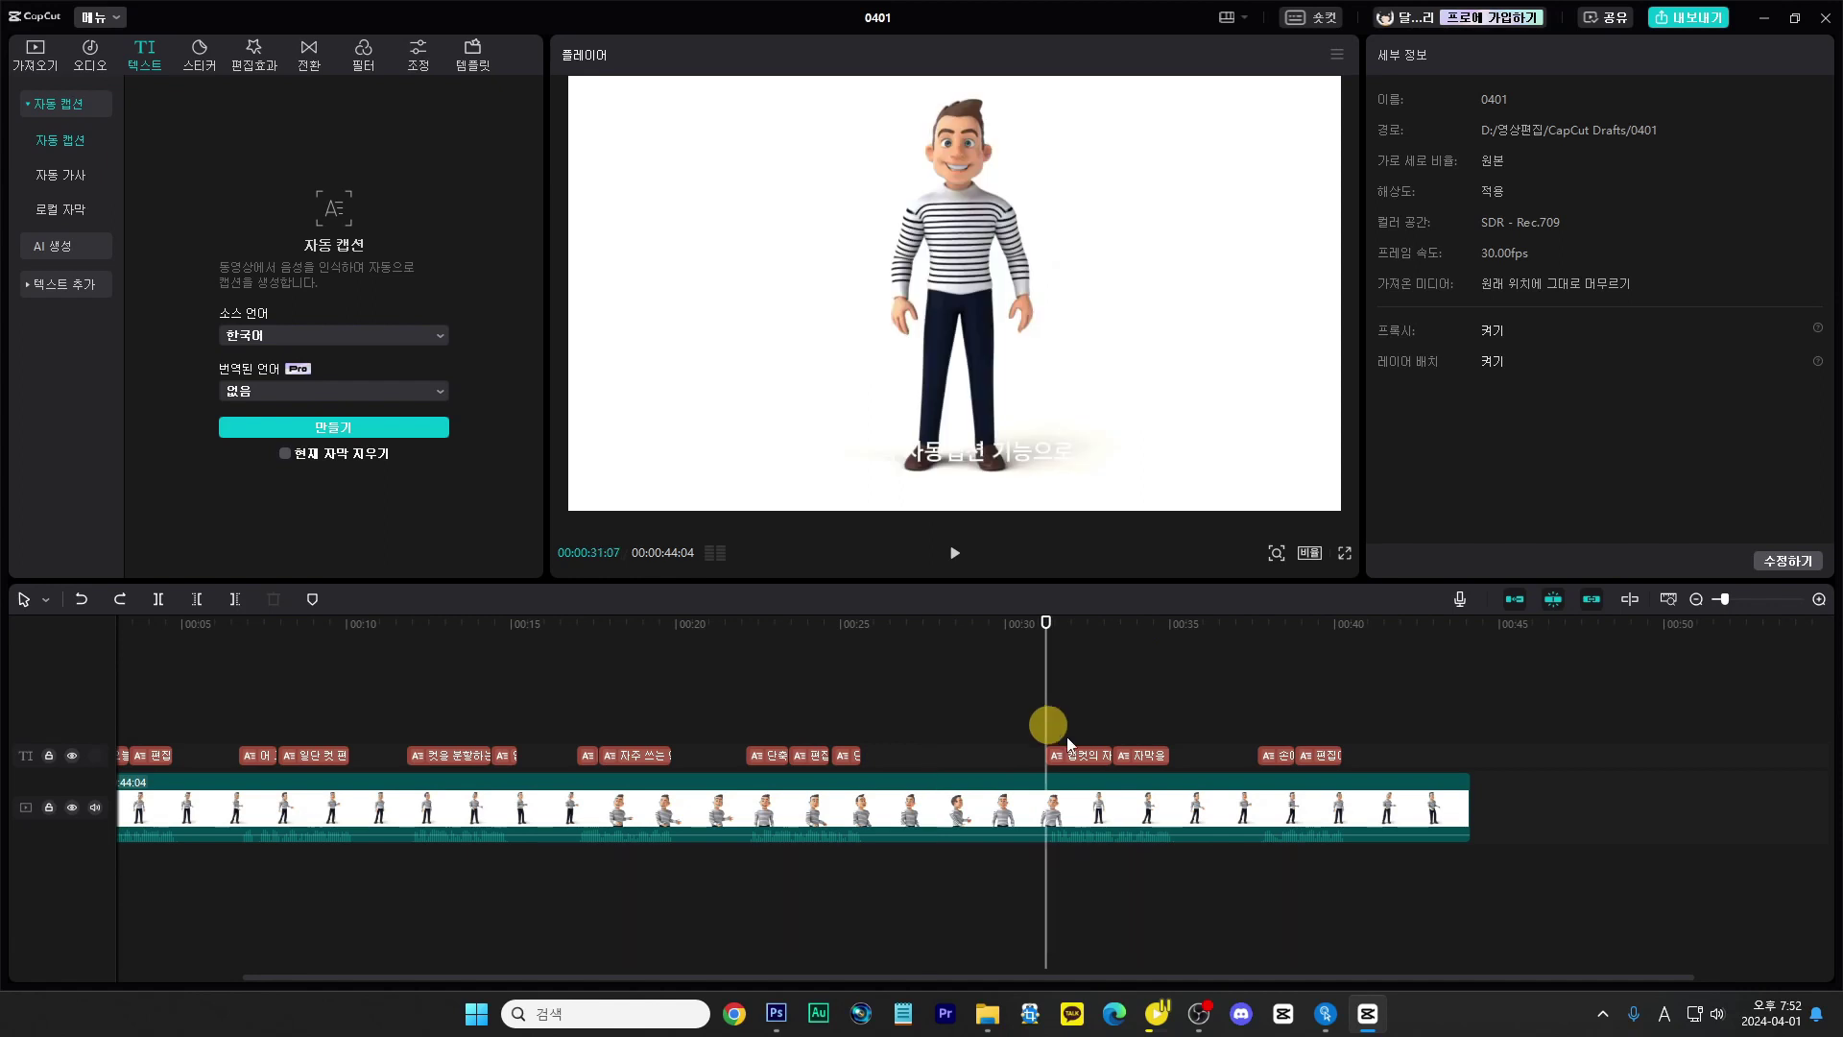
{"action": "left_click", "coordinate": [1056, 806]}
{"action": "key", "text": "ctrl+b"}
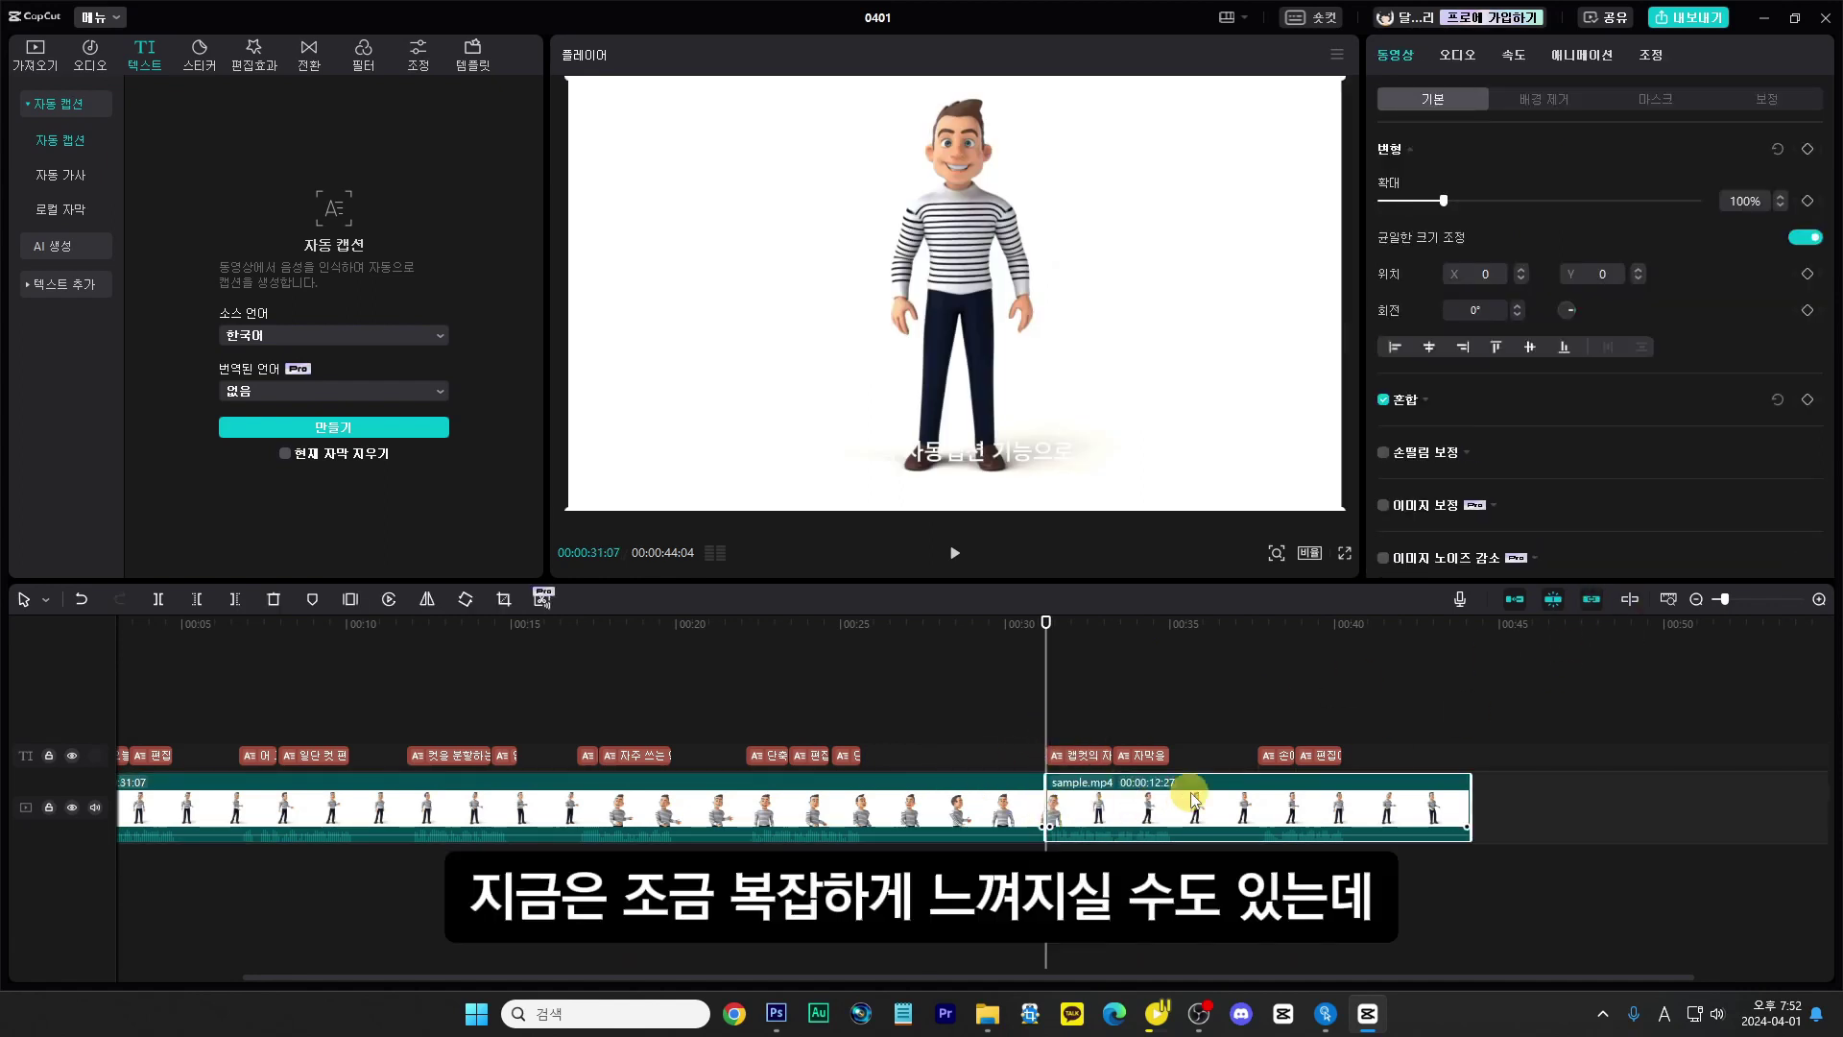
{"action": "left_click", "coordinate": [1178, 732]}
{"action": "key", "text": "ctrl+b"}
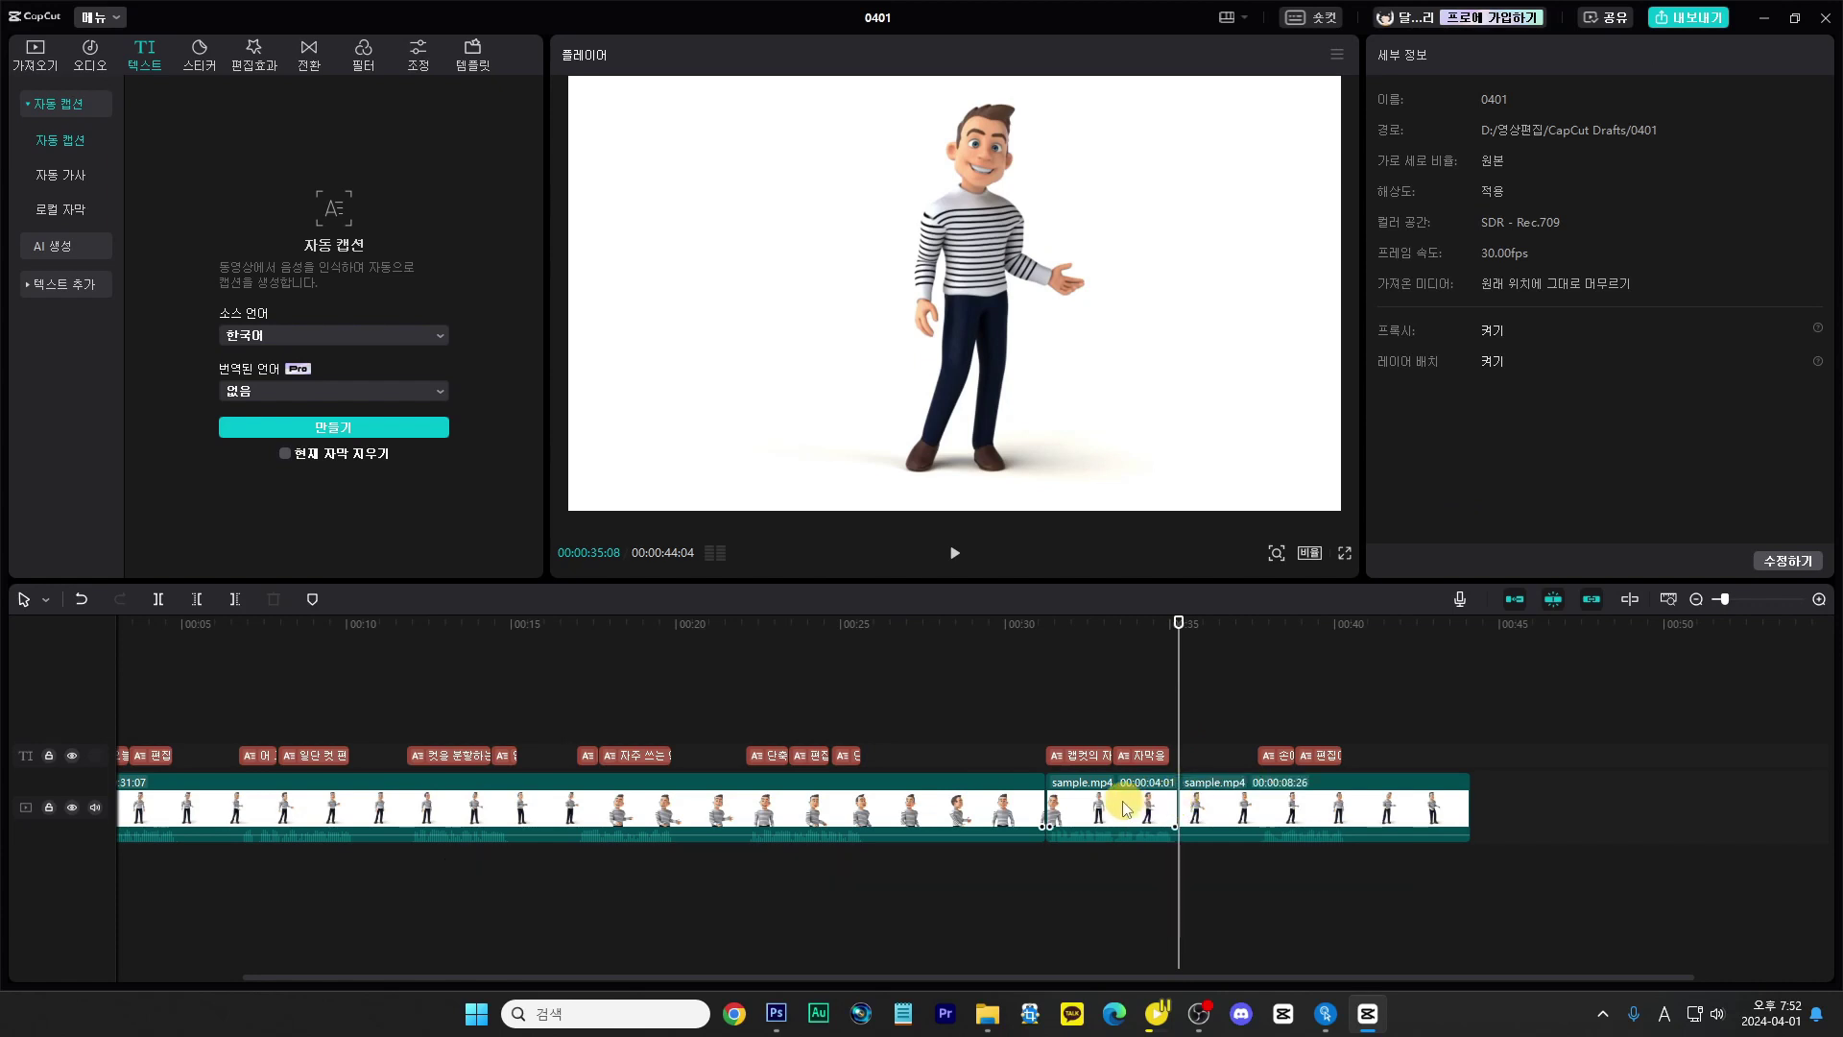
{"action": "left_click", "coordinate": [1123, 807]}
{"action": "key", "text": "Delete"}
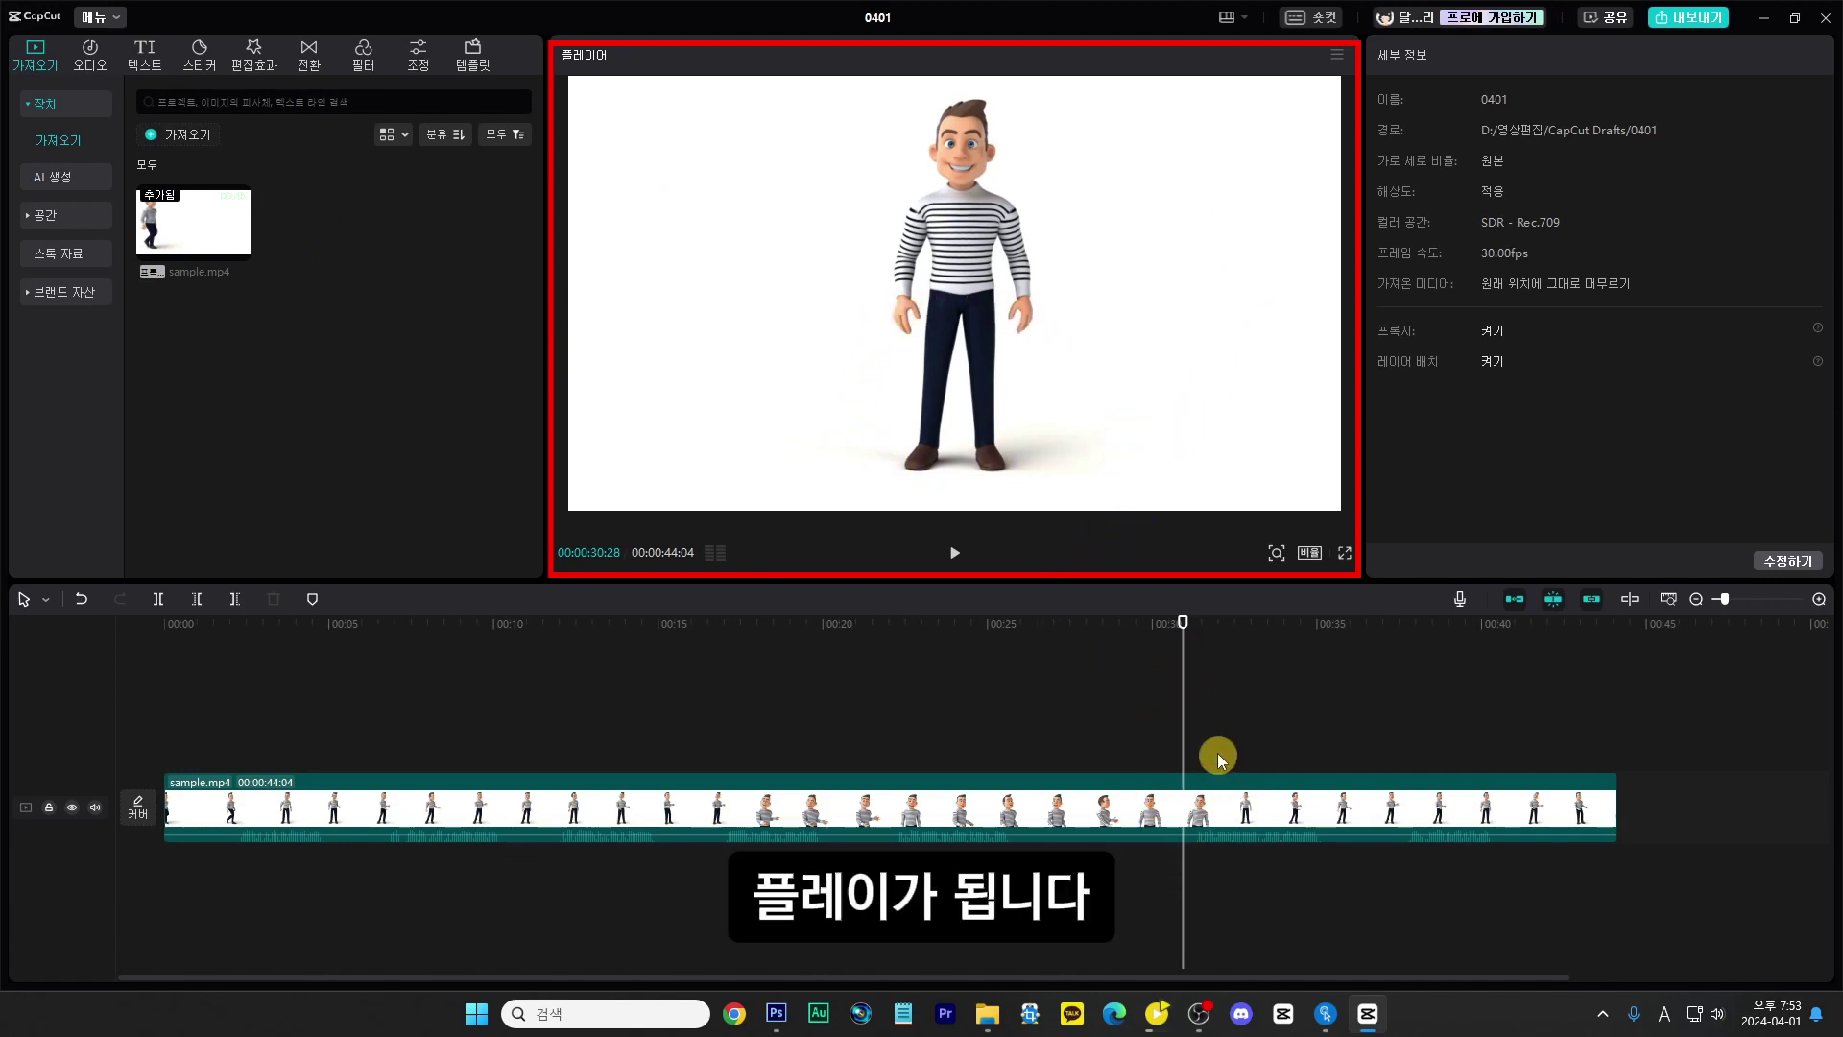
Step: Play and pause the preview from about 31 seconds and try the player's zoom slider
{"action": "left_click", "coordinate": [952, 554]}
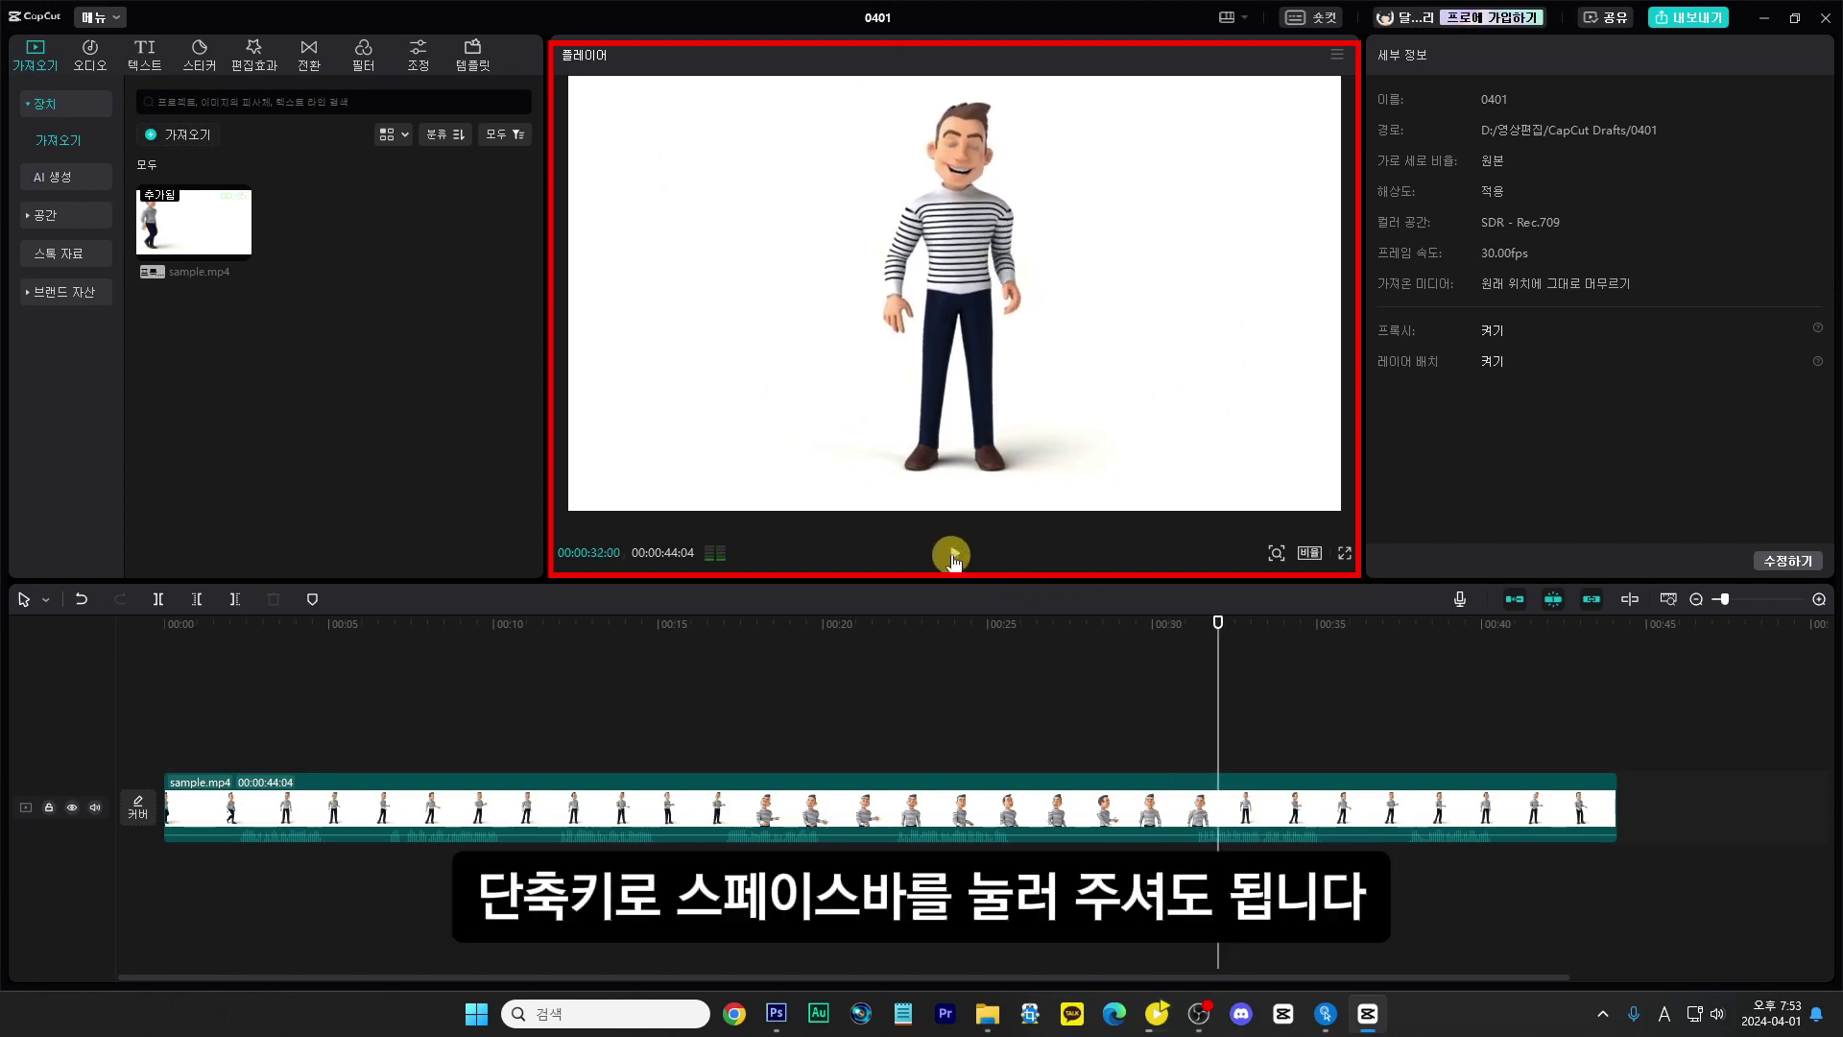
{"action": "key", "text": "space"}
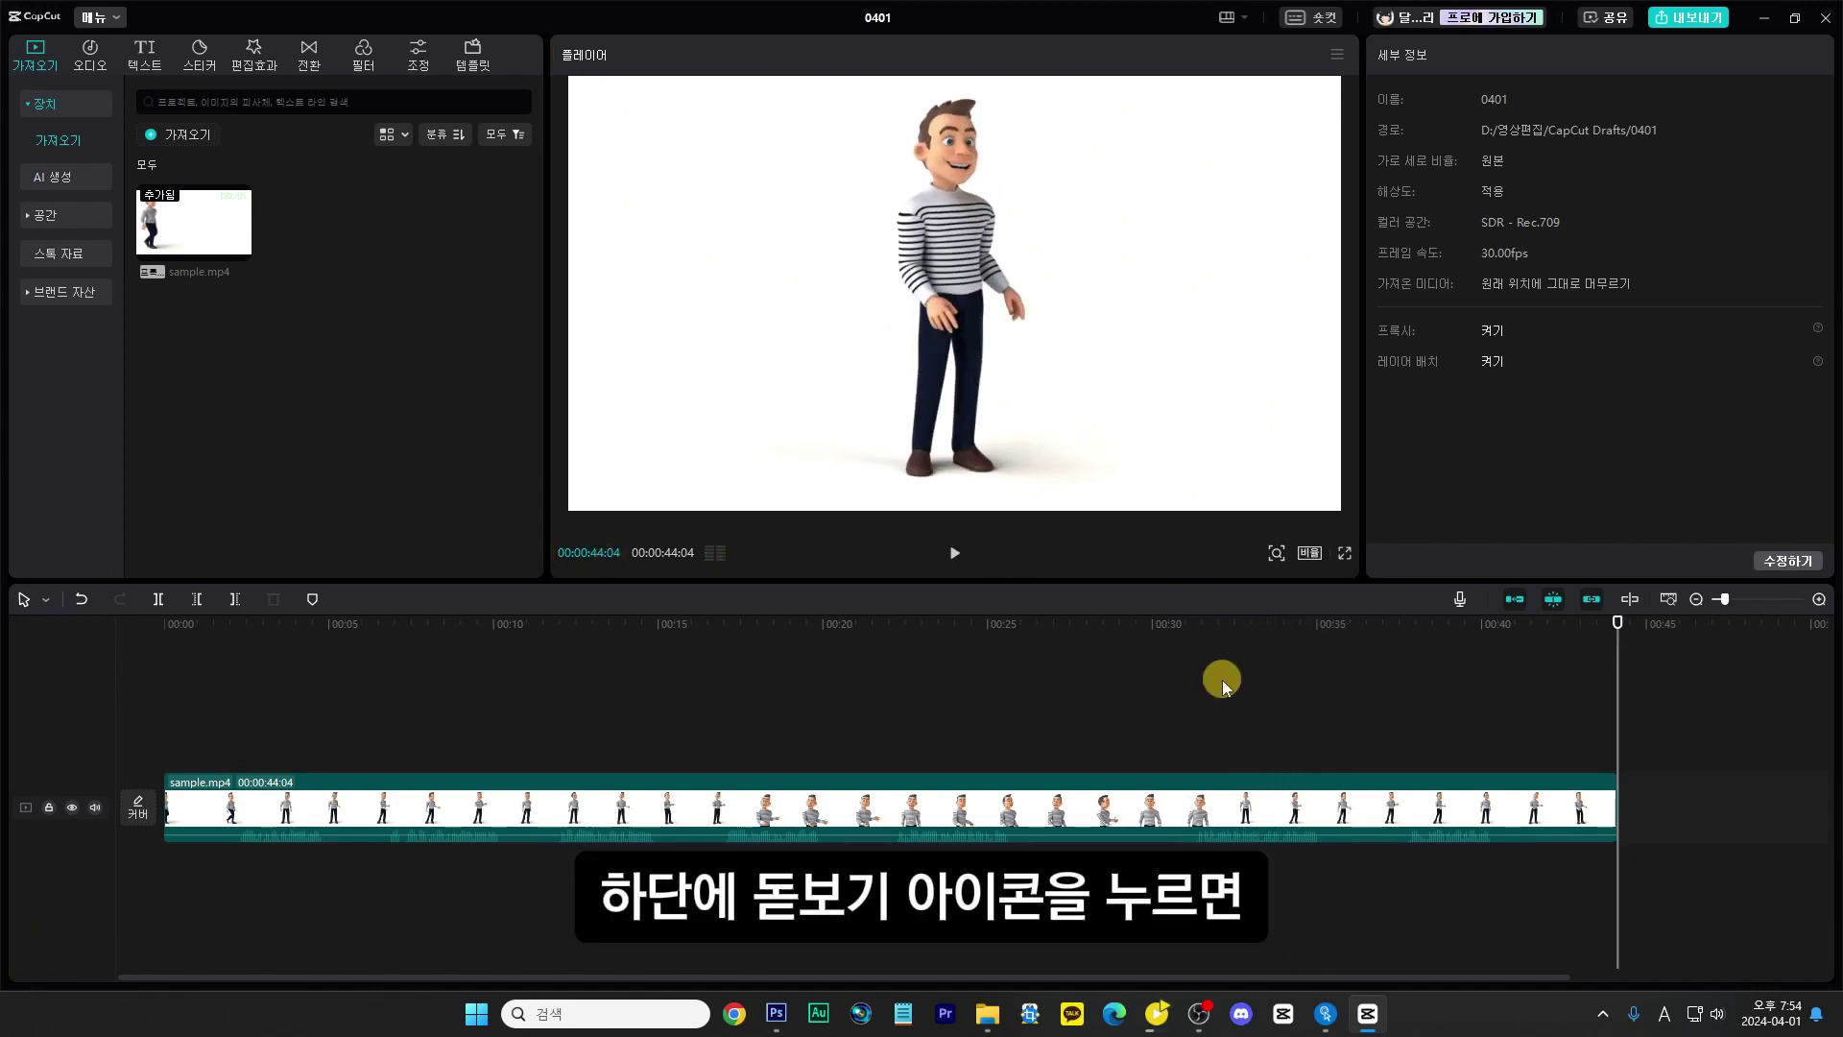
{"action": "left_click", "coordinate": [1278, 557]}
{"action": "mouse_move", "coordinate": [1232, 585]}
{"action": "left_mouse_down"}
{"action": "mouse_move", "coordinate": [1279, 592]}
{"action": "mouse_move", "coordinate": [1234, 596]}
{"action": "left_mouse_up"}
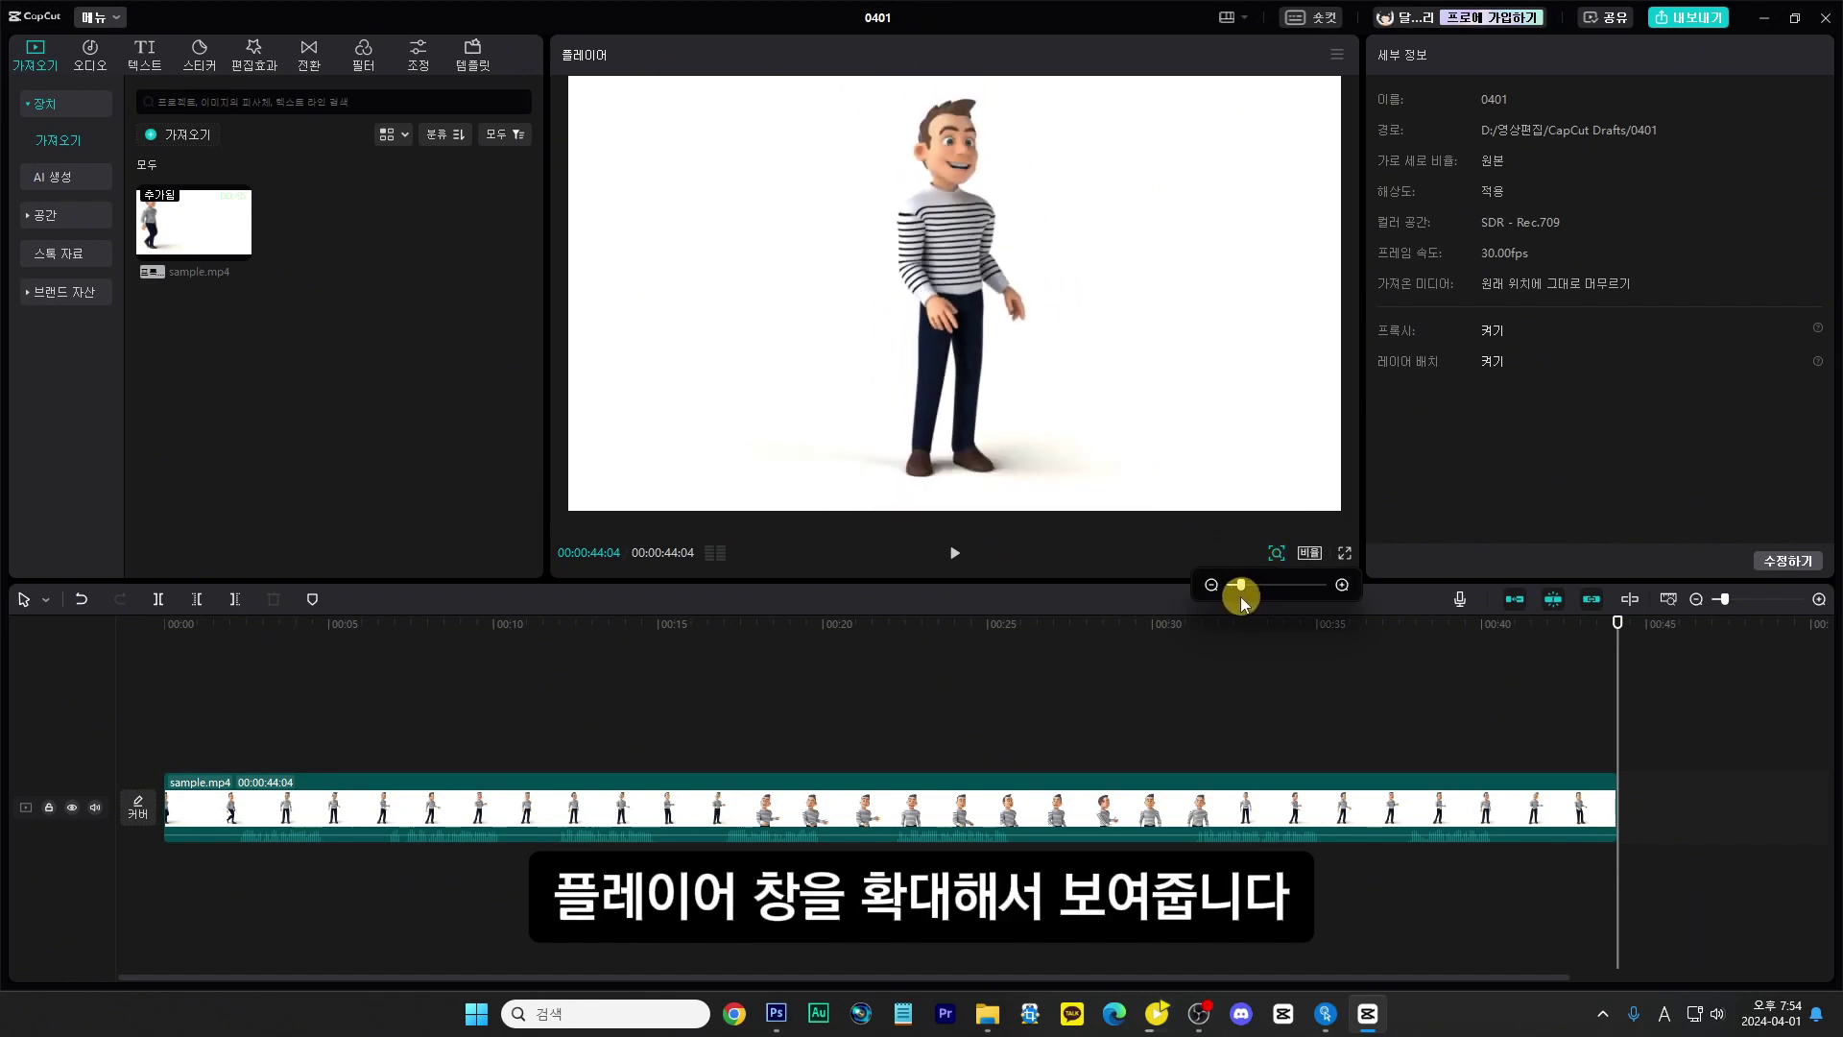
Step: Review the available aspect ratios without changing them, and view the preview in full screen before returning to the editor
{"action": "left_click", "coordinate": [1311, 556]}
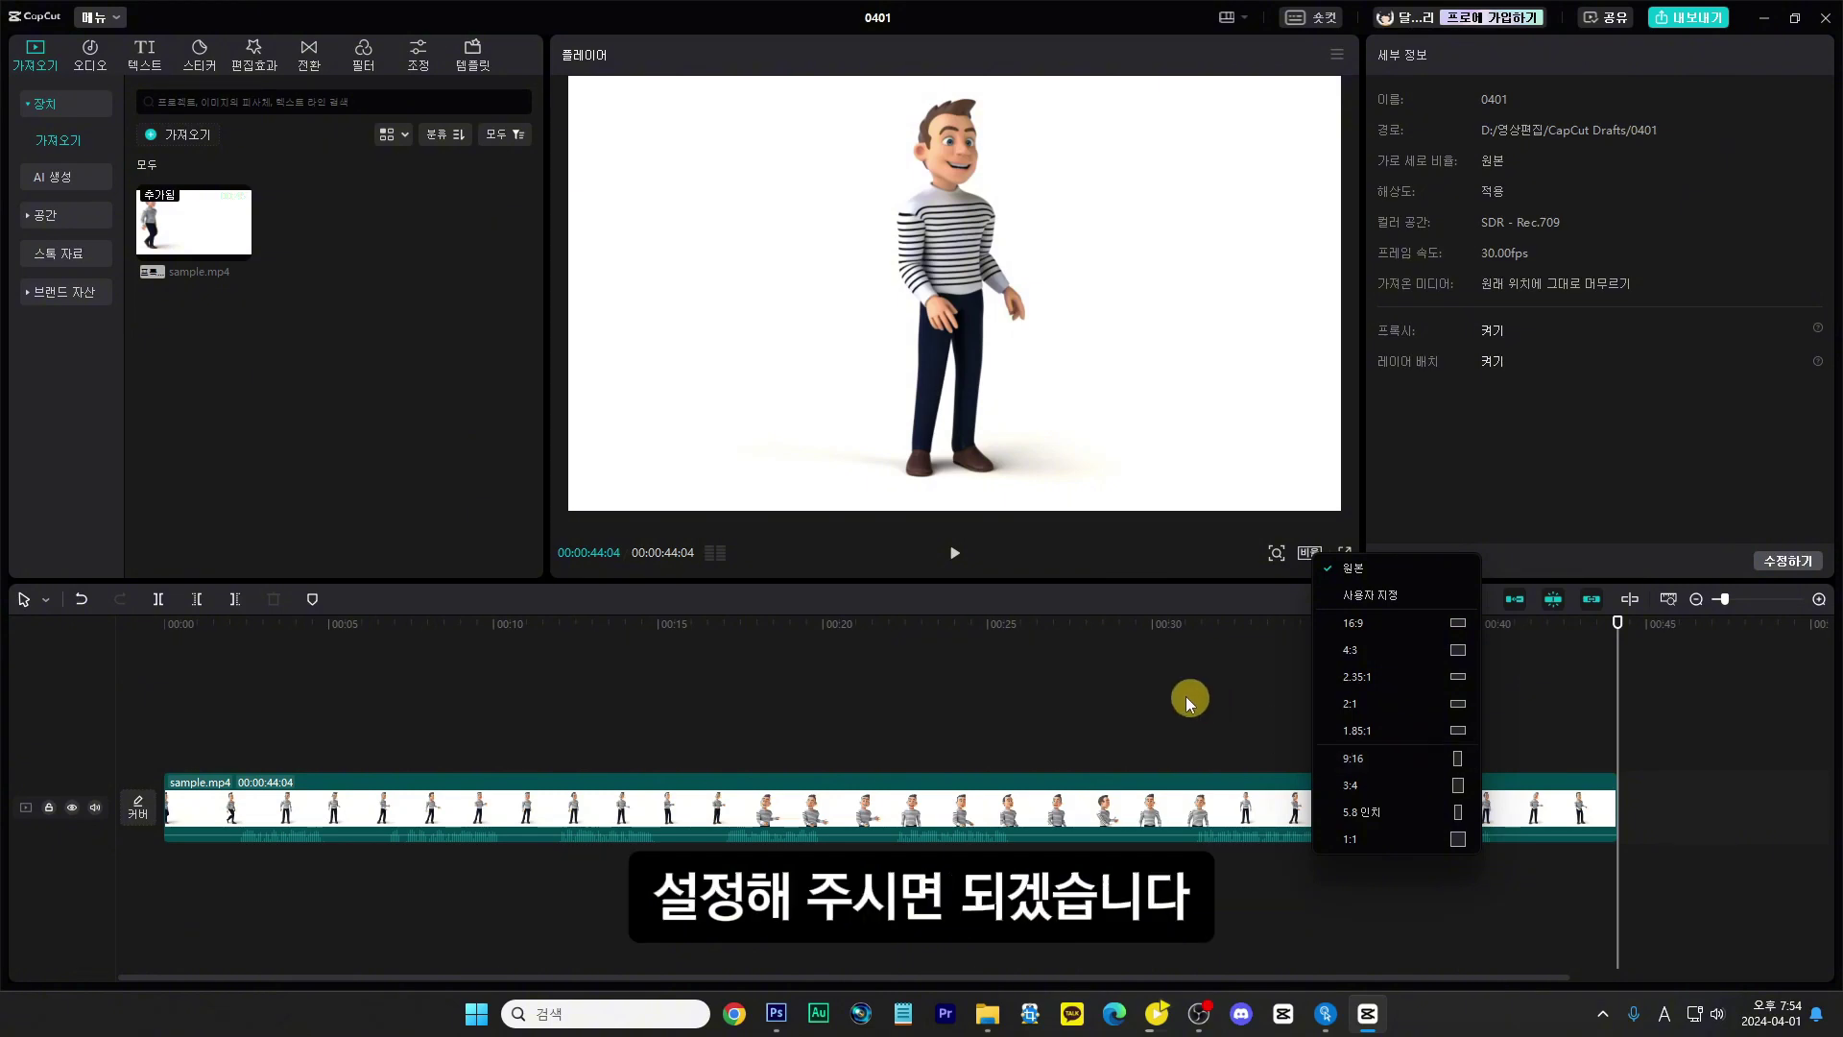
{"action": "left_click", "coordinate": [1204, 637]}
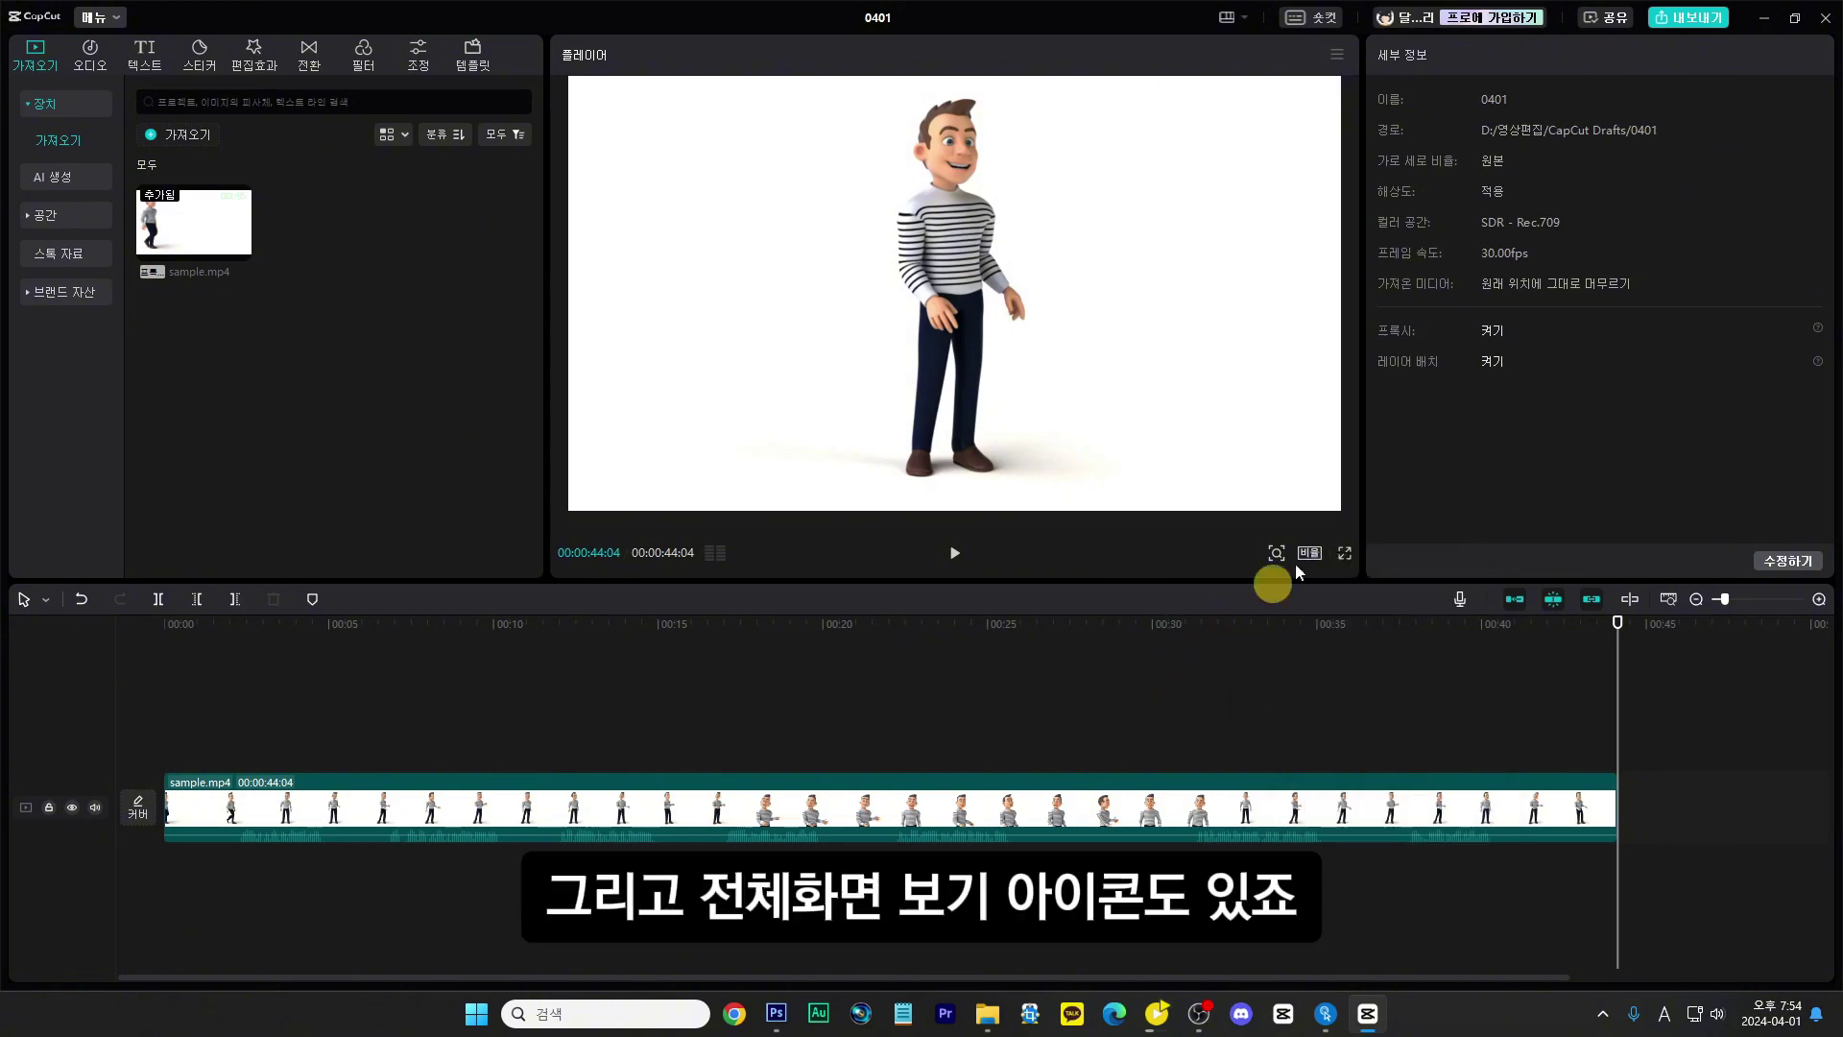
{"action": "left_click", "coordinate": [1345, 554]}
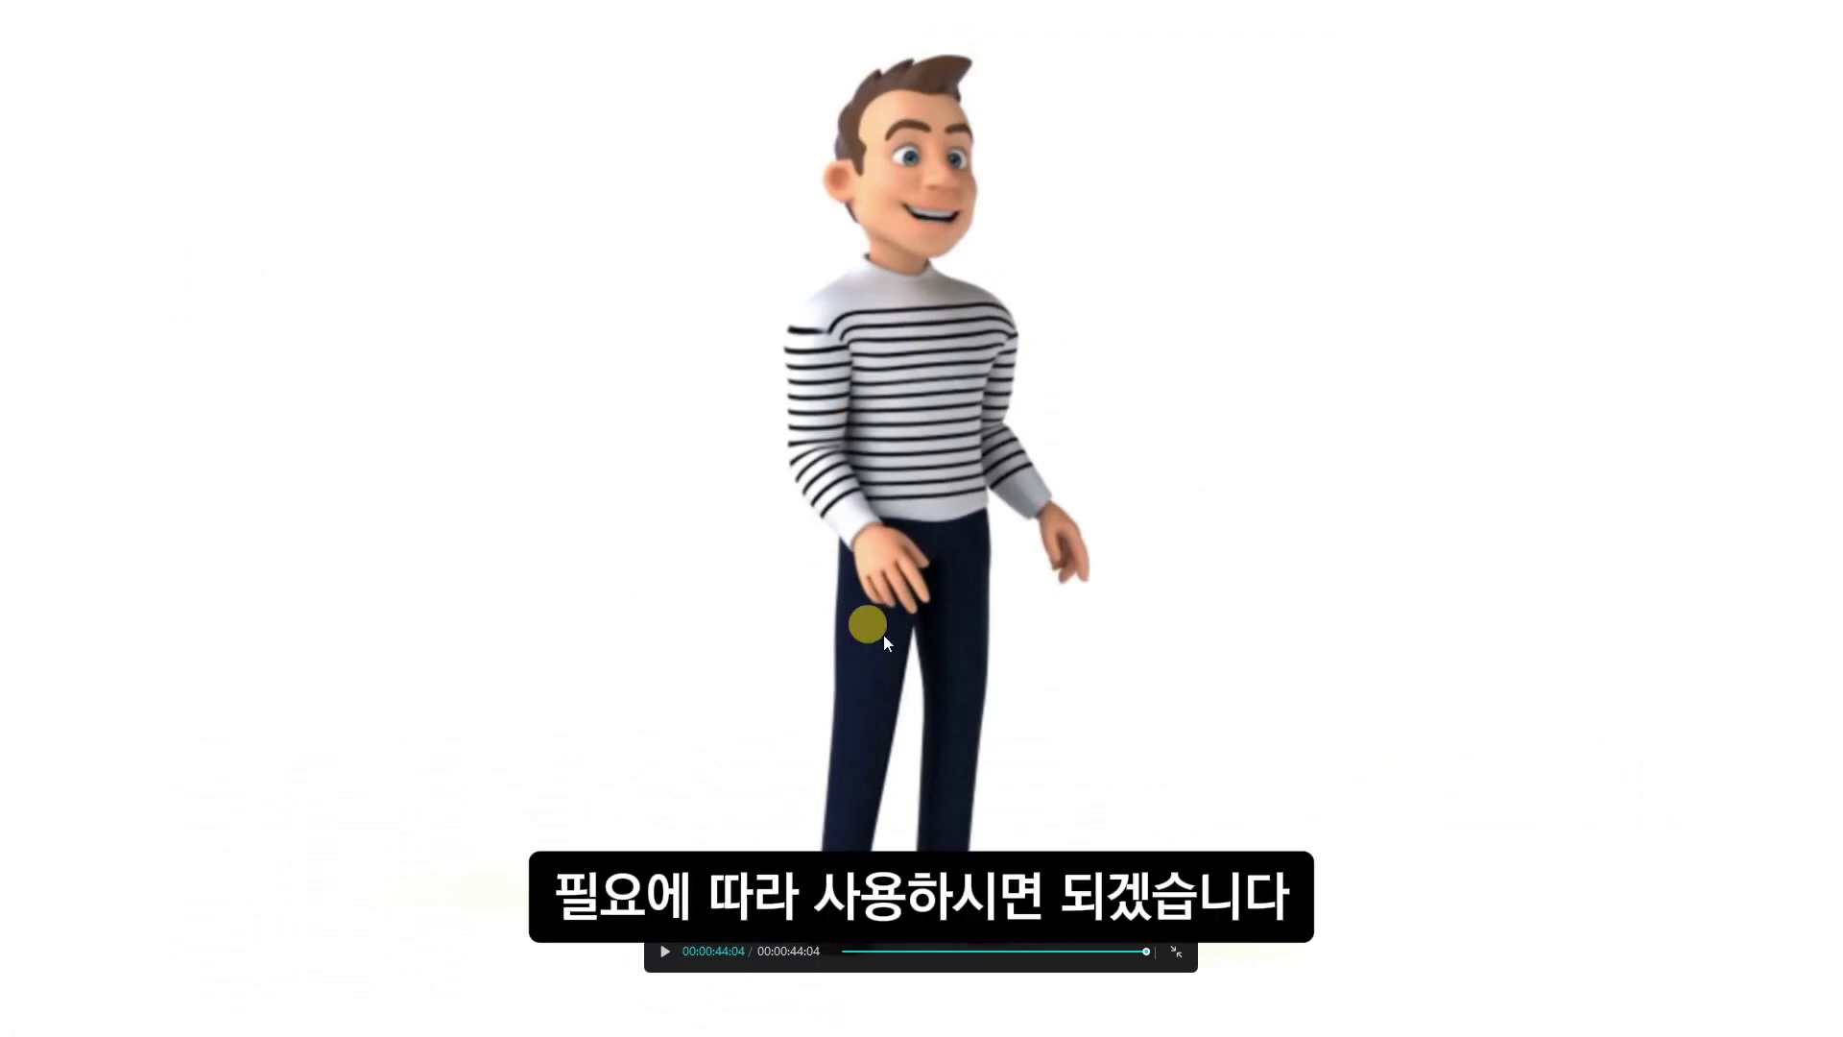
{"action": "key", "text": "Escape"}
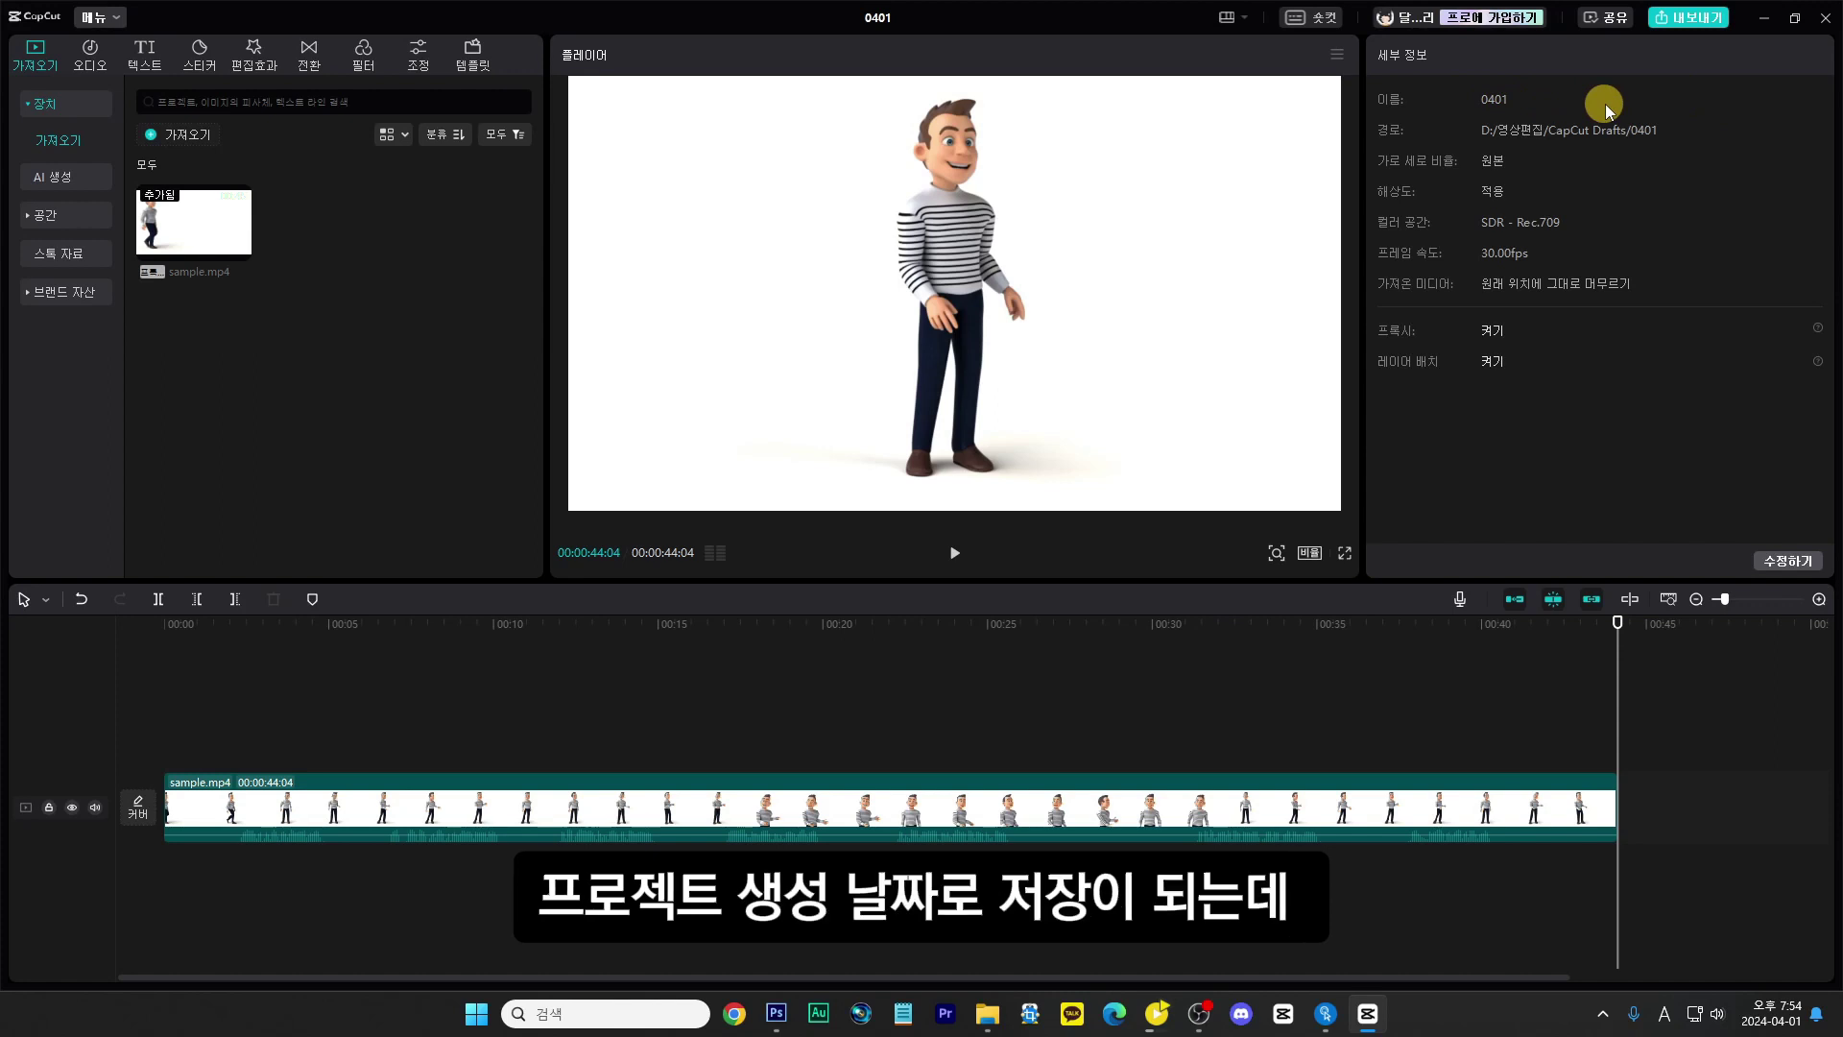
Step: Rename the project to 캡컷사용법_0403 in the project settings and save
{"action": "left_click", "coordinate": [1789, 562]}
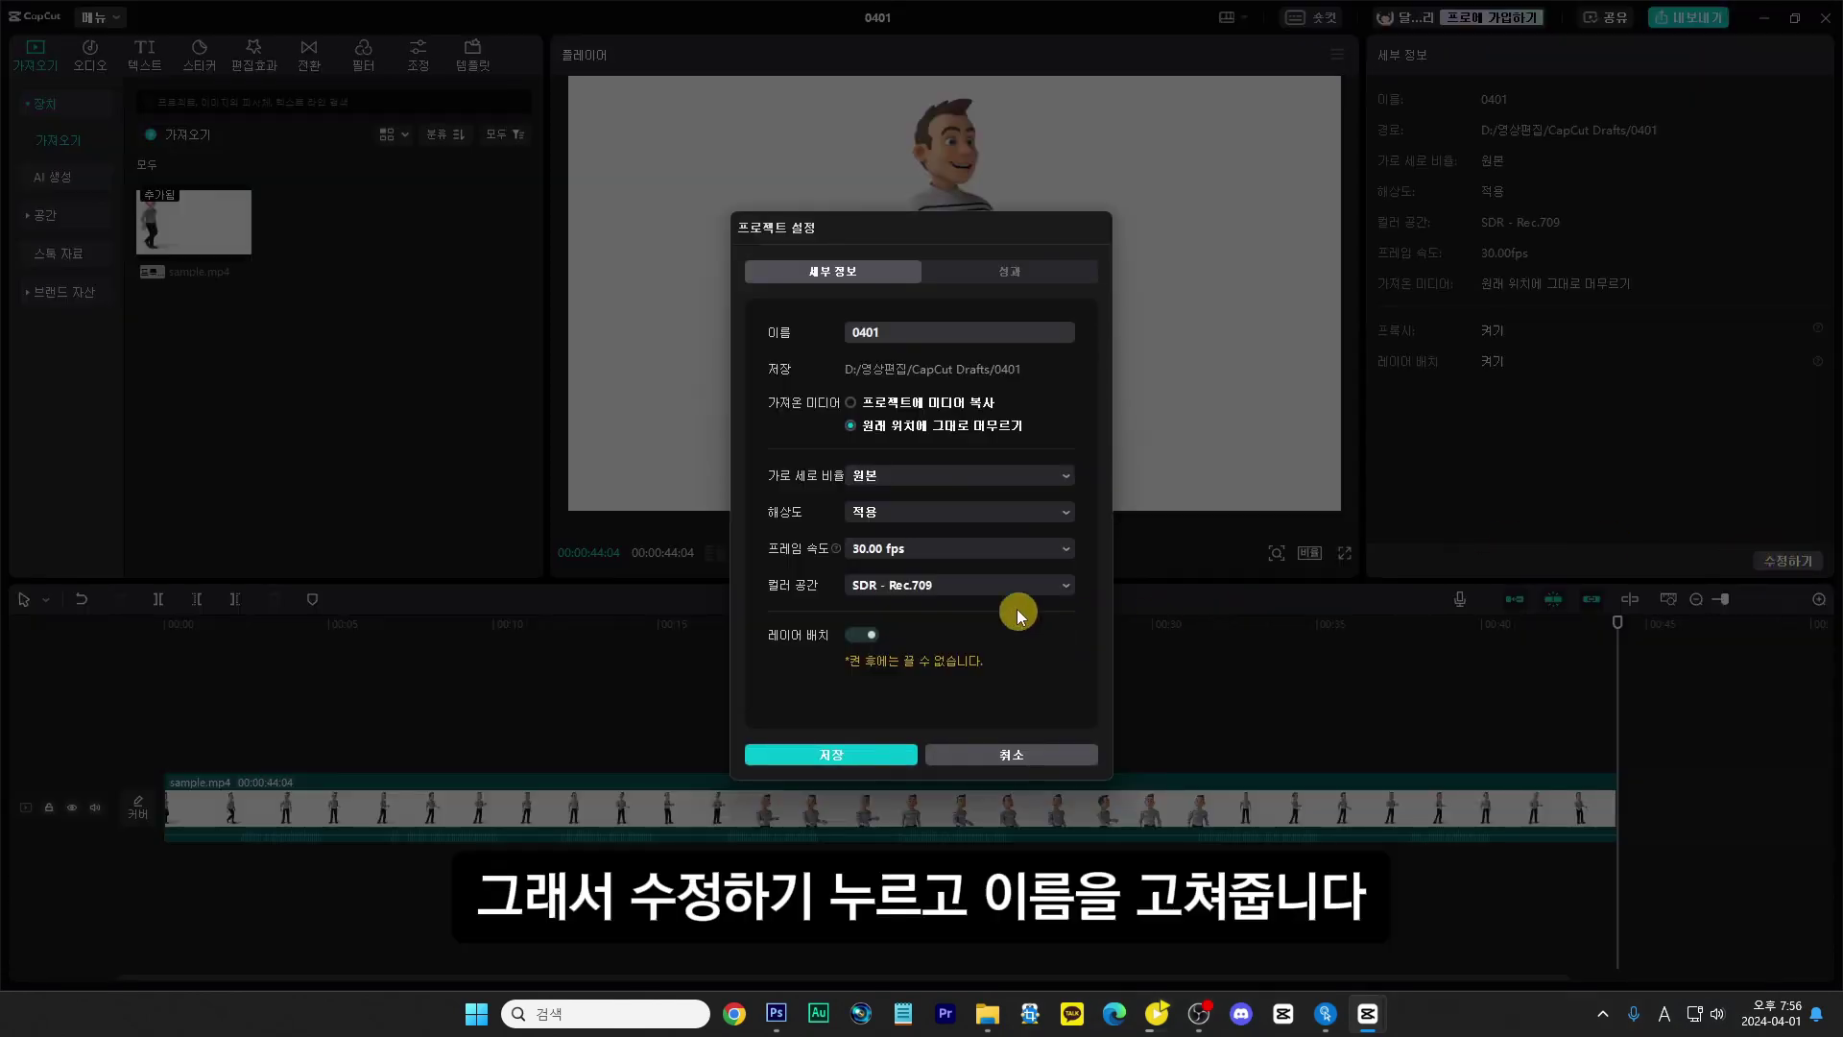
{"action": "left_click_drag", "start_coordinate": [894, 331], "coordinate": [822, 338]}
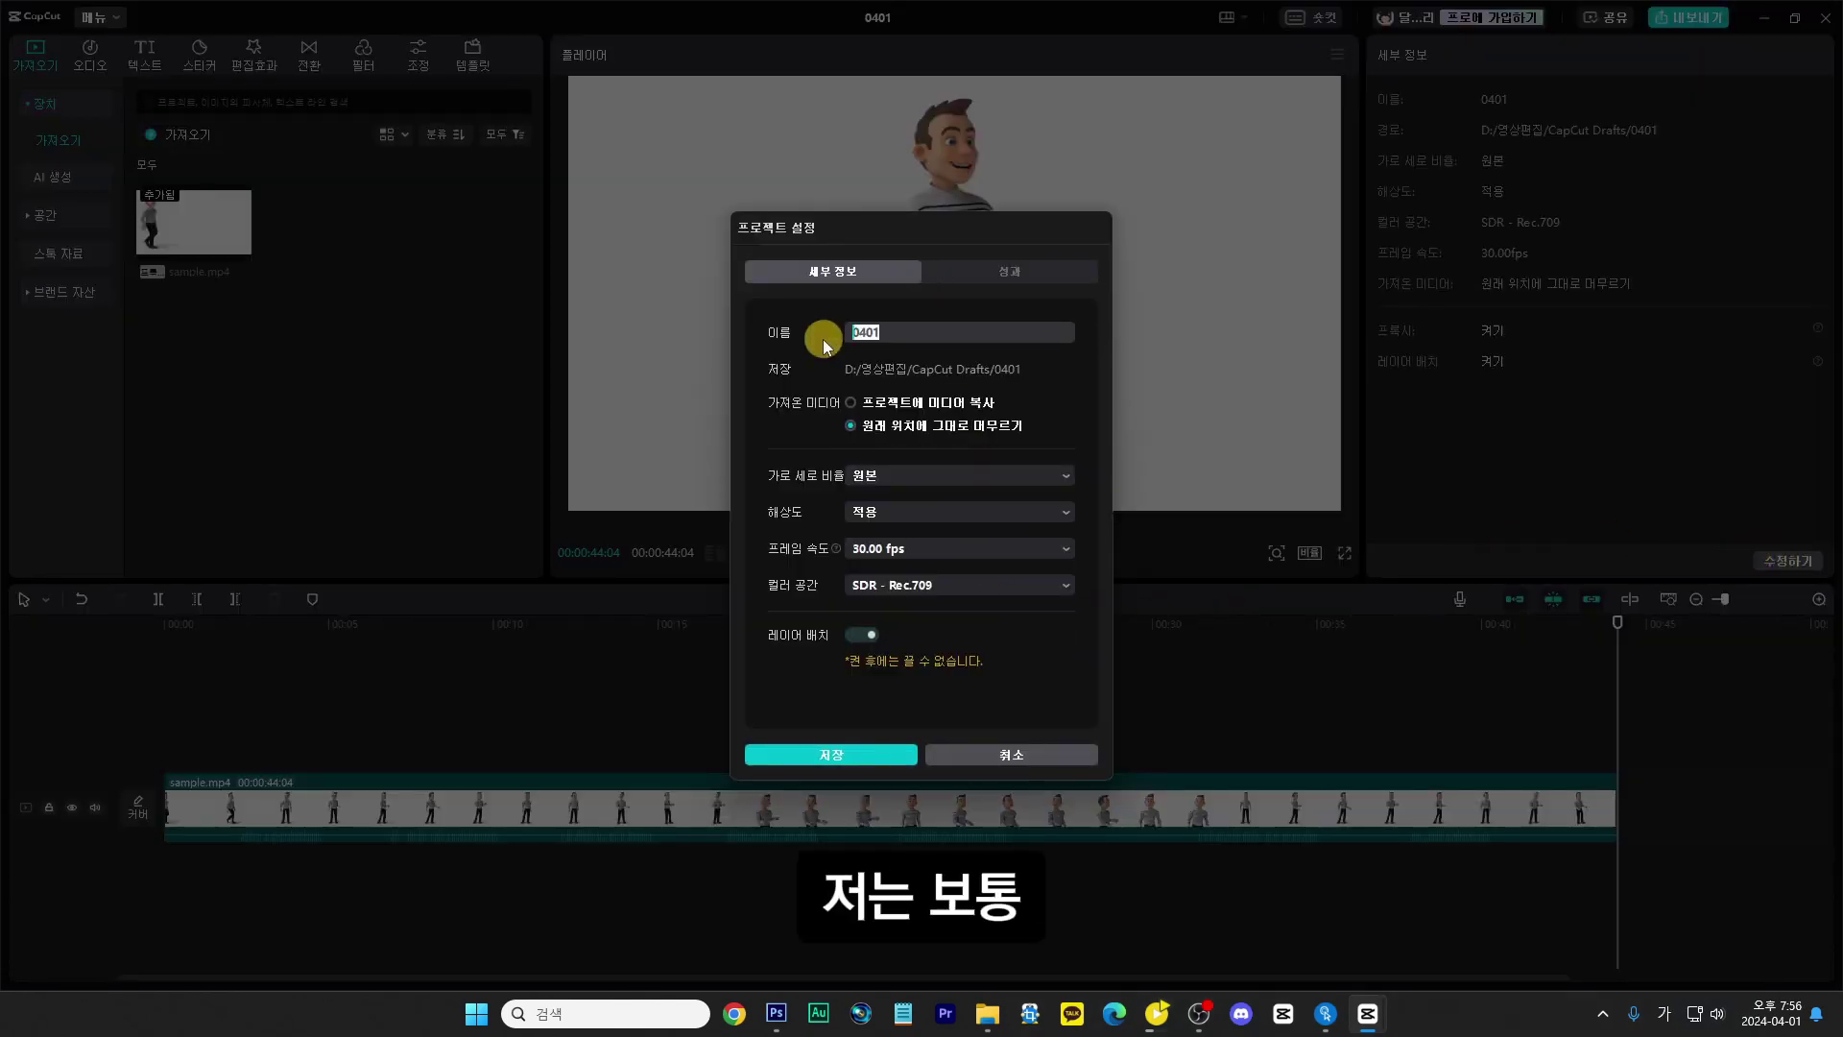
{"action": "type", "text": "캡커"}
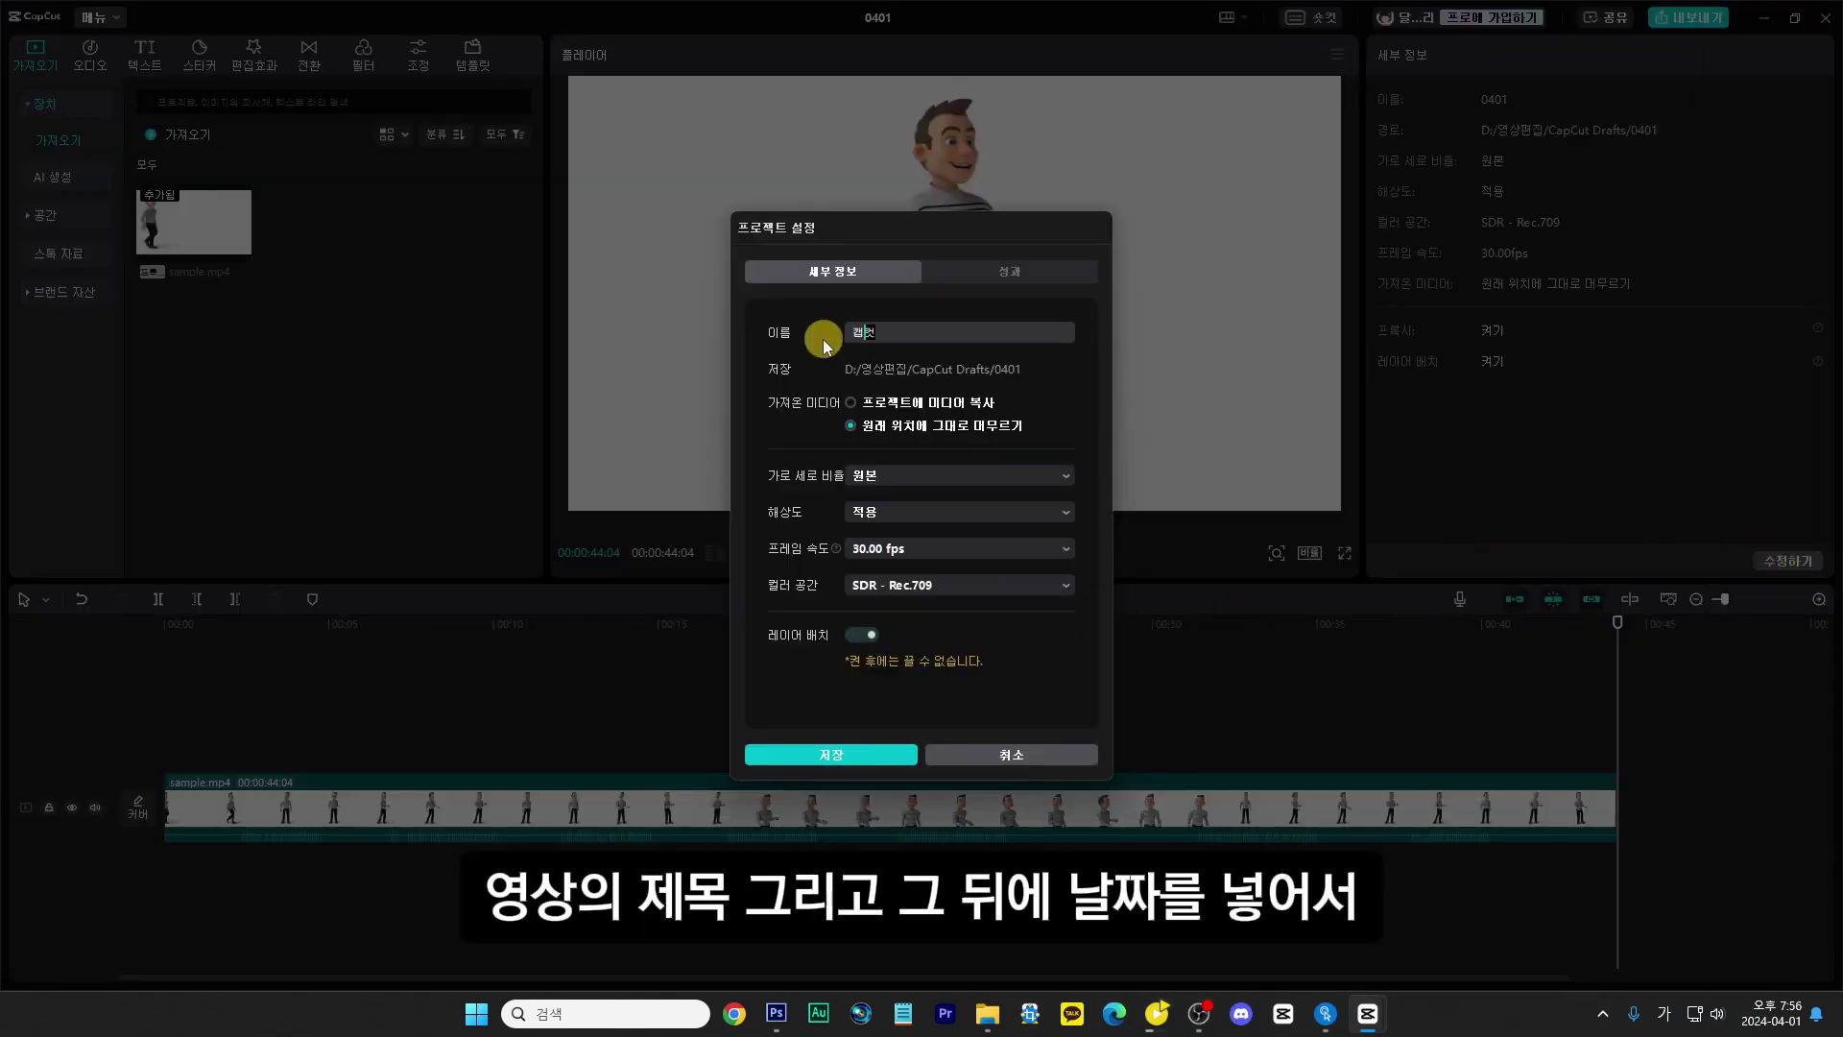
{"action": "type", "text": "사용법_0403"}
{"action": "left_click", "coordinate": [833, 754]}
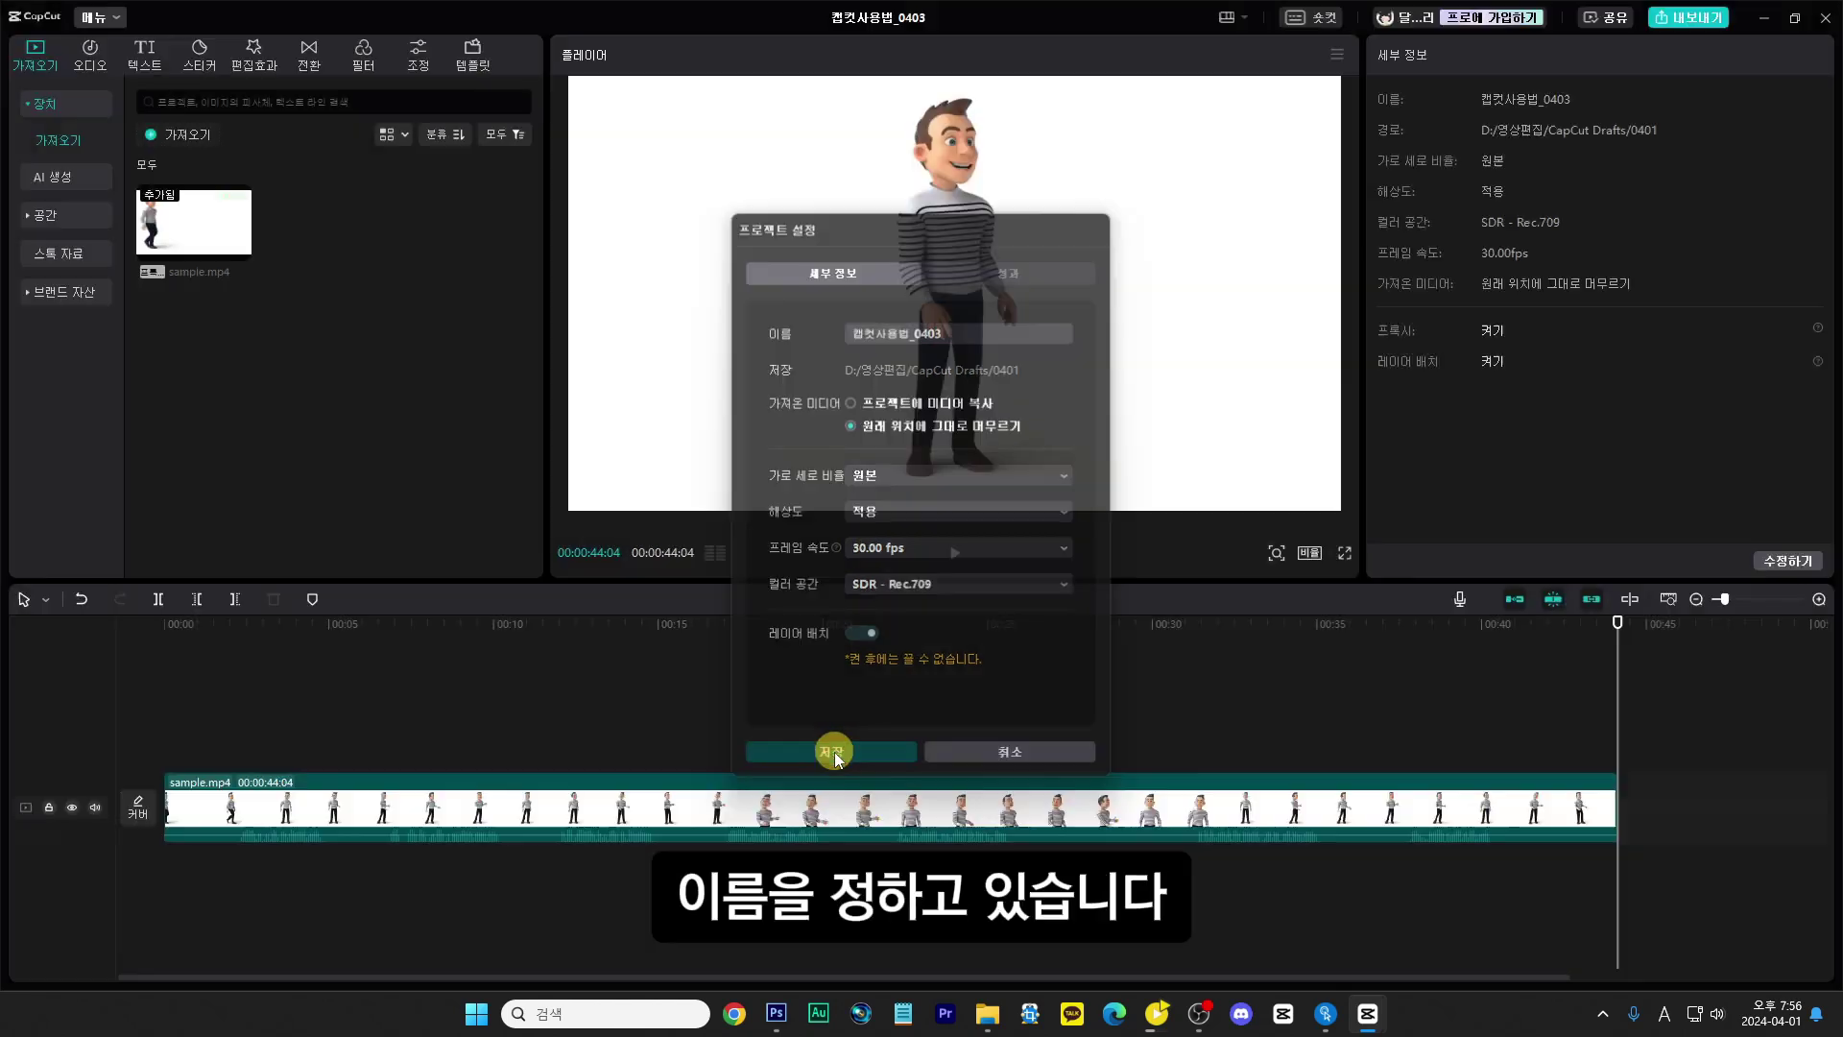
Step: Select the sample.mp4 clip at about 31 seconds and look through the player, basic and other keyboard shortcut lists
{"action": "left_click", "coordinate": [1190, 797]}
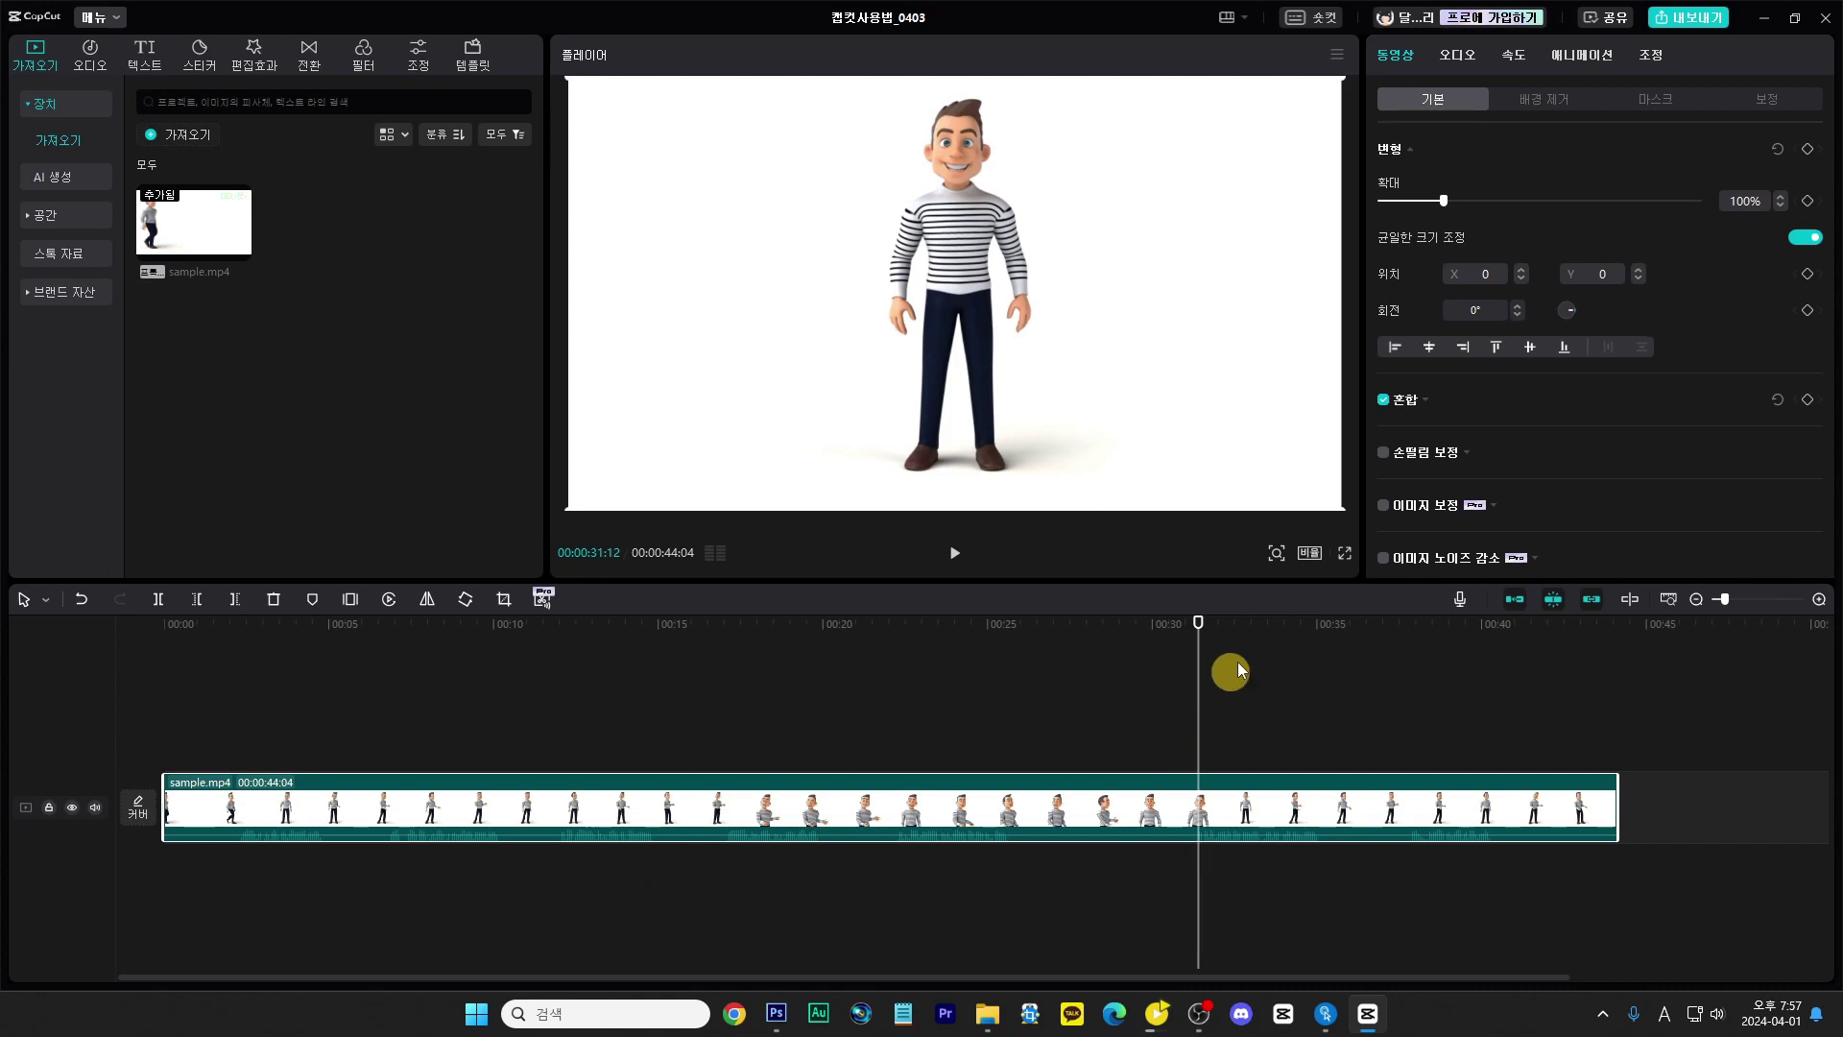
{"action": "left_click", "coordinate": [1325, 18]}
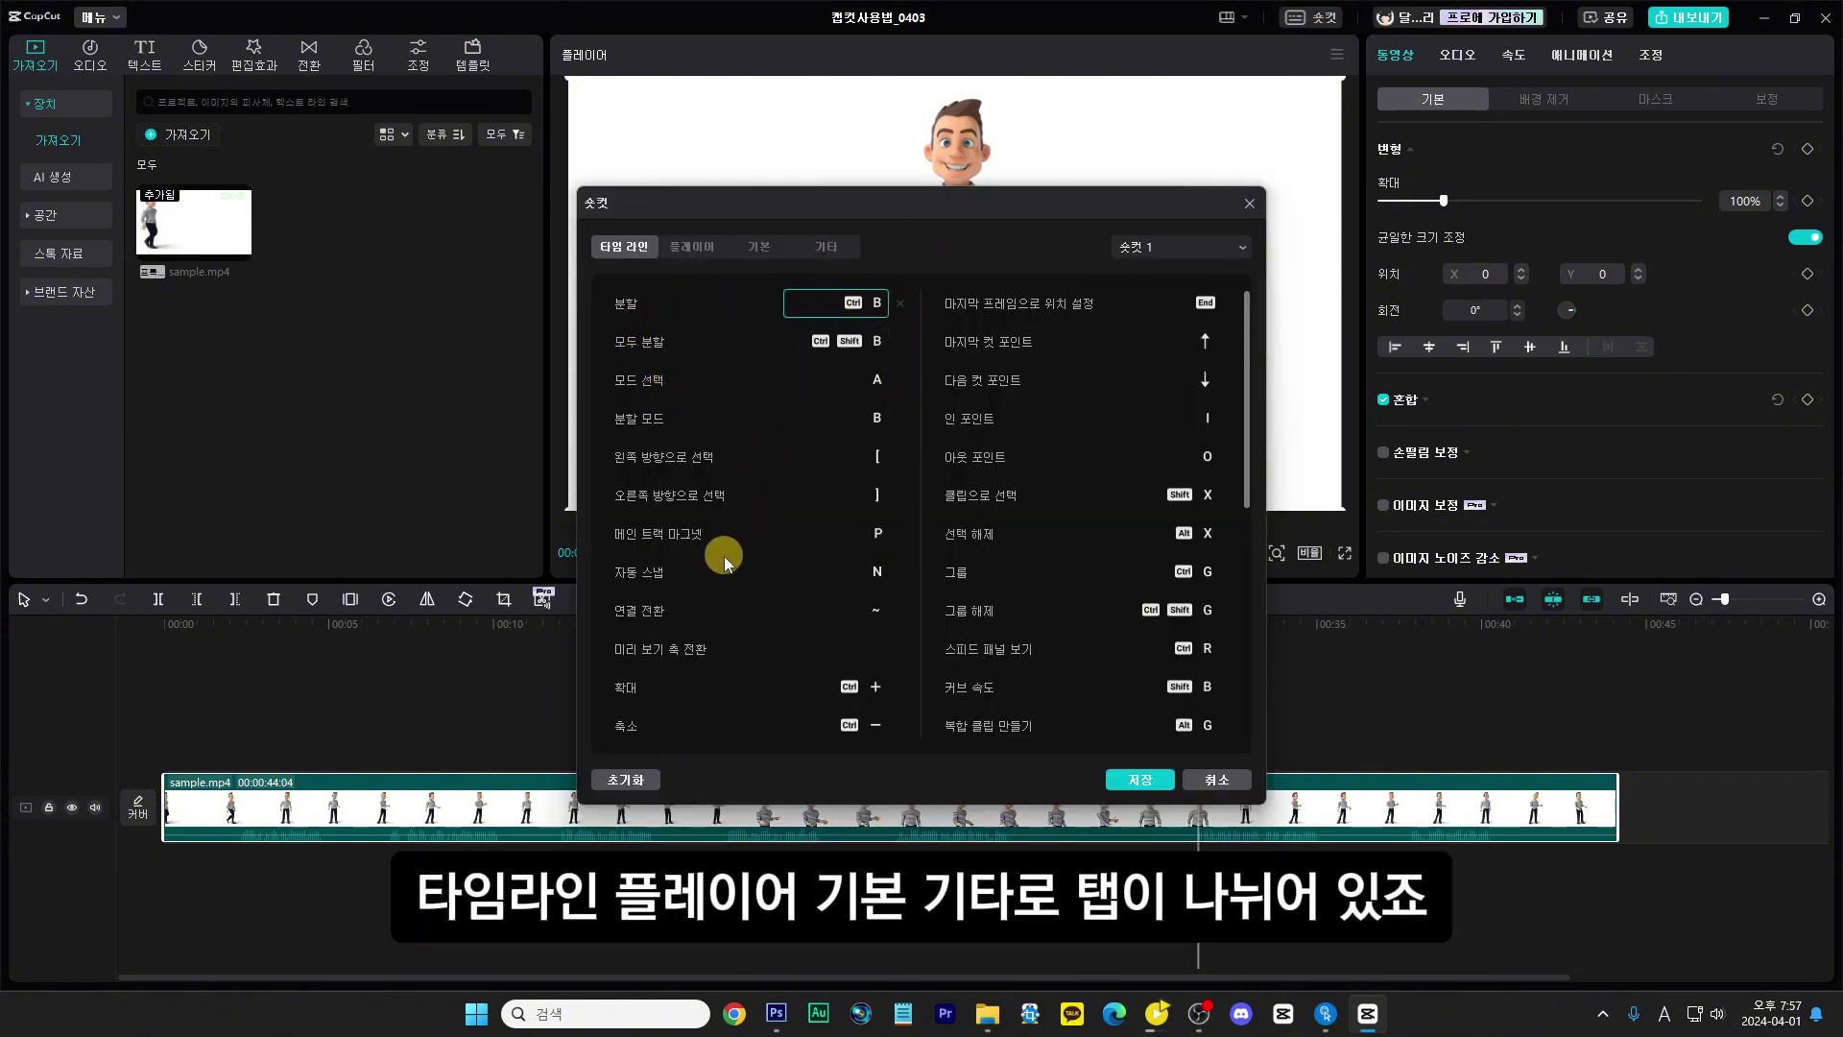
{"action": "left_click", "coordinate": [697, 247]}
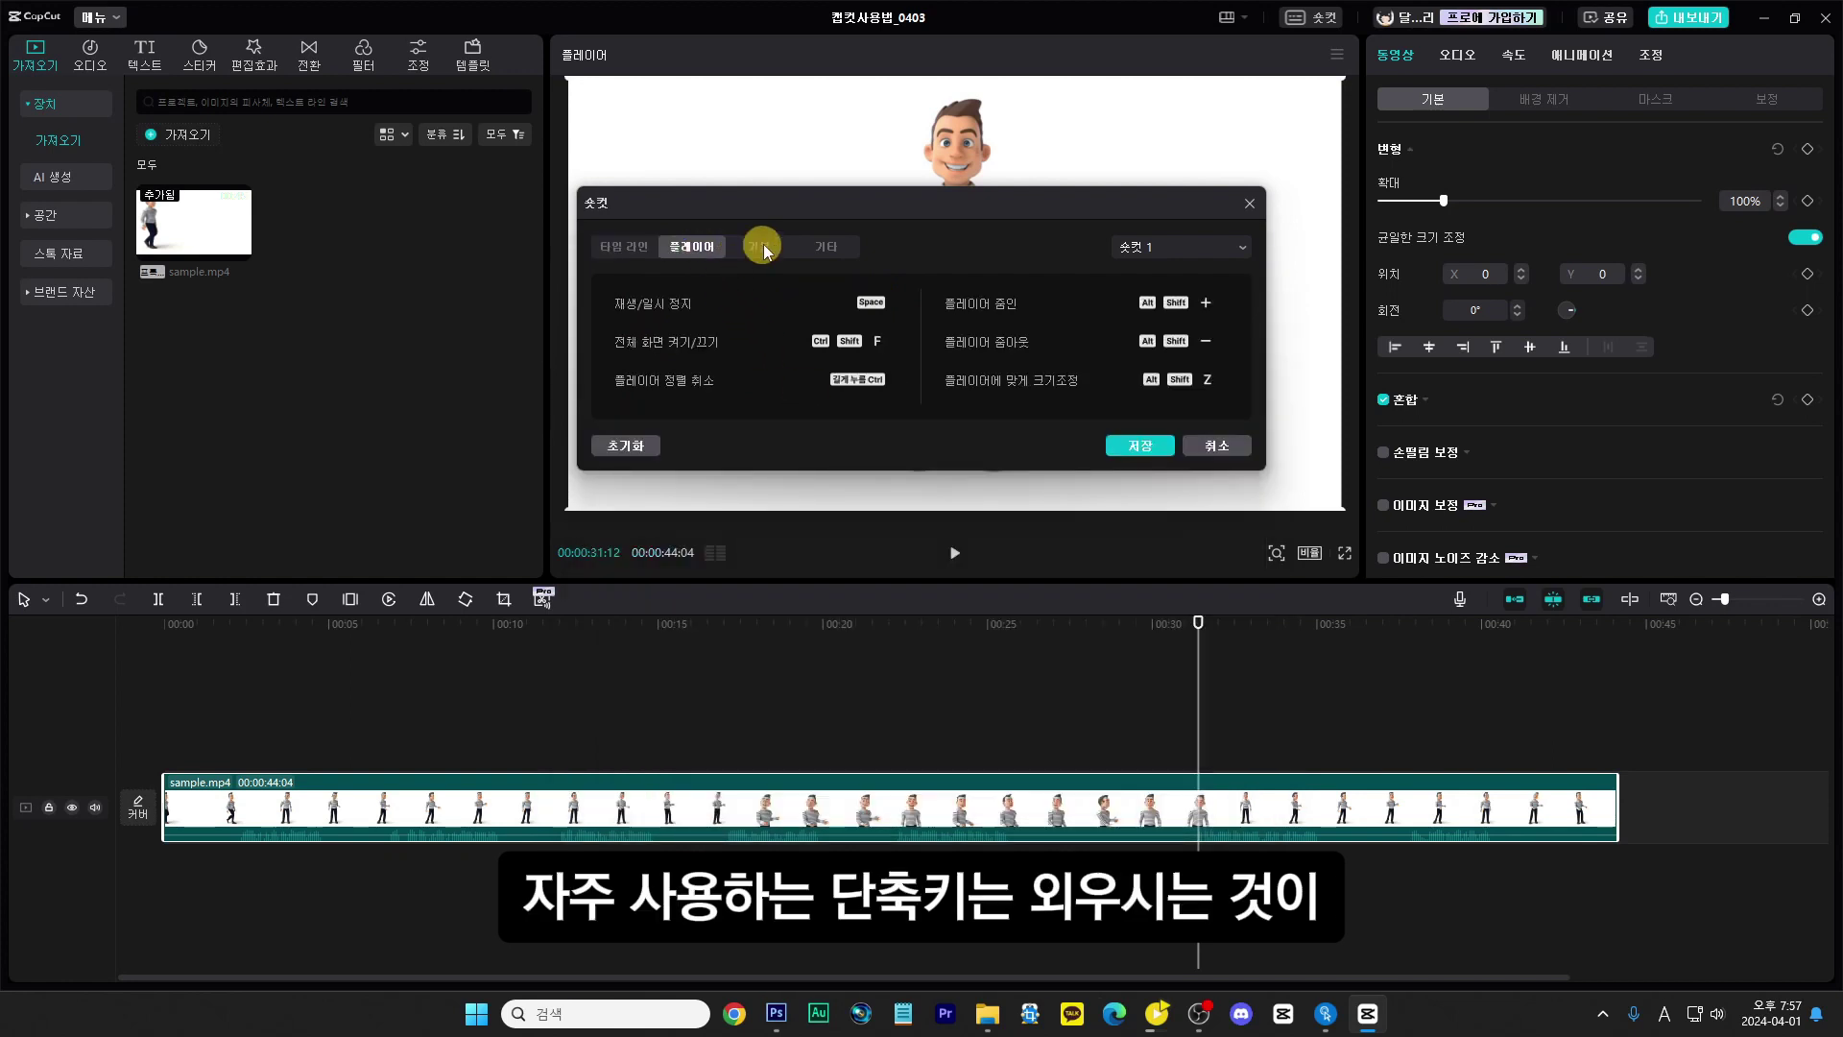
{"action": "left_click", "coordinate": [761, 247]}
{"action": "left_click", "coordinate": [839, 245]}
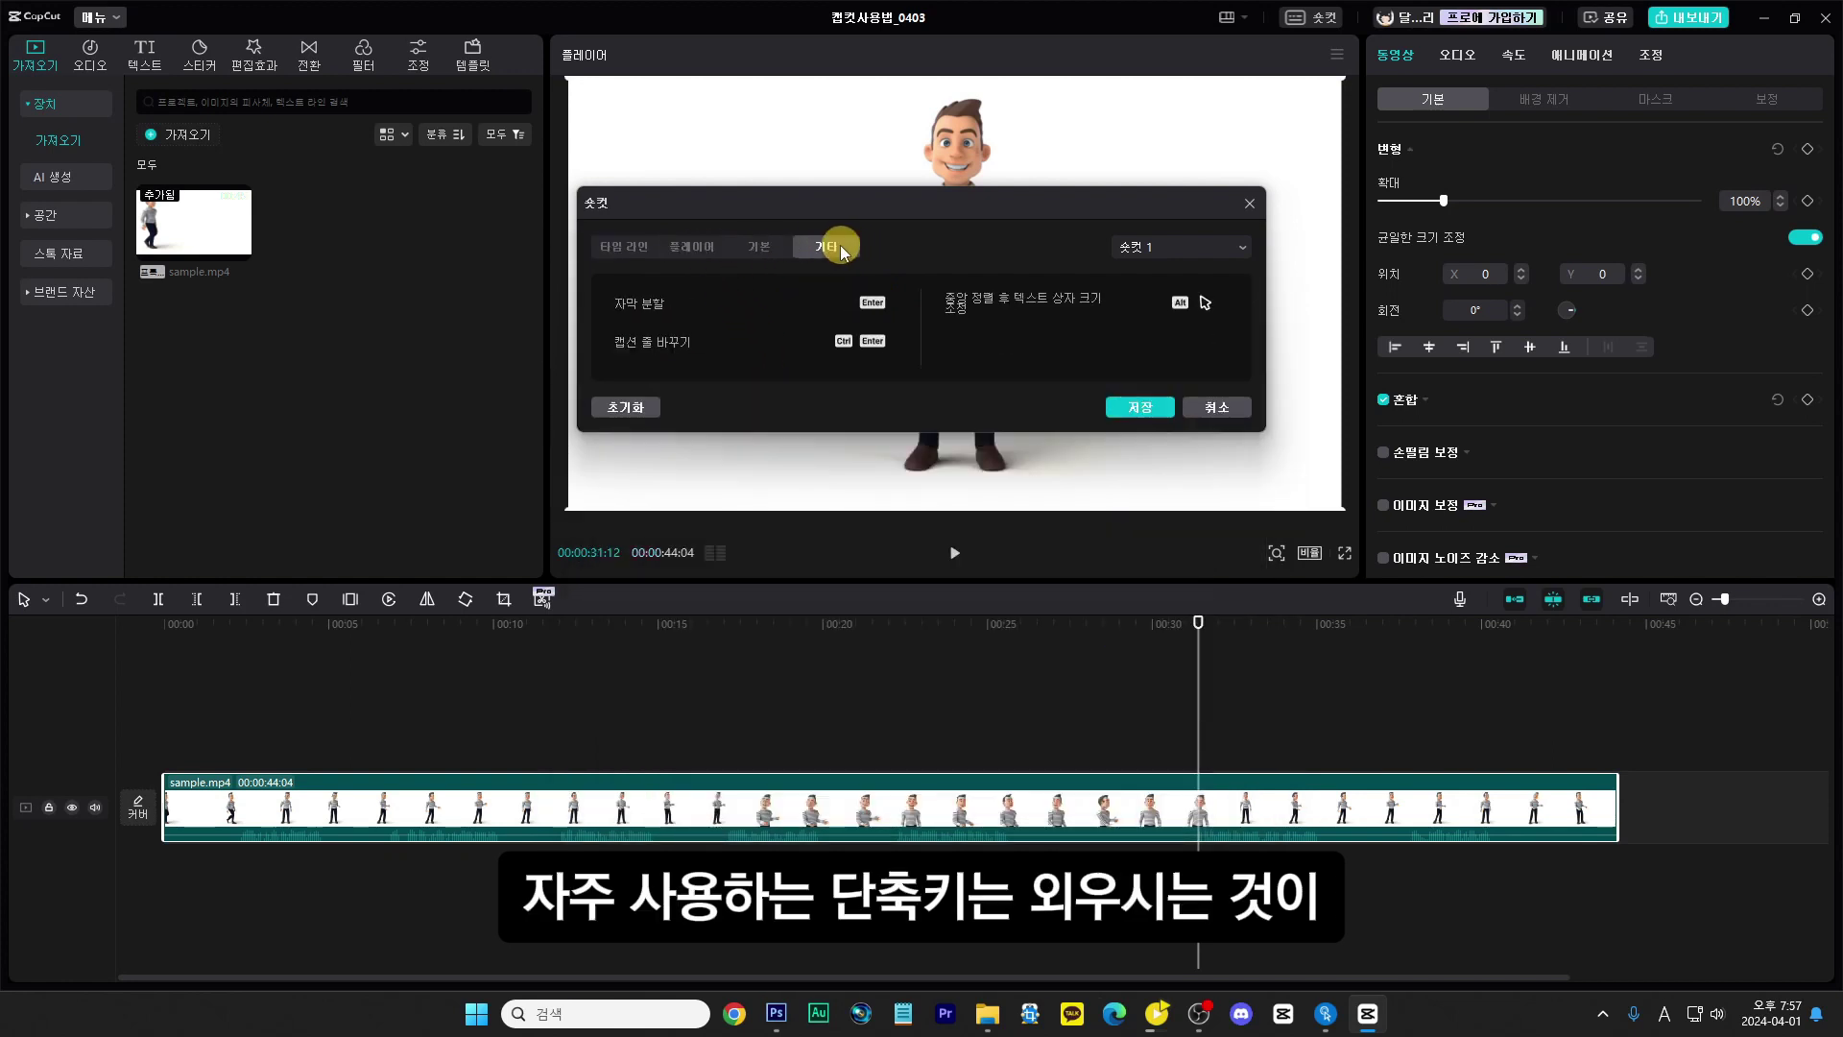
Step: Change the split shortcut to S, save it, and test it by splitting the sample.mp4 clip at 00:00:31:12
{"action": "left_click", "coordinate": [634, 248]}
{"action": "left_click", "coordinate": [868, 306]}
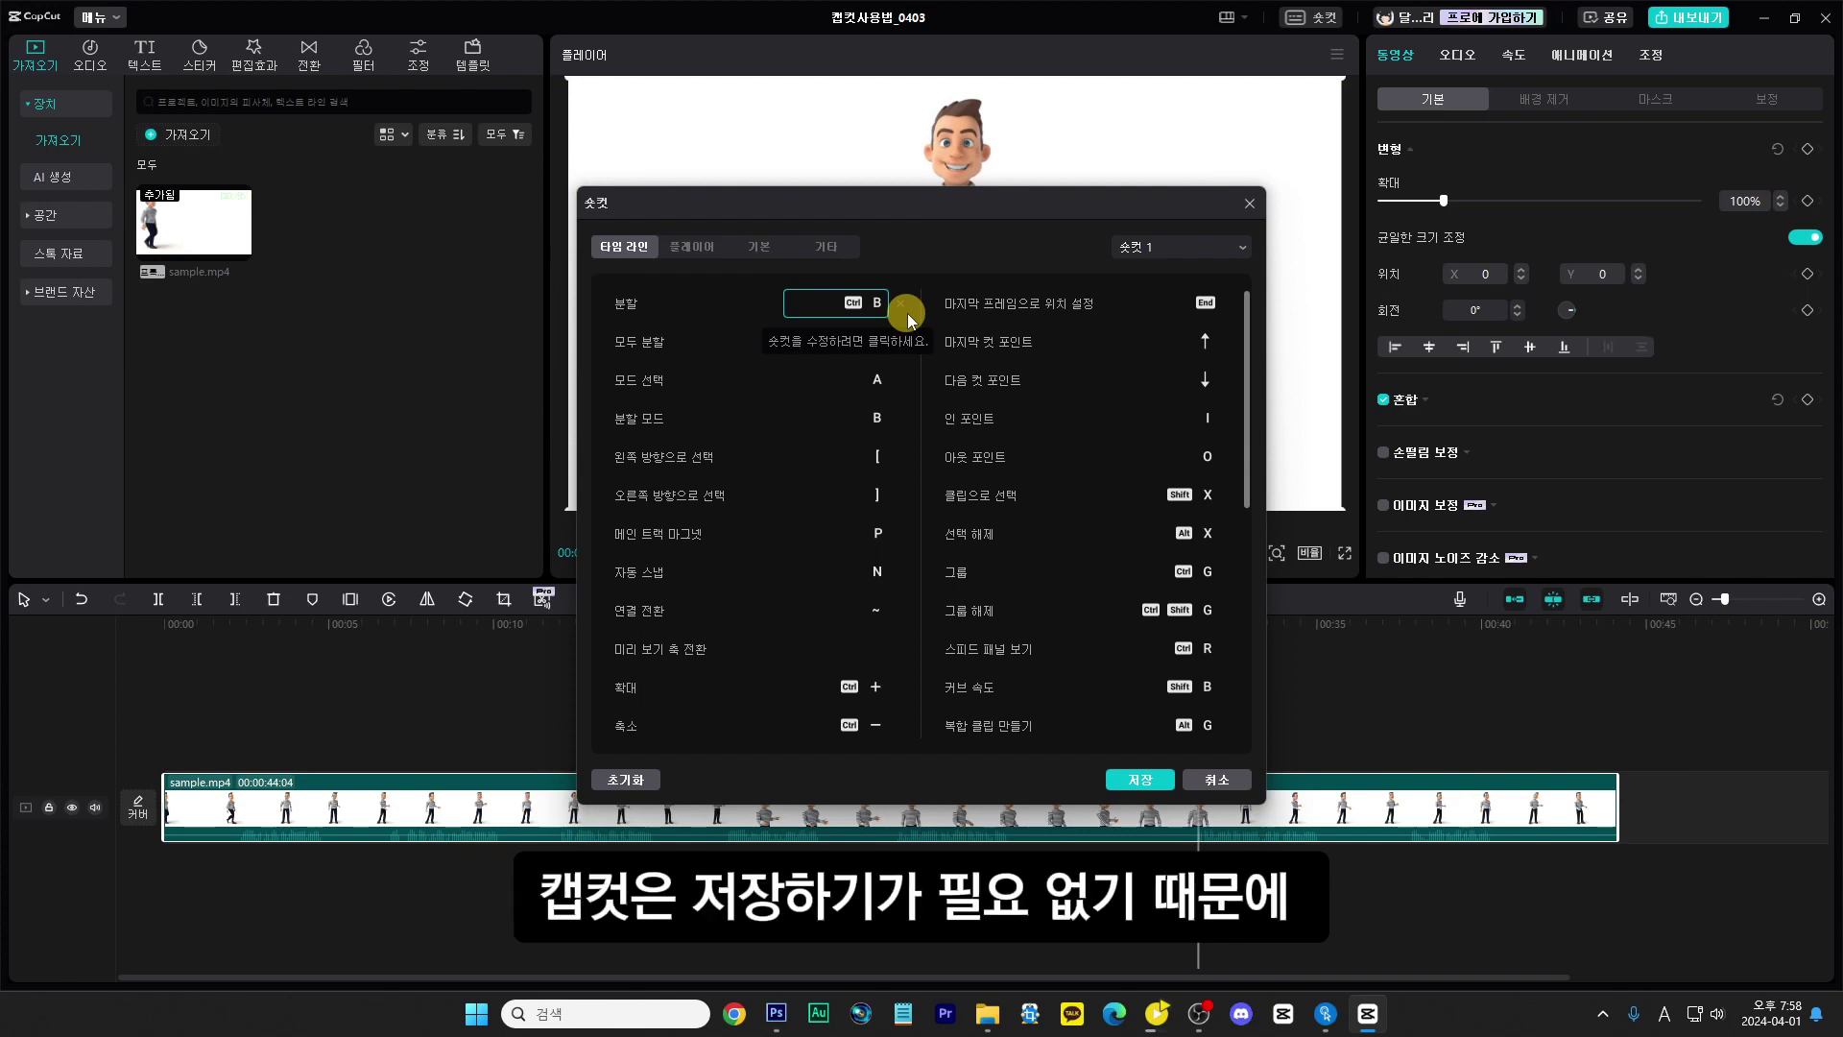
{"action": "key", "text": "s"}
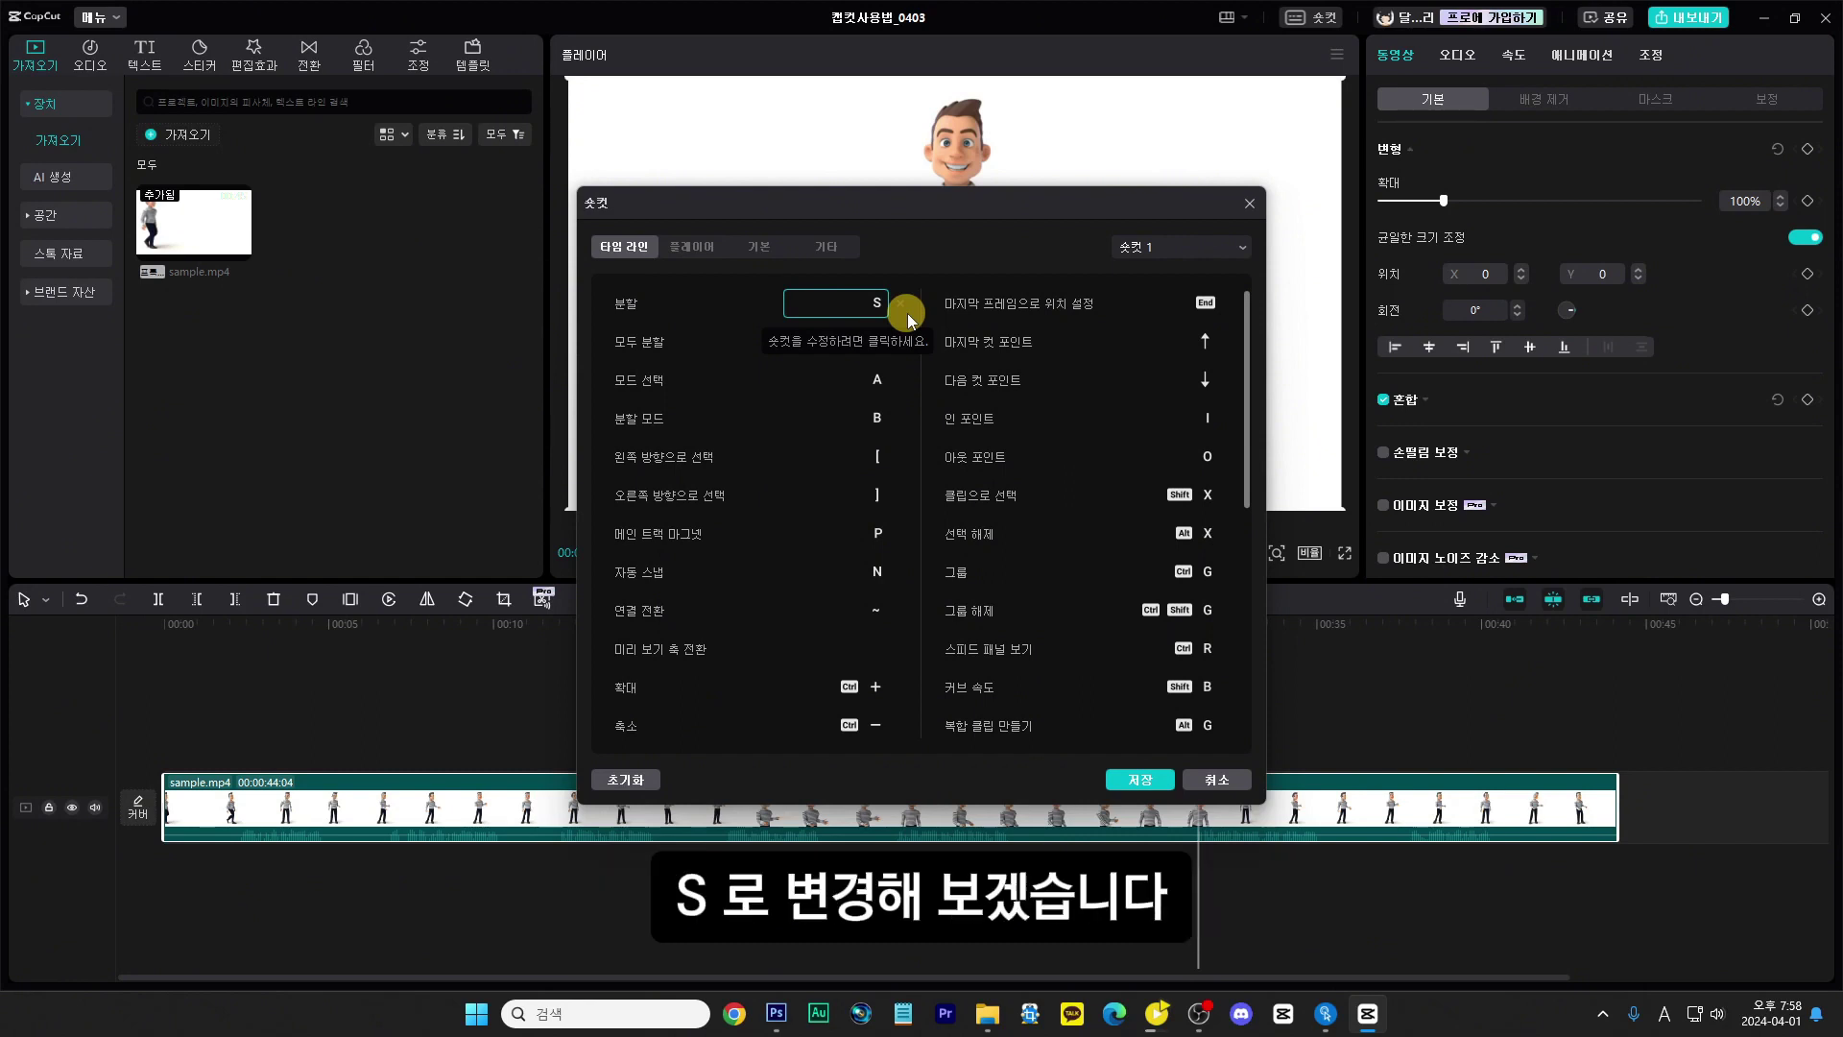
{"action": "left_click", "coordinate": [1134, 778]}
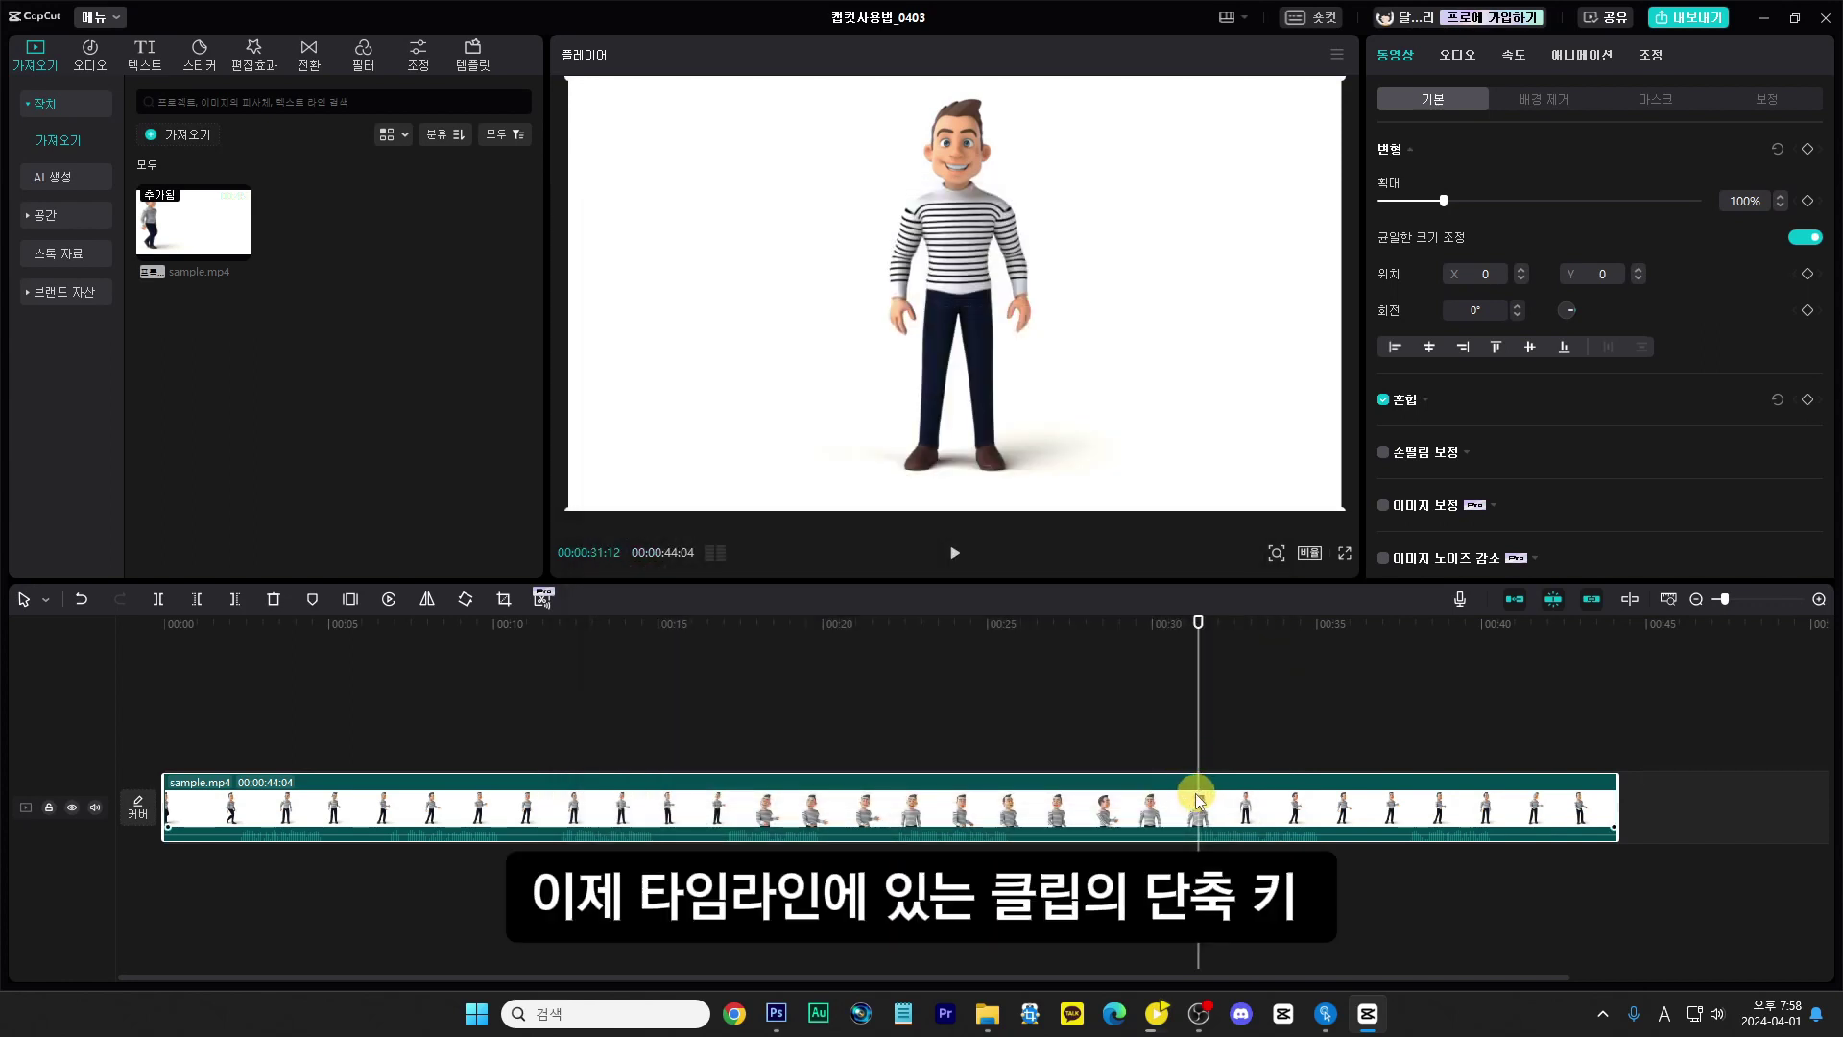
{"action": "key", "text": "s"}
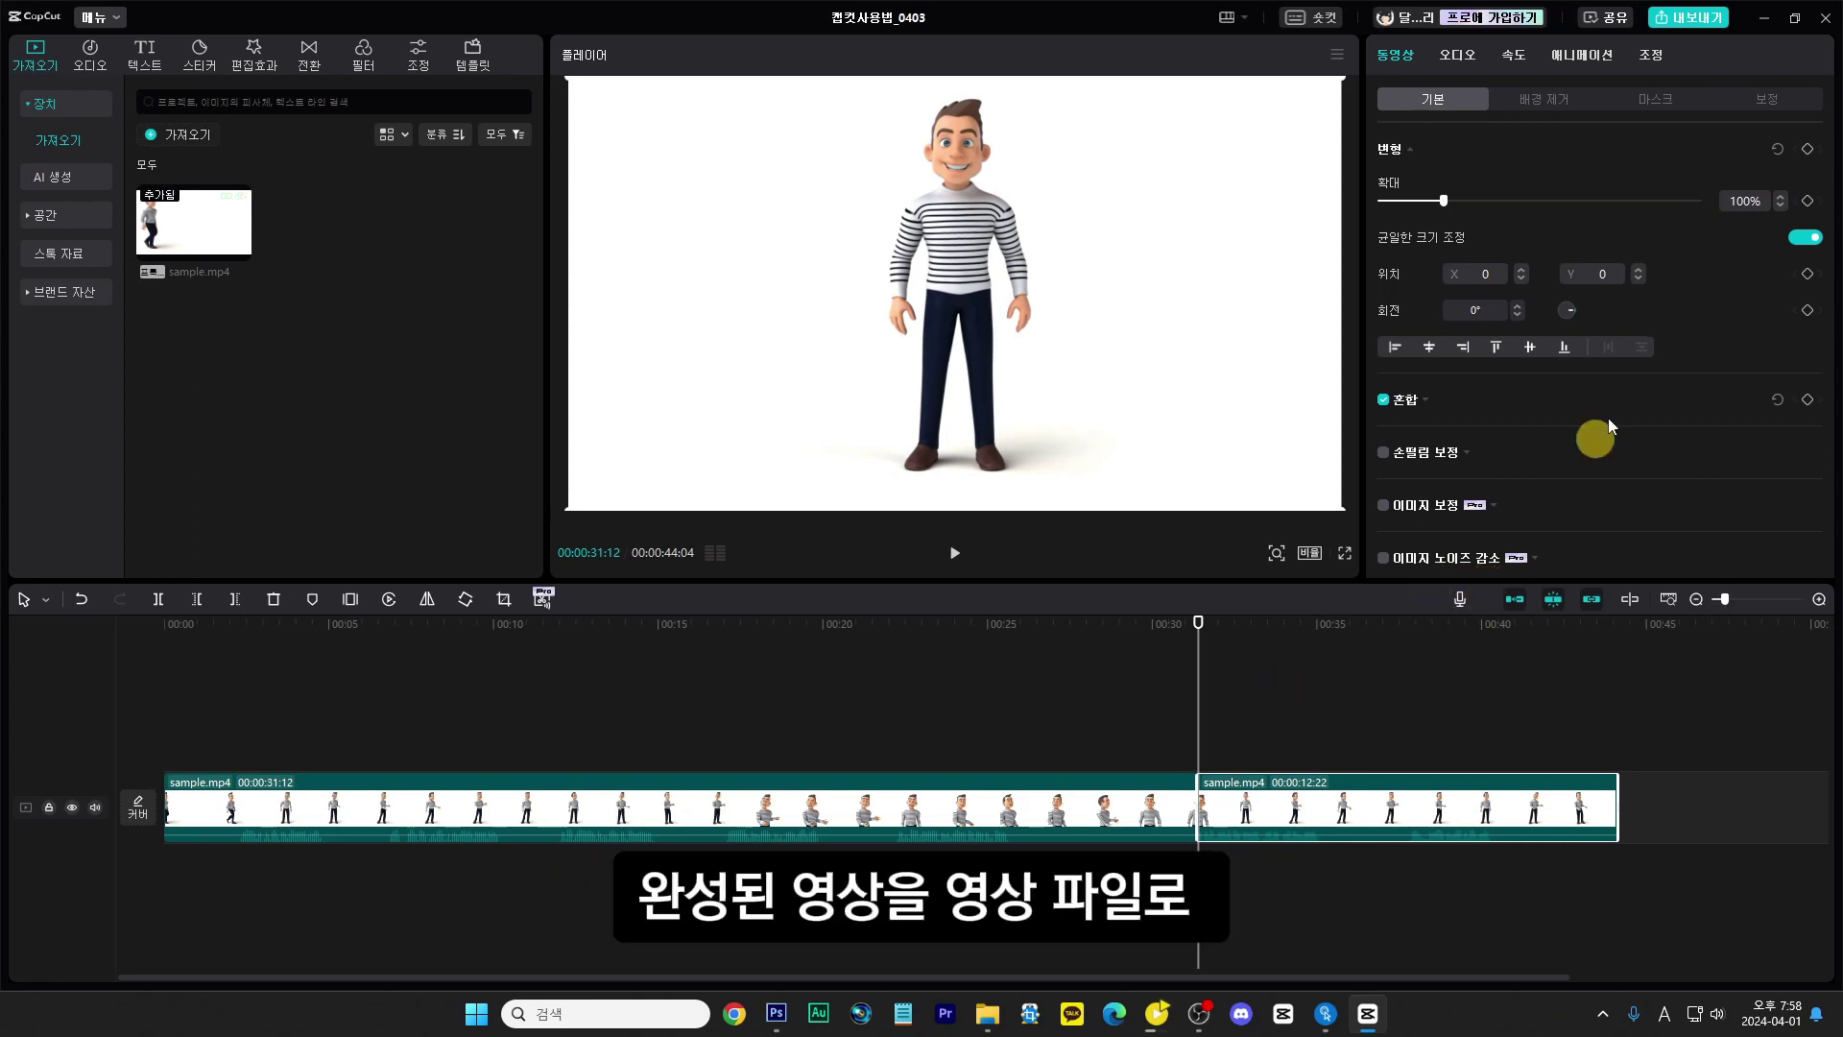
Step: Open the export settings for the finished video and set the destination folder to D:/영상편집/캡컷사용법
{"action": "left_click", "coordinate": [1709, 29]}
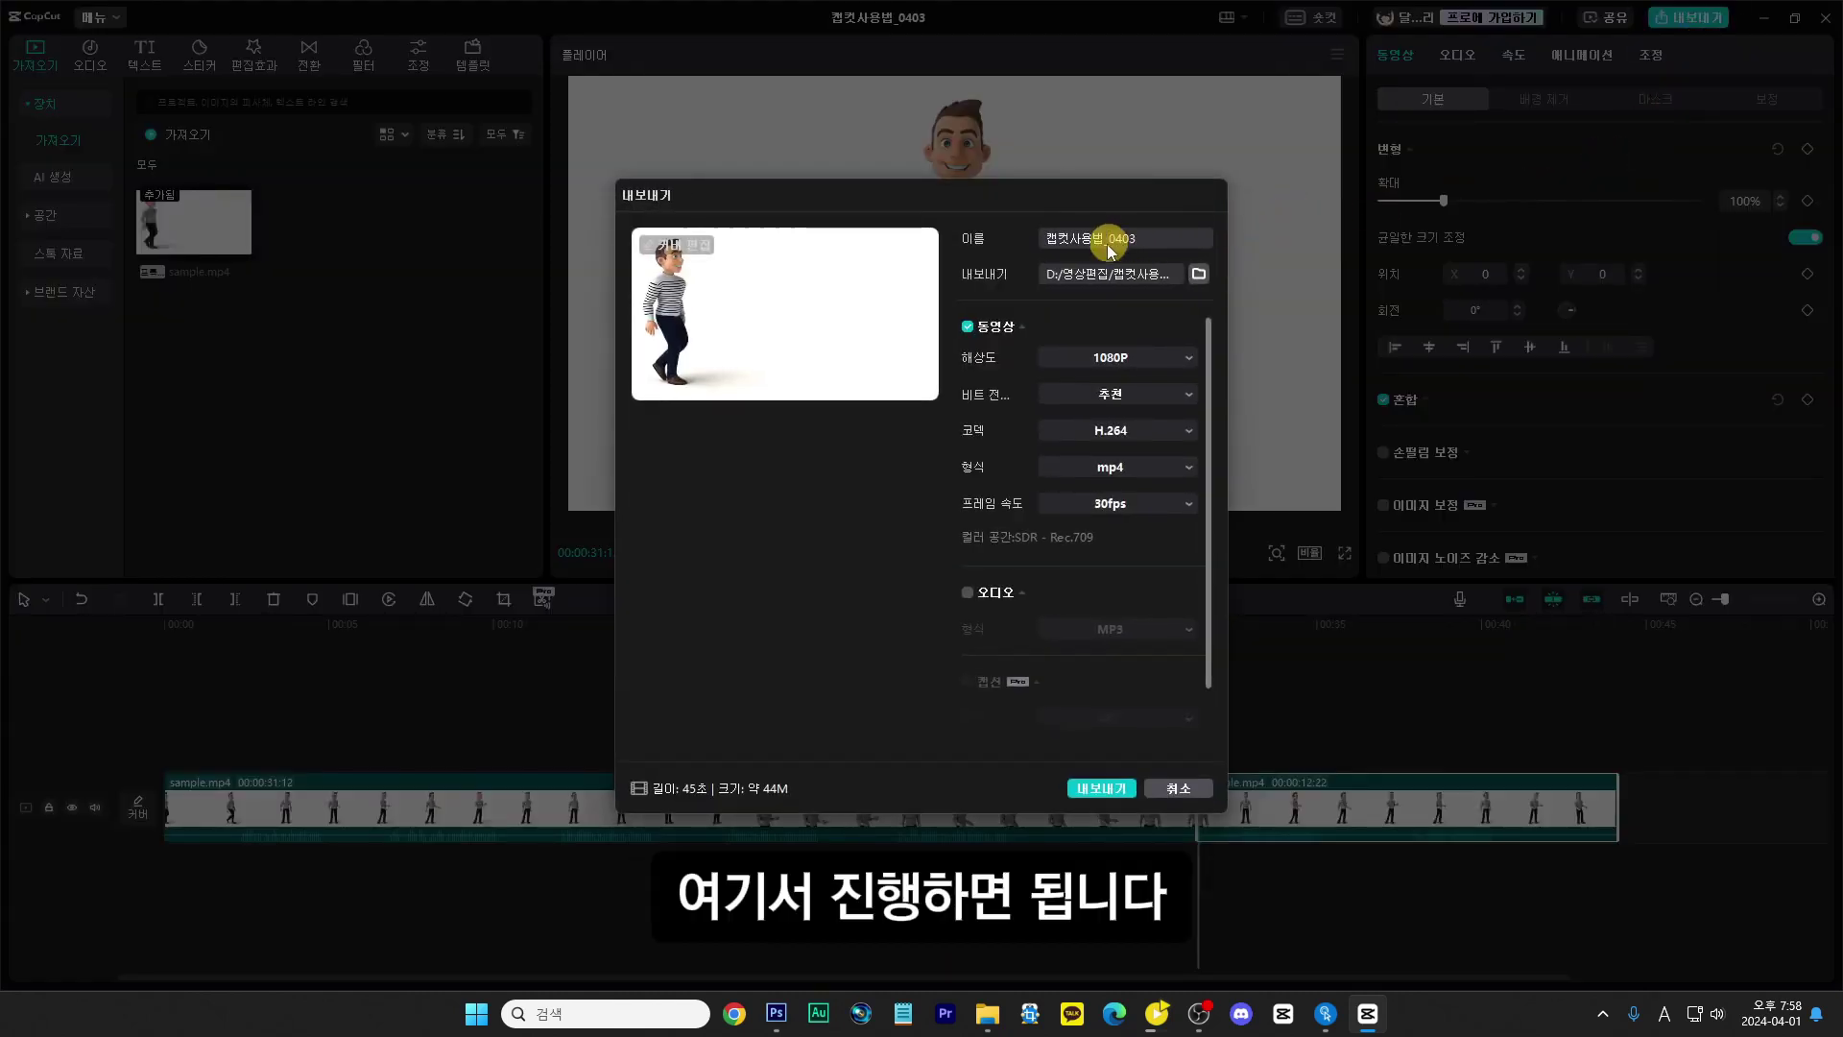
{"action": "left_click", "coordinate": [1197, 277]}
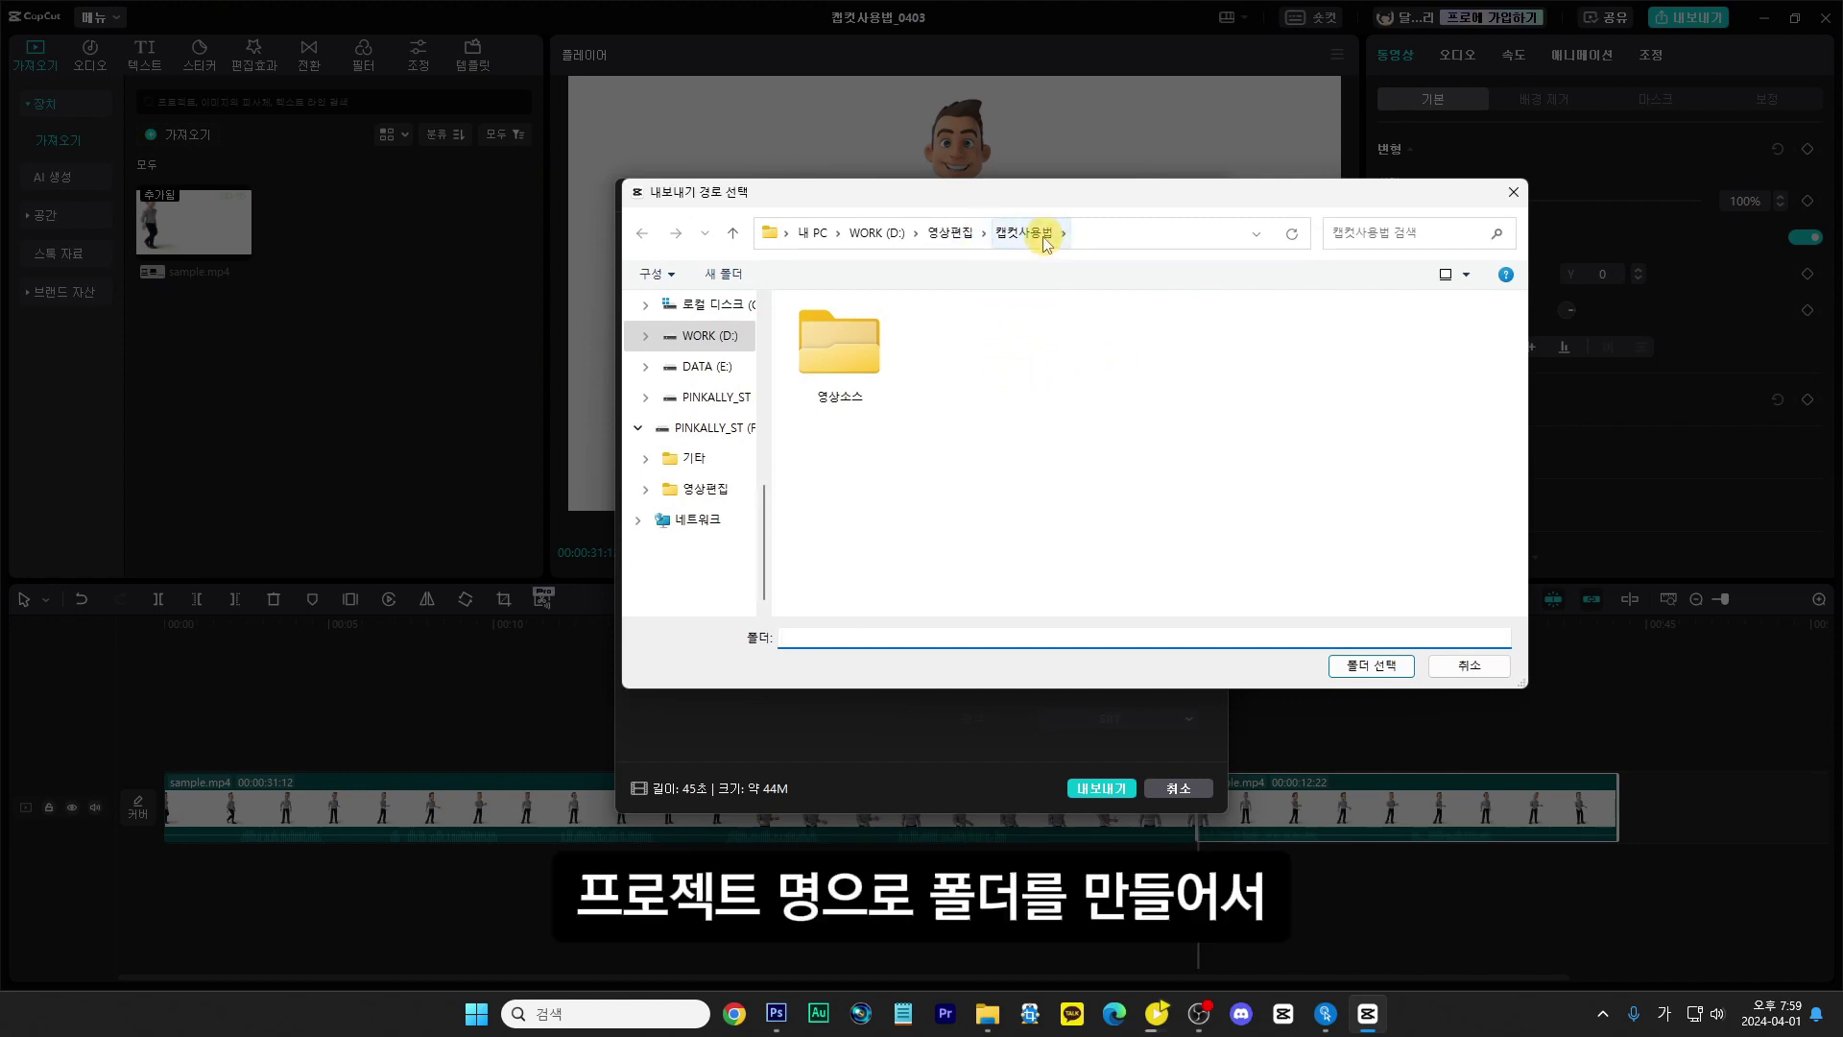
{"action": "left_click", "coordinate": [941, 233]}
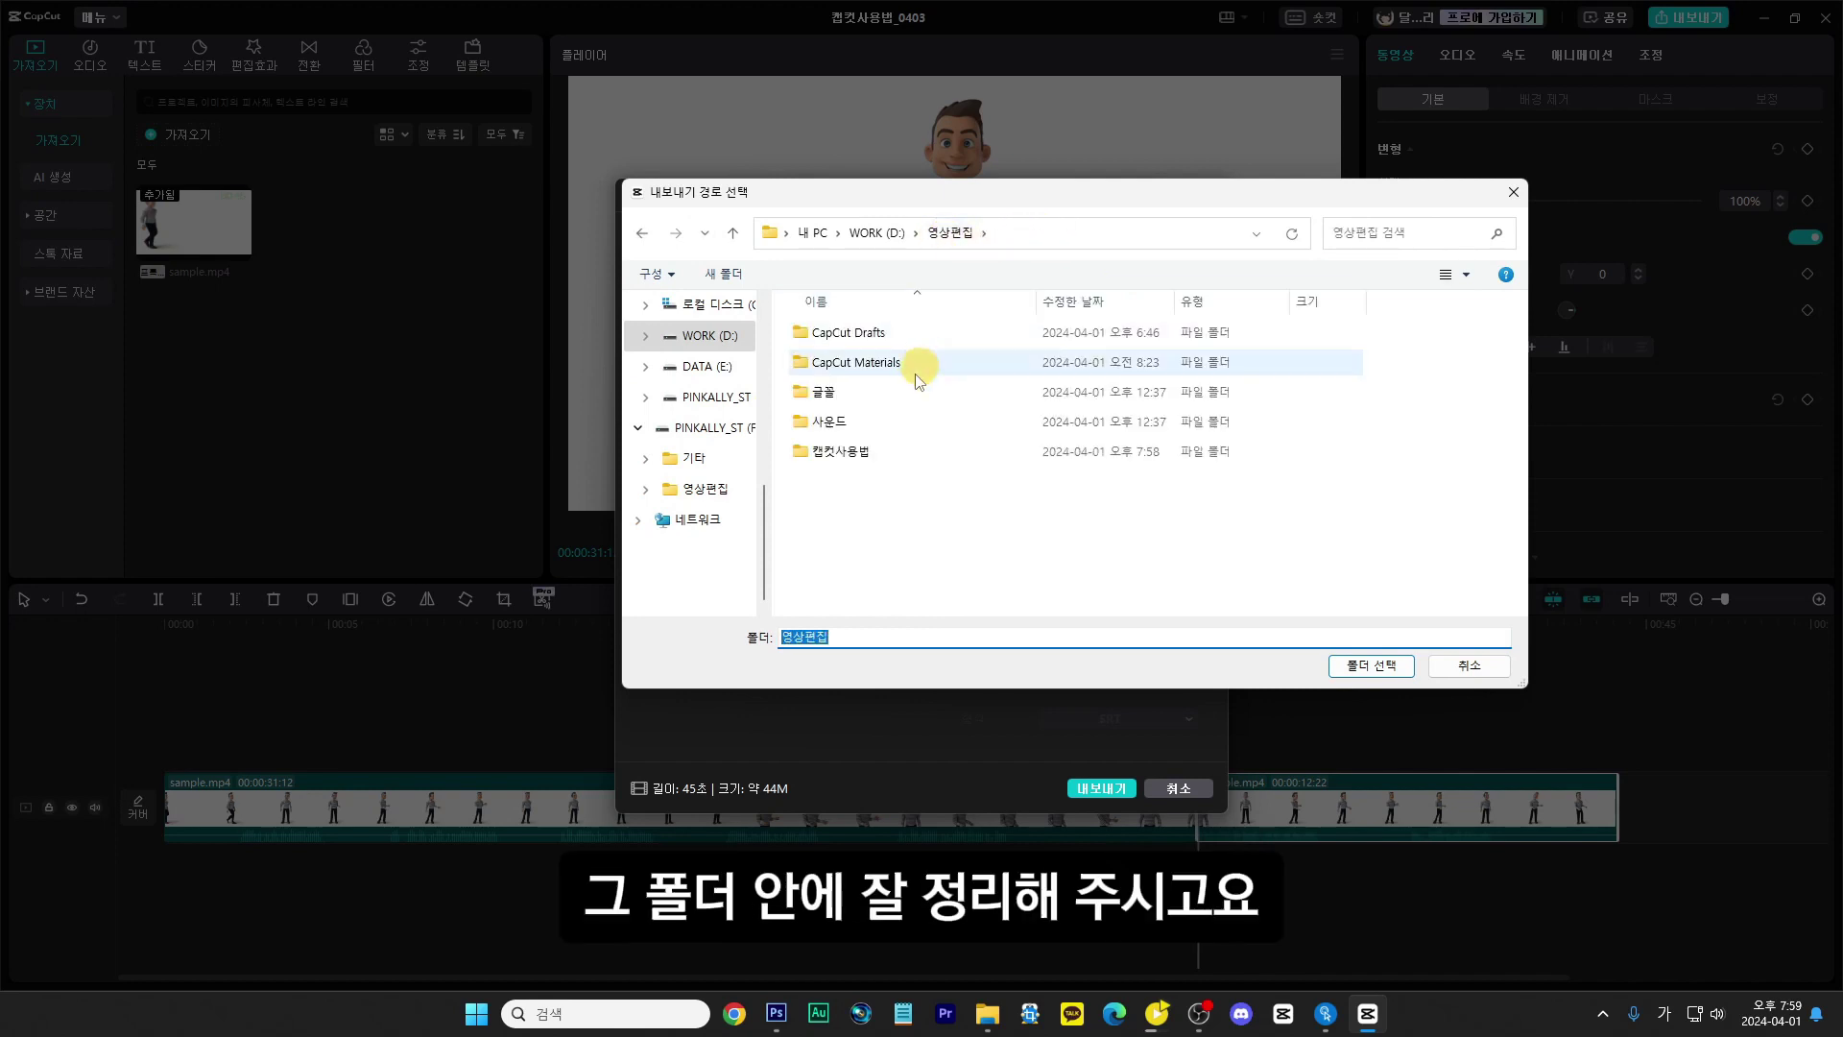
{"action": "left_click", "coordinate": [847, 452]}
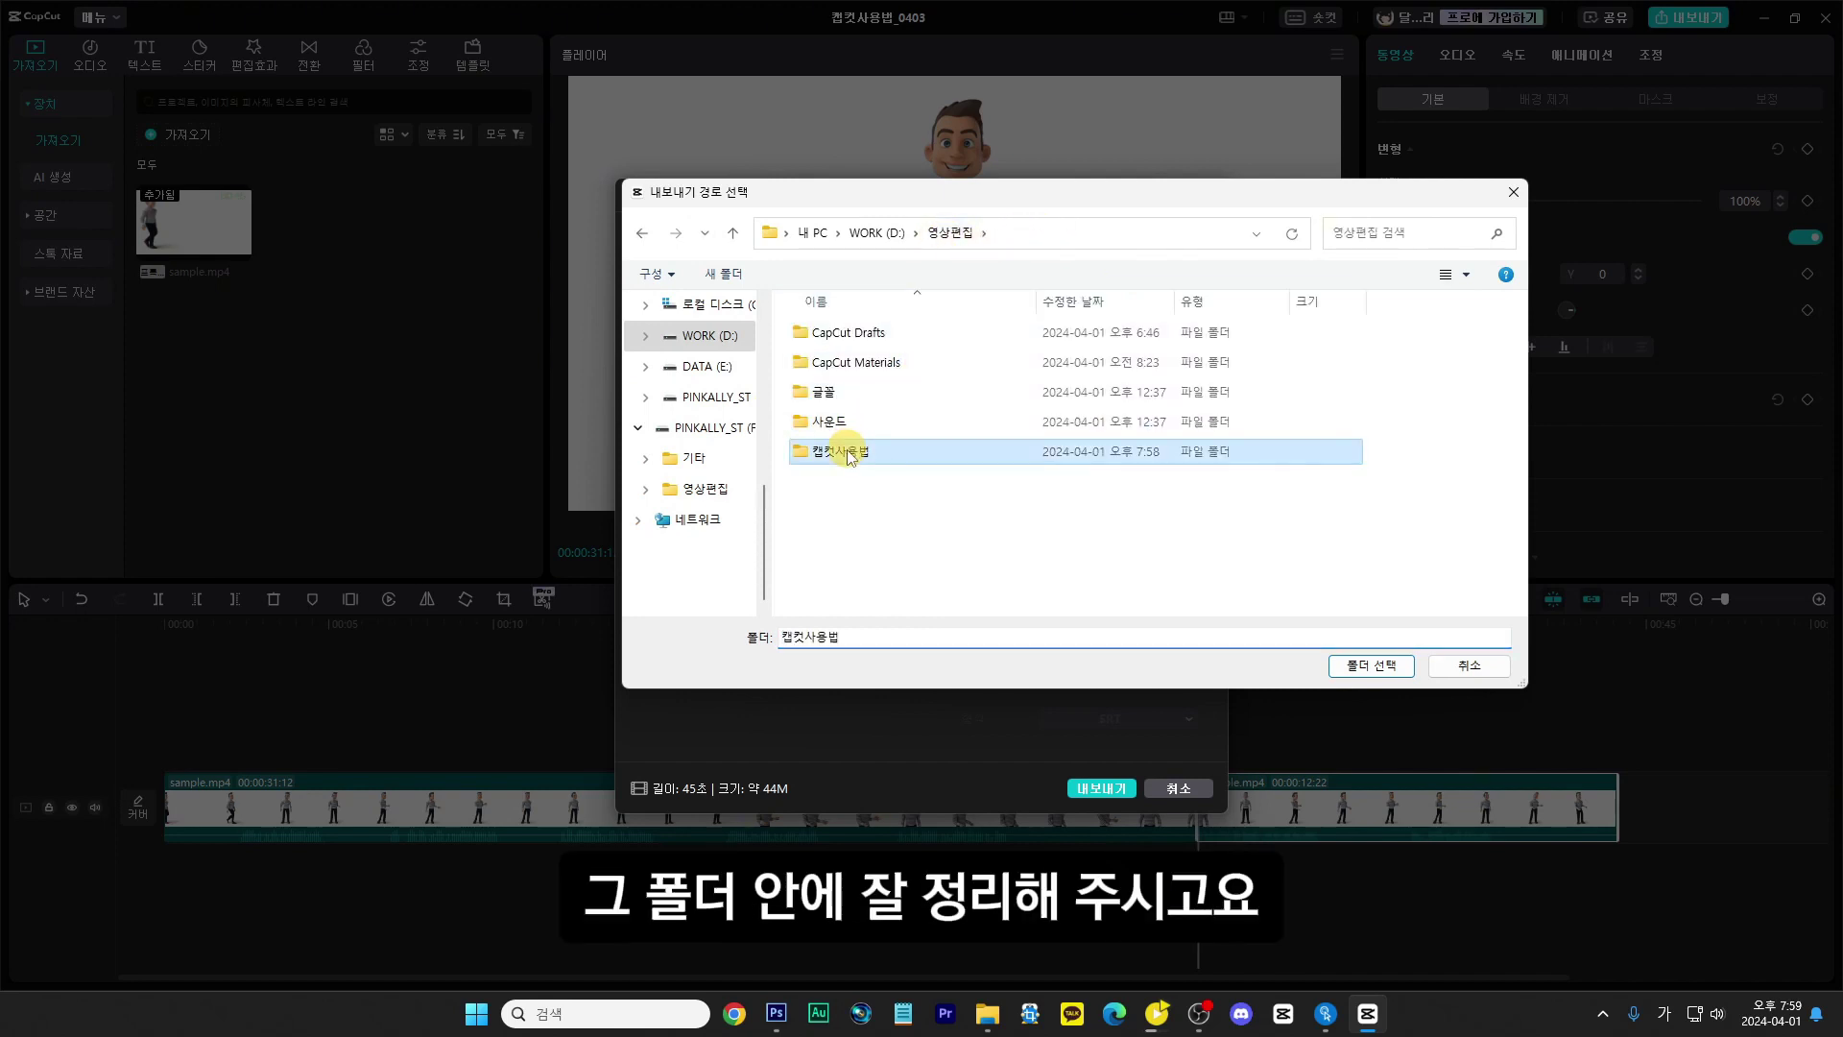
{"action": "double_click", "coordinate": [848, 452]}
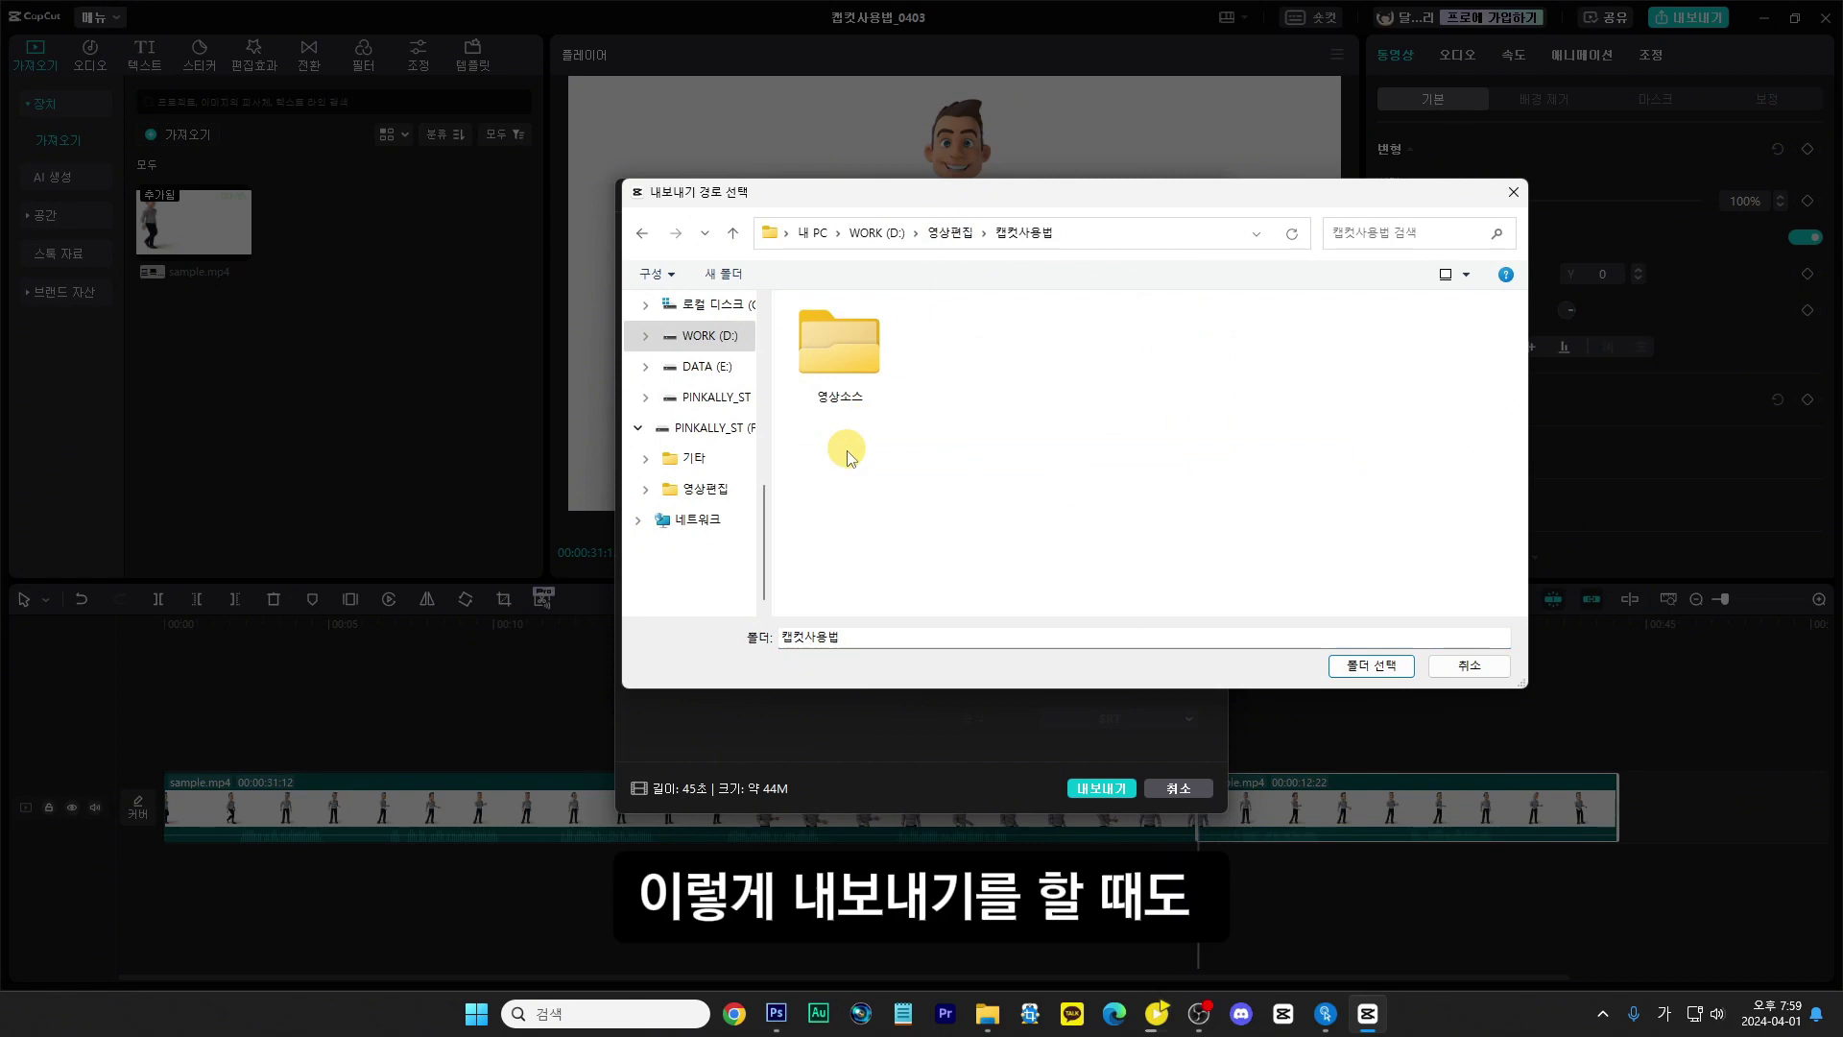
{"action": "left_click", "coordinate": [1374, 667]}
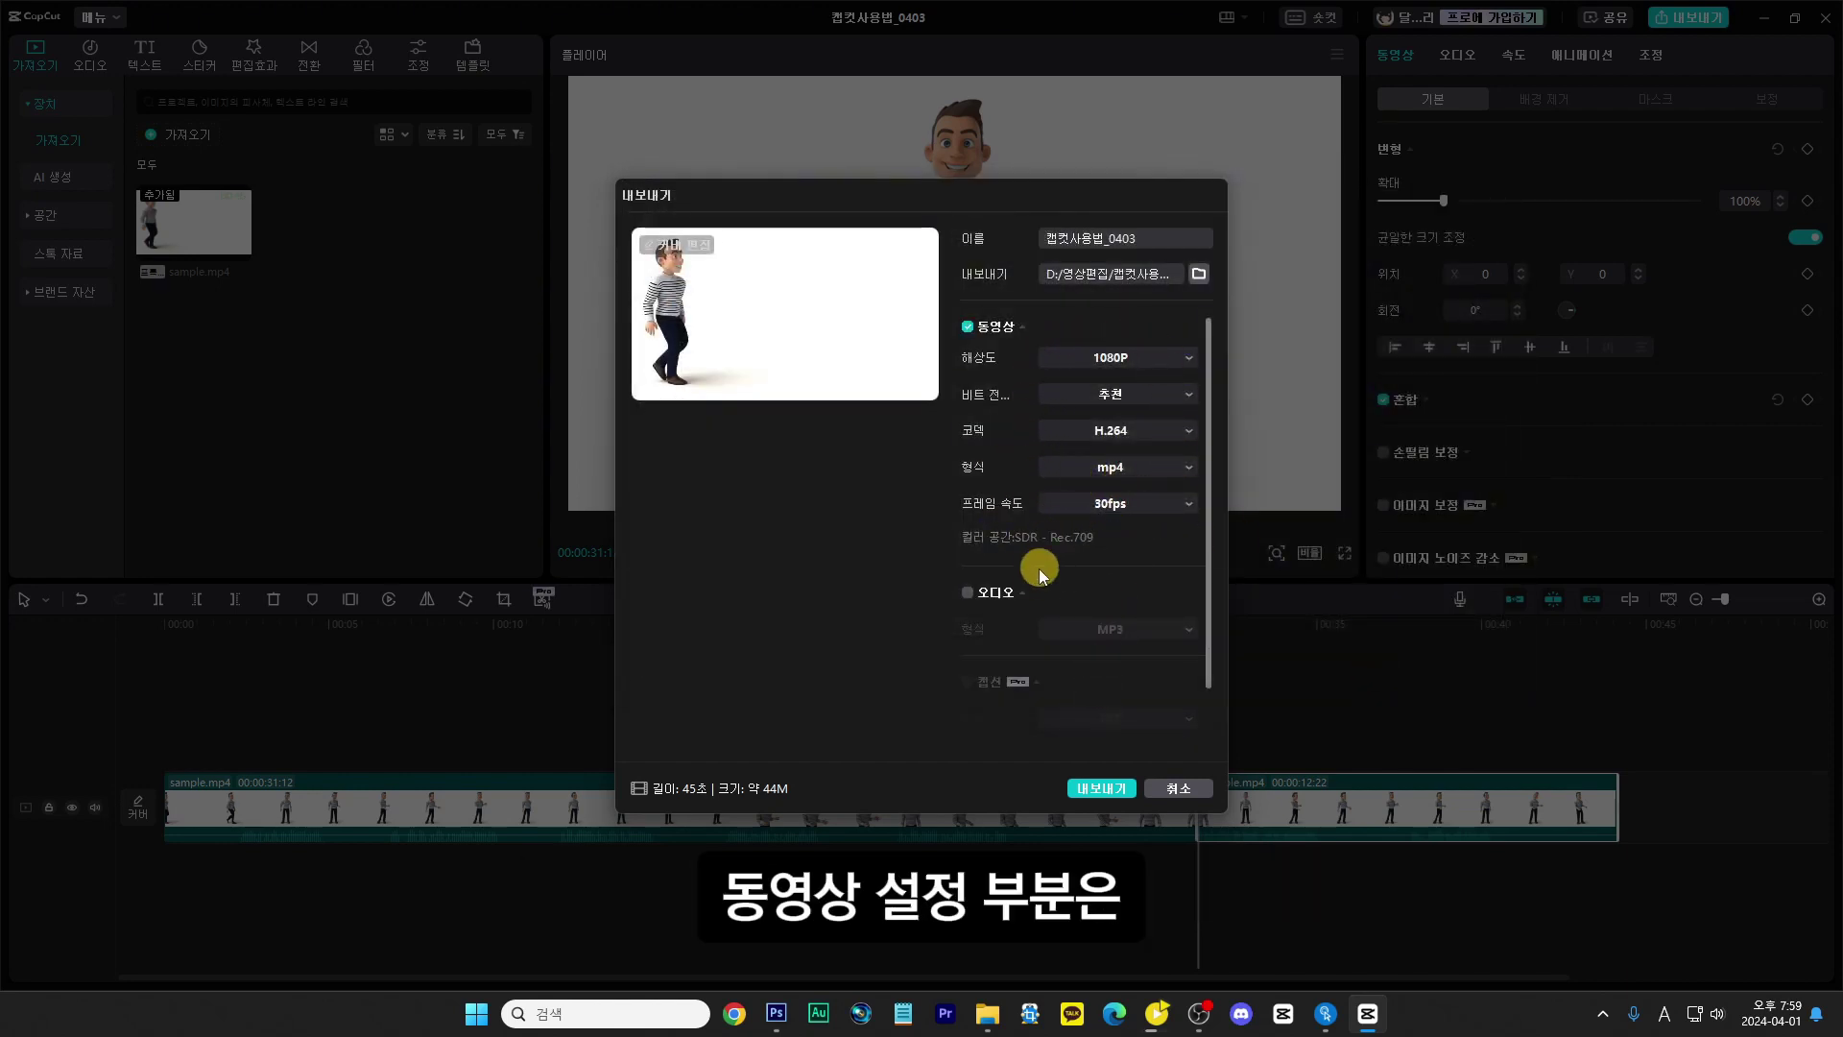
Step: Export the video as a 1080P H.264 mp4 at 30fps, and close the export dialog without sharing
{"action": "left_click_drag", "start_coordinate": [1206, 556], "coordinate": [1206, 659]}
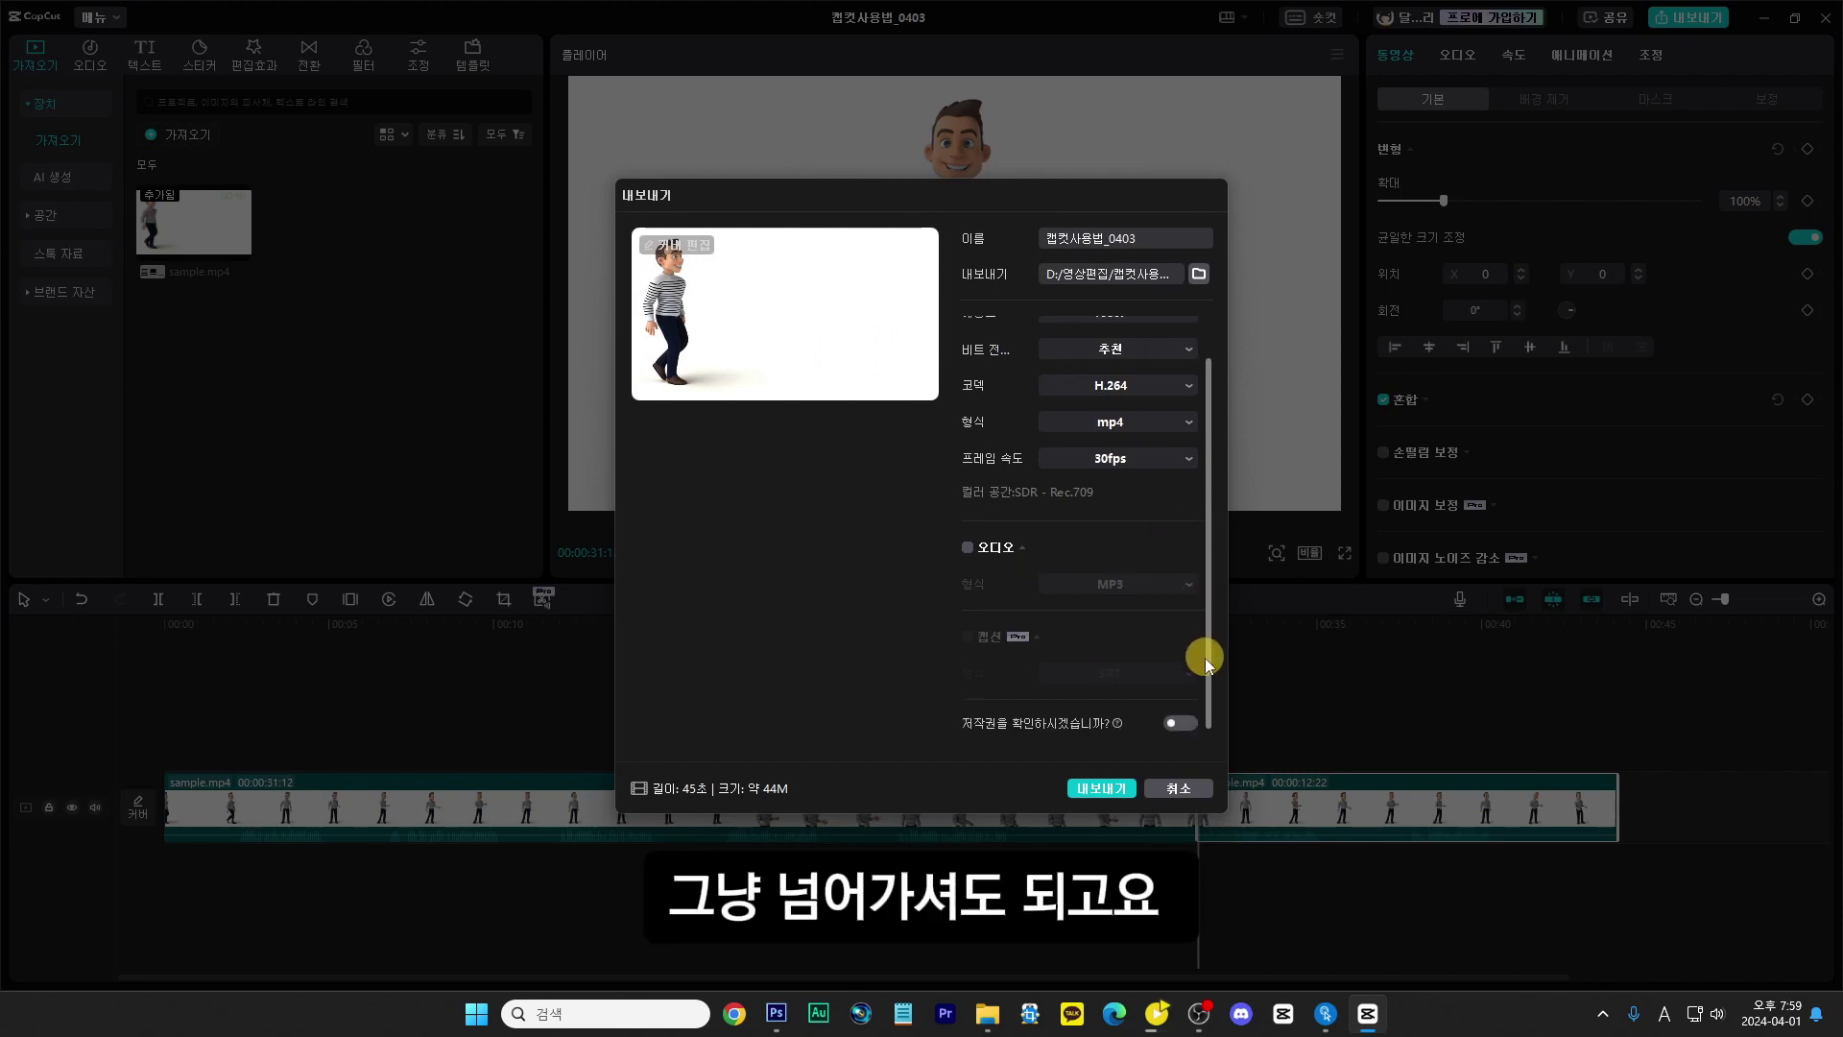
{"action": "left_click", "coordinate": [1103, 787]}
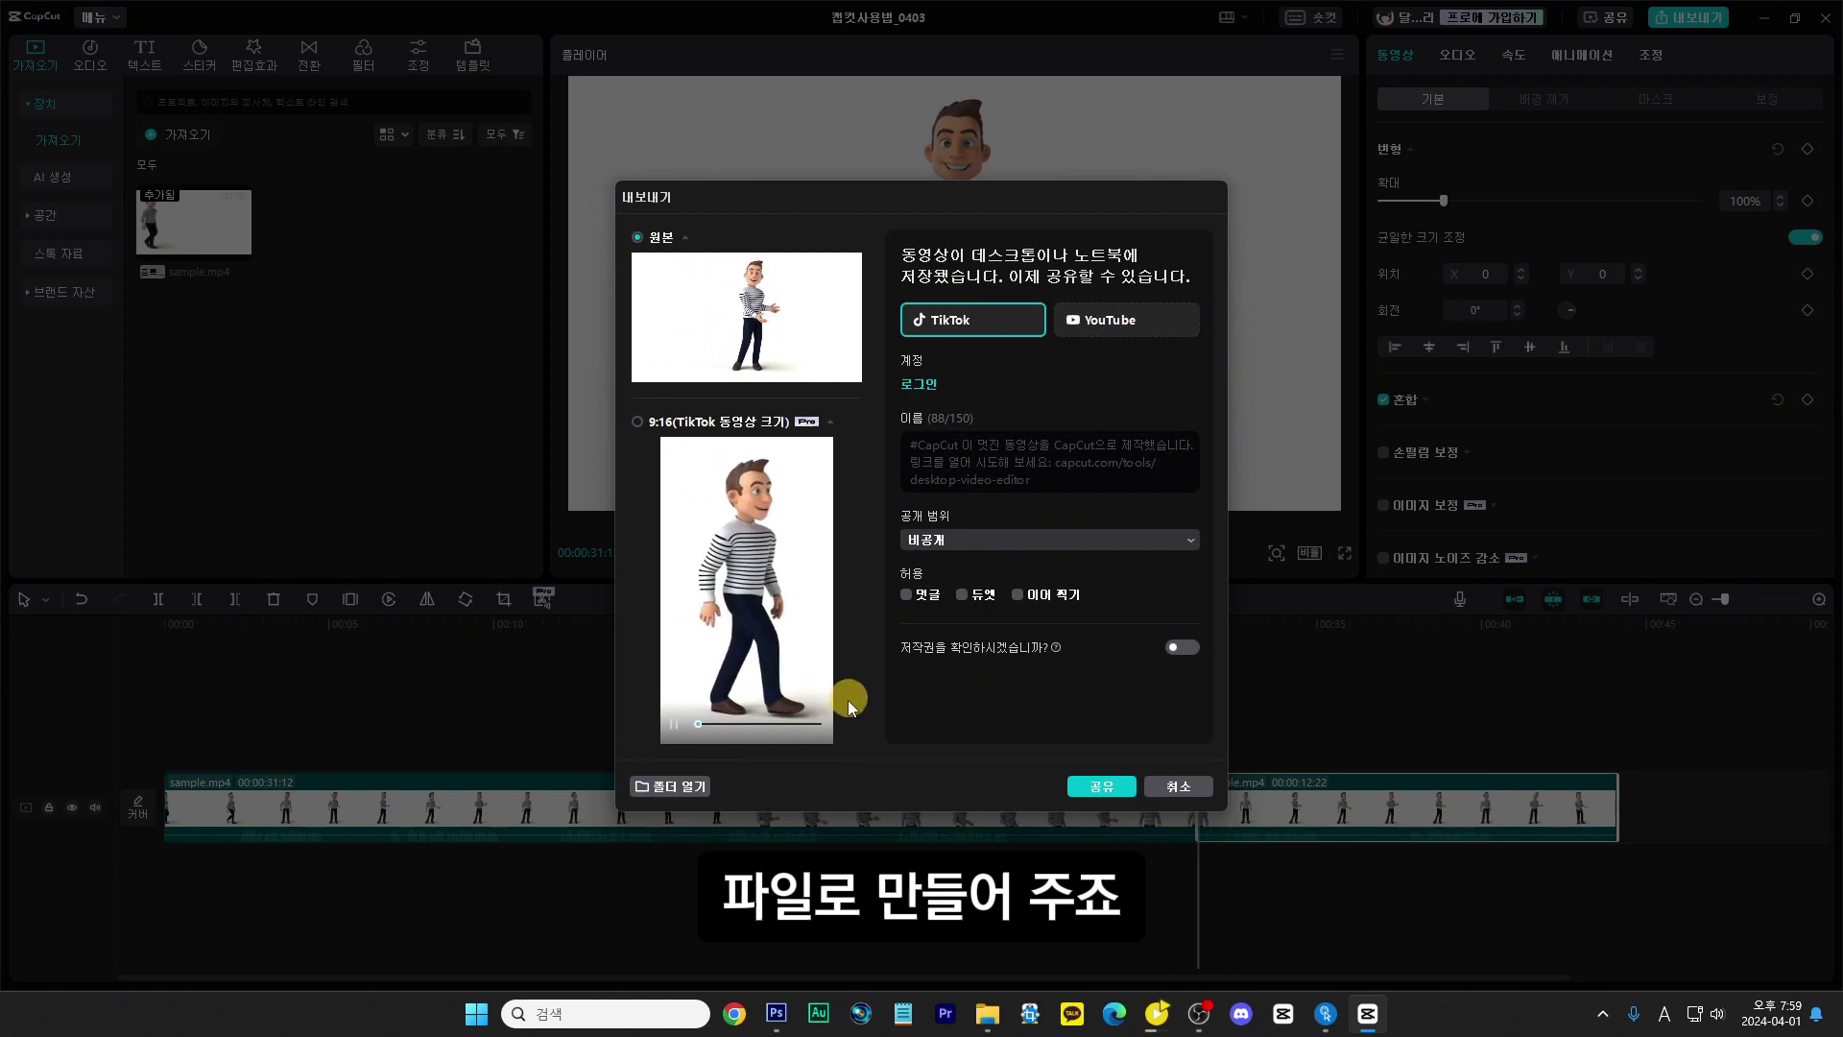
{"action": "left_click", "coordinate": [1181, 786]}
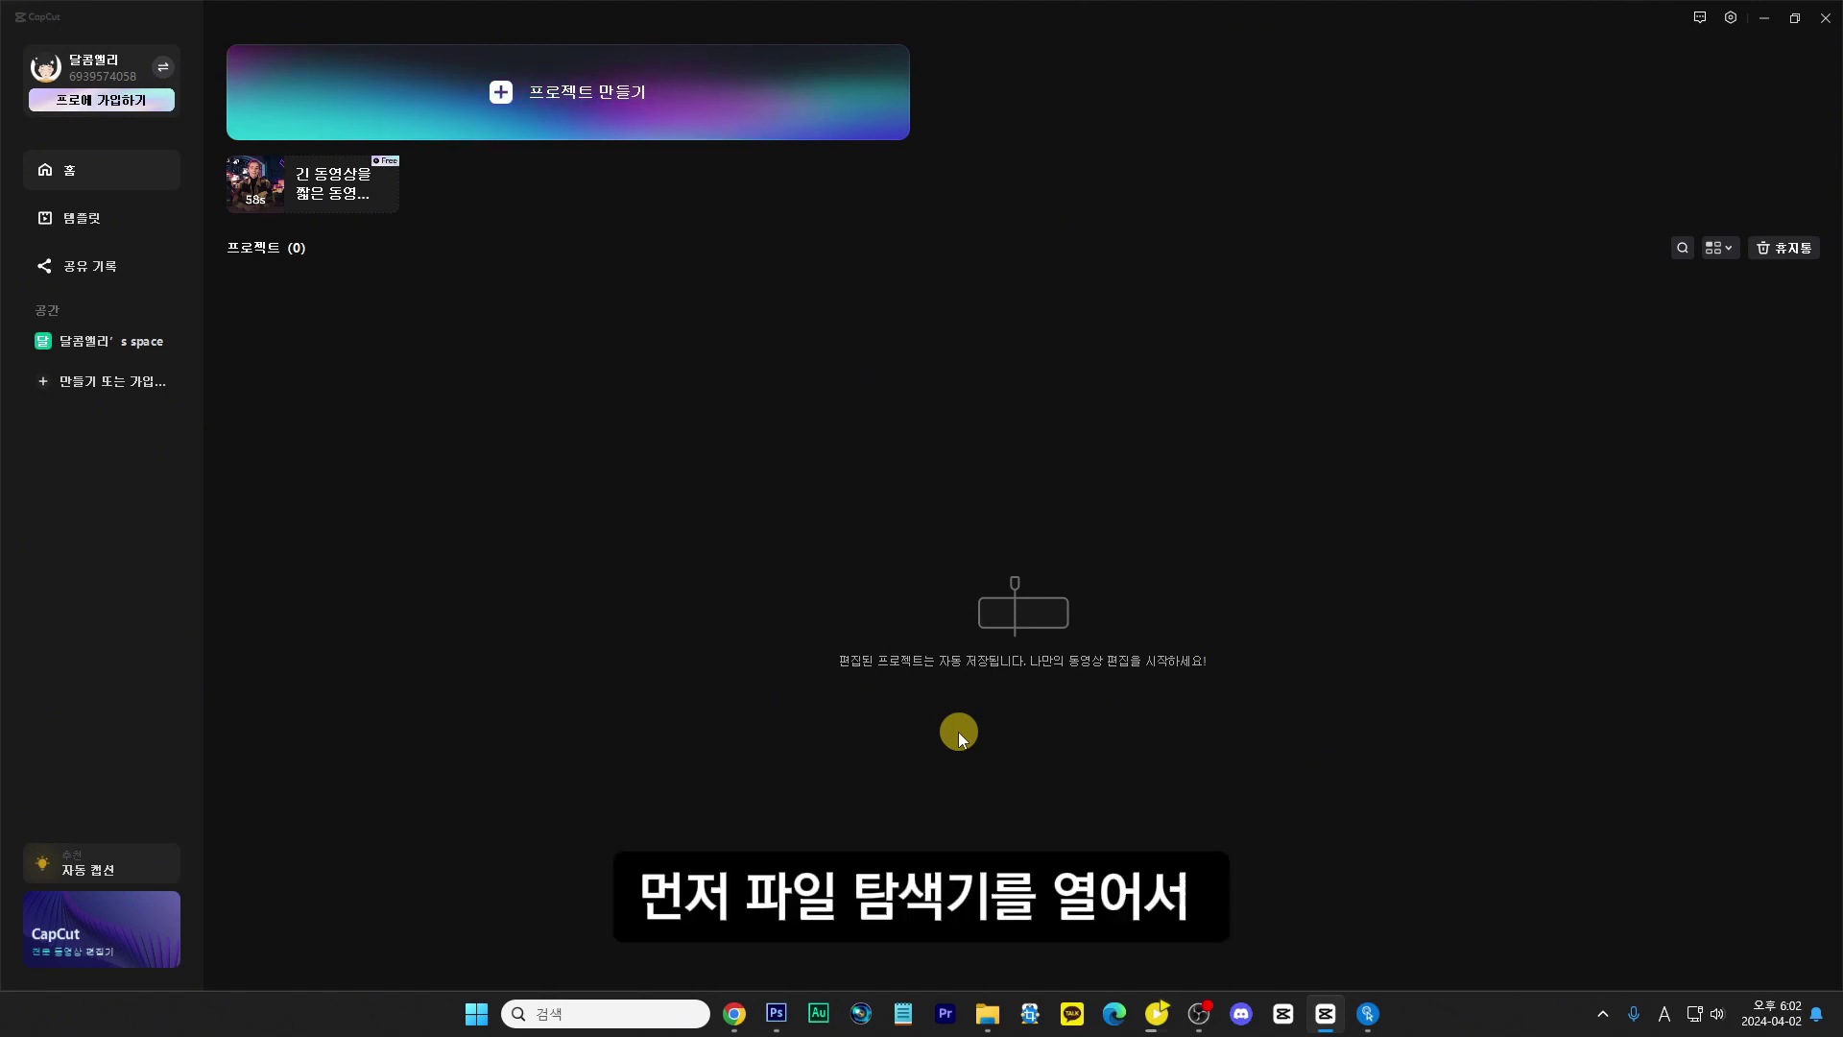
Step: Look through the 영상편집 and 캡컷사용법 folders on drive D in File Explorer, and return to CapCut
{"action": "left_click", "coordinate": [987, 1012]}
{"action": "key", "text": "alt+Up"}
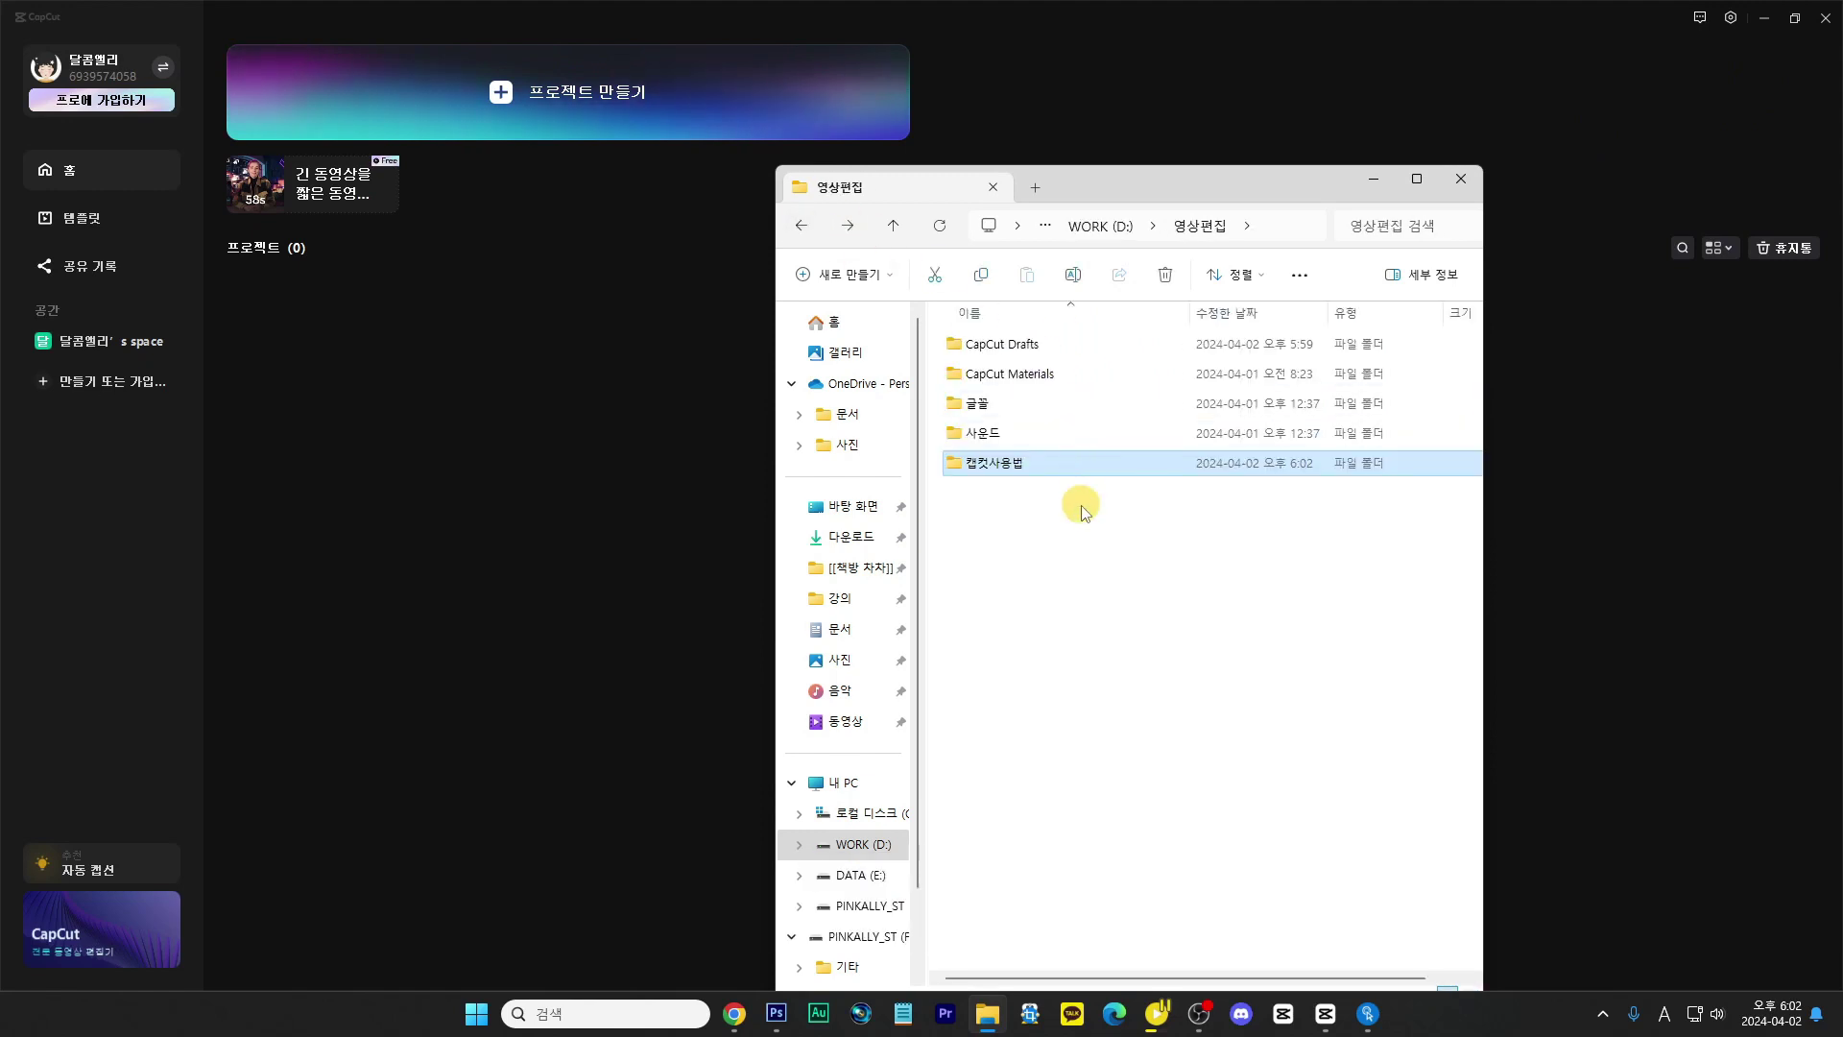
{"action": "double_click", "coordinate": [1016, 464]}
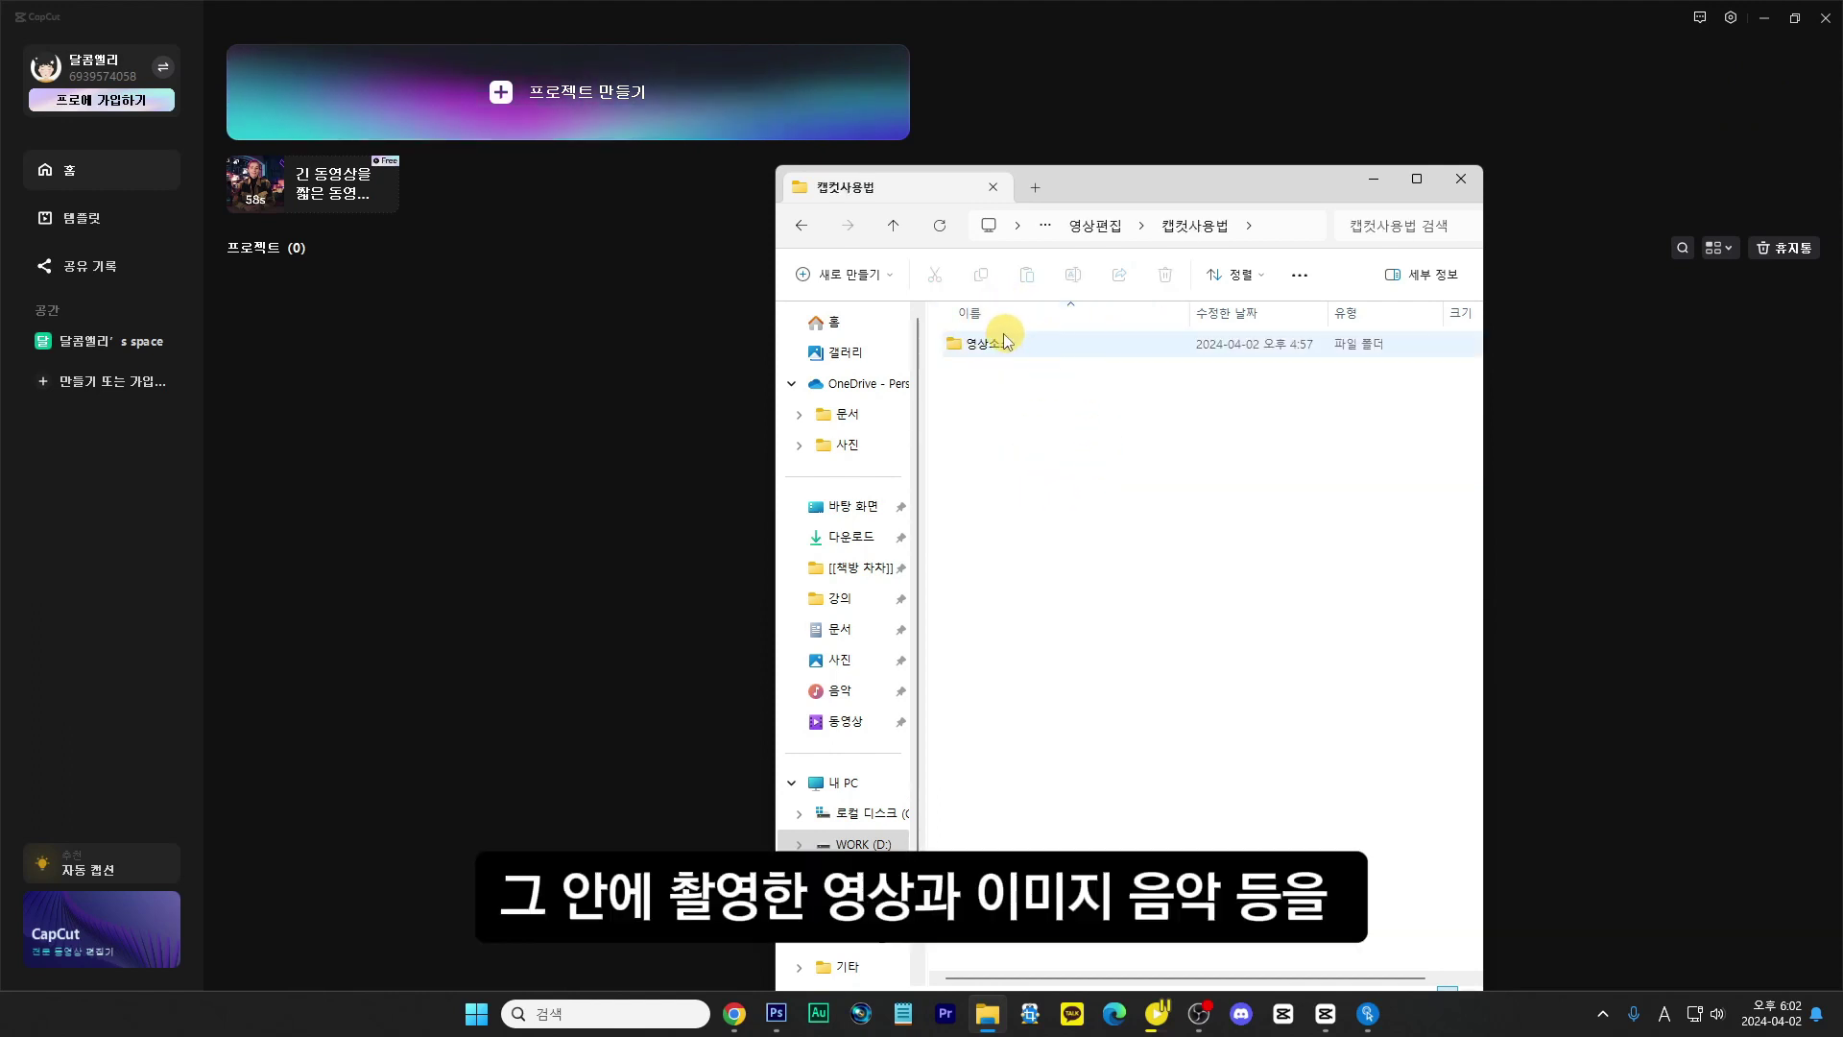
{"action": "left_click", "coordinate": [800, 230]}
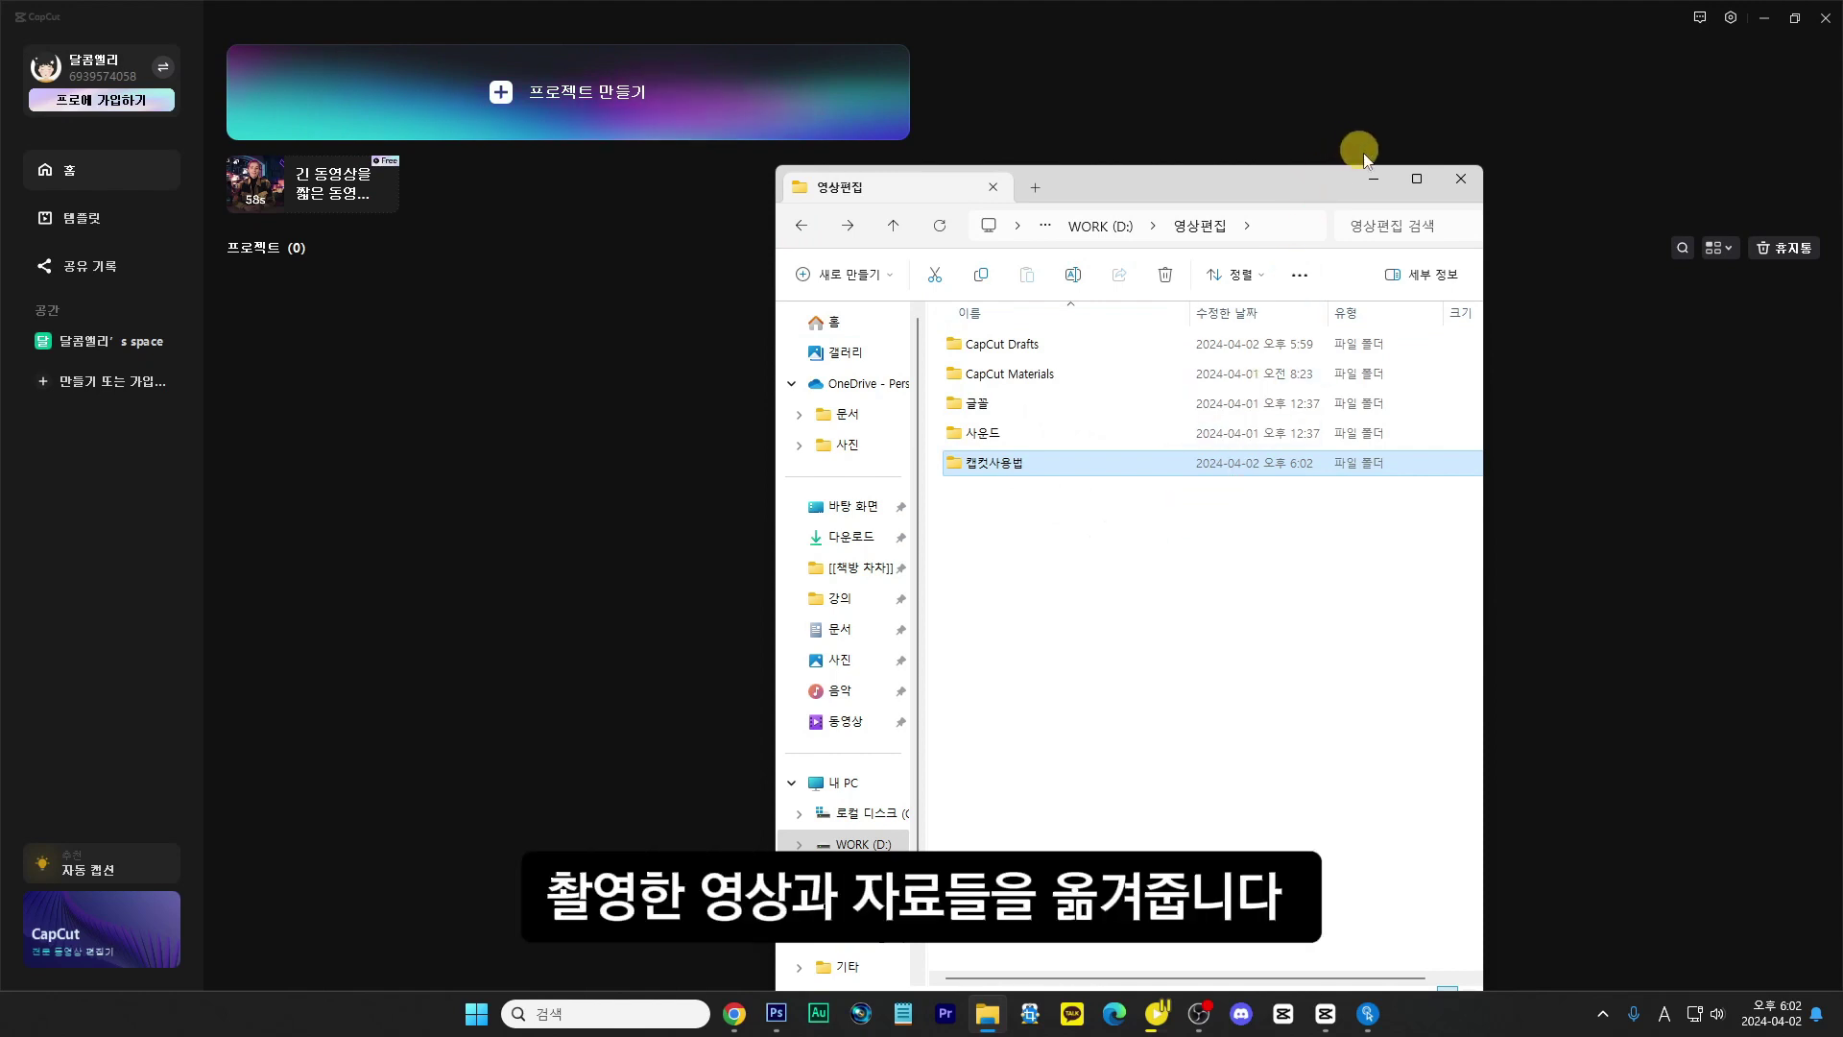
{"action": "left_click", "coordinate": [1370, 179]}
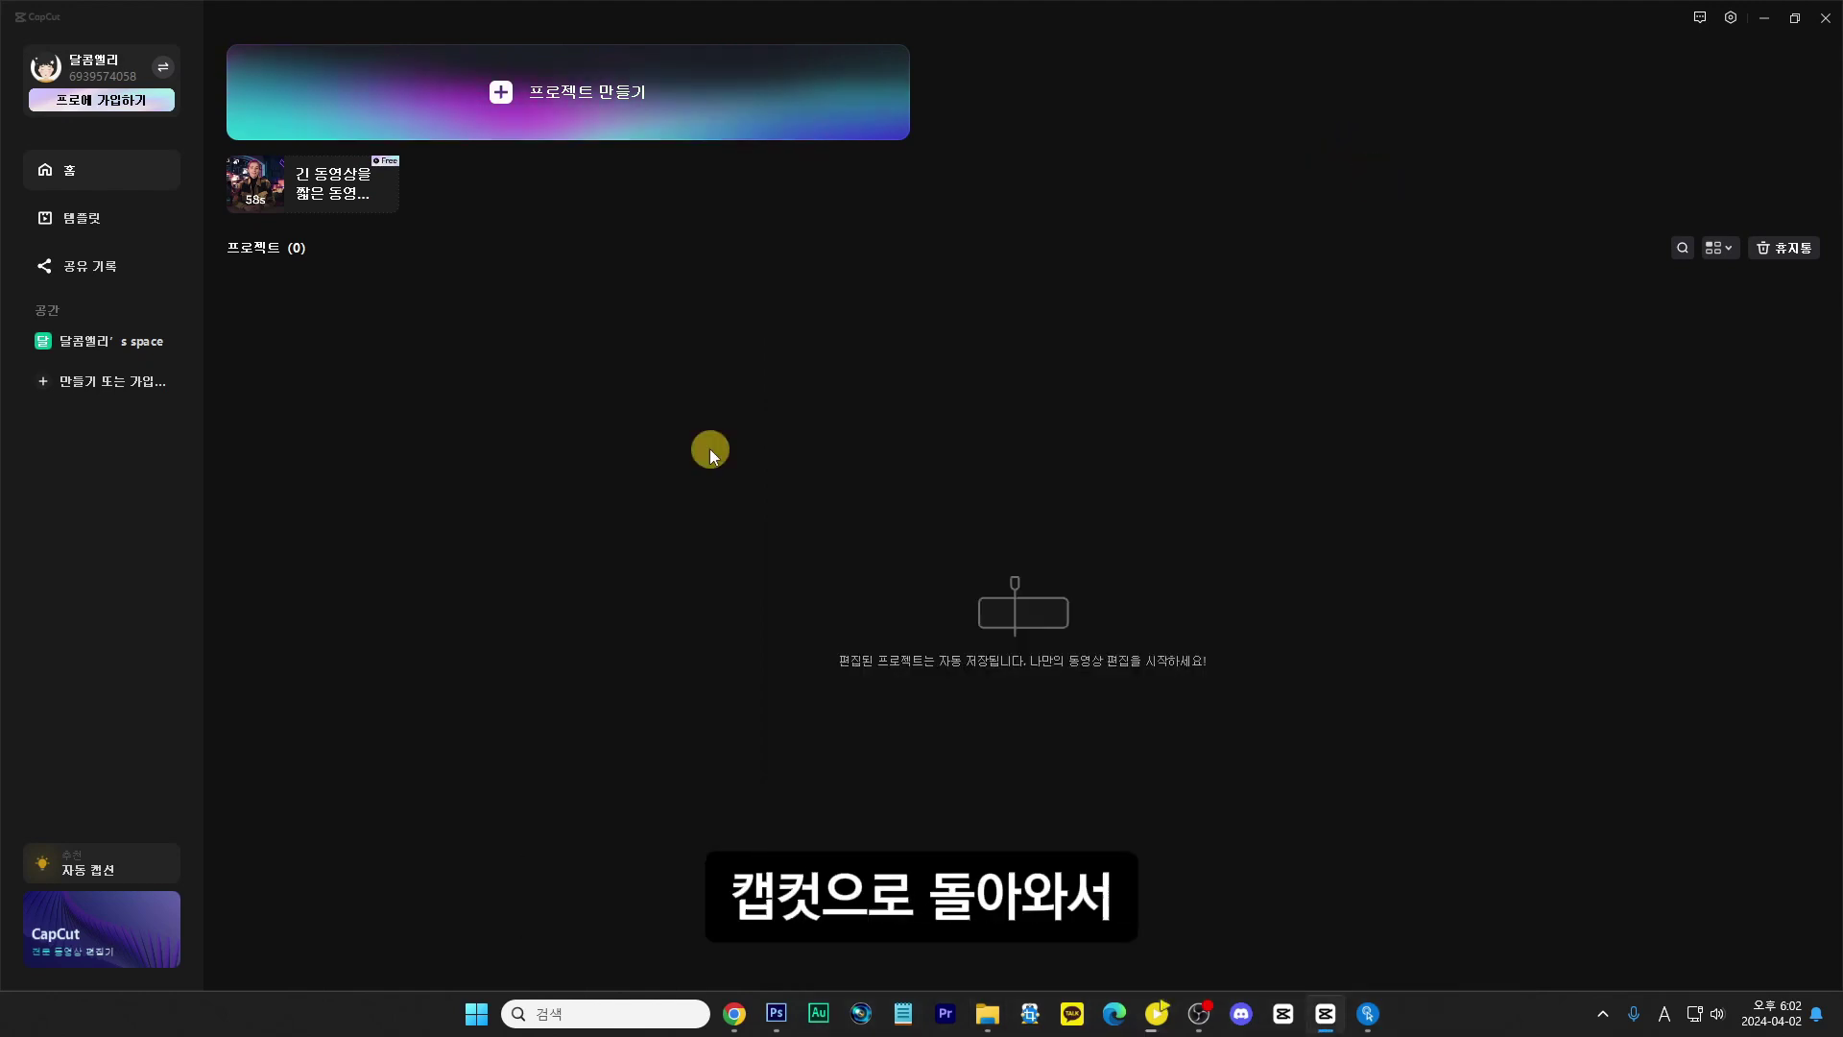
Step: Create a new project, rename it 캡컷사용법 in the project settings, and save
{"action": "left_click", "coordinate": [501, 93]}
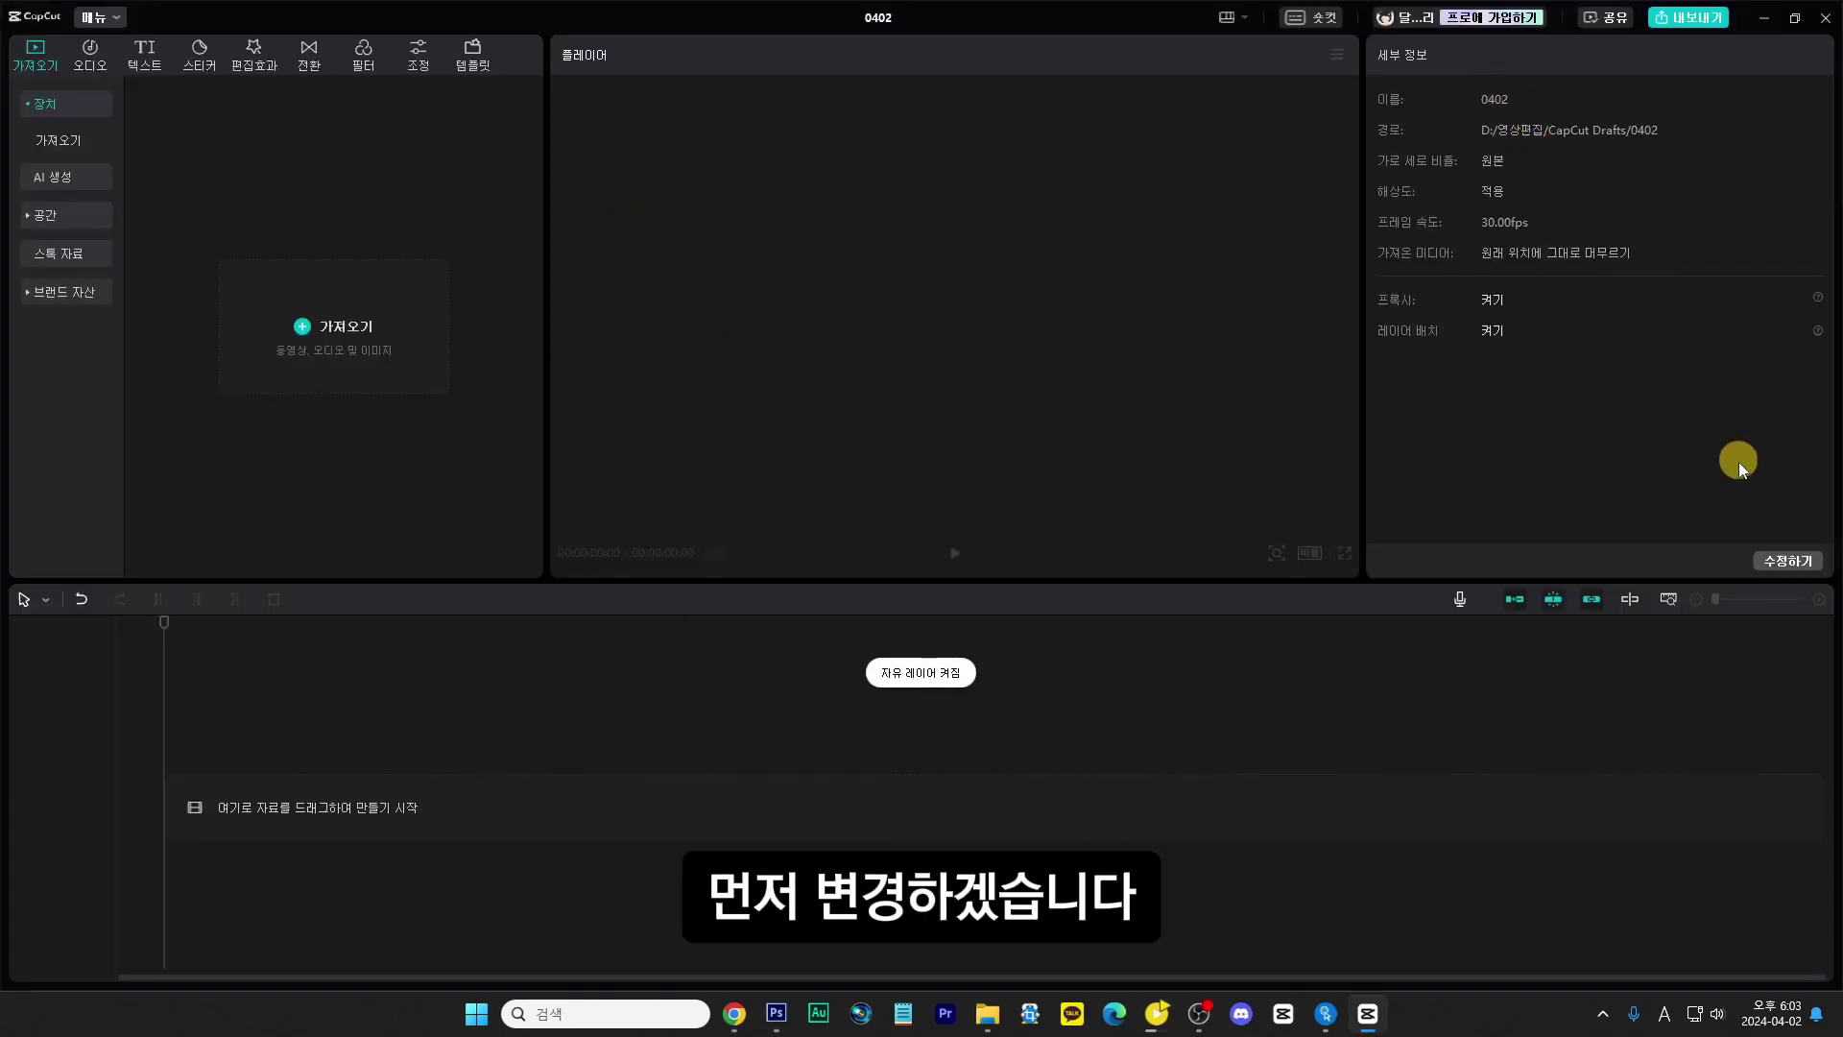
{"action": "left_click", "coordinate": [1783, 559]}
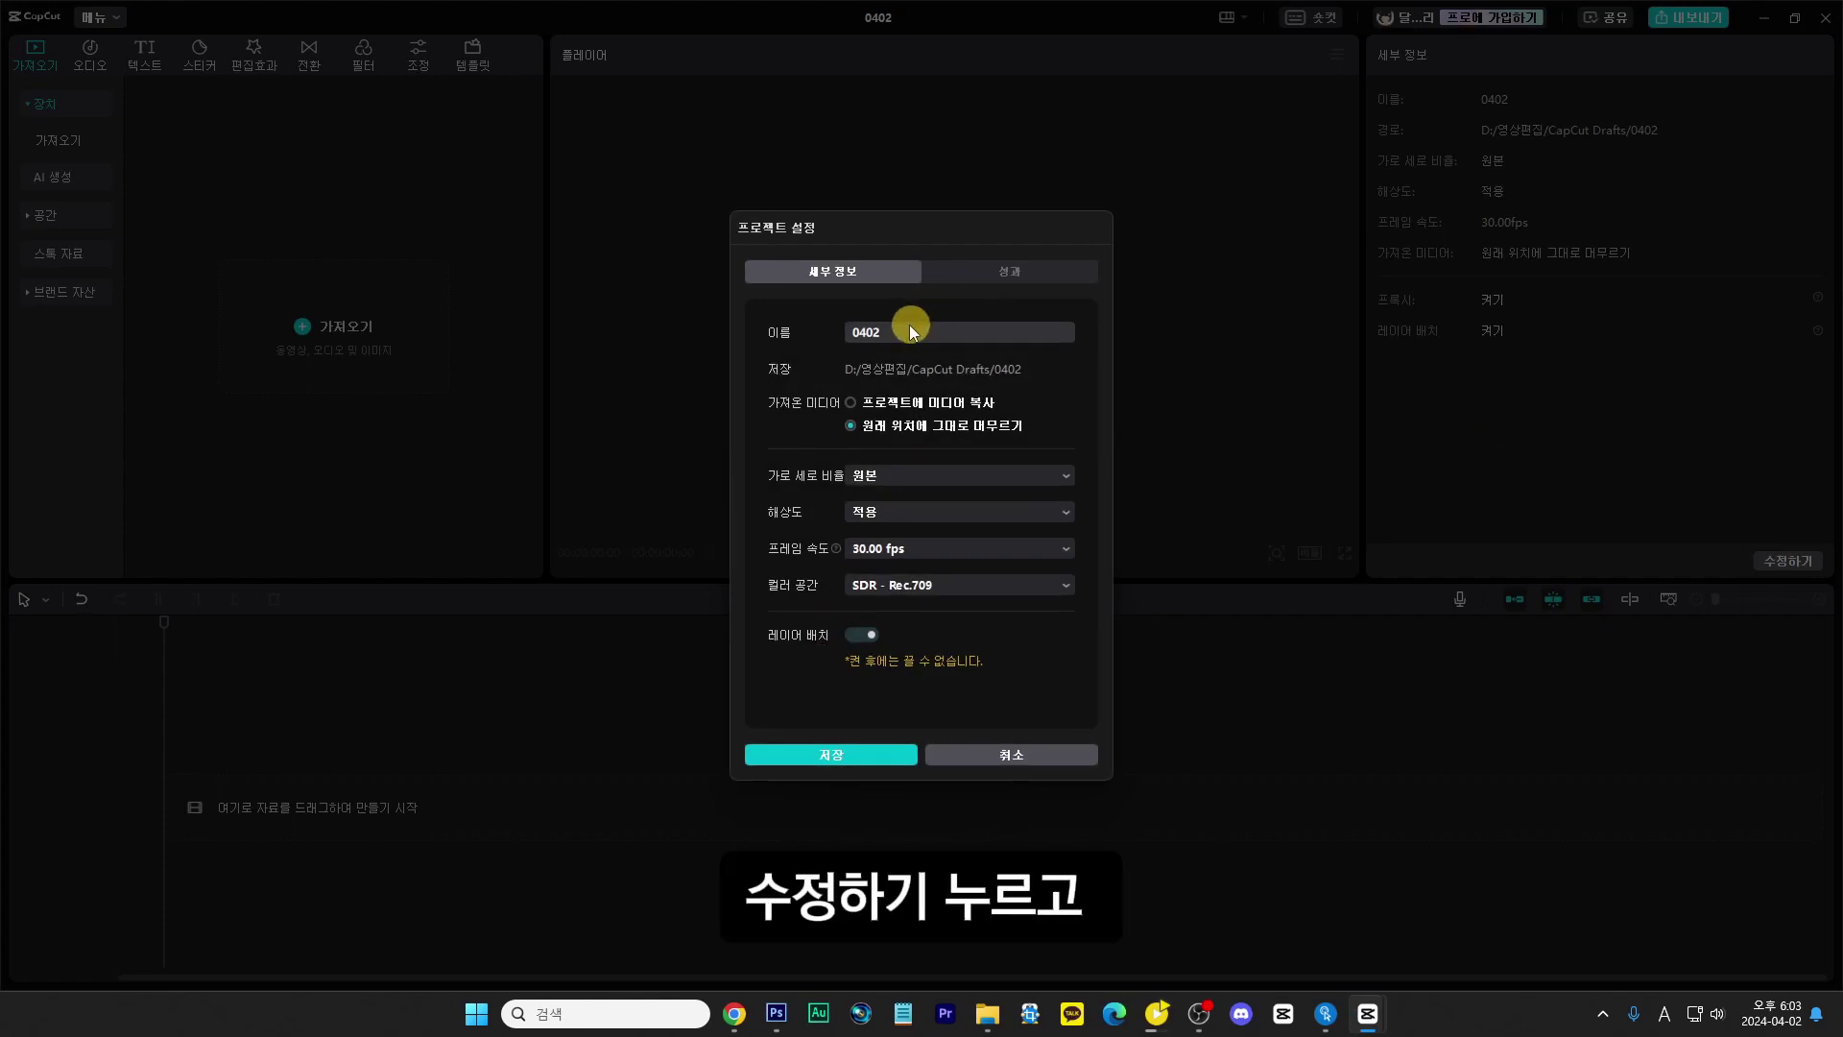
{"action": "left_click_drag", "start_coordinate": [901, 334], "coordinate": [823, 336]}
{"action": "type", "text": "캐"}
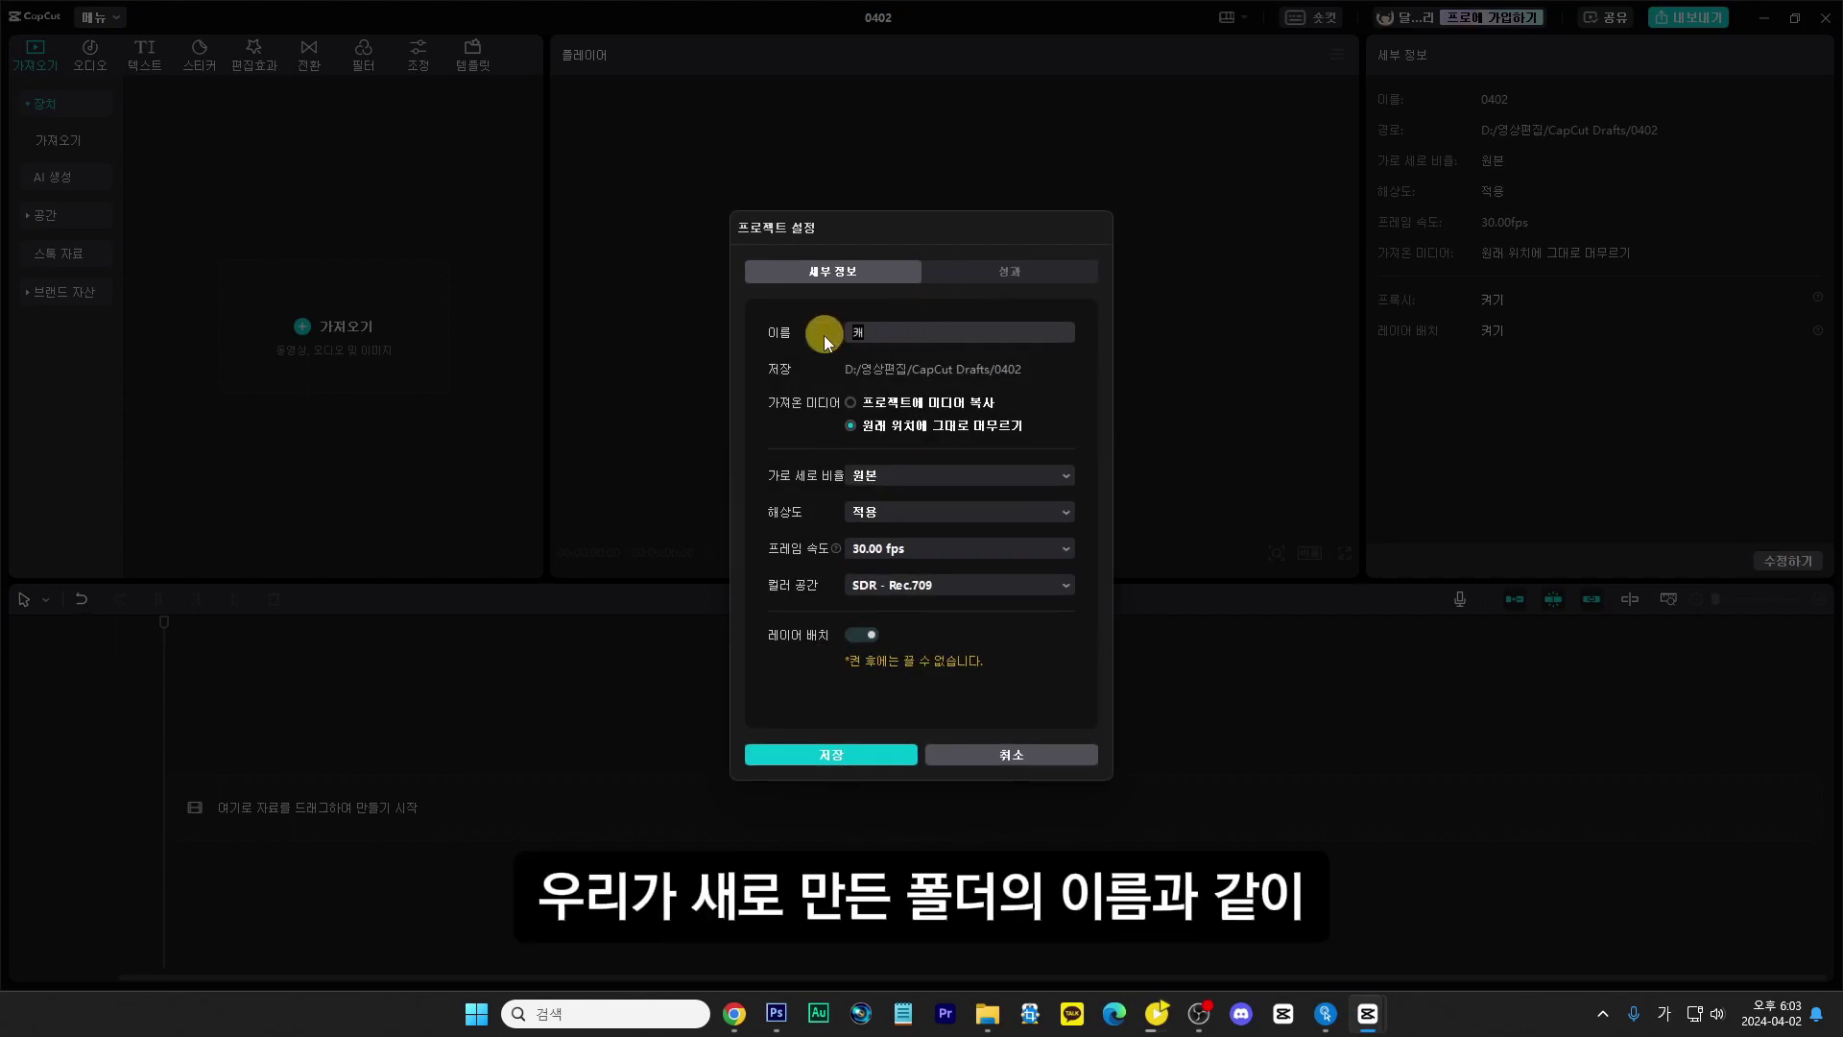
{"action": "type", "text": "ㅂ"}
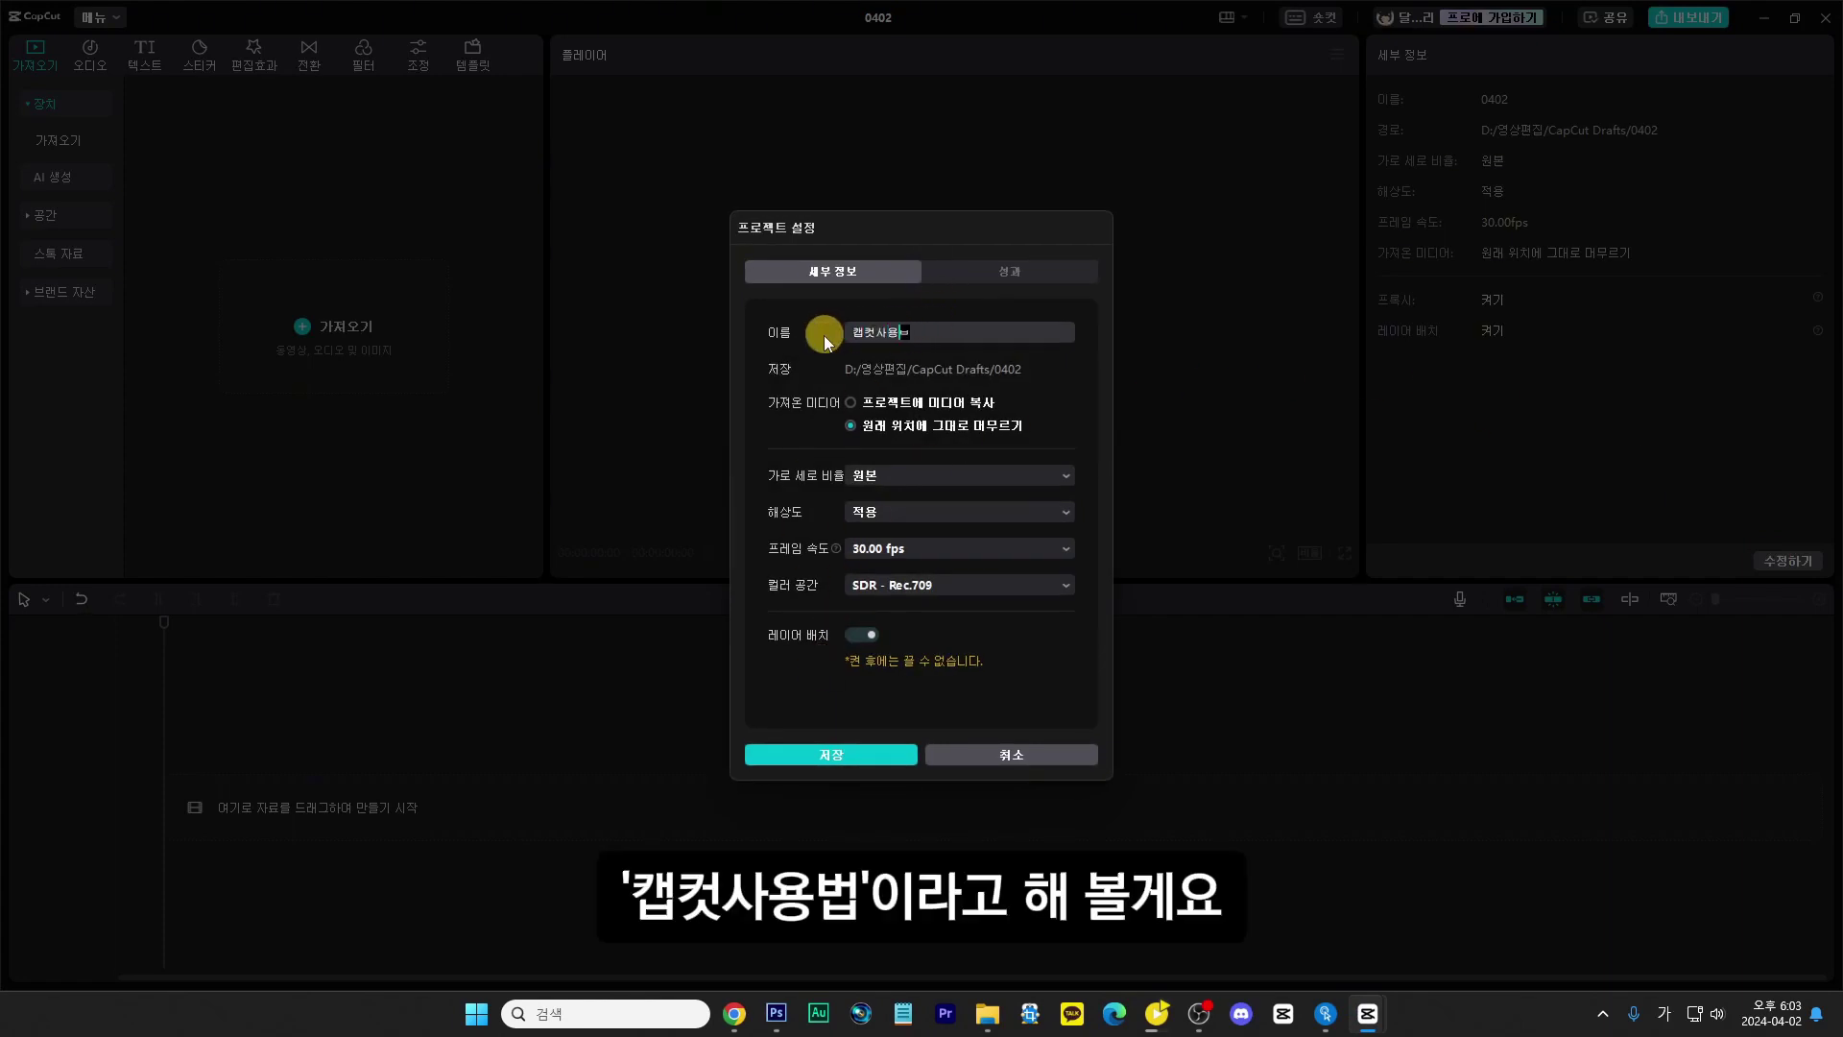
{"action": "type", "text": "컷사용ㅂㅓㅂ"}
{"action": "left_click", "coordinate": [827, 745]}
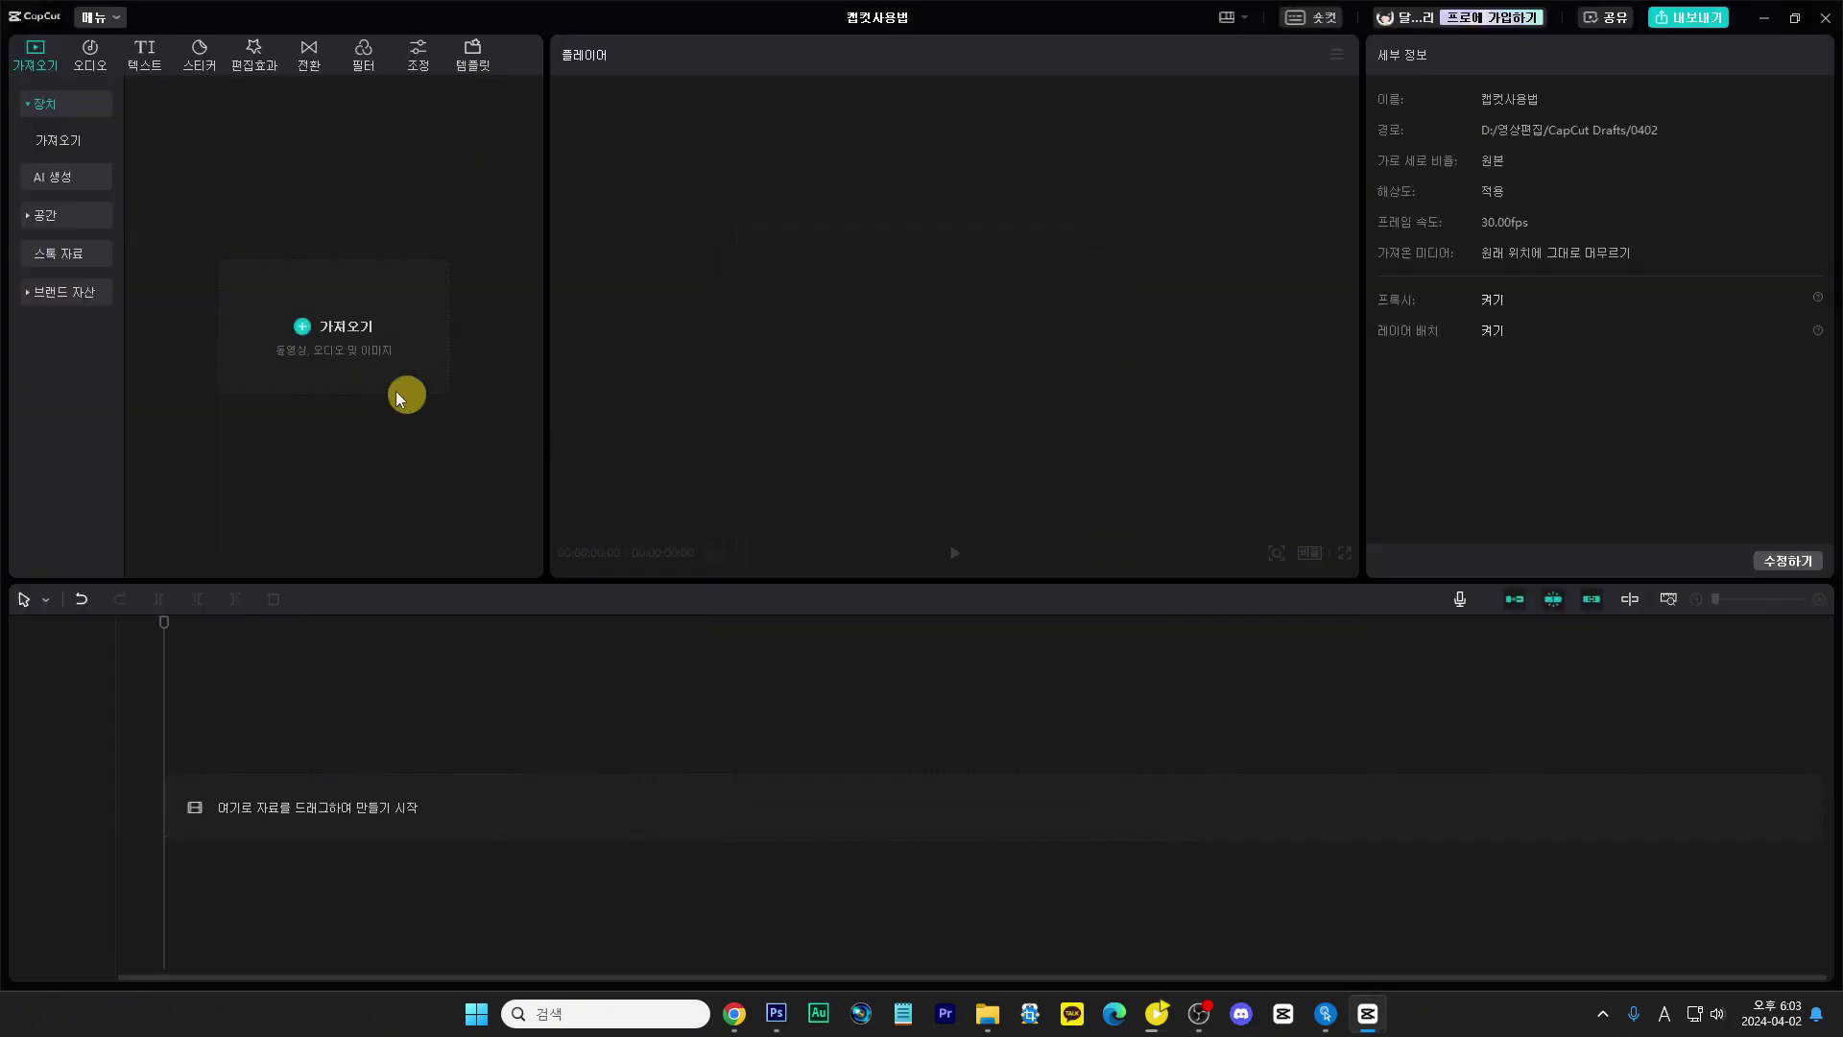
Step: Import sample.mp4 from the 영상소스 folder through the media file dialog
{"action": "left_click", "coordinate": [302, 330]}
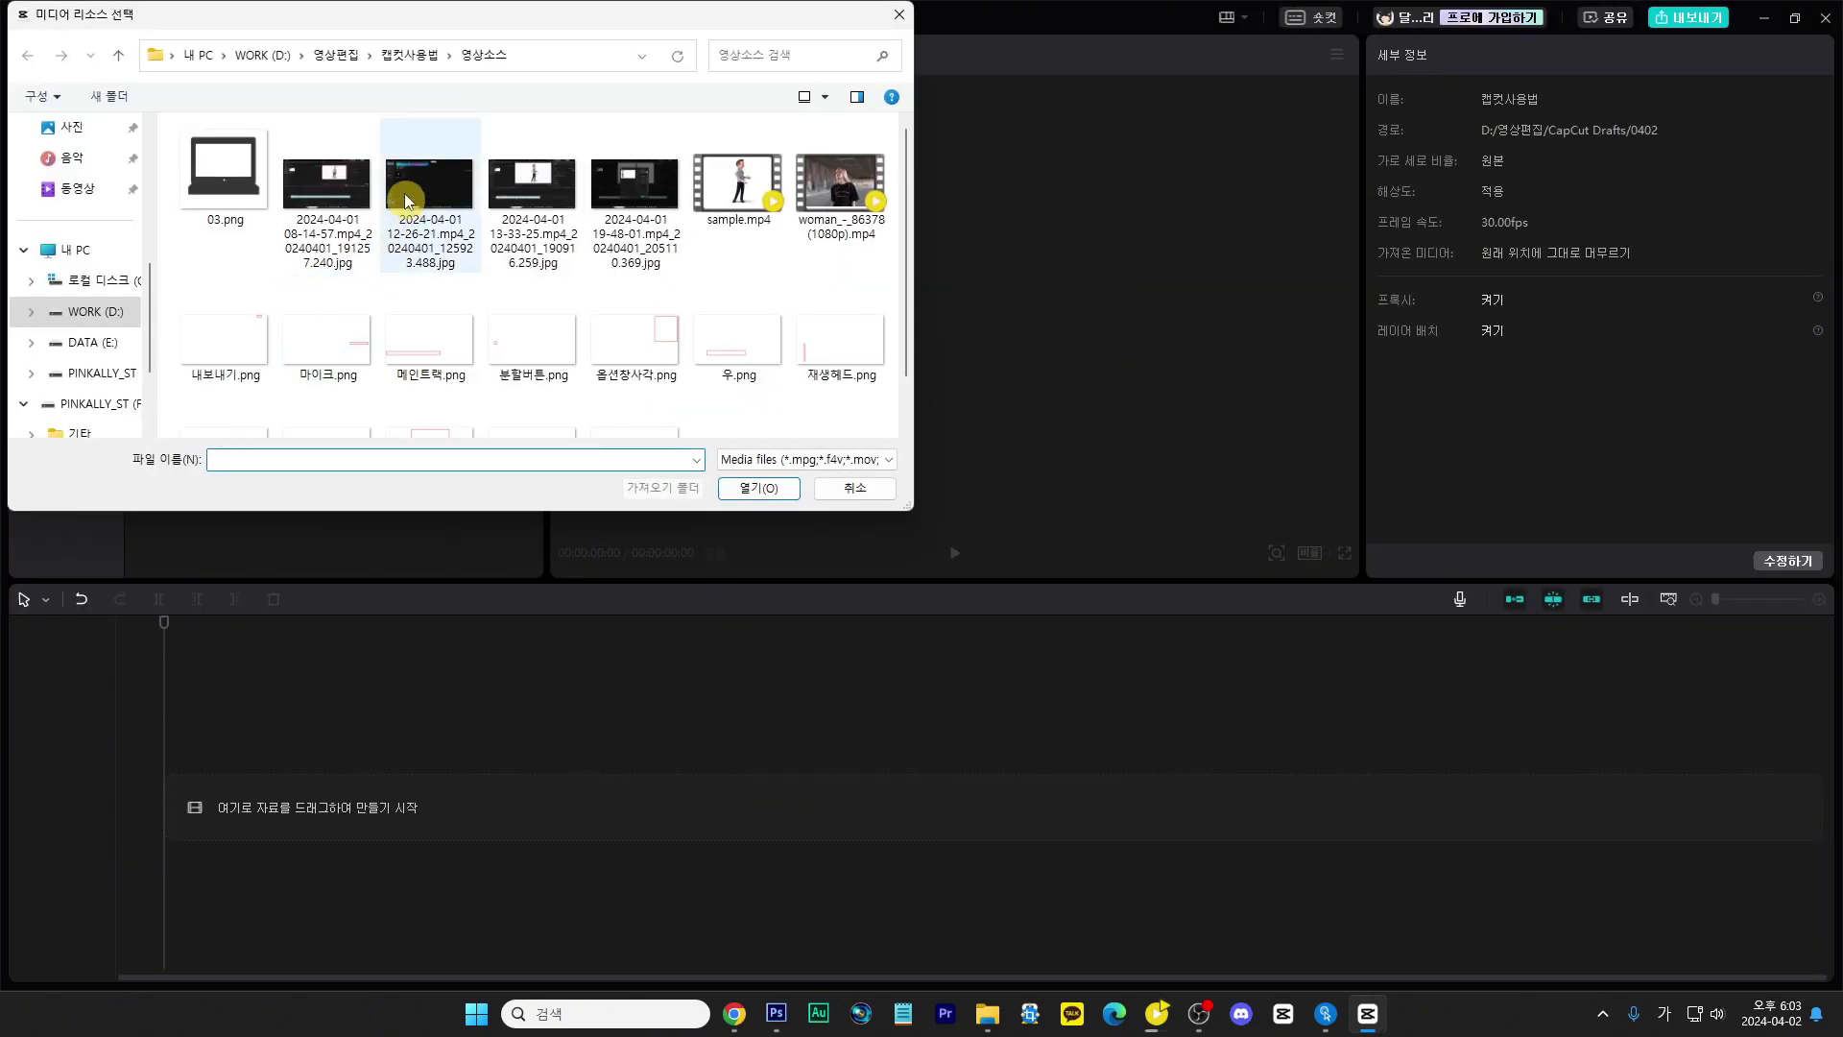
{"action": "left_click", "coordinate": [745, 197]}
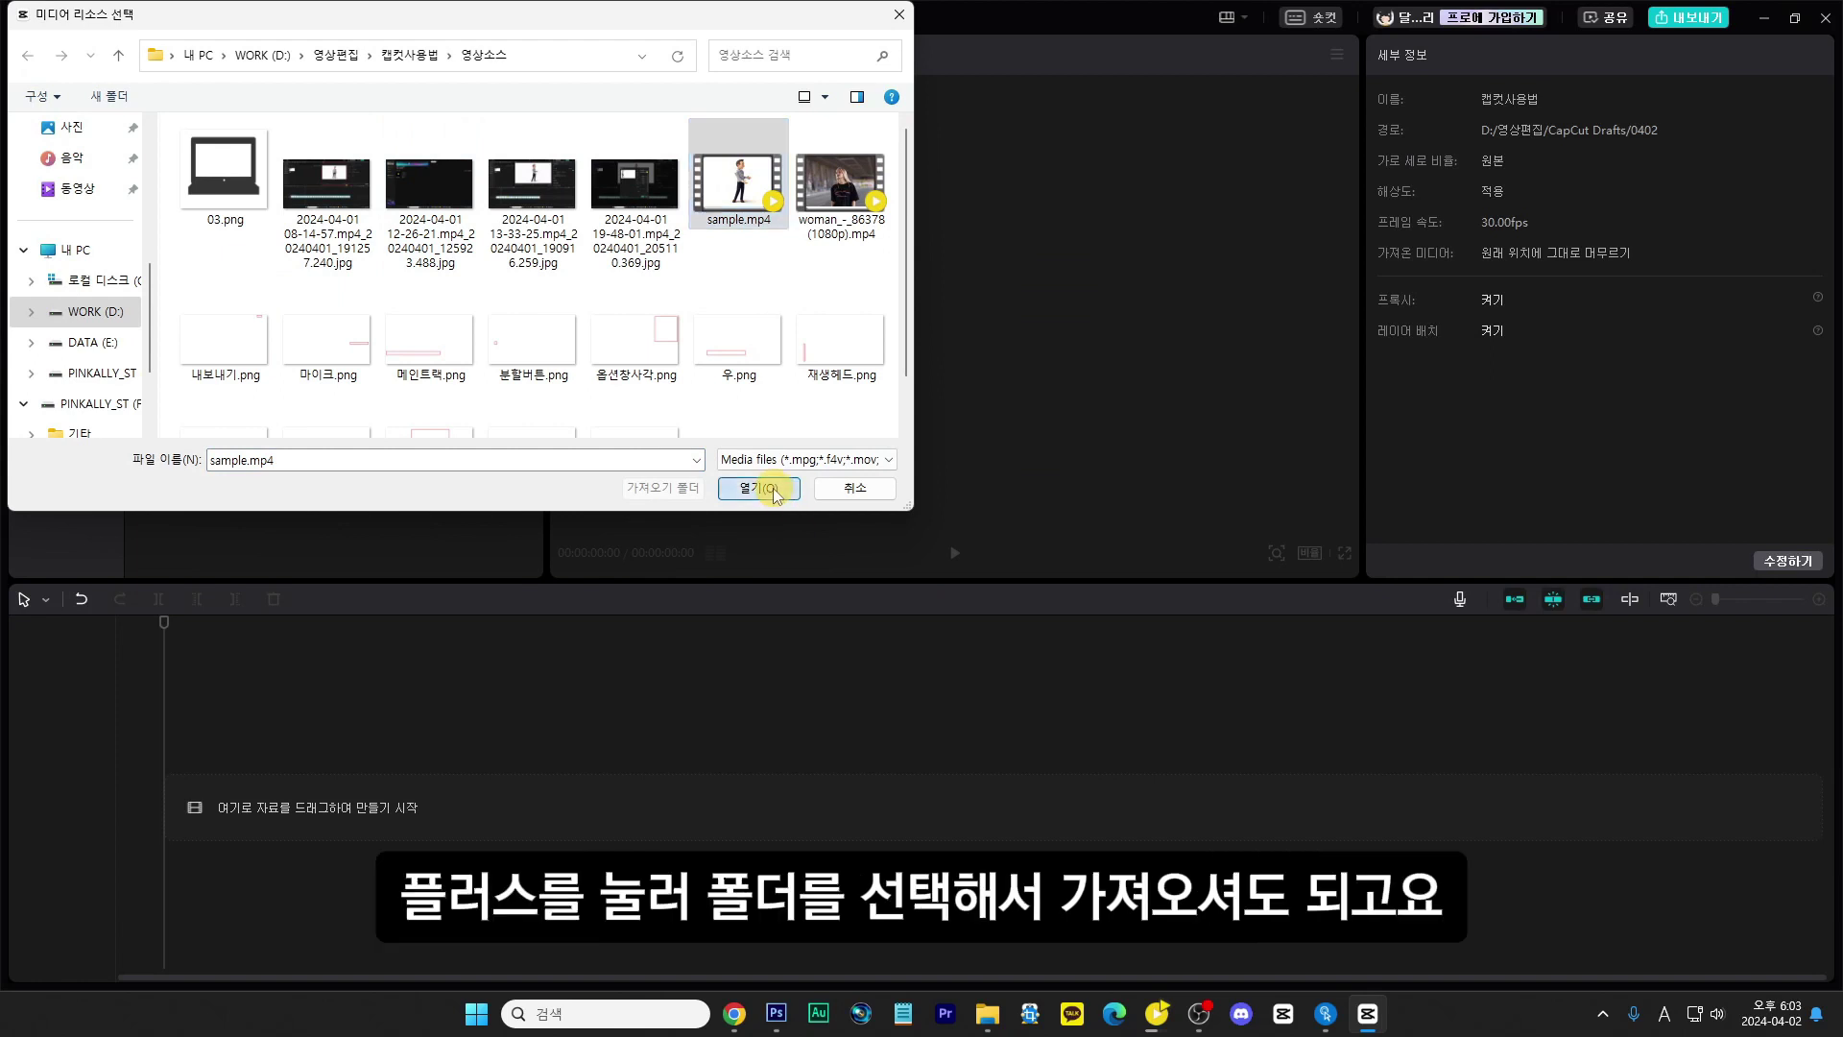
{"action": "left_click", "coordinate": [758, 488]}
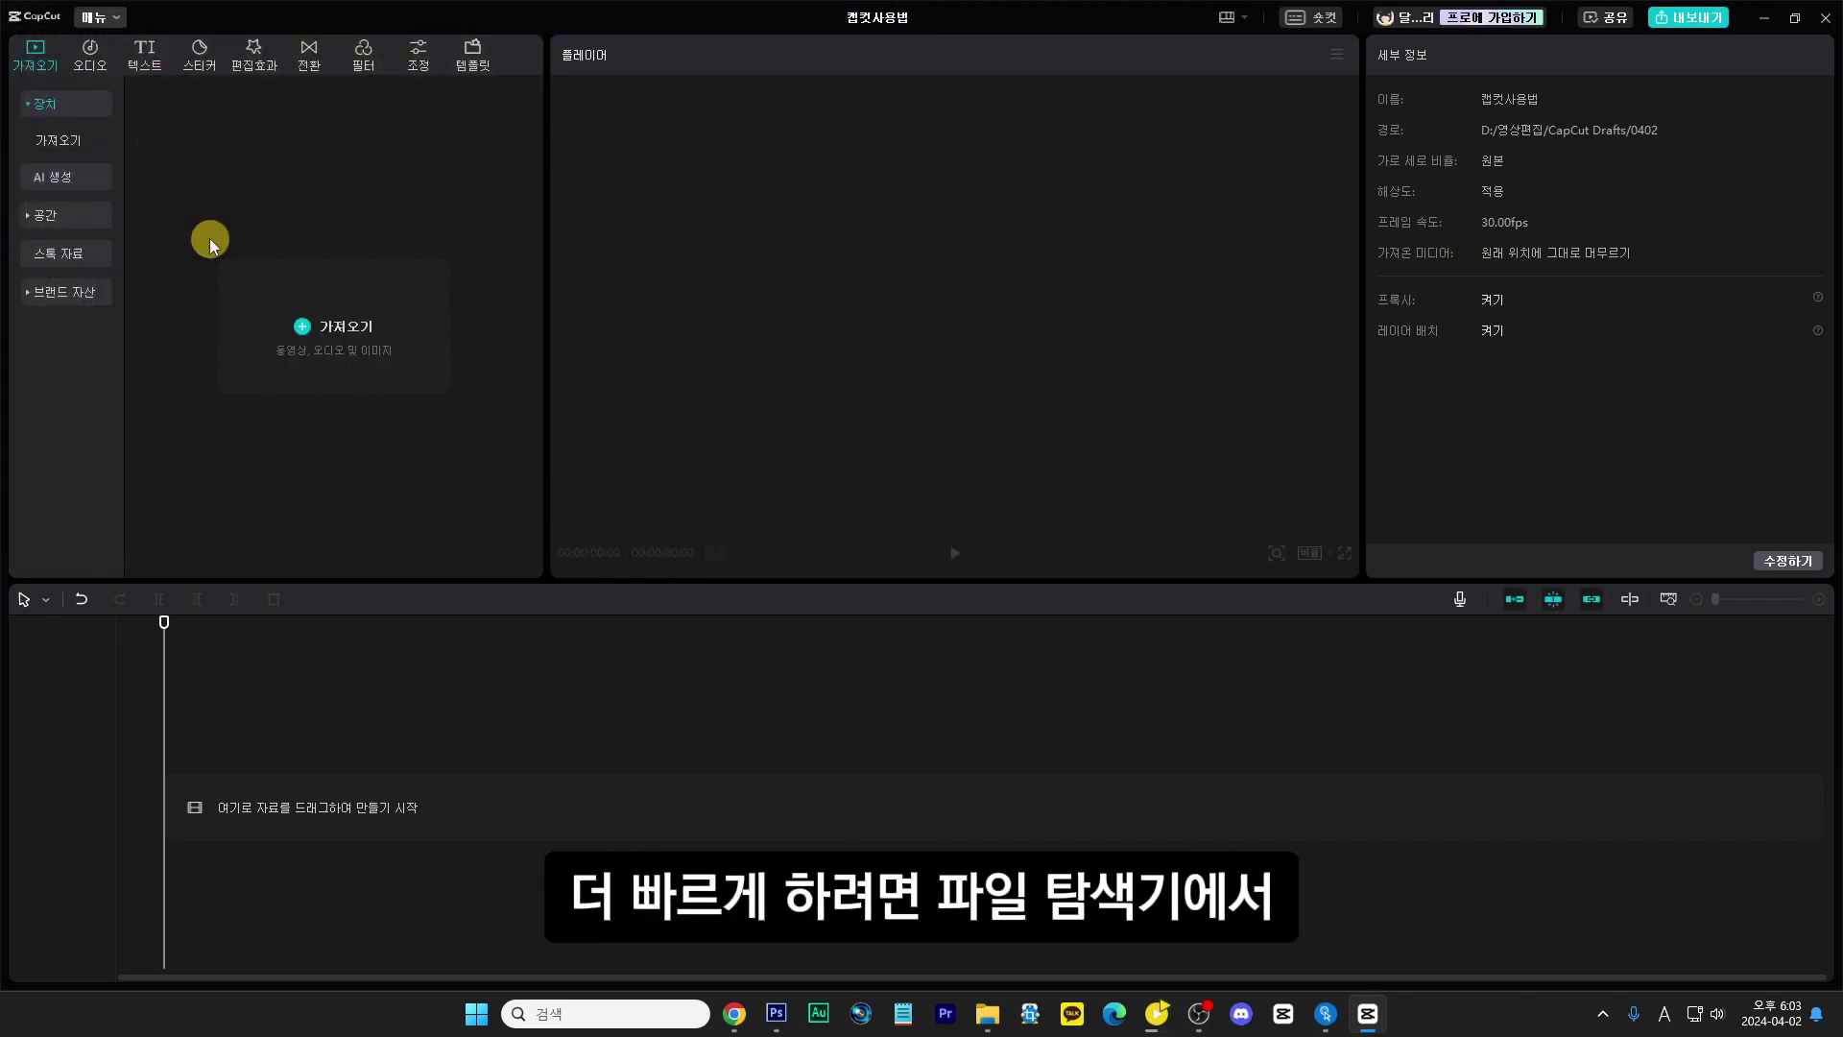
Step: Add sample.mp4 from the 영상소스 folder in File Explorer straight onto the start of the main track
{"action": "left_click", "coordinate": [988, 1019]}
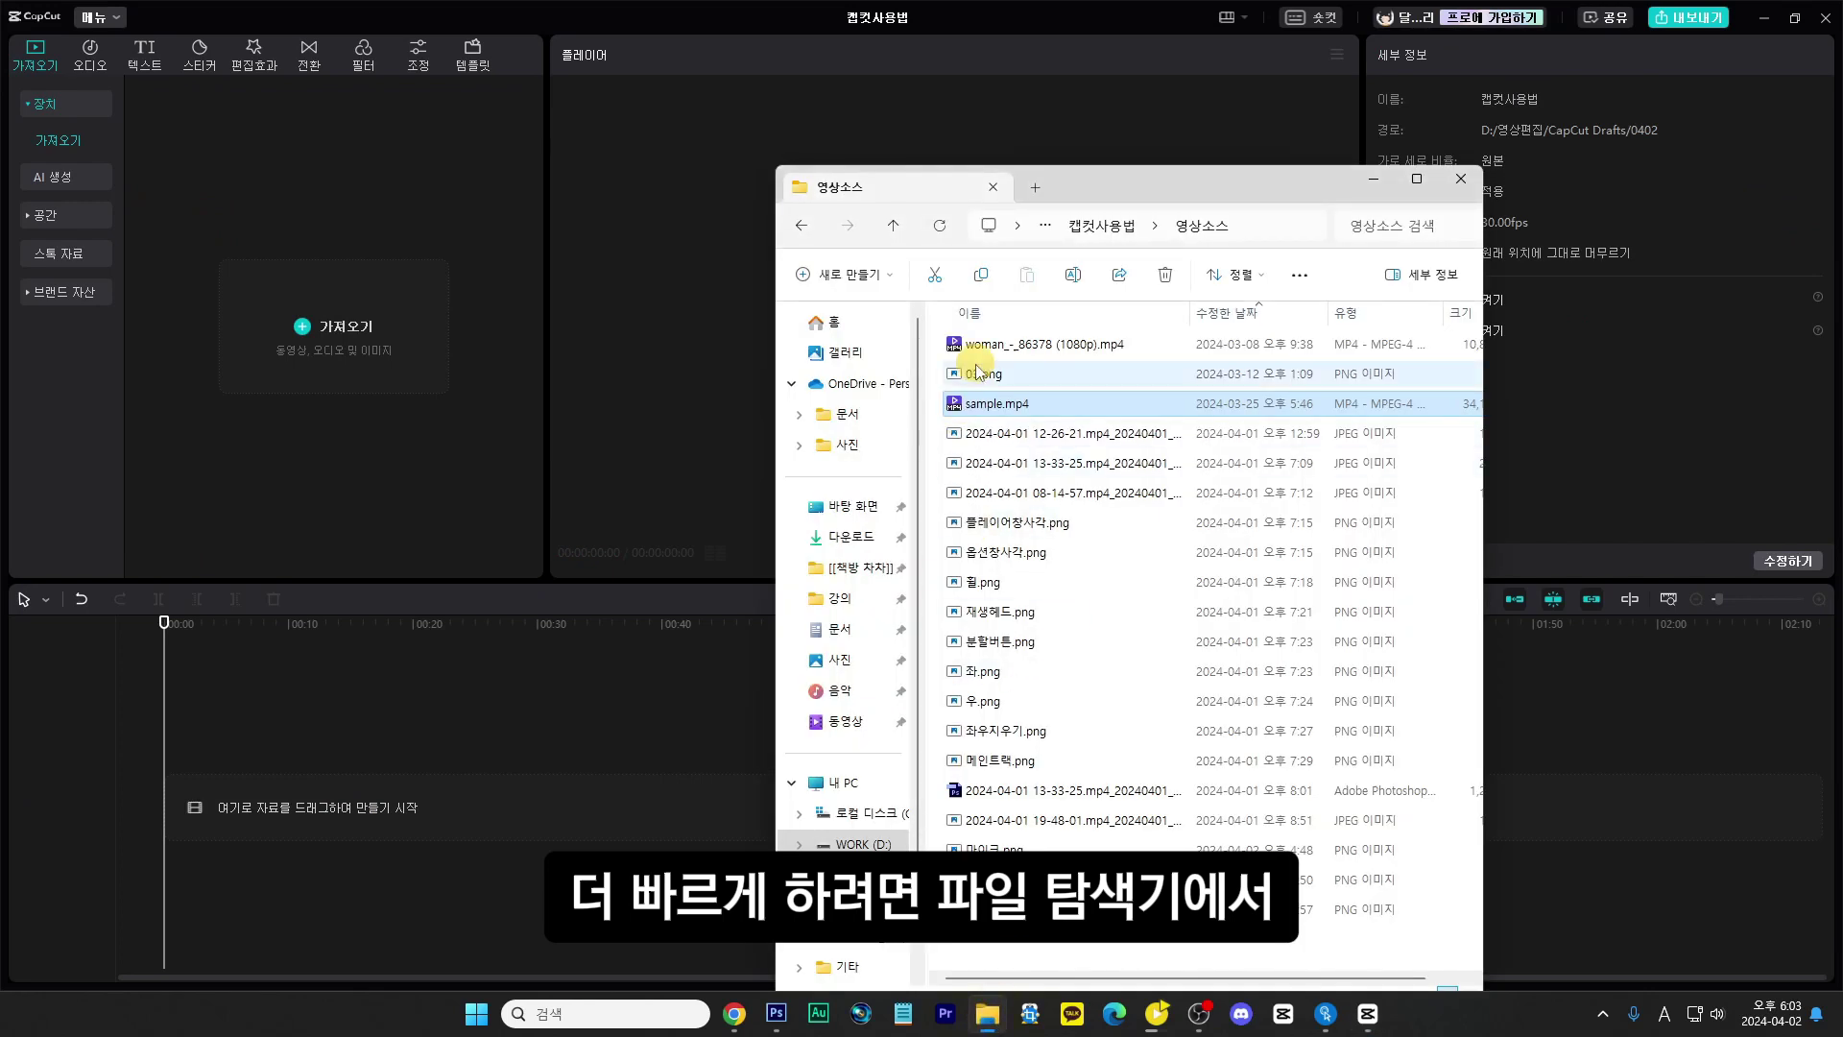
{"action": "left_click_drag", "start_coordinate": [977, 403], "coordinate": [271, 827]}
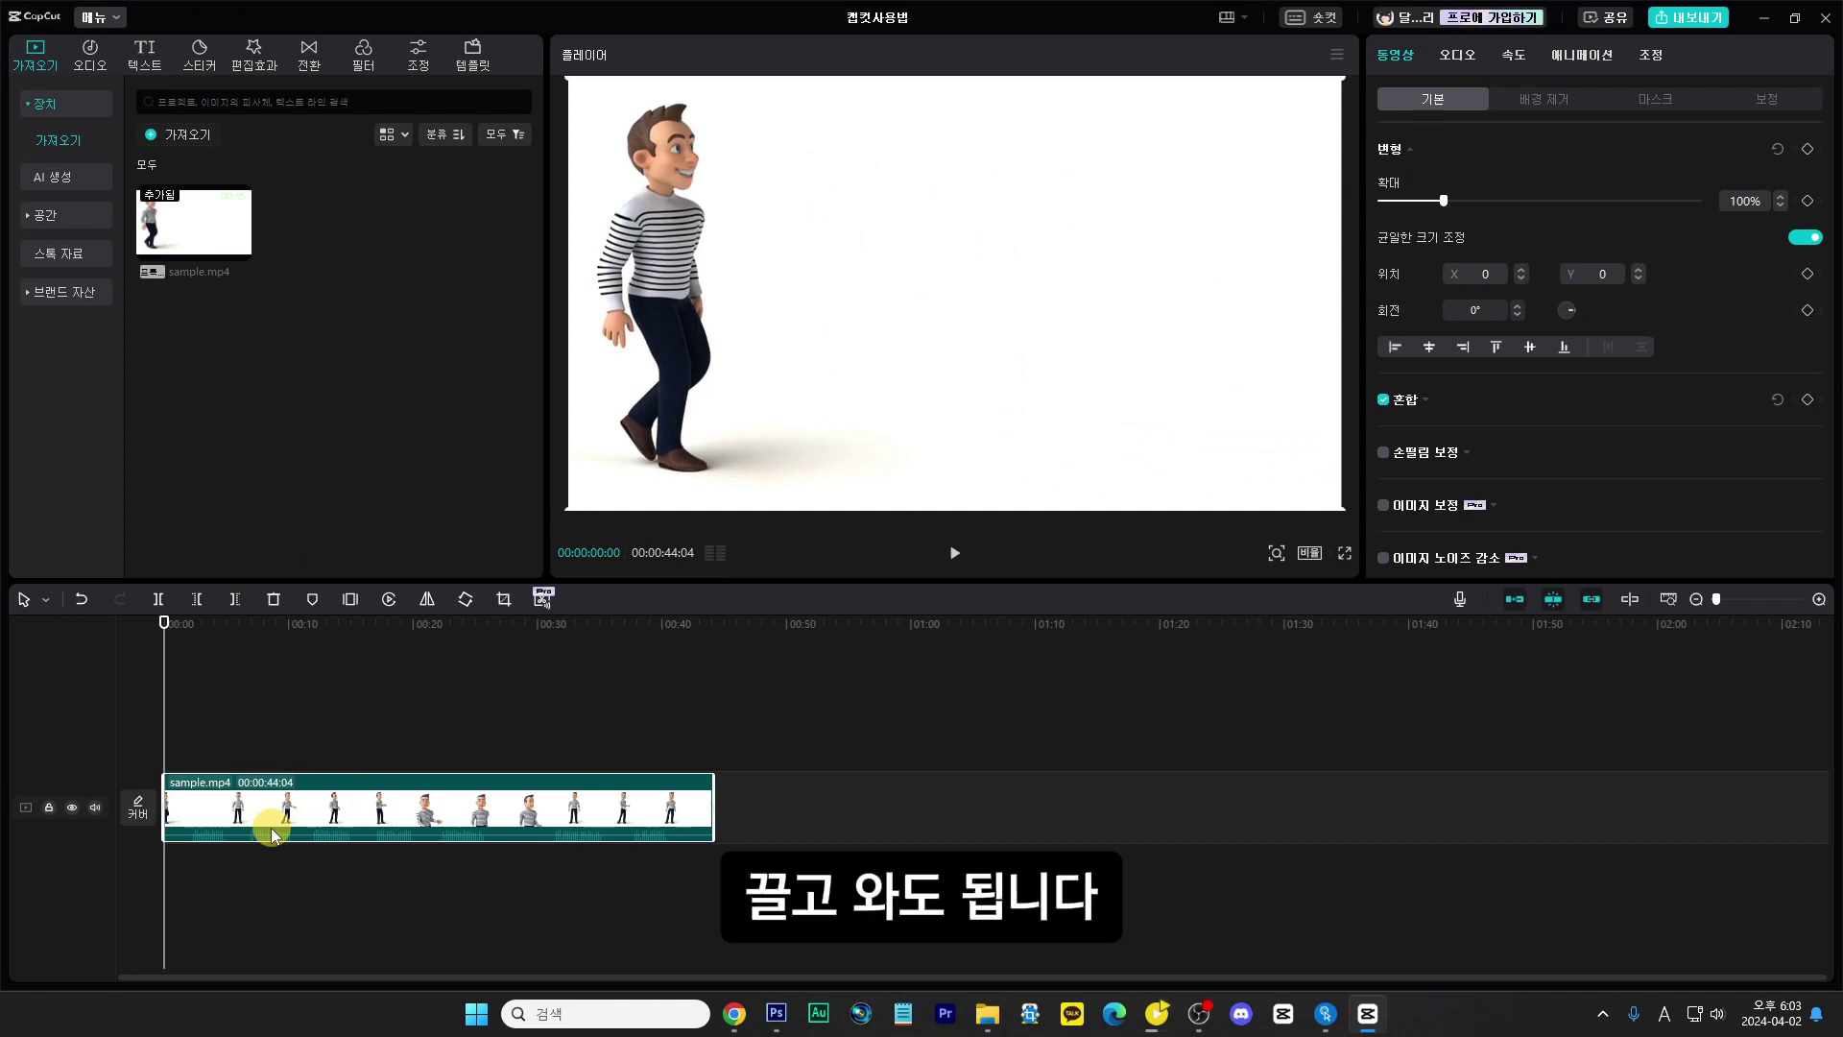
Step: Play the sample.mp4 clip from the start to about 10 seconds to find the spoken mistake
{"action": "scroll", "coordinate": [244, 727], "scroll_direction": "up", "scroll_amount": 4}
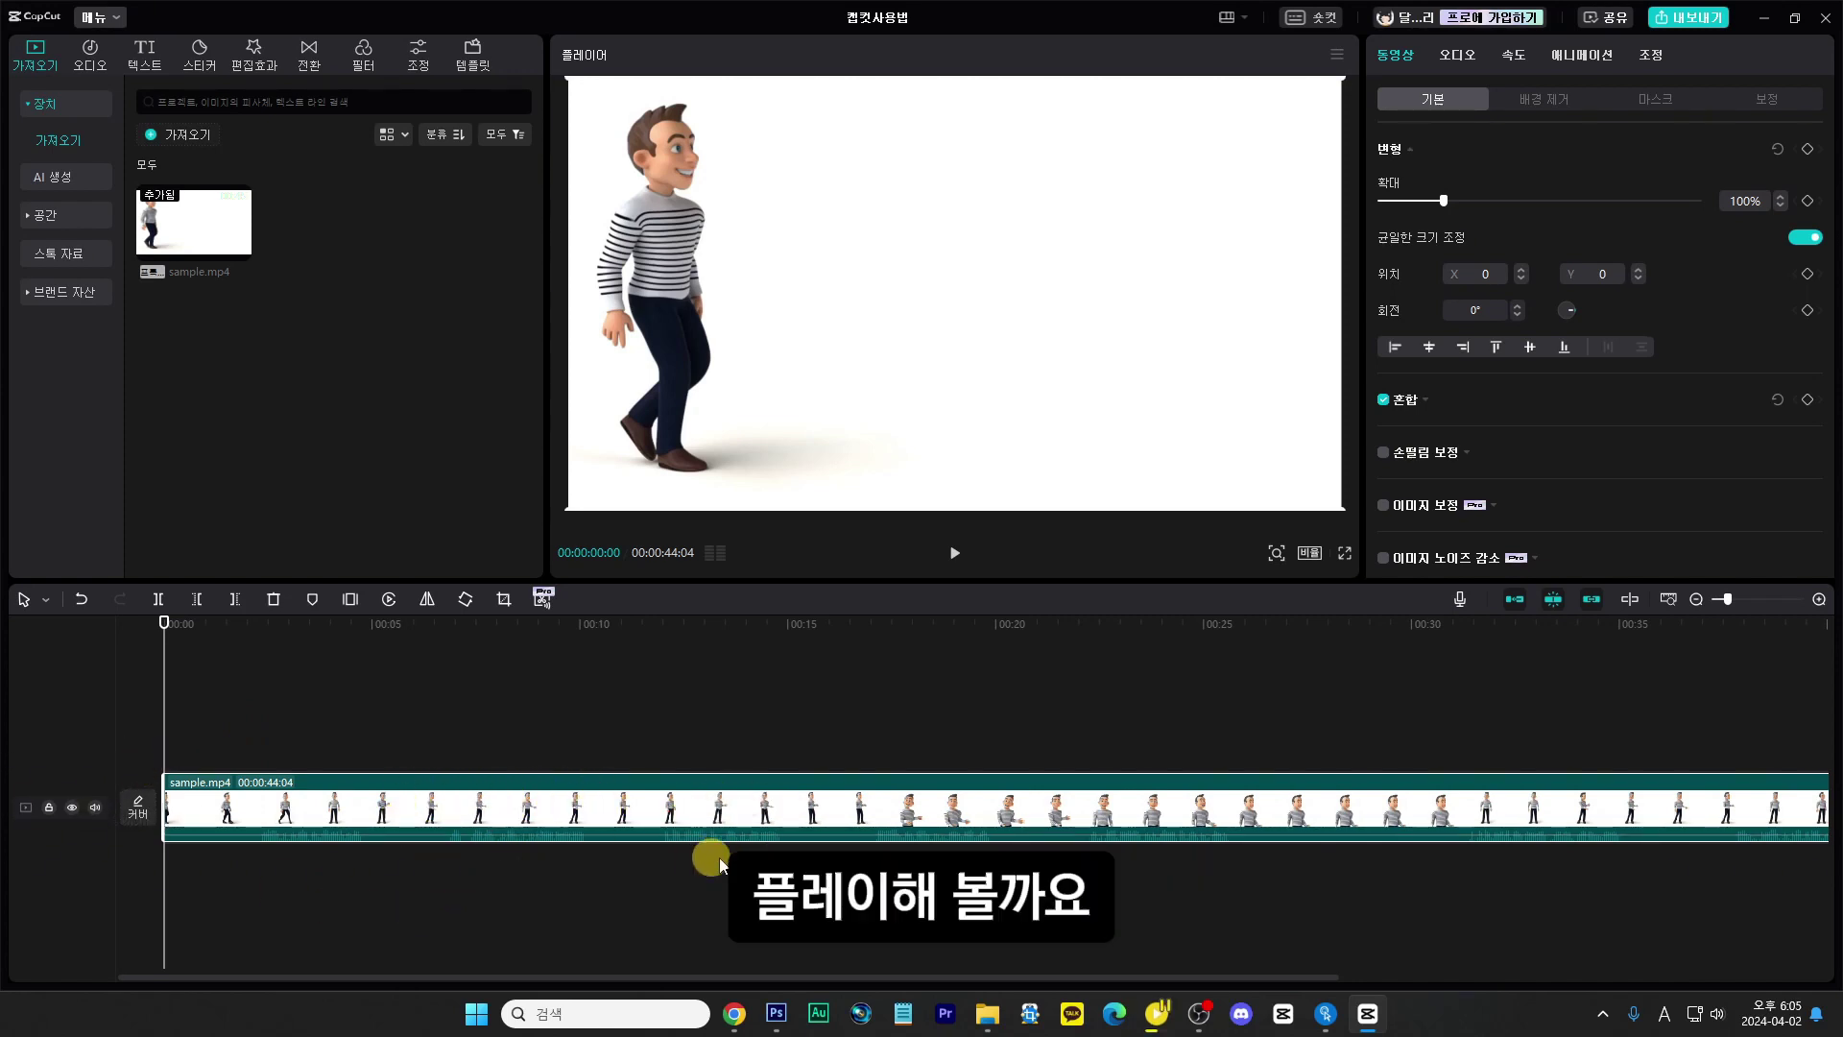
{"action": "key", "text": "space"}
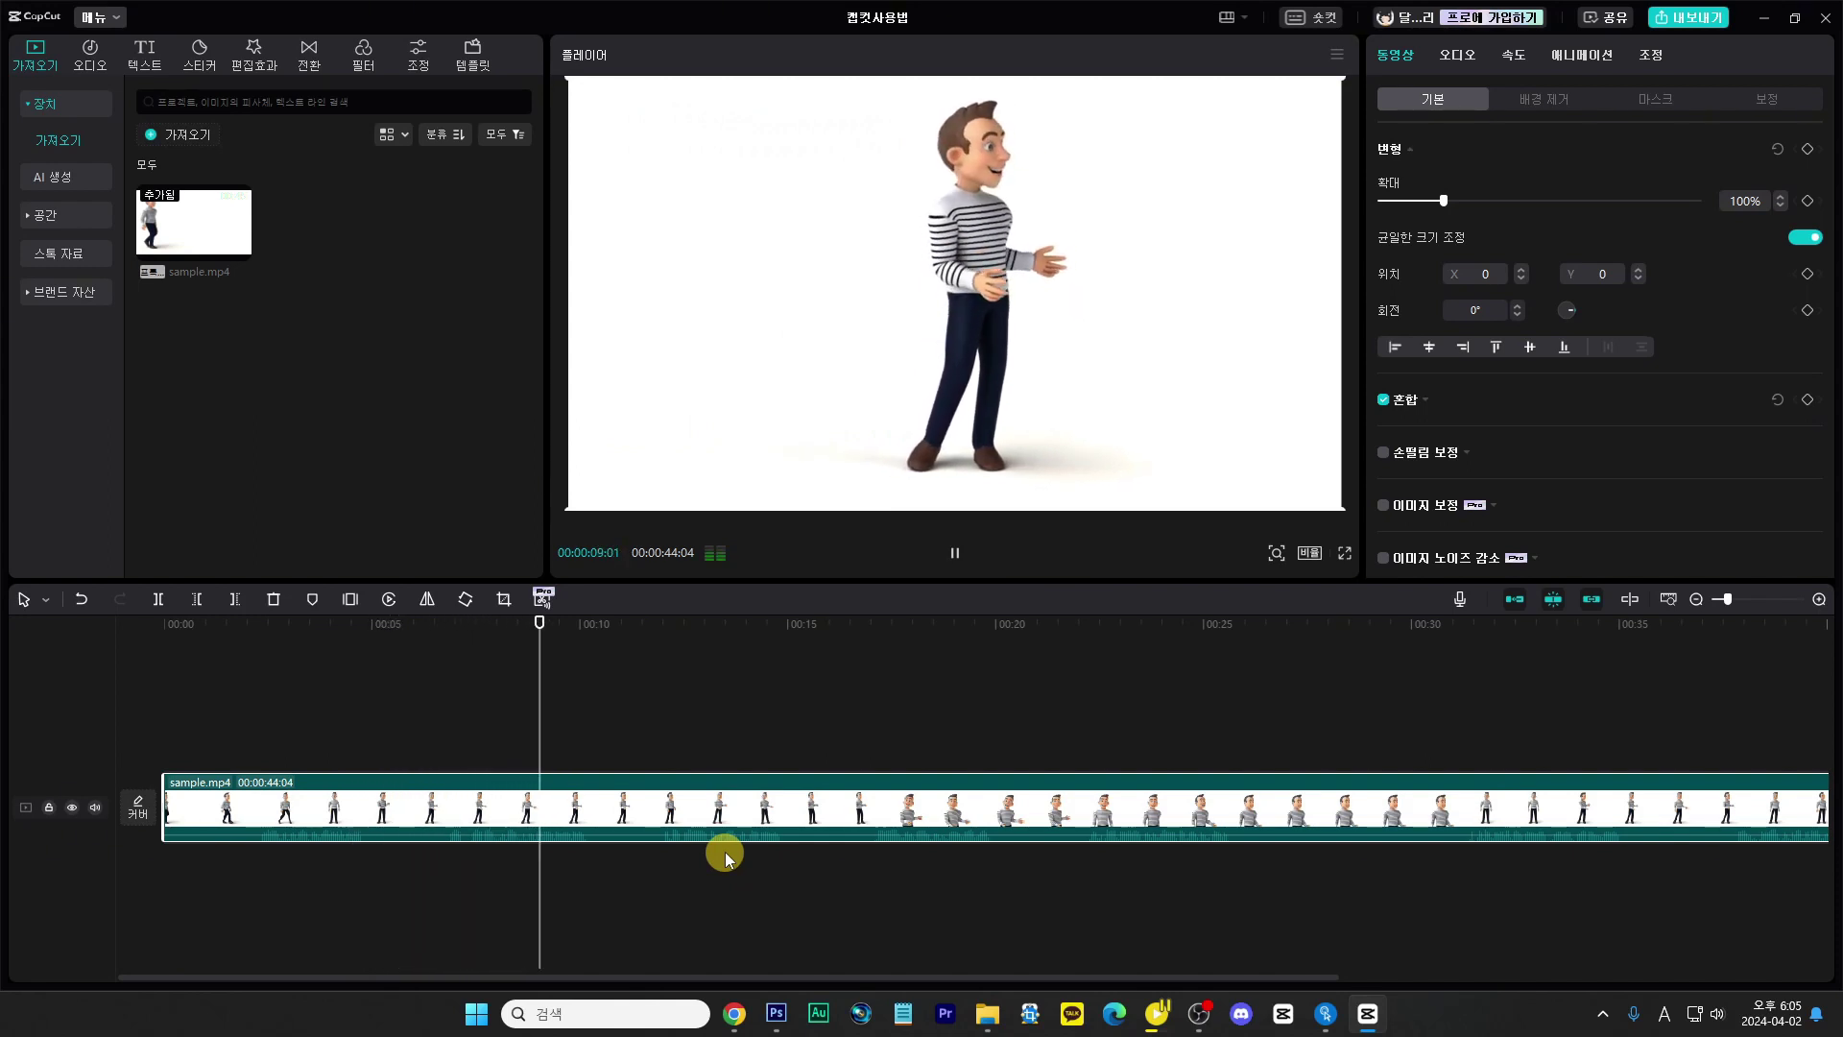
{"action": "key", "text": "space"}
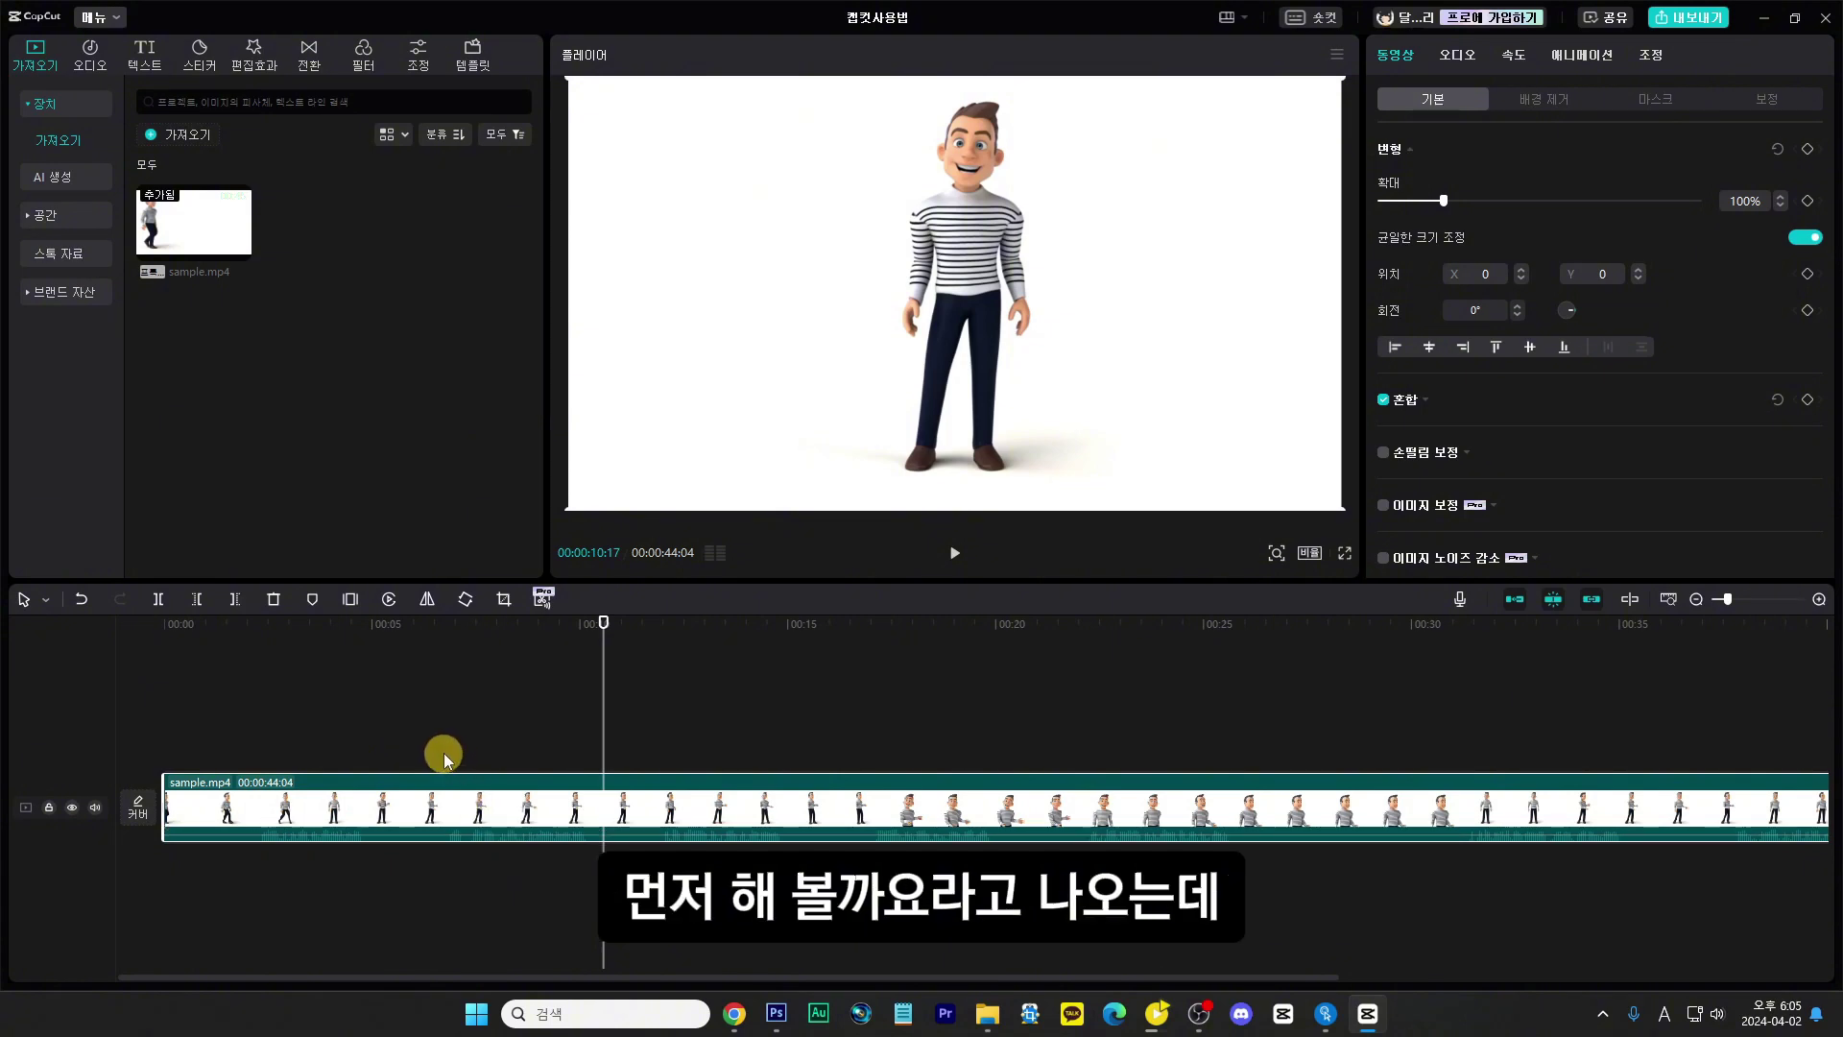
Step: Find where the mistake begins by replaying from about 2 seconds, and split the sample.mp4 clip at 00:00:04:25
{"action": "left_click", "coordinate": [367, 737]}
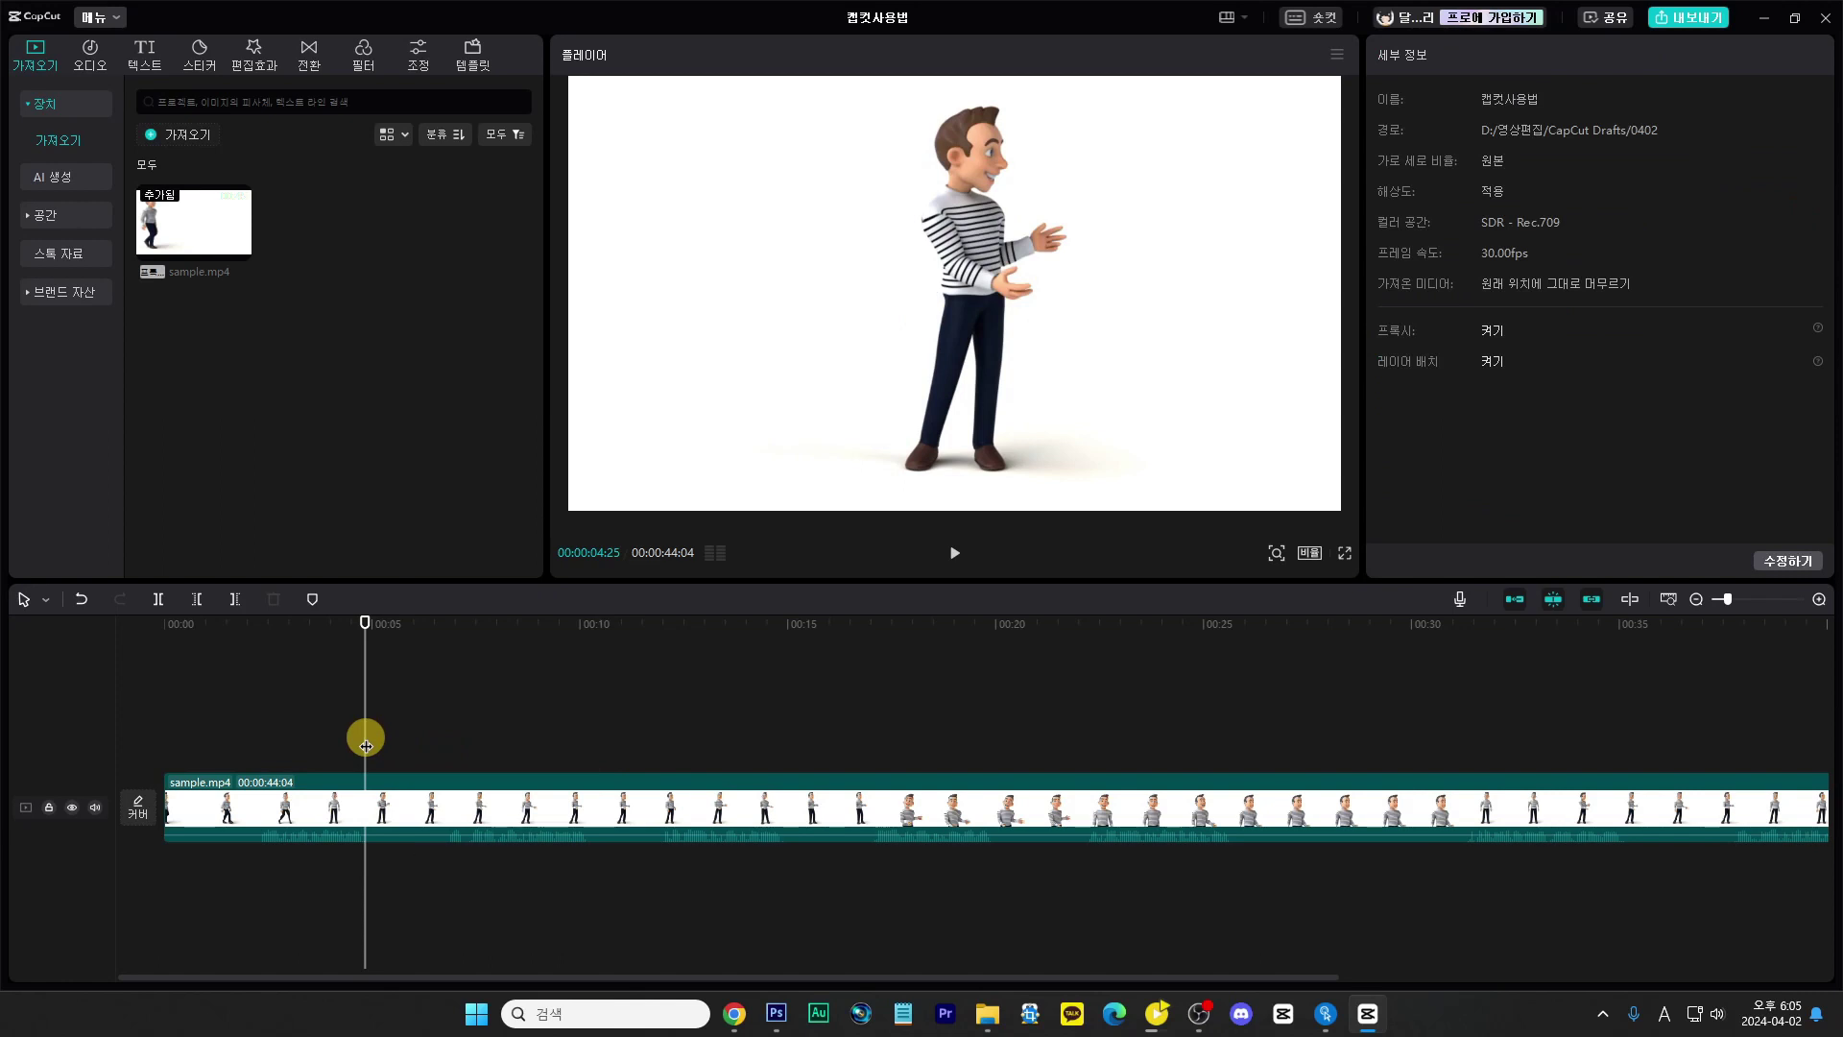
{"action": "left_click_drag", "start_coordinate": [366, 746], "coordinate": [249, 755]}
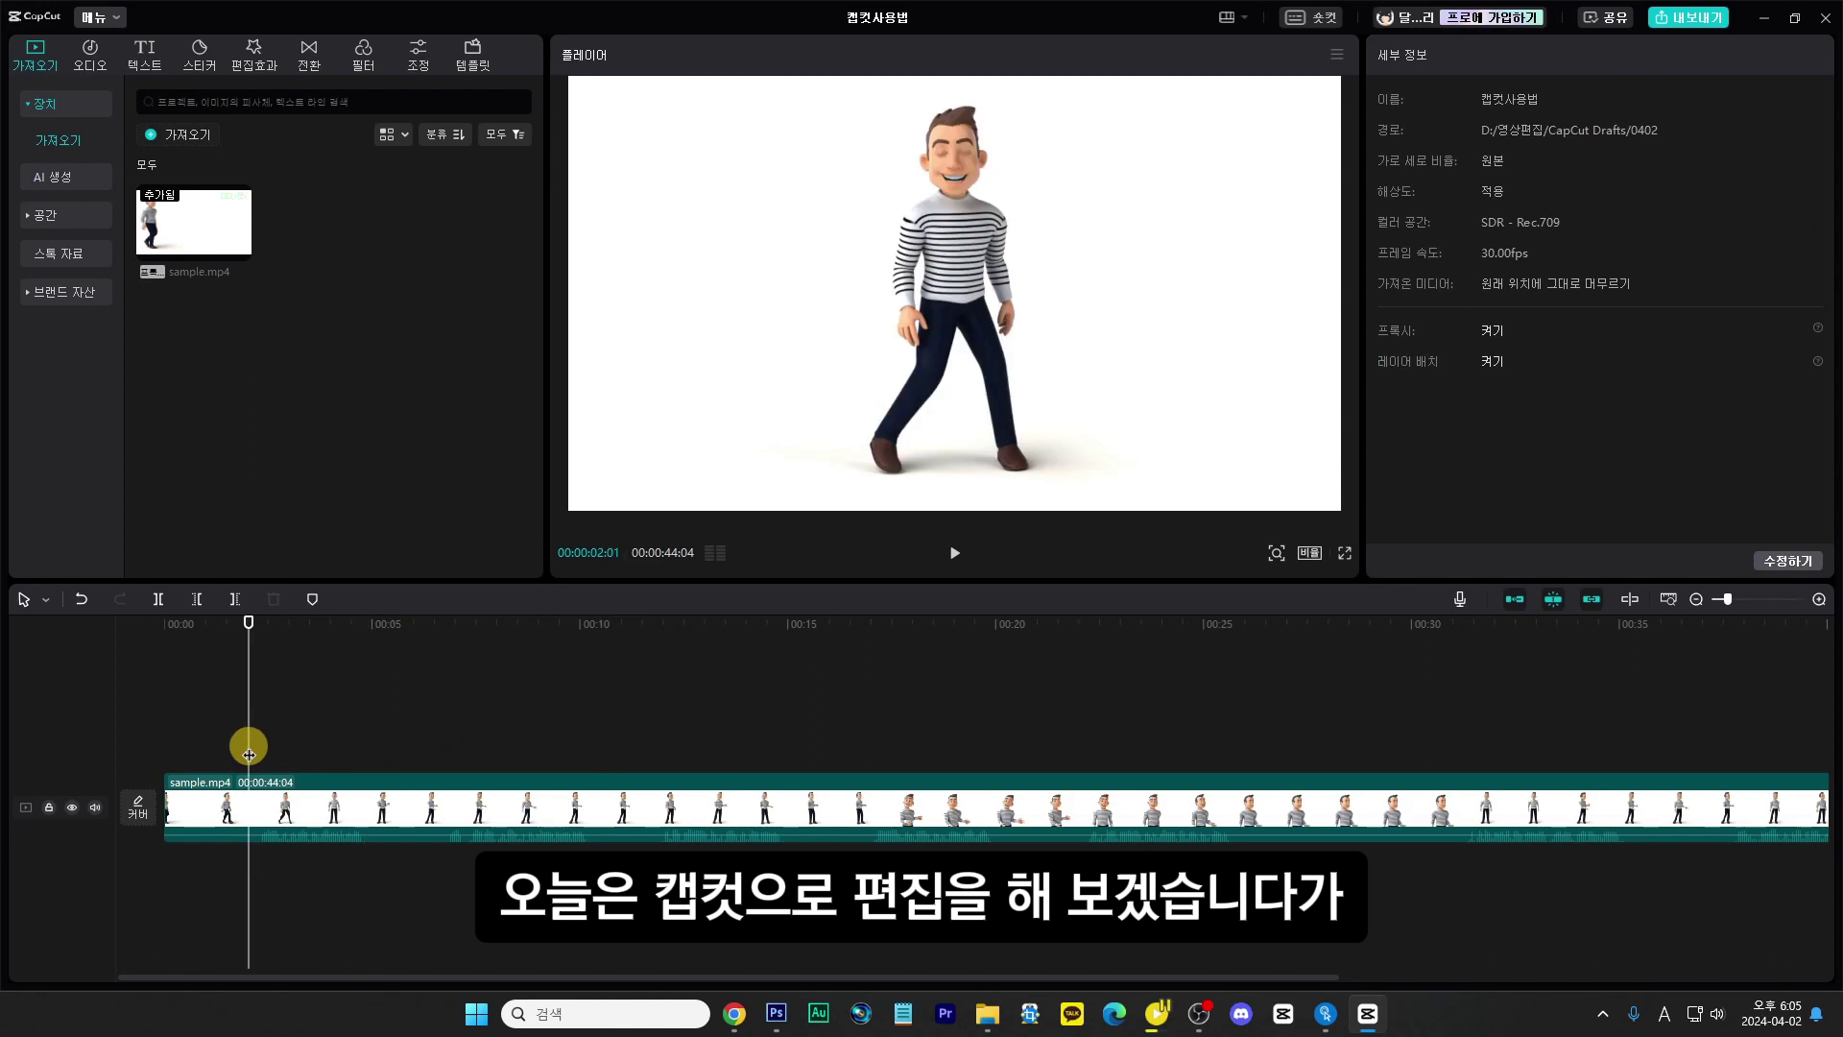
{"action": "key", "text": "space"}
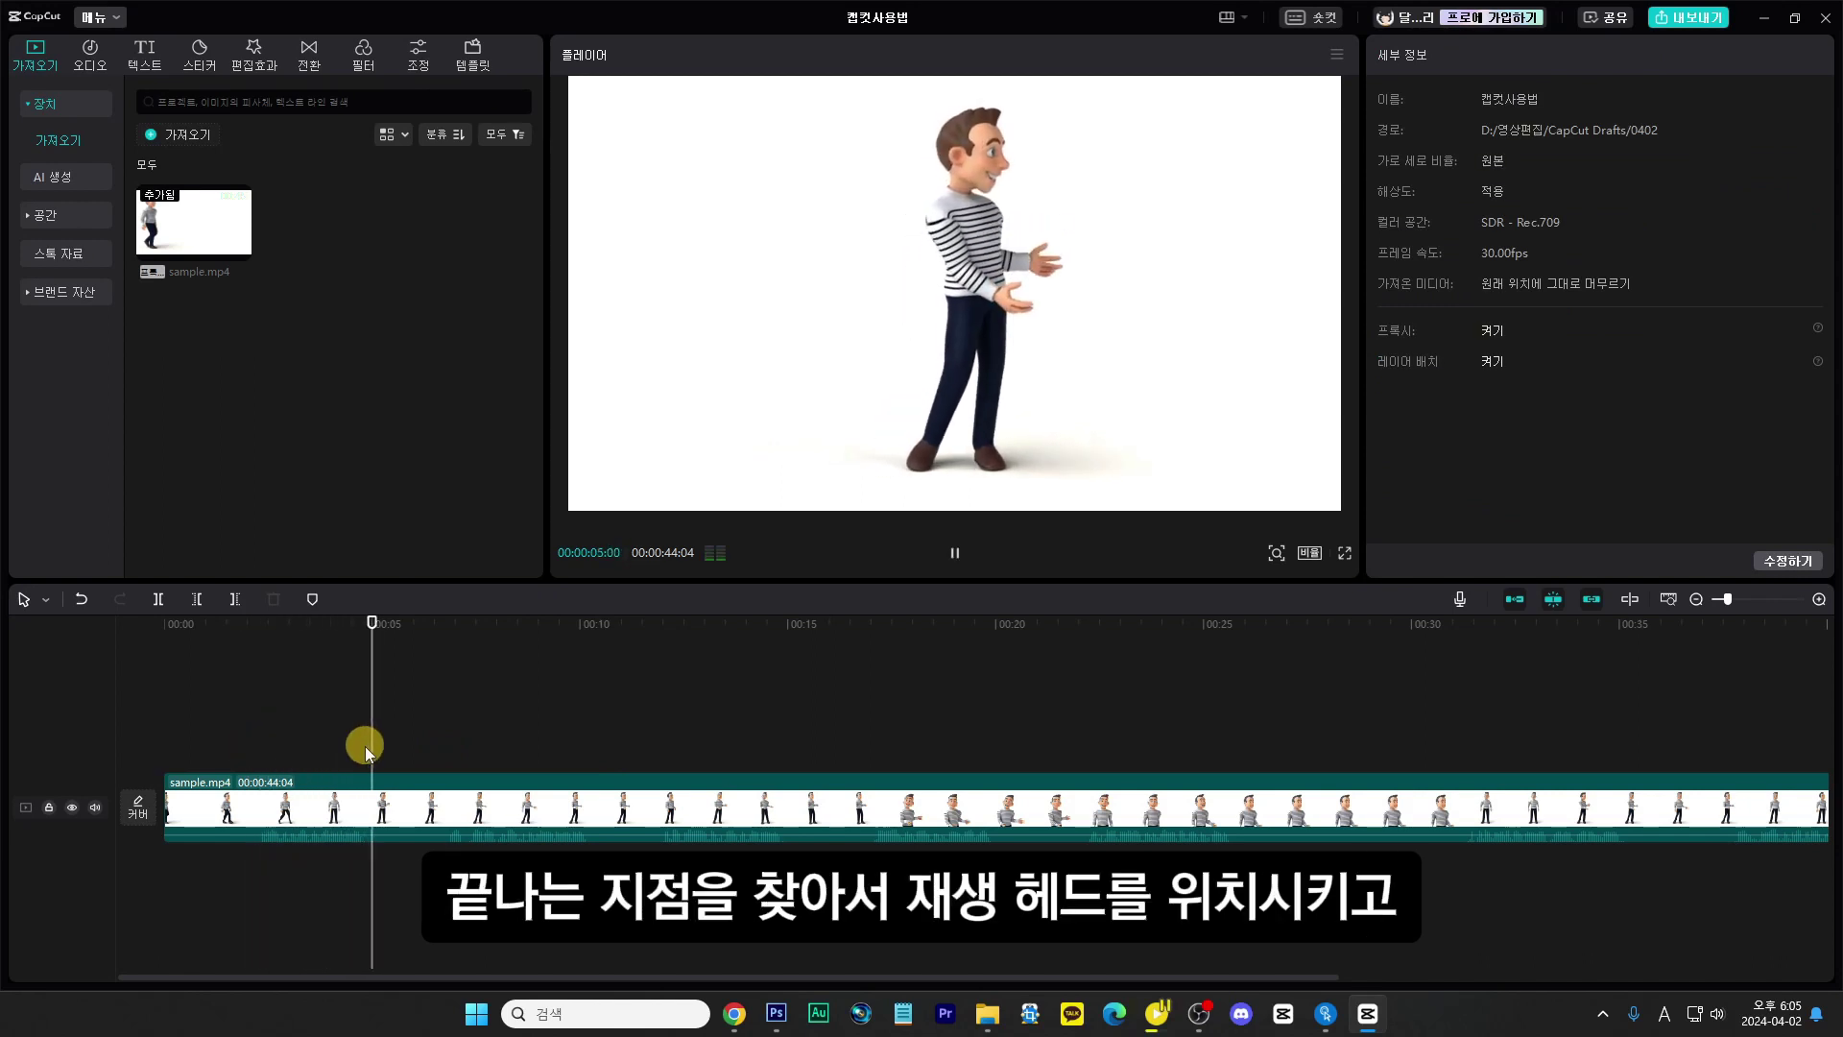
{"action": "key", "text": "space"}
{"action": "key", "text": "ctrl+b"}
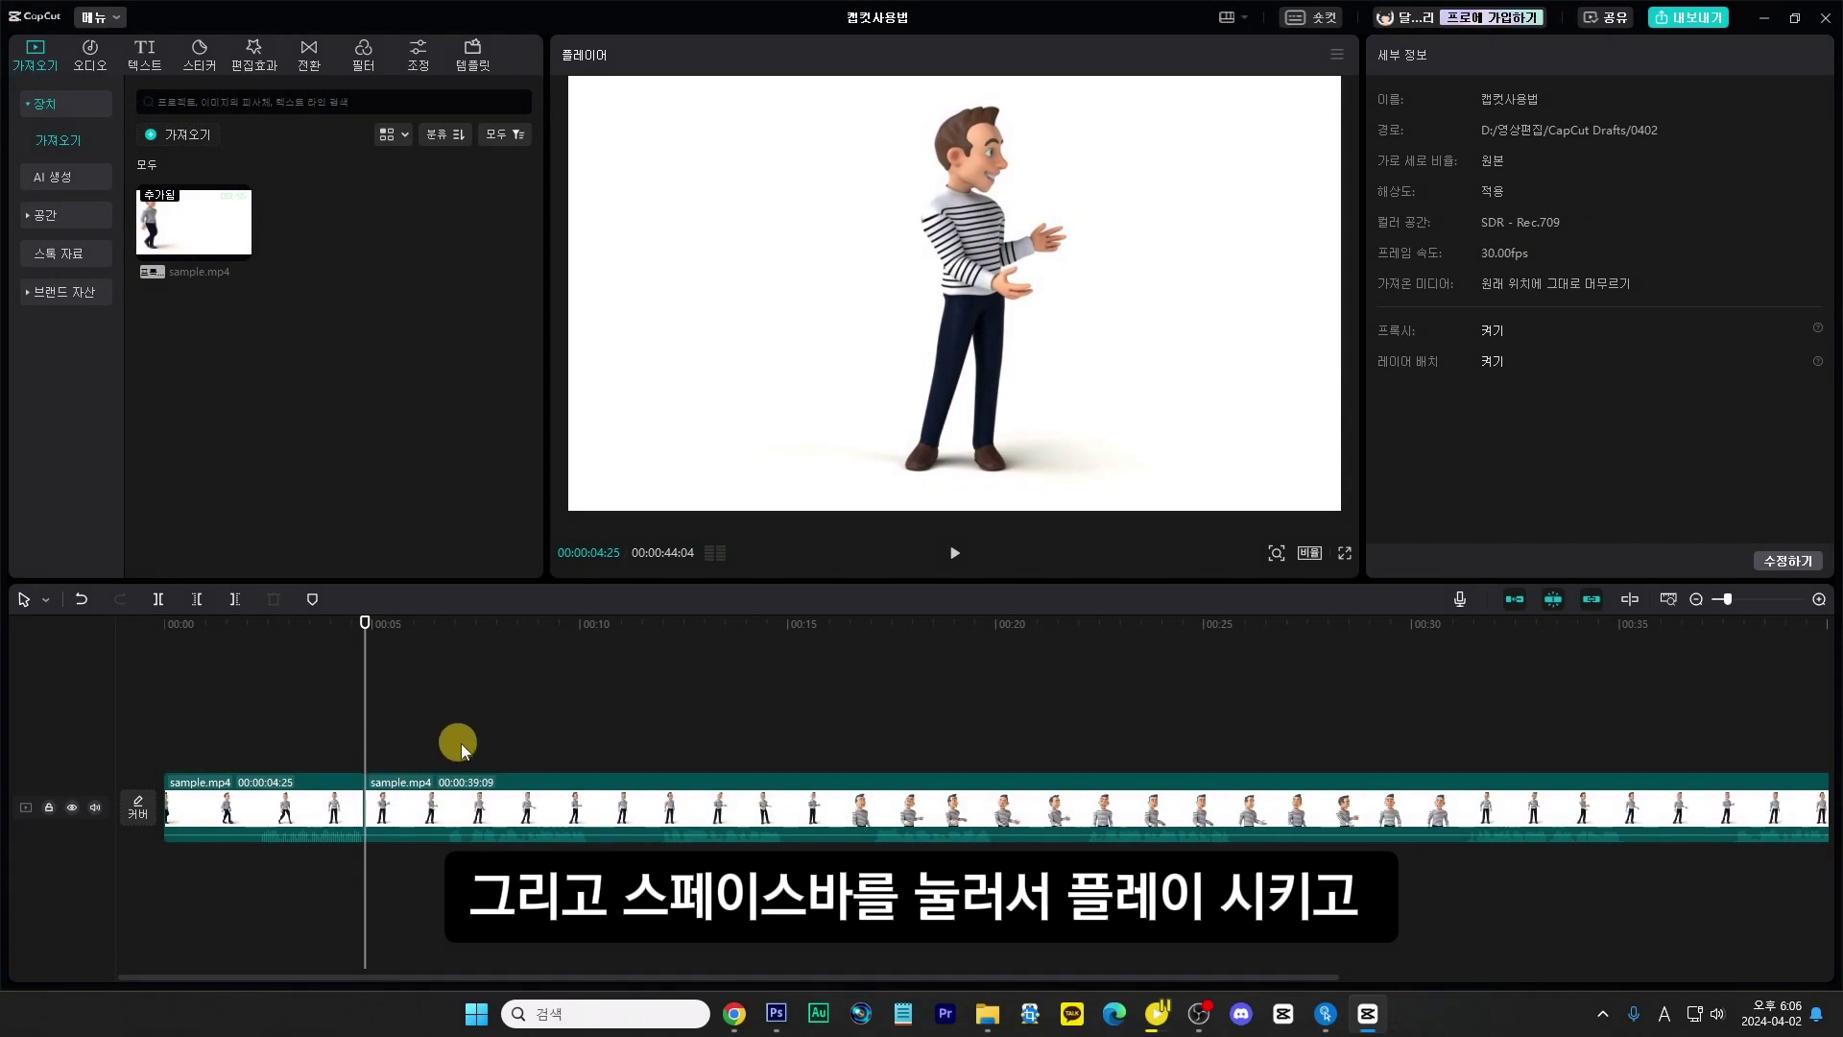
Step: Play on to find where the mistake ends, and split the second sample.mp4 segment at 00:00:08:00
{"action": "key", "text": "space"}
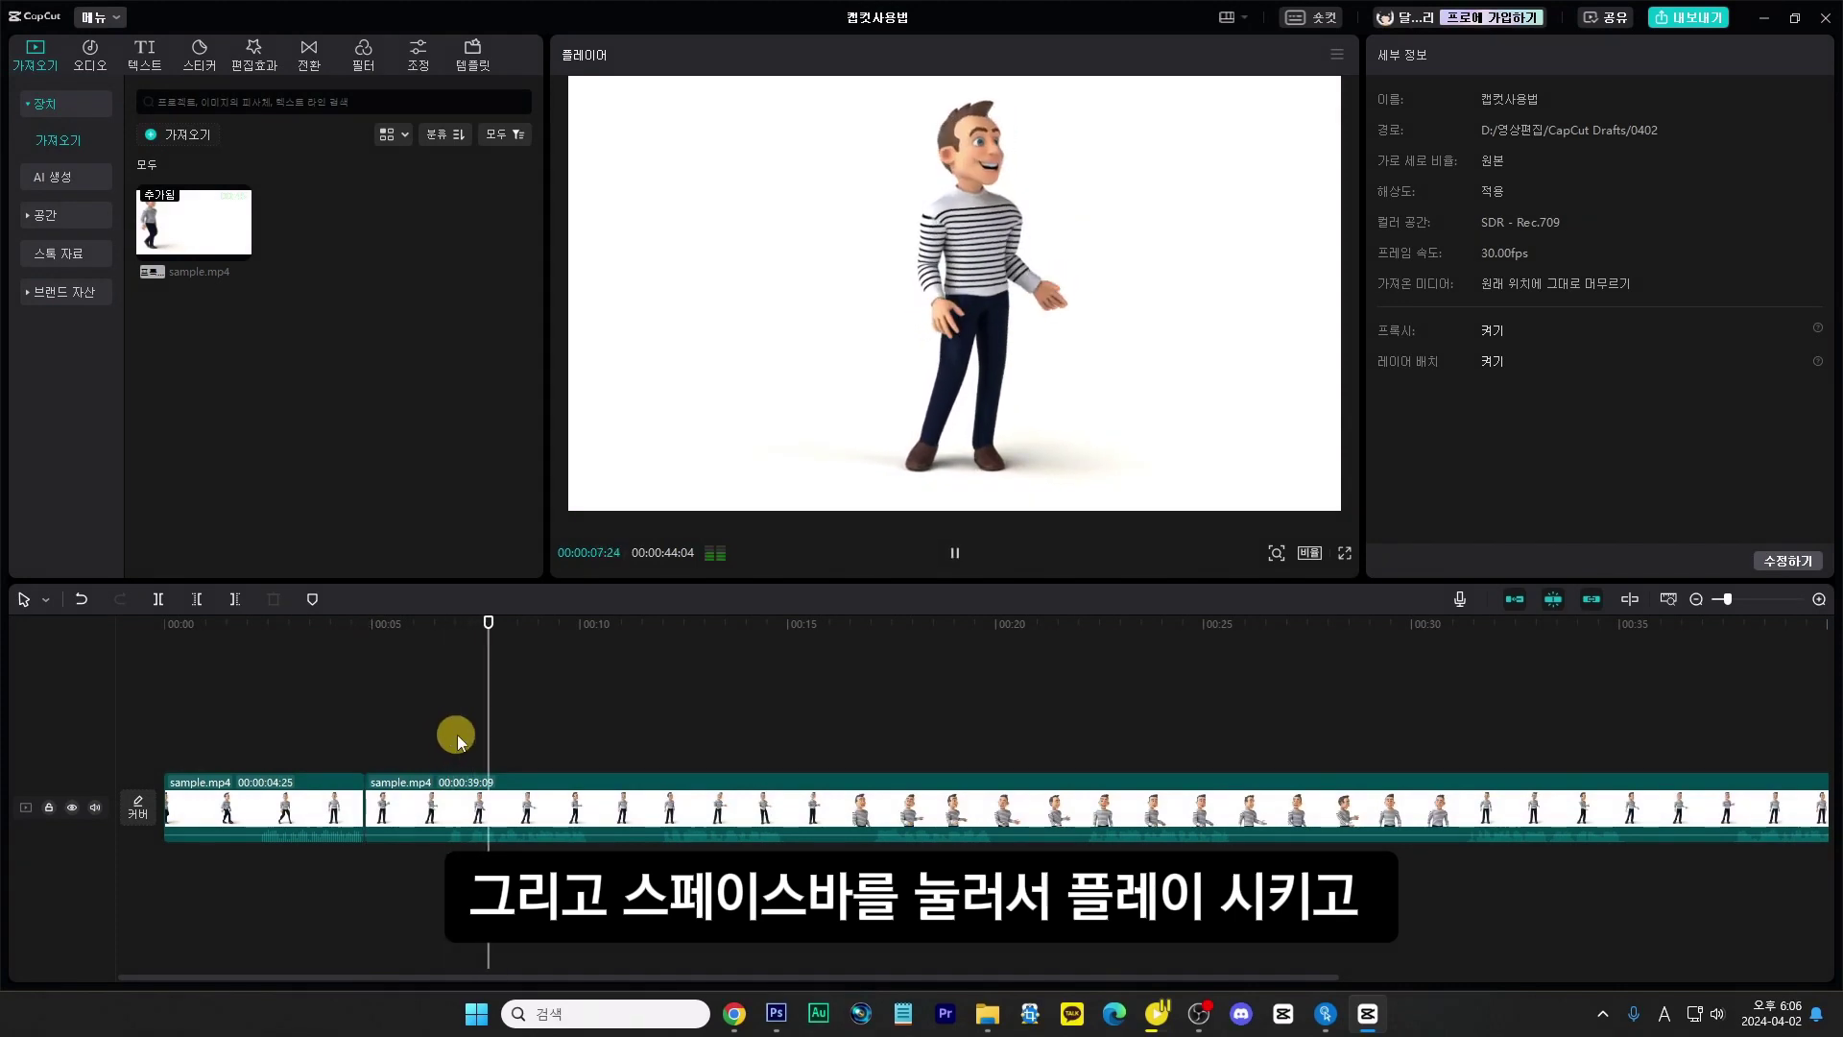
{"action": "key", "text": "space"}
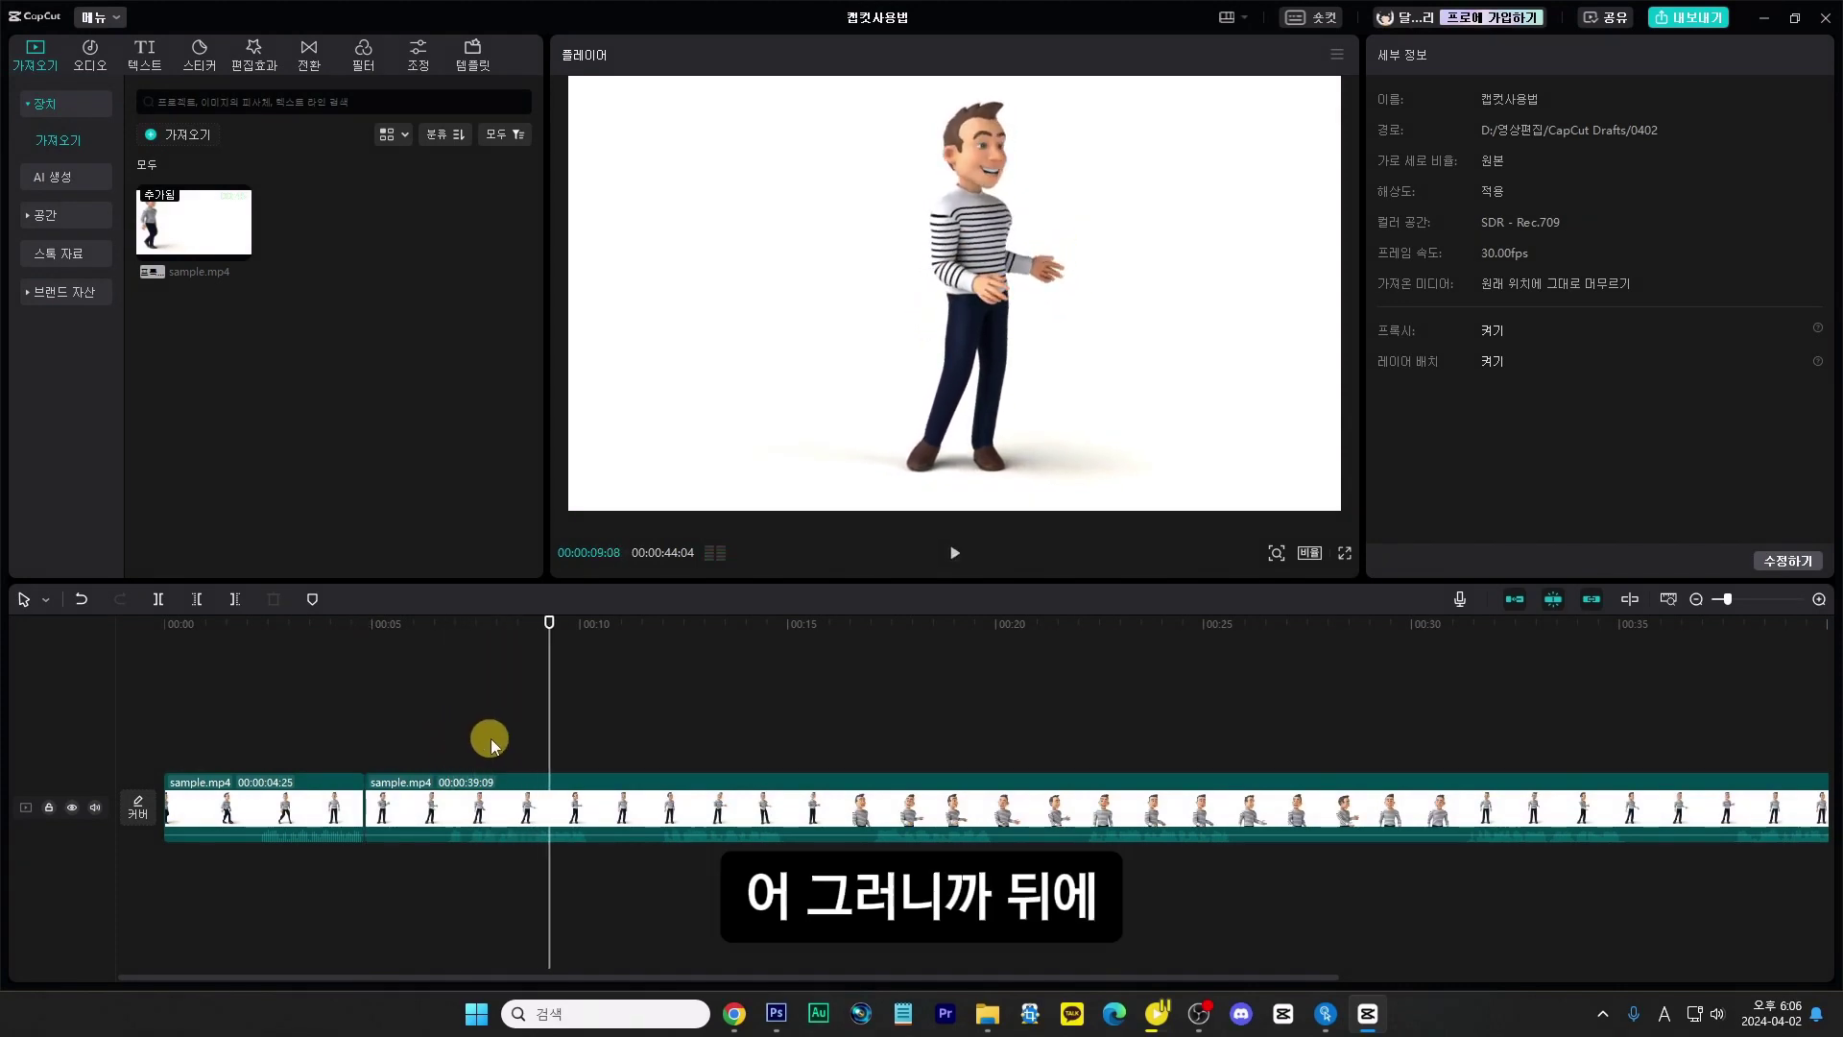
{"action": "scroll", "coordinate": [491, 739], "scroll_direction": "up", "scroll_amount": 2}
{"action": "left_click_drag", "start_coordinate": [433, 733], "coordinate": [477, 736]}
{"action": "scroll", "coordinate": [477, 736], "scroll_direction": "up", "scroll_amount": 1}
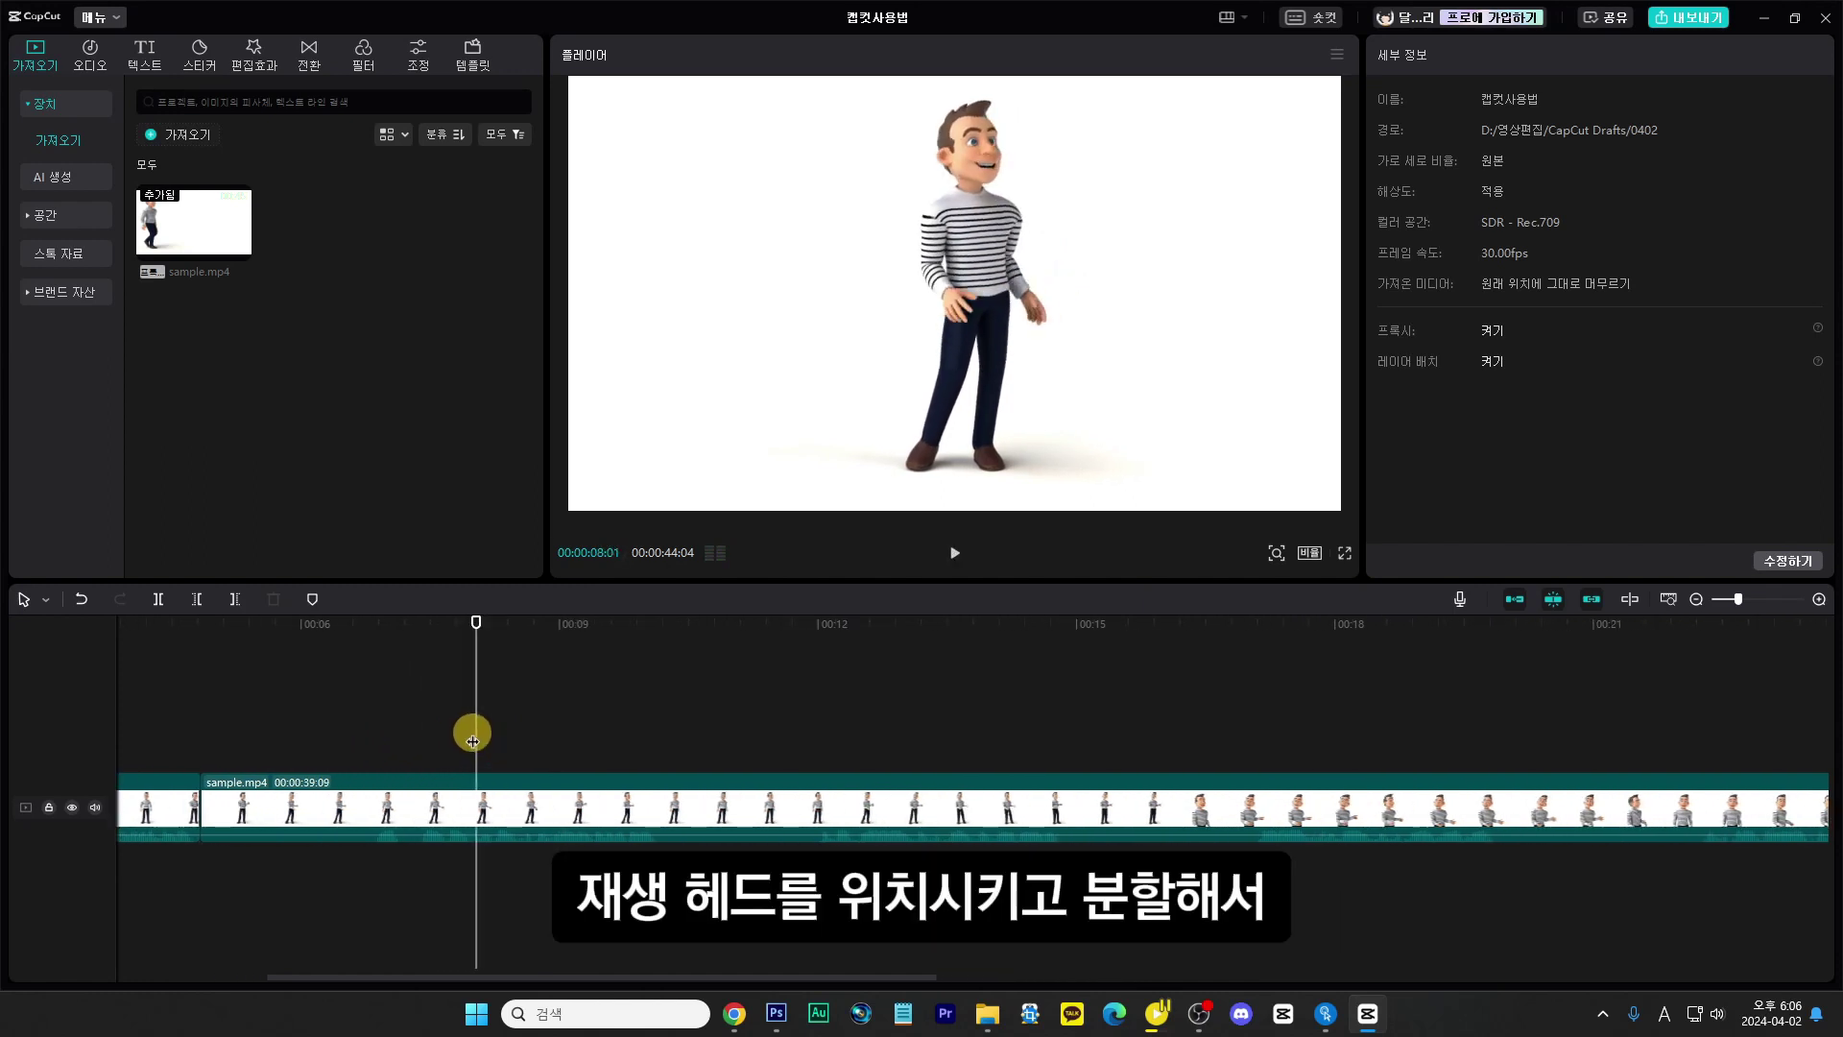
{"action": "left_click_drag", "start_coordinate": [473, 742], "coordinate": [473, 742]}
{"action": "key", "text": "ctrl+b"}
Step: Delete the sample.mp4 segment between the cuts at 00:00:04:25 and 00:00:08:00
{"action": "left_click", "coordinate": [347, 811]}
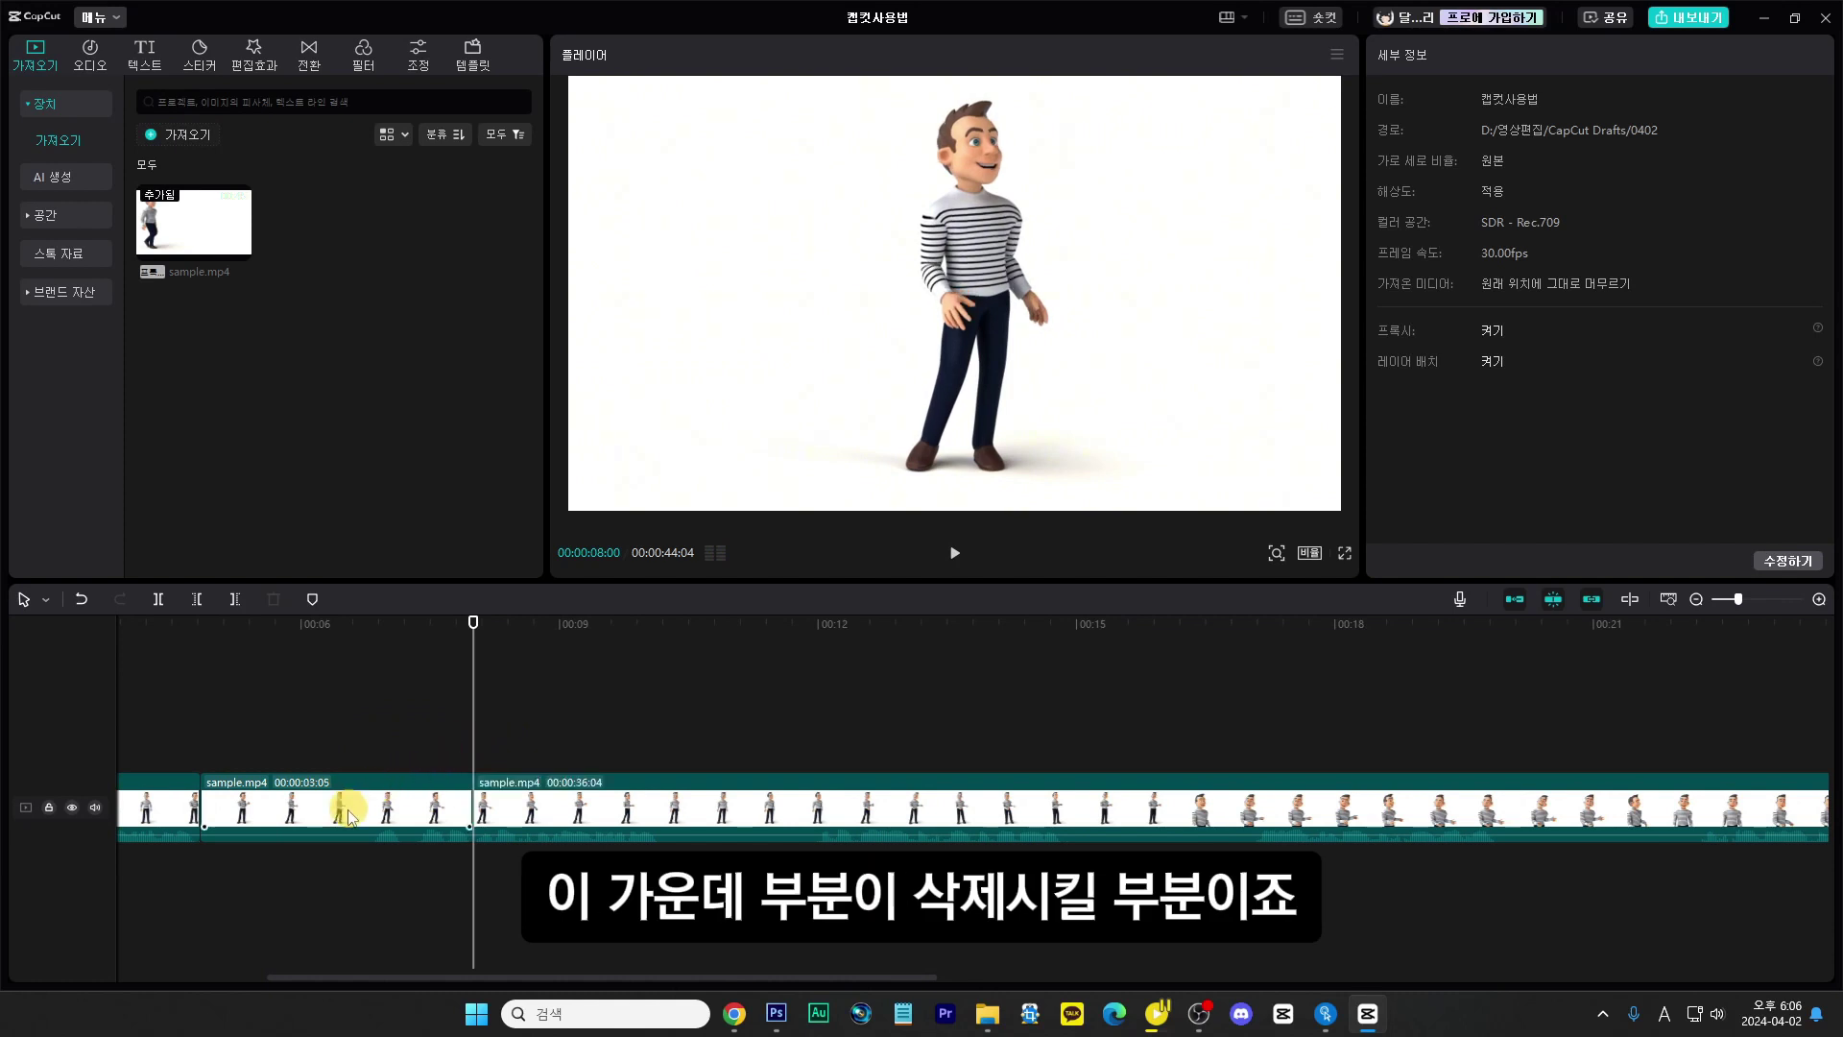
{"action": "left_click", "coordinate": [351, 815]}
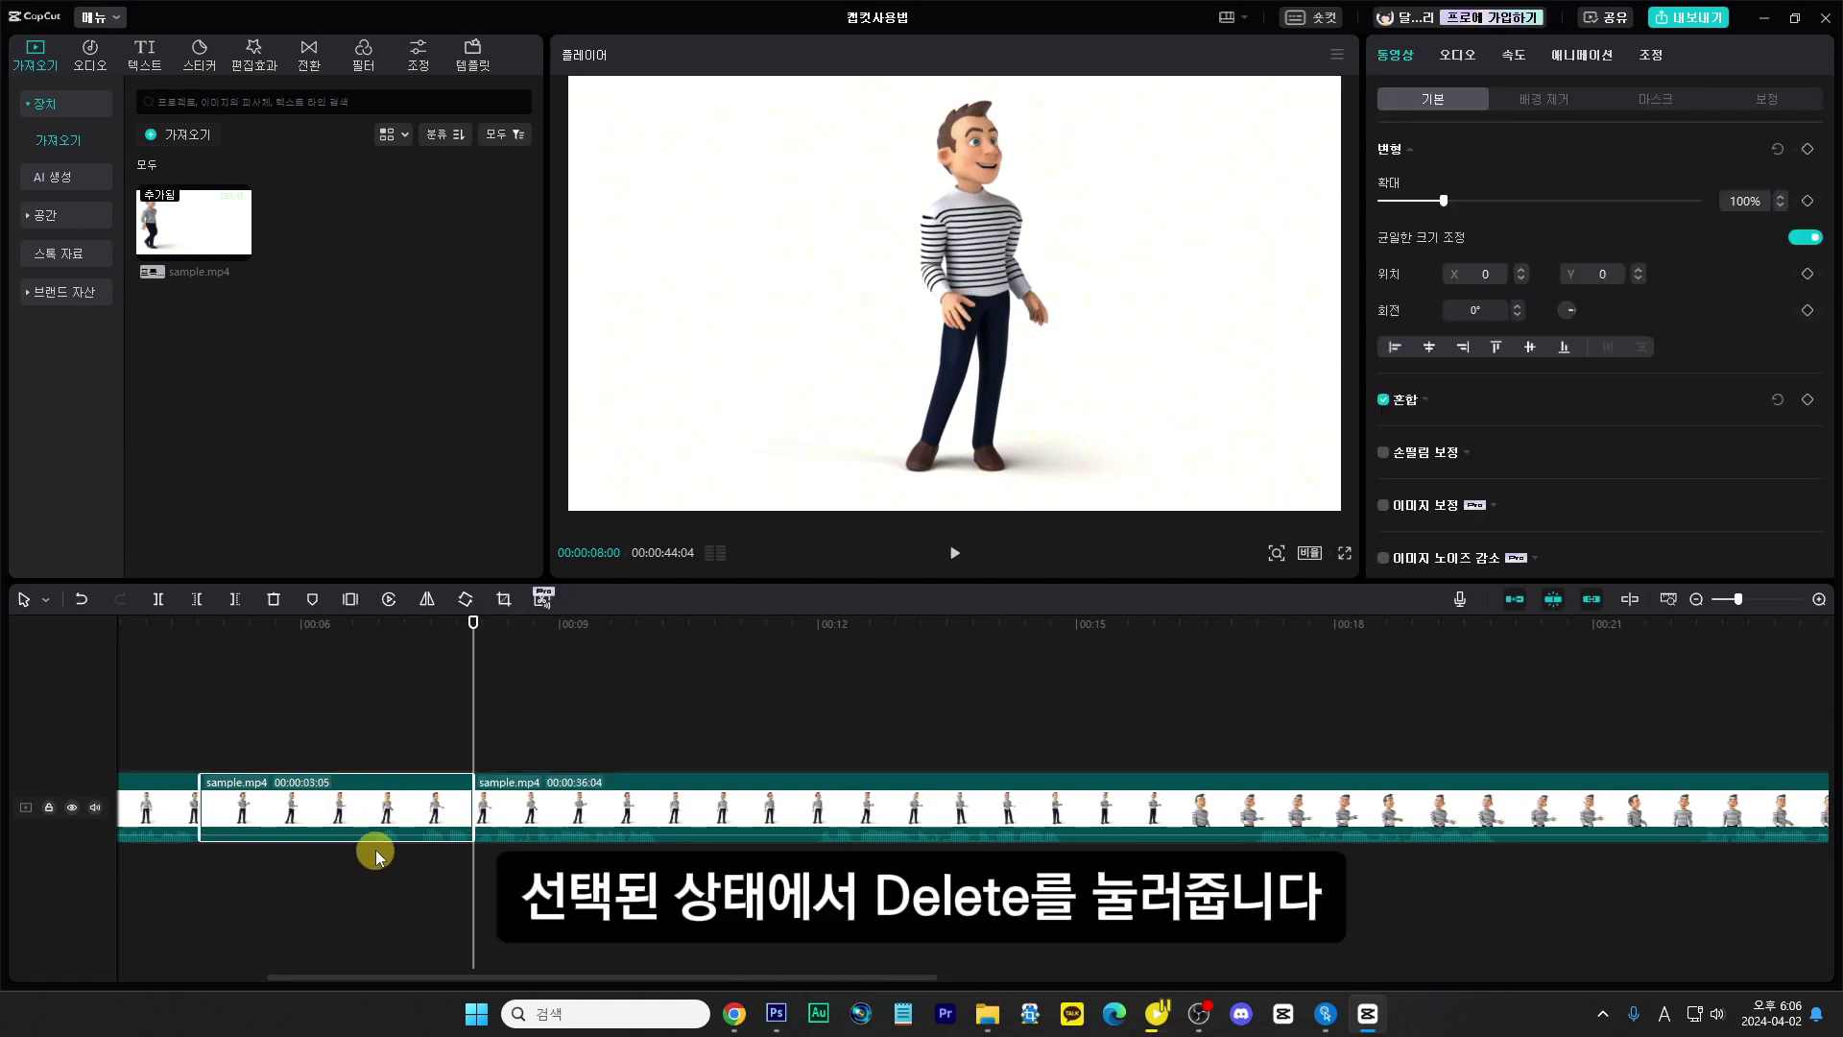
{"action": "key", "text": "Delete"}
Step: Cut the unwanted piece that starts at about 7 seconds out of the sample.mp4 clip
{"action": "scroll", "coordinate": [814, 708], "scroll_direction": "down", "scroll_amount": 3}
{"action": "mouse_move", "coordinate": [383, 745]}
{"action": "left_mouse_down"}
{"action": "mouse_move", "coordinate": [362, 745]}
{"action": "mouse_move", "coordinate": [405, 753]}
{"action": "left_mouse_up"}
{"action": "key", "text": "ctrl+b"}
{"action": "left_click", "coordinate": [384, 807]}
{"action": "key", "text": "Delete"}
Step: Split the remaining sample.mp4 clip at about 10 and 12 seconds and remove the piece in between
{"action": "left_click", "coordinate": [448, 751]}
{"action": "key", "text": "ctrl+b"}
{"action": "left_click", "coordinate": [501, 750]}
{"action": "key", "text": "ctrl+b"}
{"action": "left_click", "coordinate": [470, 804]}
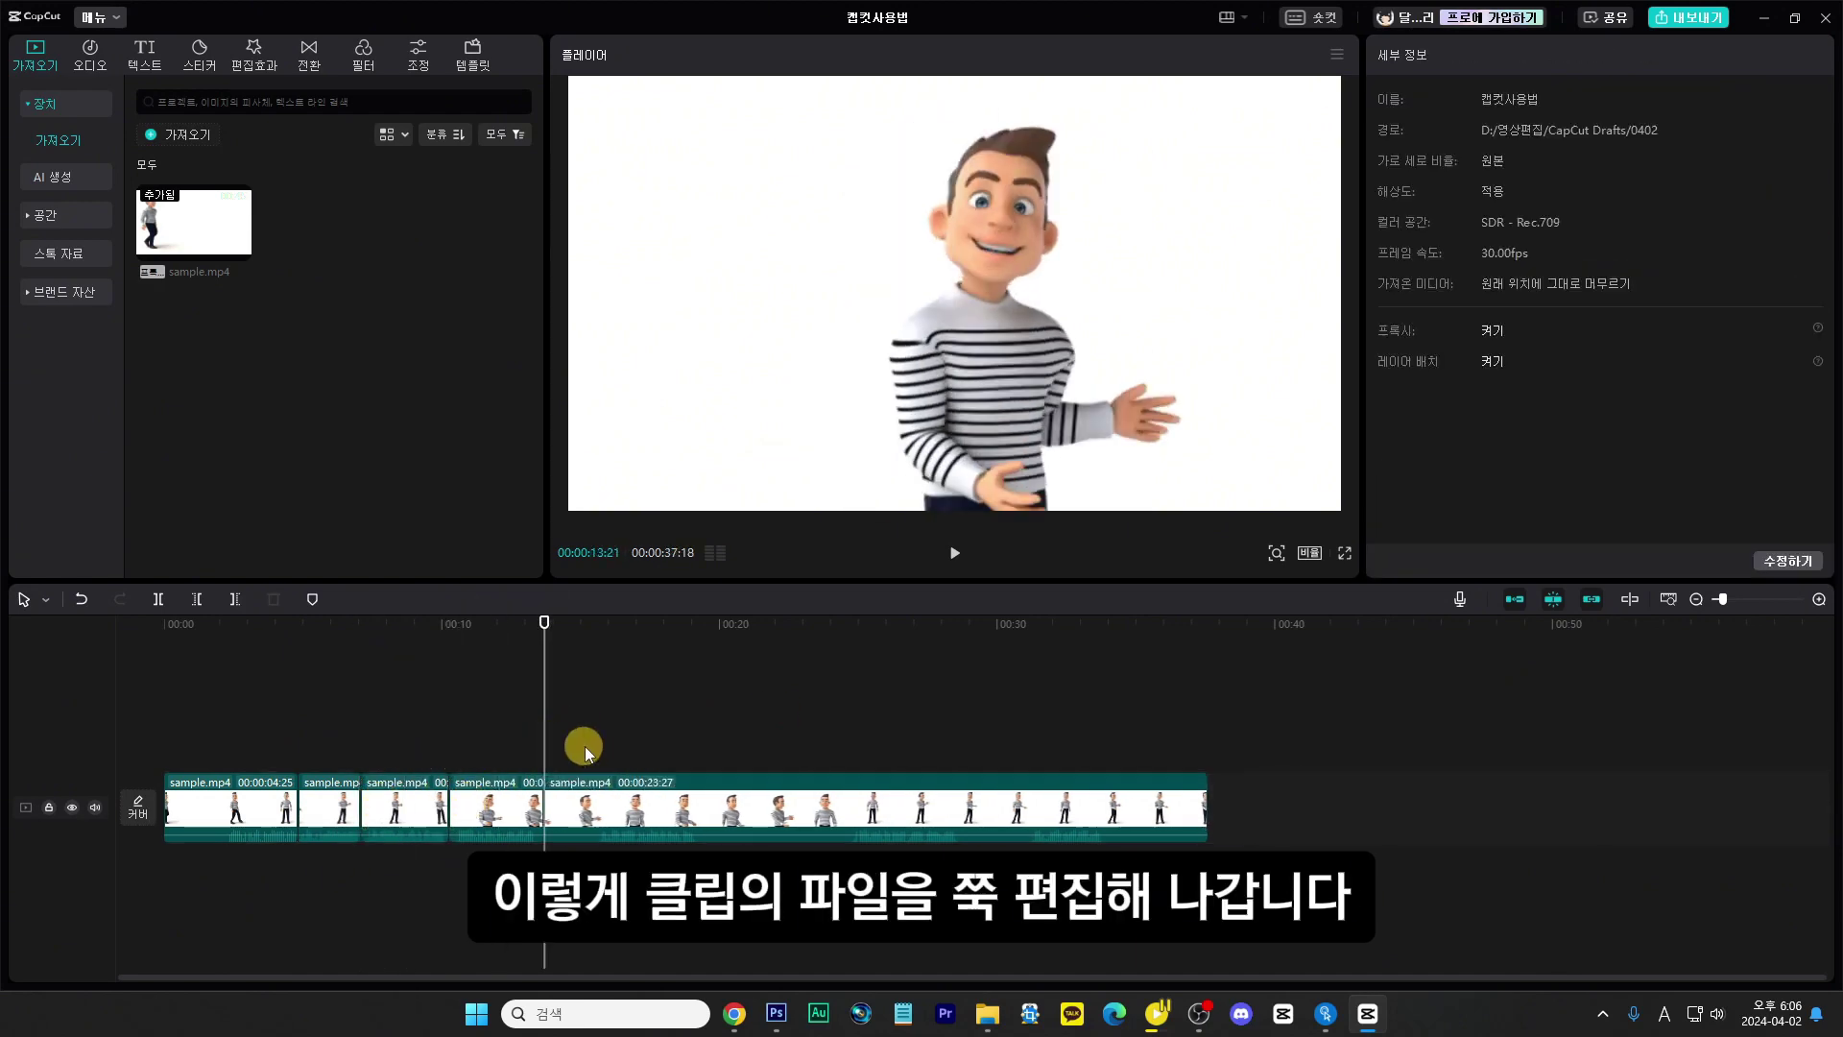
Step: Split the rest of the sample.mp4 clip further and delete the unwanted pieces at about 17 and 21 seconds
{"action": "left_click", "coordinate": [783, 748]}
{"action": "key", "text": "ctrl+b"}
{"action": "left_click", "coordinate": [790, 806]}
{"action": "key", "text": "Delete"}
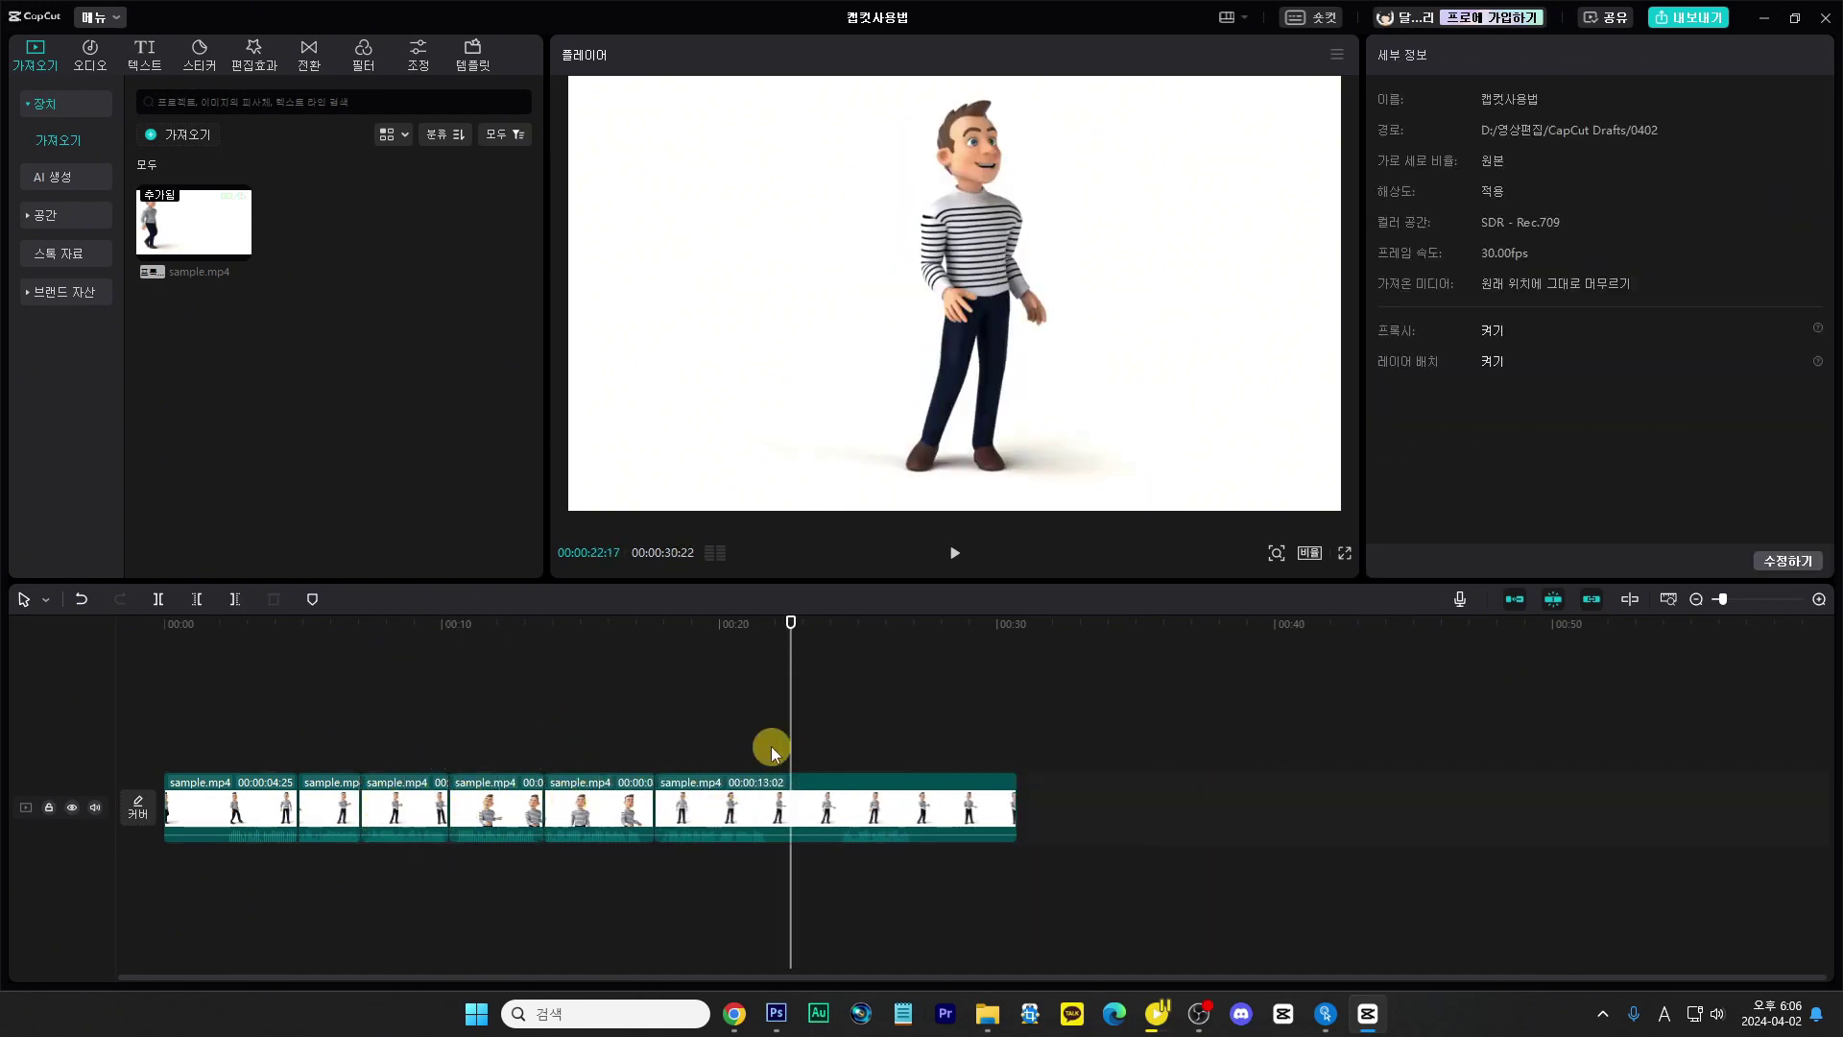
{"action": "left_click", "coordinate": [814, 807]}
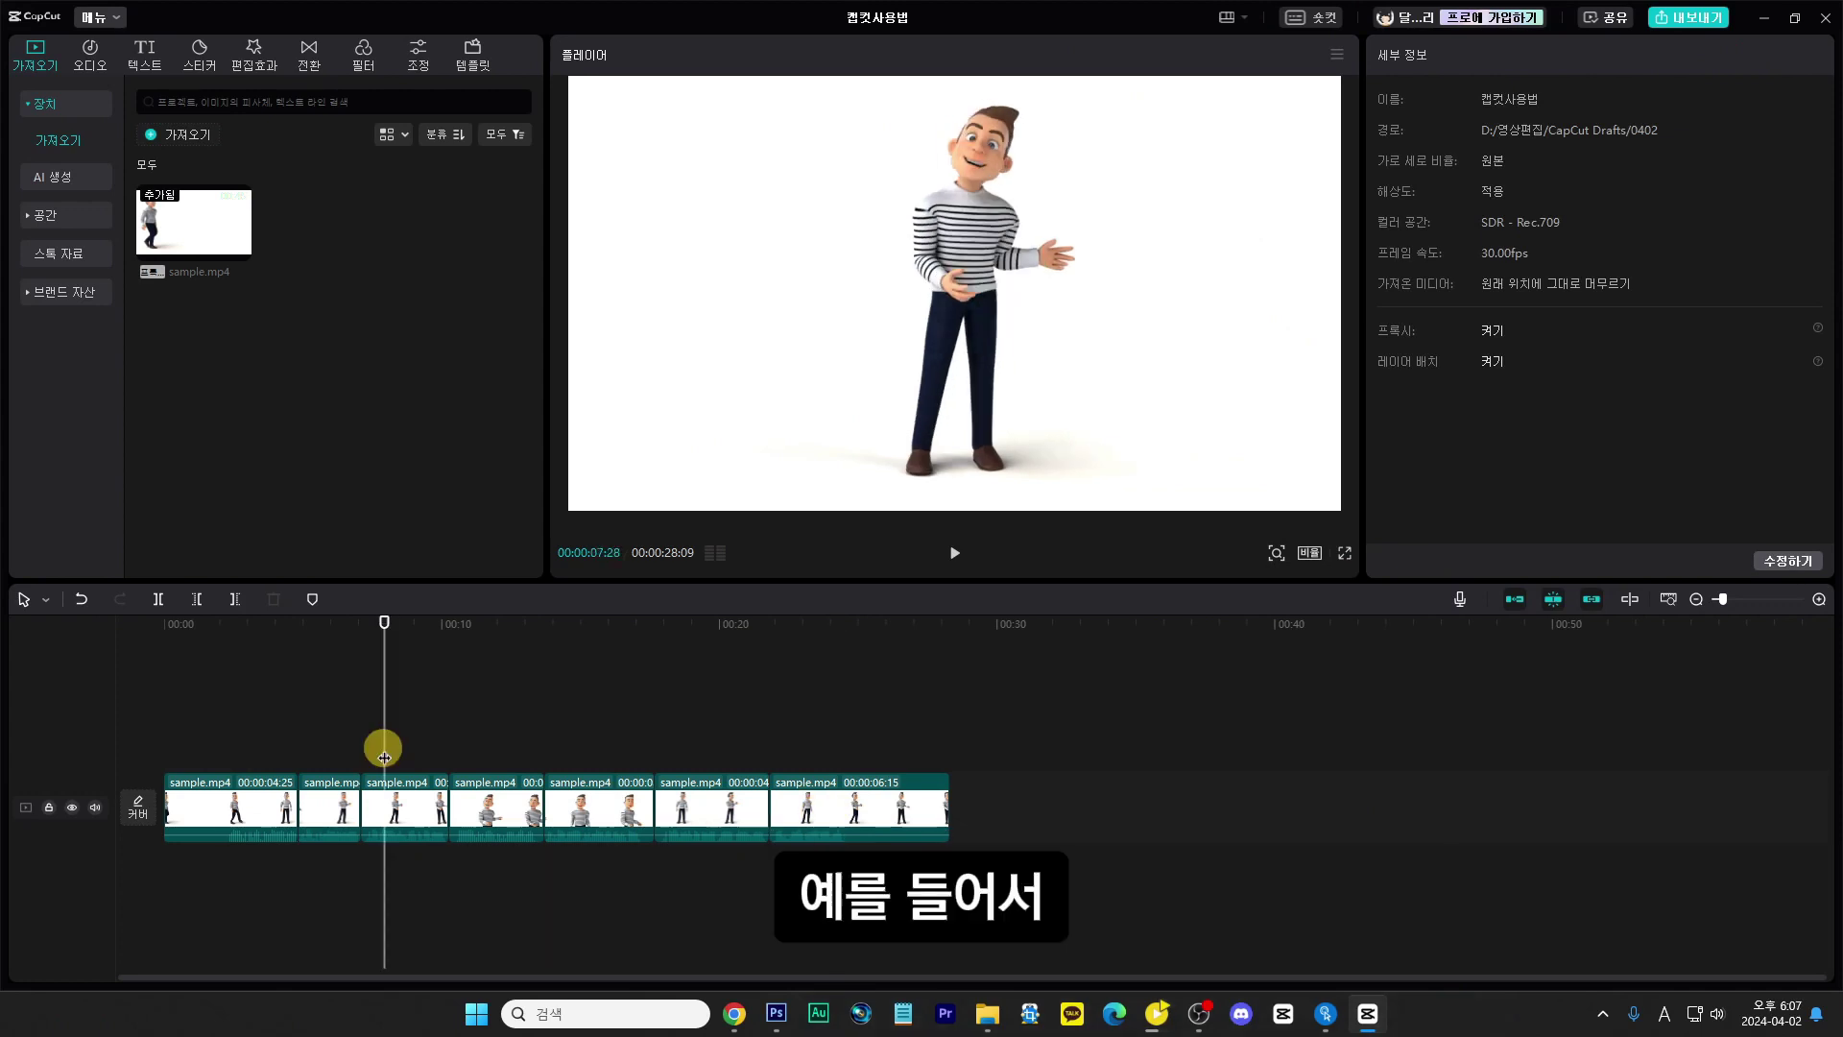
Step: Enlarge the second sample.mp4 segment to 132% and position it at X 0, Y -236
{"action": "left_click", "coordinate": [328, 752]}
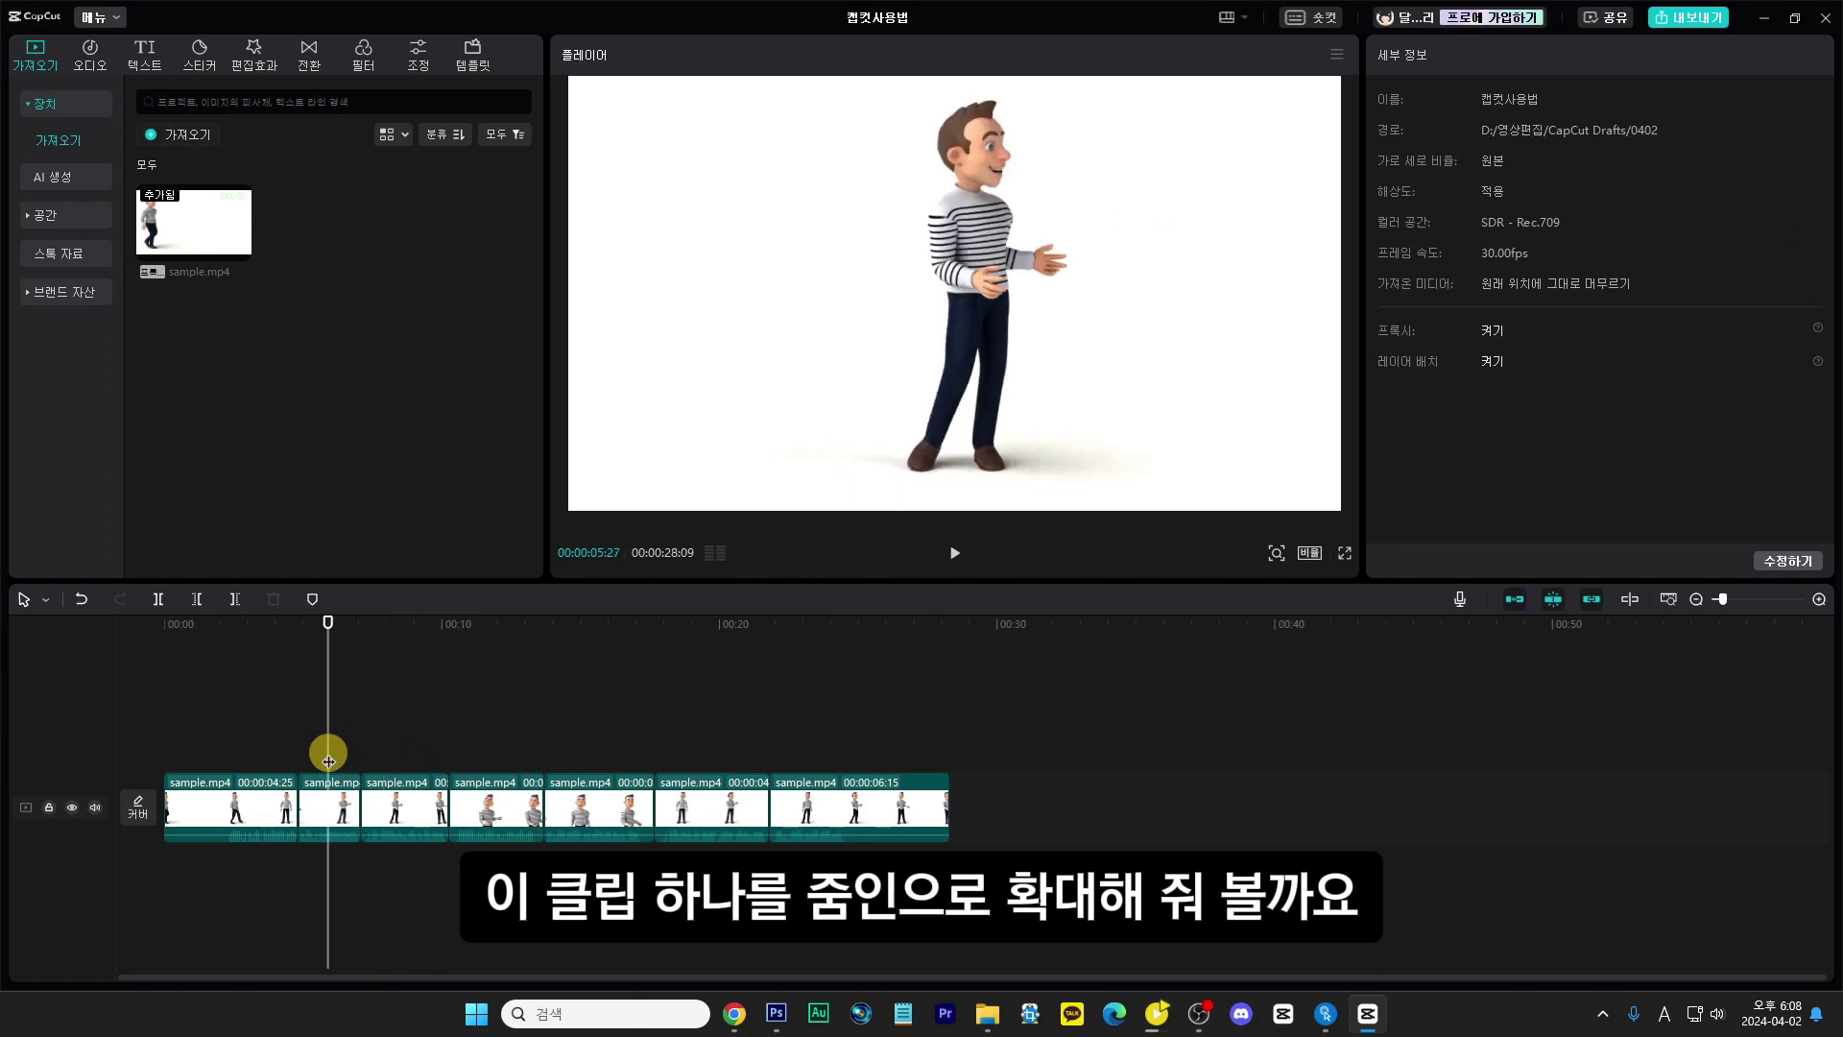
{"action": "left_click", "coordinate": [328, 811]}
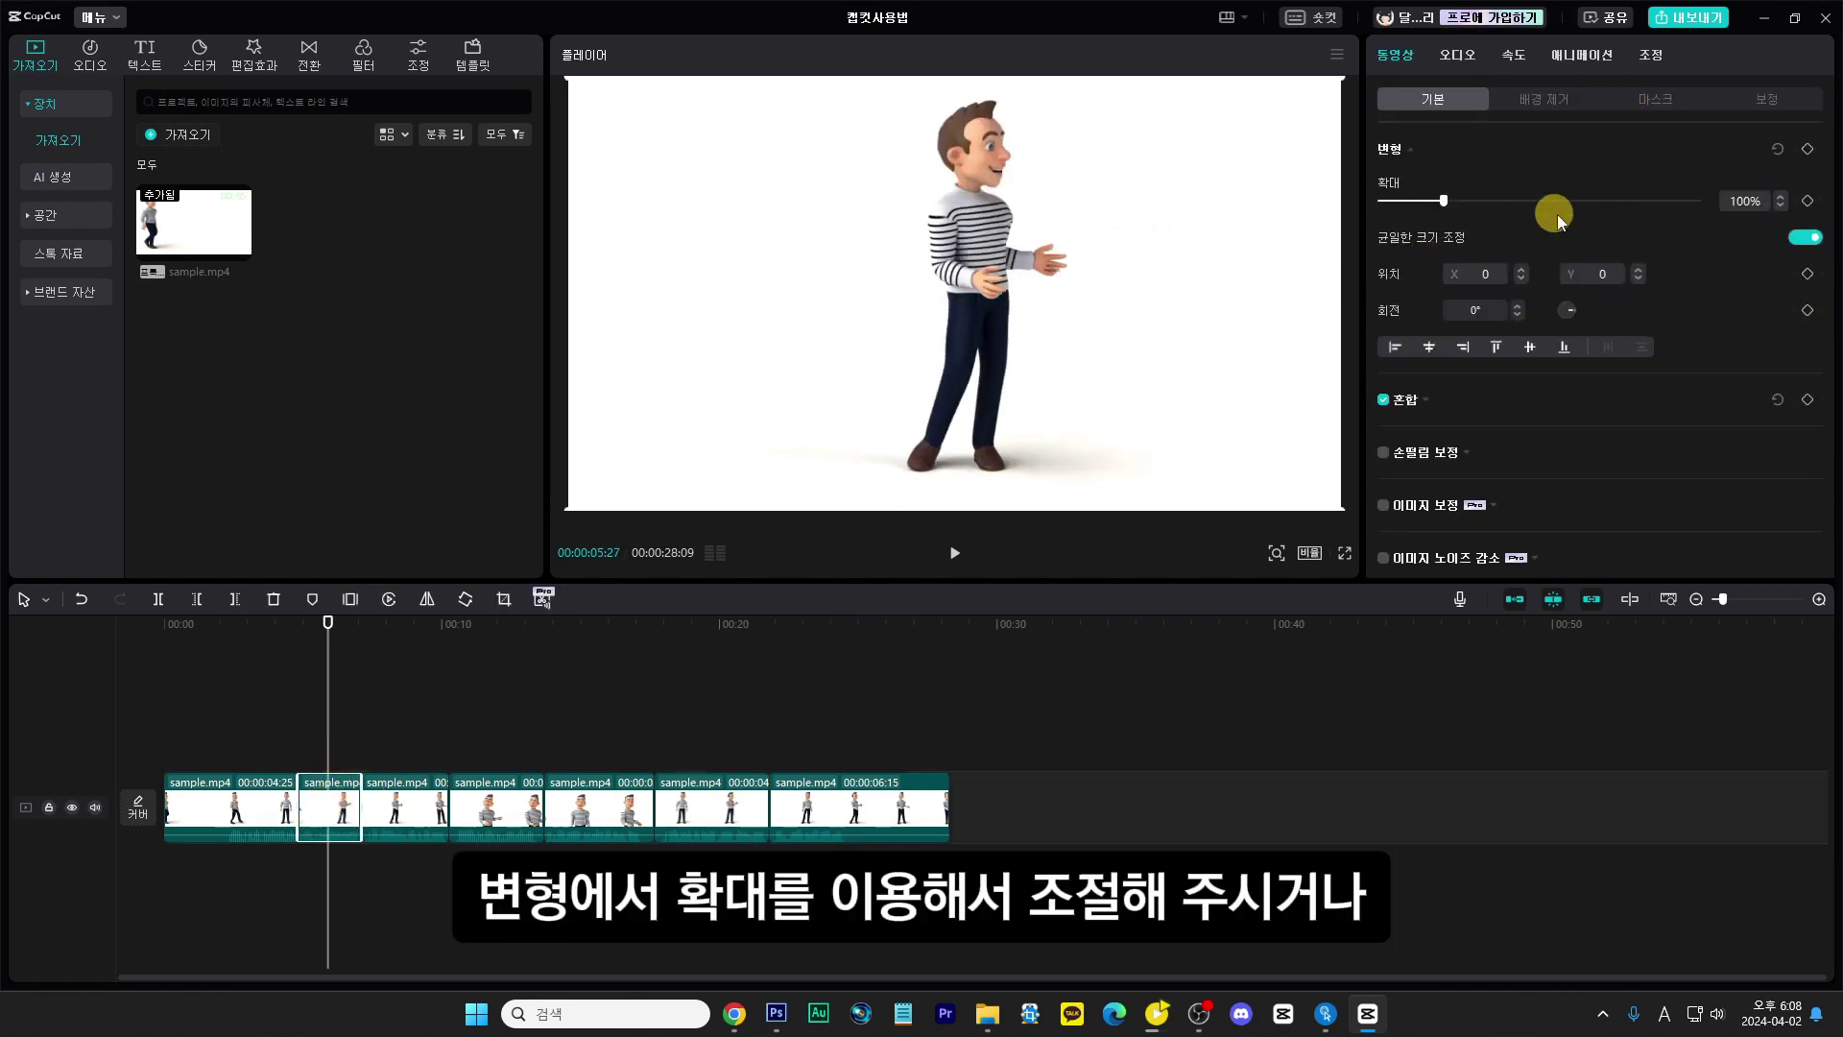
{"action": "left_click_drag", "start_coordinate": [1444, 201], "coordinate": [1482, 202]}
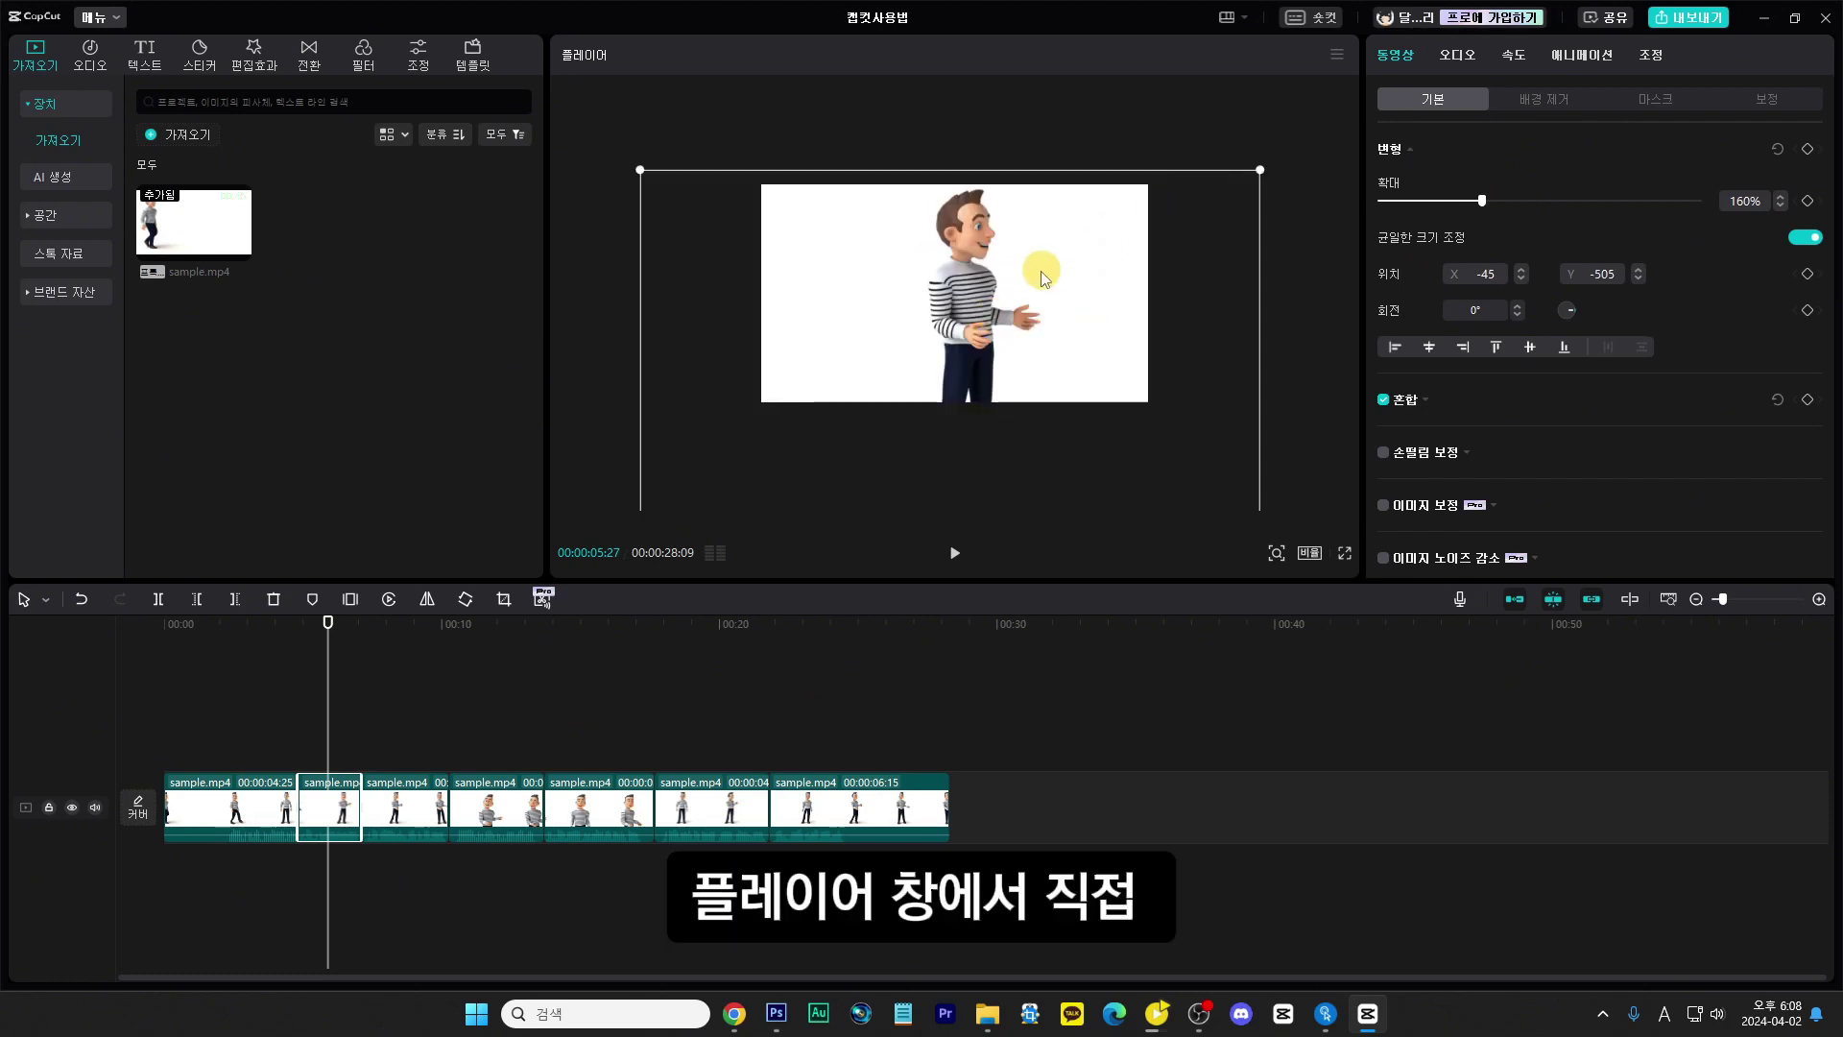
{"action": "left_click_drag", "start_coordinate": [1044, 278], "coordinate": [1054, 214]}
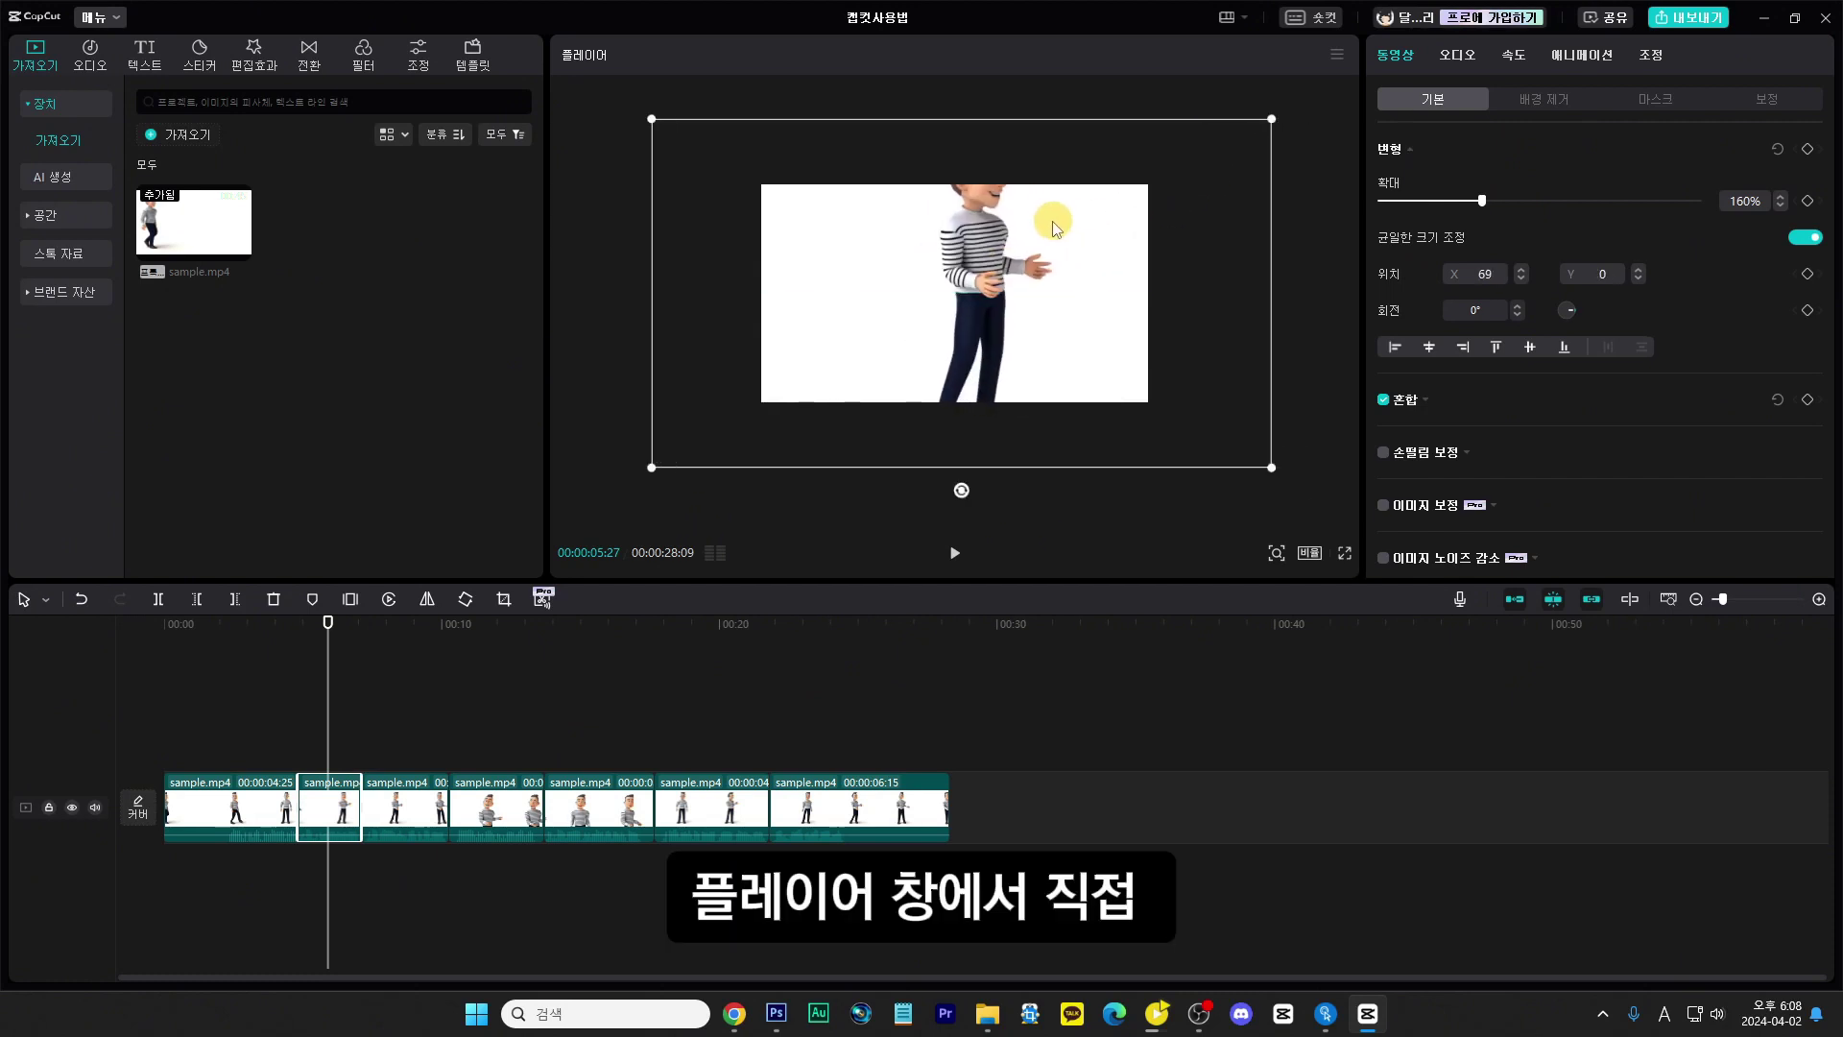
{"action": "left_click_drag", "start_coordinate": [1263, 464], "coordinate": [1184, 420]}
{"action": "left_click_drag", "start_coordinate": [1057, 383], "coordinate": [1035, 443]}
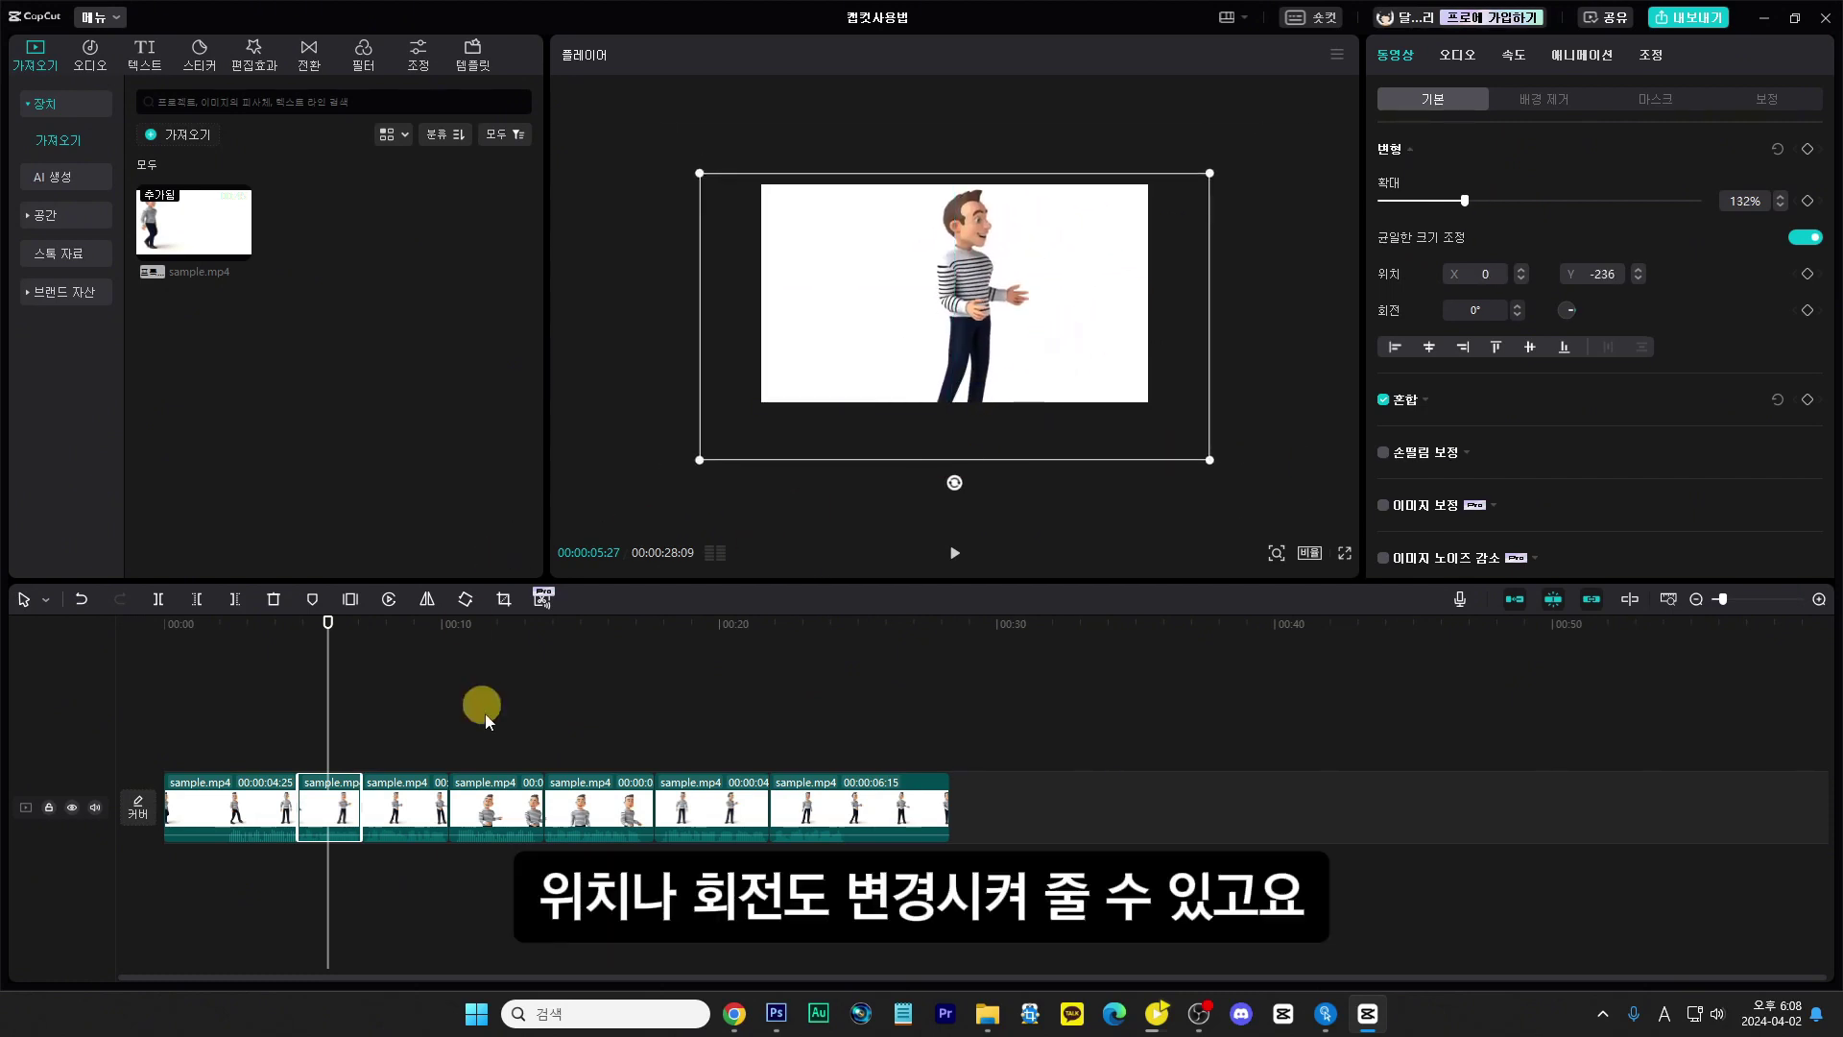
Step: Examine the remaining basic video options for the second segment, including the ones marked Pro
{"action": "scroll", "coordinate": [1565, 422], "scroll_direction": "down", "scroll_amount": 1}
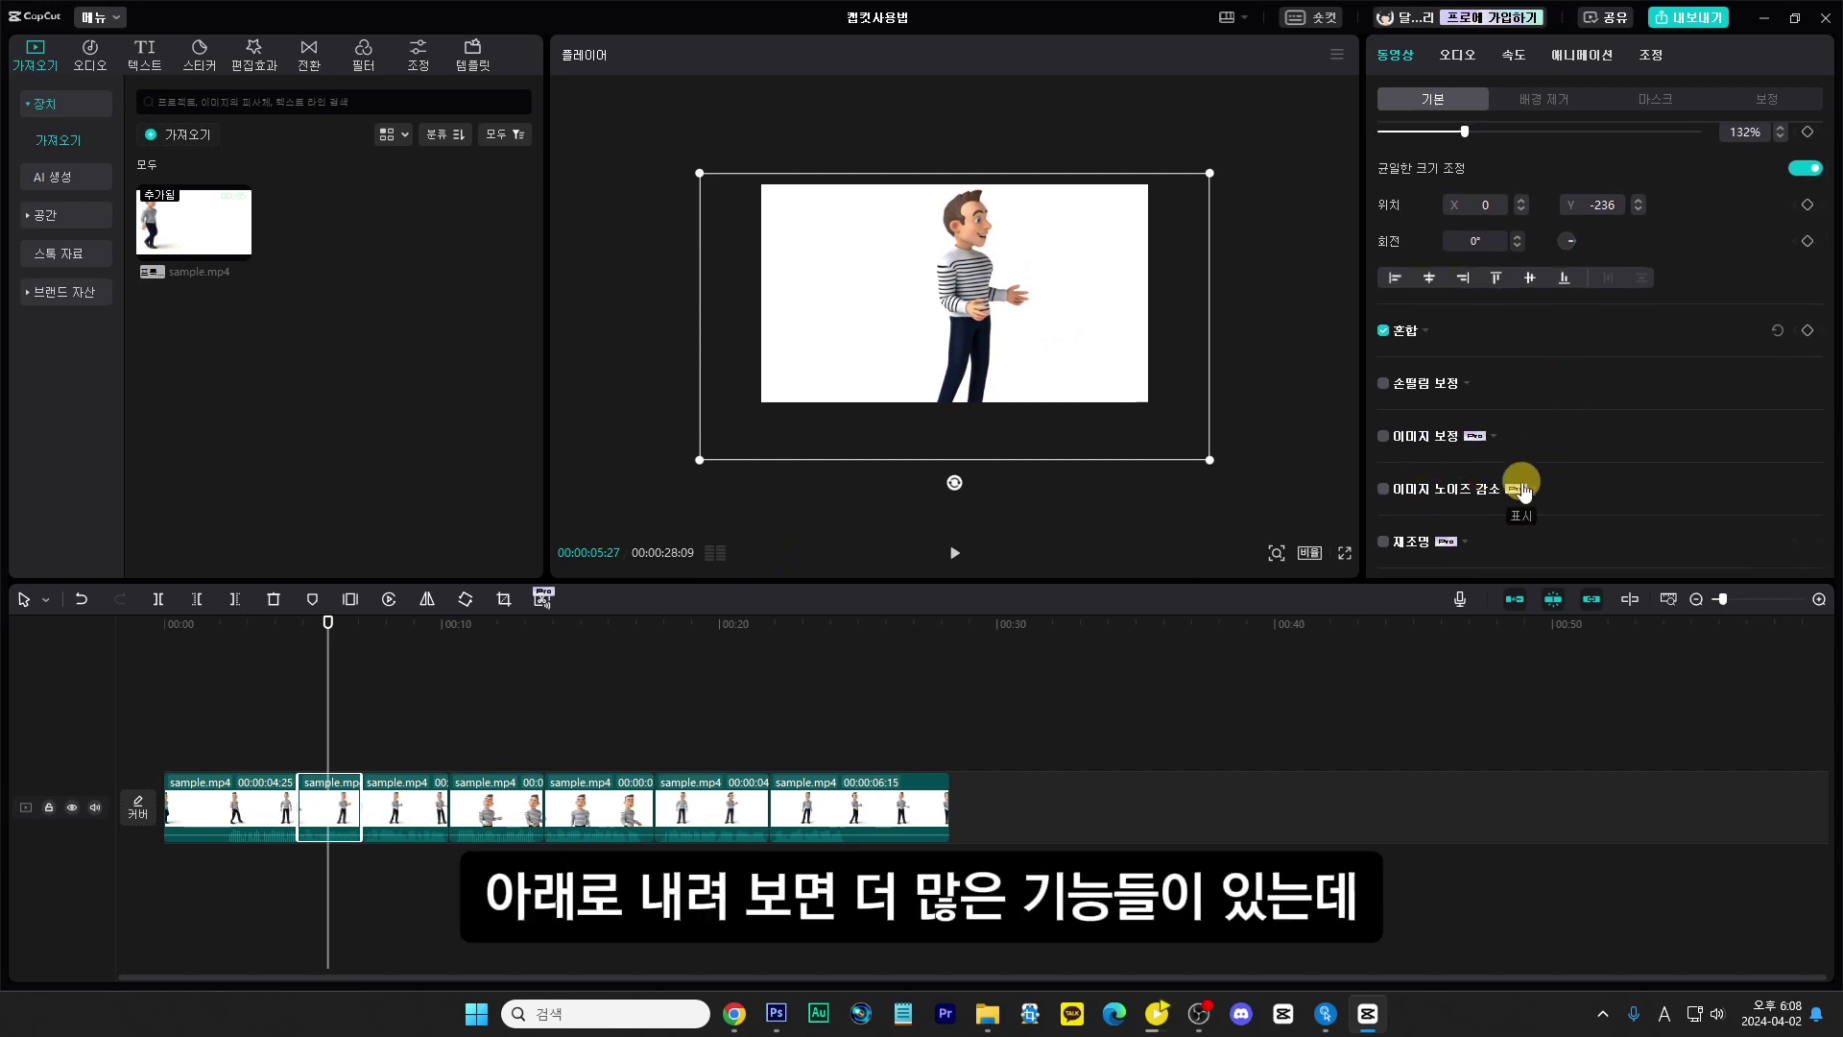
{"action": "scroll", "coordinate": [1525, 490], "scroll_direction": "down", "scroll_amount": 2}
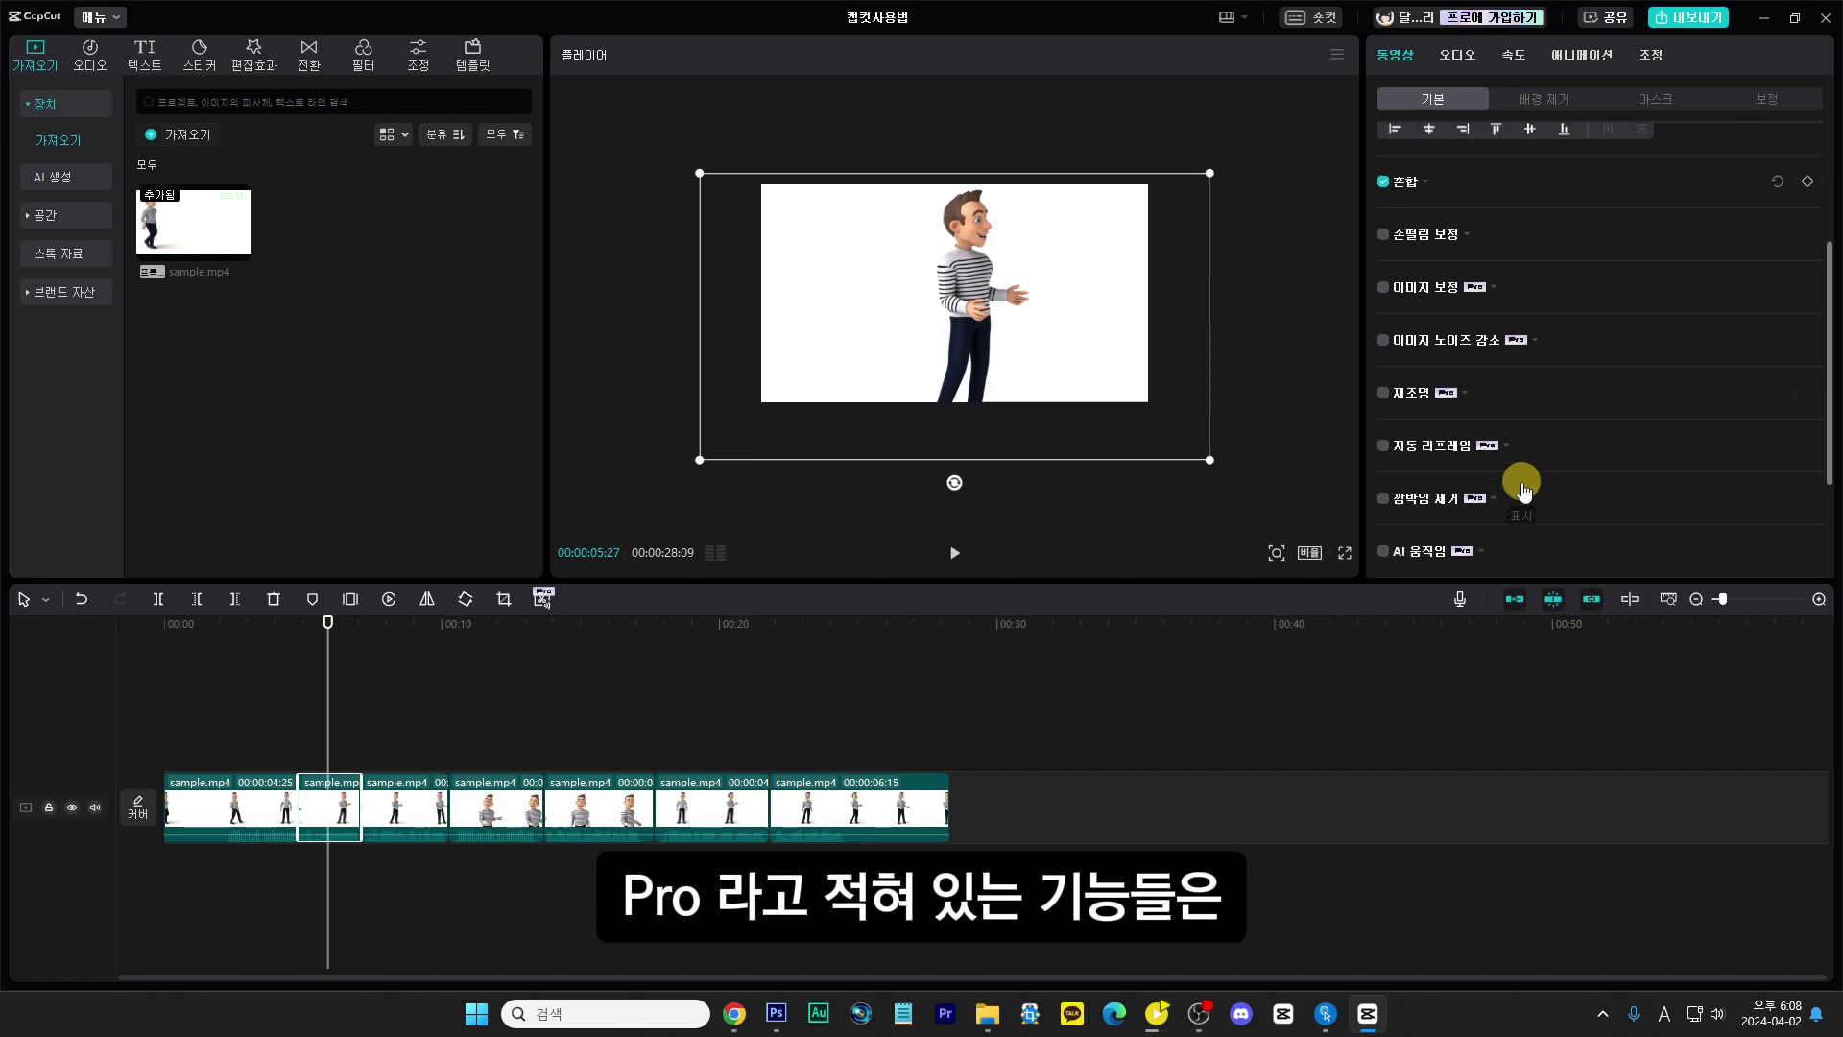
{"action": "scroll", "coordinate": [1525, 490], "scroll_direction": "down", "scroll_amount": 2}
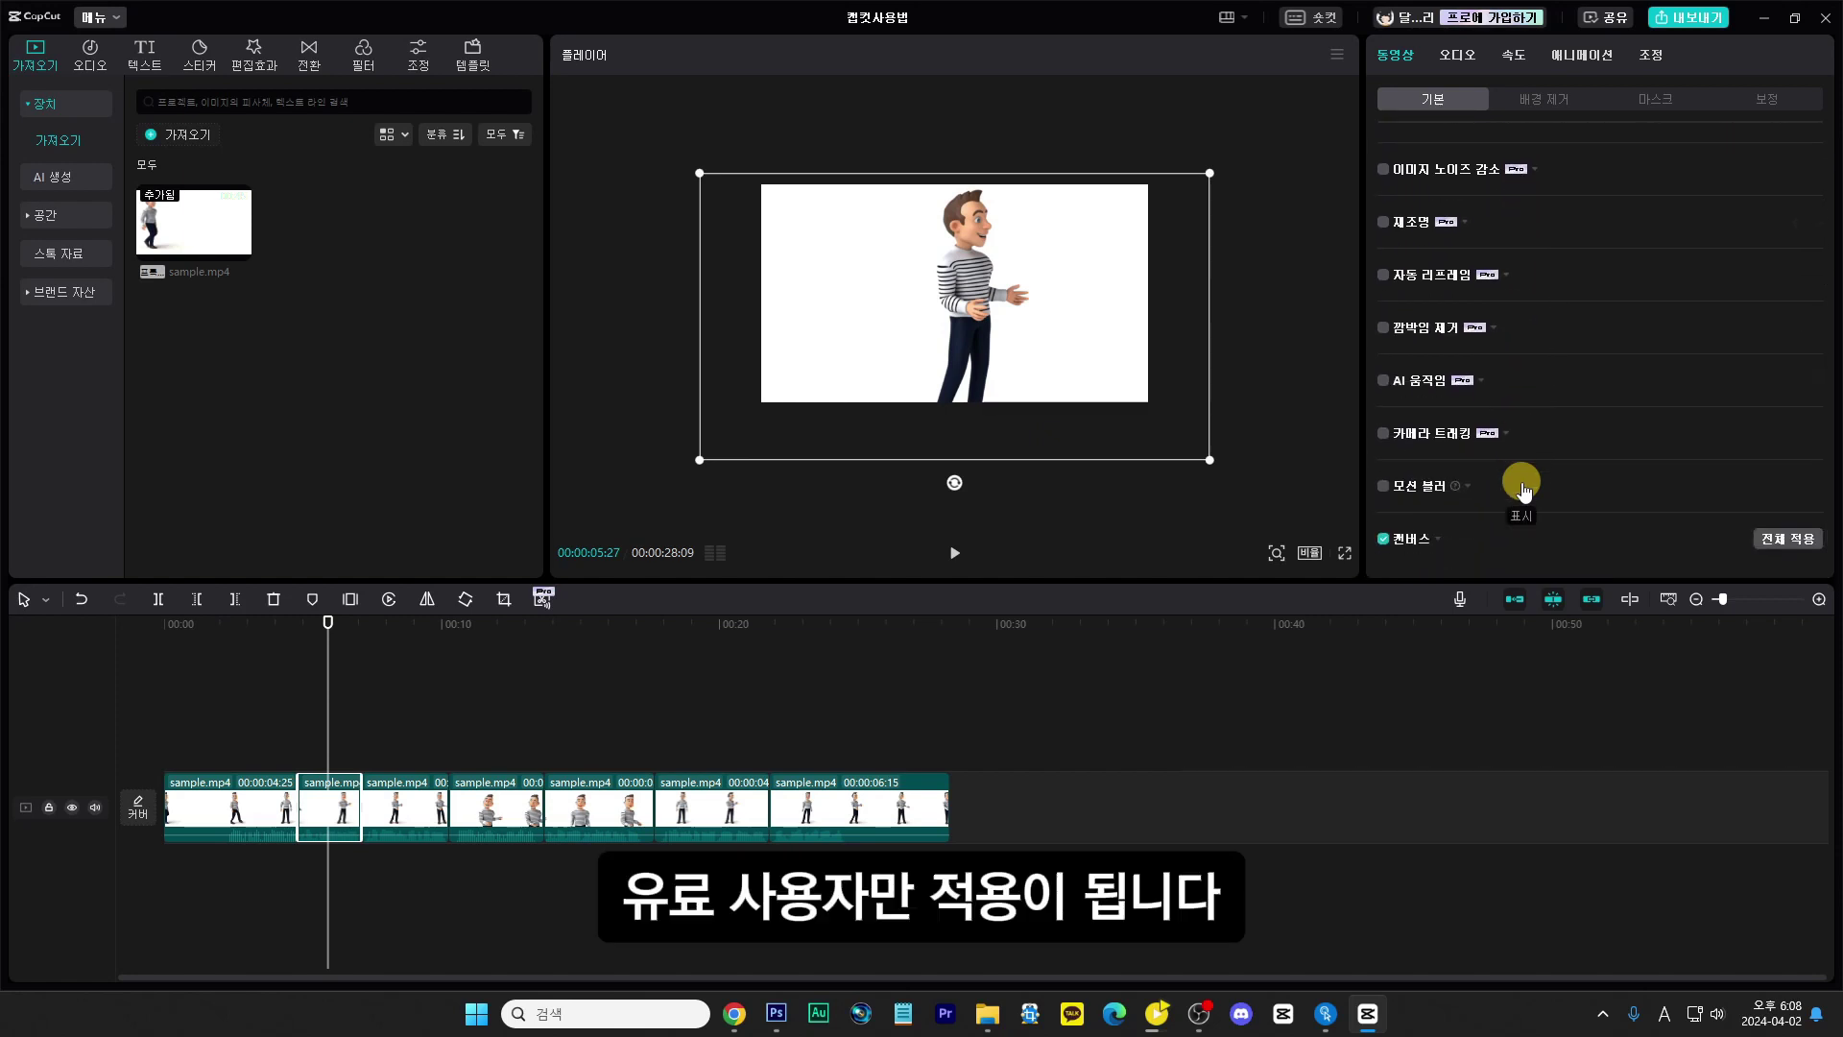
{"action": "scroll", "coordinate": [1525, 490], "scroll_direction": "up", "scroll_amount": 5}
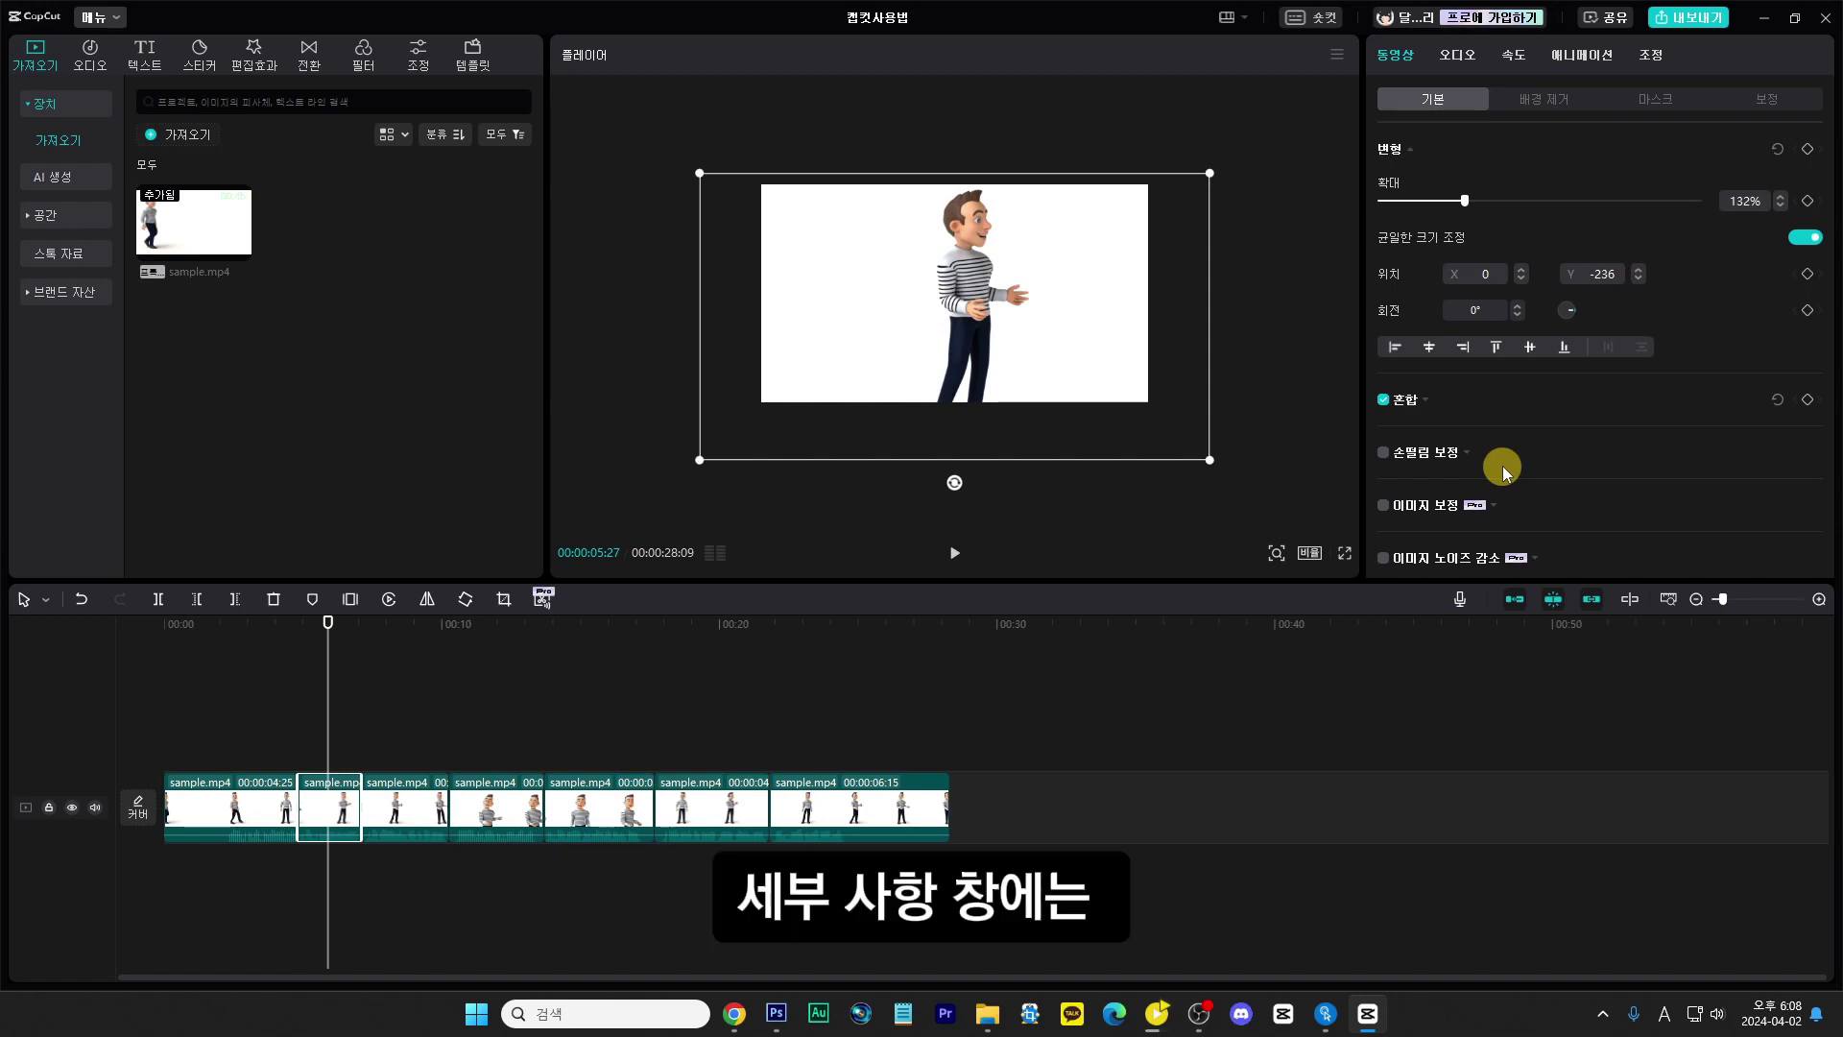
Step: Try standard speeds of 0.5x and 1.7x on the second sample.mp4 segment
{"action": "left_click", "coordinate": [1514, 56]}
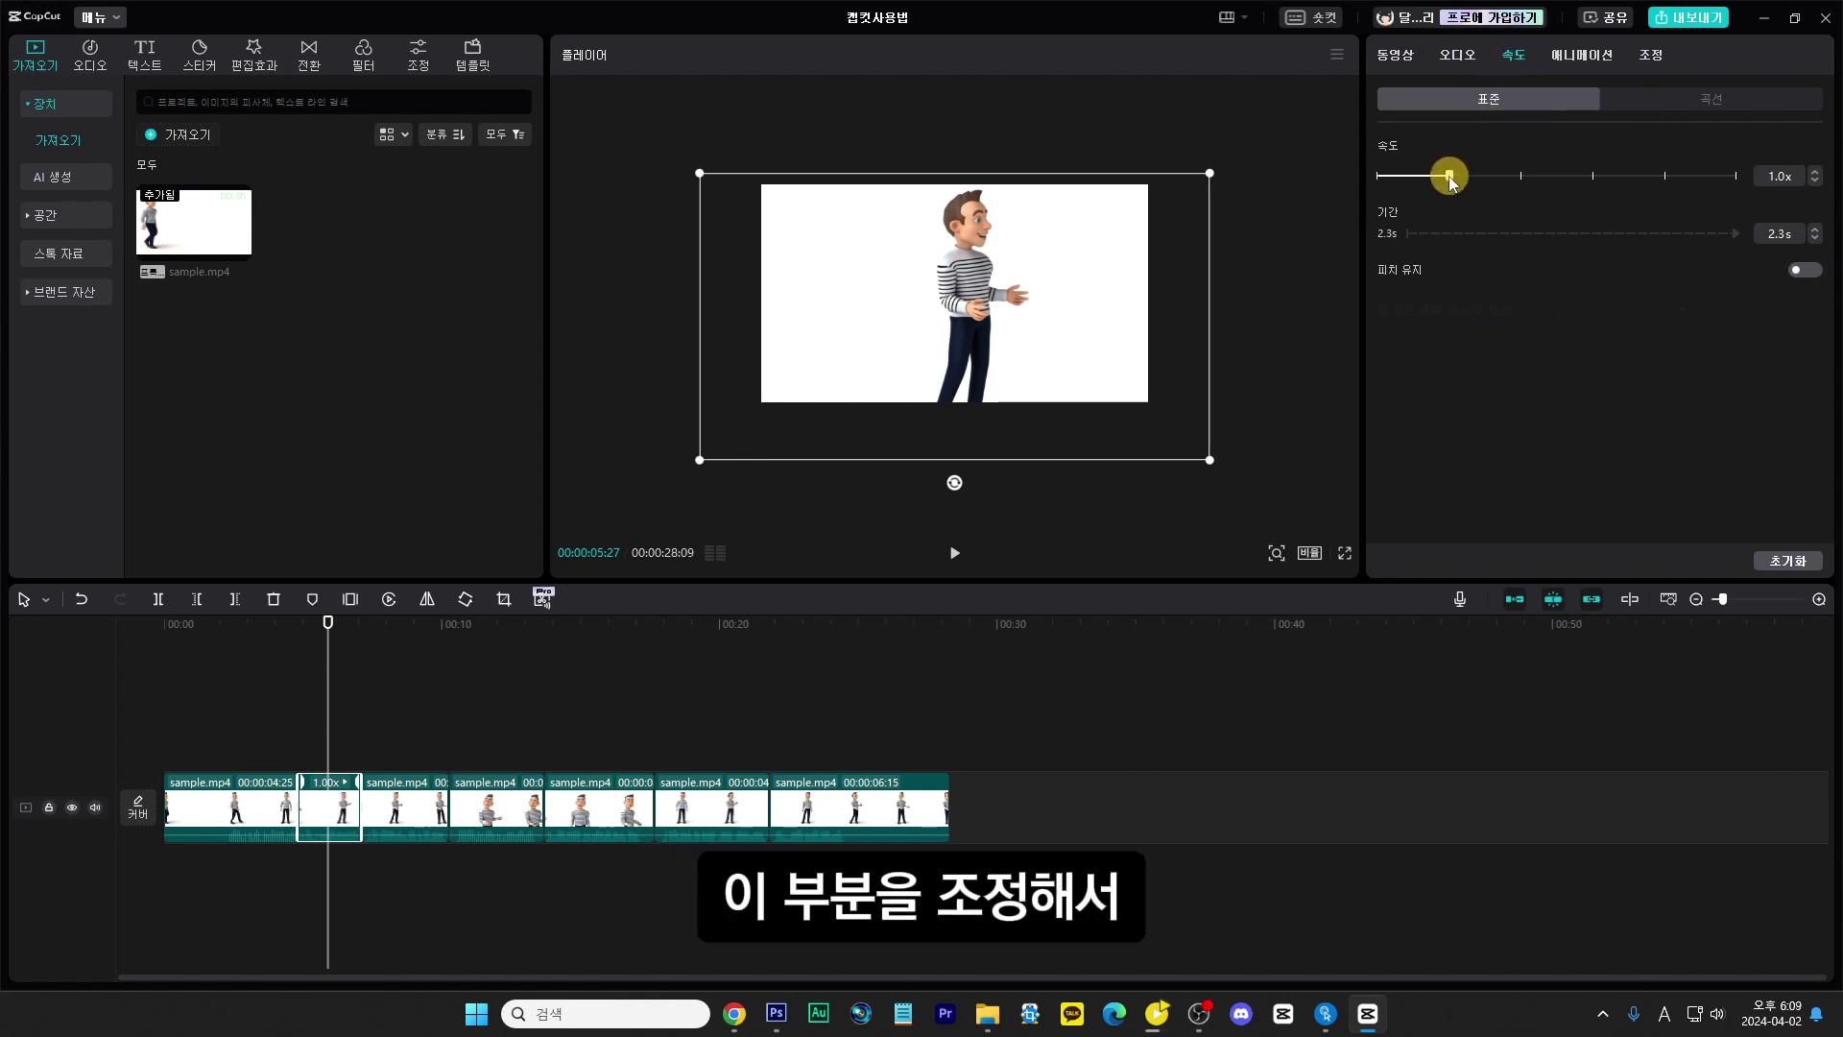
{"action": "left_click_drag", "start_coordinate": [1449, 177], "coordinate": [1413, 178]}
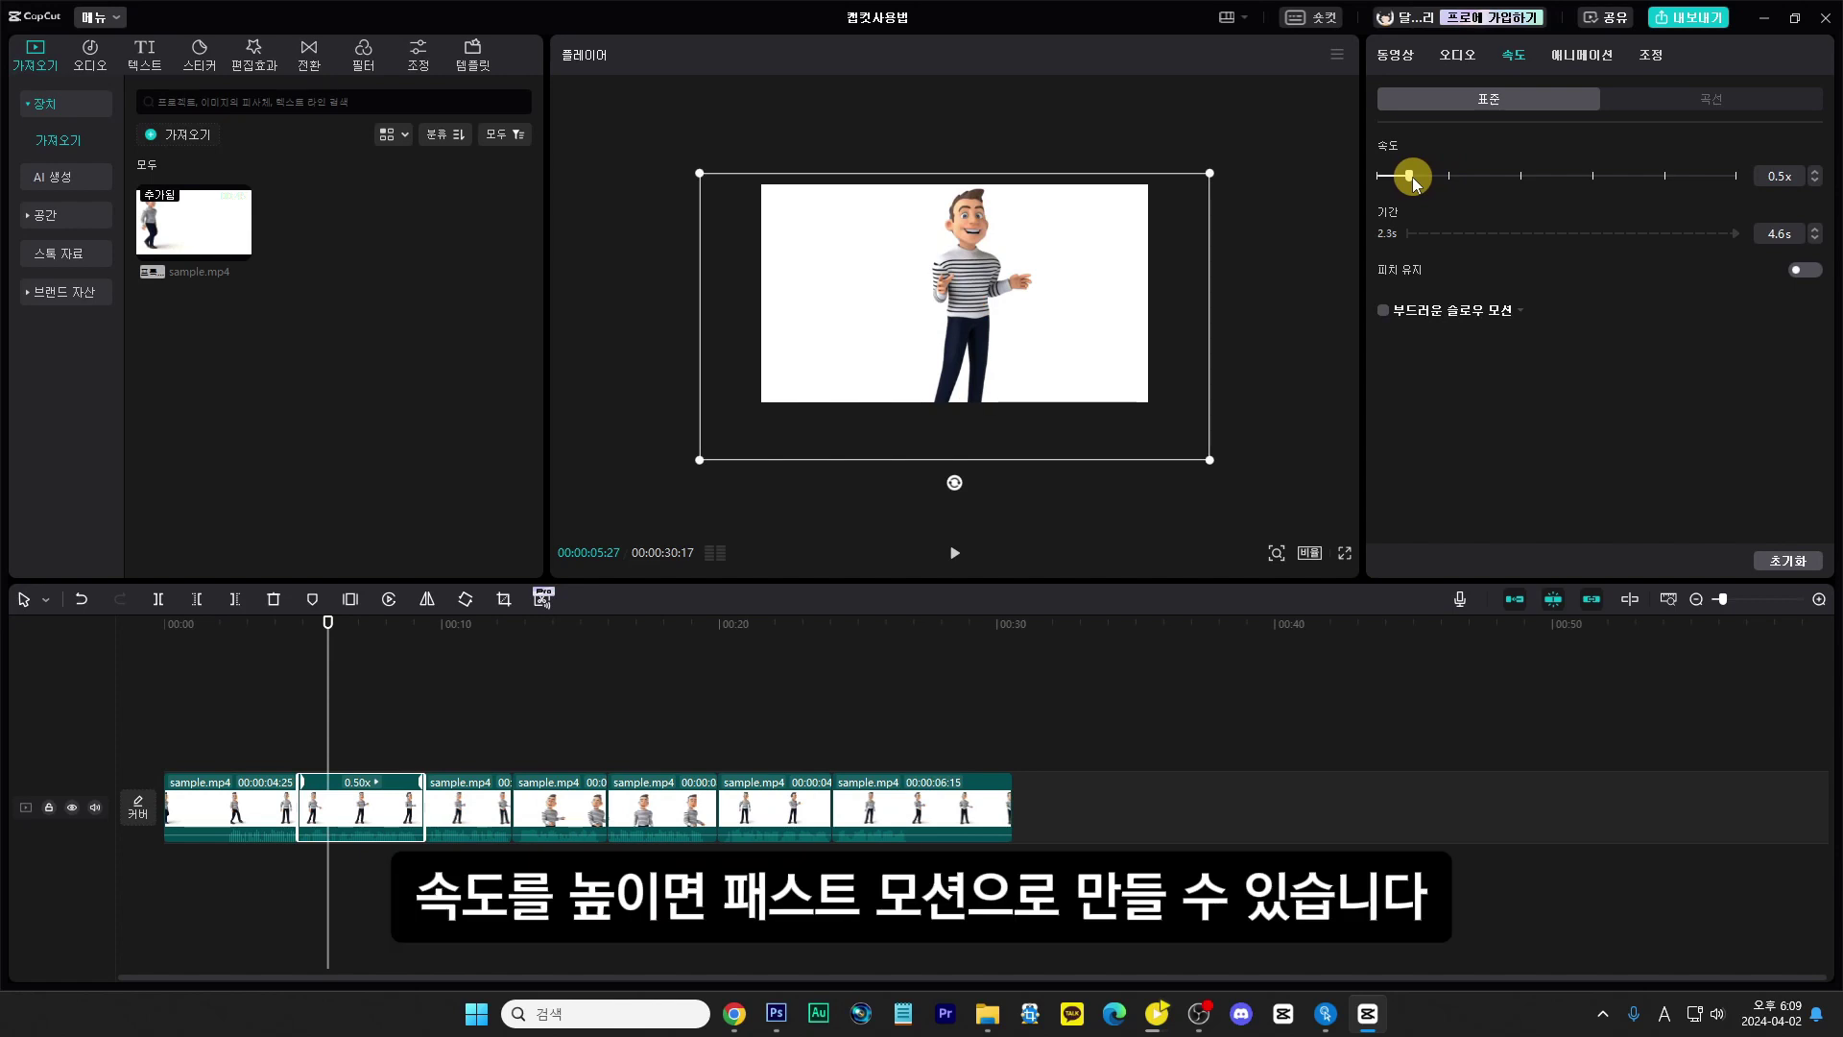
{"action": "left_click_drag", "start_coordinate": [1413, 178], "coordinate": [1504, 192]}
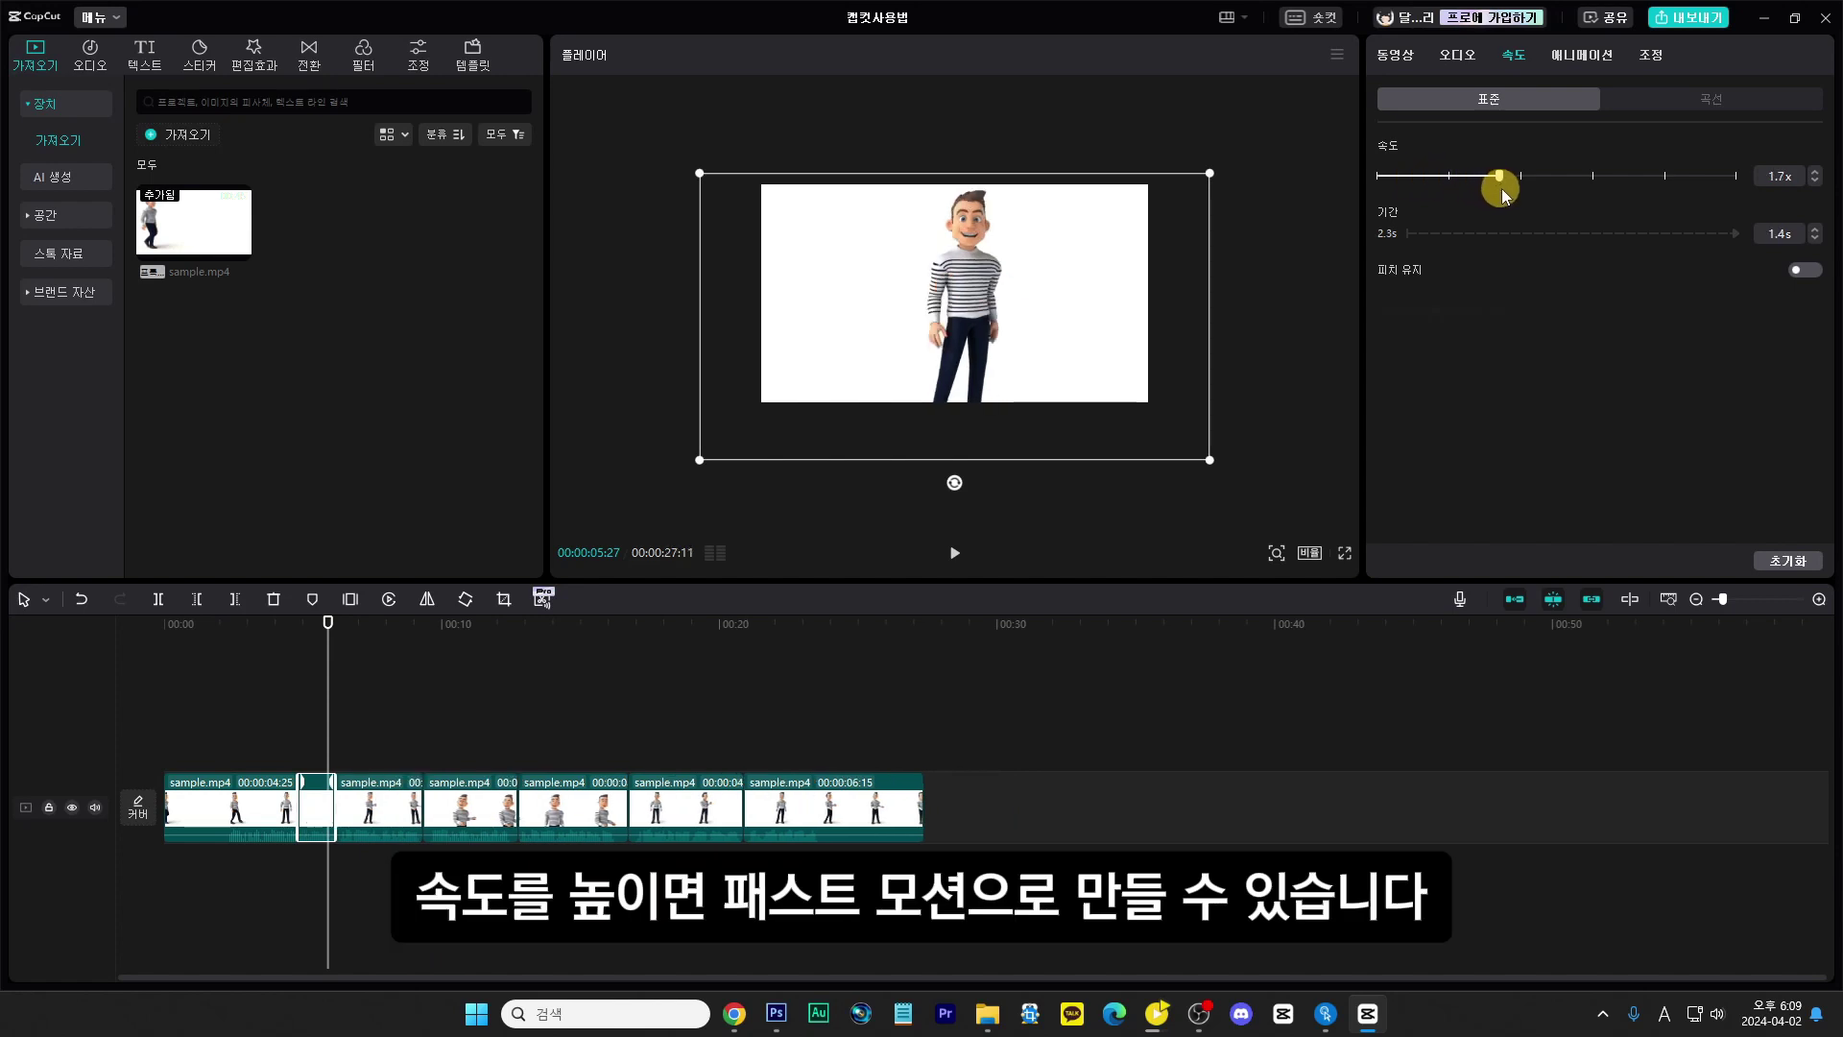
Step: Apply the 몽타주 speed curve to the second sample.mp4 segment
{"action": "left_click", "coordinate": [1707, 97]}
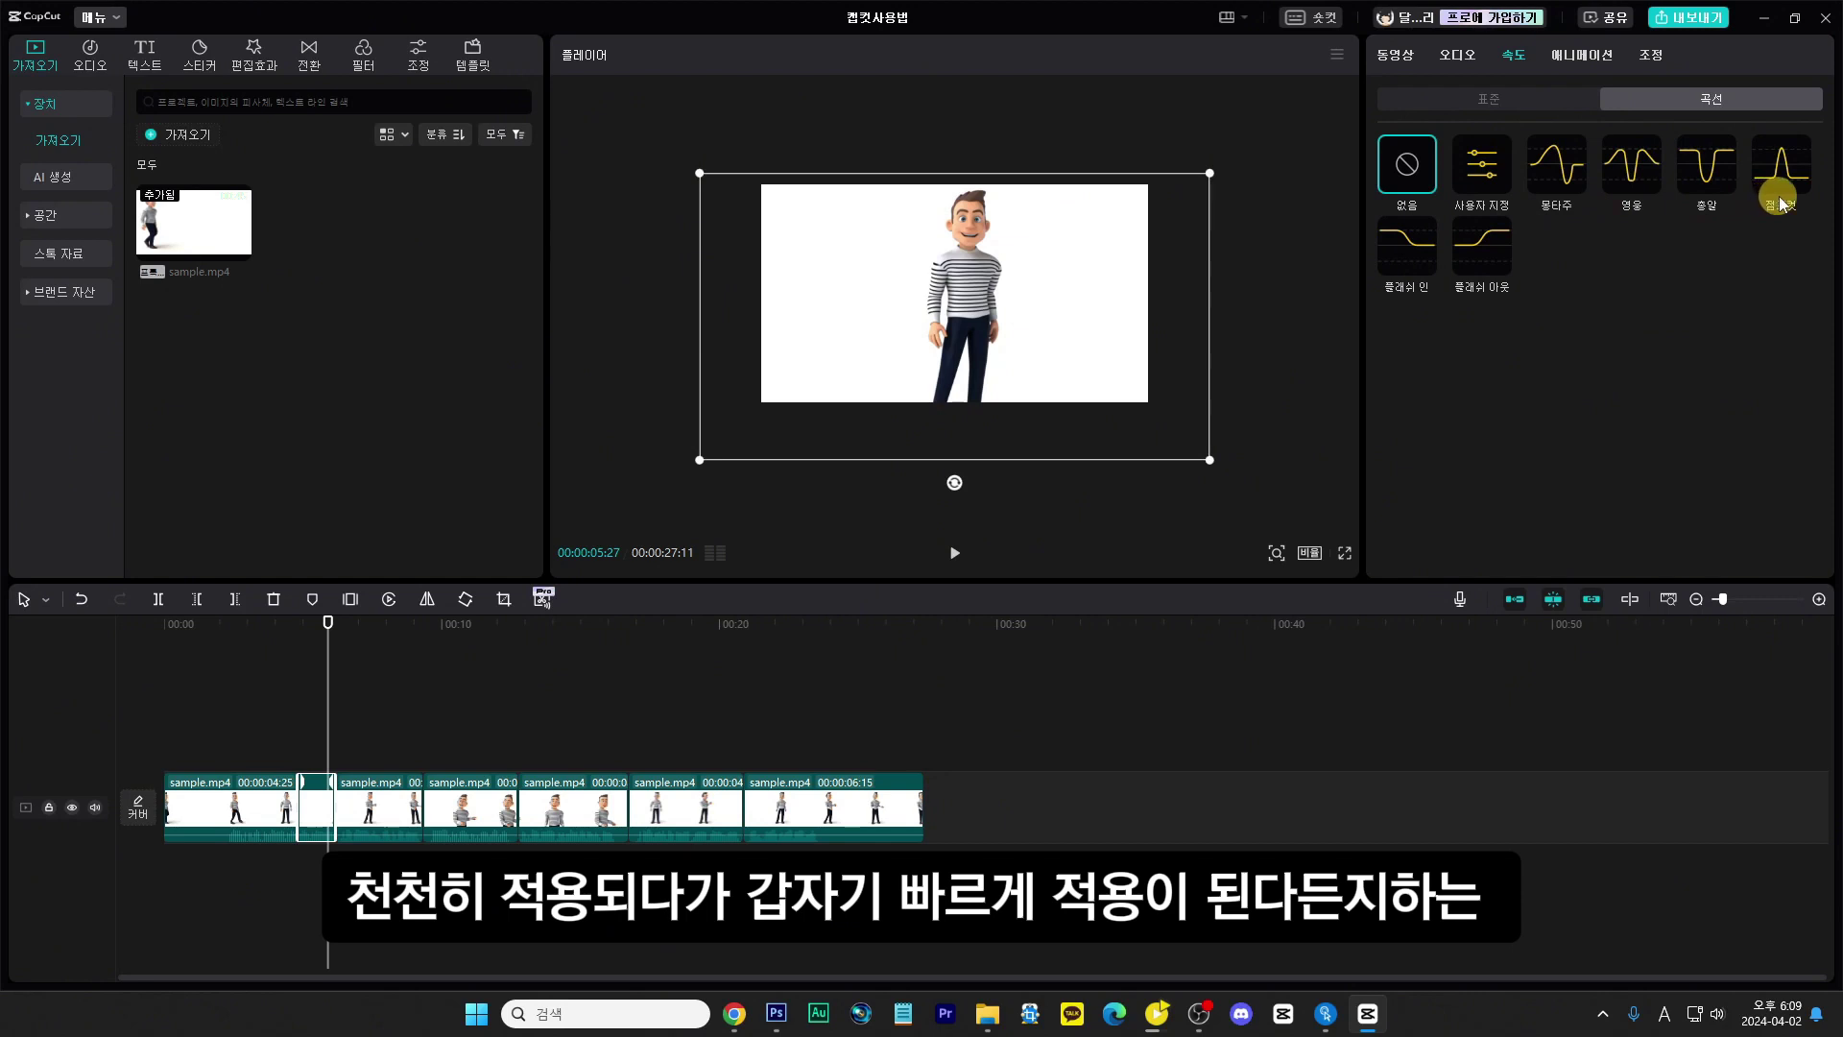
{"action": "left_click", "coordinate": [1557, 165]}
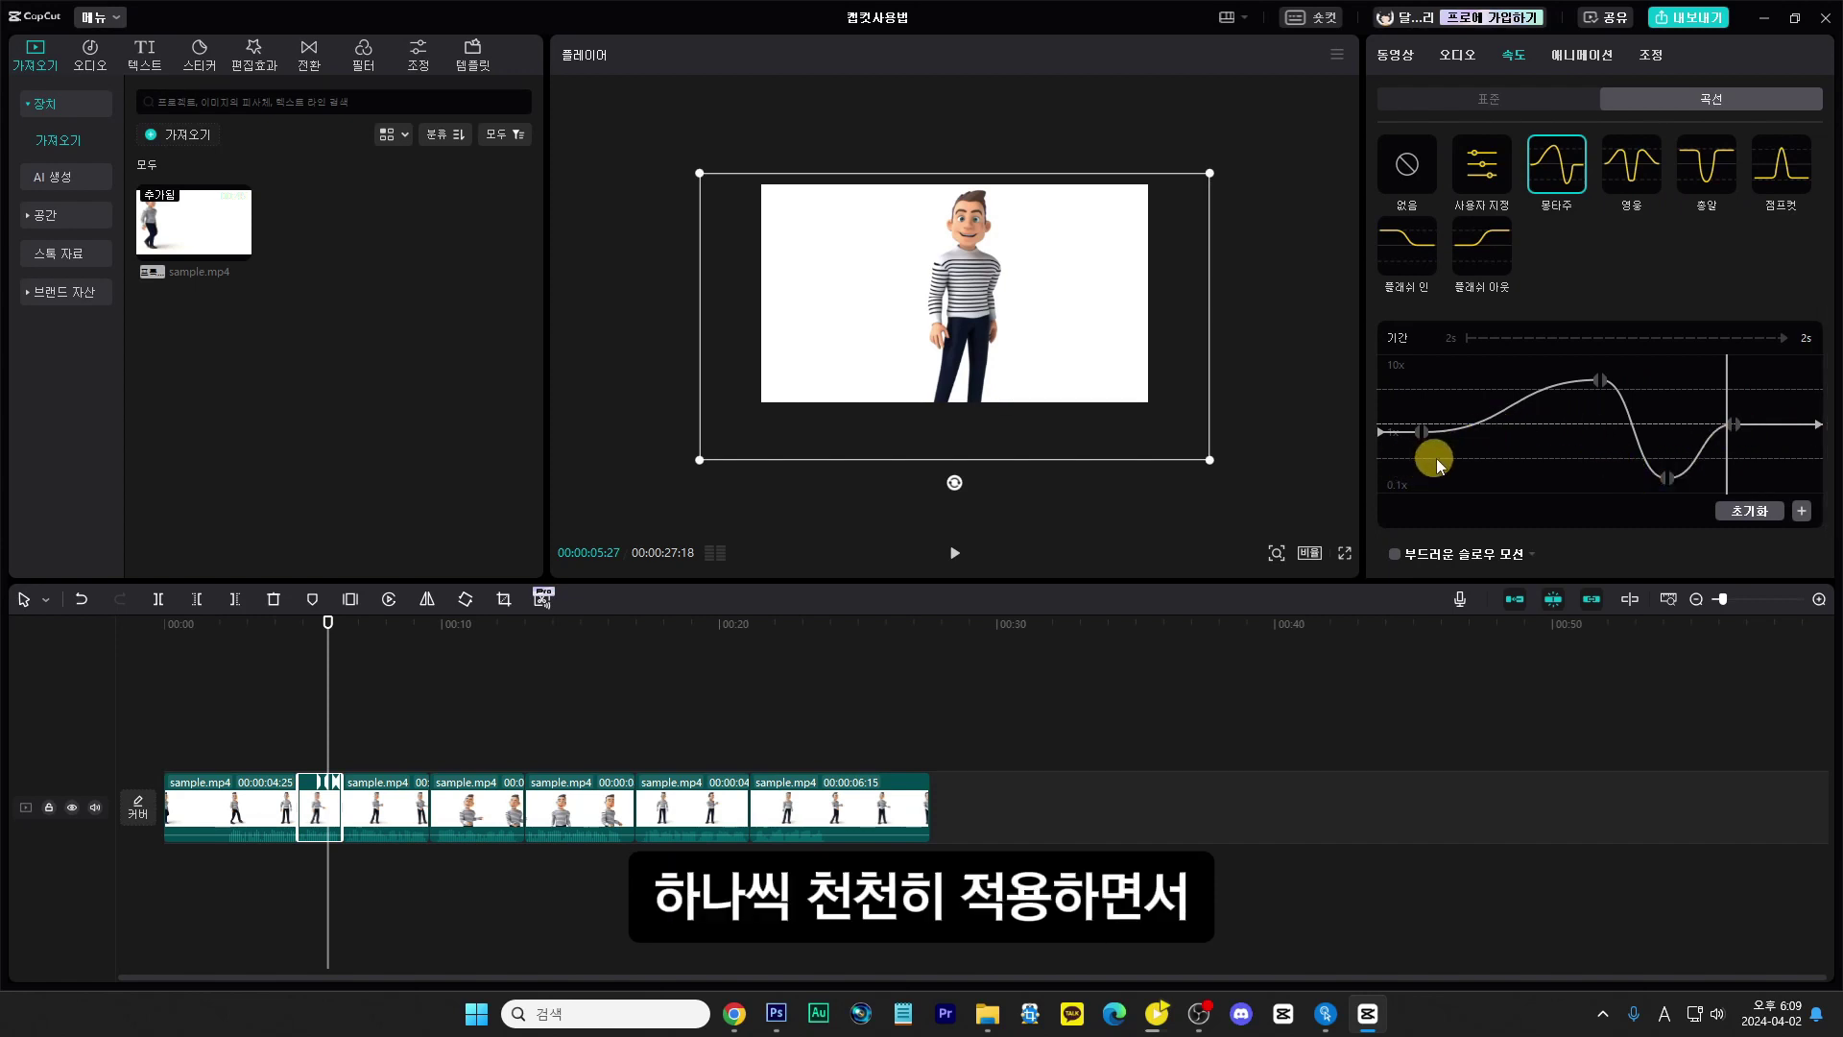
{"action": "left_click", "coordinate": [301, 738]}
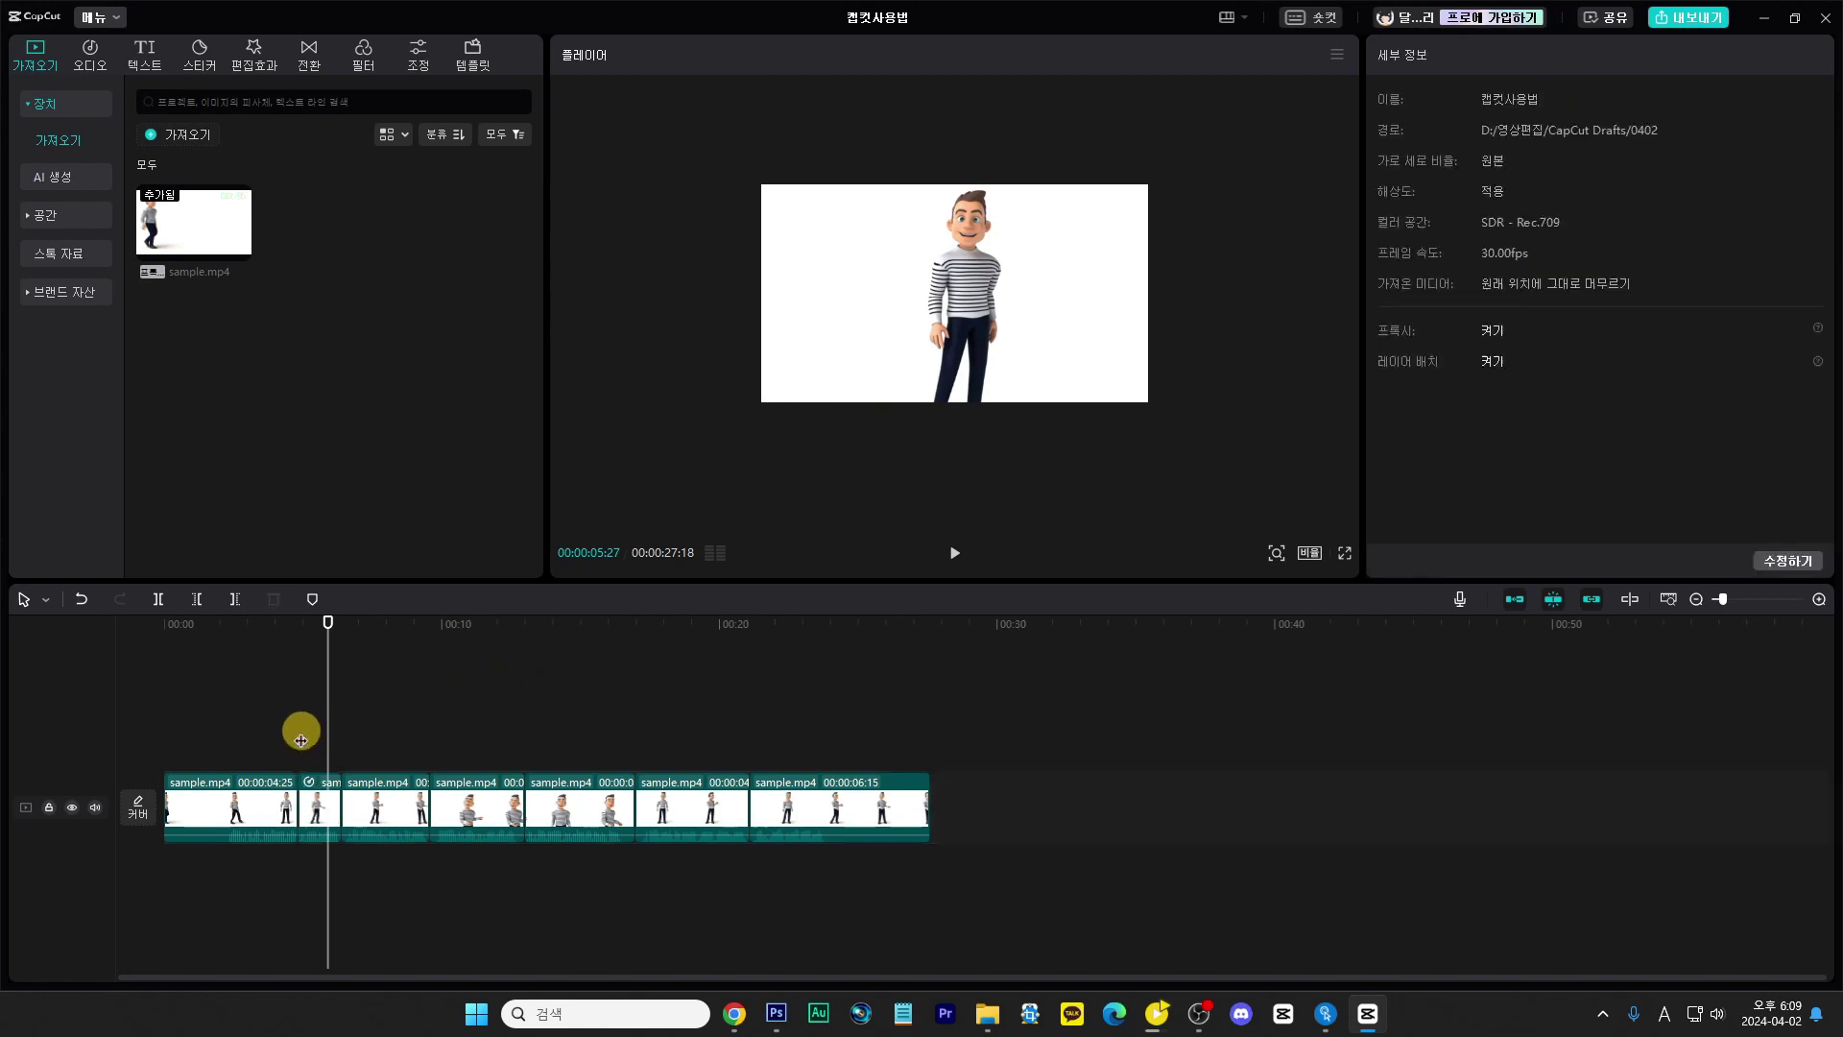
Step: Examine the In, Out and Combination animations available for the first sample.mp4 segment
{"action": "left_click", "coordinate": [278, 806]}
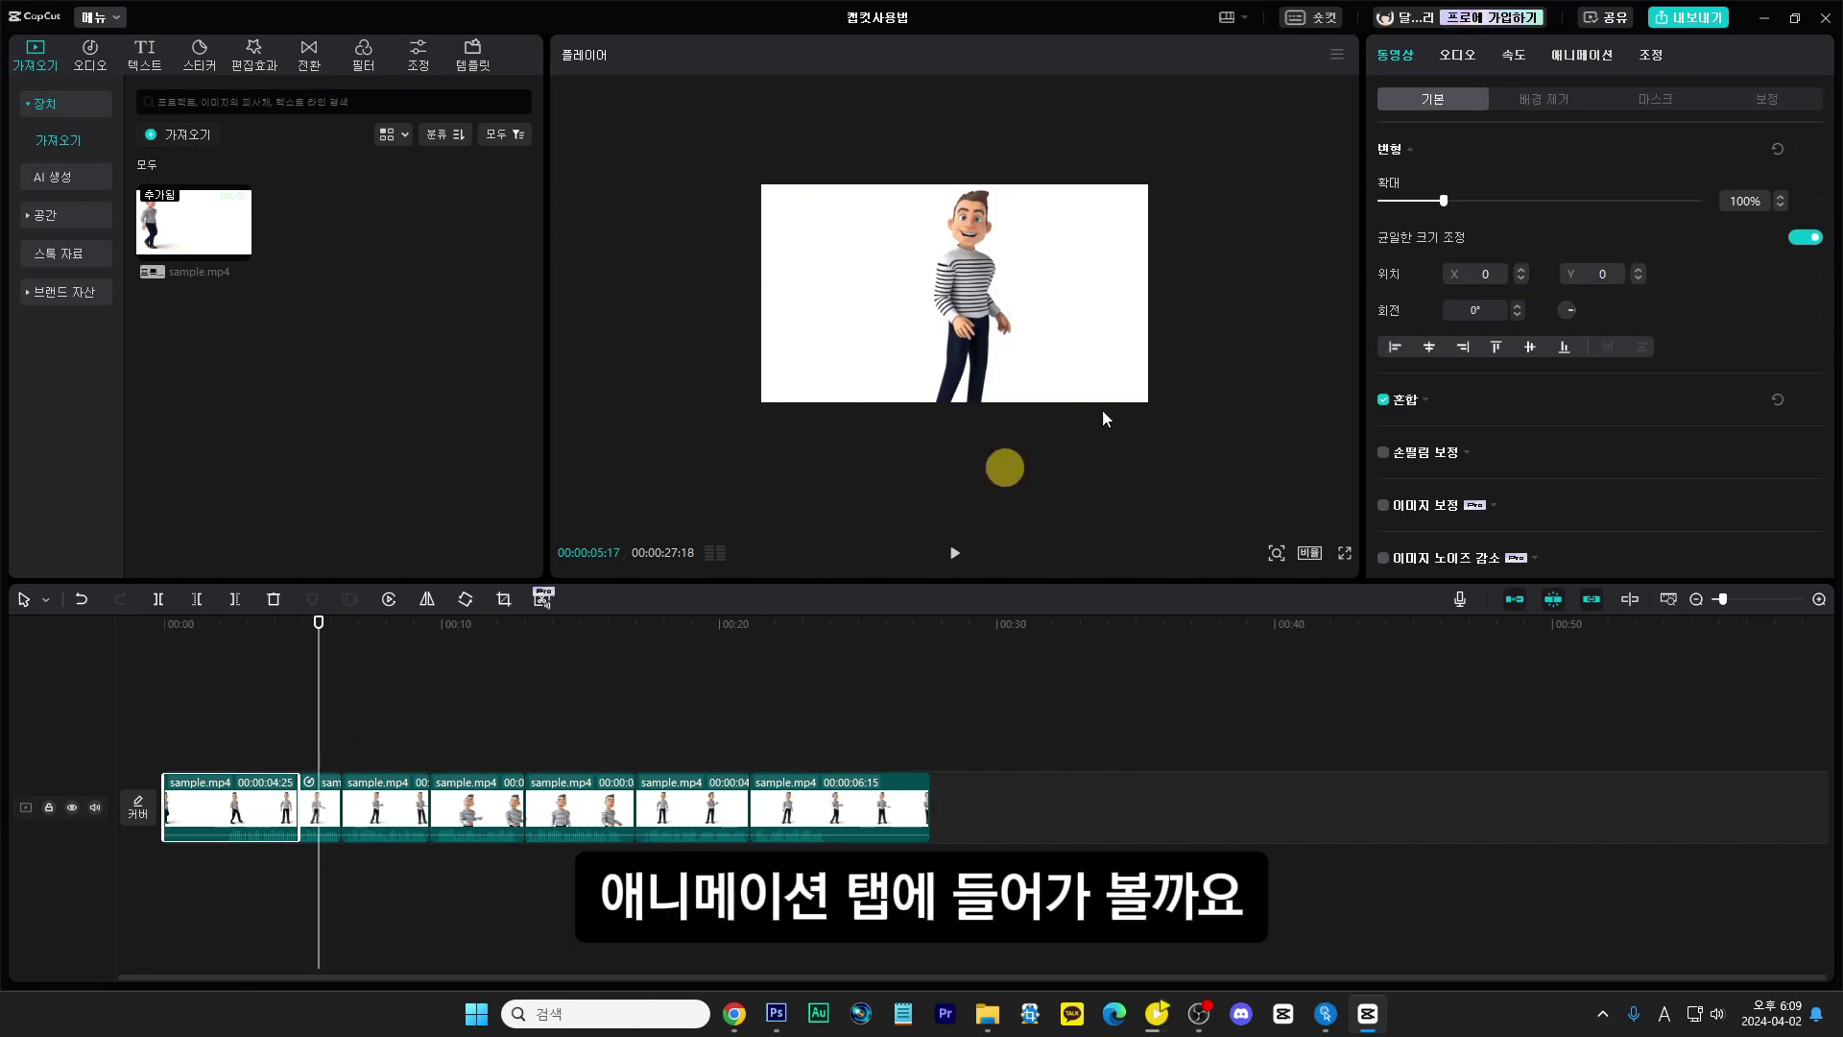
{"action": "left_click", "coordinate": [1569, 56]}
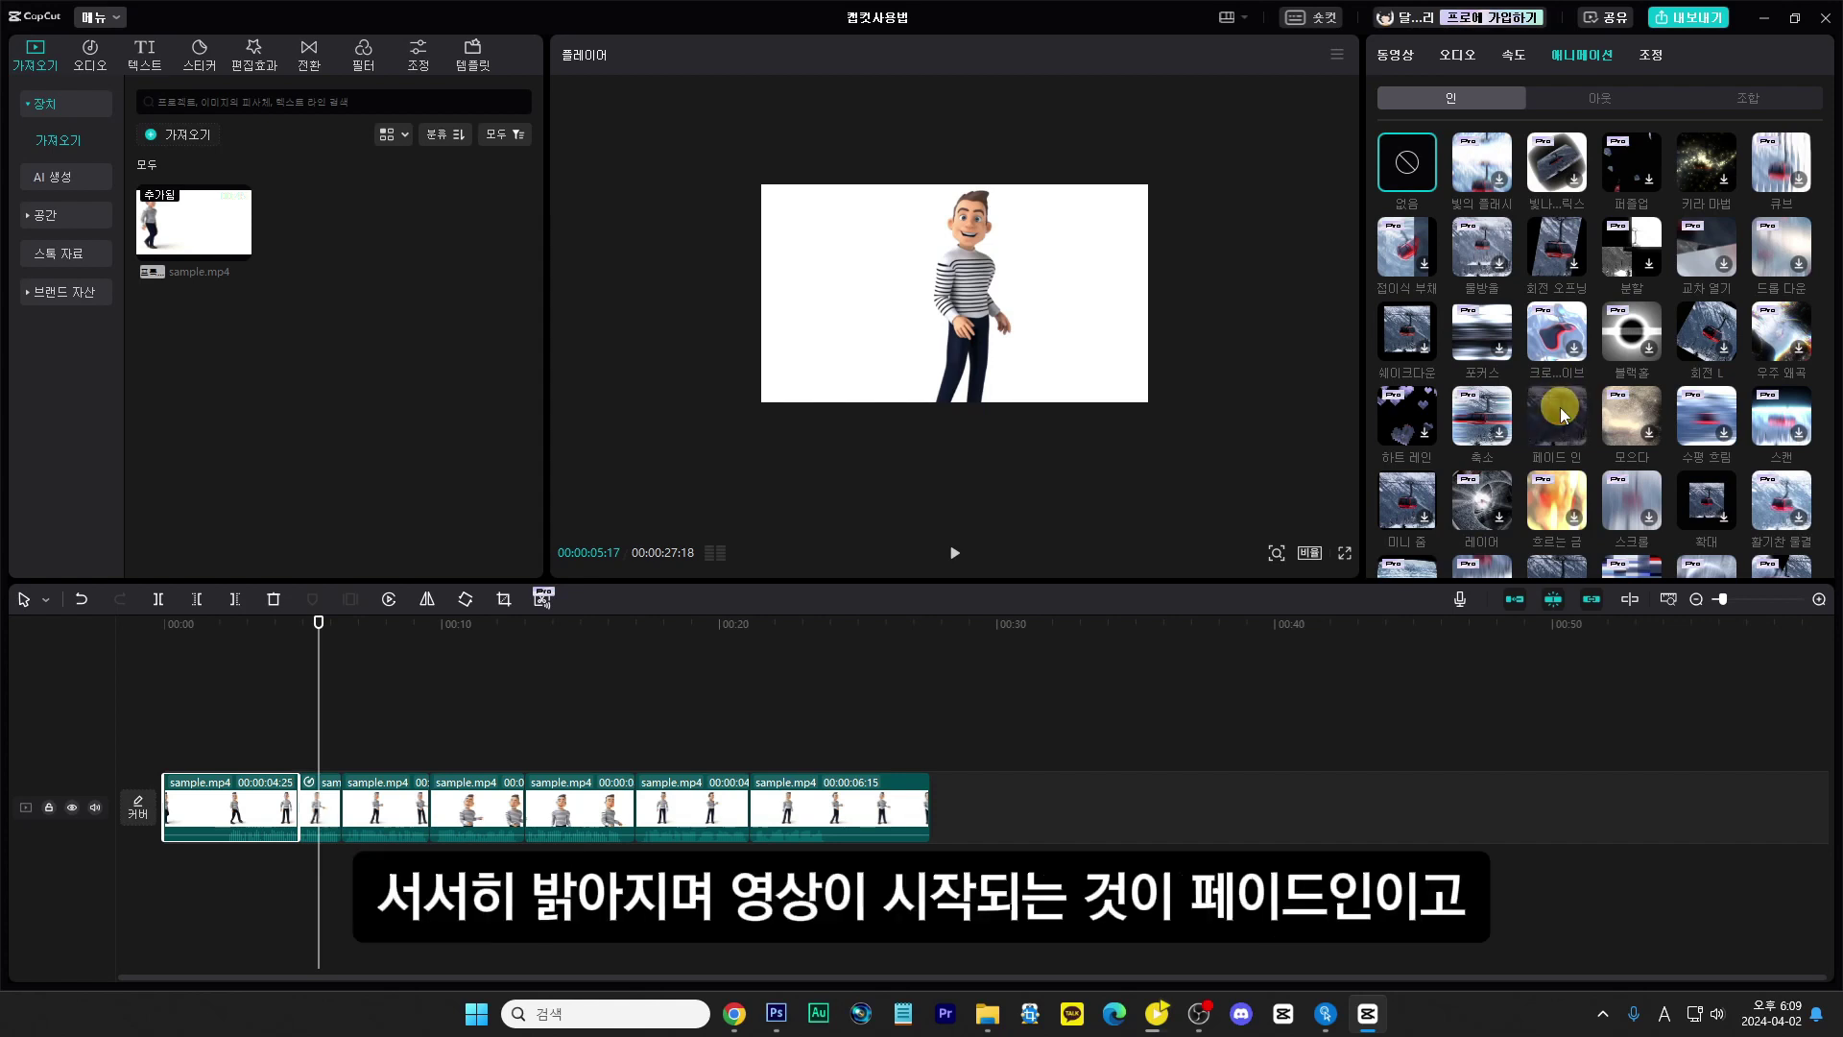
{"action": "left_click", "coordinate": [1600, 99]}
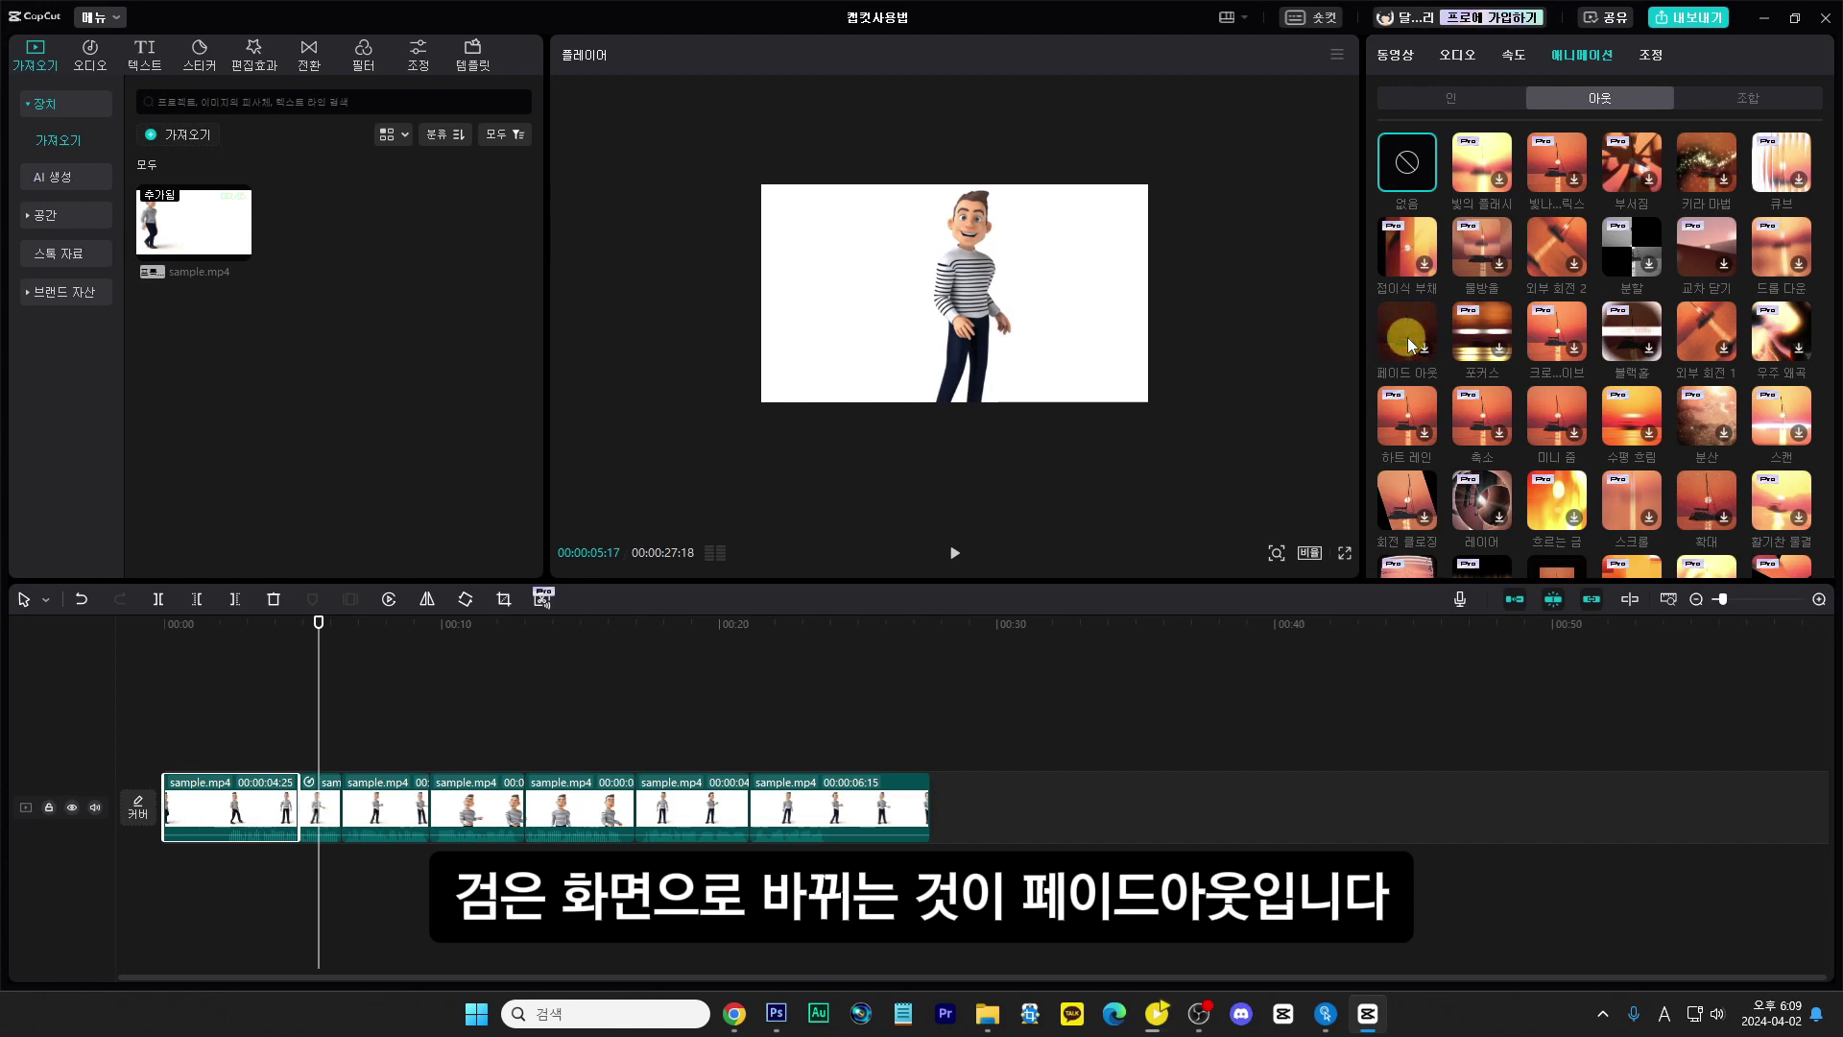
{"action": "left_click", "coordinate": [1471, 99]}
{"action": "left_click", "coordinate": [1605, 99]}
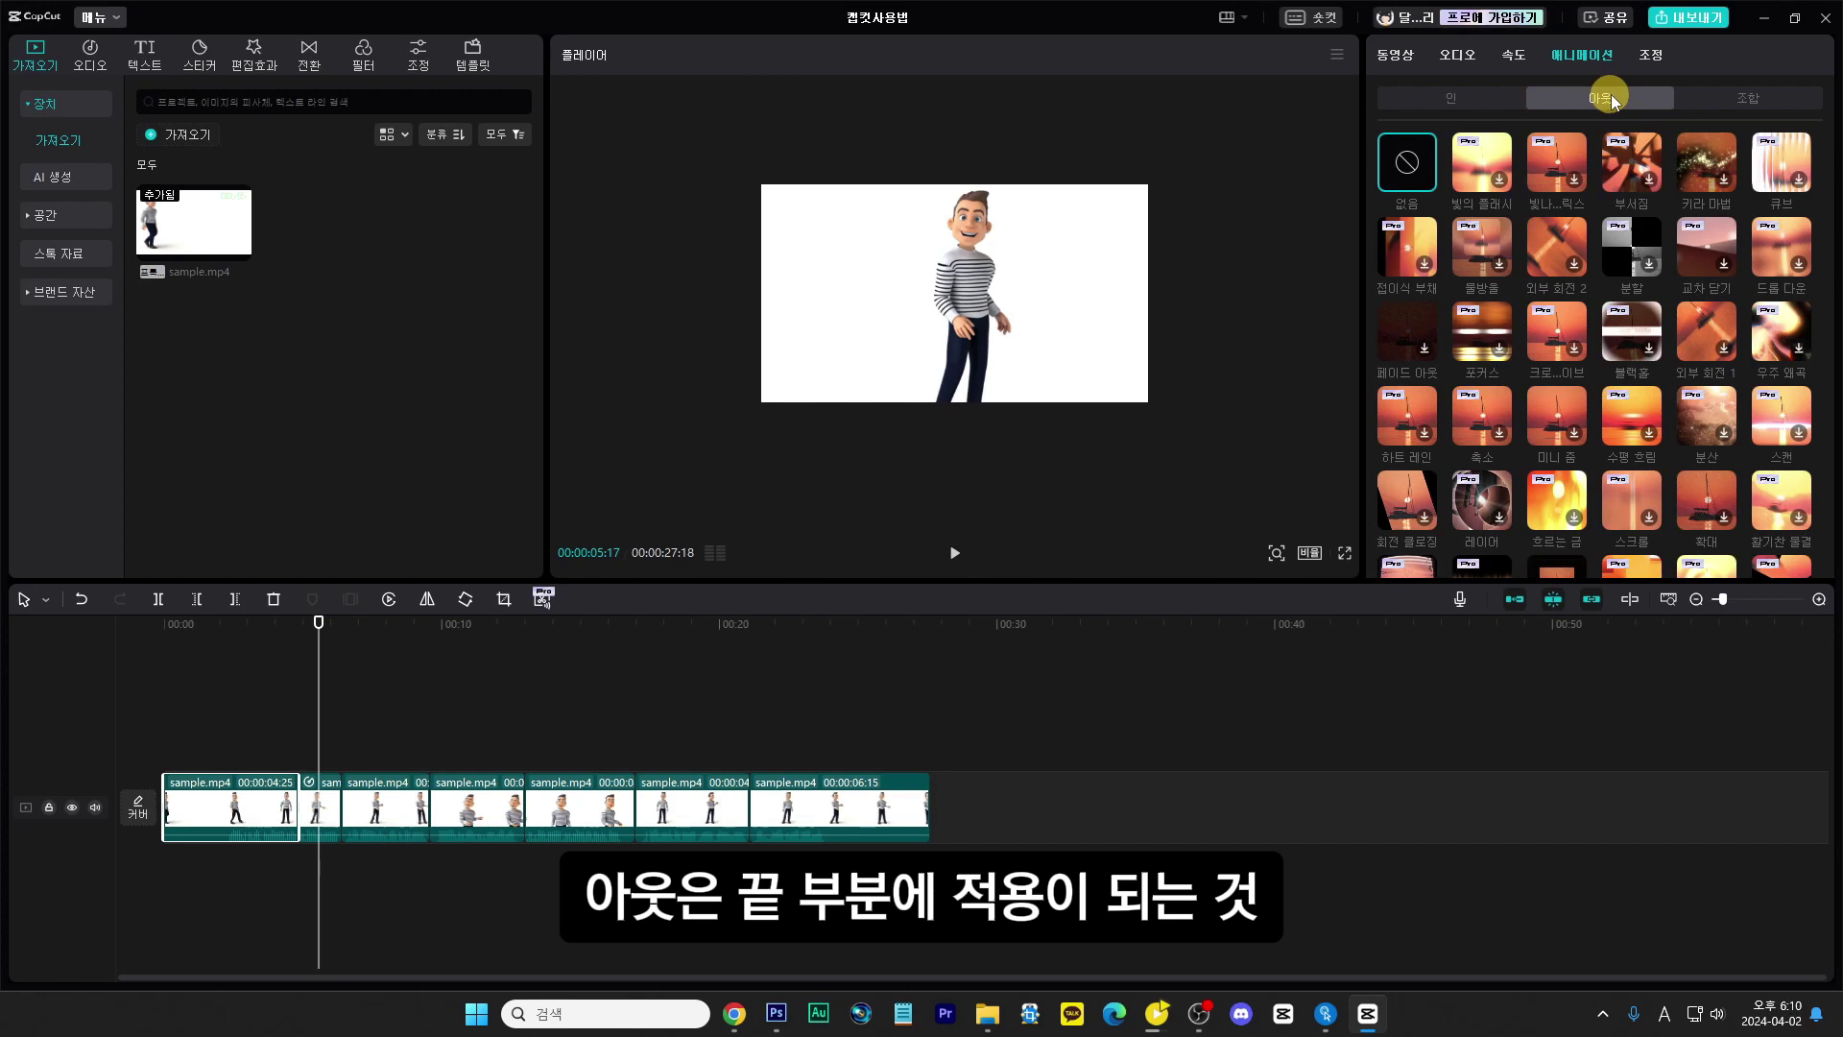
{"action": "left_click", "coordinate": [1764, 98]}
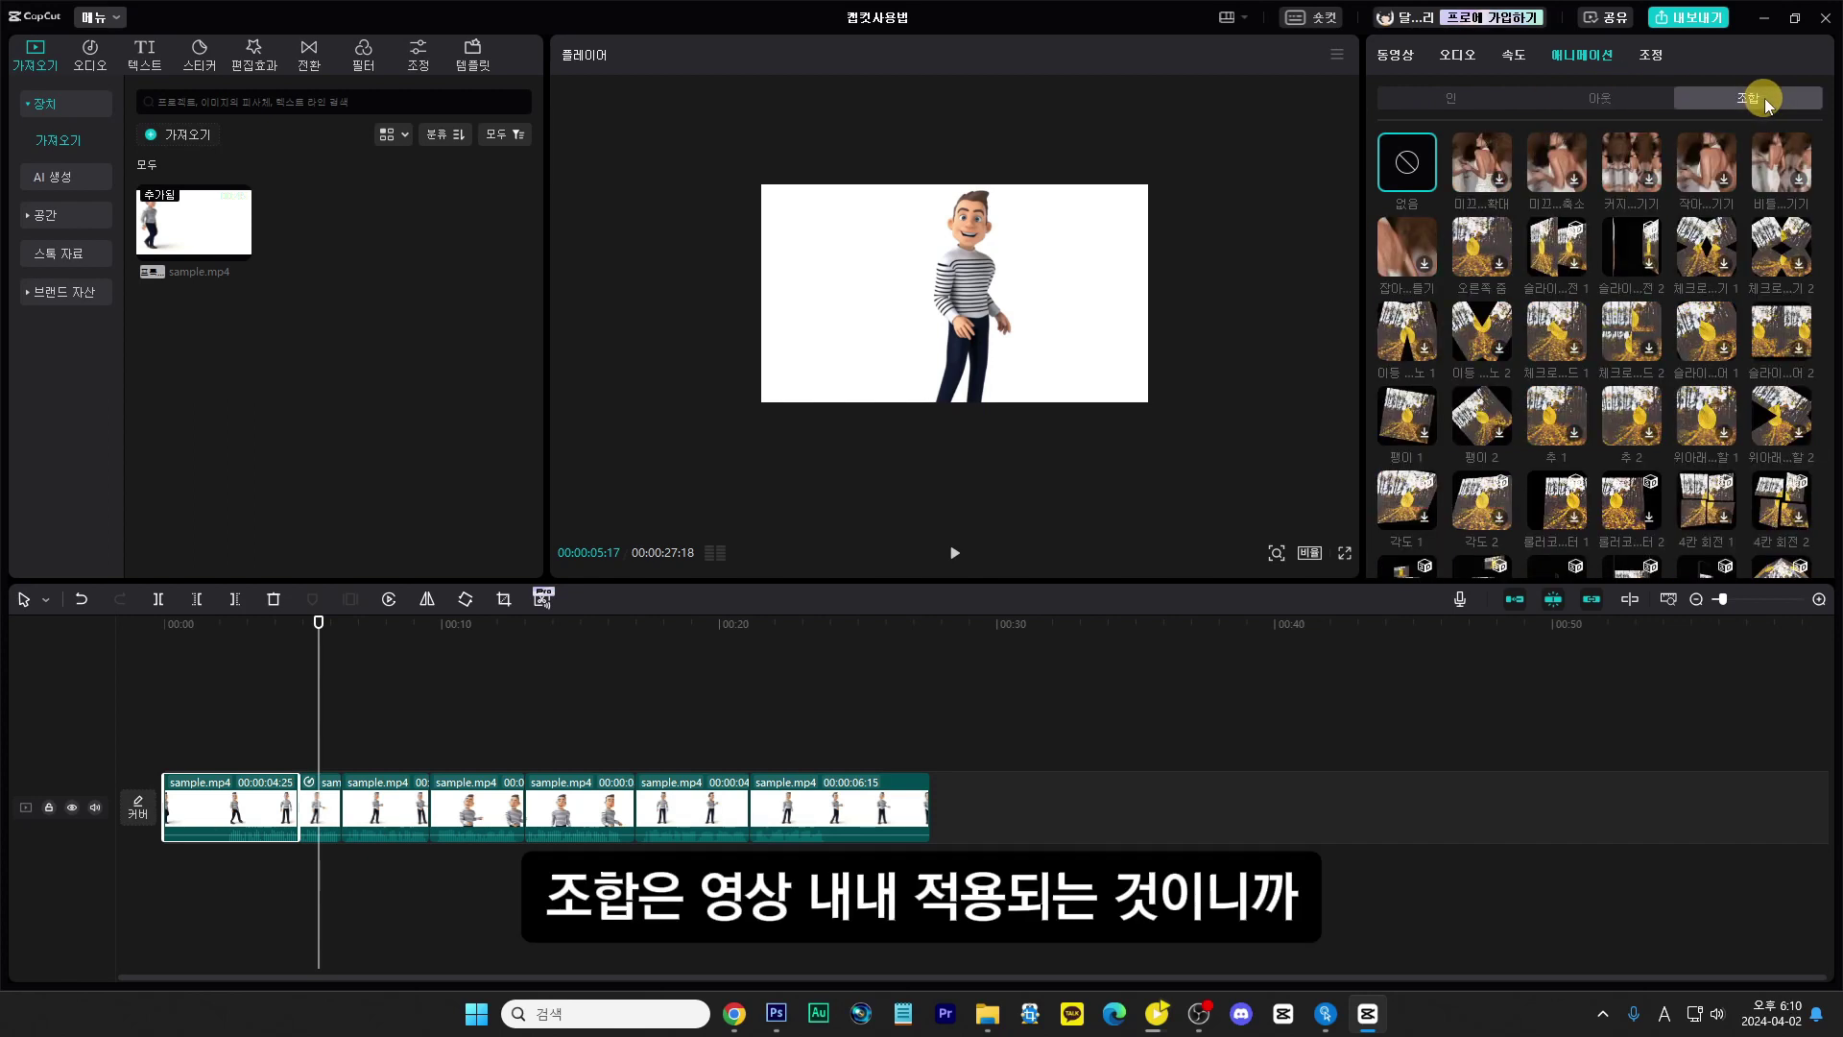
{"action": "left_click", "coordinate": [1453, 97]}
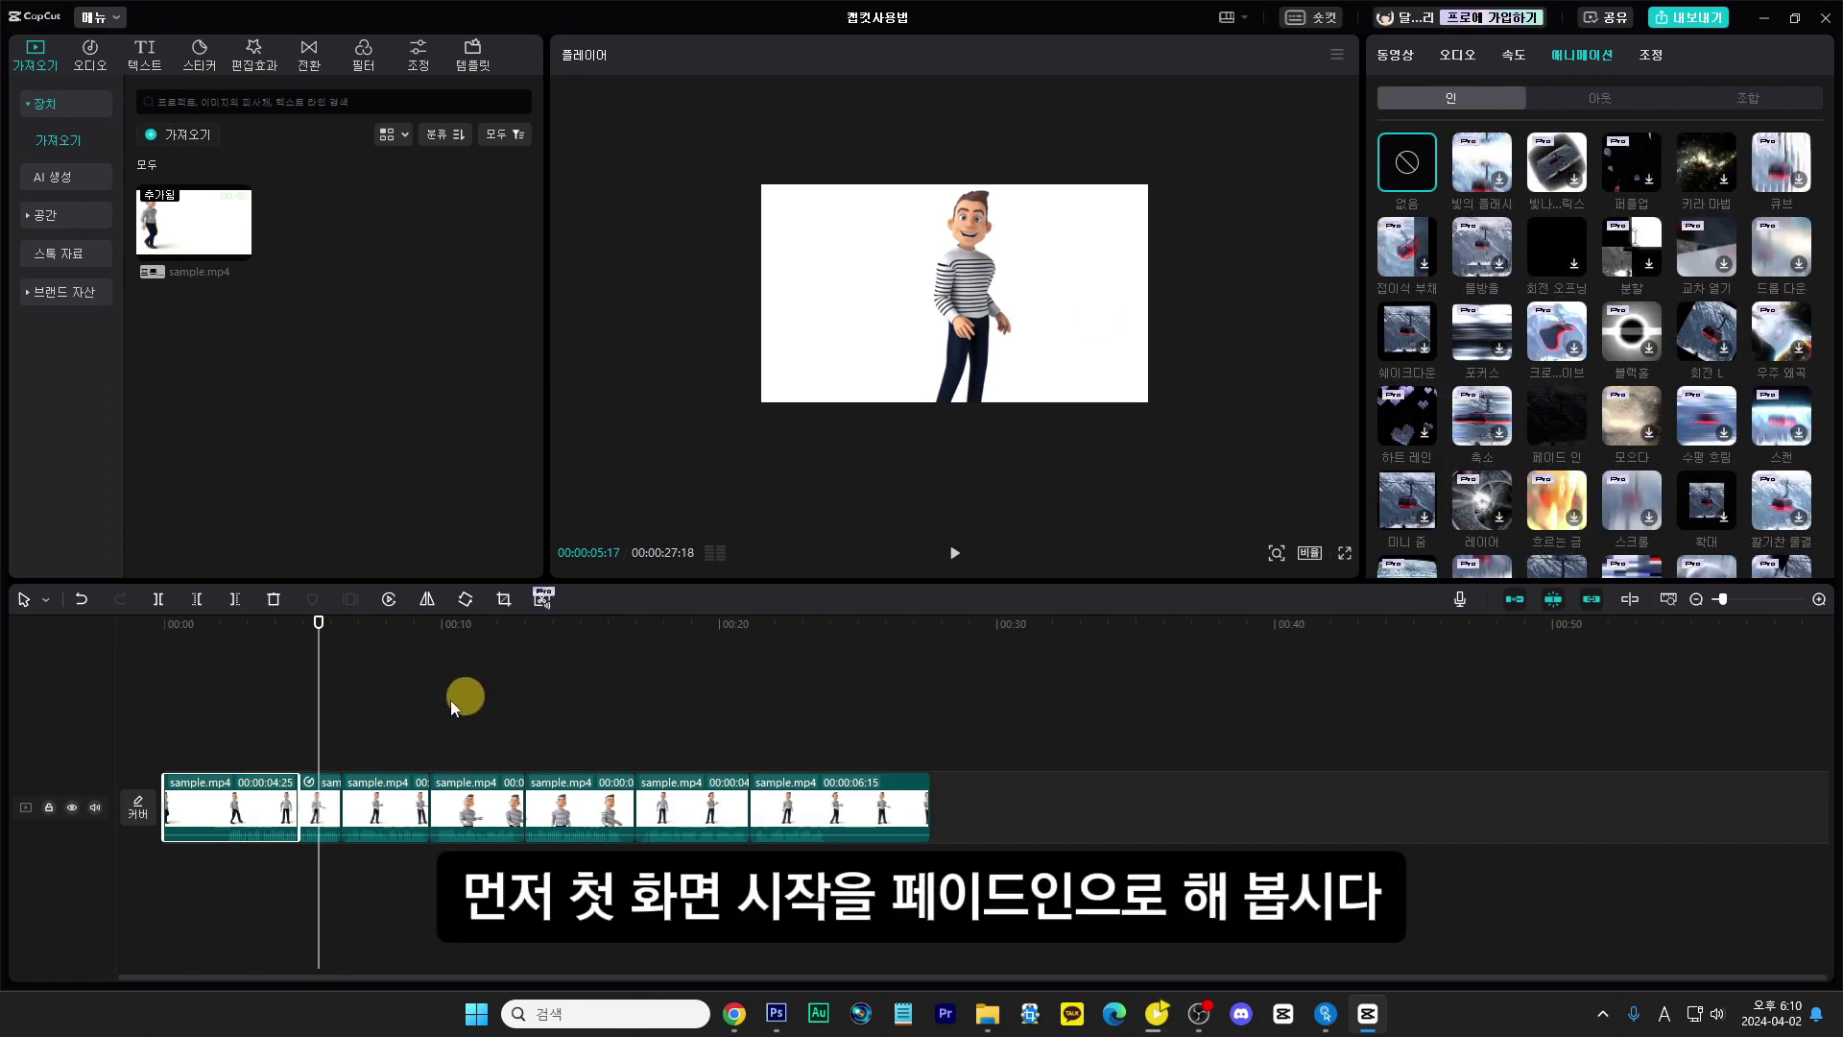
Step: Apply the 페이드 인 animation to the first sample.mp4 segment with a length of 0.8 s
{"action": "left_click", "coordinate": [216, 729]}
{"action": "left_click", "coordinate": [243, 803]}
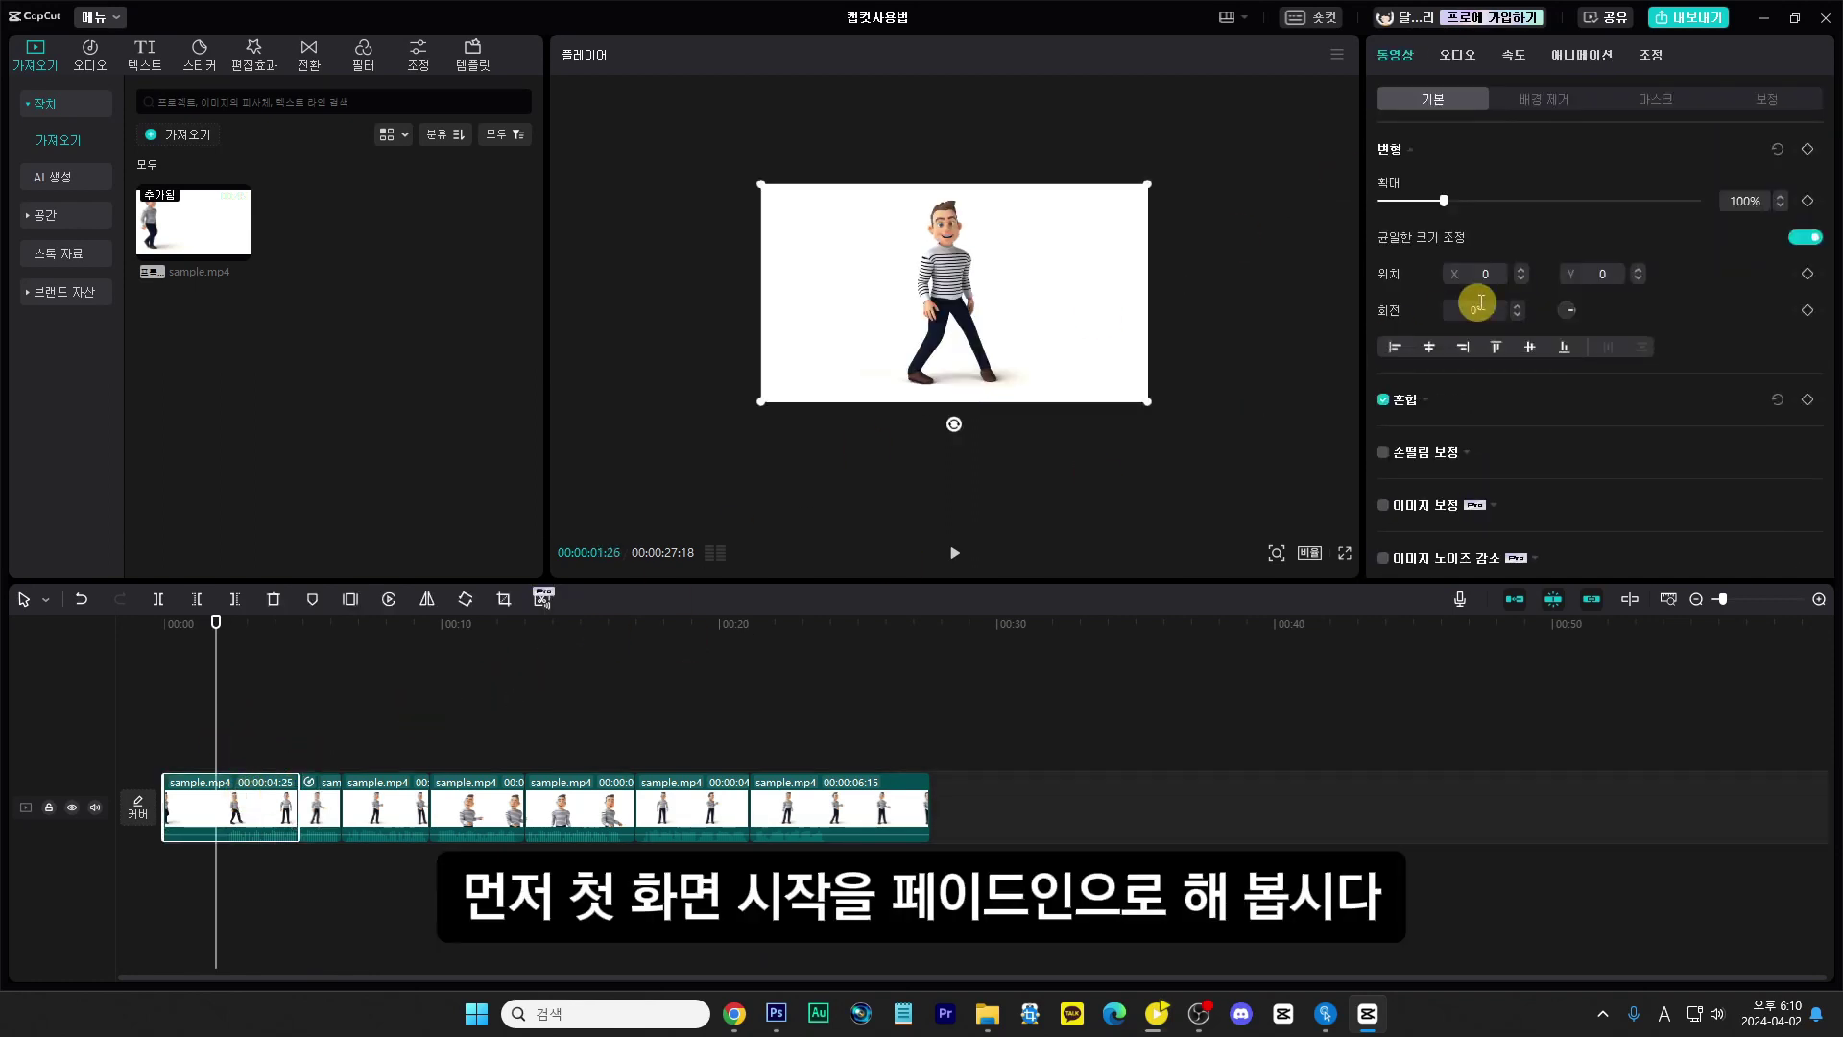
{"action": "left_click", "coordinate": [1577, 59]}
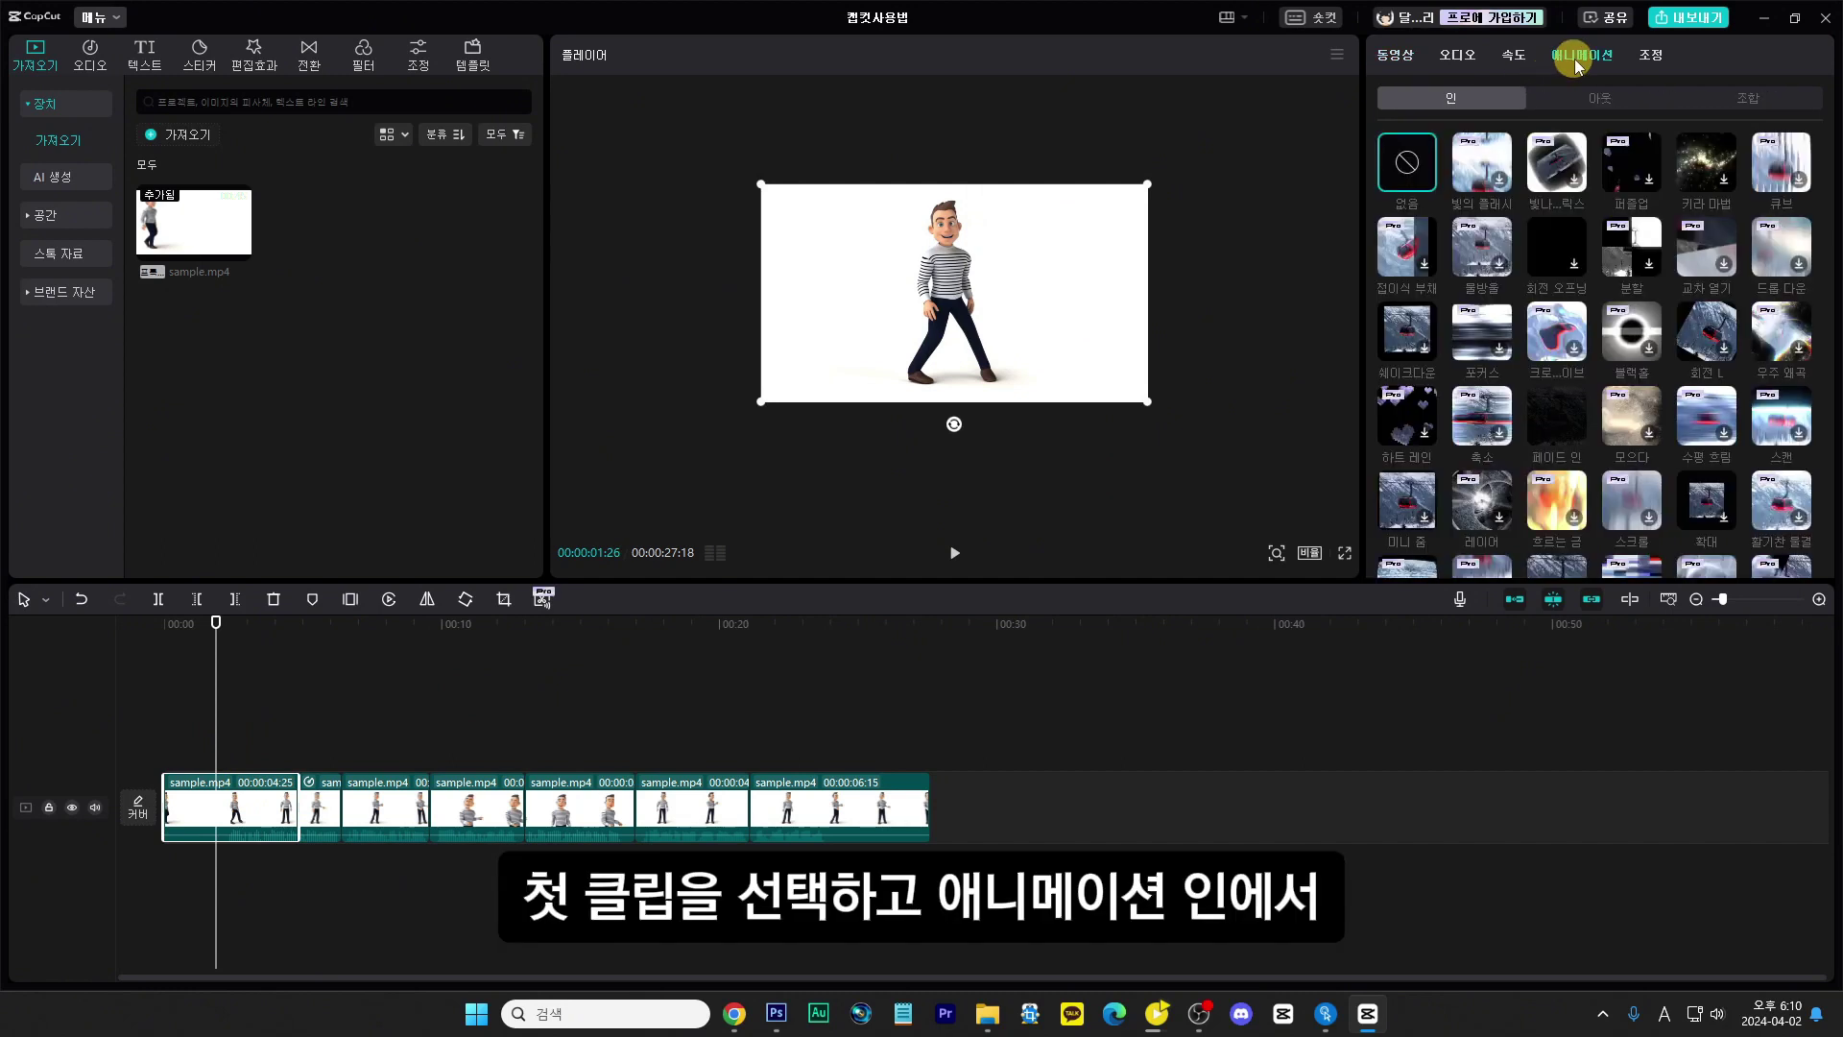
{"action": "left_click", "coordinate": [1571, 427]}
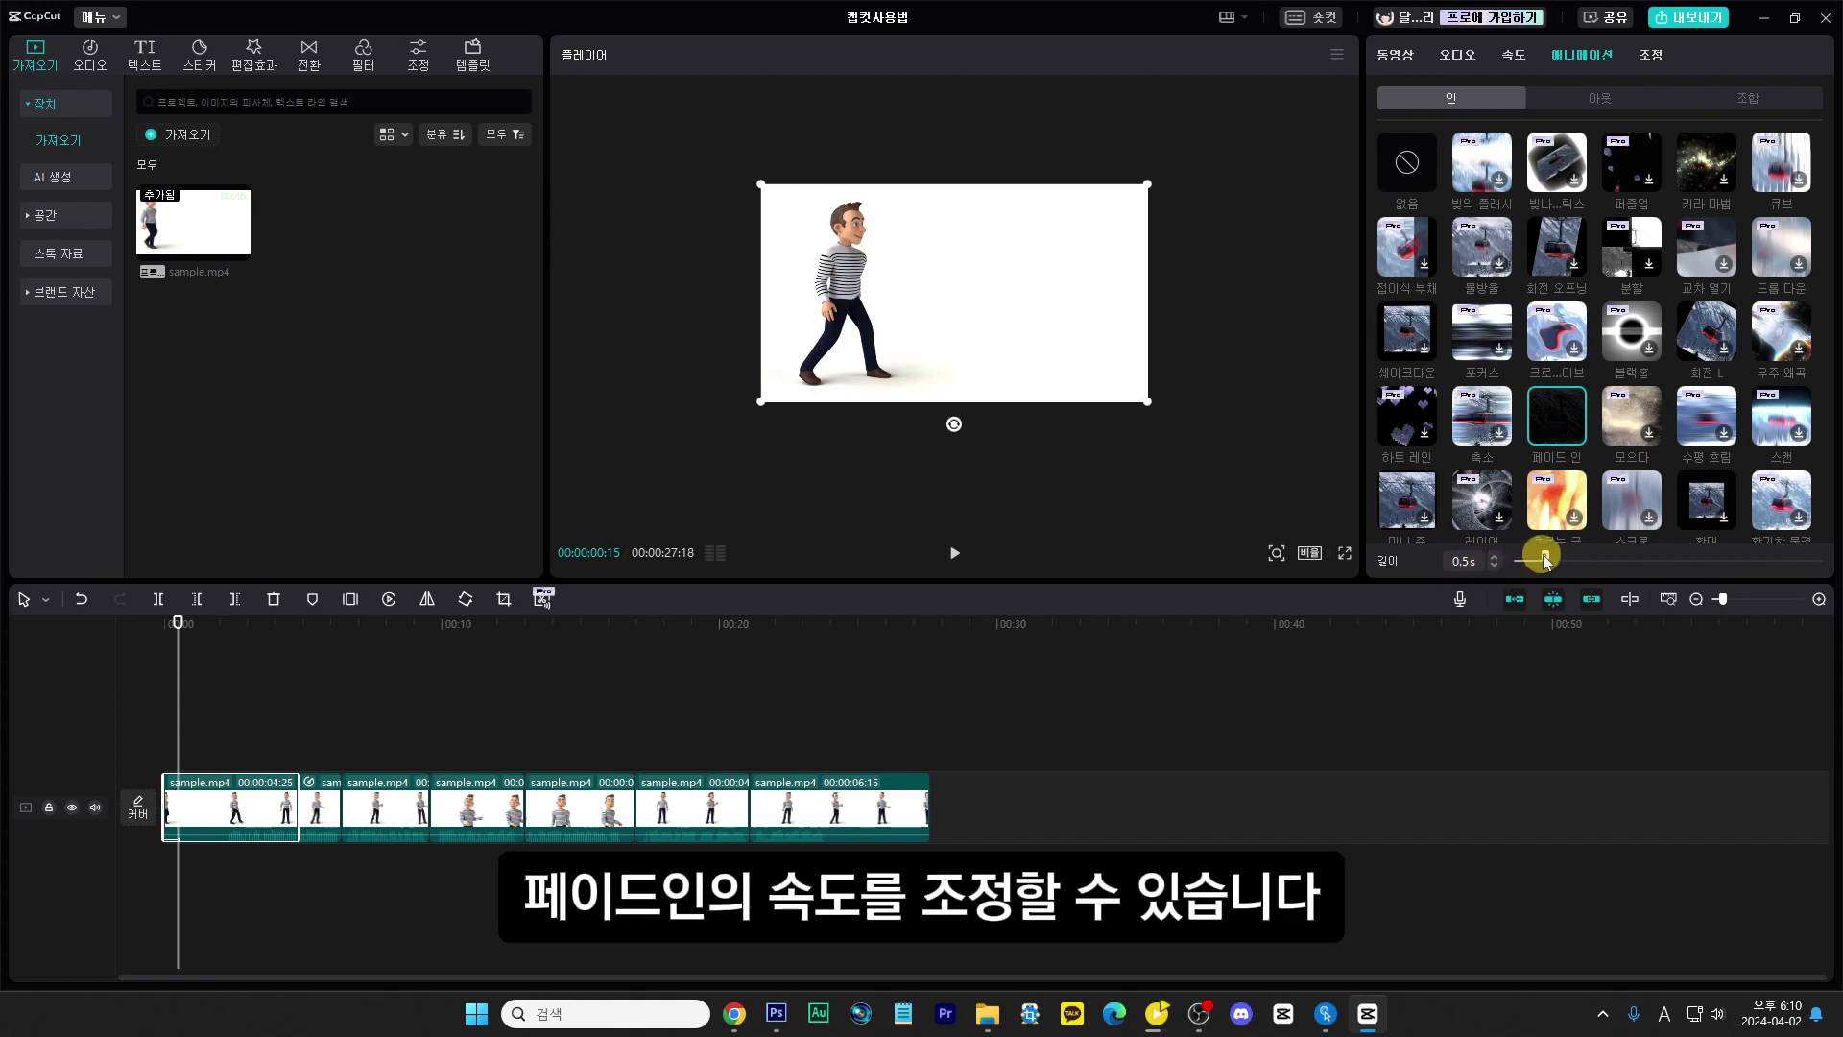
{"action": "left_click_drag", "start_coordinate": [1545, 562], "coordinate": [1630, 569]}
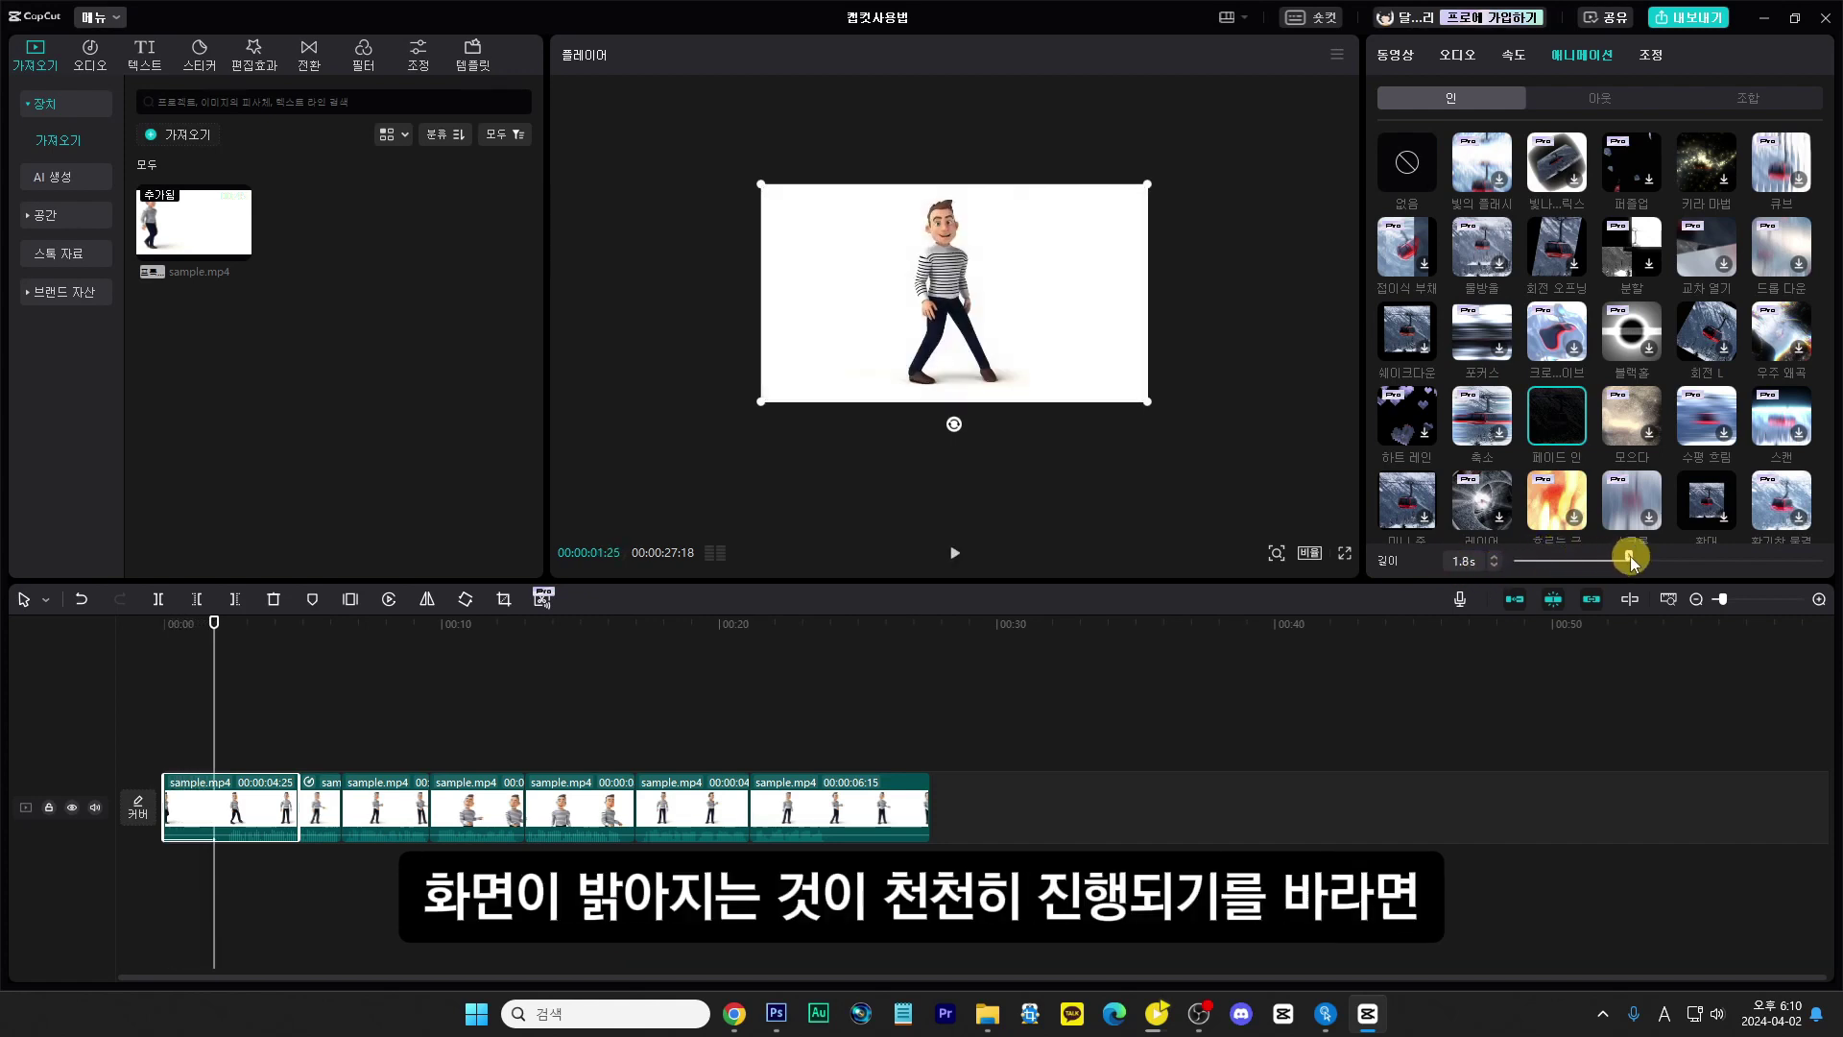
{"action": "mouse_move", "coordinate": [1629, 562]}
{"action": "left_mouse_down"}
{"action": "mouse_move", "coordinate": [1533, 564]}
{"action": "mouse_move", "coordinate": [1715, 564]}
{"action": "mouse_move", "coordinate": [1664, 564]}
{"action": "left_mouse_up"}
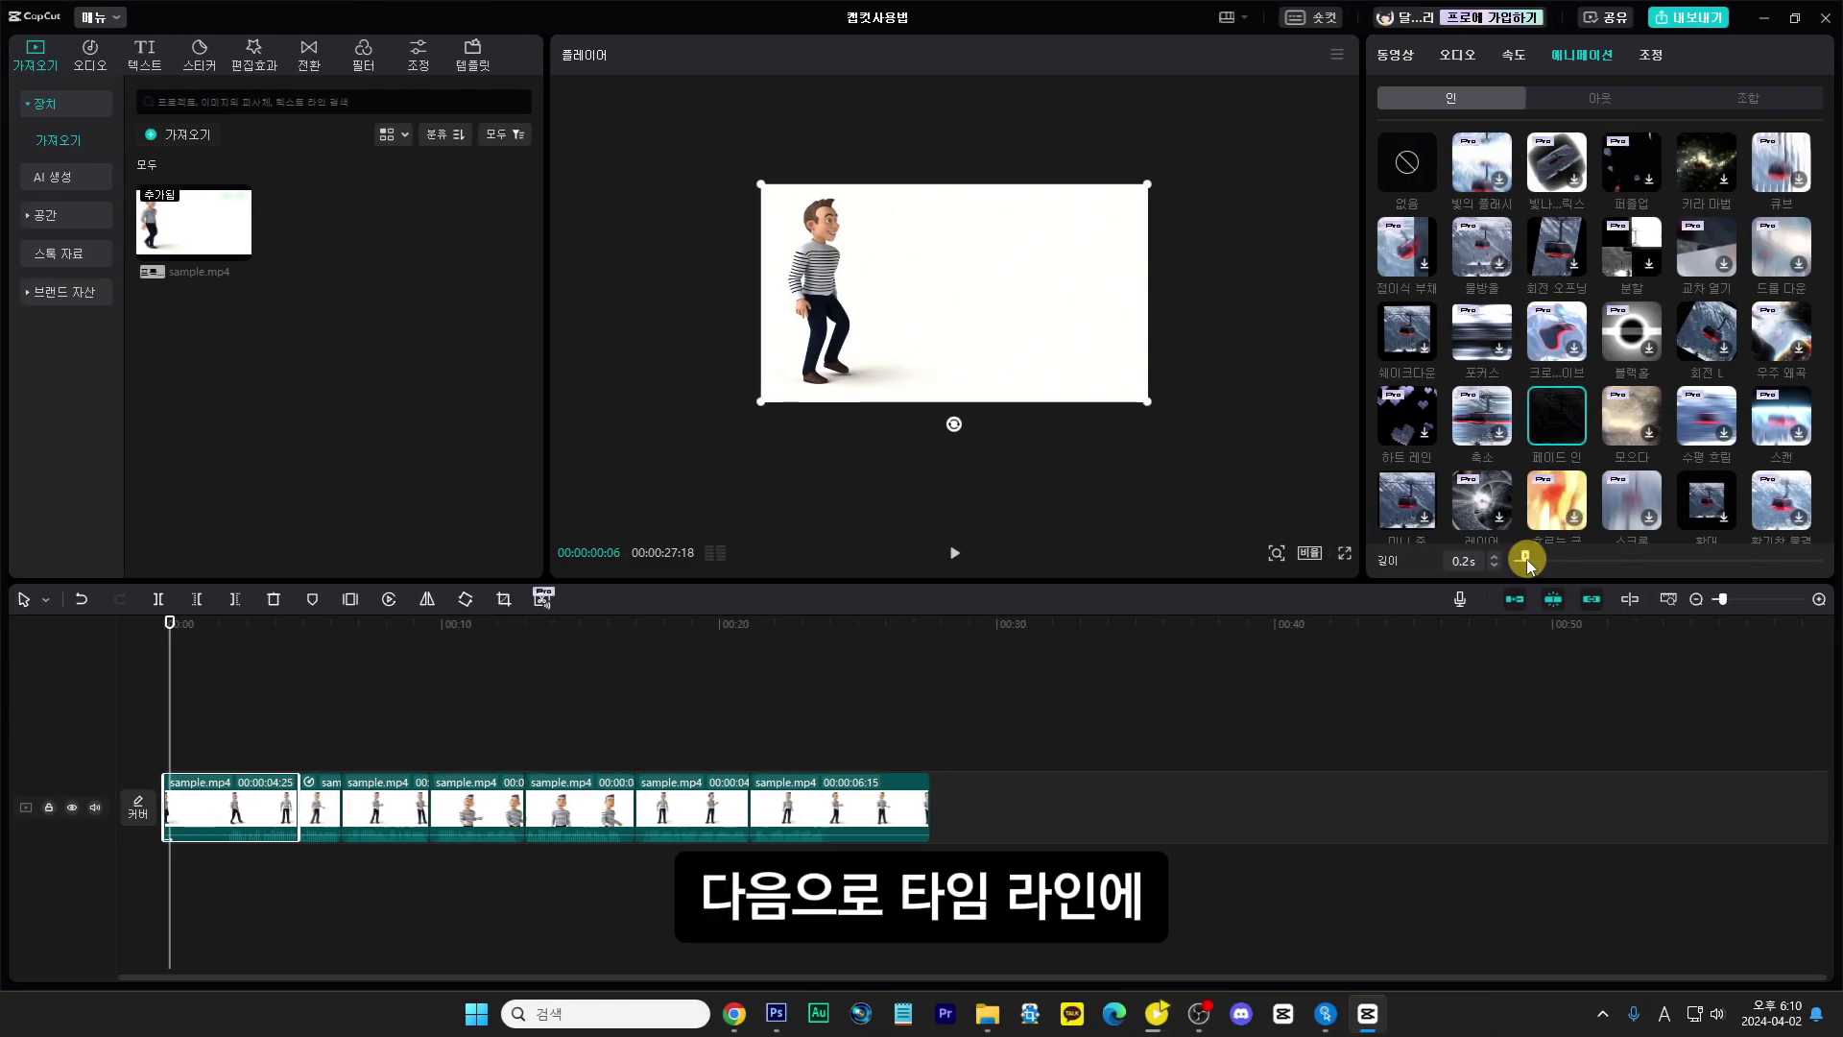
{"action": "left_click_drag", "start_coordinate": [1524, 550], "coordinate": [1559, 555]}
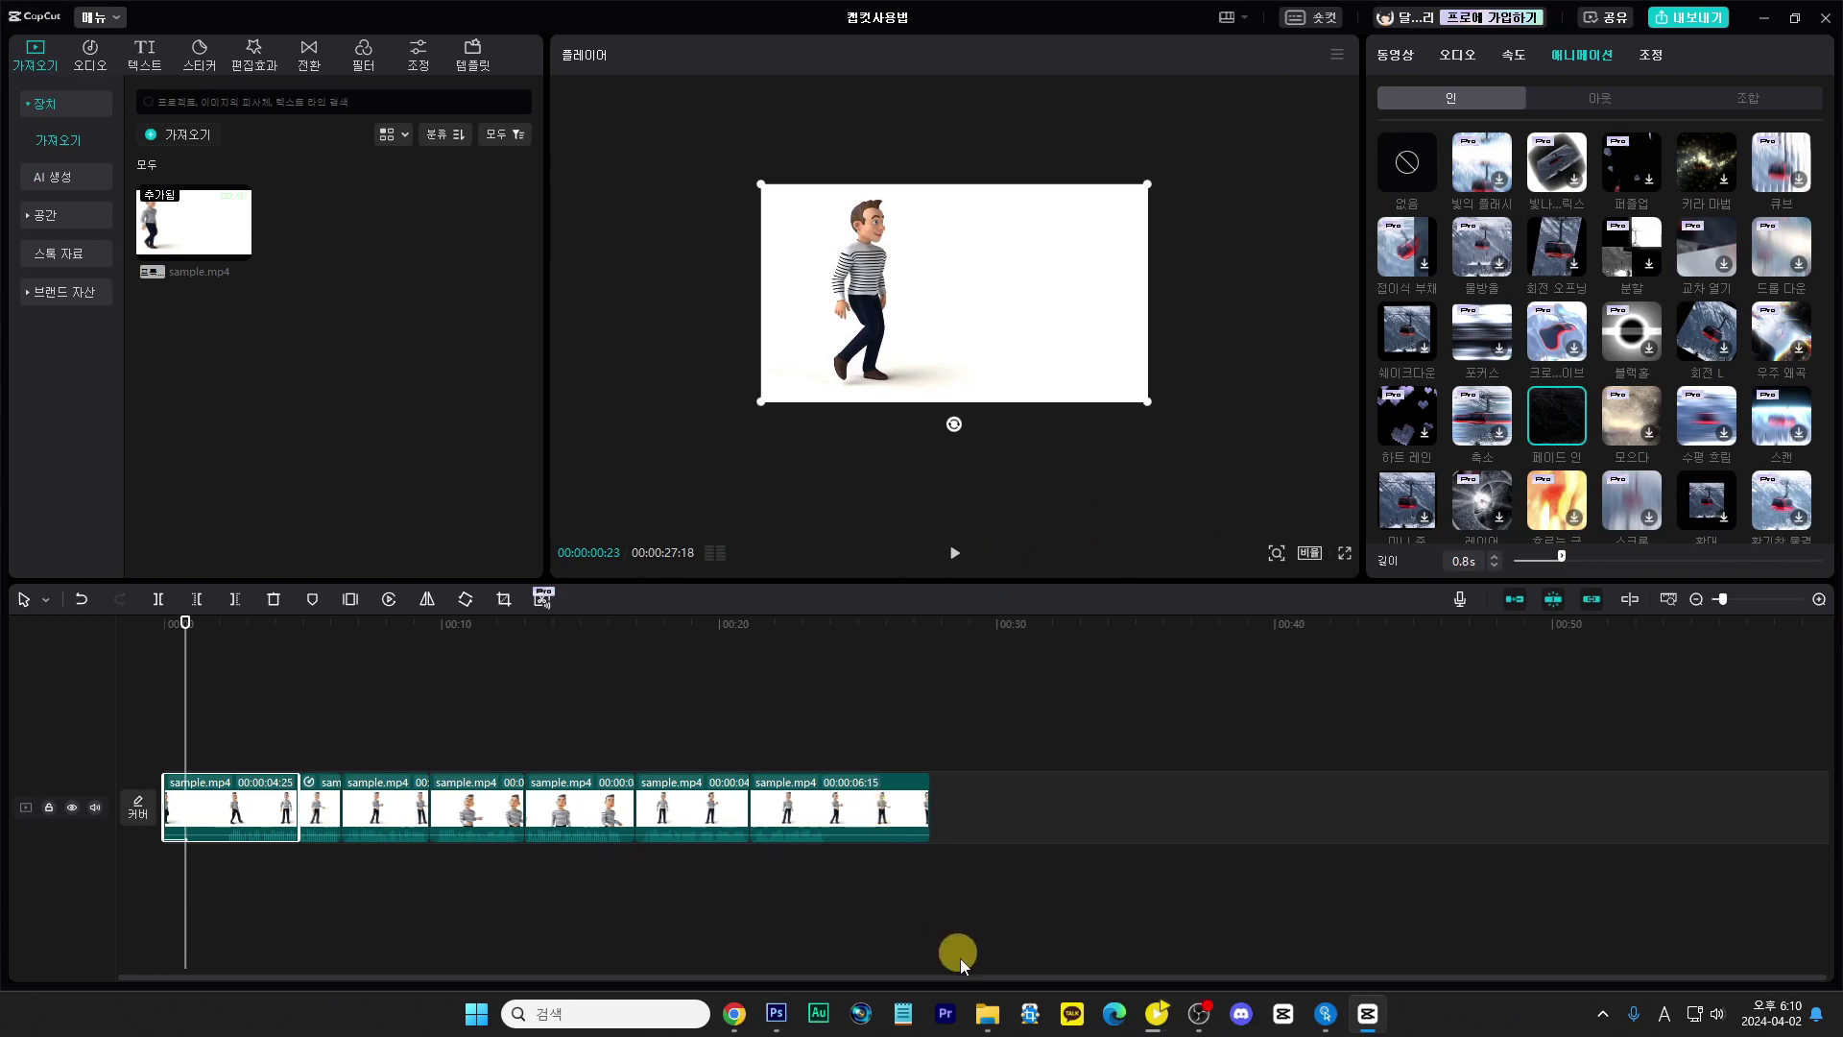
Step: Add 03.png from the 영상소스 folder on a track above the main one, fitted over the third sample.mp4 segment
{"action": "left_click", "coordinate": [990, 1021]}
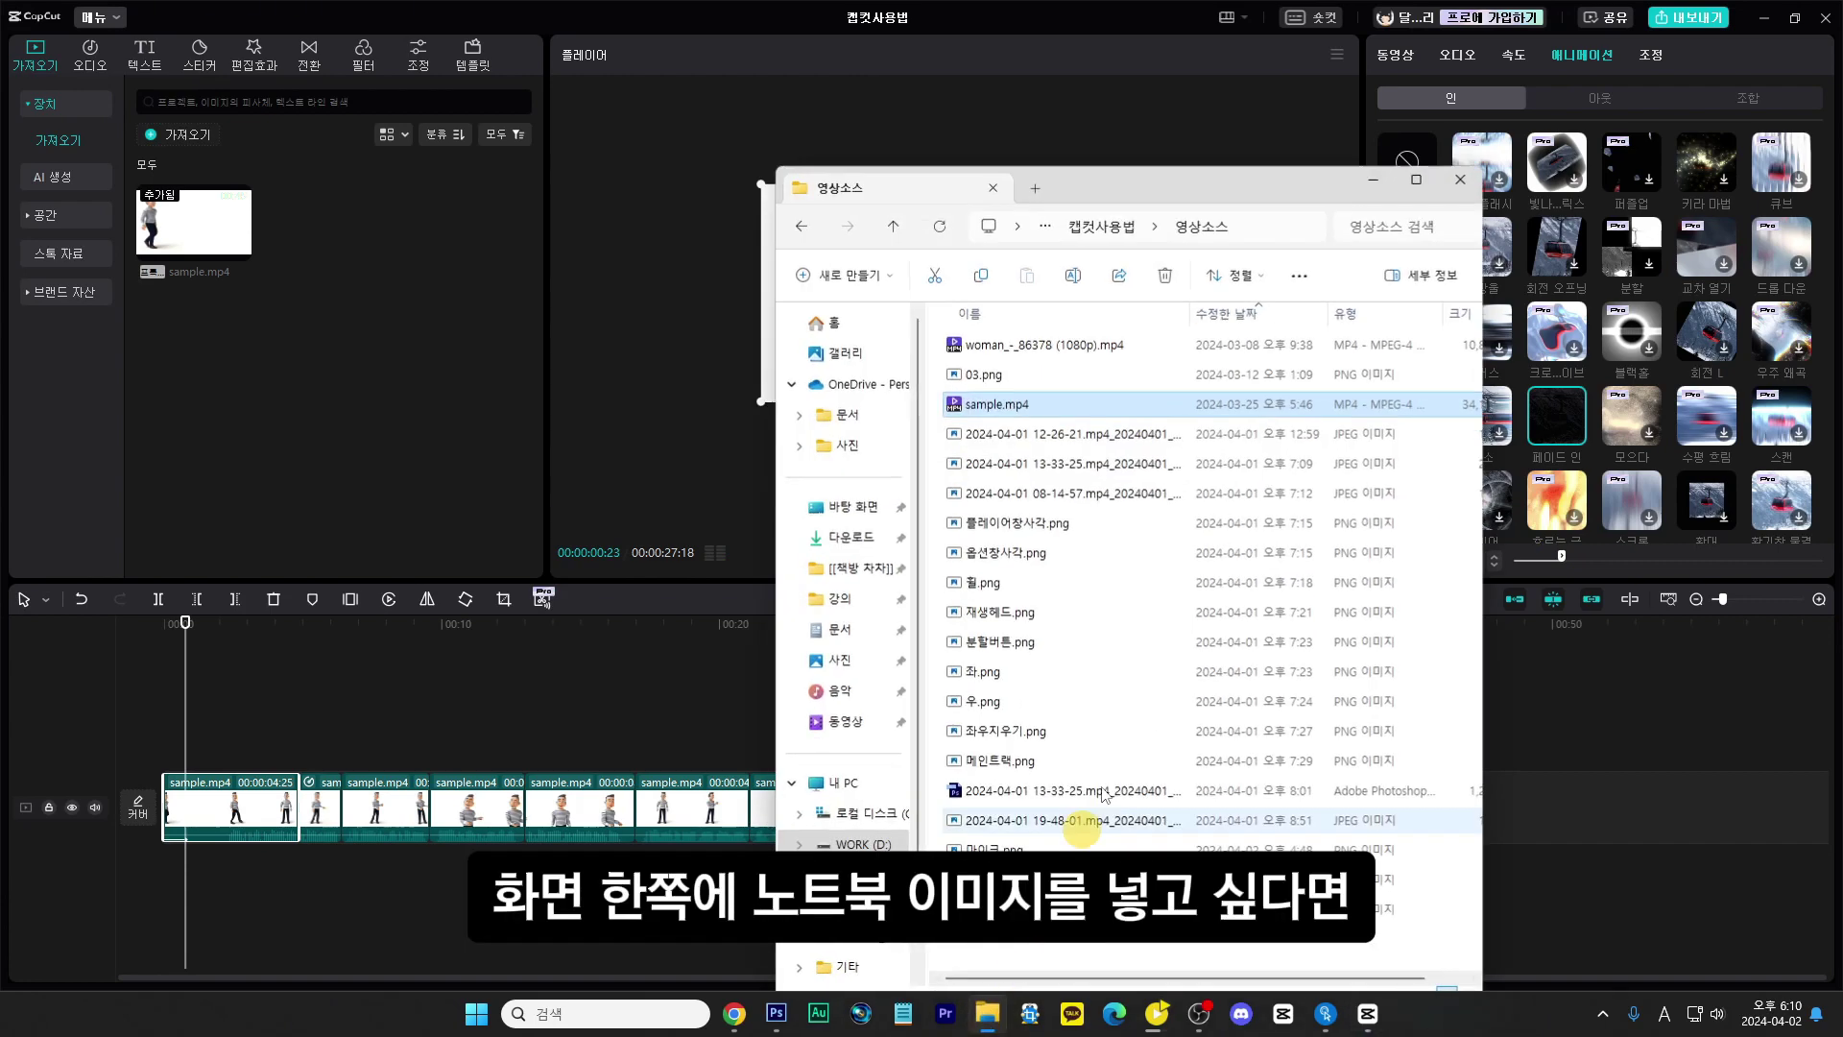
{"action": "left_click", "coordinate": [972, 379]}
{"action": "left_click_drag", "start_coordinate": [972, 380], "coordinate": [390, 750]}
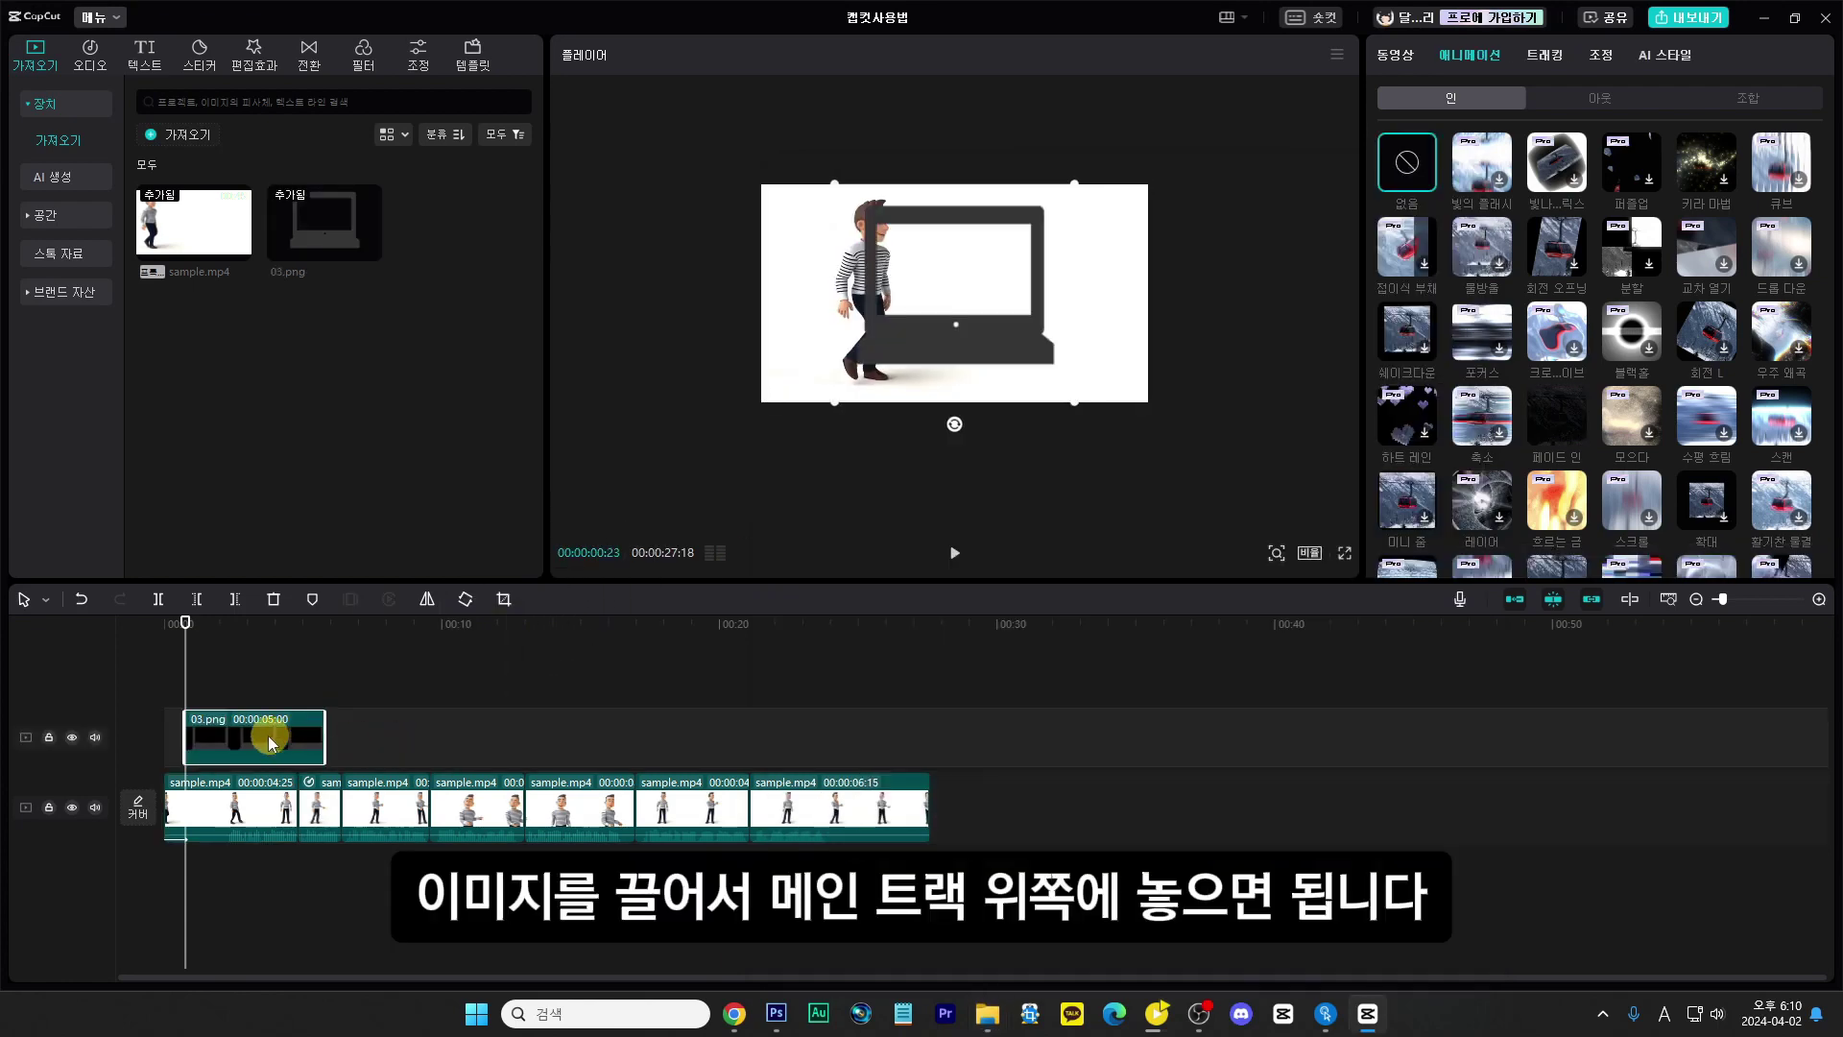
{"action": "left_click_drag", "start_coordinate": [271, 735], "coordinate": [424, 733]}
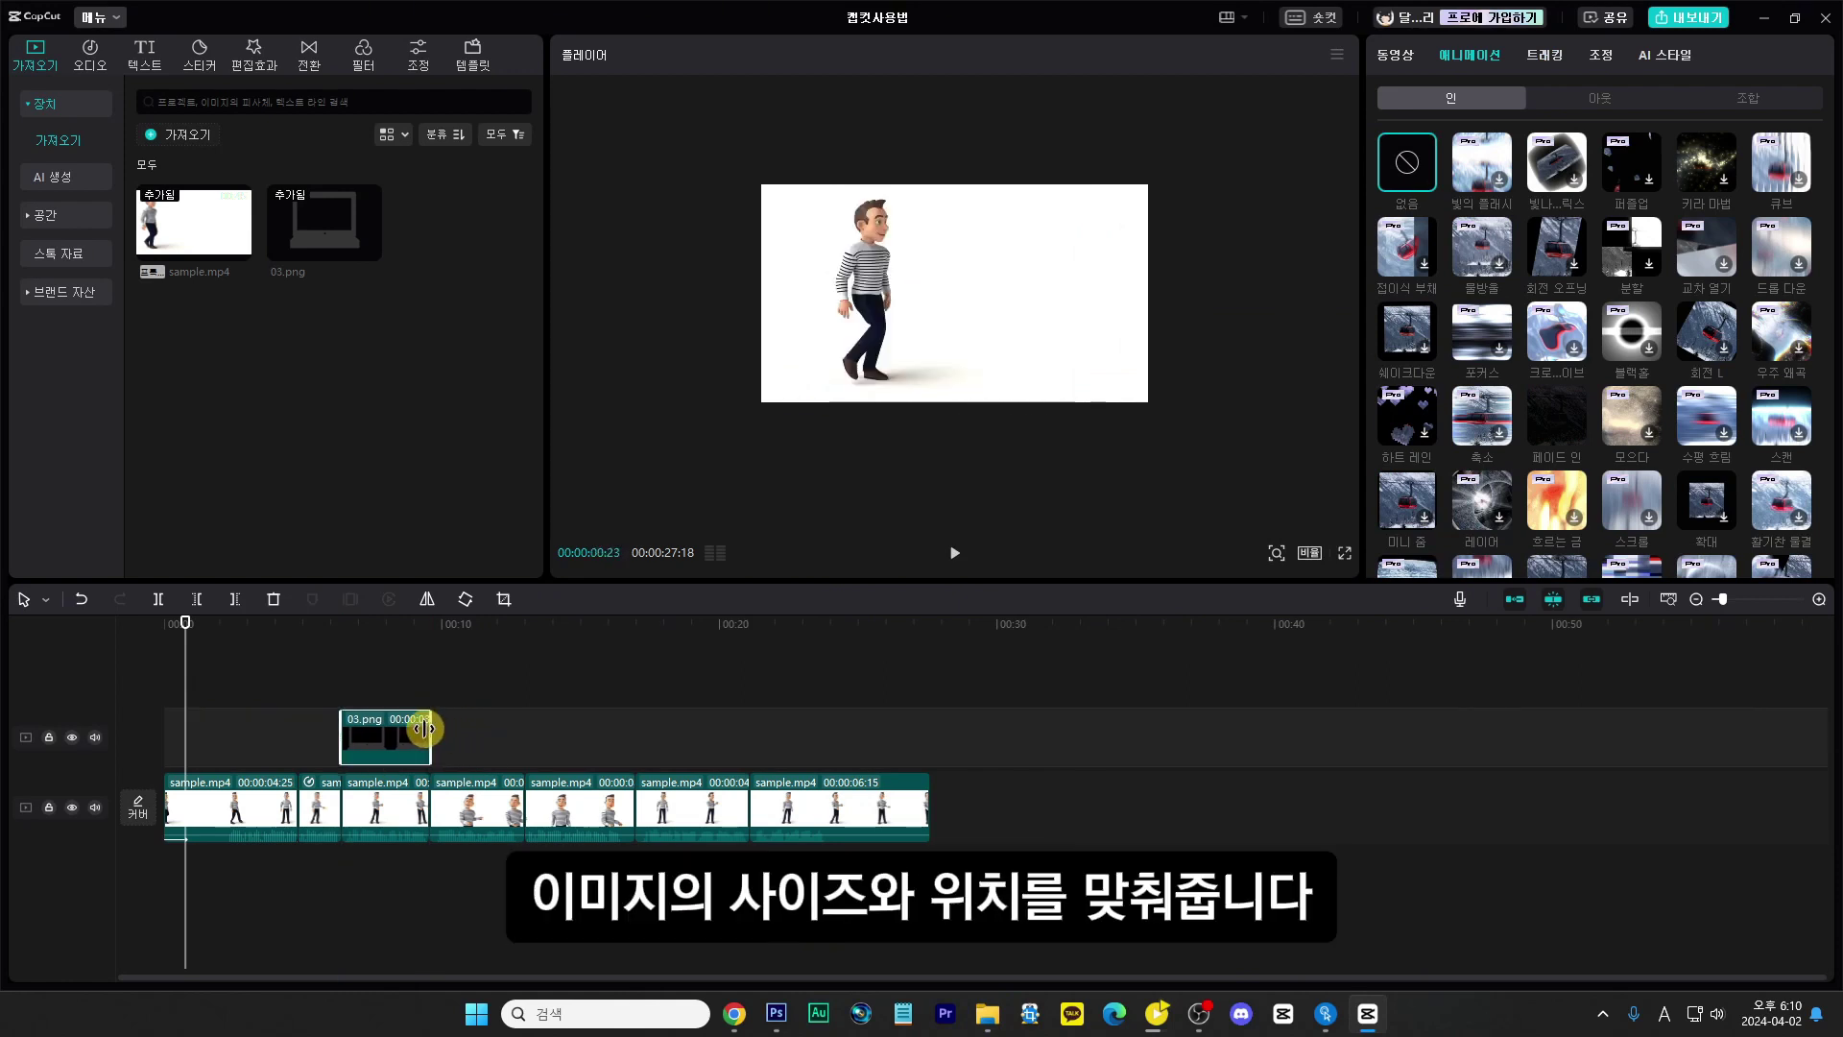
Step: Adjust the size and position of the 03.png overlay over the character in the preview
{"action": "left_click", "coordinate": [391, 688]}
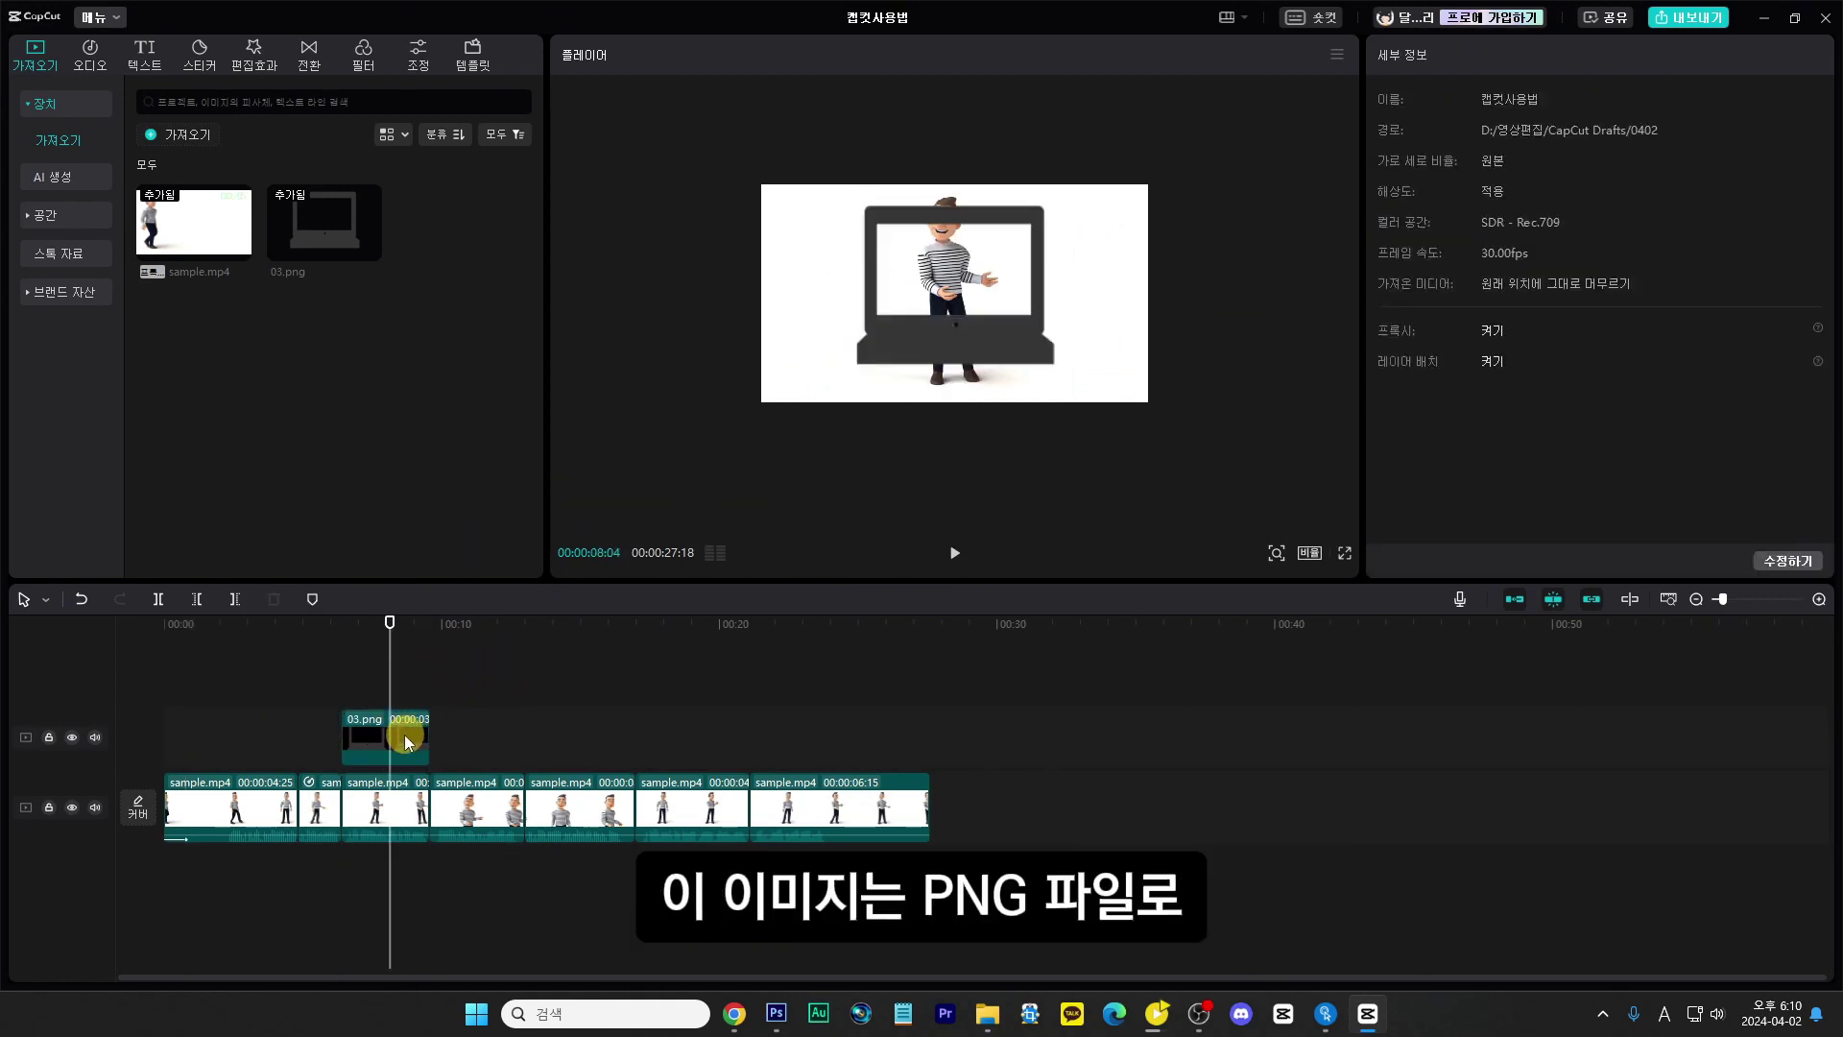
{"action": "left_click", "coordinate": [405, 735]}
{"action": "left_click_drag", "start_coordinate": [1056, 370], "coordinate": [1040, 308]}
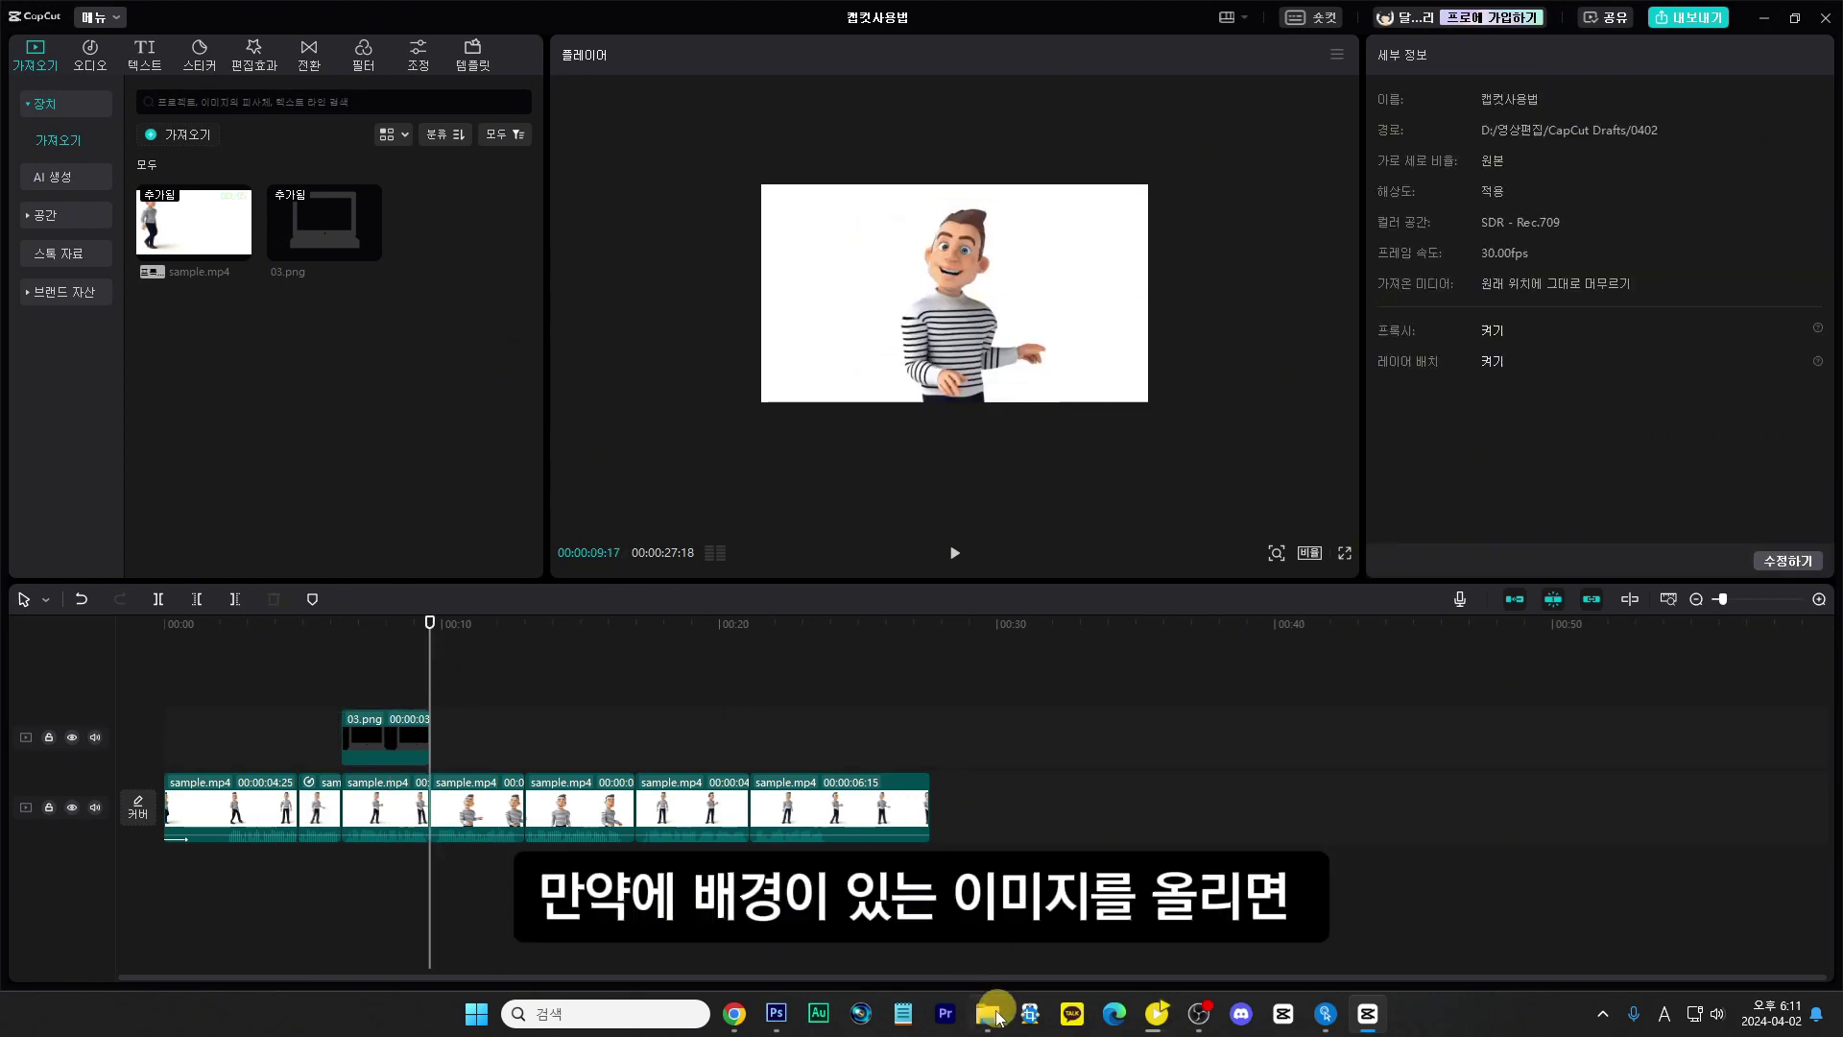
Step: Add woman_-_86378 (1080p).mp4 from the 영상소스 folder after 03.png on the overlay track and trim it to the fourth sample.mp4 segment's end
{"action": "left_click", "coordinate": [987, 1013]}
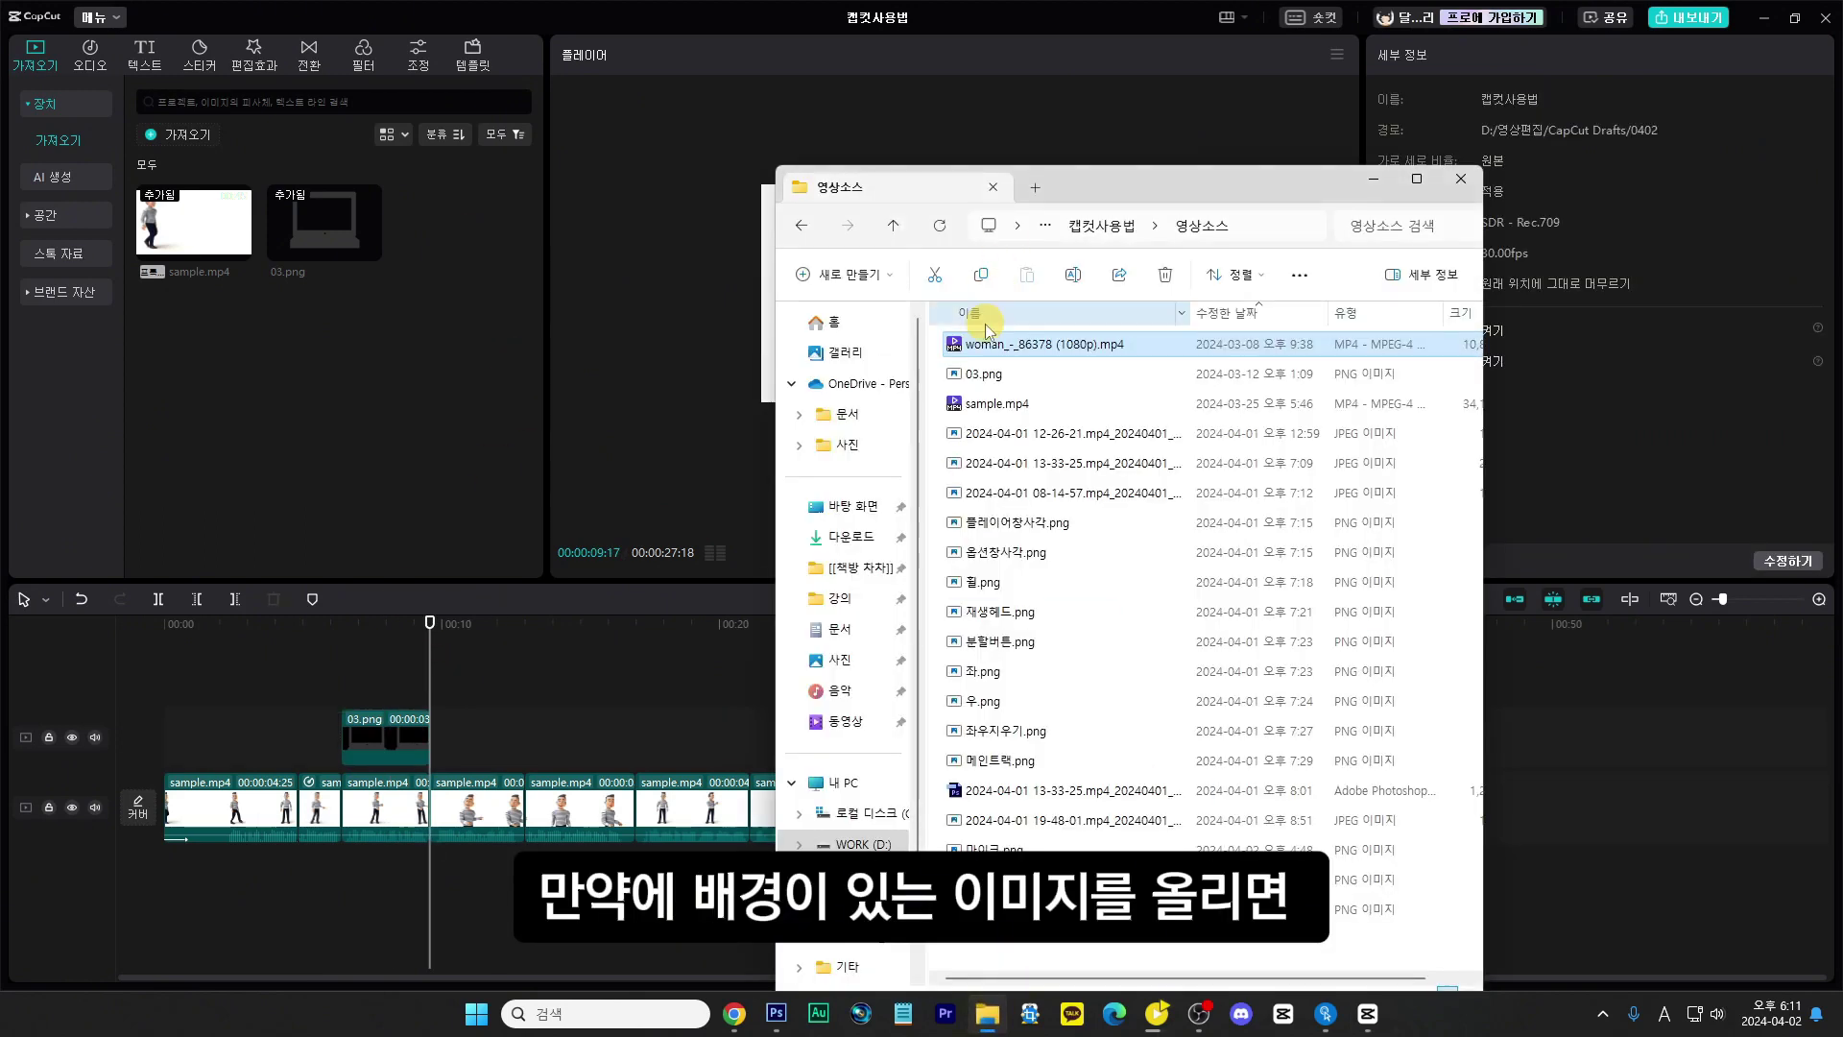
{"action": "left_click_drag", "start_coordinate": [986, 344], "coordinate": [480, 739]}
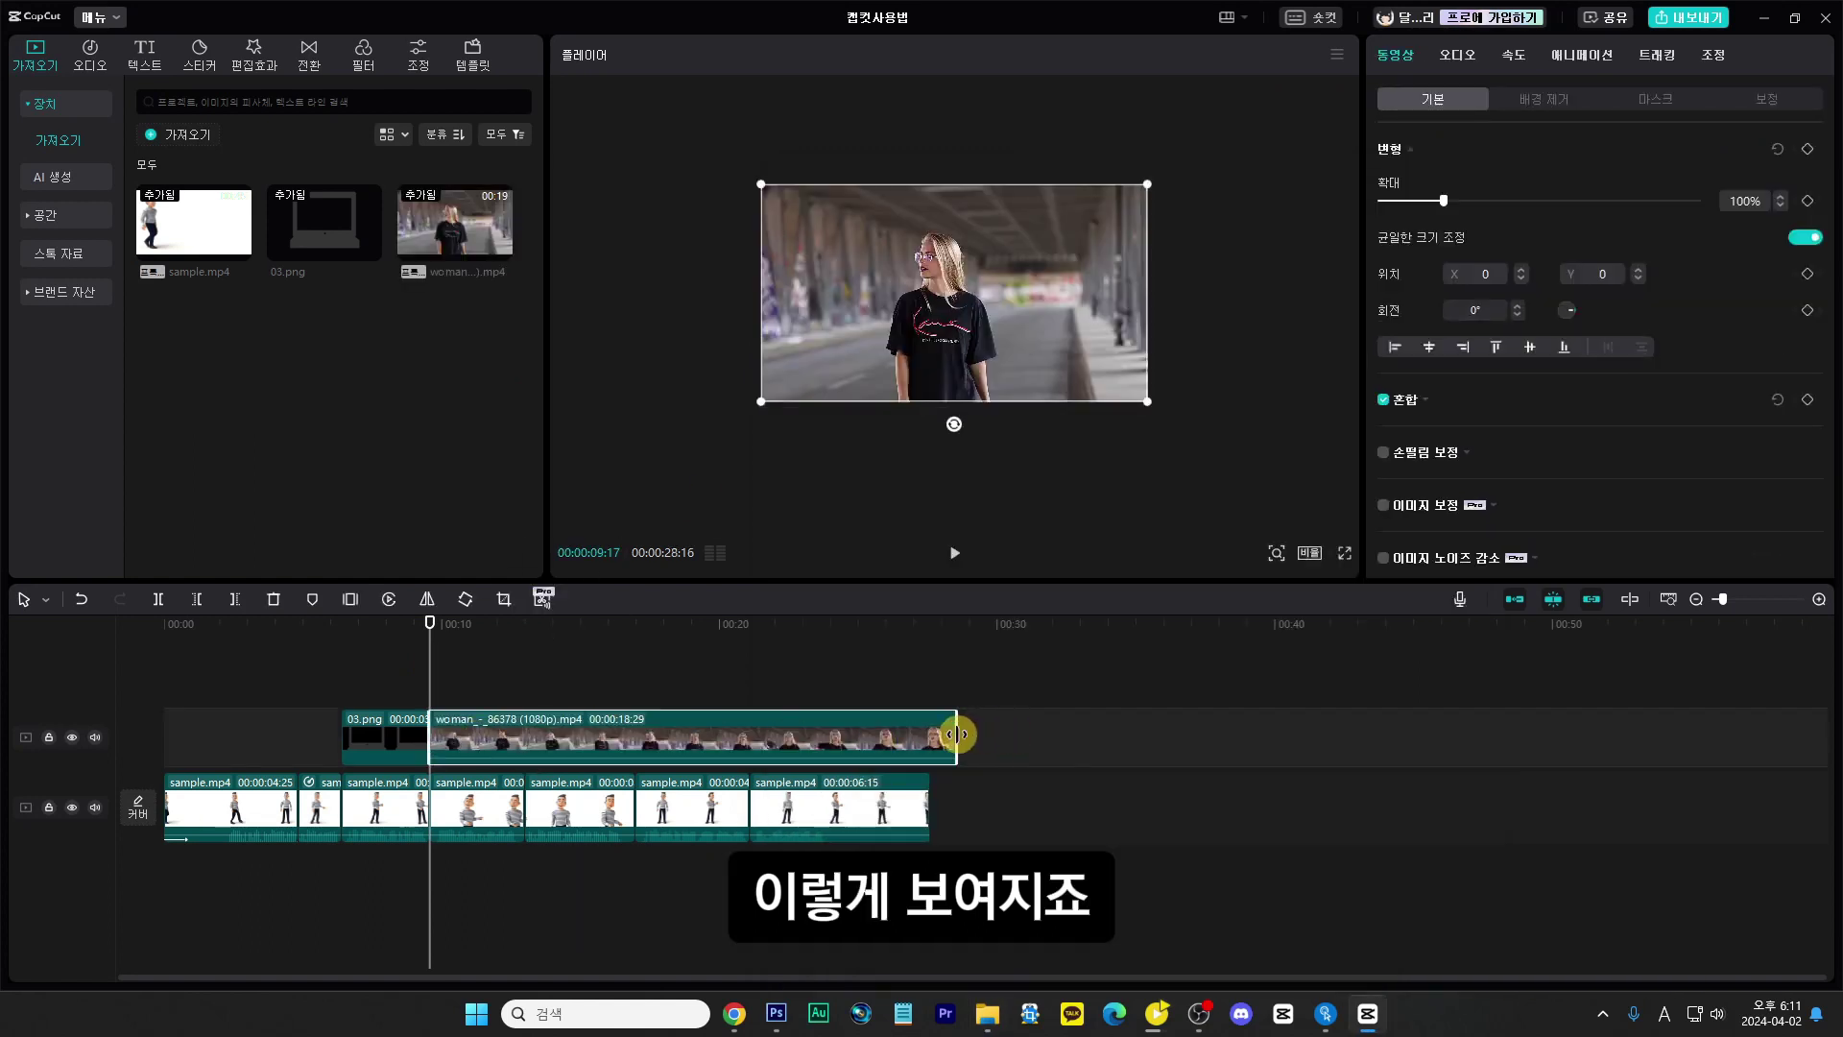
{"action": "left_click_drag", "start_coordinate": [956, 734], "coordinate": [515, 739]}
{"action": "left_click", "coordinate": [478, 667]}
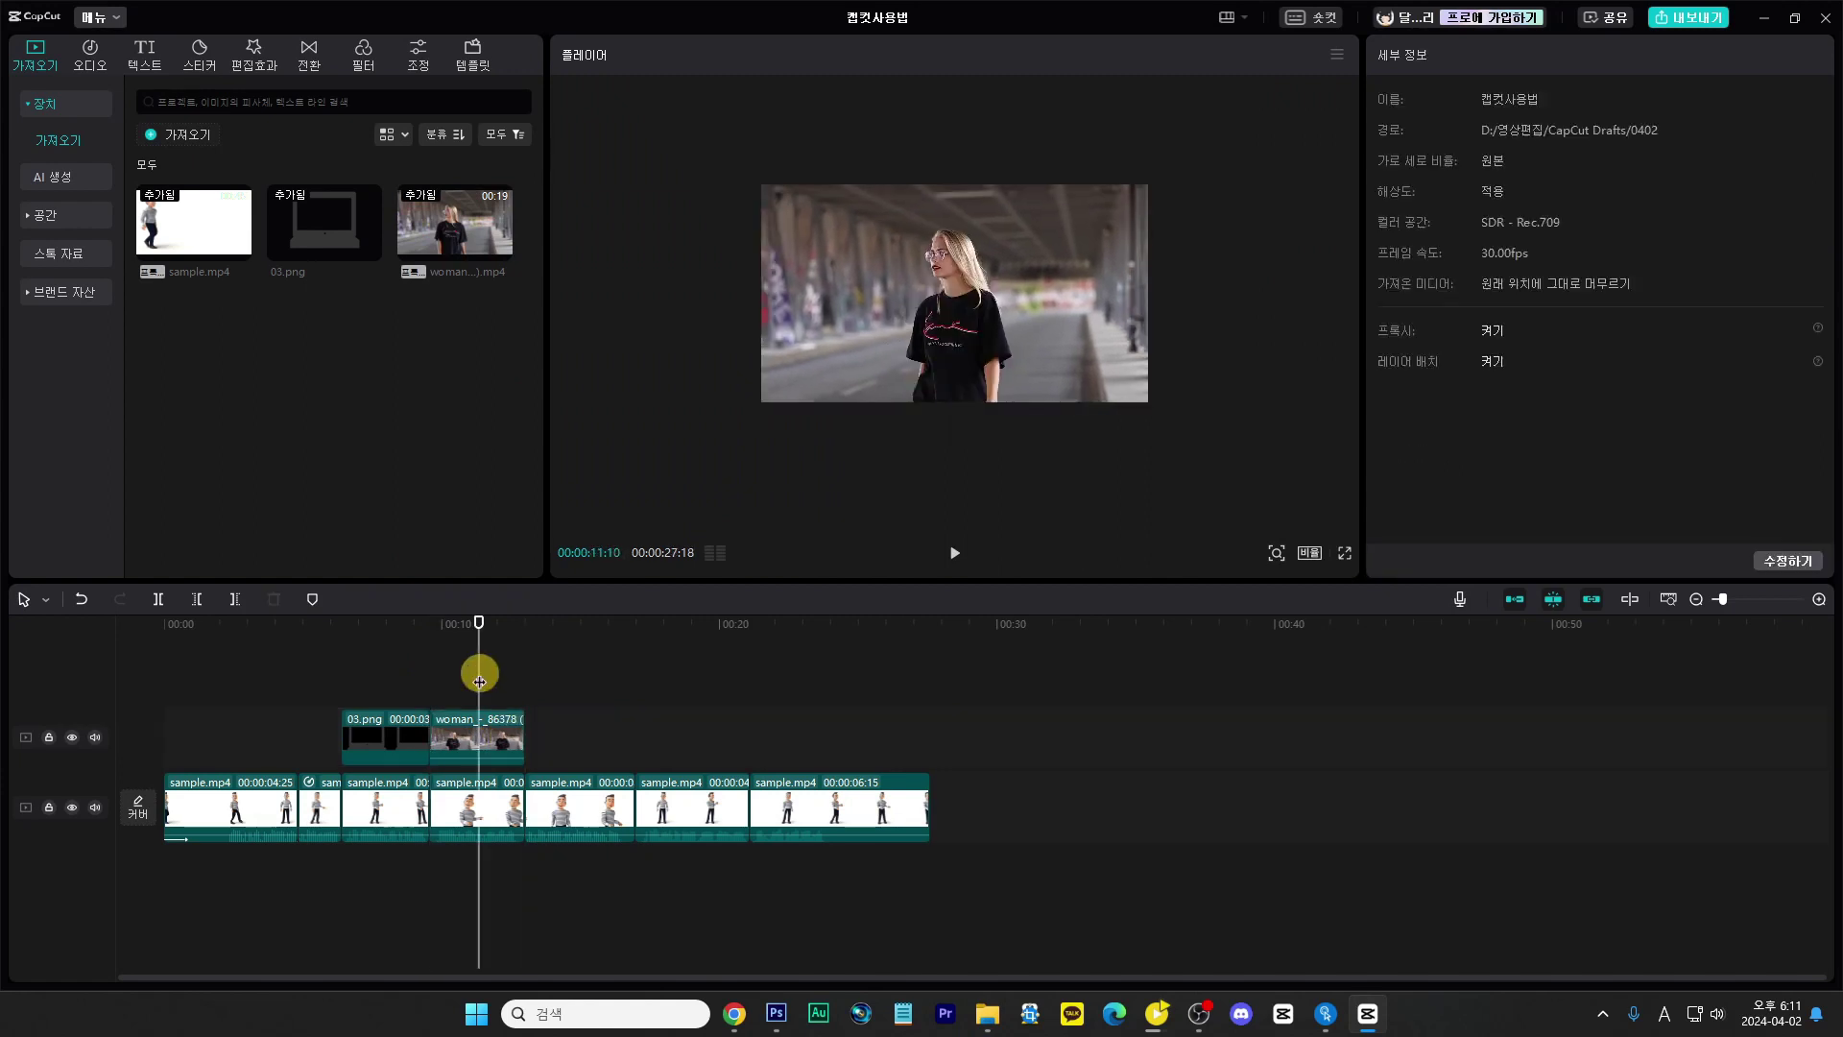
Step: Try a 원 mask on the woman_-_86378 overlay clip, raised to Y 86, and set the mask back to 없음
{"action": "left_click", "coordinate": [487, 740]}
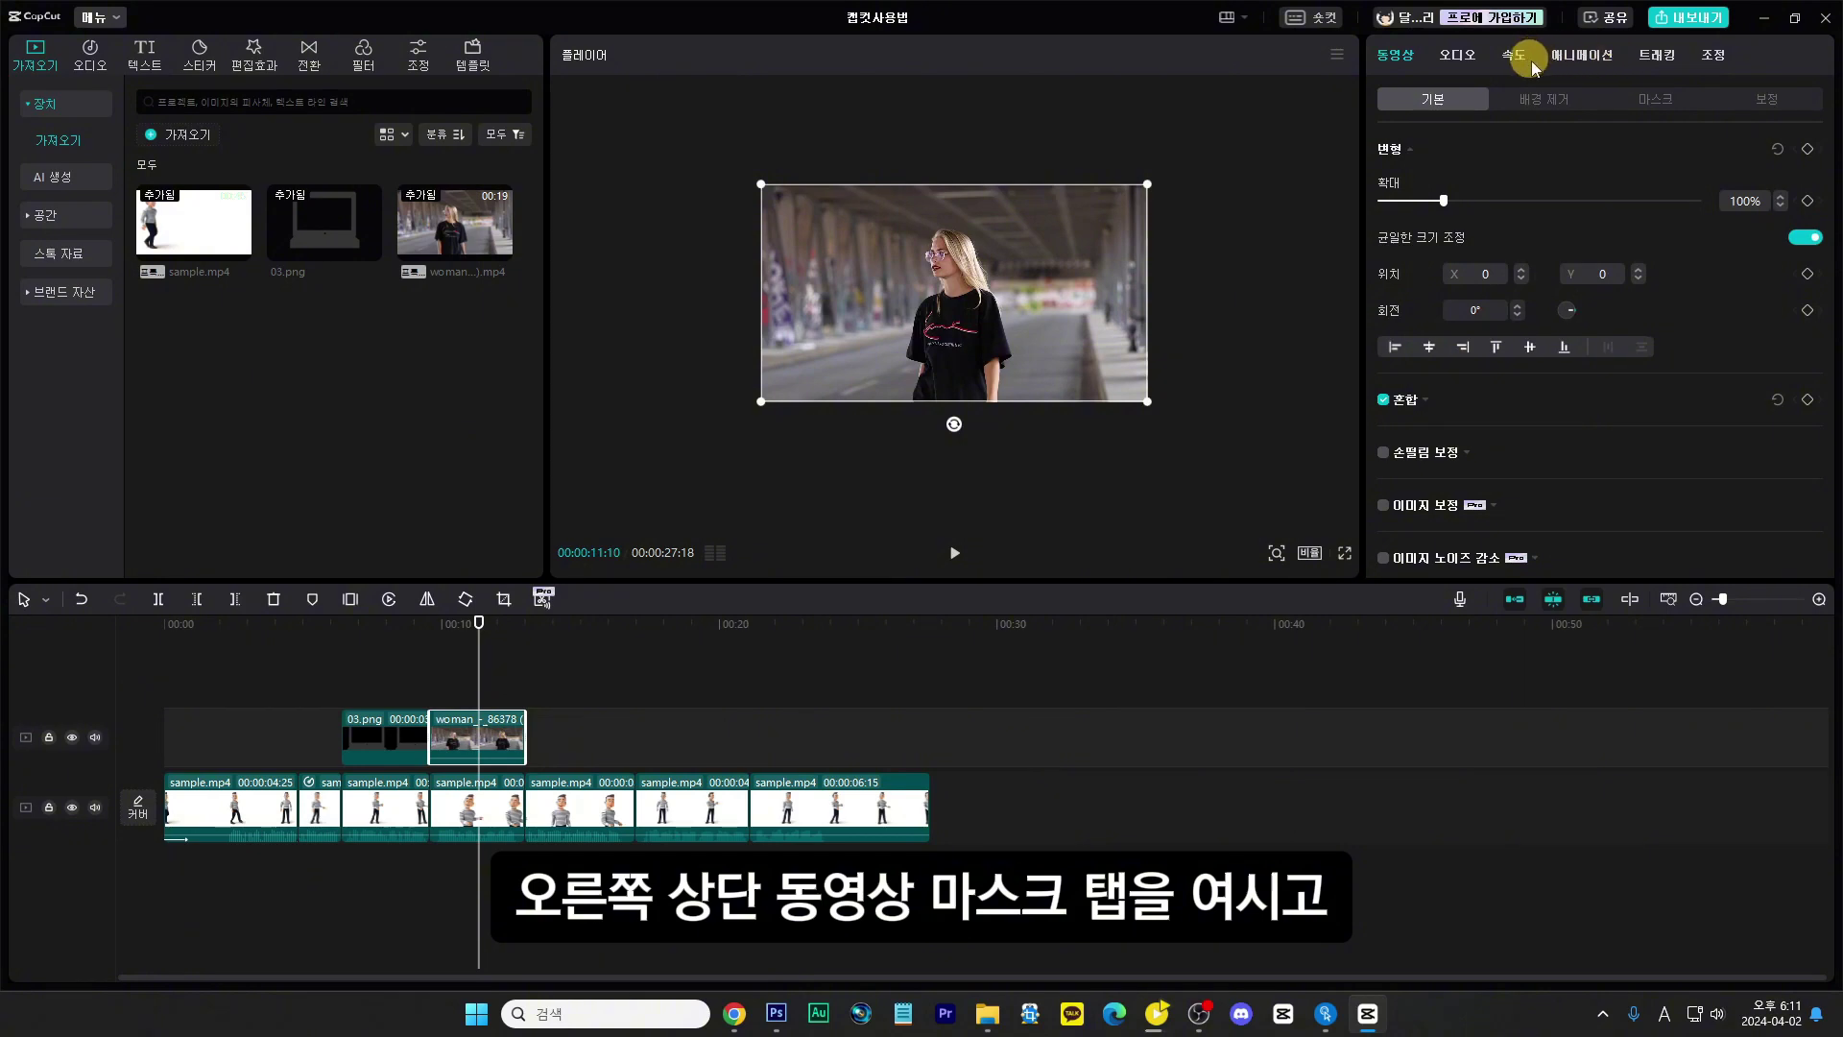
{"action": "left_click", "coordinate": [1650, 98]}
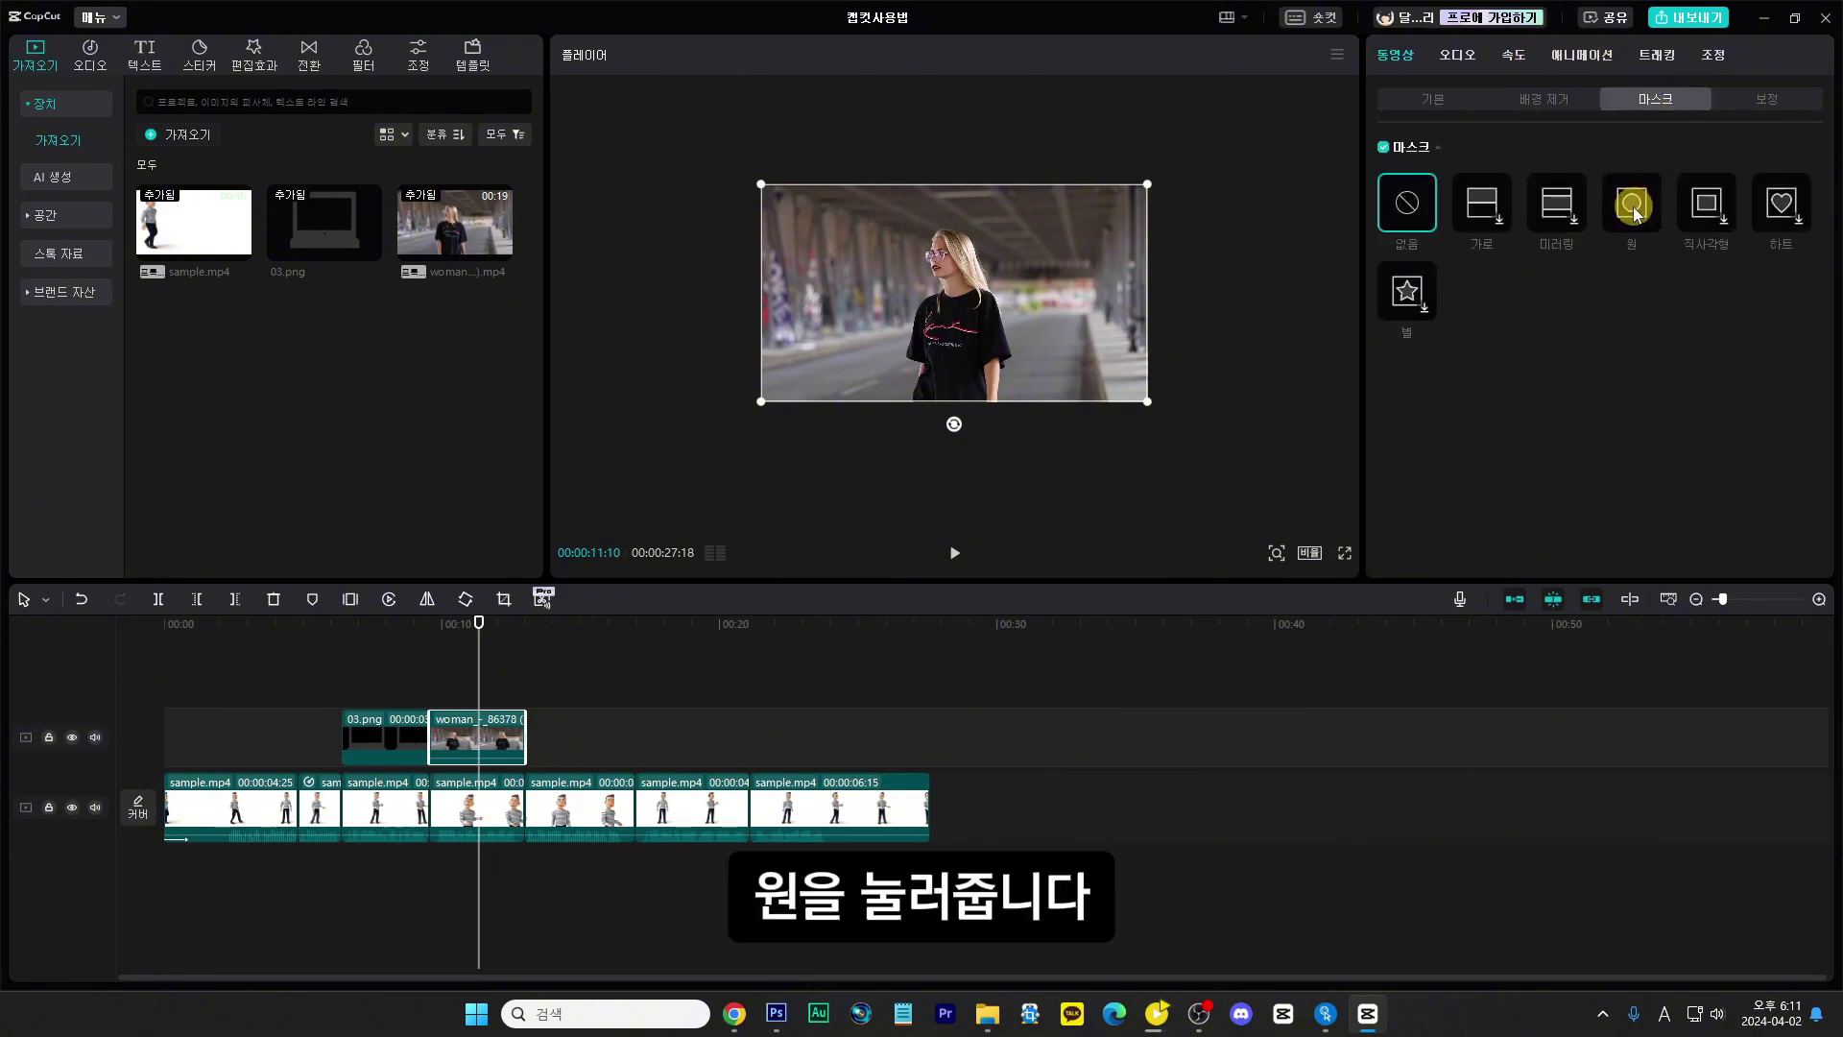
{"action": "left_click", "coordinate": [1632, 212]}
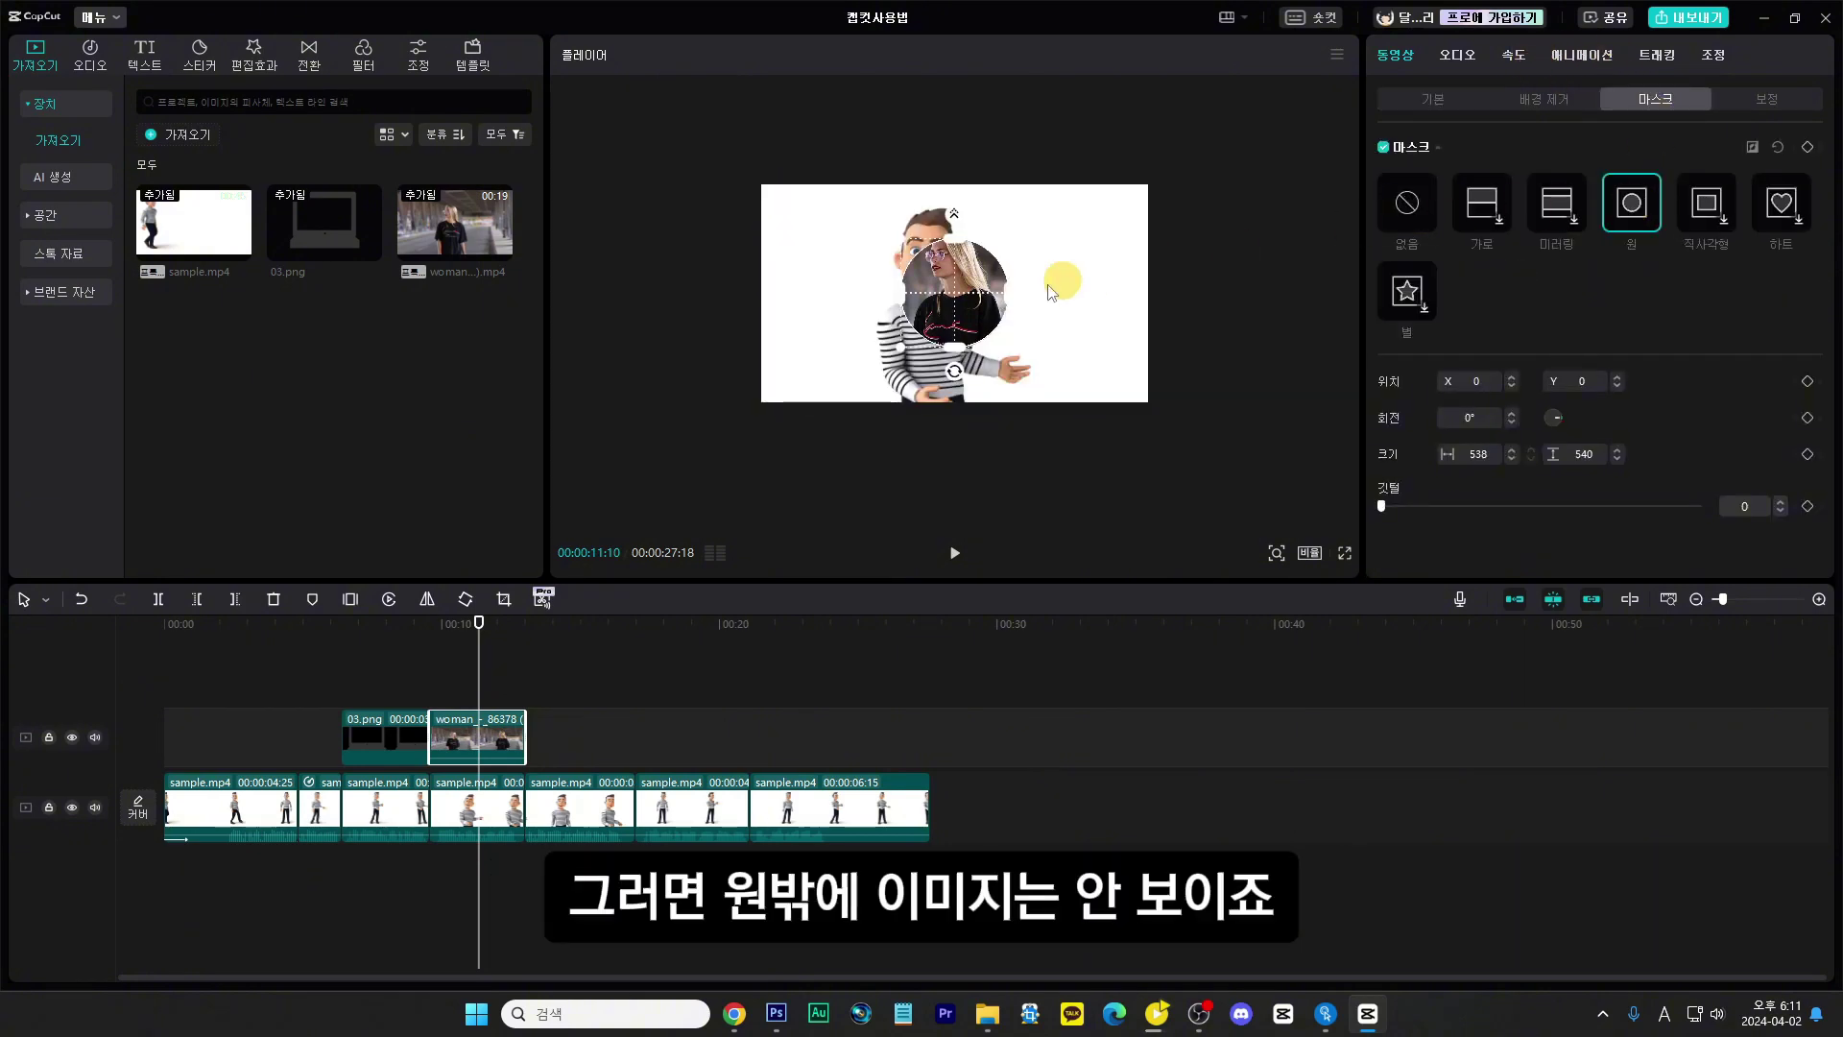
{"action": "left_click_drag", "start_coordinate": [955, 299], "coordinate": [954, 285]}
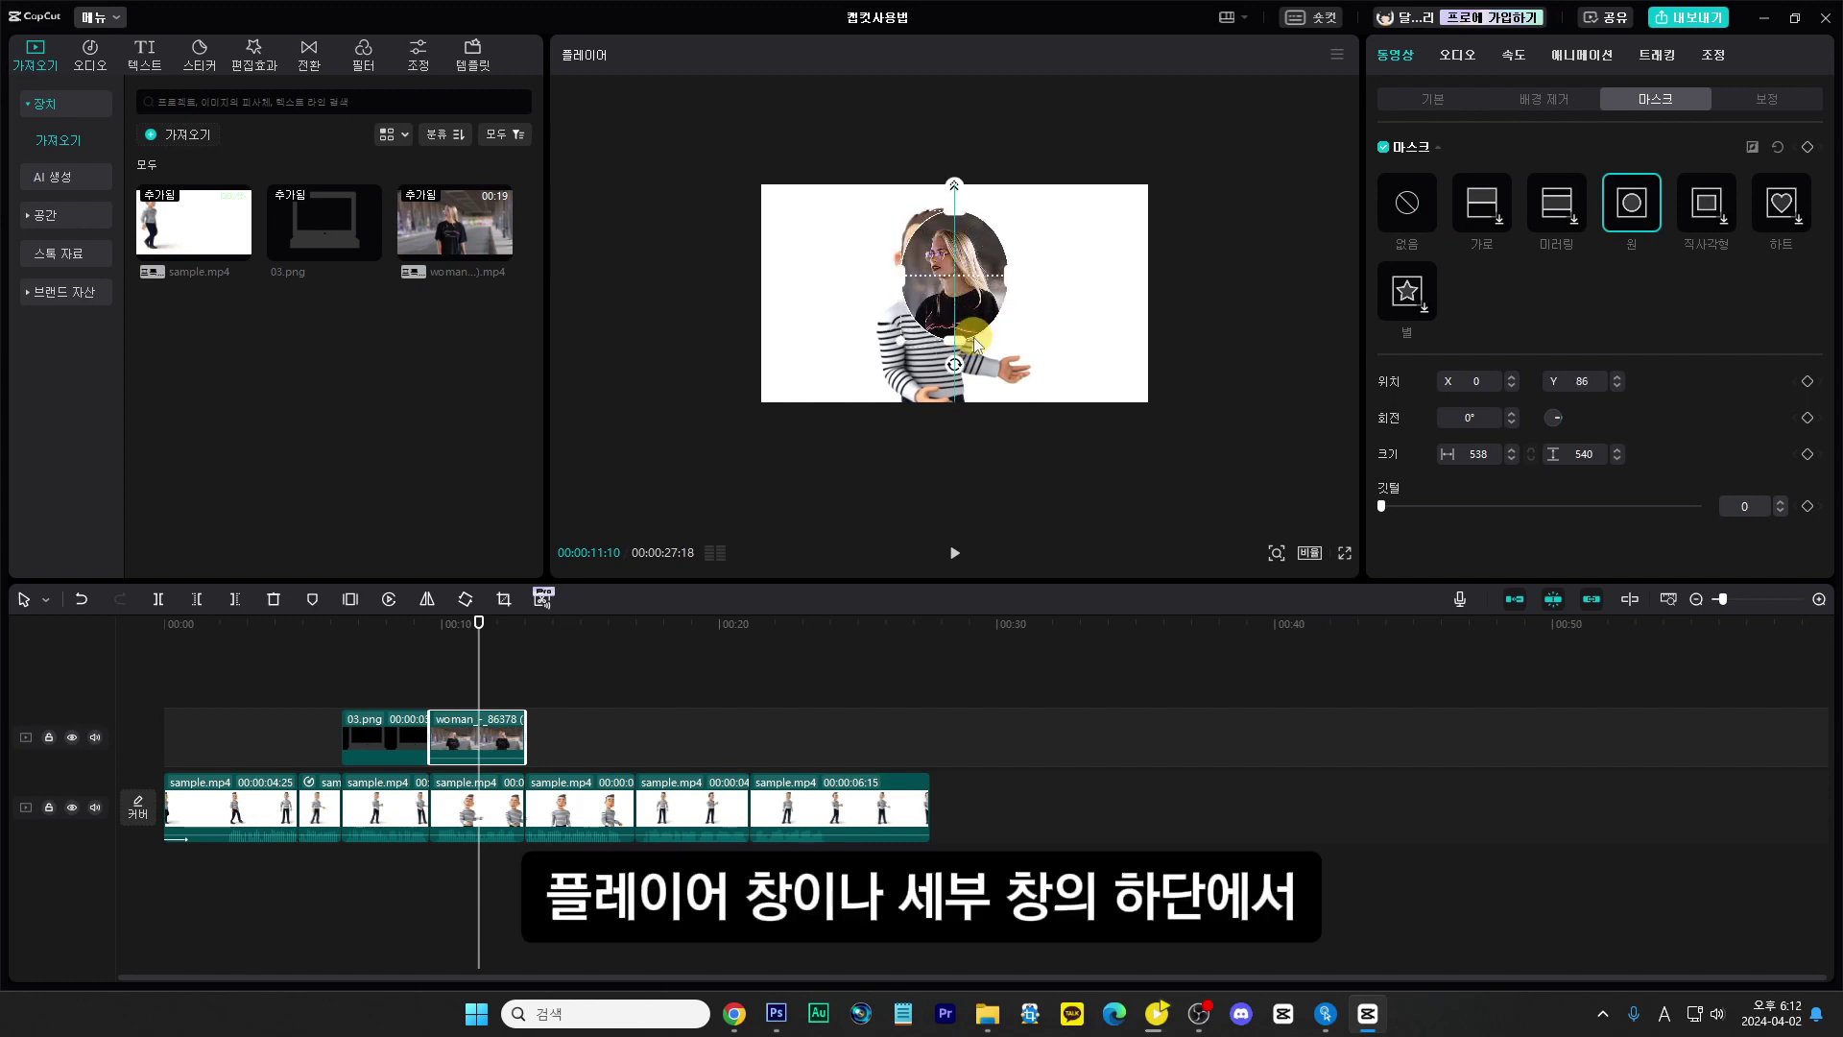
{"action": "key", "text": "ctrl+z"}
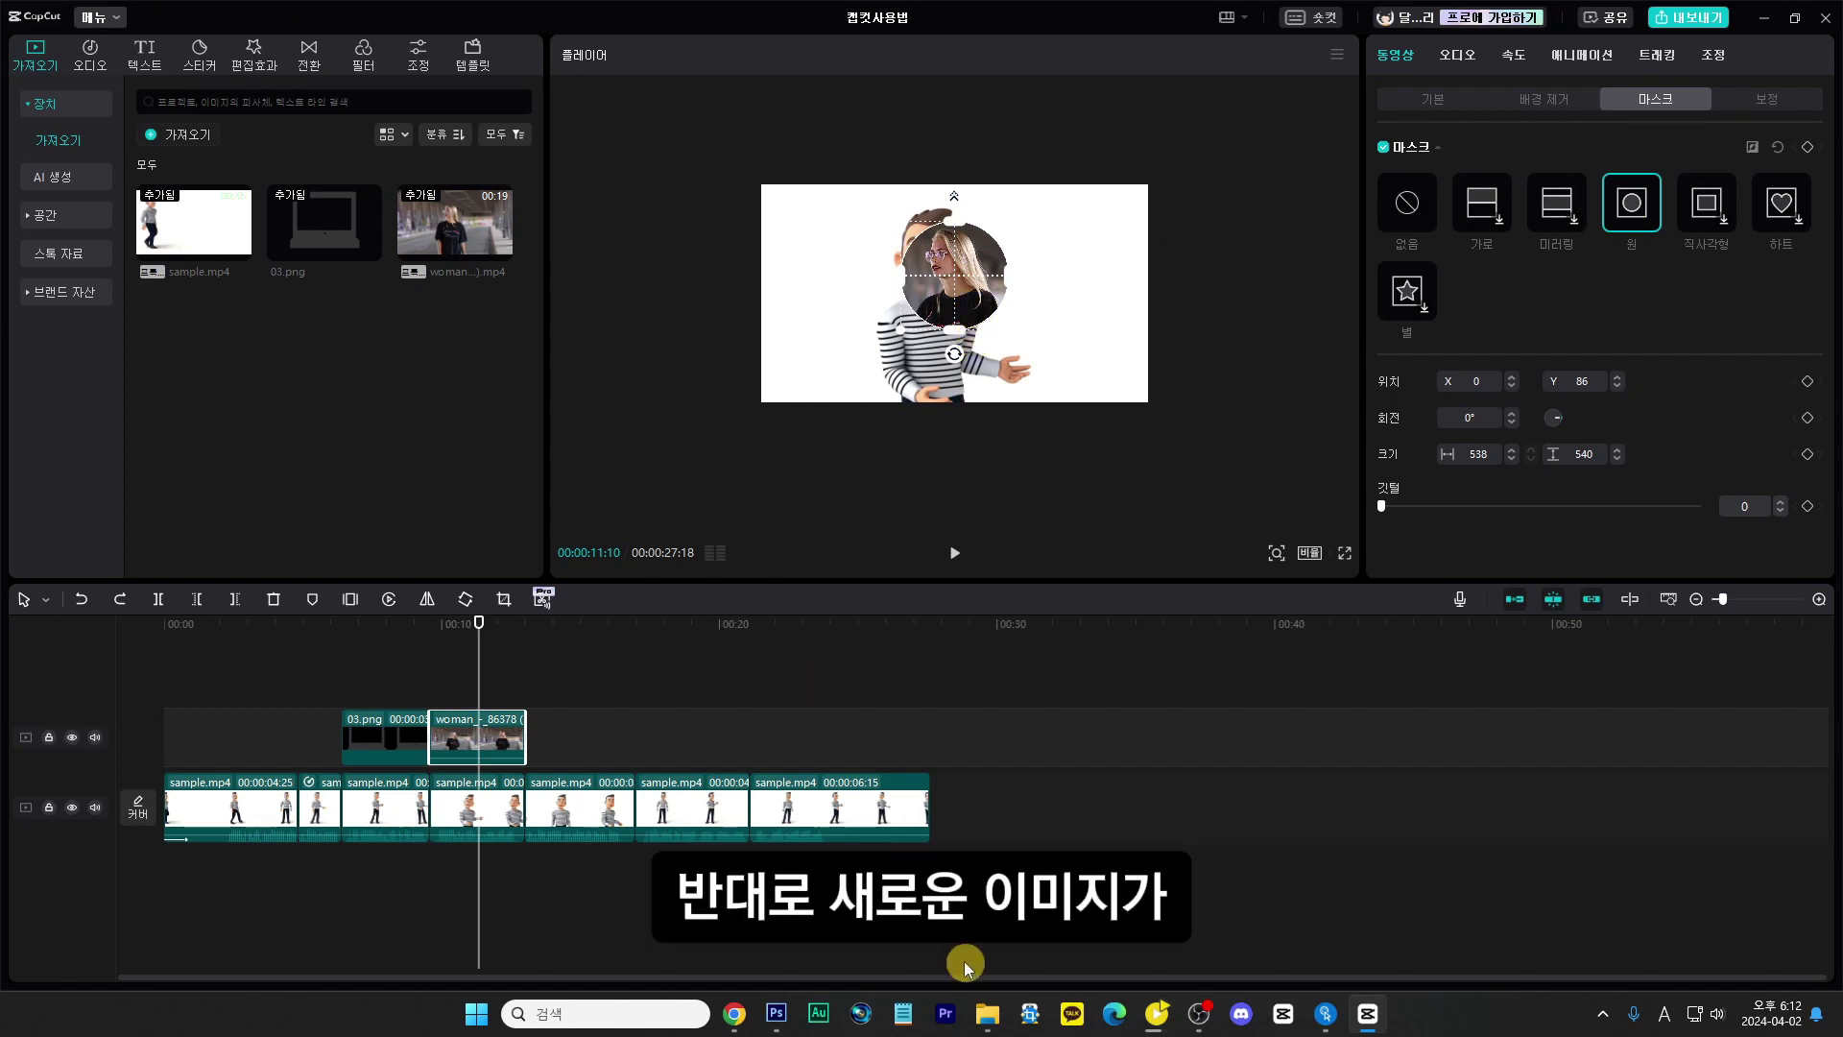
{"action": "left_click", "coordinate": [1390, 204]}
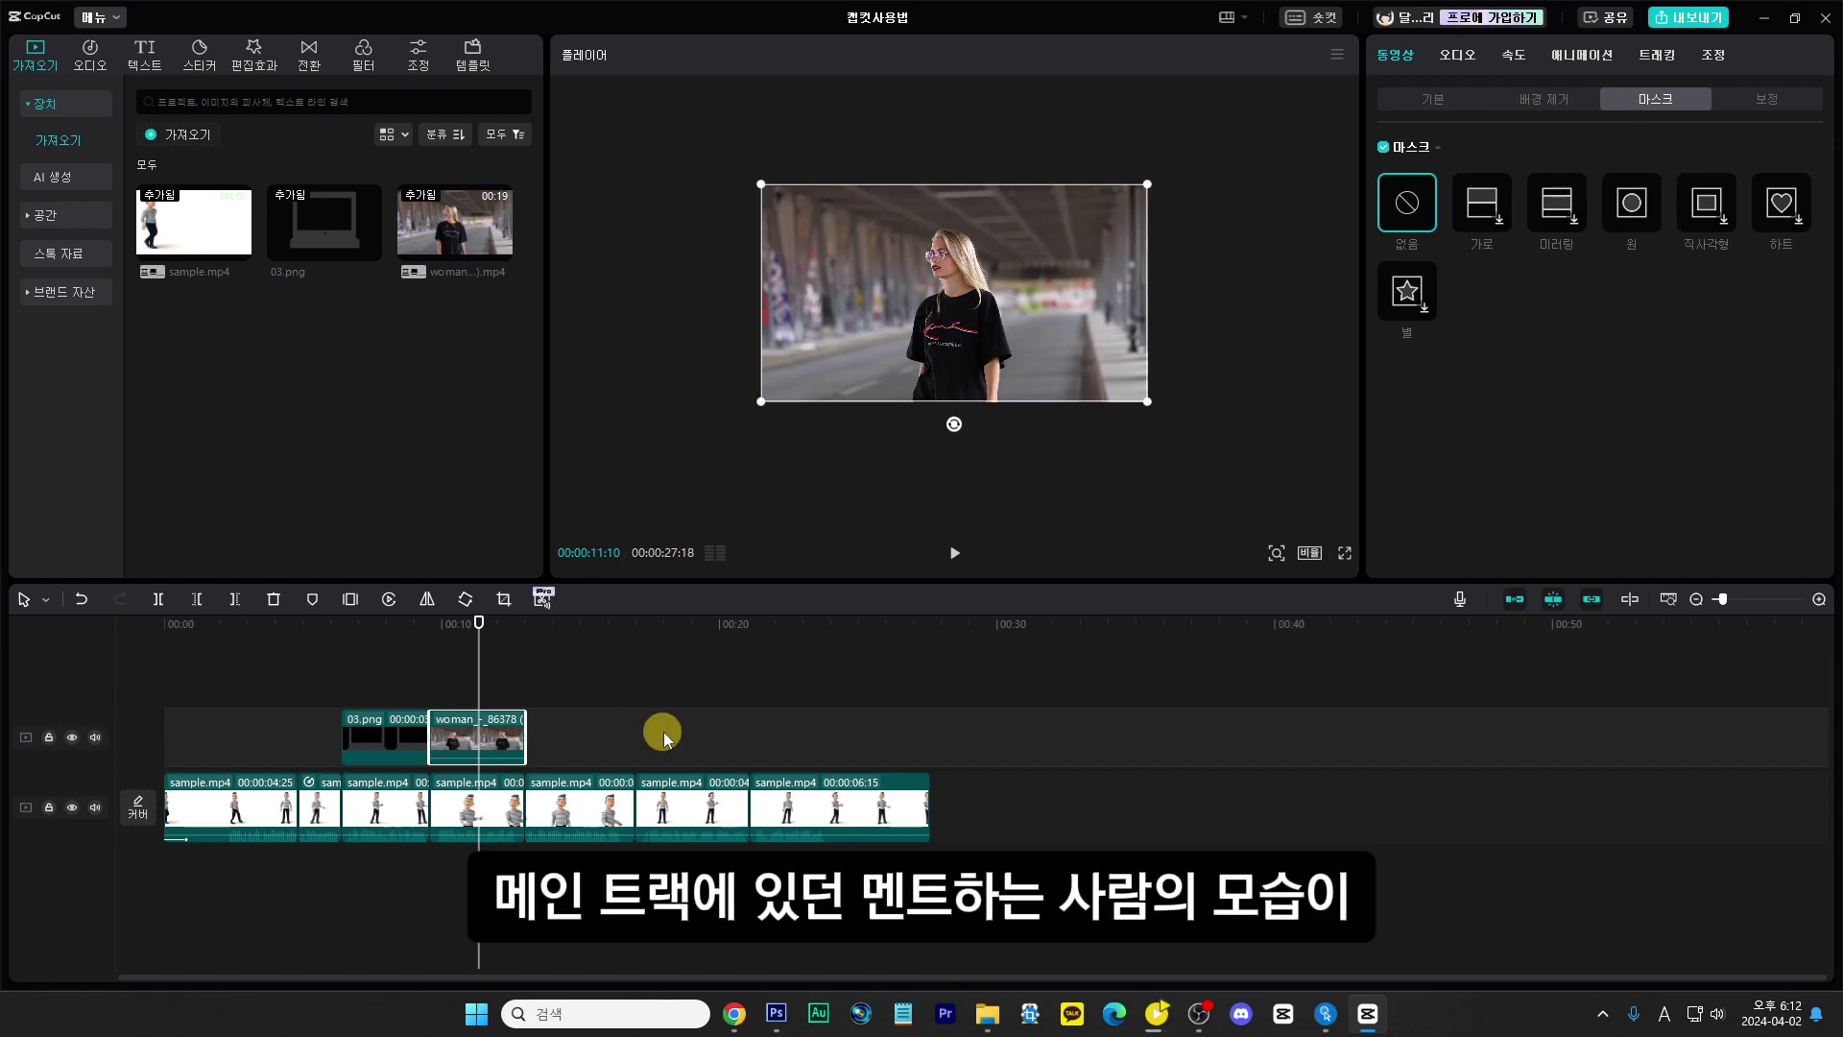
Step: Copy the fourth sample.mp4 segment of the main track onto a new track above the woman clip, starting at 00:00:09:17
{"action": "left_click", "coordinate": [431, 688]}
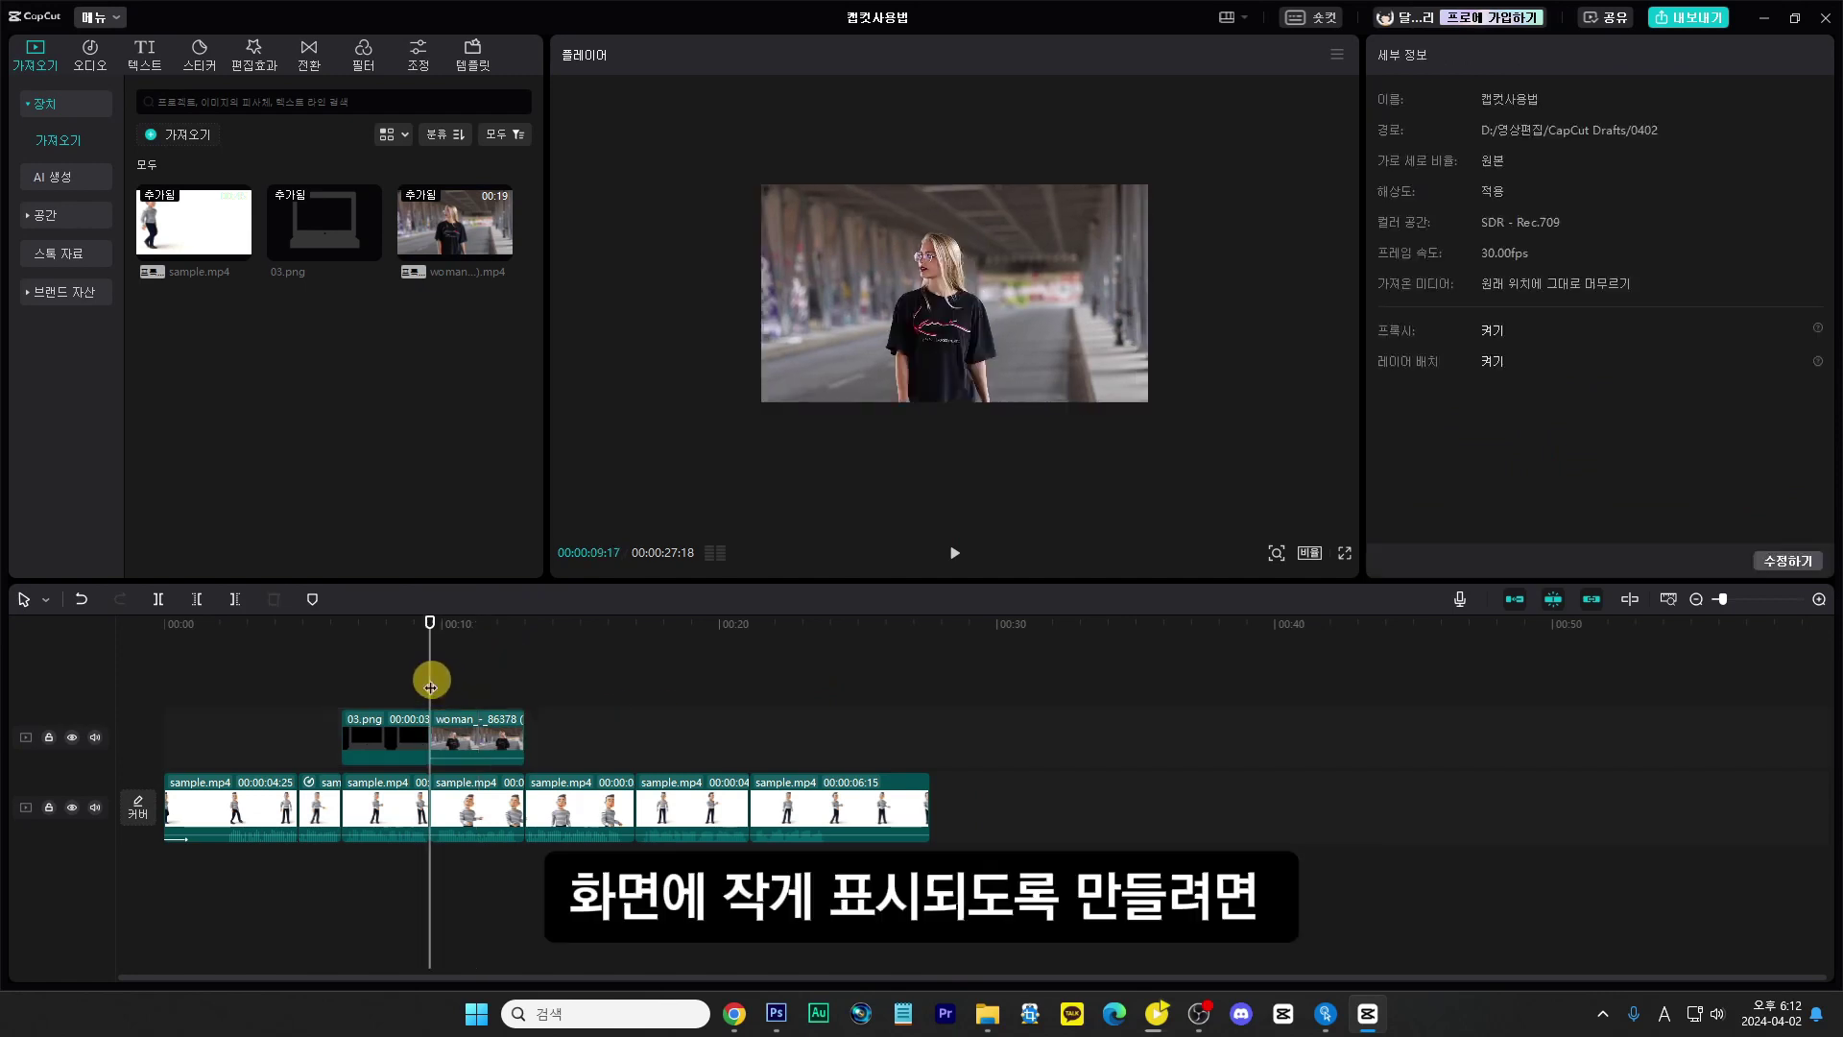
{"action": "left_click", "coordinate": [476, 813]}
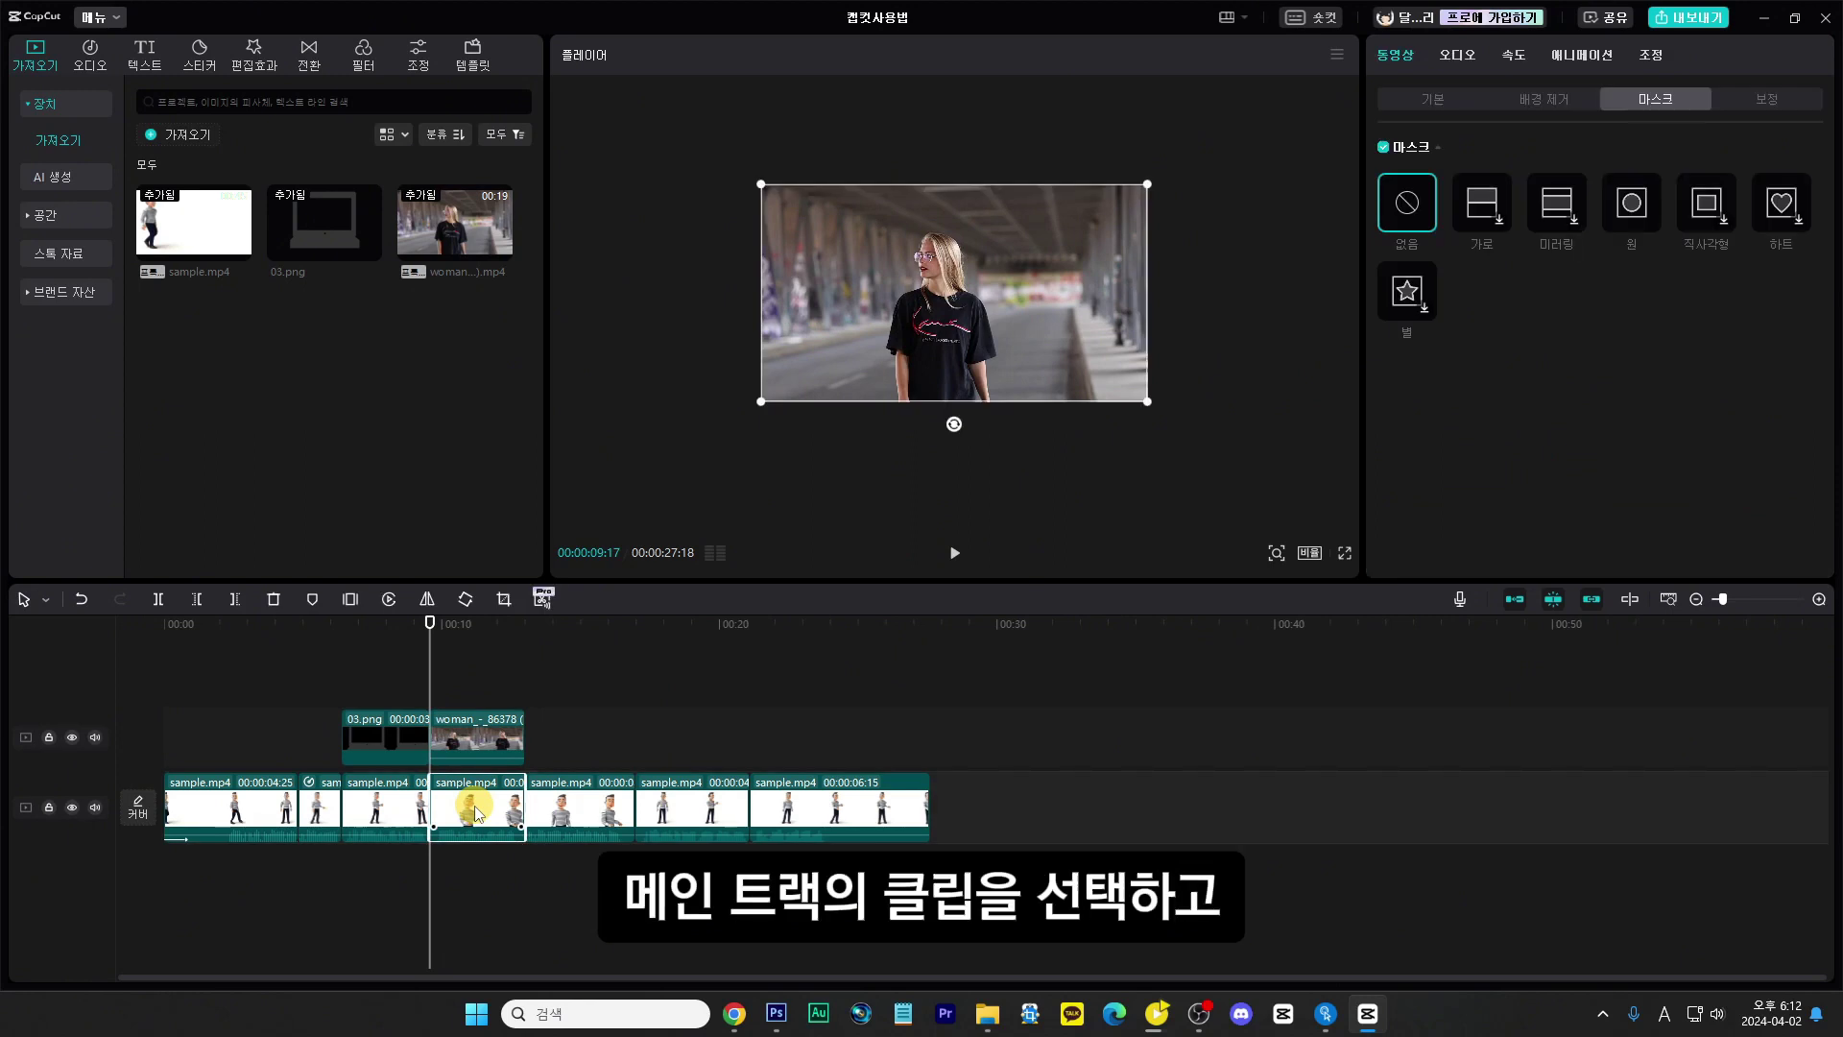
{"action": "left_click", "coordinate": [438, 659]}
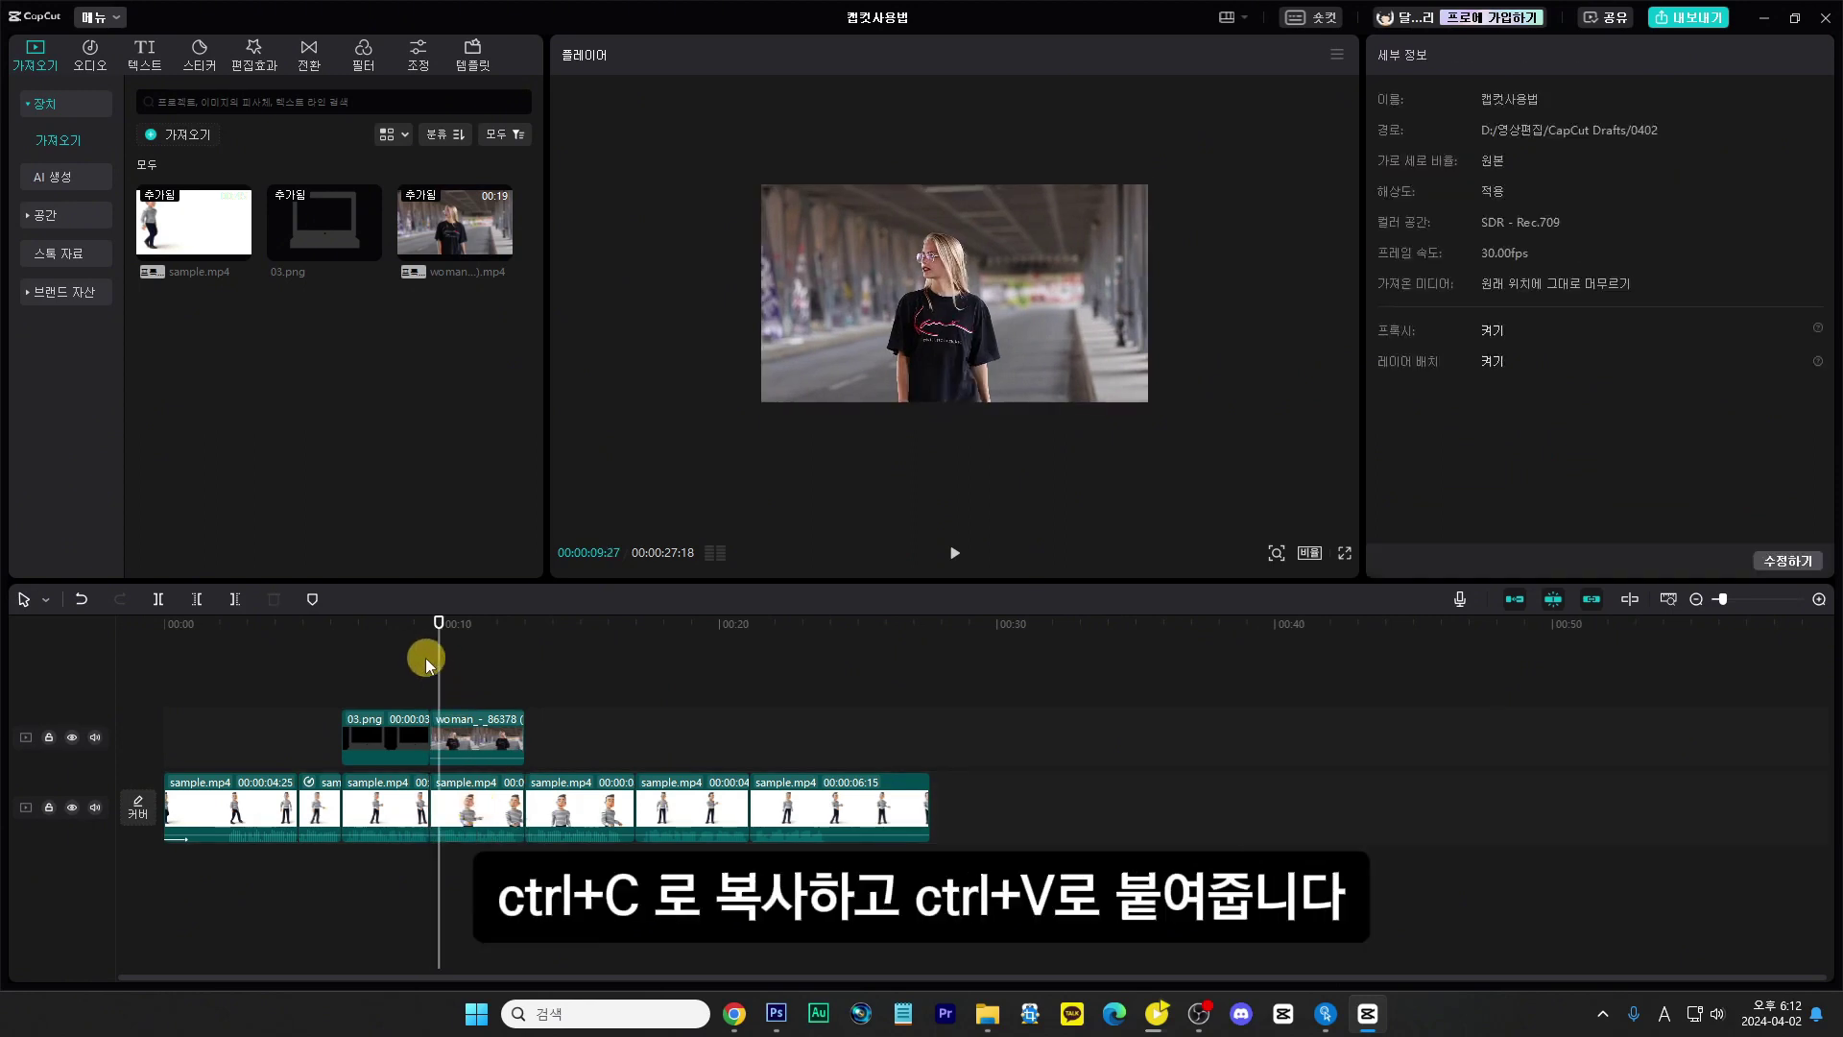
{"action": "key", "text": "ctrl+v"}
{"action": "left_click_drag", "start_coordinate": [477, 774], "coordinate": [470, 658]}
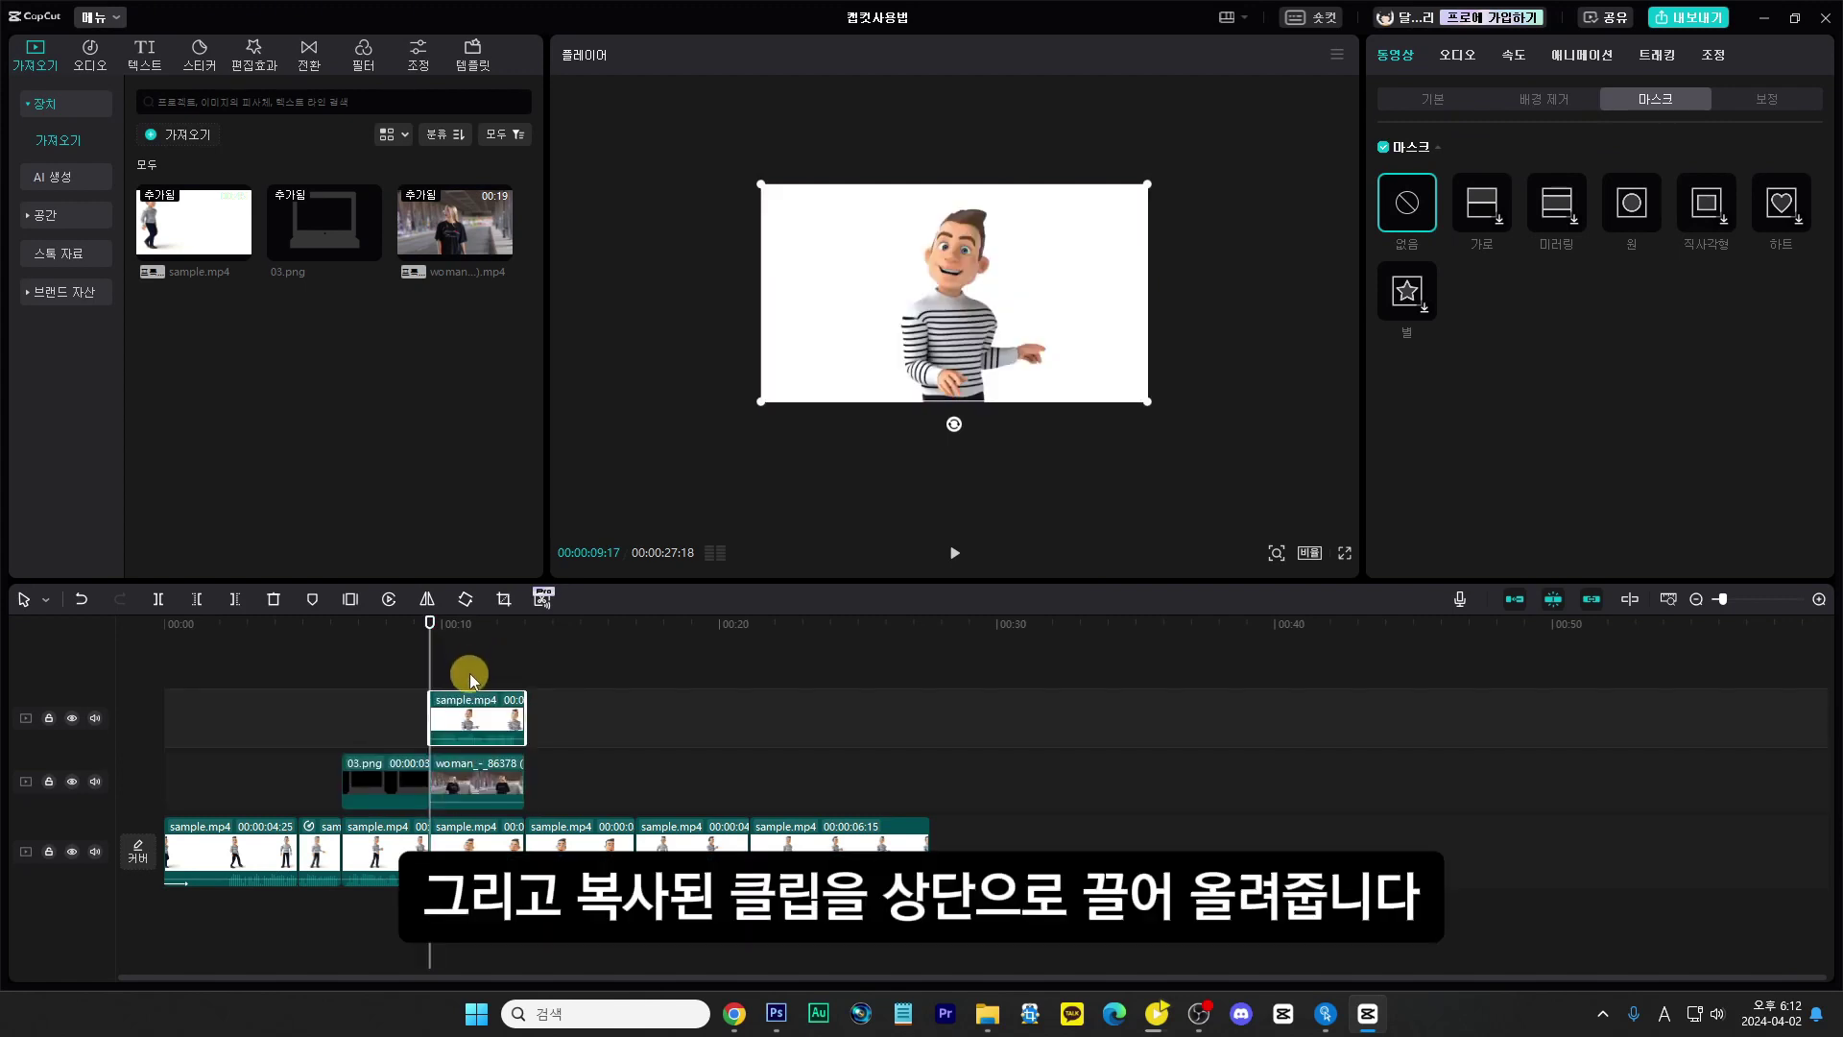
Step: Shrink the copied sample.mp4 clip to about half size in the frame's lower right and apply an enlarged 원 mask around the character
{"action": "left_click_drag", "start_coordinate": [1142, 400], "coordinate": [1057, 351]}
{"action": "left_click_drag", "start_coordinate": [904, 302], "coordinate": [998, 338]}
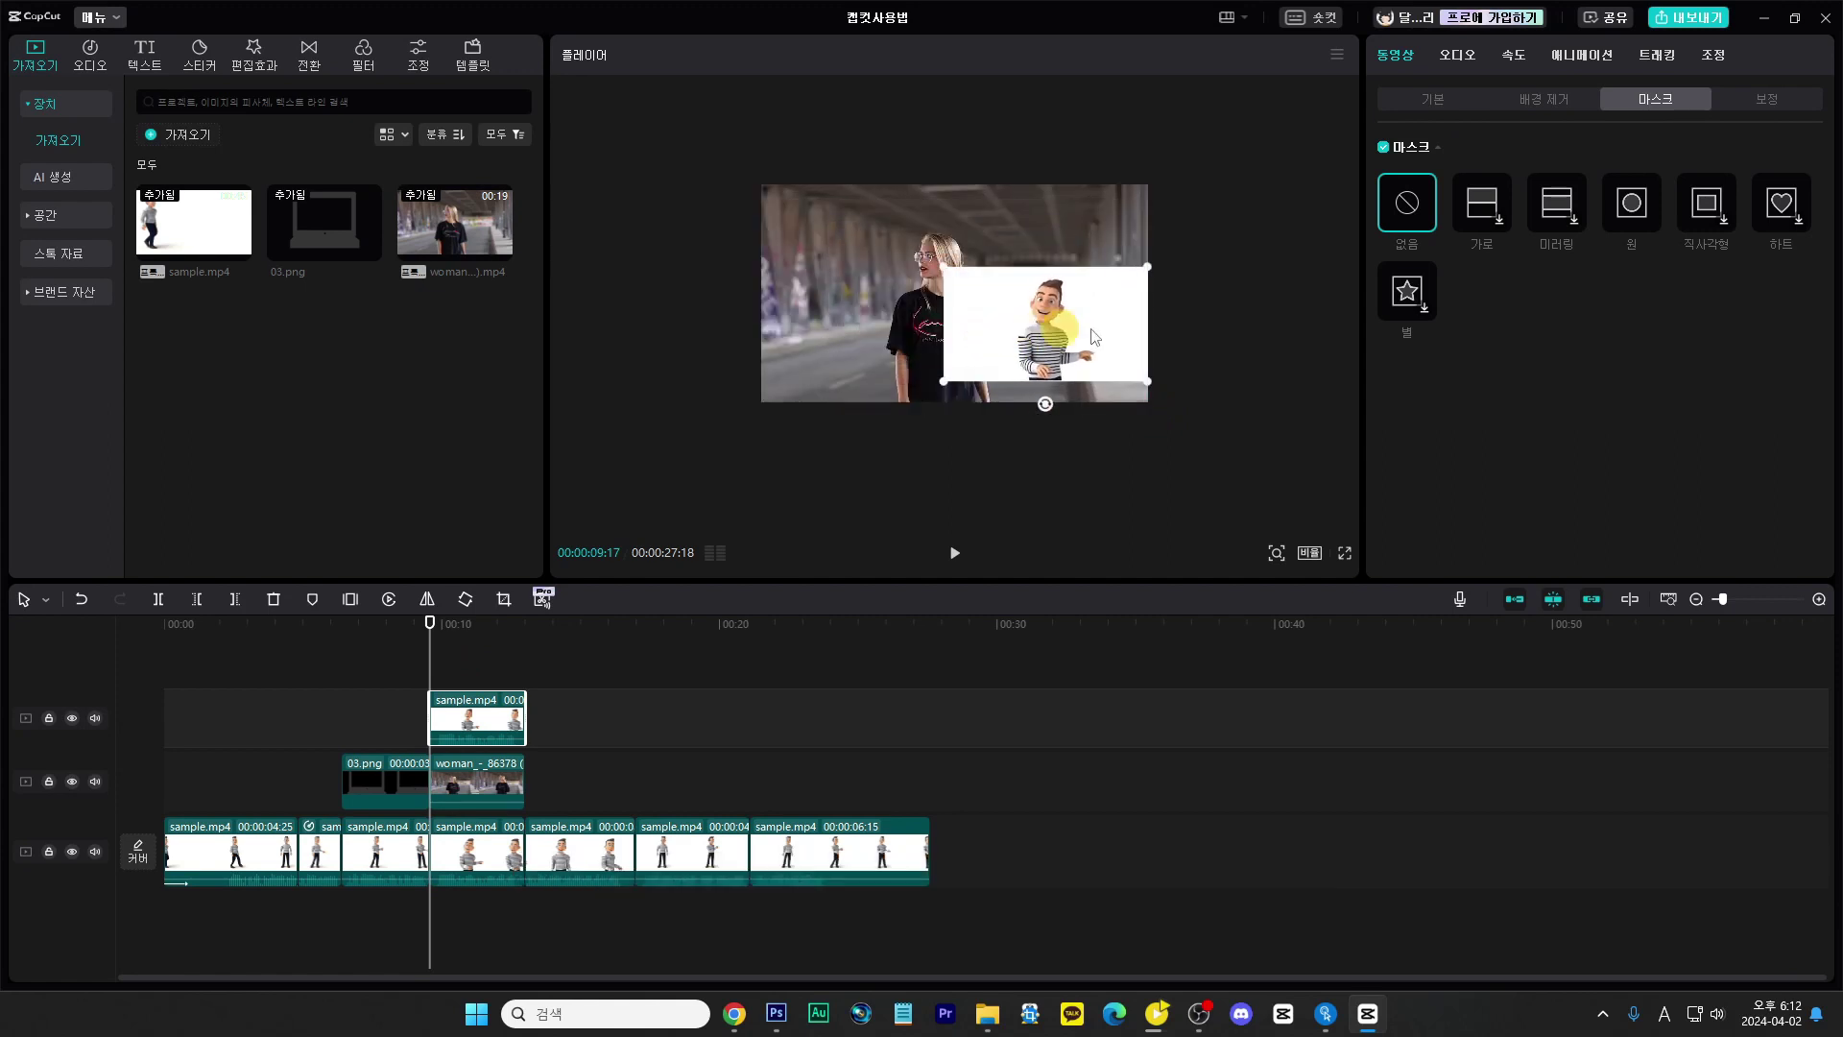
{"action": "left_click", "coordinate": [1635, 211]}
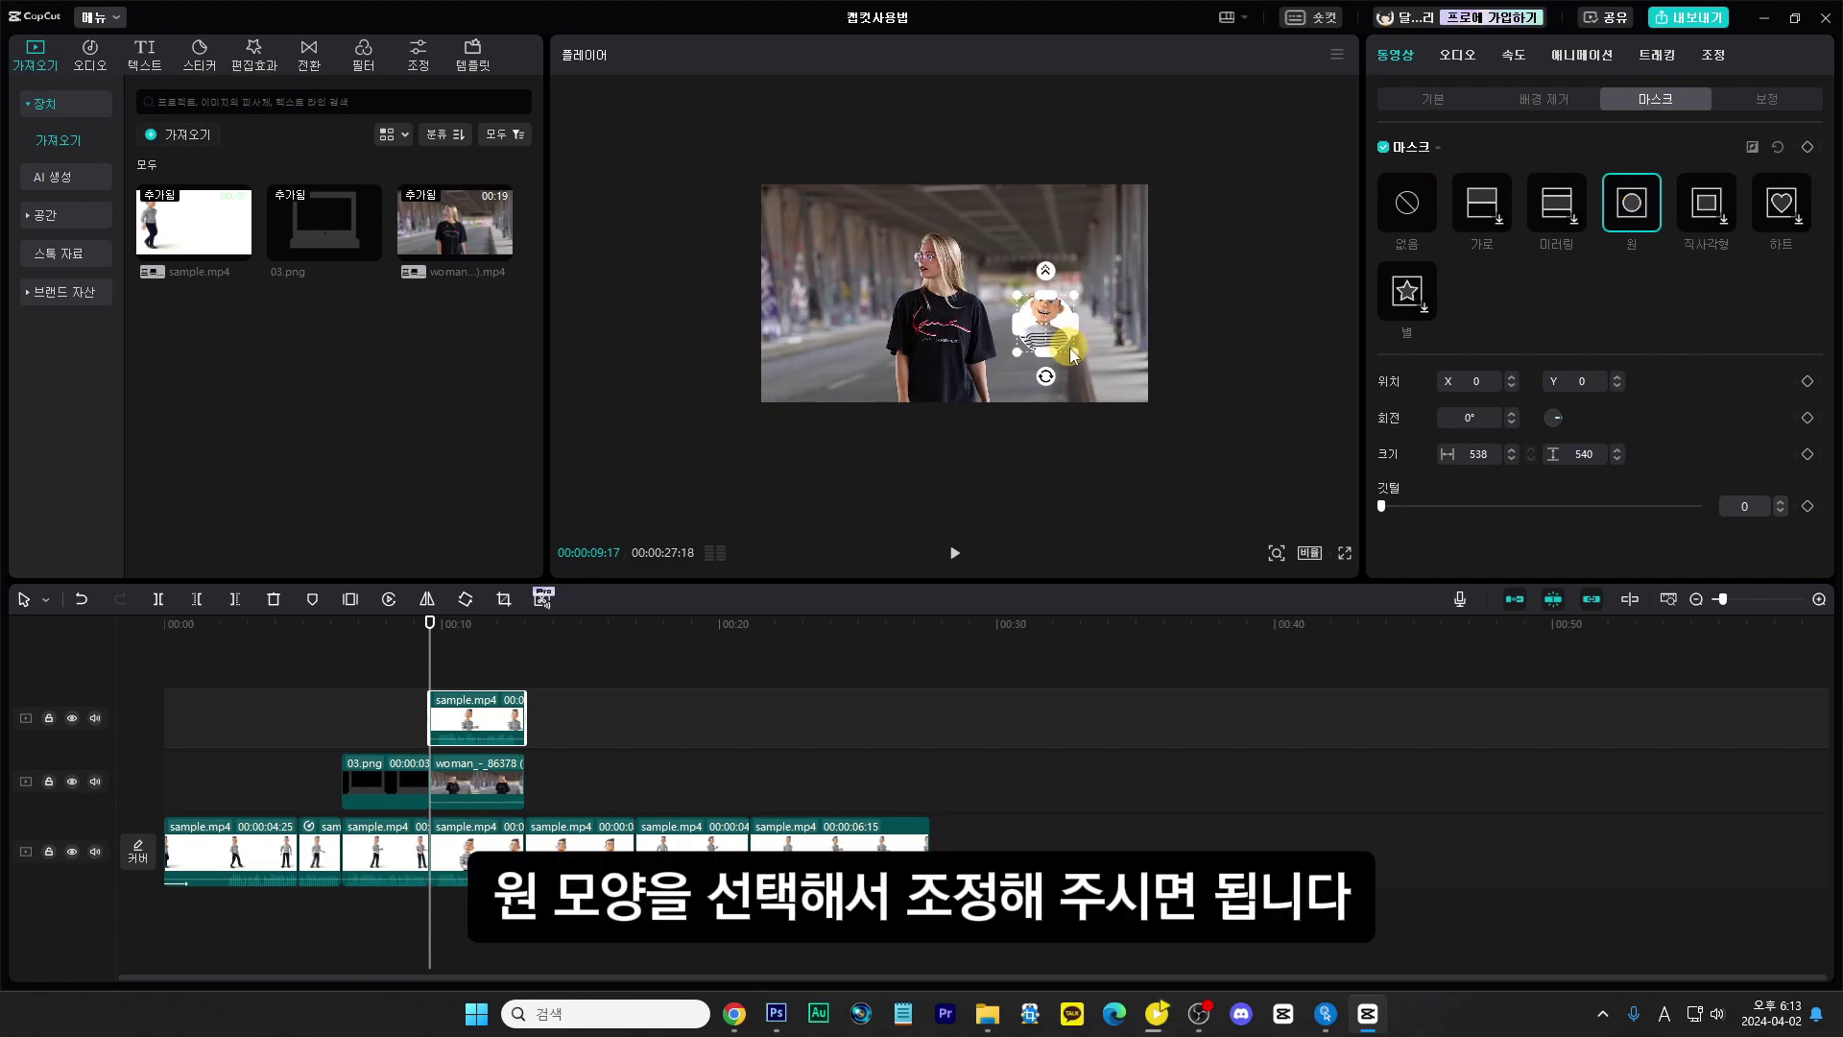
{"action": "left_click_drag", "start_coordinate": [1069, 347], "coordinate": [1092, 371]}
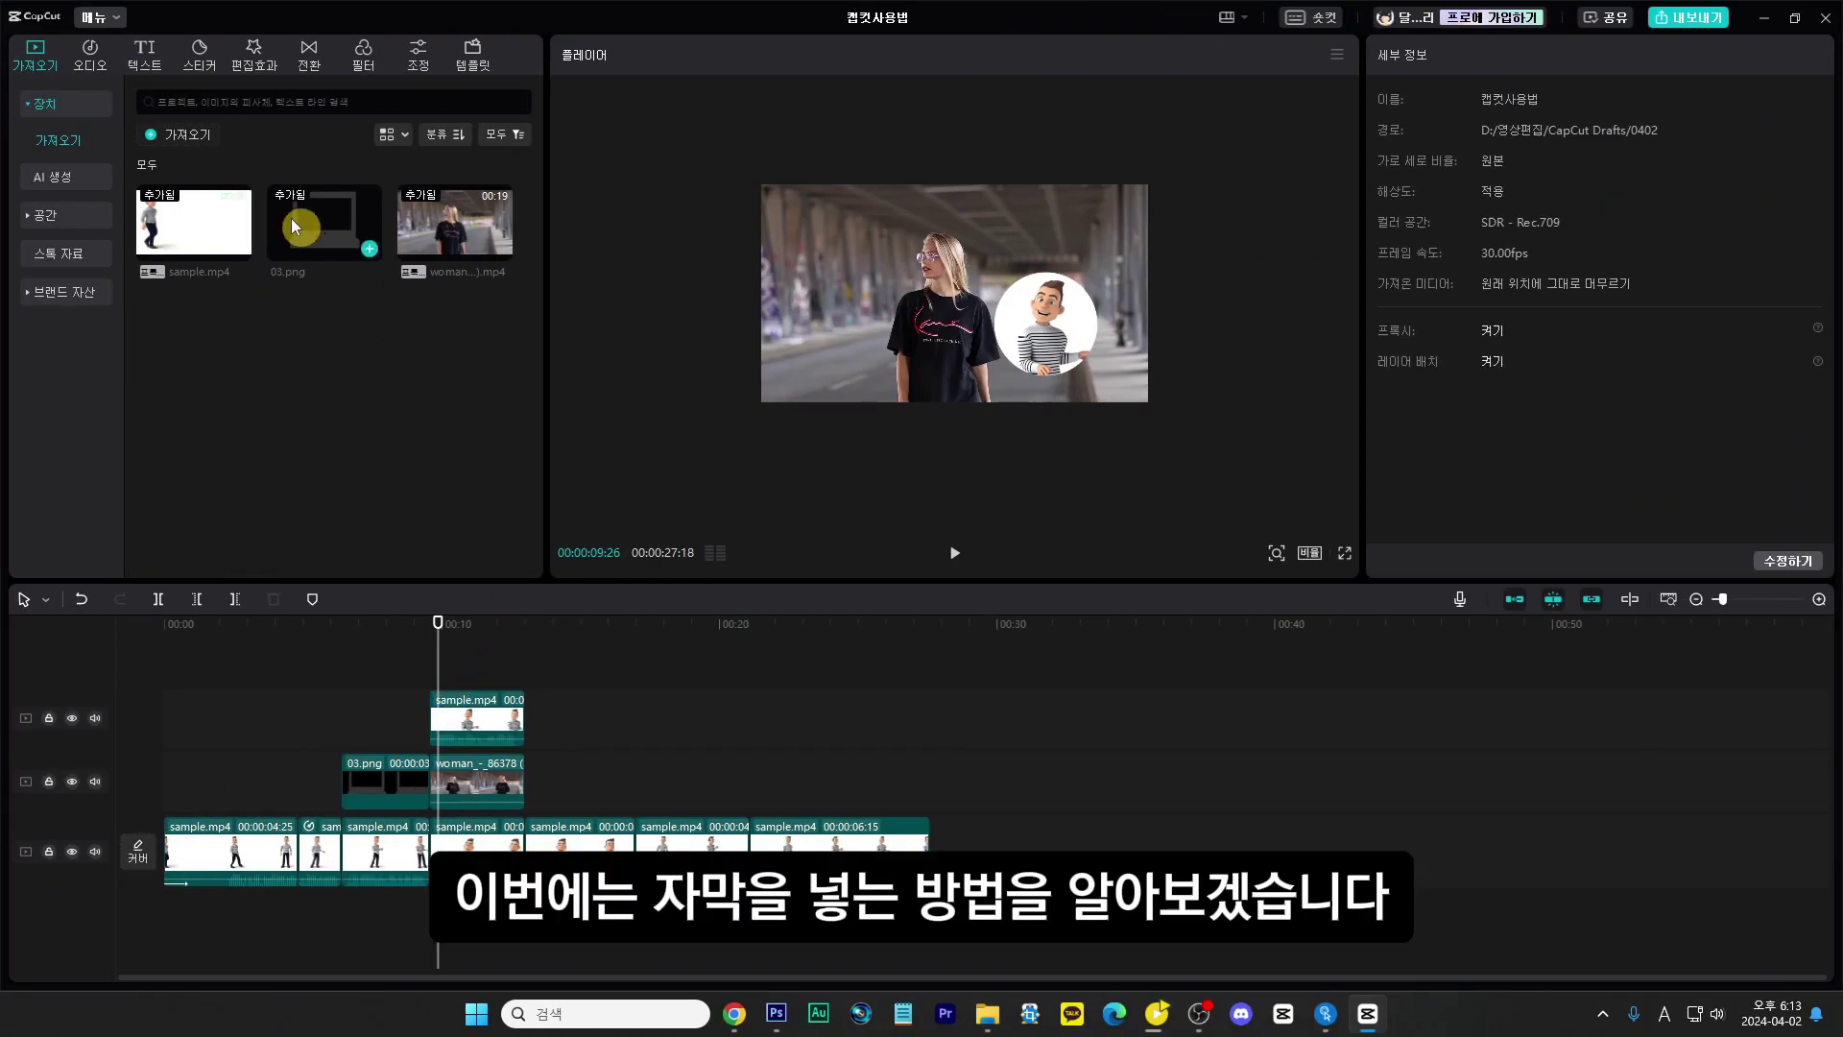
Step: Generate automatic captions for the video with 한국어 as the source language
{"action": "left_click", "coordinate": [147, 65]}
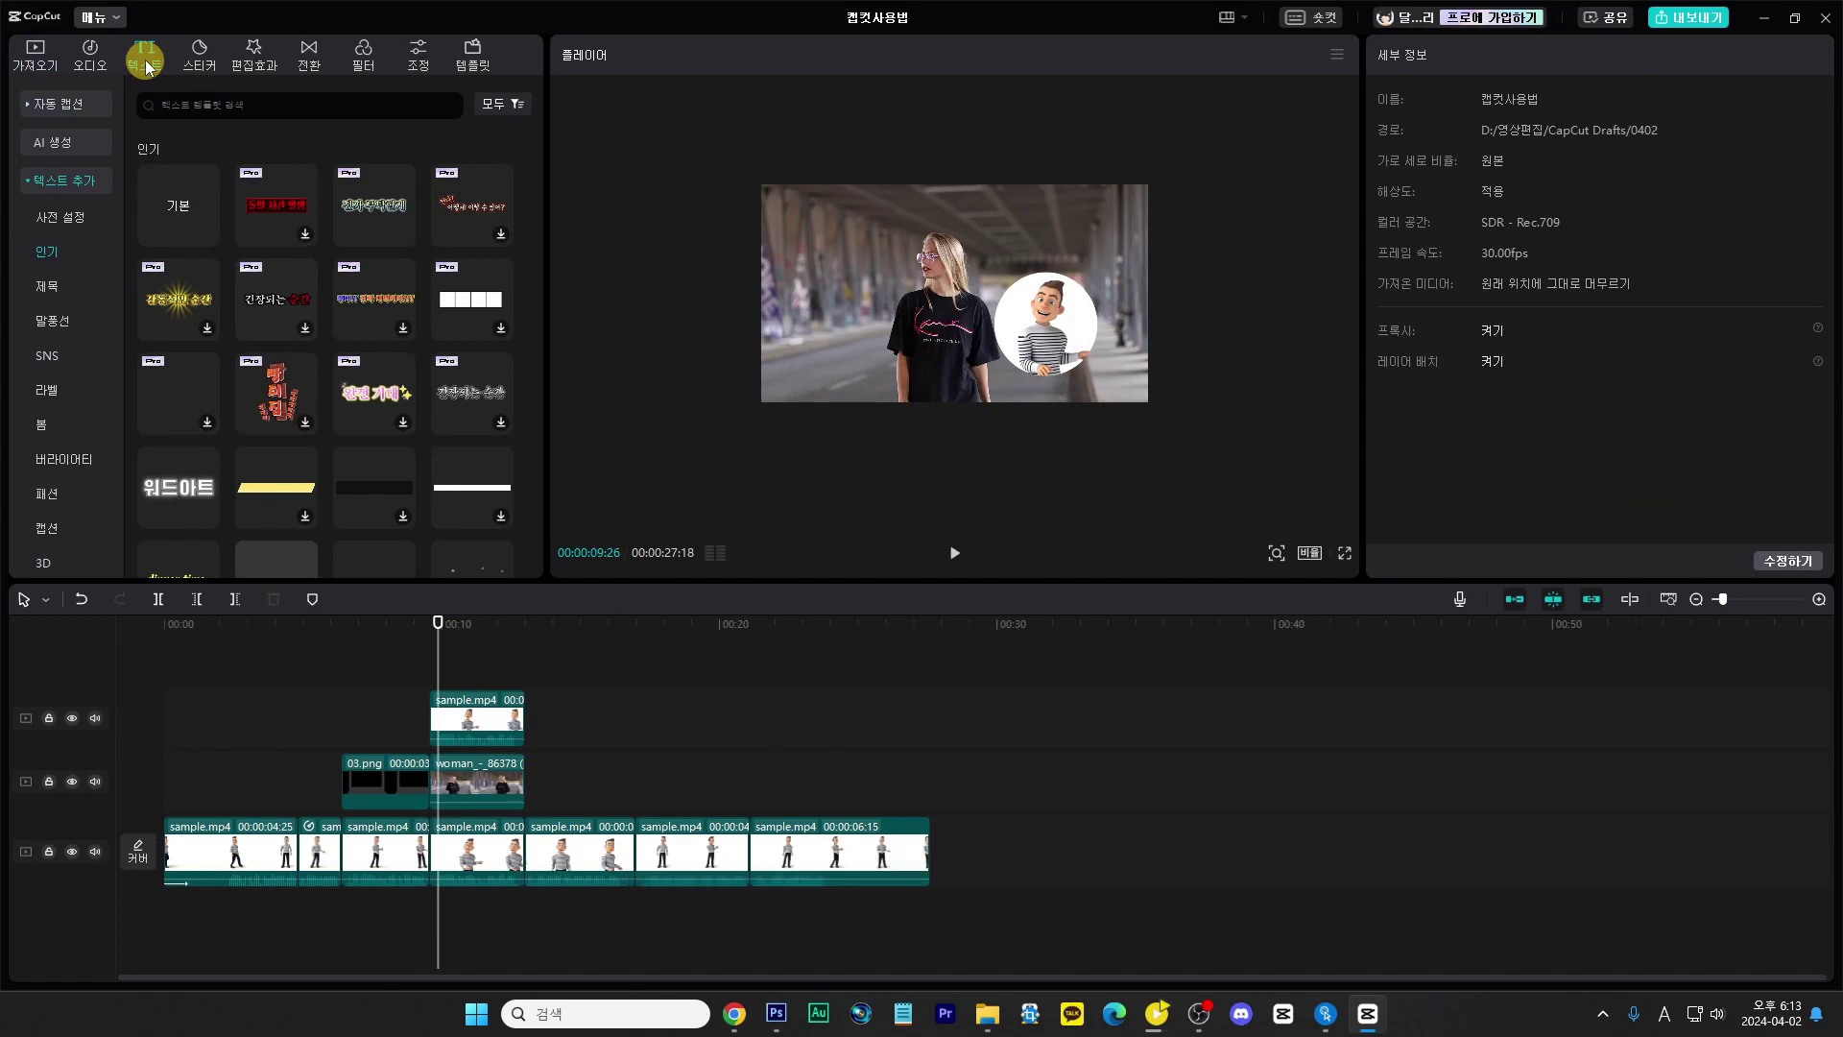
{"action": "left_click", "coordinate": [63, 102]}
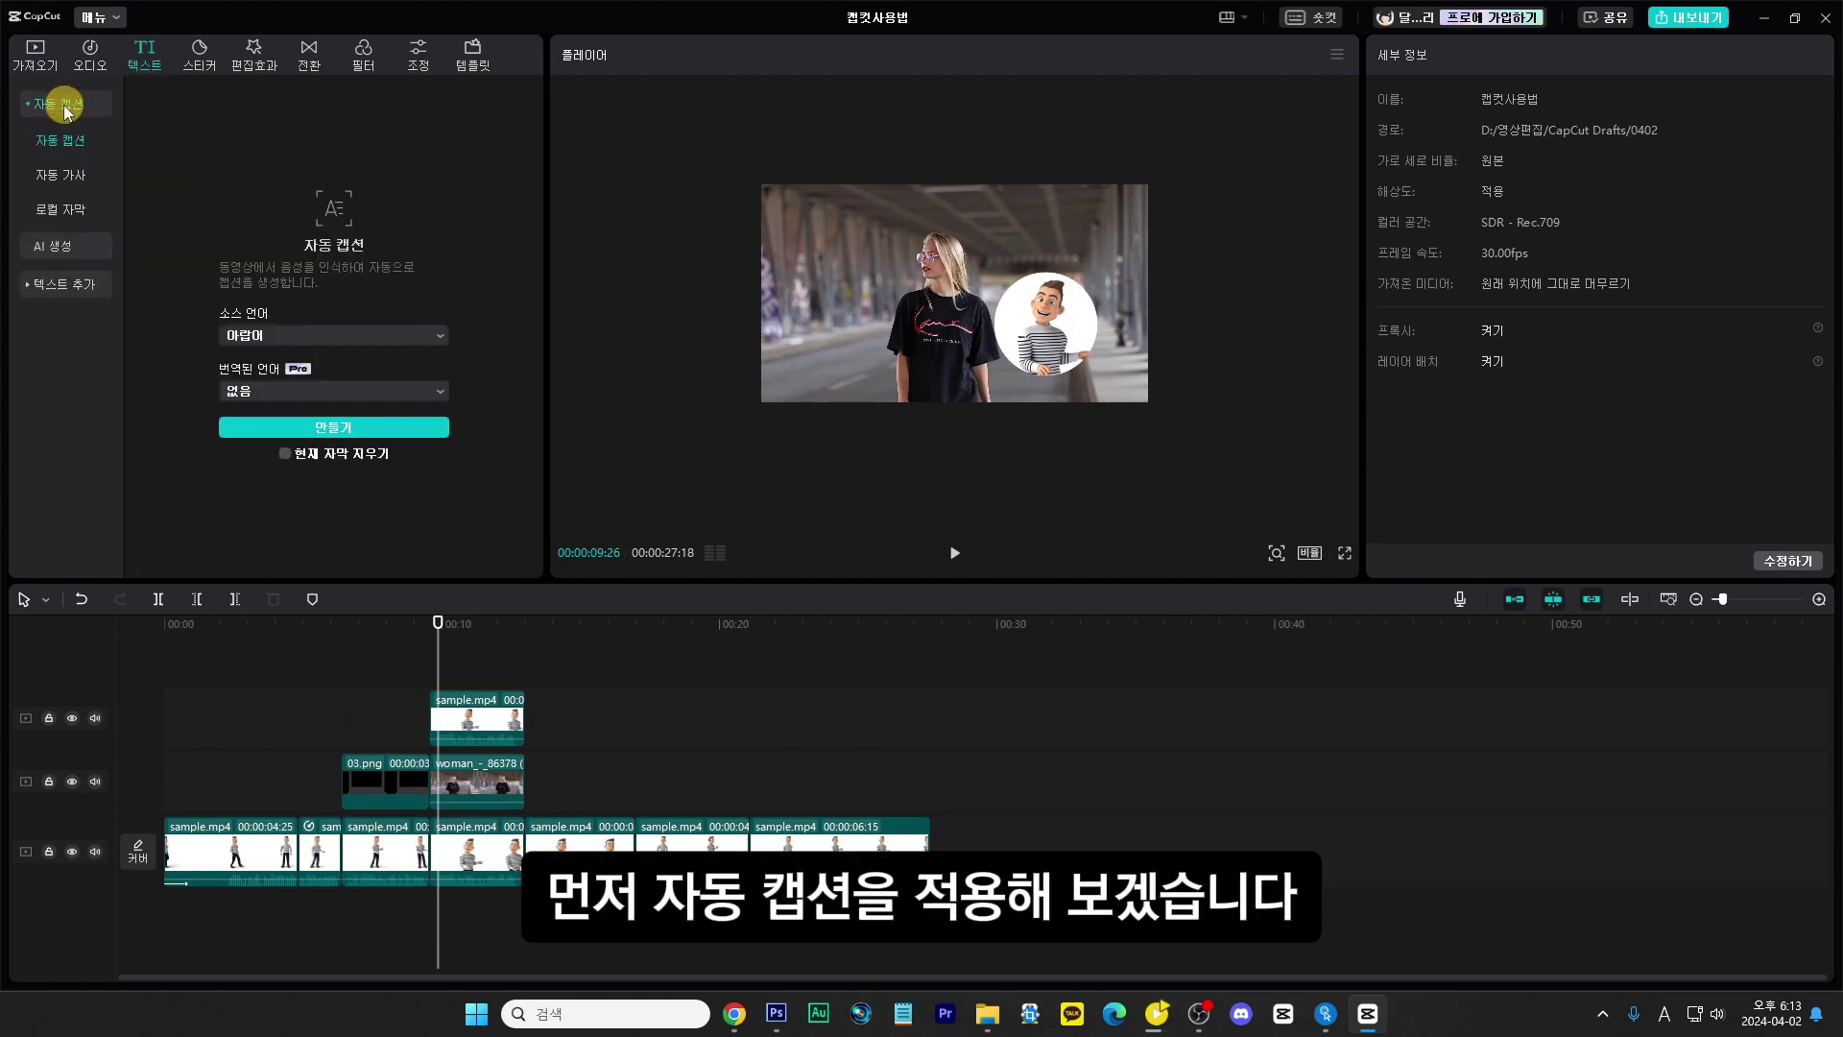
{"action": "left_click", "coordinate": [440, 338]}
{"action": "scroll", "coordinate": [394, 455], "scroll_direction": "down", "scroll_amount": 5}
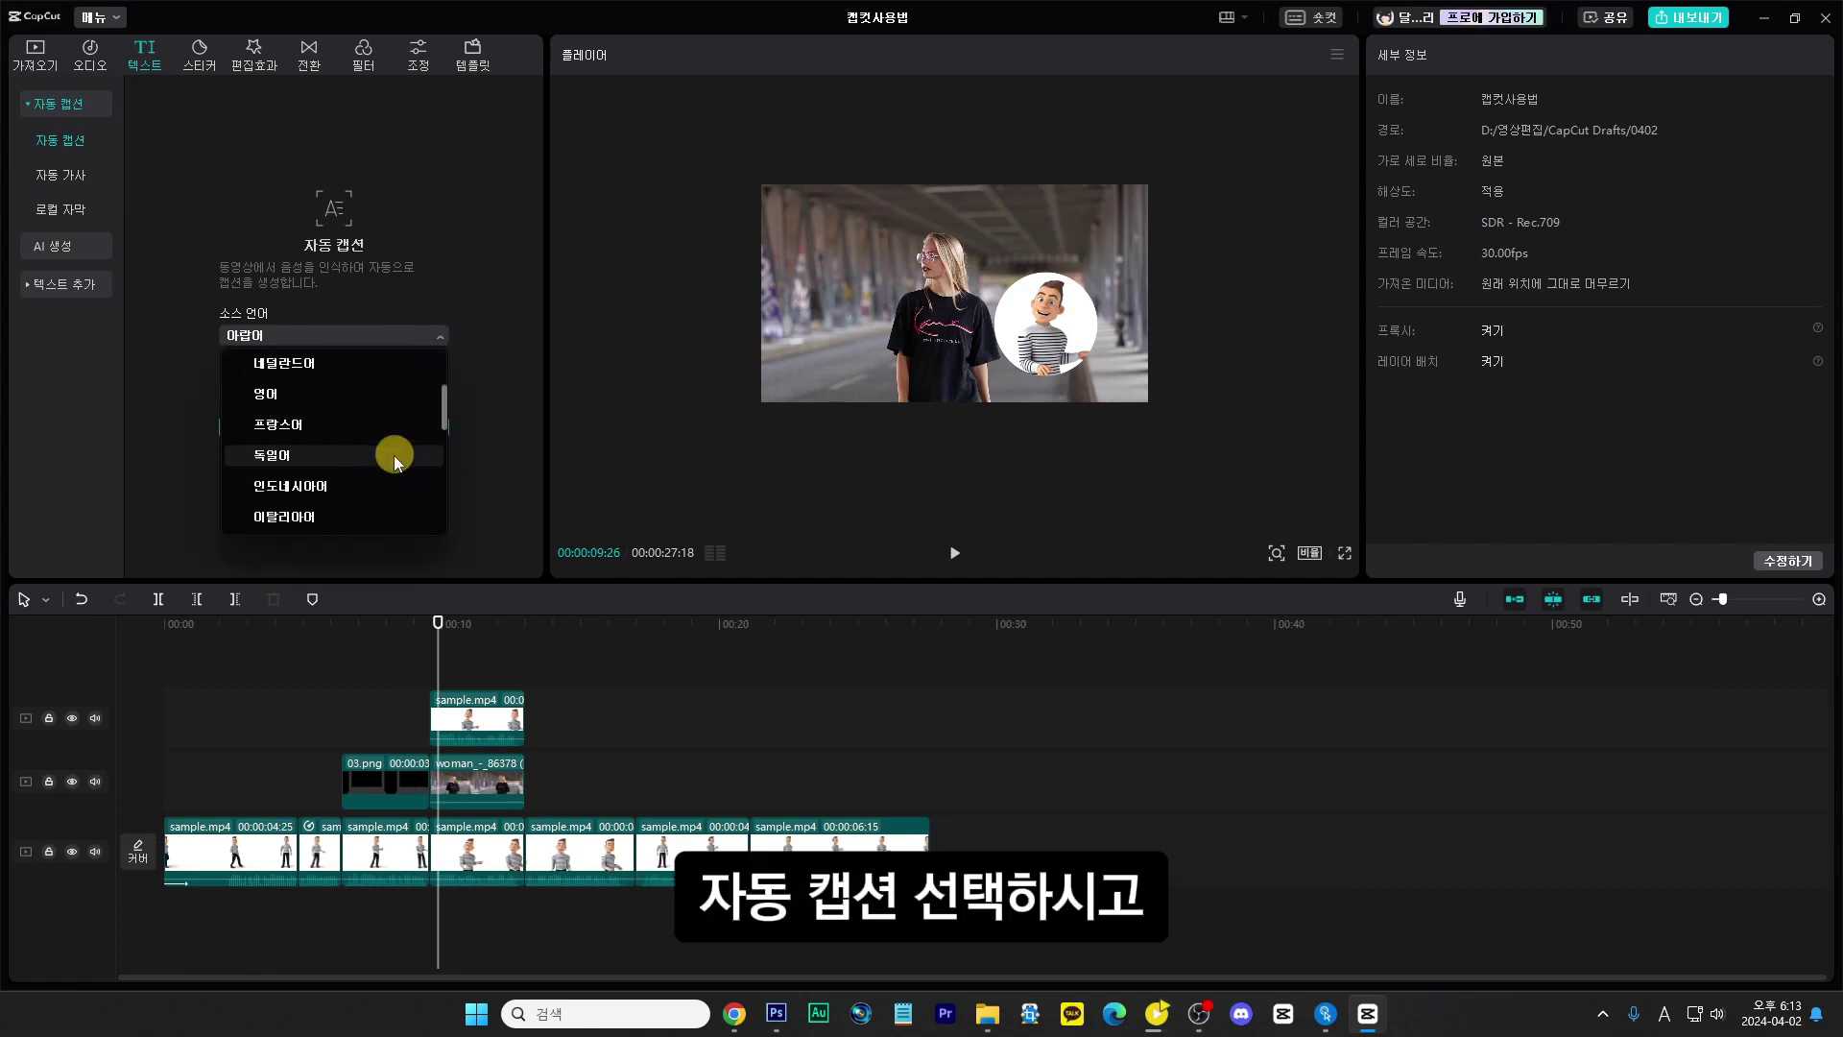
{"action": "scroll", "coordinate": [394, 455], "scroll_direction": "up", "scroll_amount": 2}
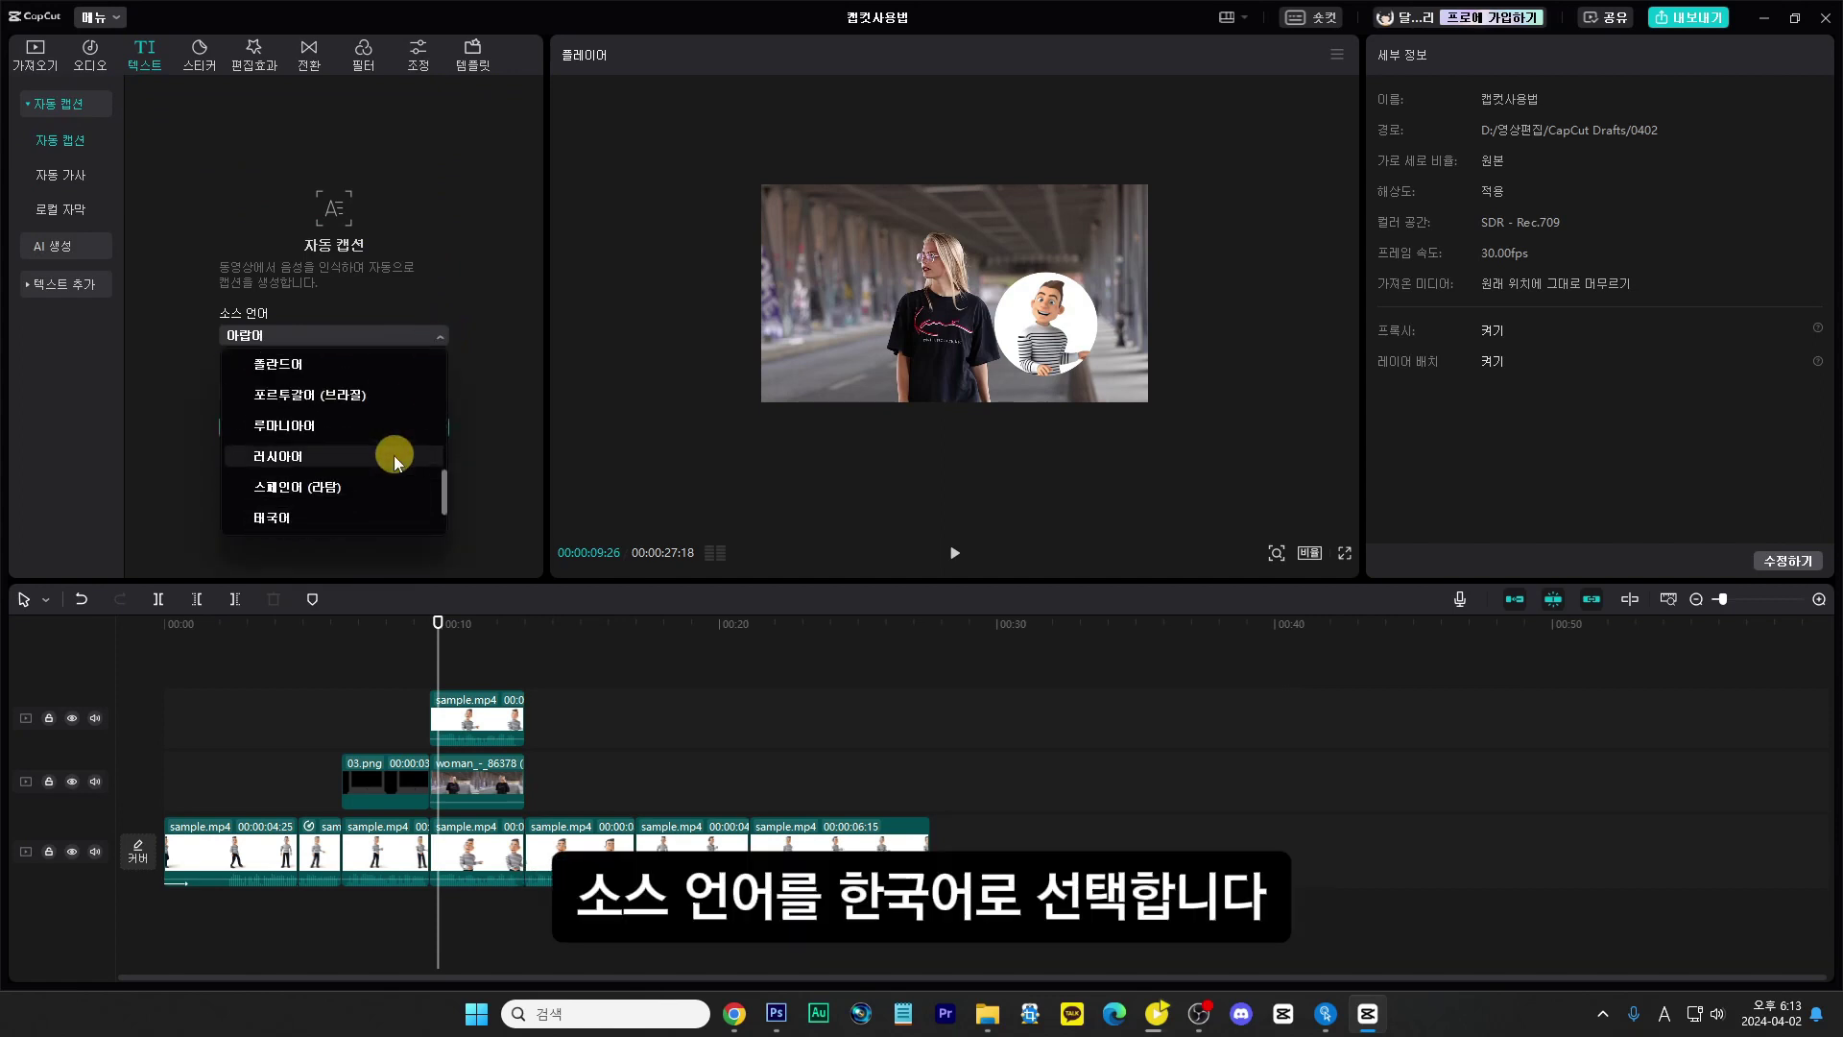
{"action": "scroll", "coordinate": [394, 455], "scroll_direction": "up", "scroll_amount": 3}
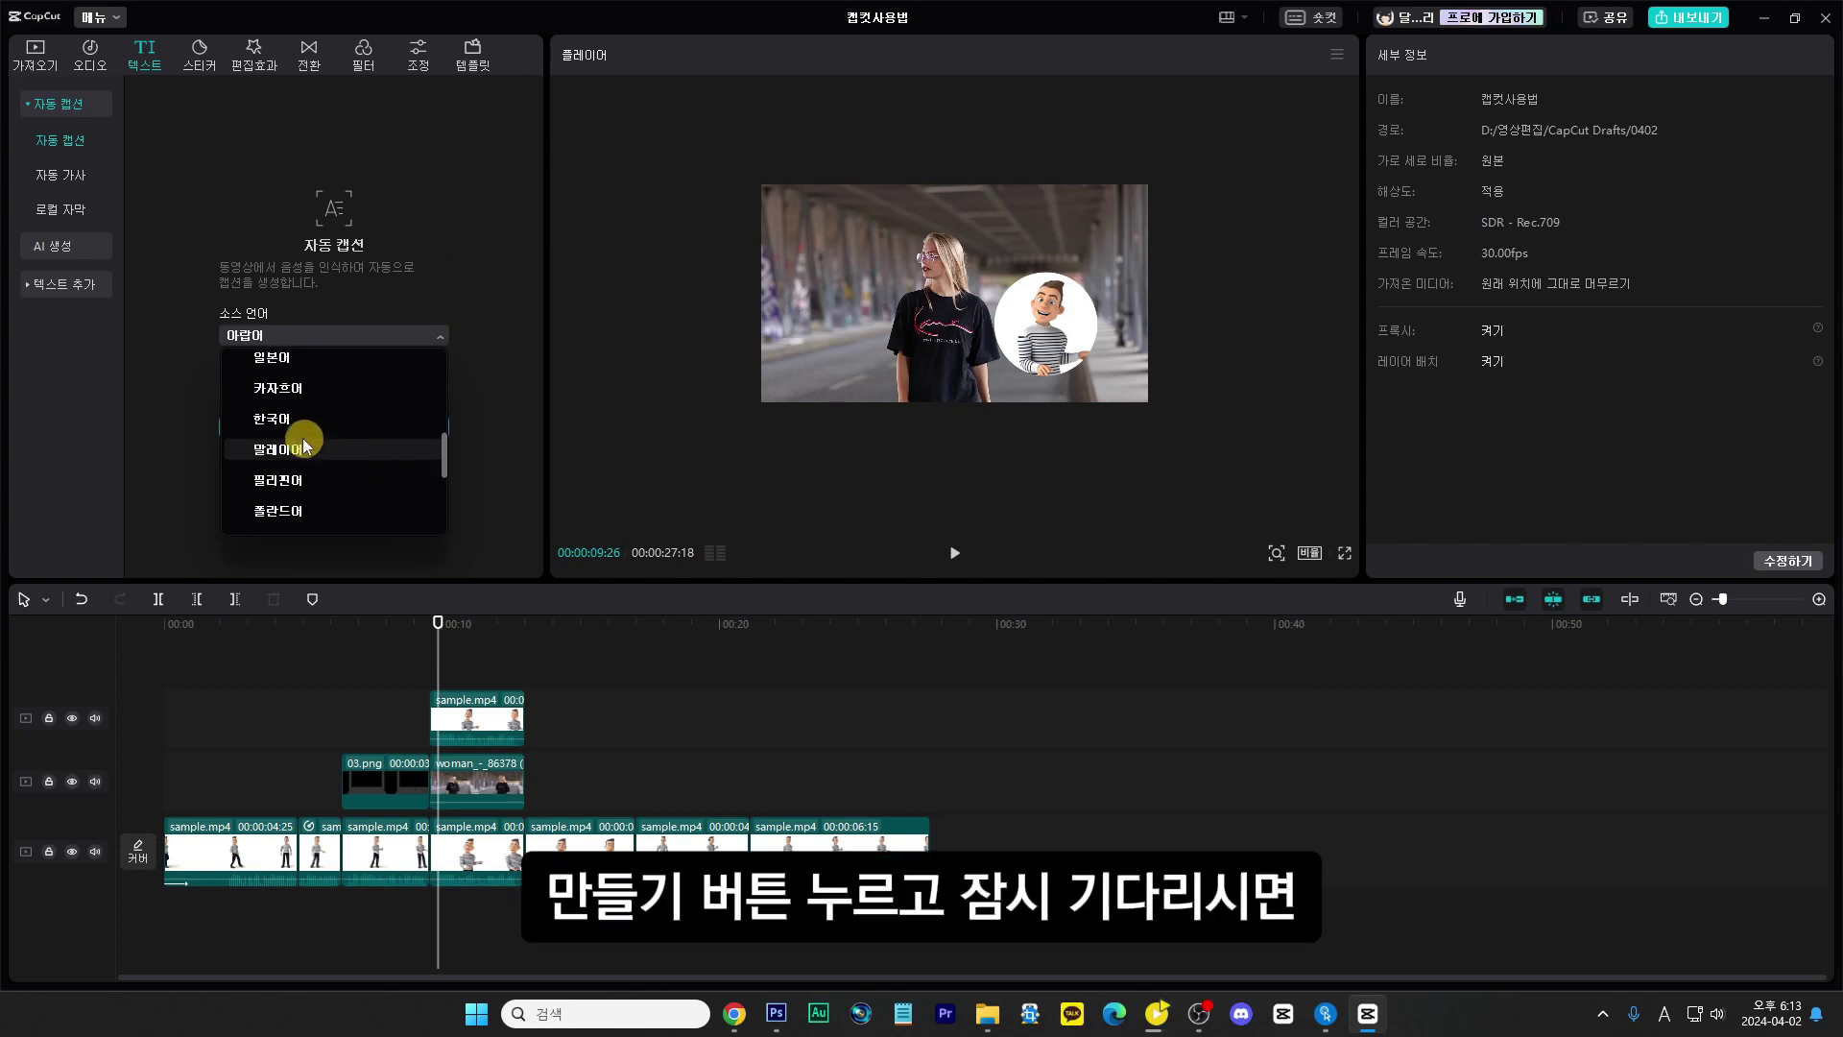
{"action": "left_click", "coordinate": [299, 438]}
{"action": "left_click", "coordinate": [294, 426]}
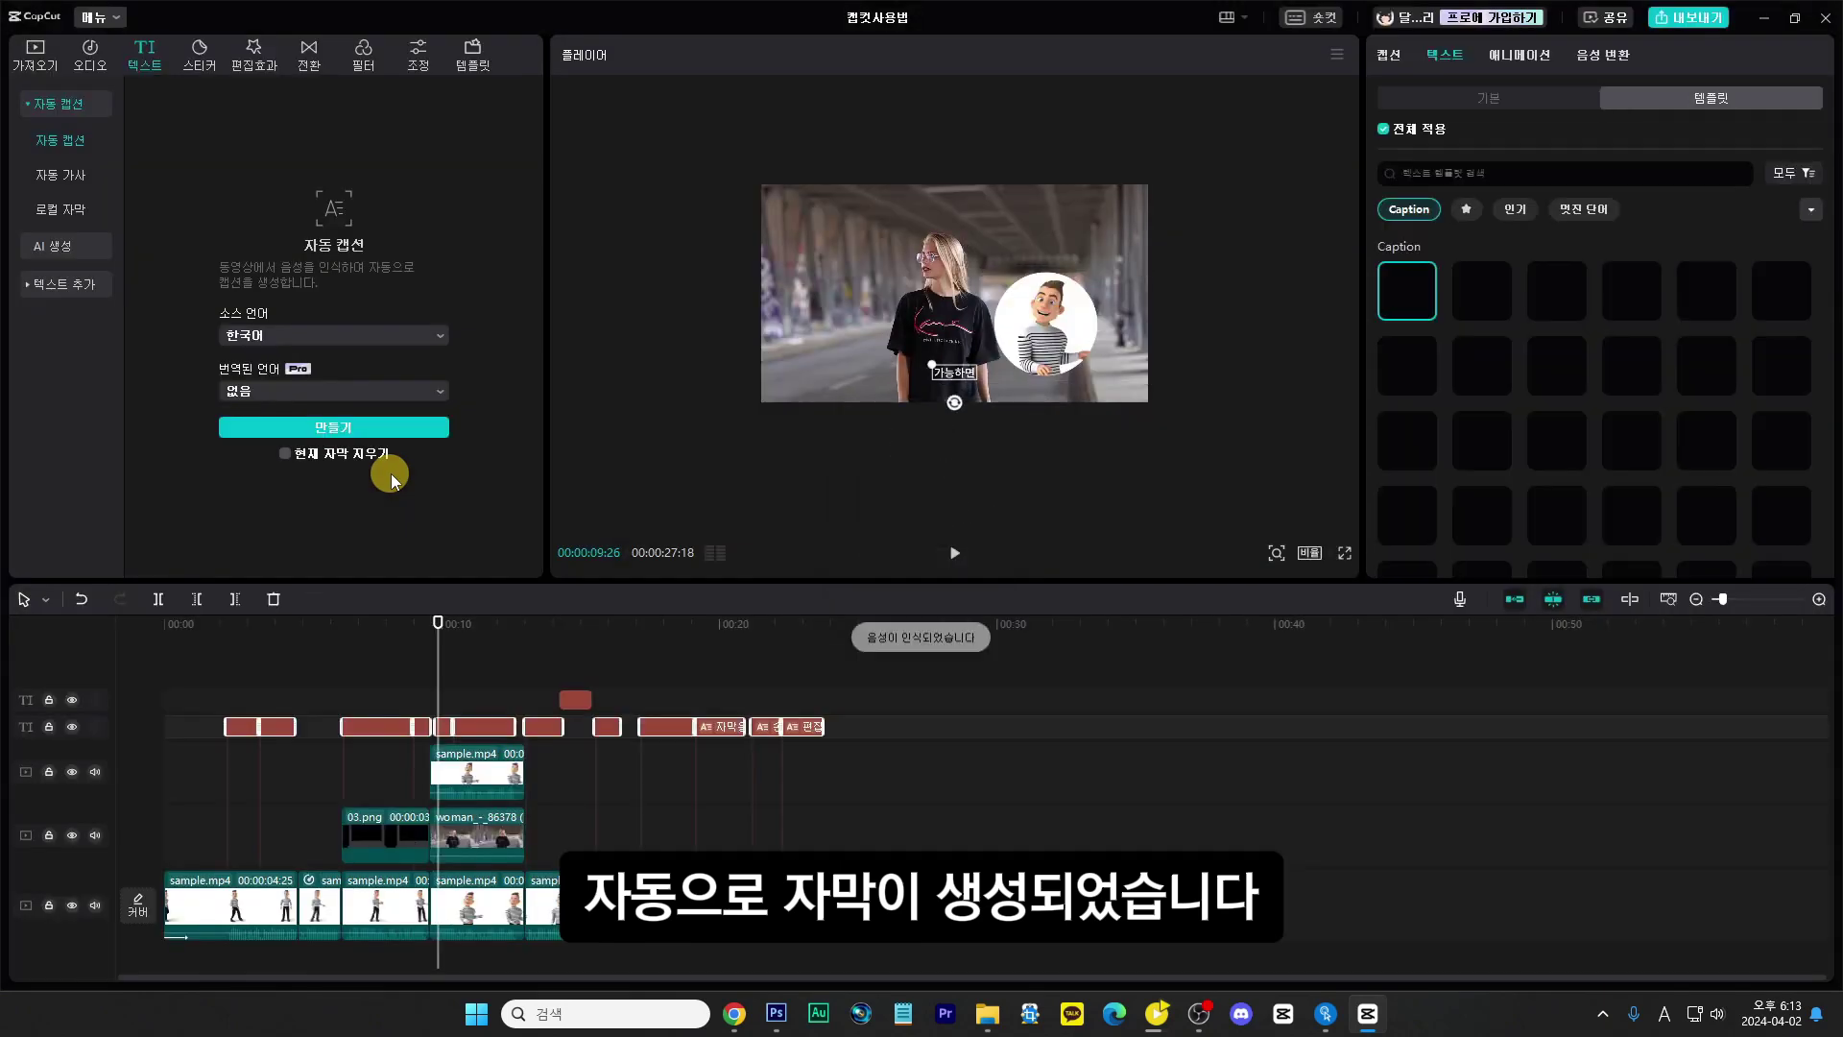
Step: Show the basic text settings of the first caption and examine the available fonts
{"action": "left_click", "coordinate": [241, 725]}
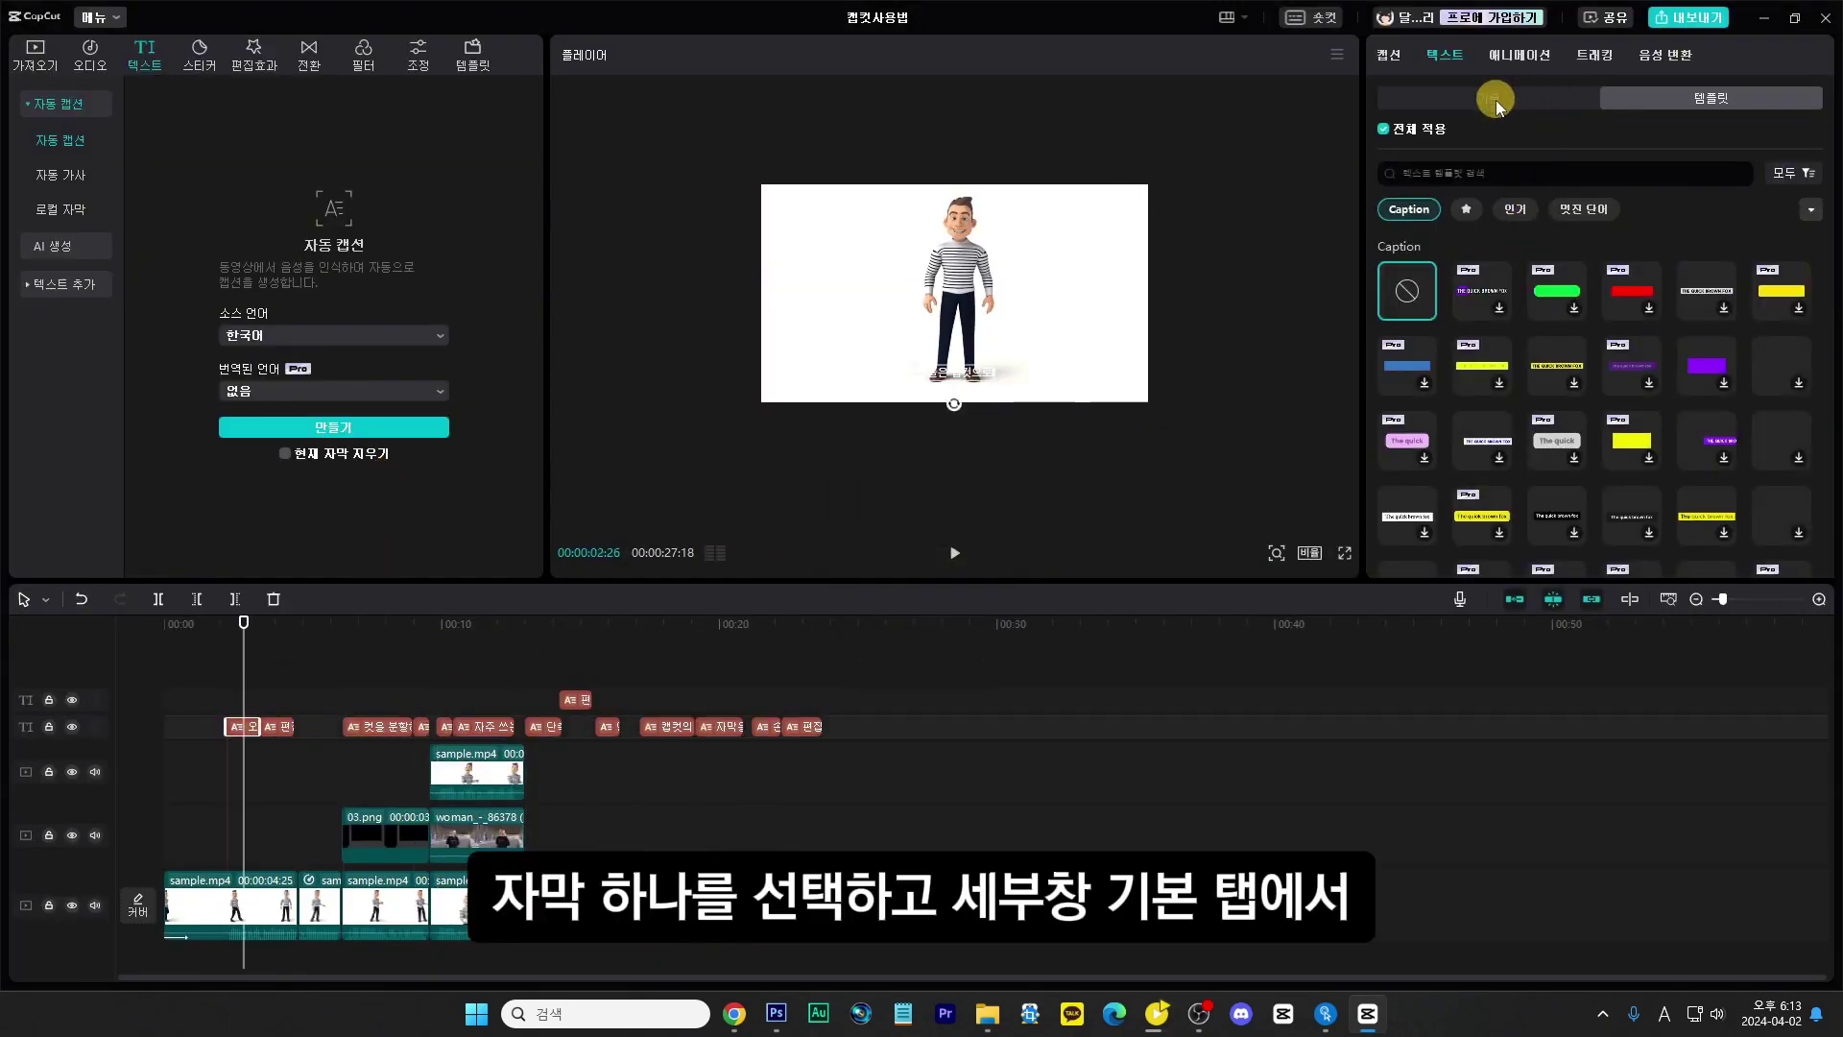
{"action": "left_click", "coordinate": [1496, 99]}
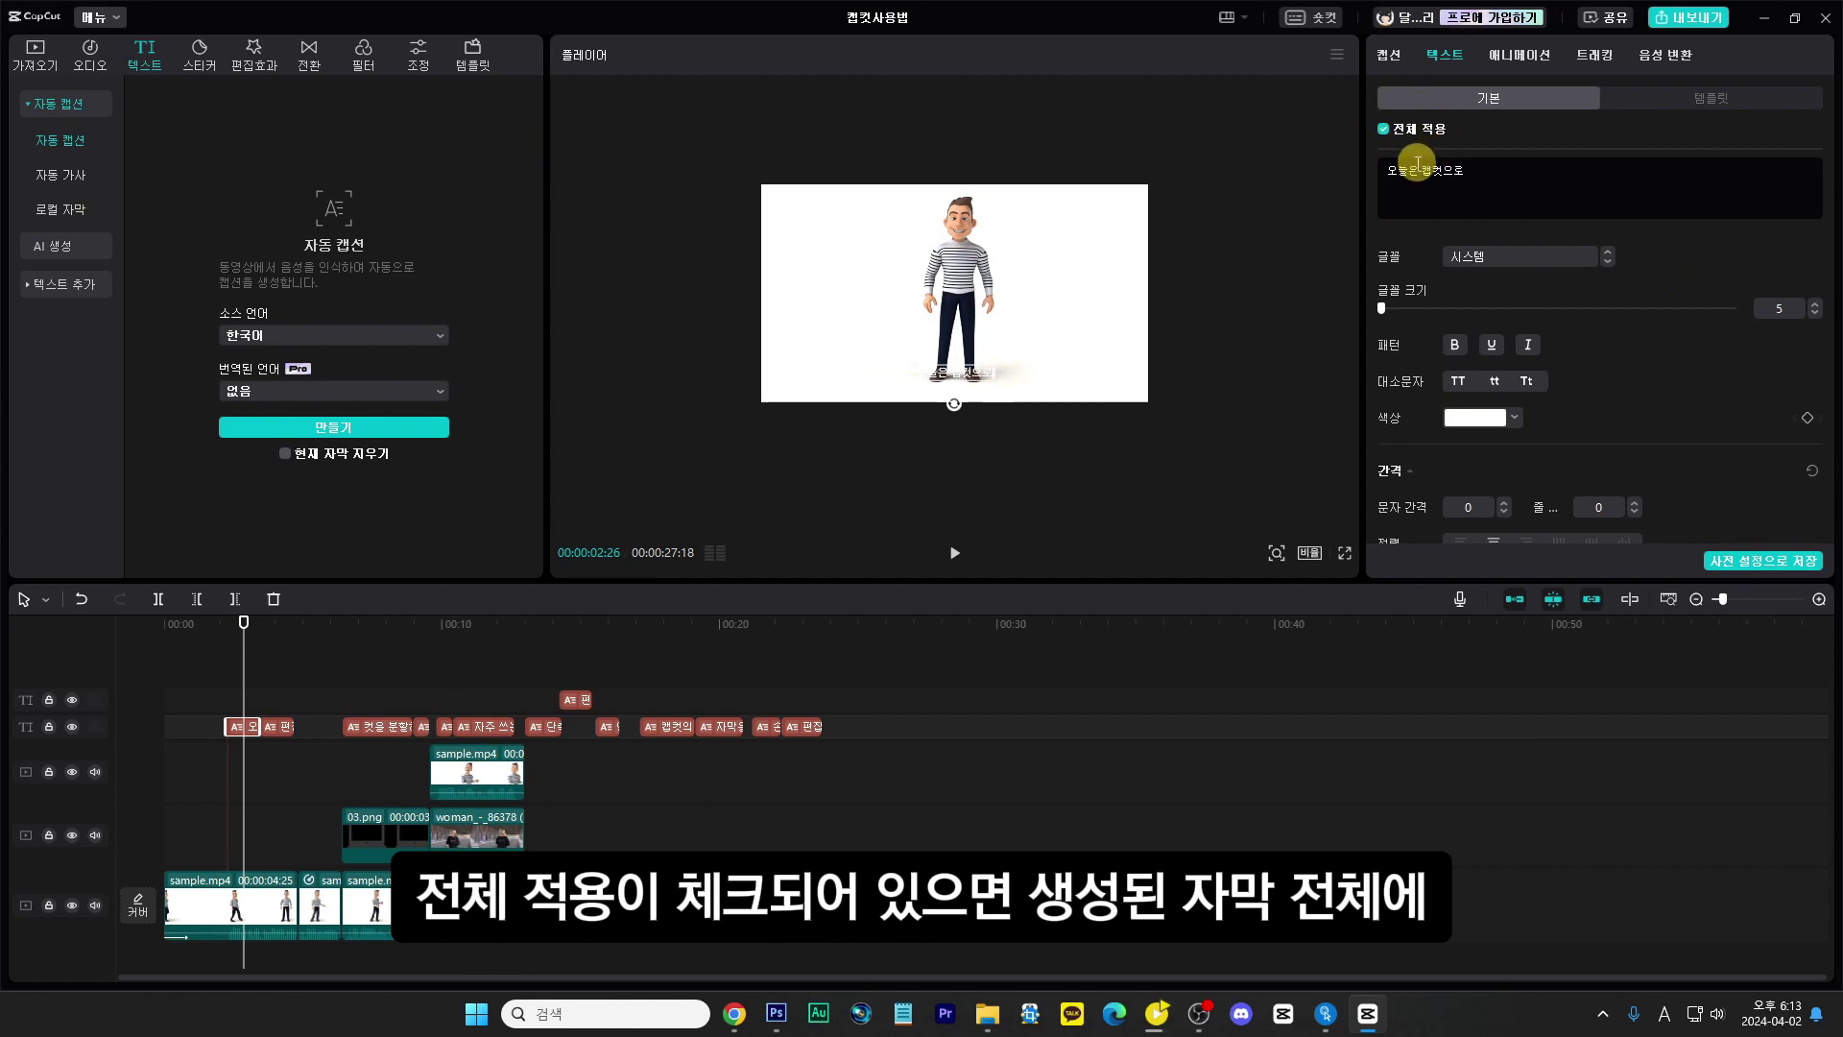
{"action": "left_click", "coordinate": [1563, 258]}
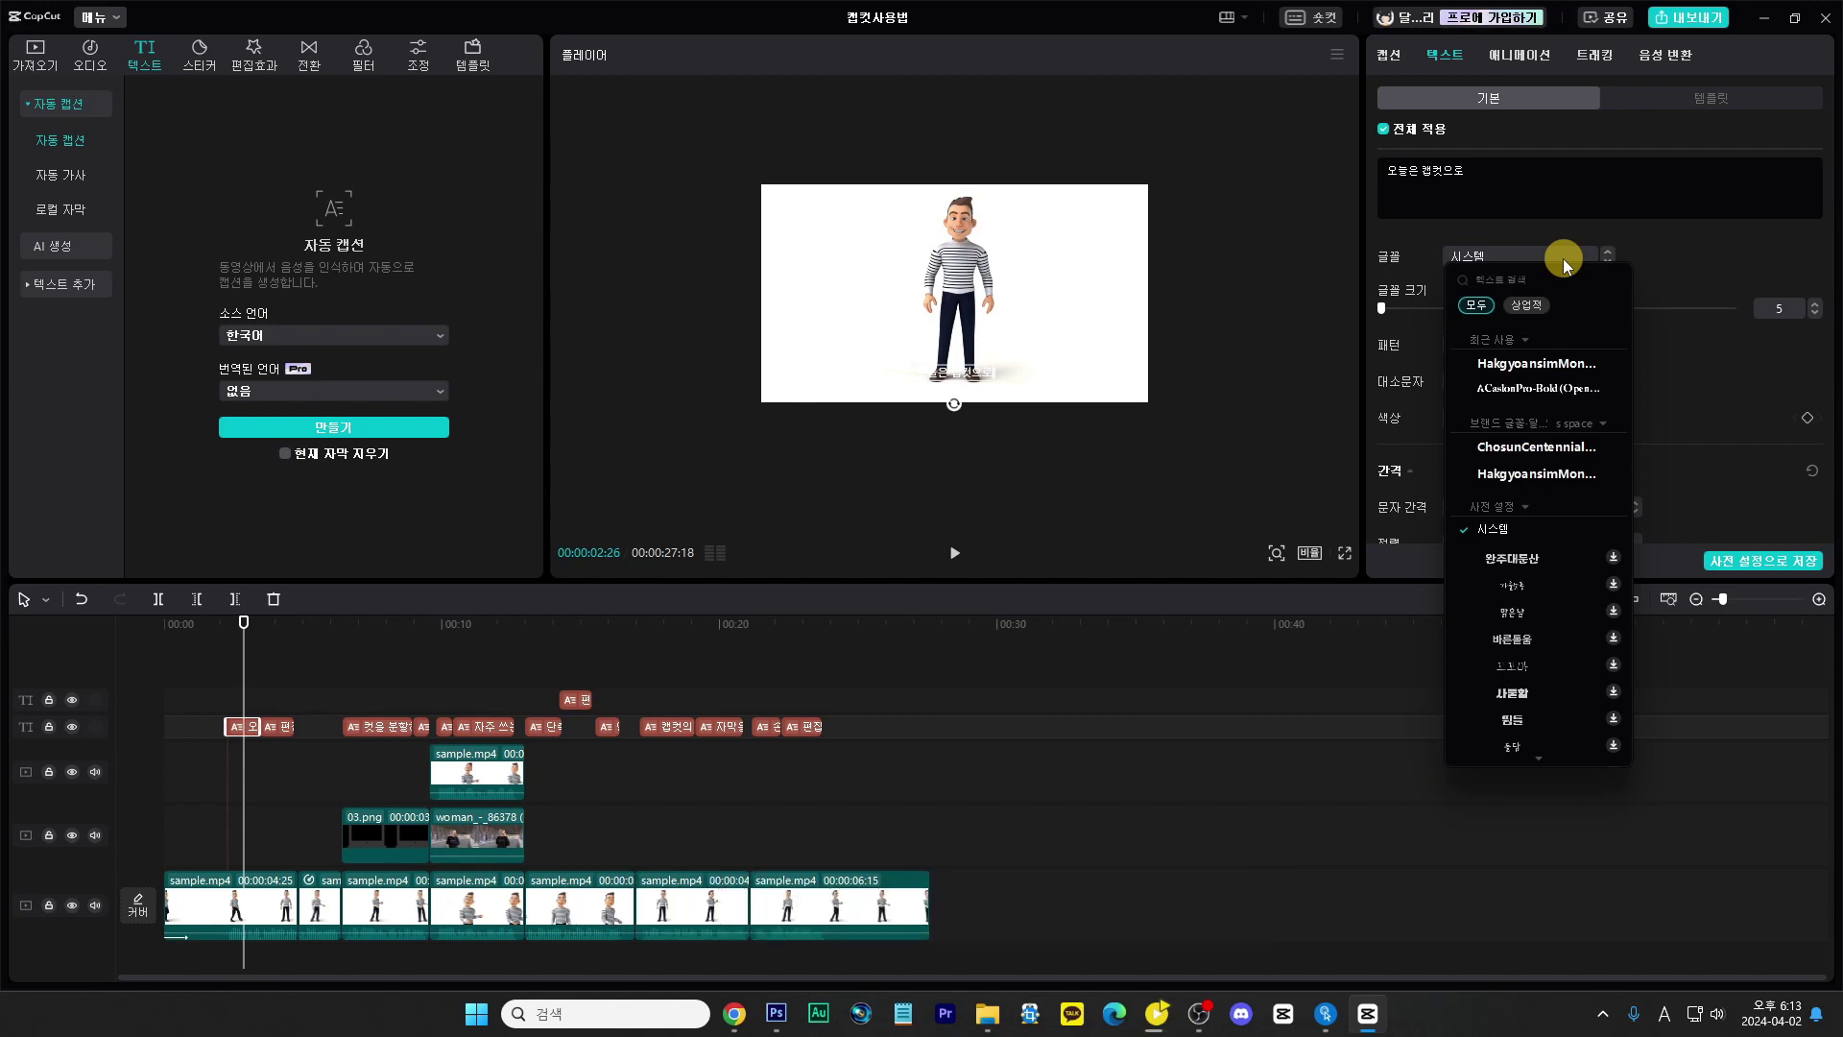
{"action": "left_click", "coordinate": [1563, 257]}
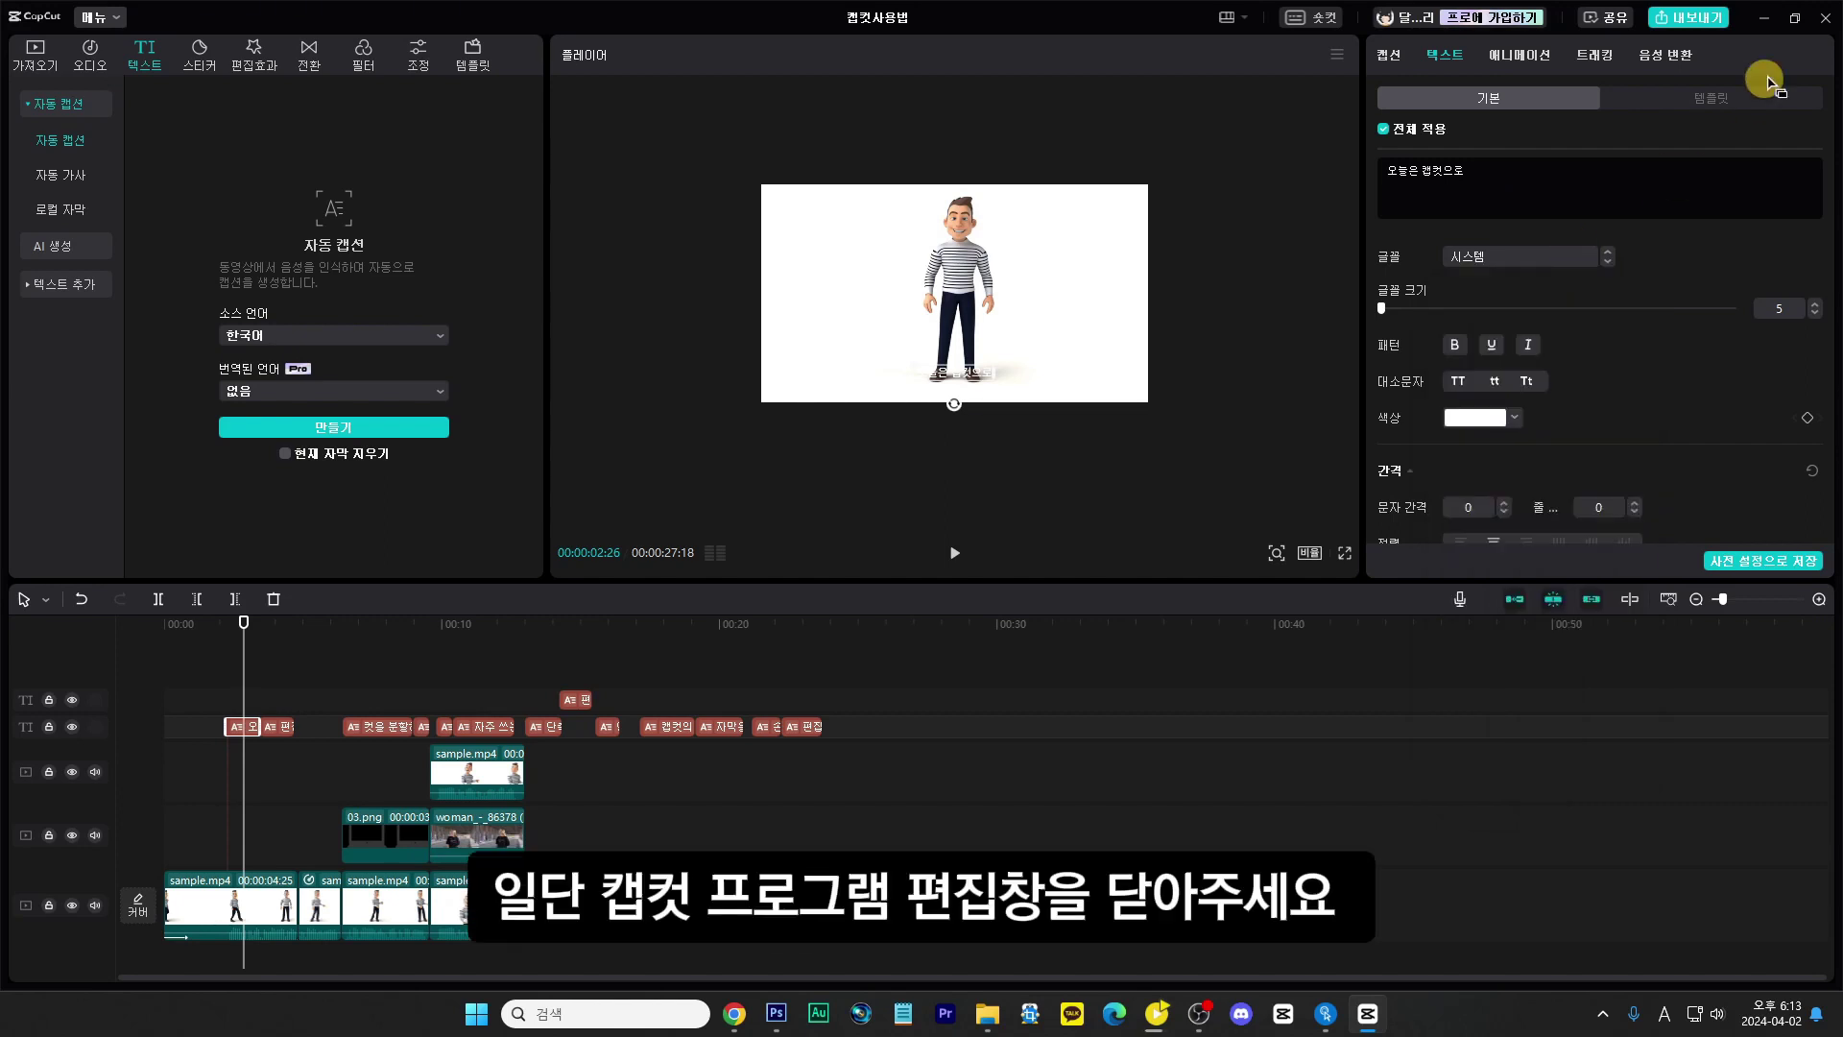
Step: Close the project's editing window and open the 글꼴 folder inside 영상편집 in File Explorer
{"action": "left_click", "coordinate": [1826, 17]}
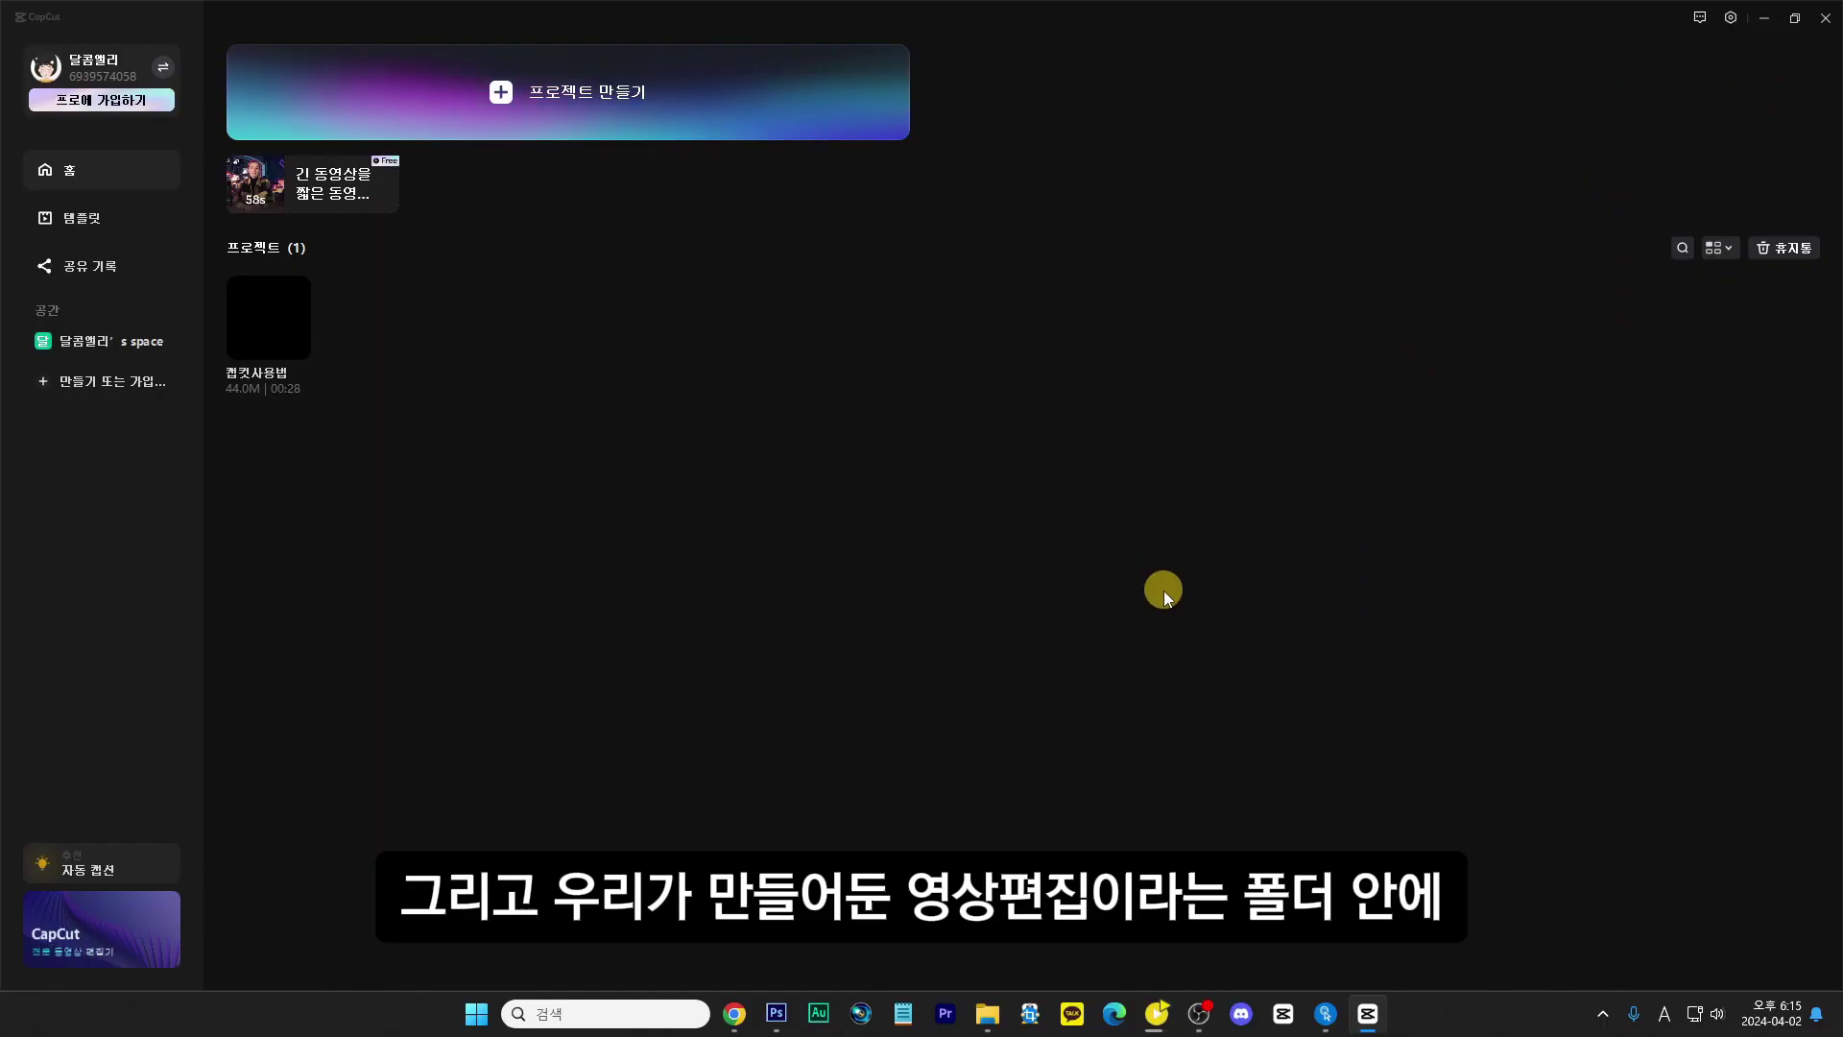
{"action": "left_click", "coordinate": [987, 1012]}
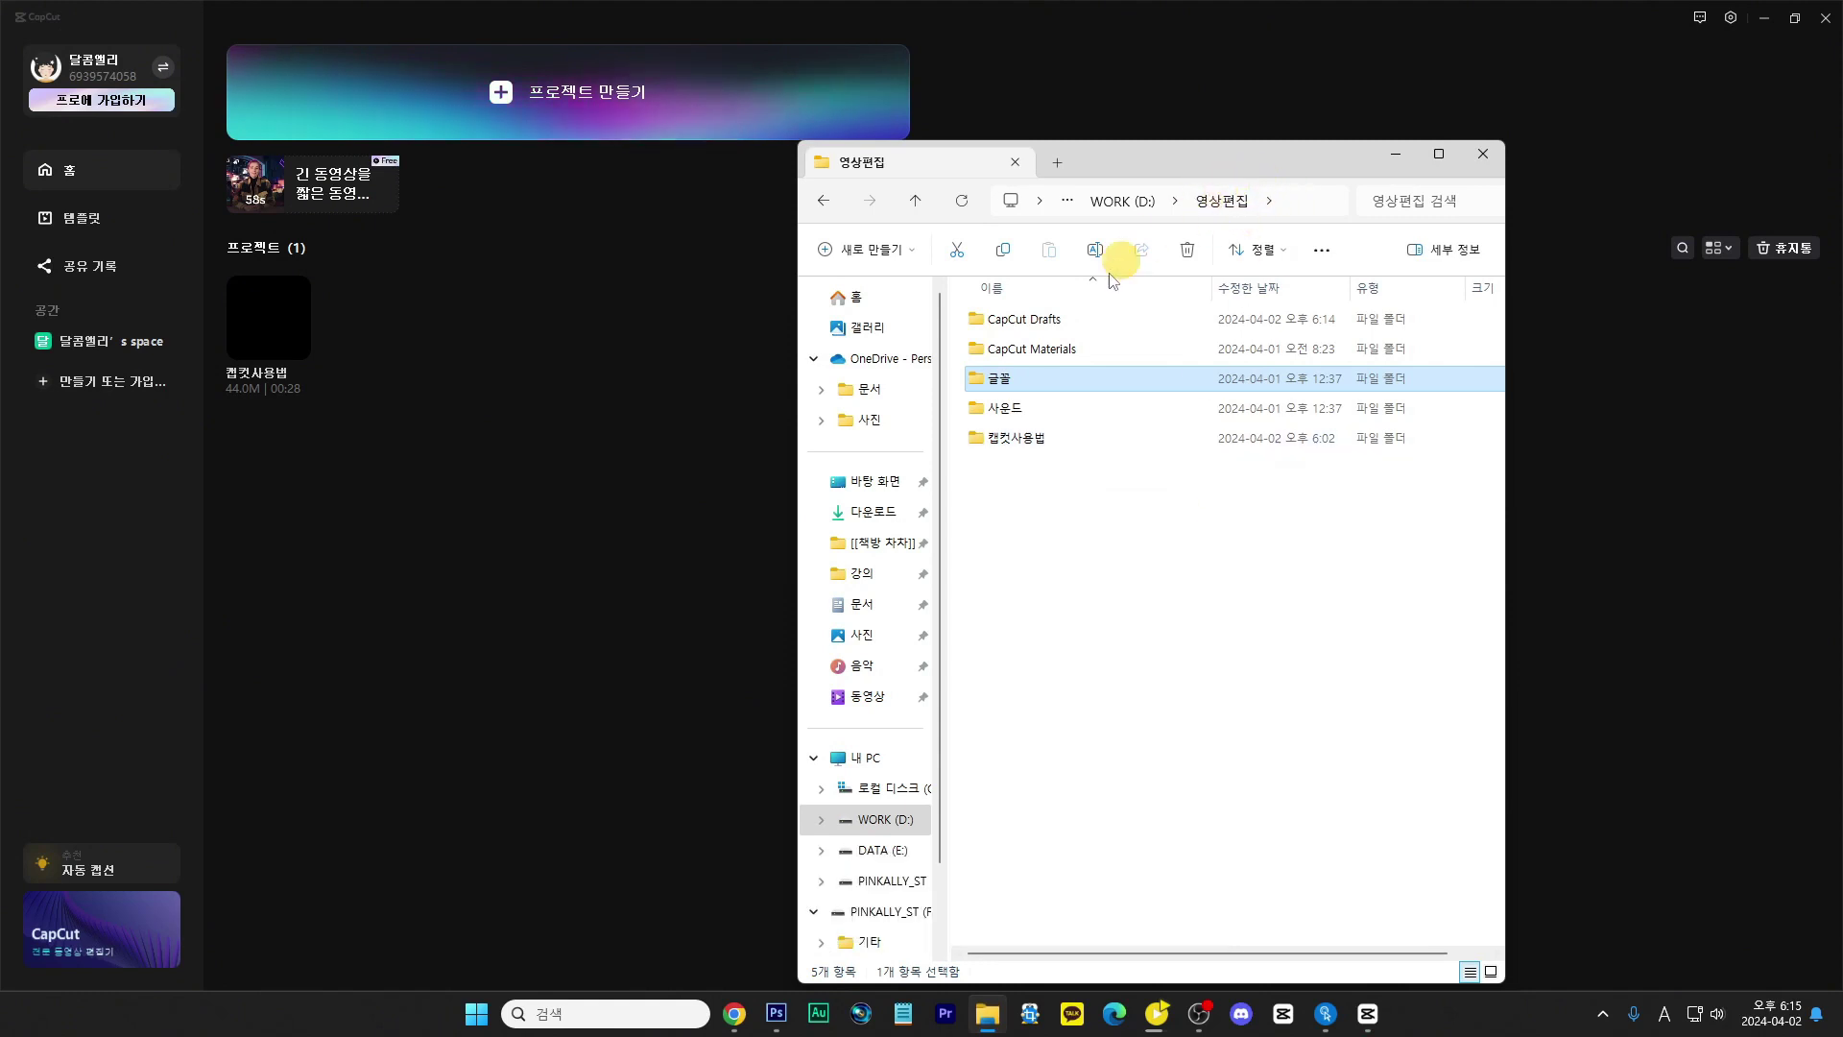
{"action": "double_click", "coordinate": [1005, 379]}
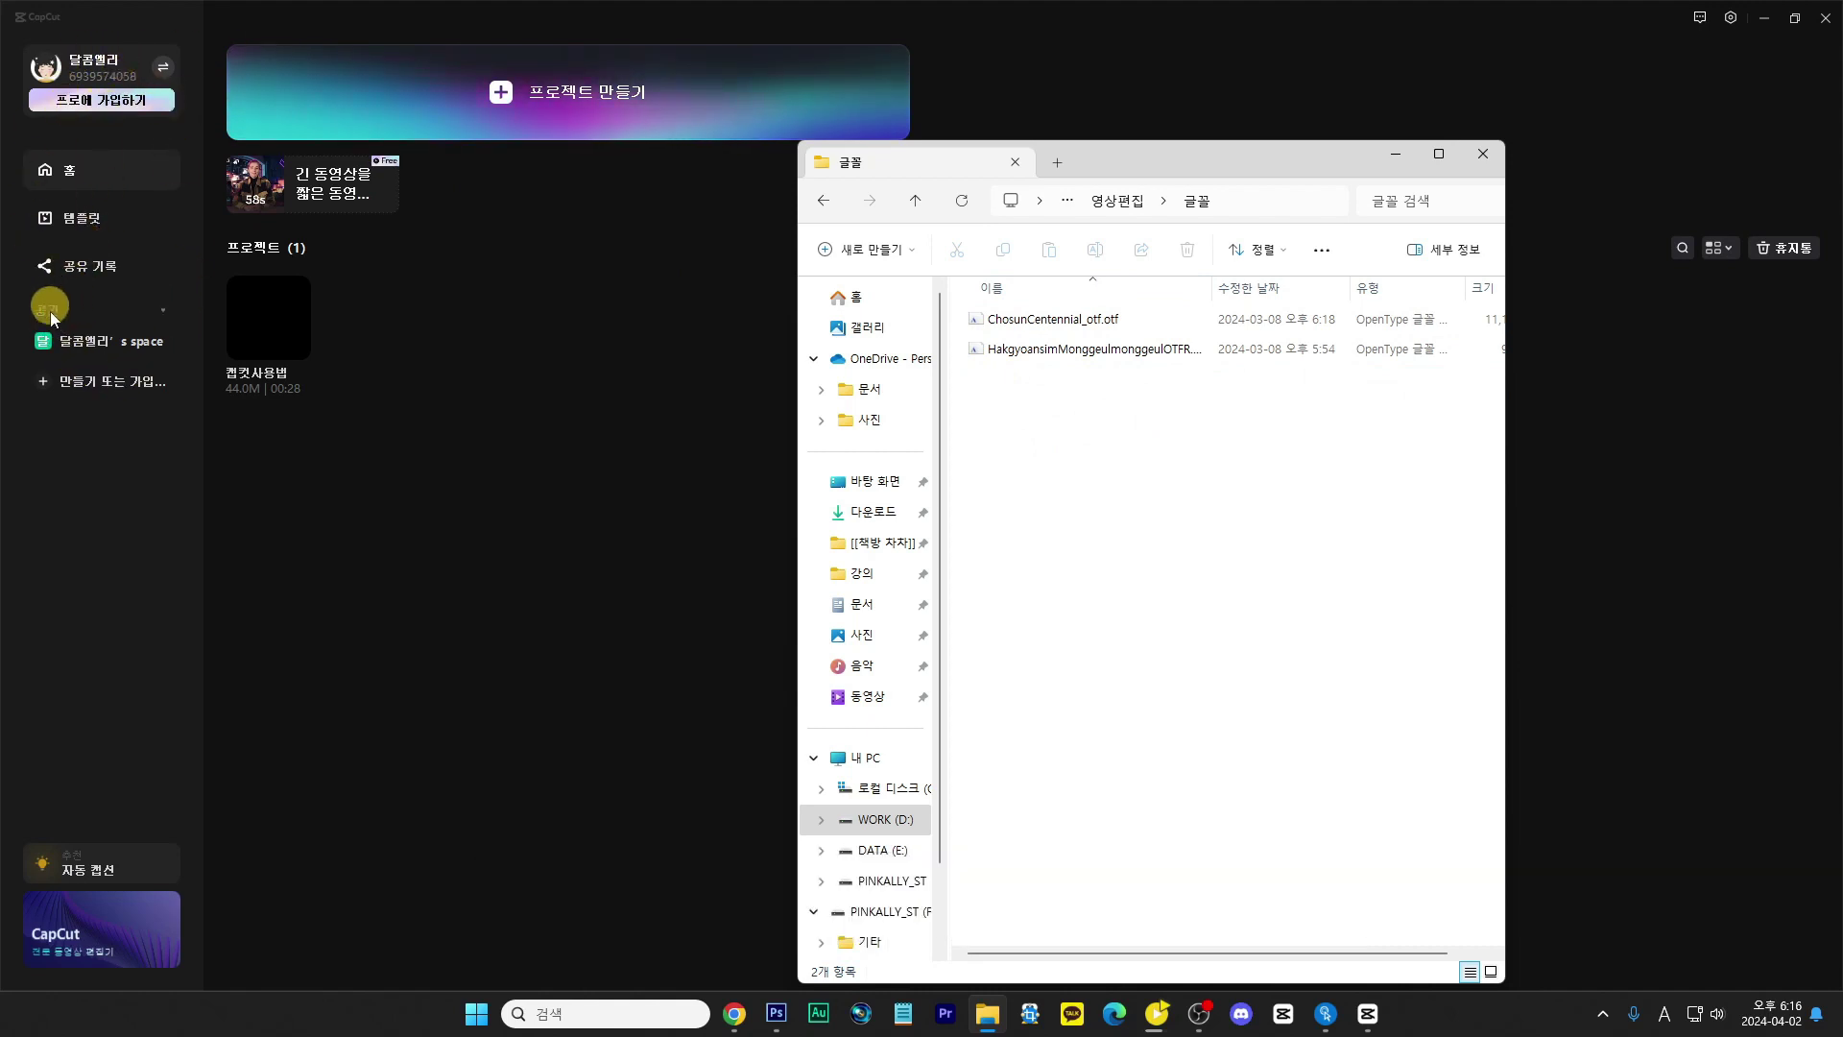
Step: Upload both font files, ChosunCentennial_otf.otf and HakgyoansimMonggeulmonggeulOTFR.otf, from the 글꼴 folder to the space's brand kit fonts
{"action": "left_click", "coordinate": [98, 342]}
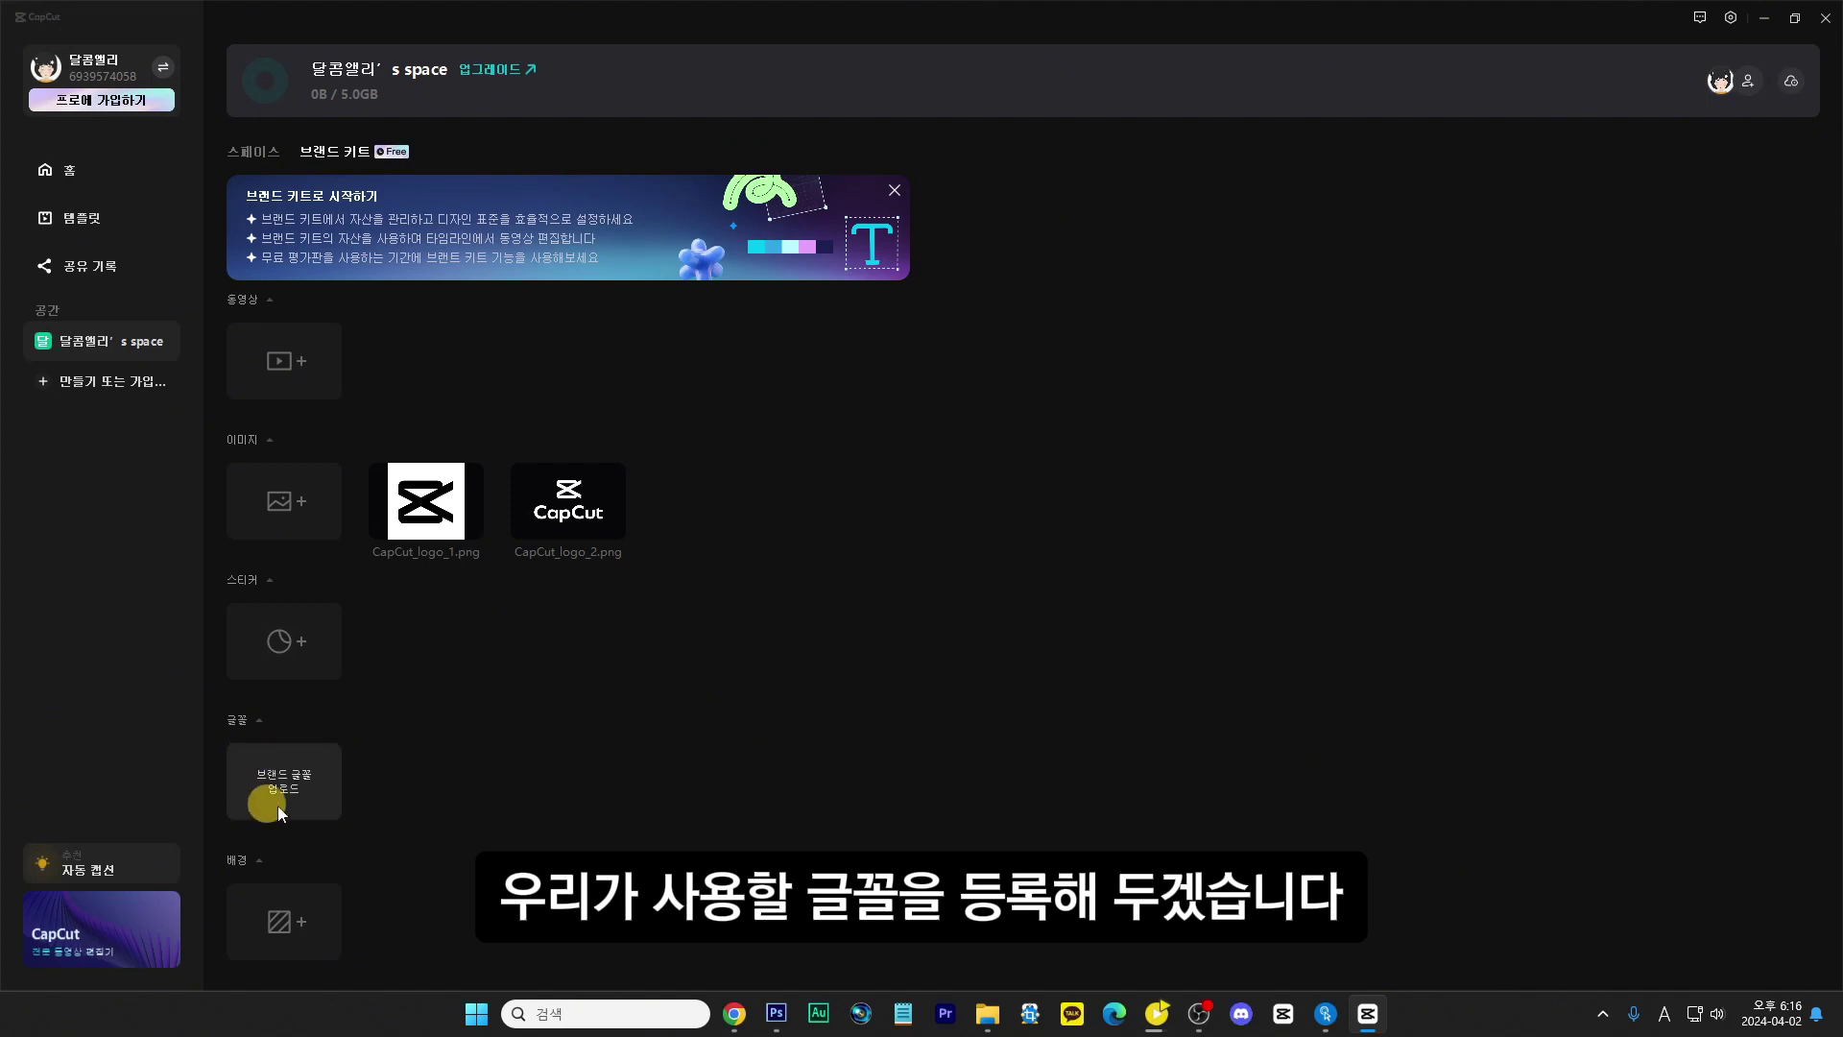
{"action": "left_click", "coordinate": [311, 806]}
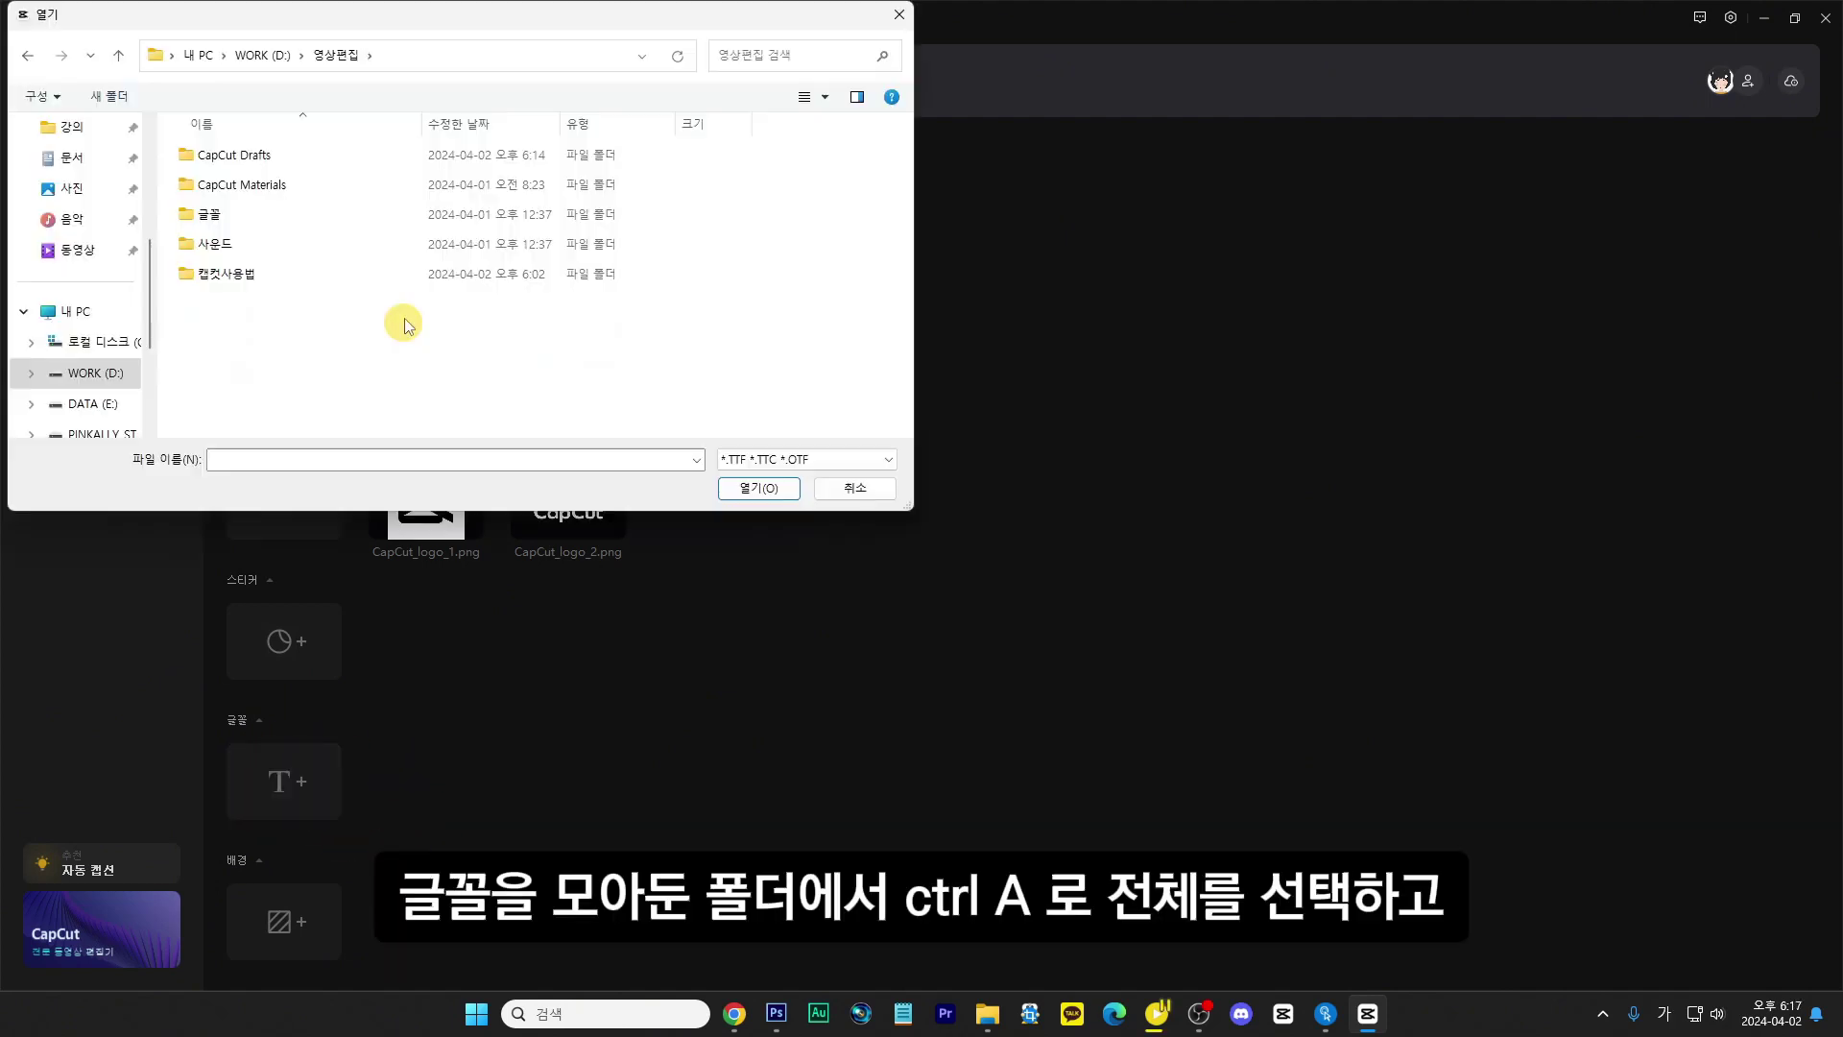
{"action": "double_click", "coordinate": [272, 214]}
{"action": "left_click", "coordinate": [281, 184]}
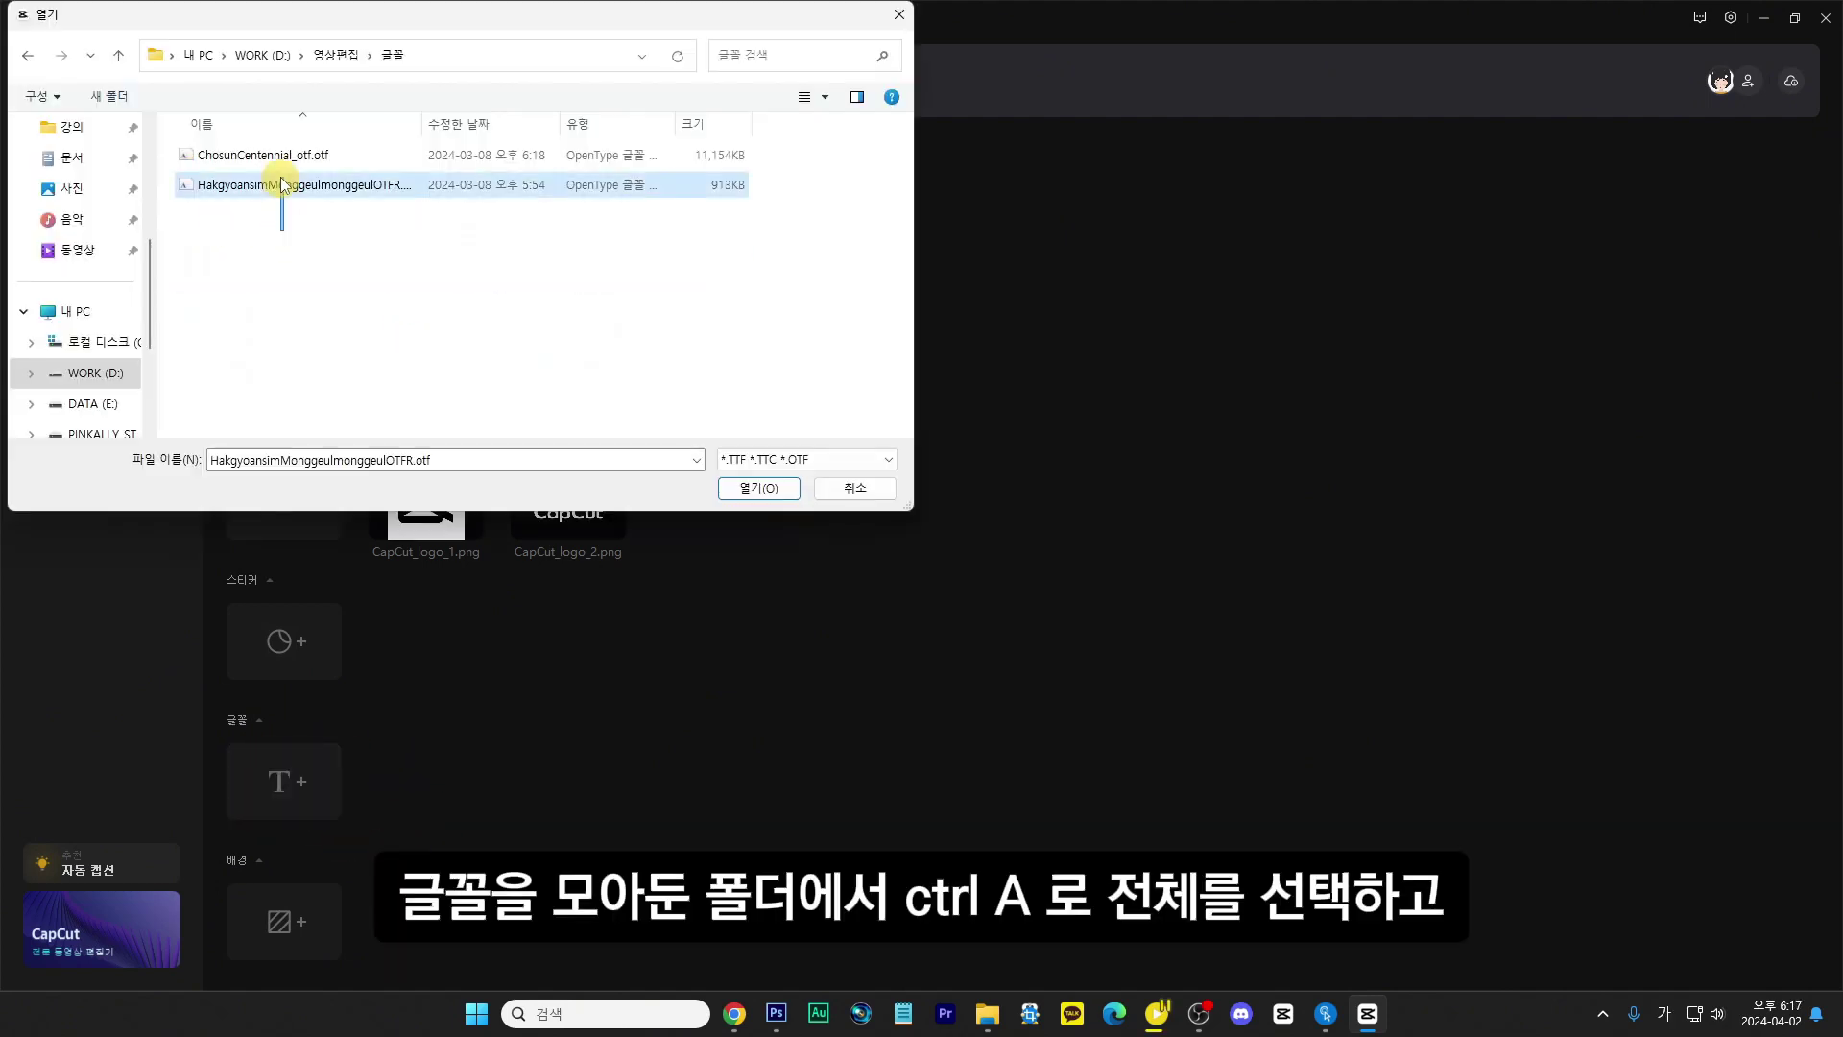
{"action": "key", "text": "ctrl+a"}
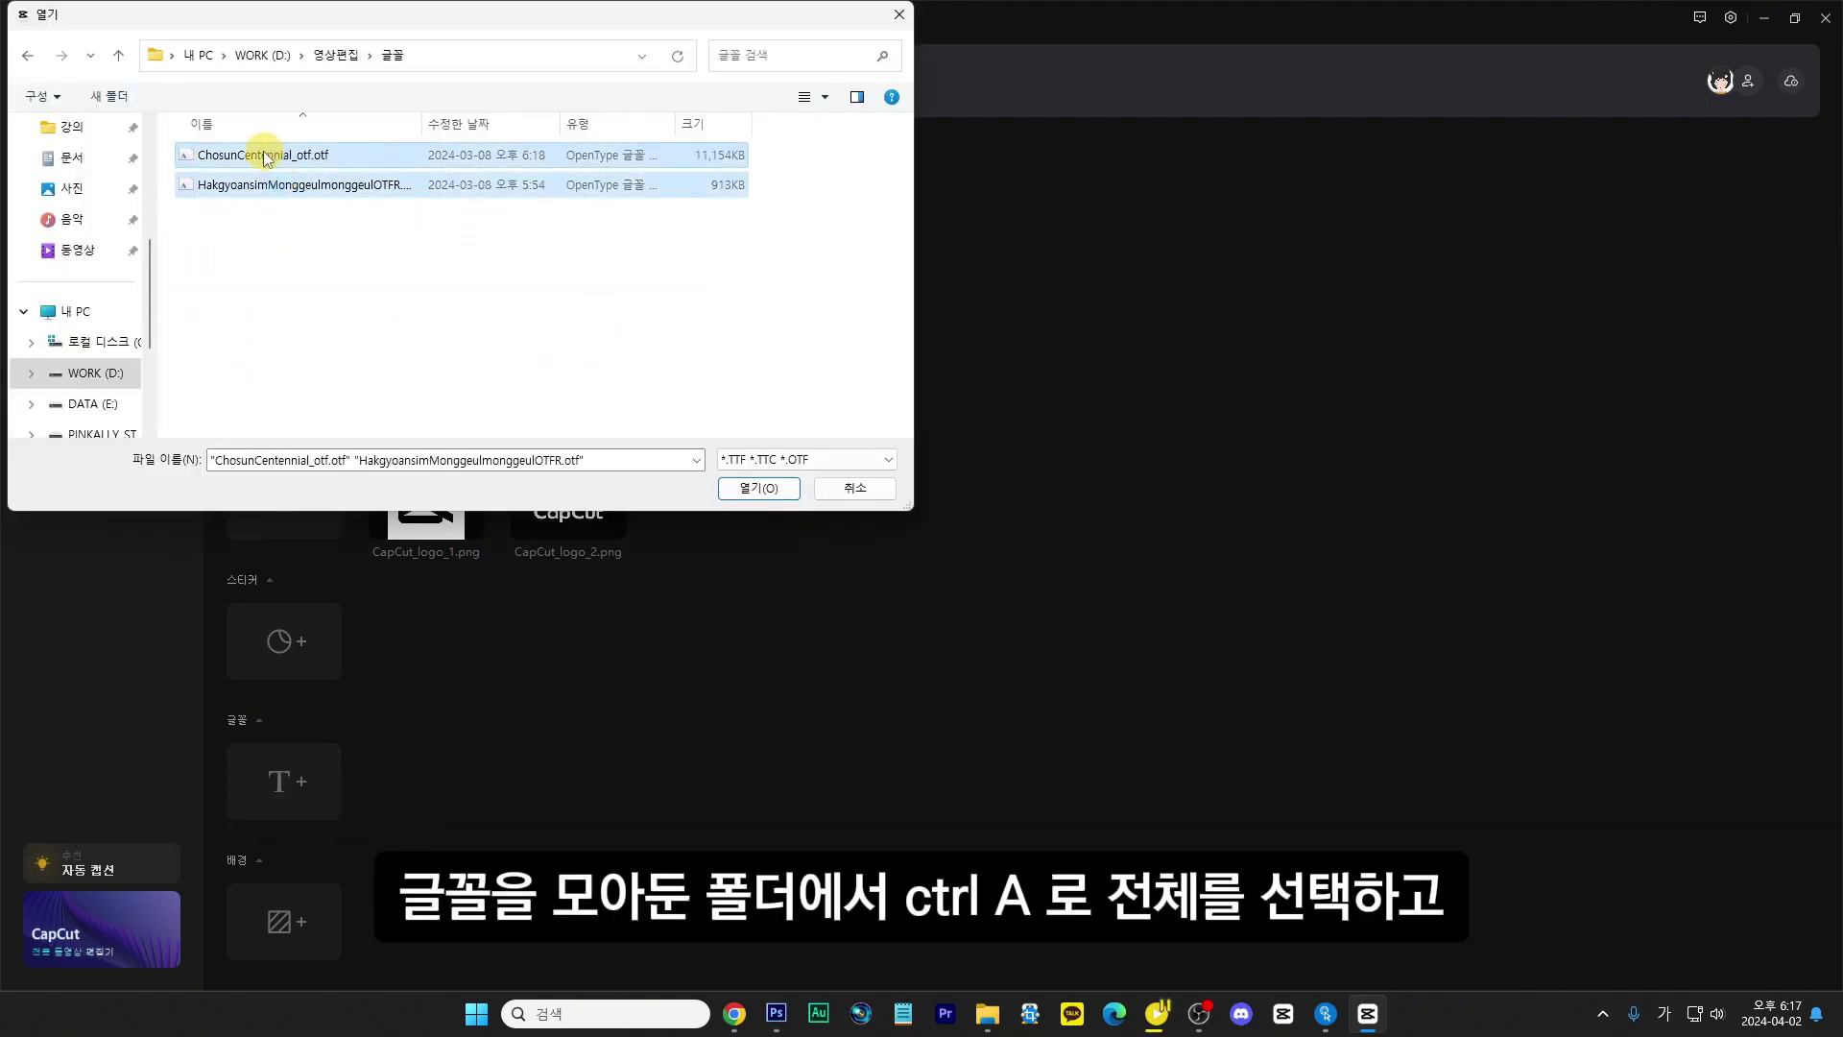
{"action": "left_click", "coordinate": [759, 488]}
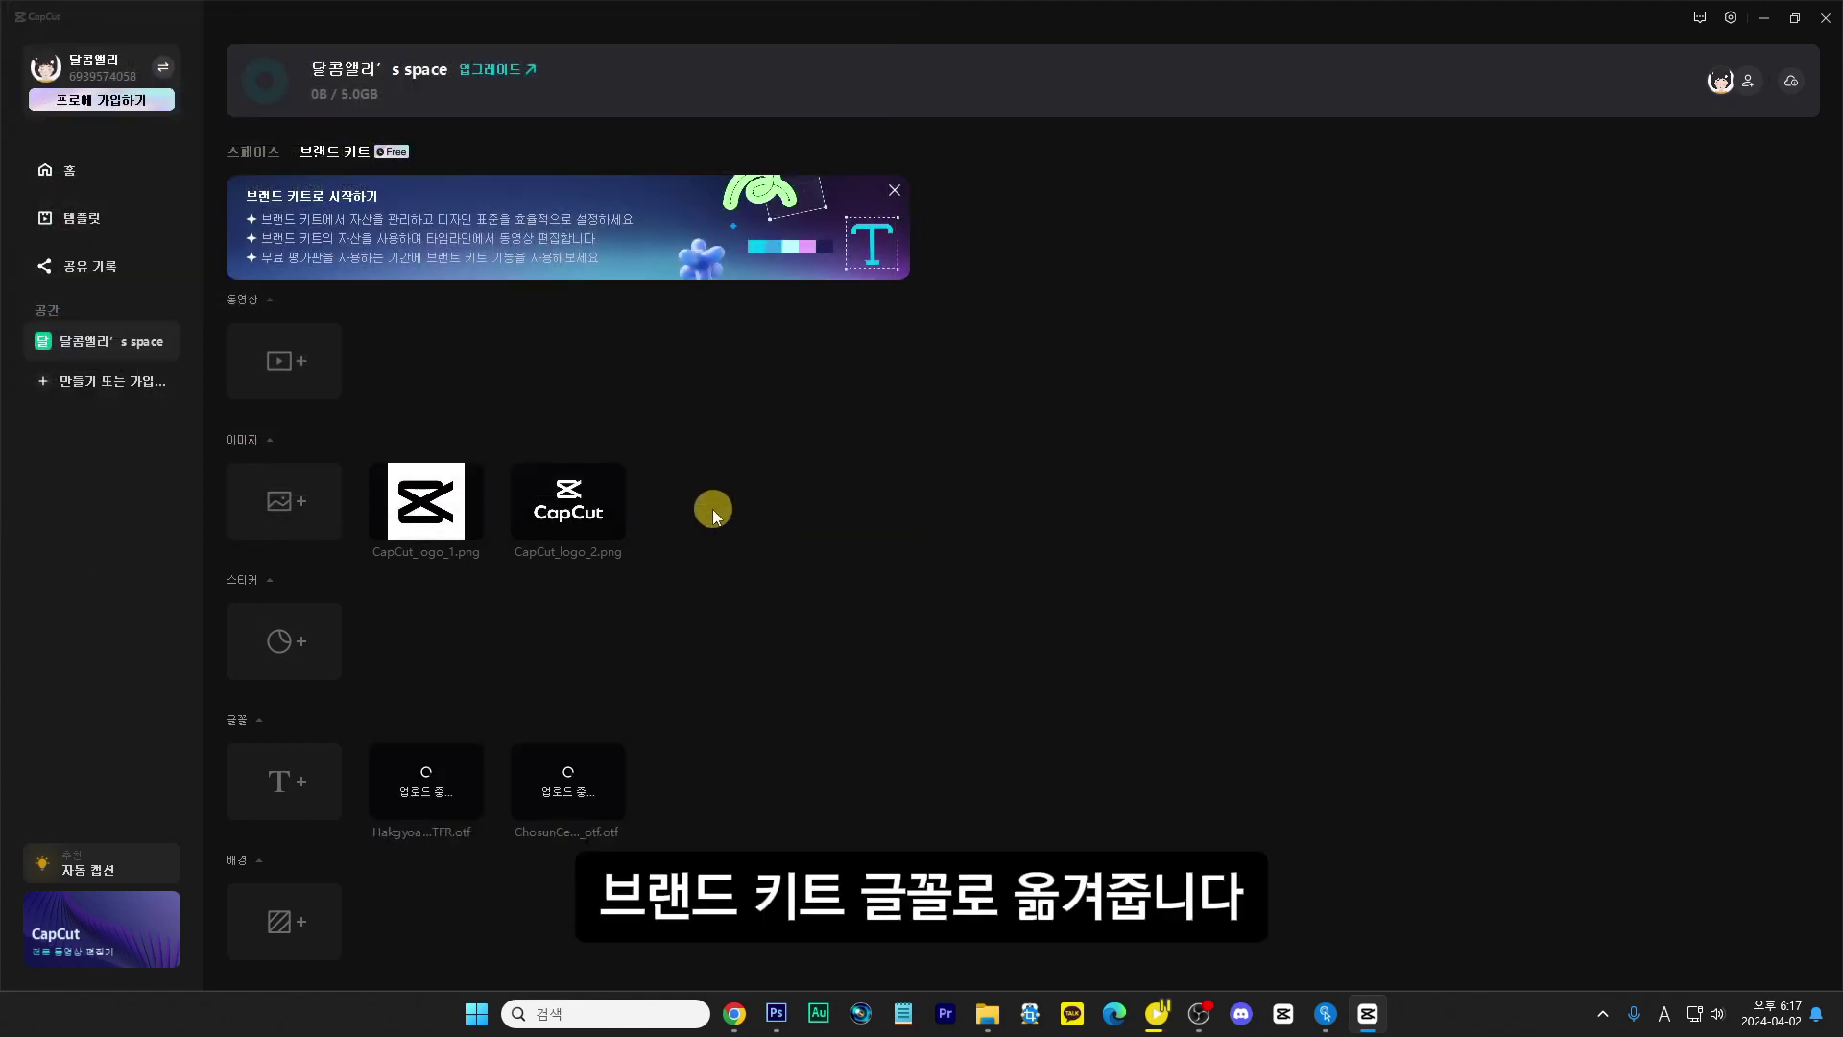
Step: Reopen the 캡컷사용법 project and set the font of all captions to the uploaded HakgyoansimMonggeulmonggeul brand font
{"action": "left_click", "coordinate": [74, 171]}
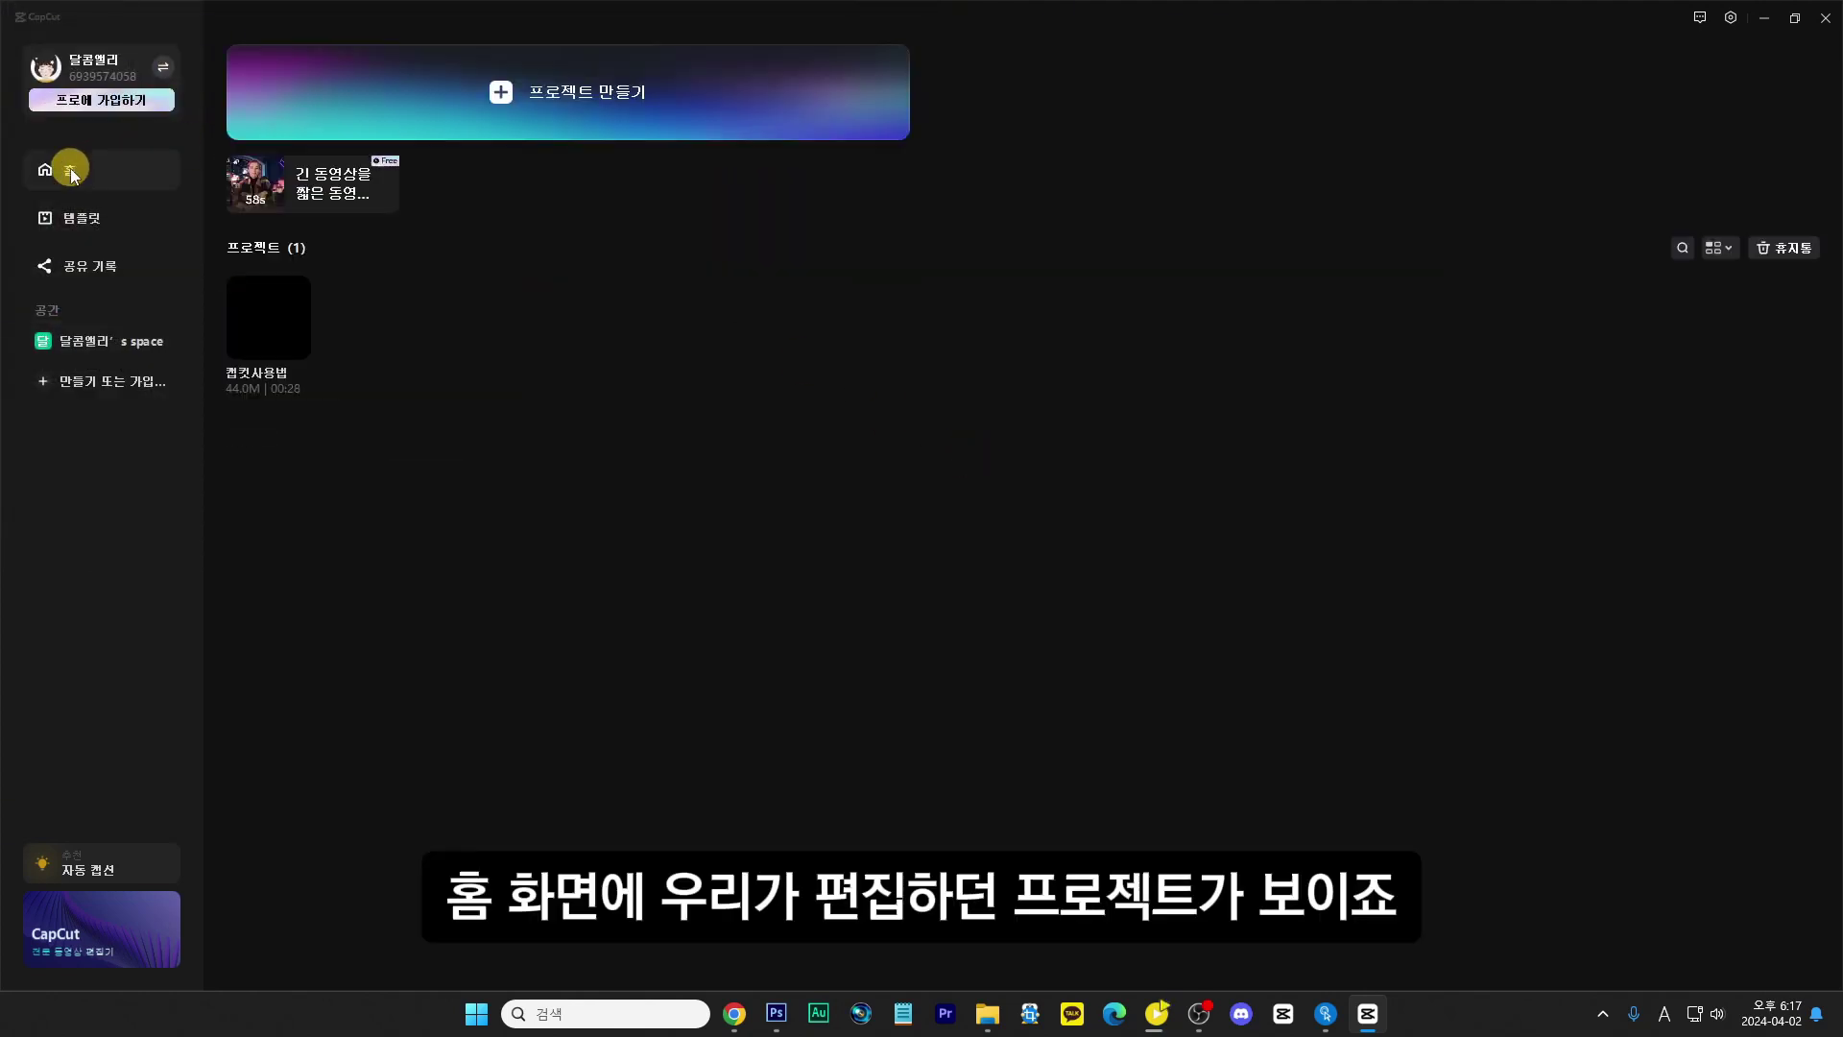
{"action": "left_click", "coordinate": [269, 323]}
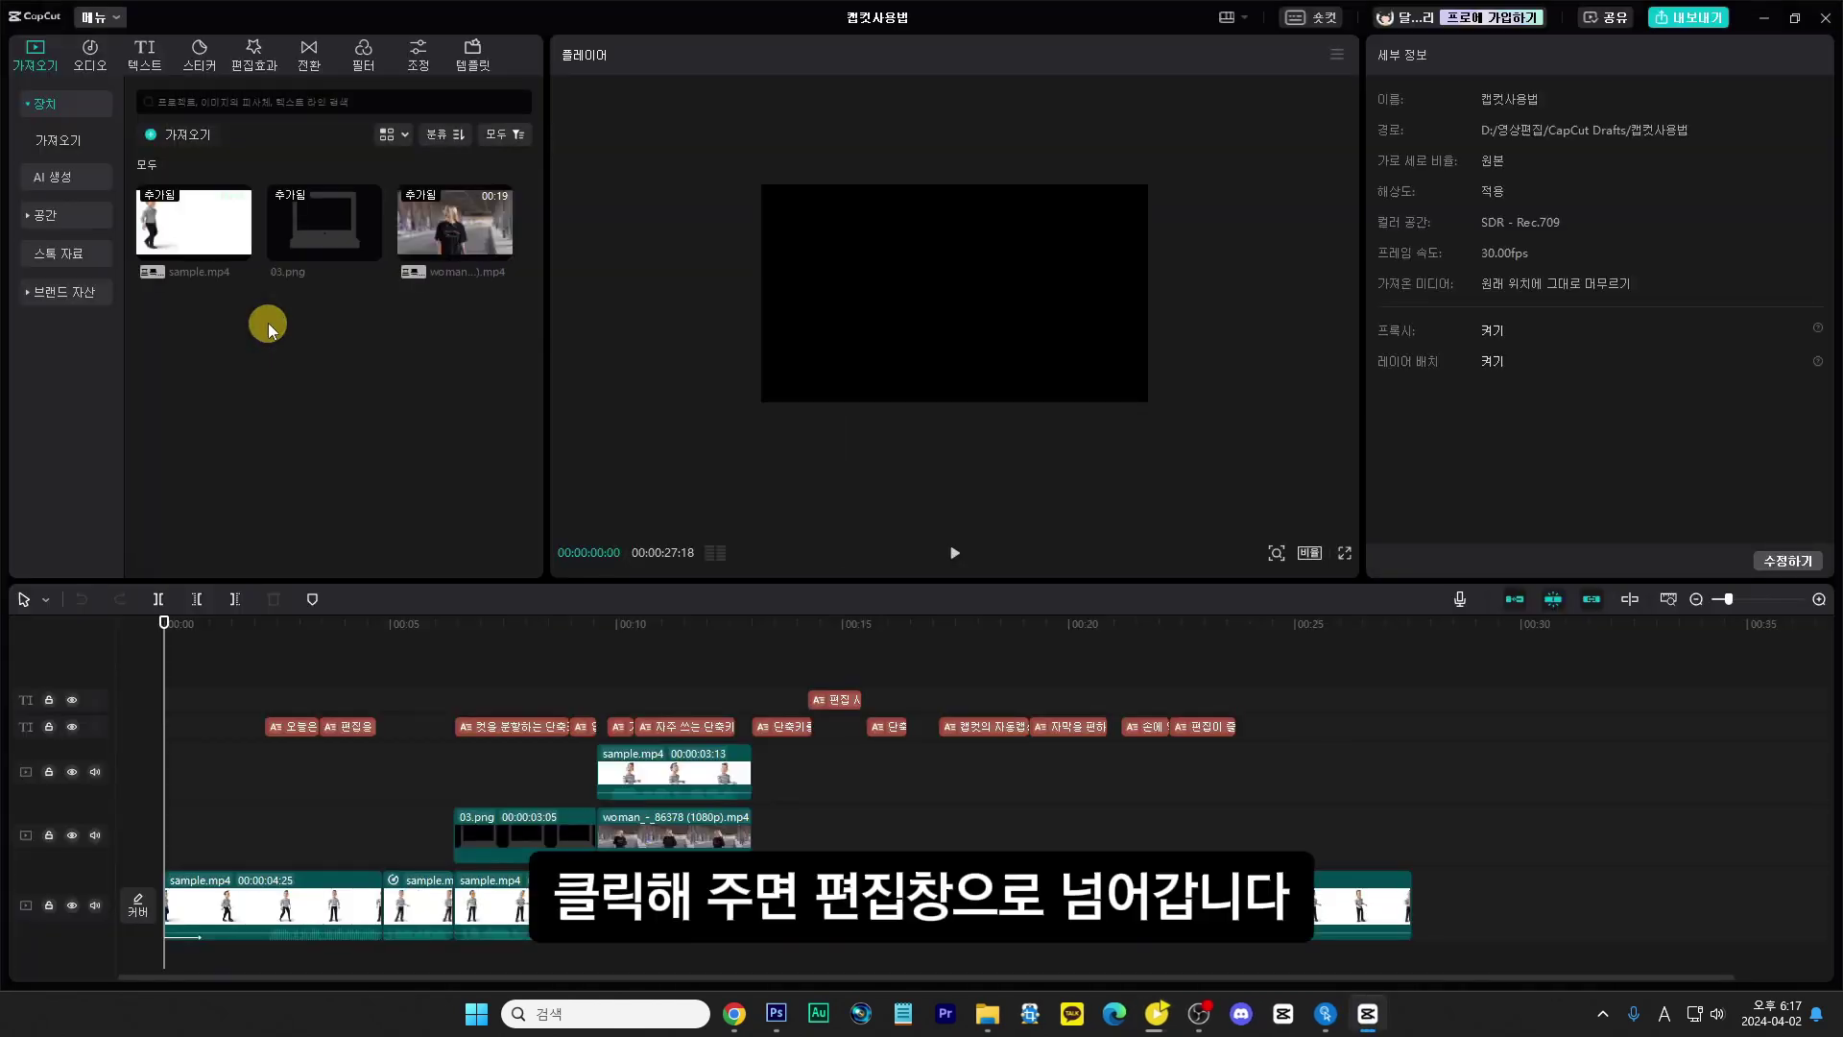
{"action": "left_click", "coordinate": [286, 726]}
{"action": "left_click", "coordinate": [295, 708]}
{"action": "left_click", "coordinate": [301, 725]}
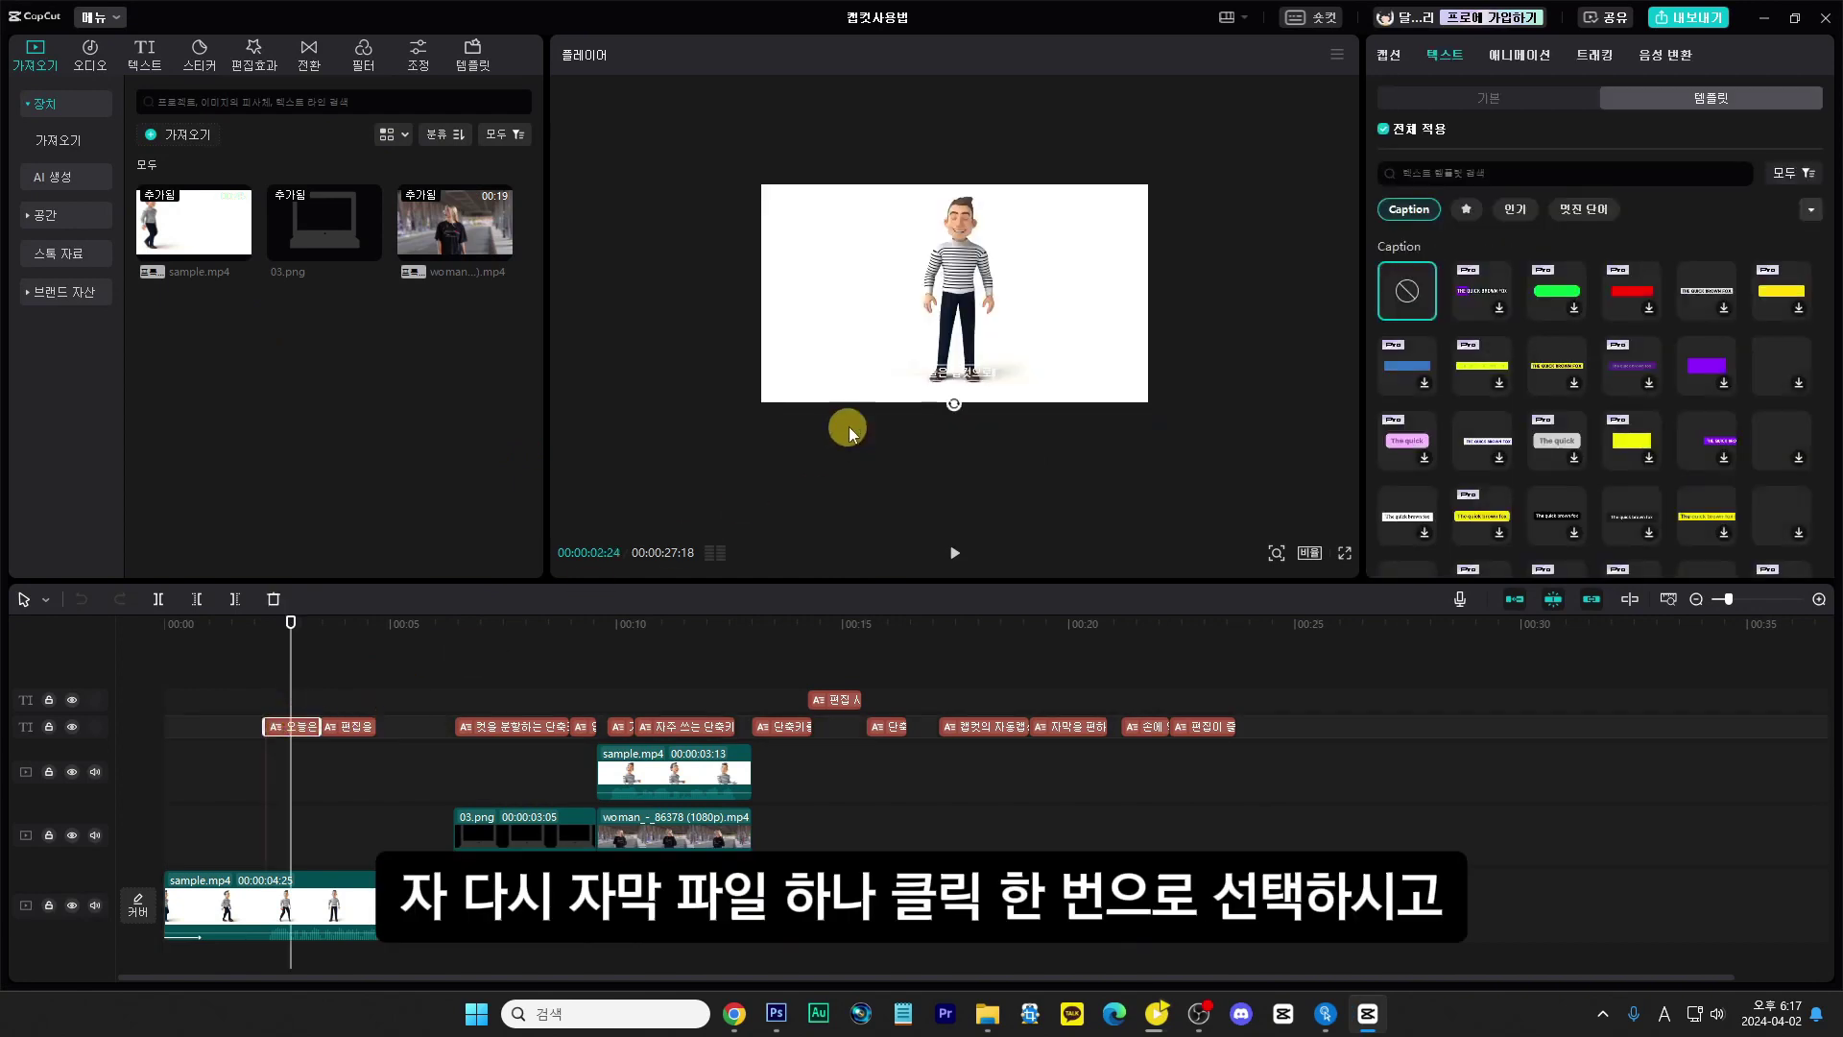
{"action": "left_click", "coordinate": [1534, 98]}
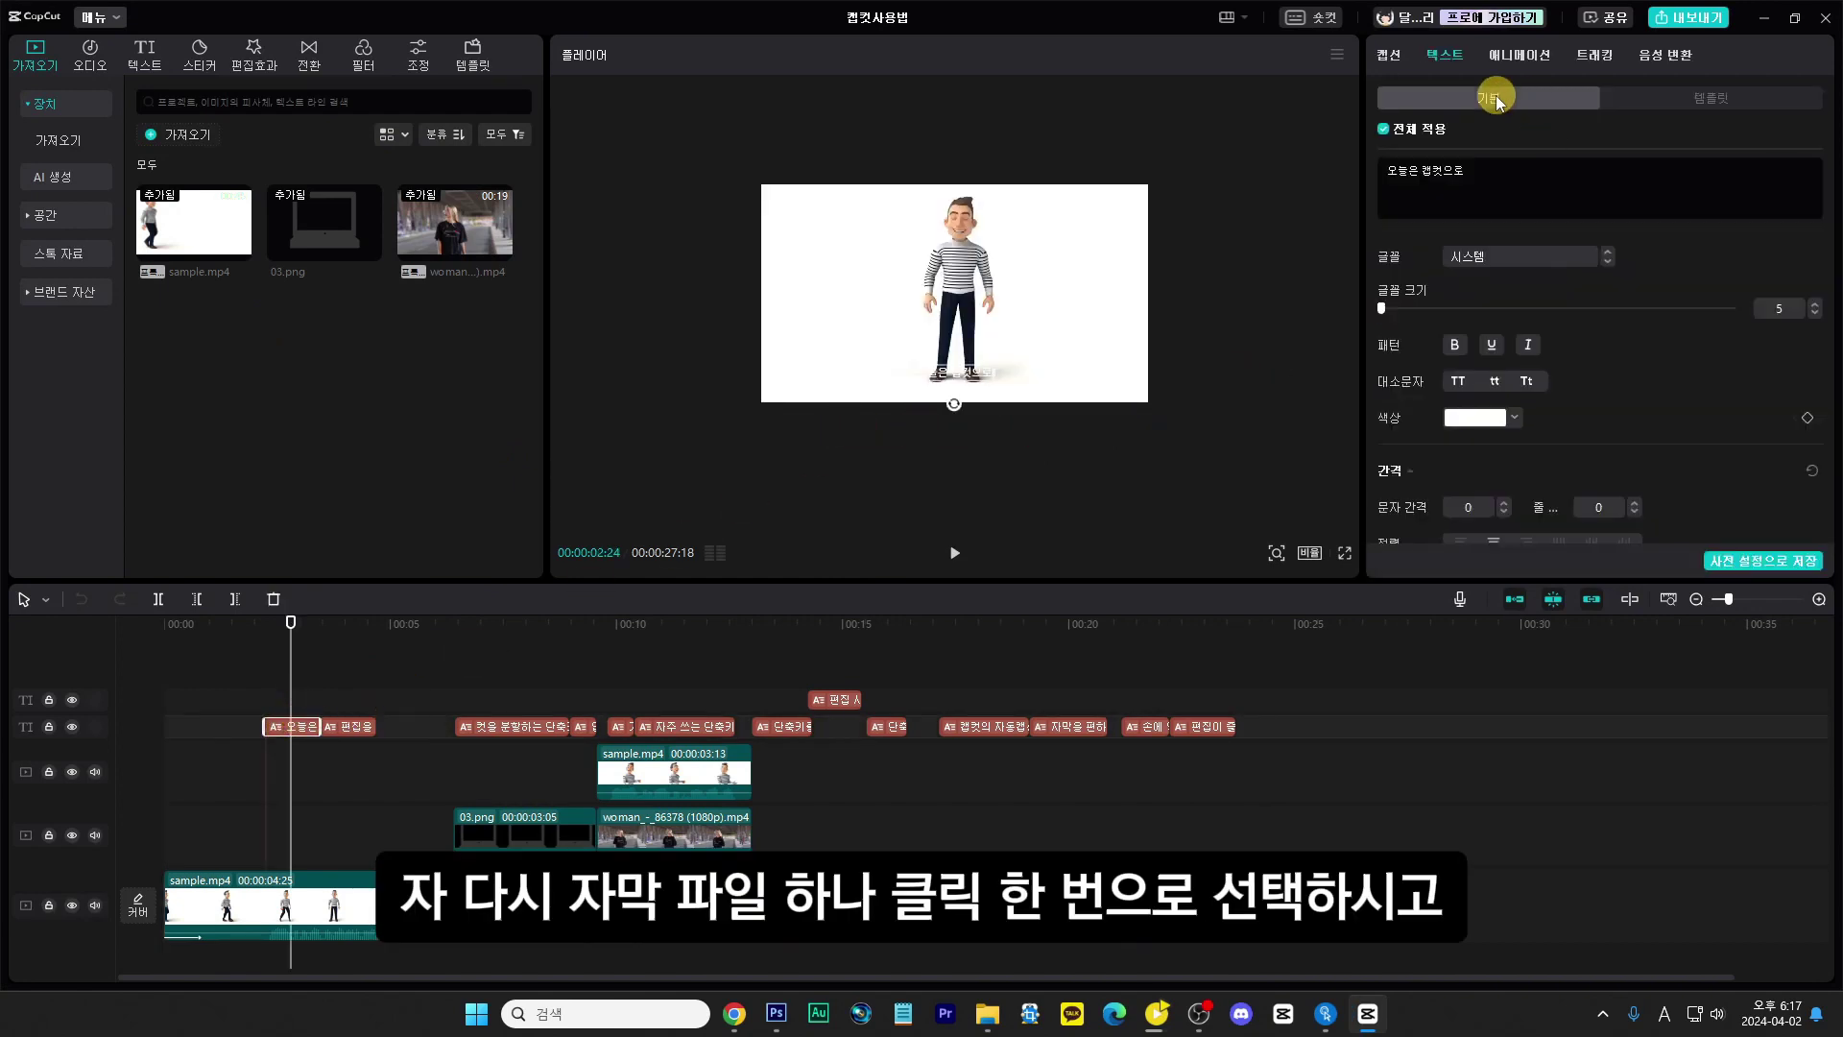
{"action": "left_click", "coordinate": [1496, 258]}
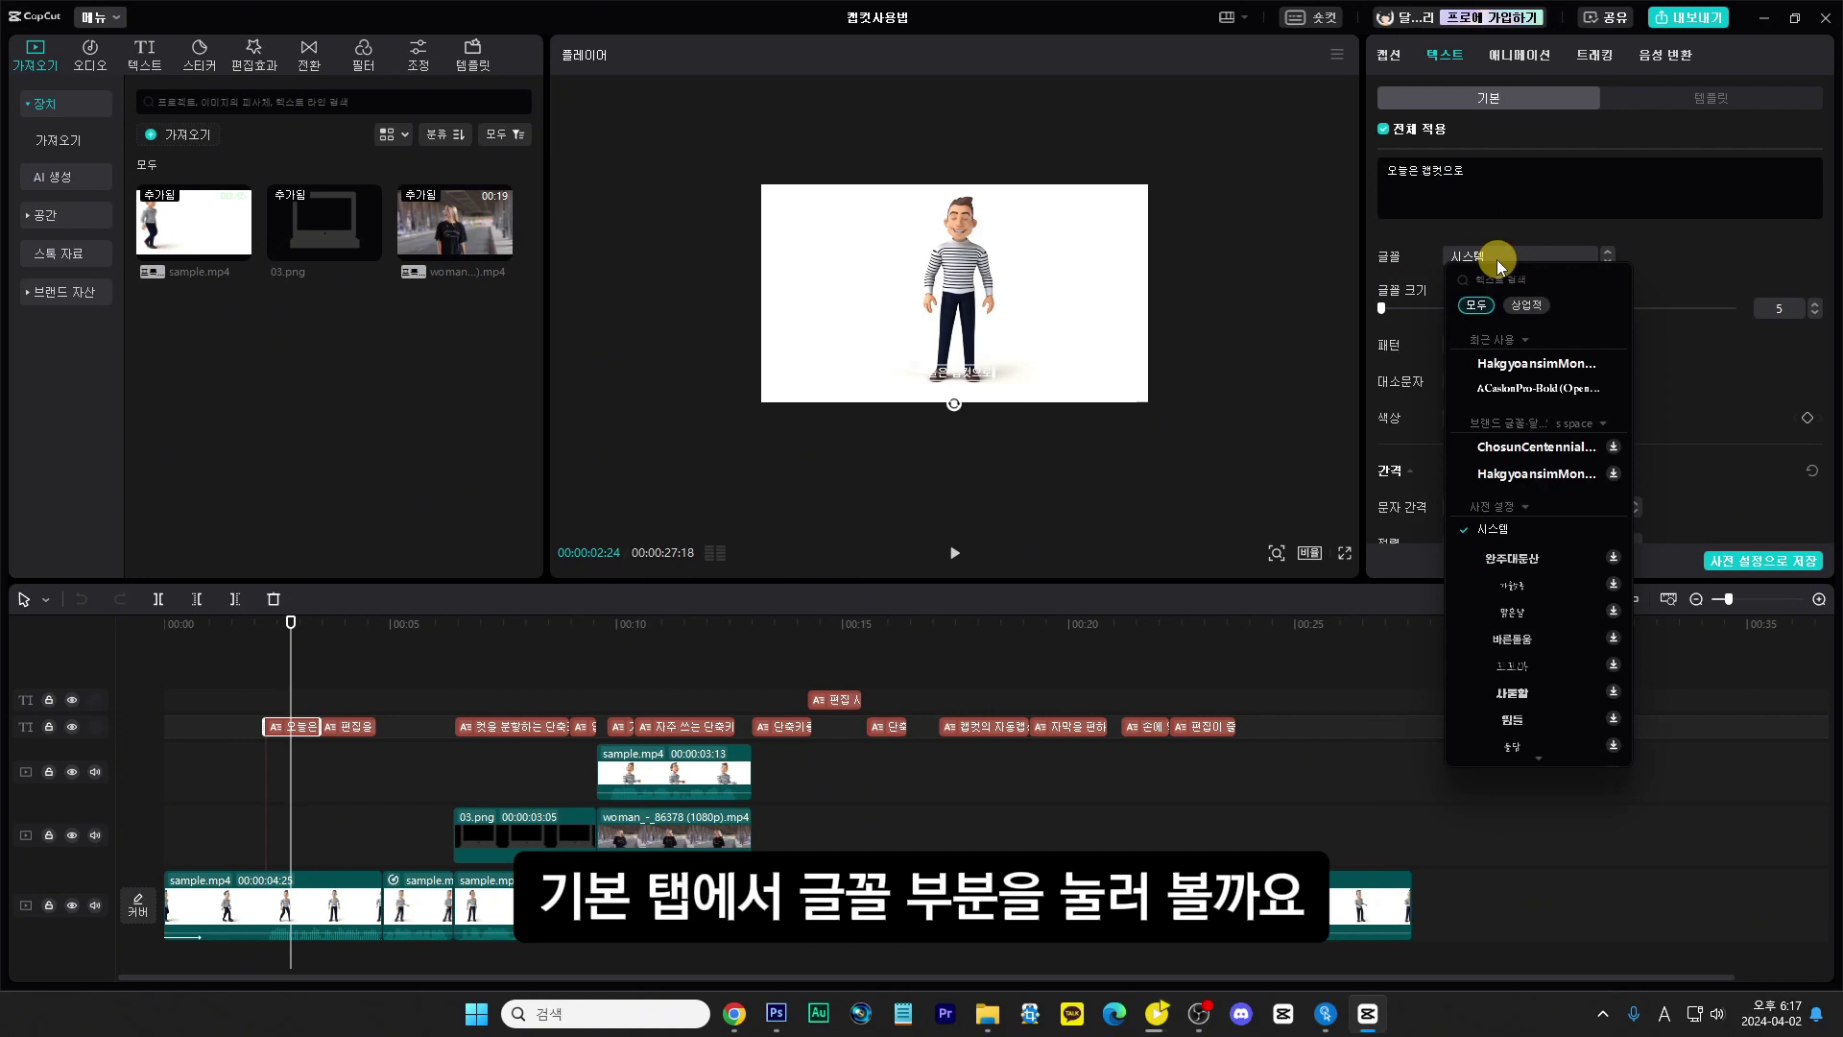
{"action": "left_click", "coordinate": [1530, 477]}
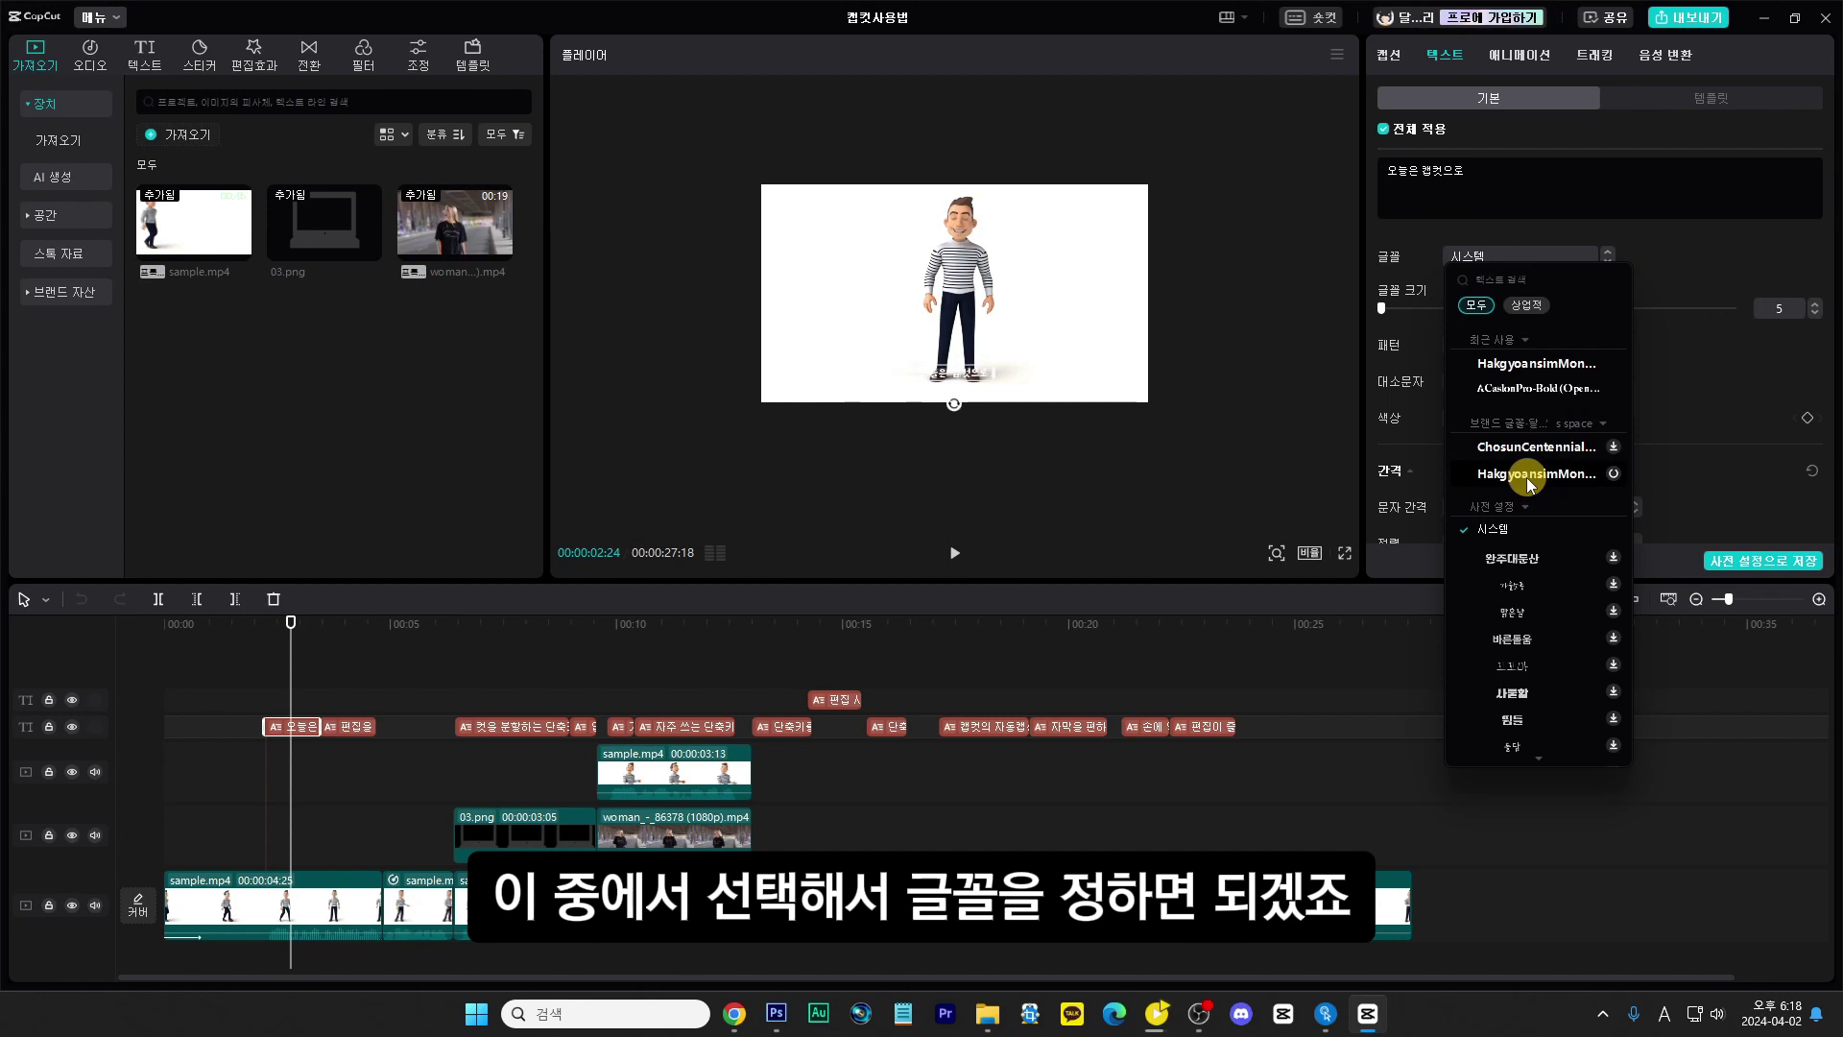
{"action": "left_click", "coordinate": [1724, 261]}
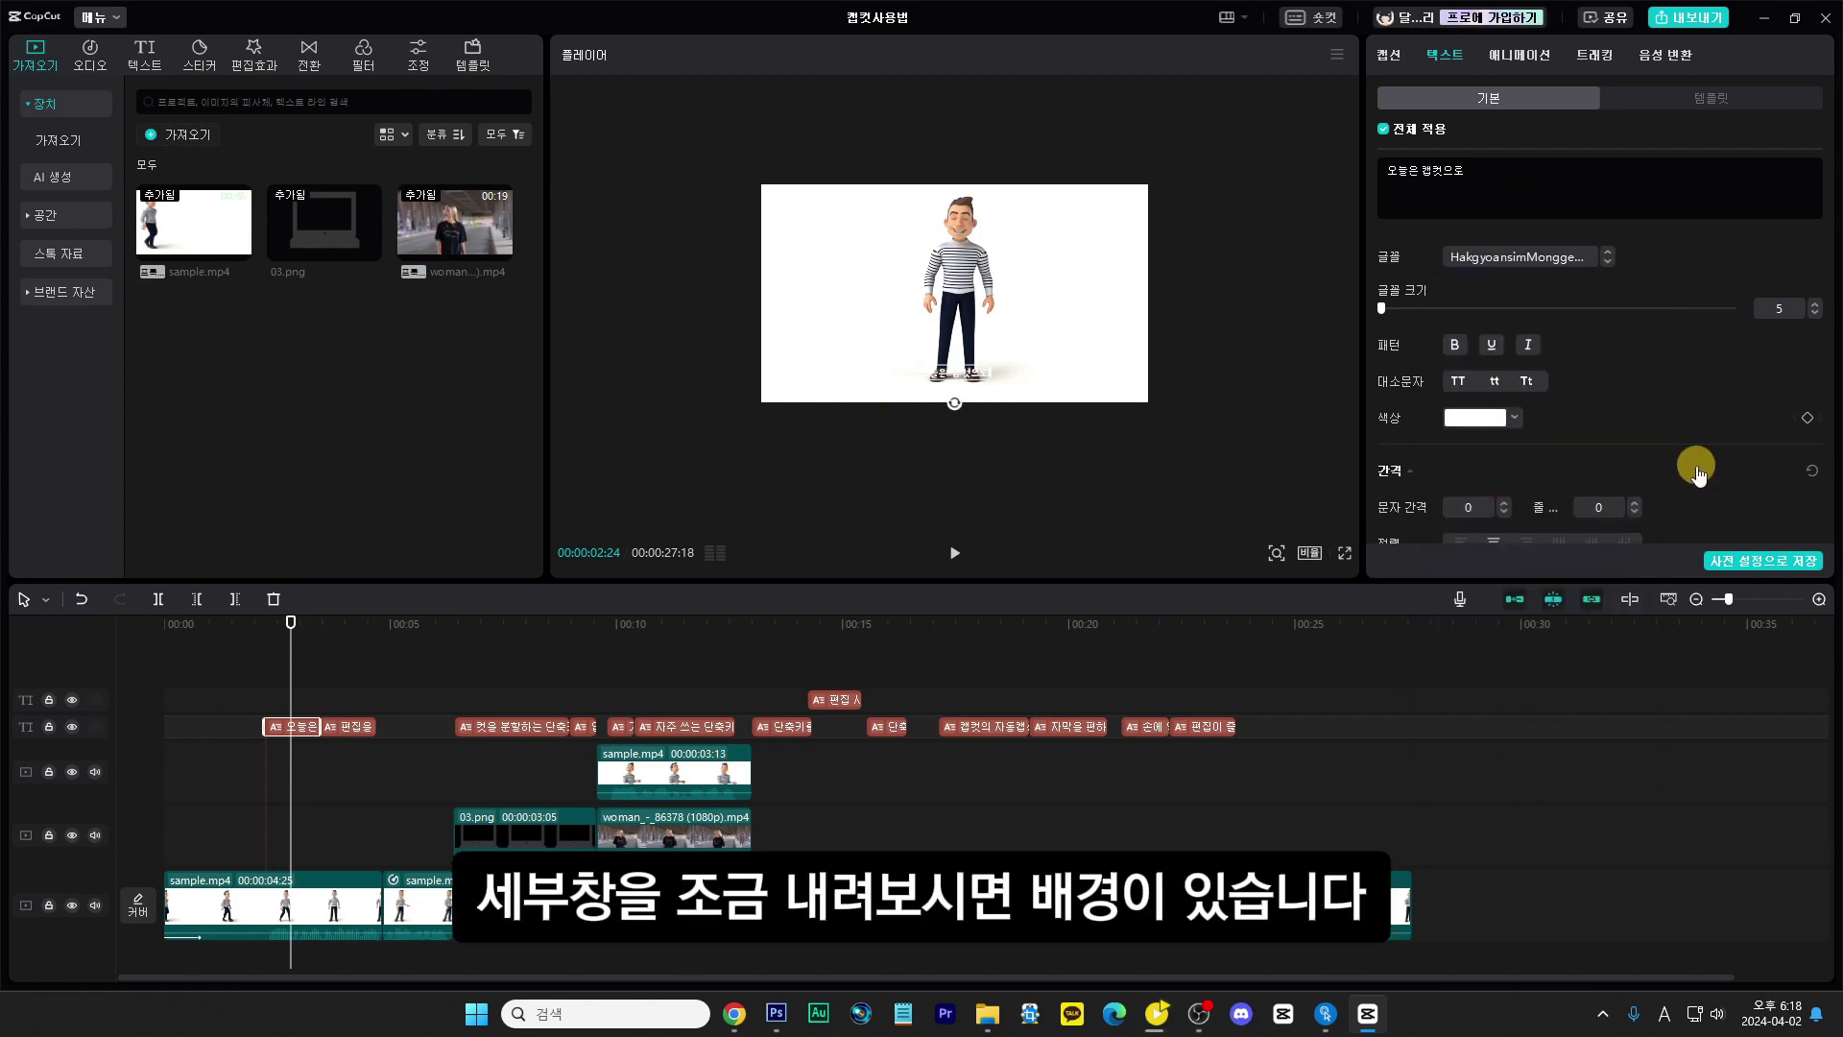
Step: Give the captions a black background with 11% rounded corners, 29% height and 42% width
{"action": "scroll", "coordinate": [1690, 469], "scroll_direction": "down", "scroll_amount": 3}
{"action": "scroll", "coordinate": [1559, 382], "scroll_direction": "down", "scroll_amount": 8}
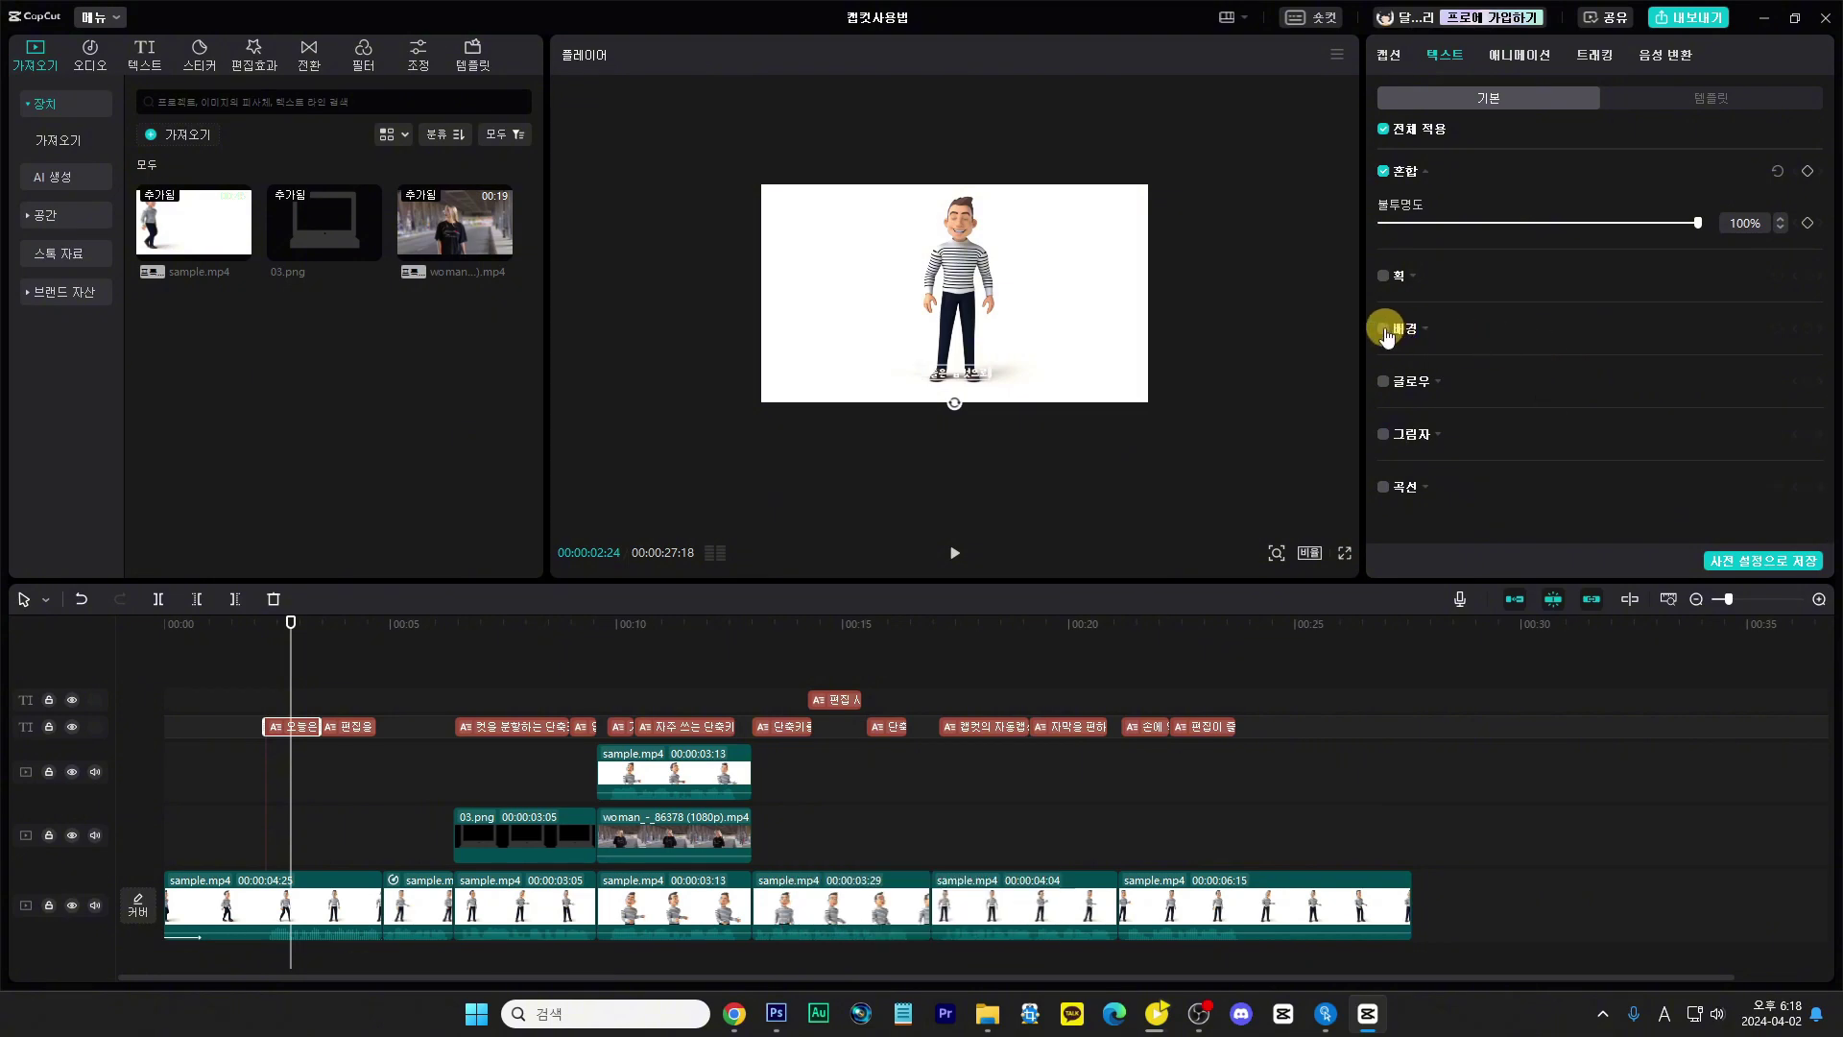
{"action": "left_click", "coordinate": [1384, 328]}
{"action": "scroll", "coordinate": [1555, 457], "scroll_direction": "down", "scroll_amount": 2}
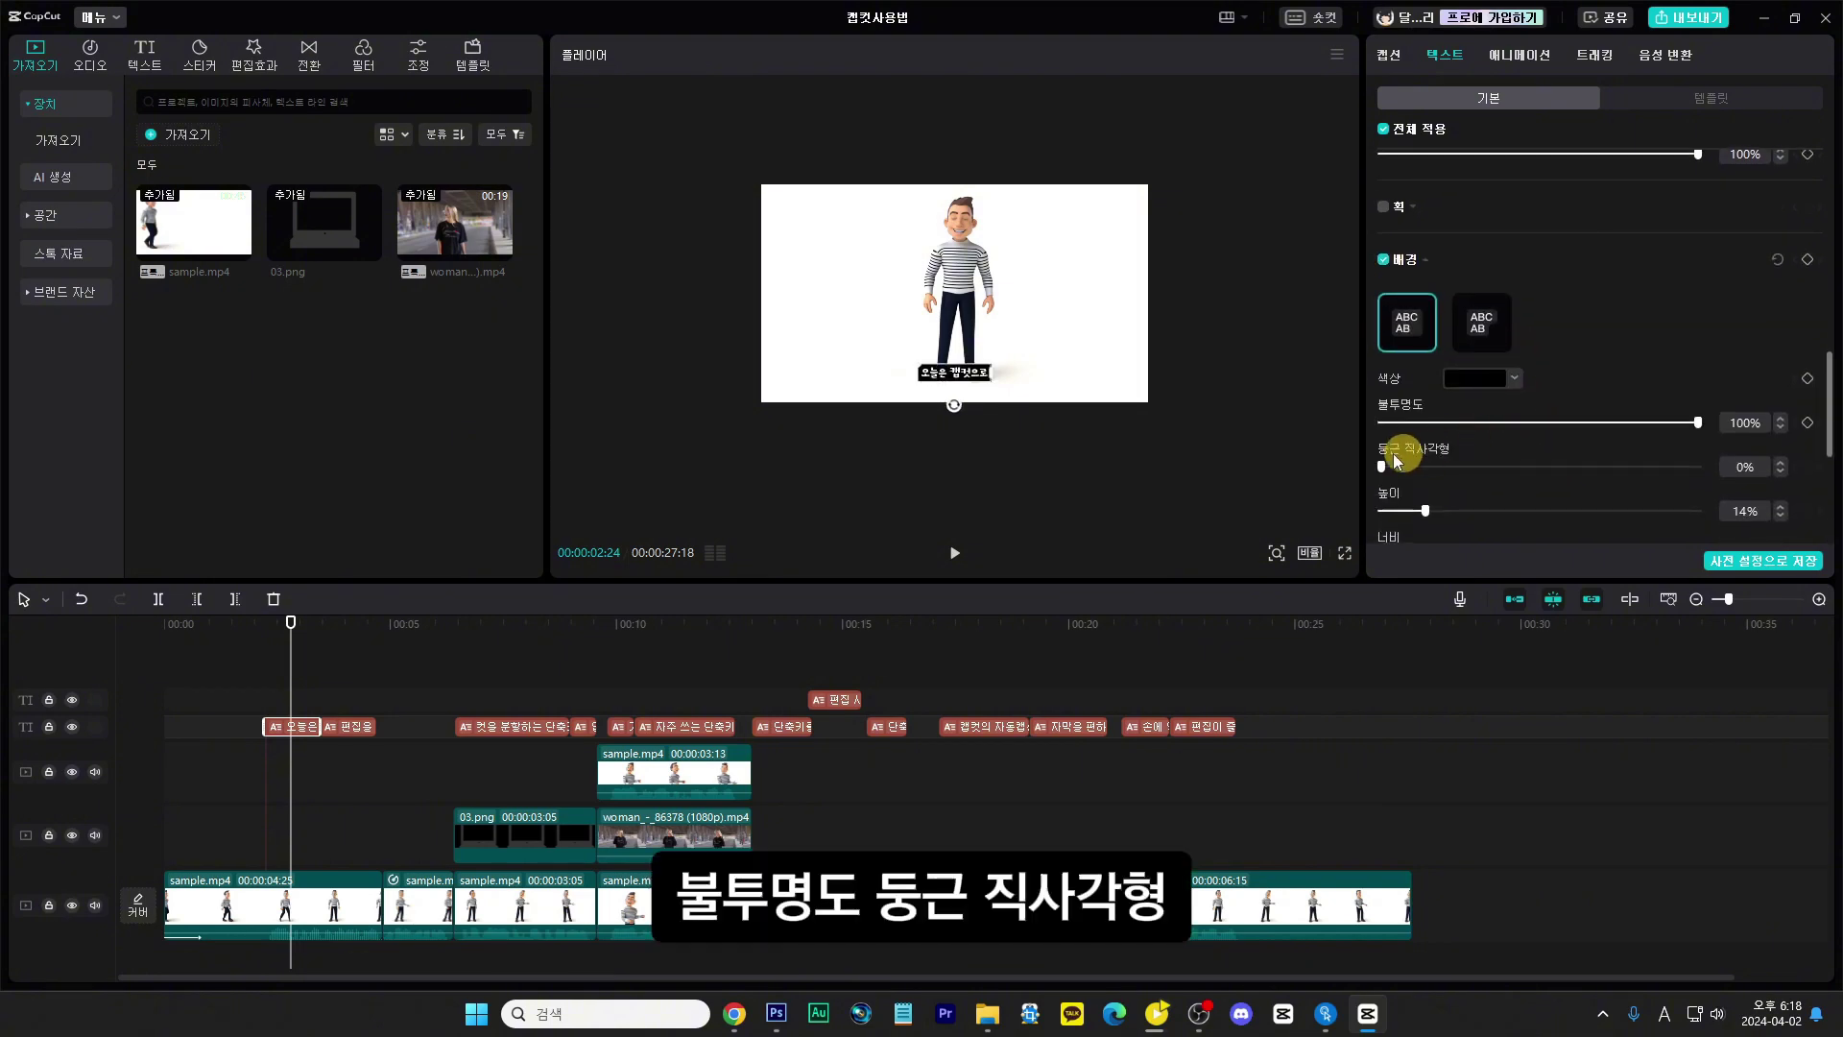
{"action": "left_click_drag", "start_coordinate": [1381, 466], "coordinate": [1417, 468]}
{"action": "scroll", "coordinate": [1417, 470], "scroll_direction": "down", "scroll_amount": 6}
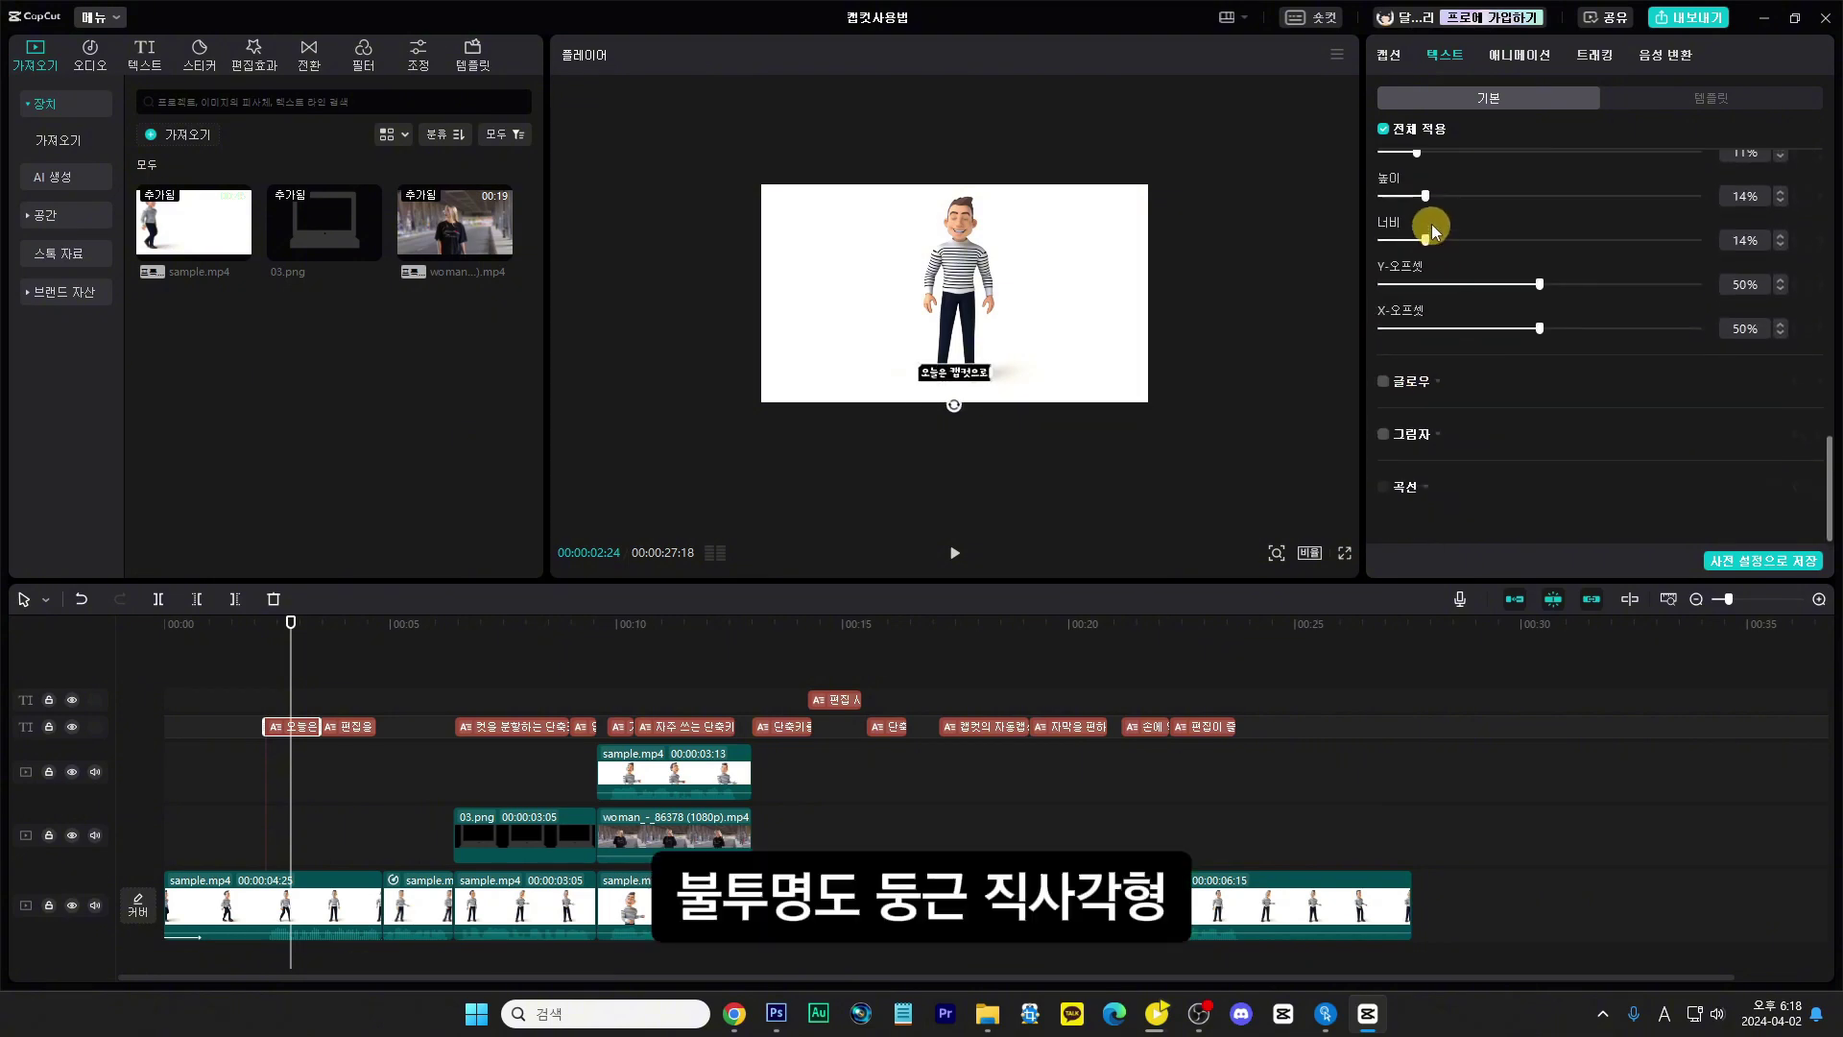
{"action": "left_click_drag", "start_coordinate": [1425, 196], "coordinate": [1518, 251]}
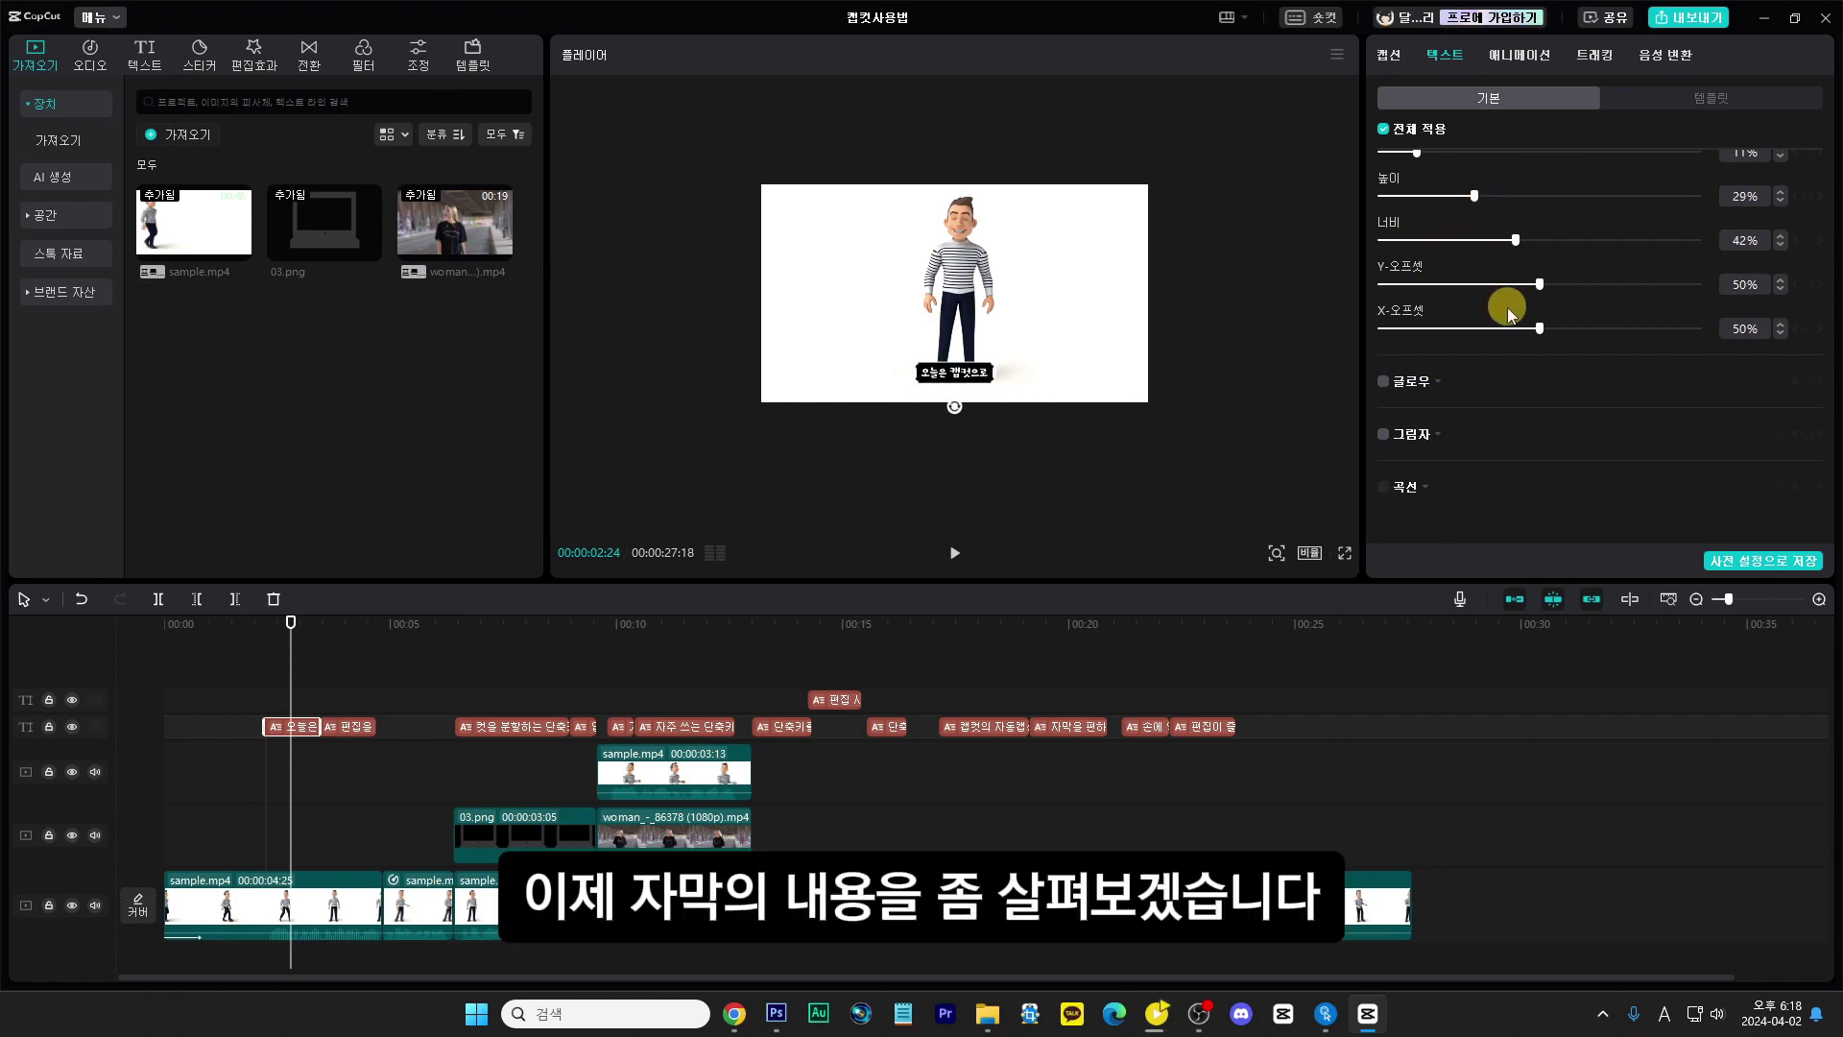
Step: Show the caption list and merge the second caption into the first so it reads 오늘은 캡컷으로 편집을 해 보겠습니다
{"action": "scroll", "coordinate": [1501, 293], "scroll_direction": "up", "scroll_amount": 6}
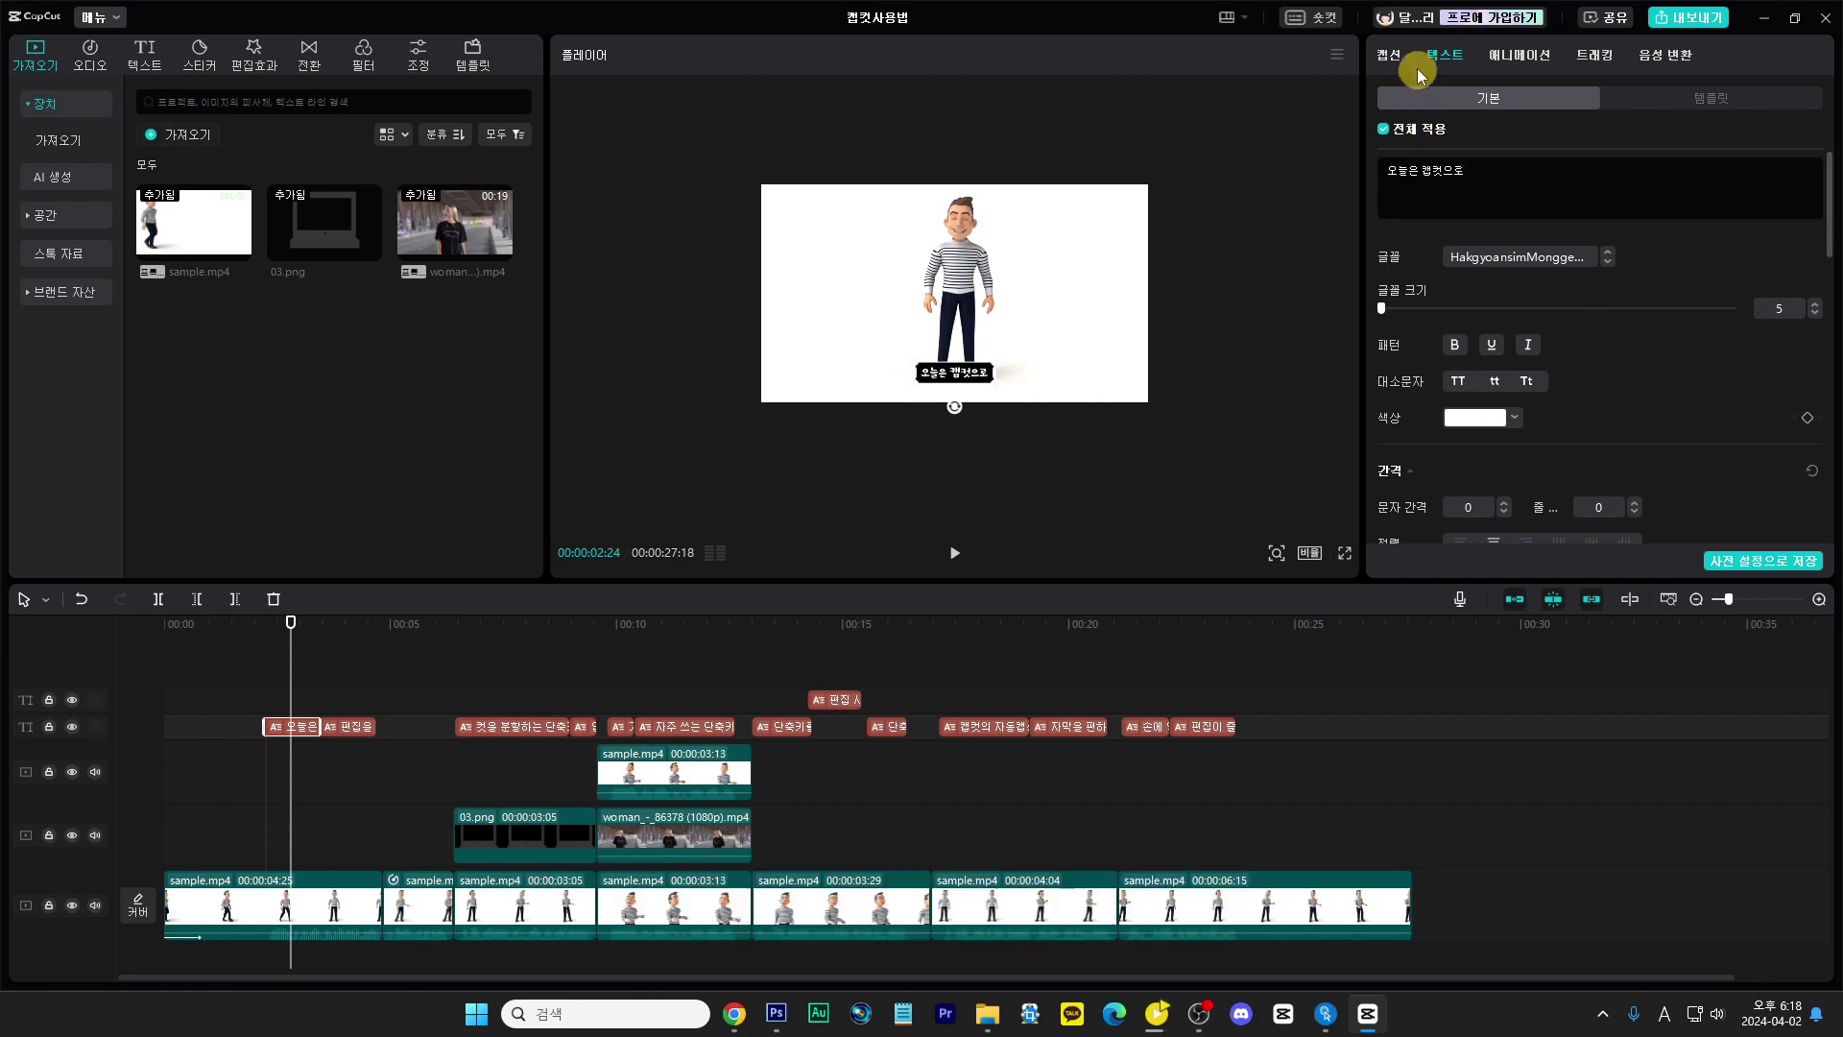
{"action": "left_click", "coordinate": [1391, 58]}
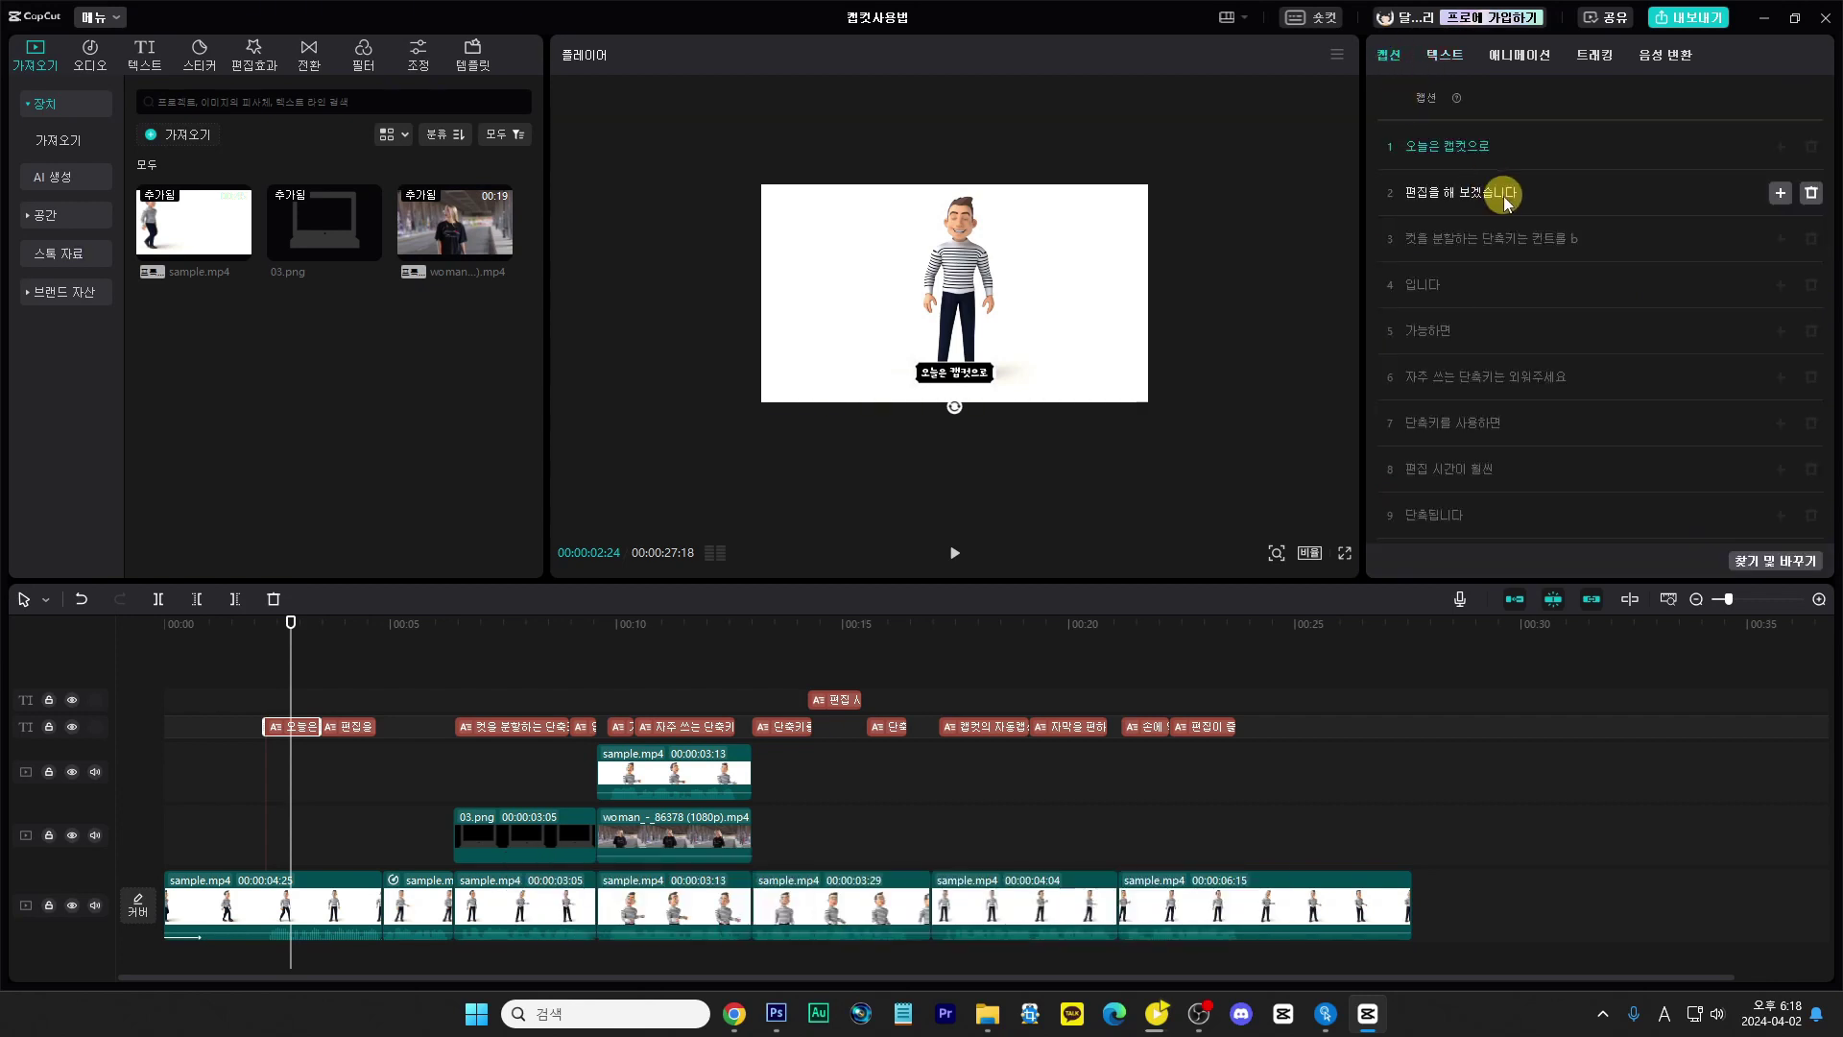
{"action": "left_click", "coordinate": [1473, 330]}
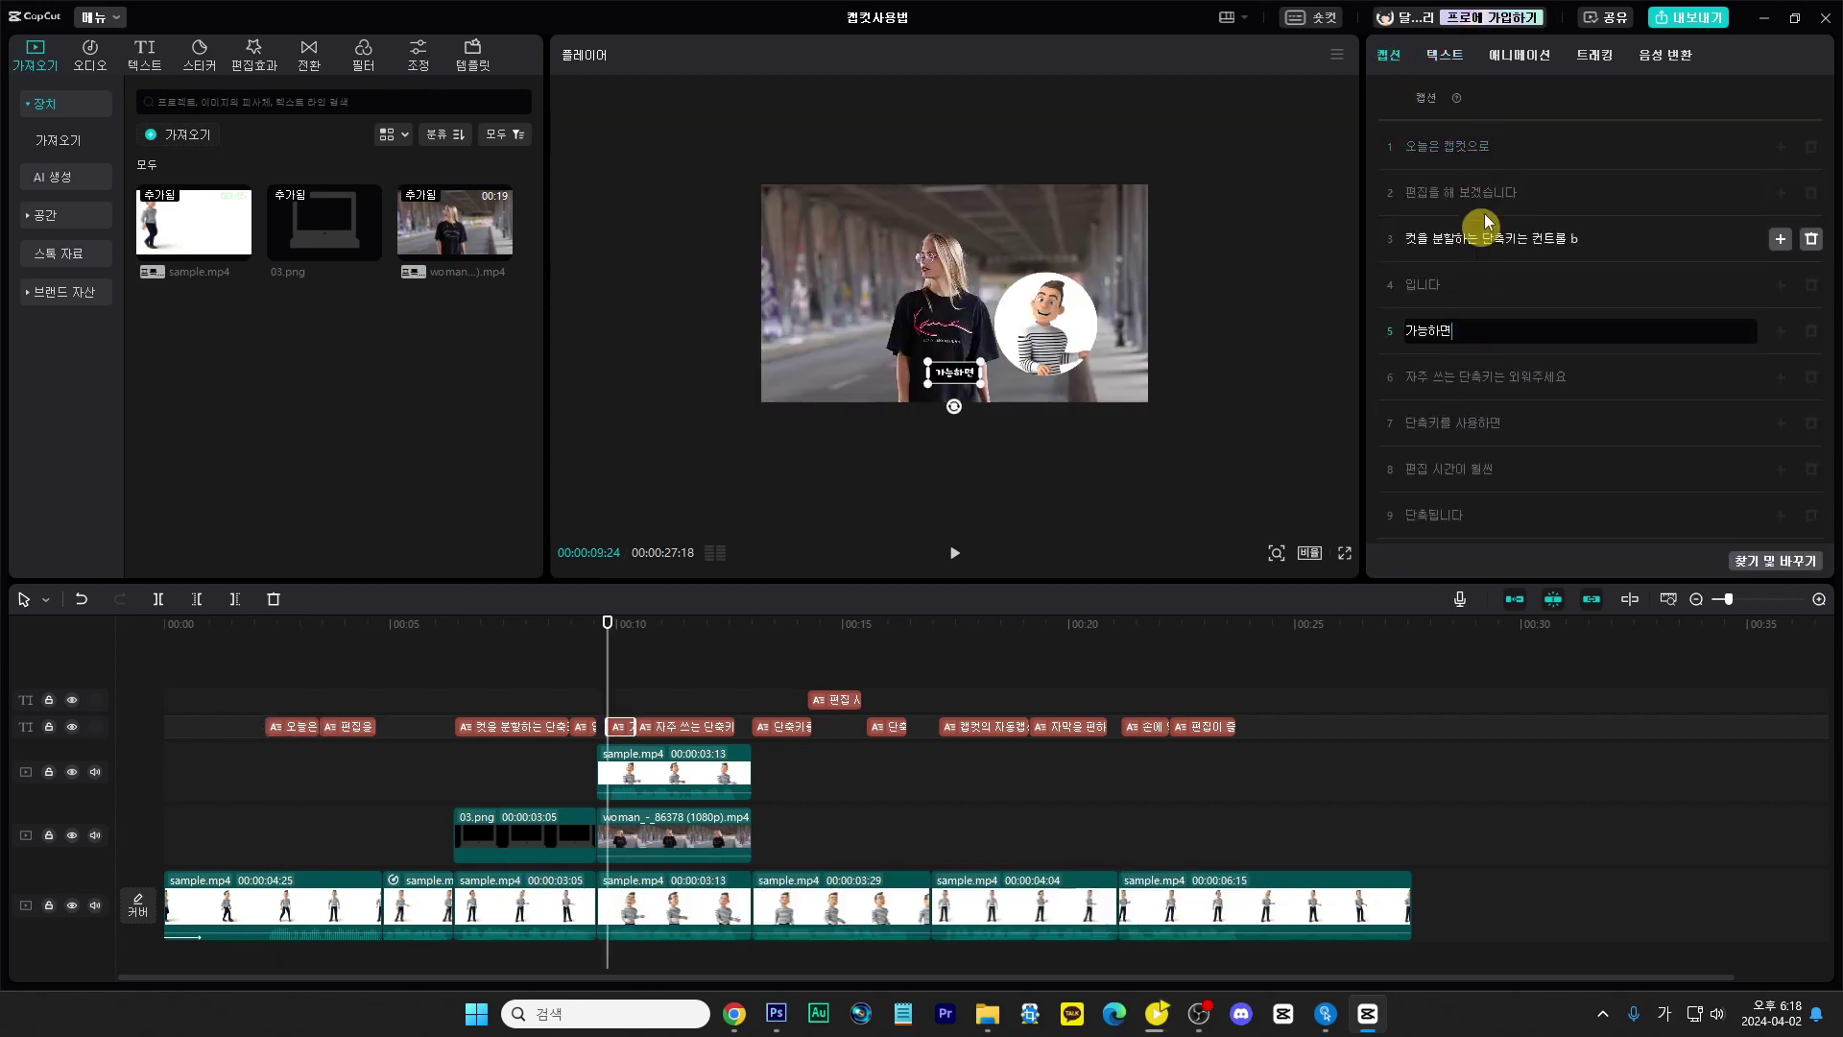
{"action": "left_click", "coordinate": [1454, 149]}
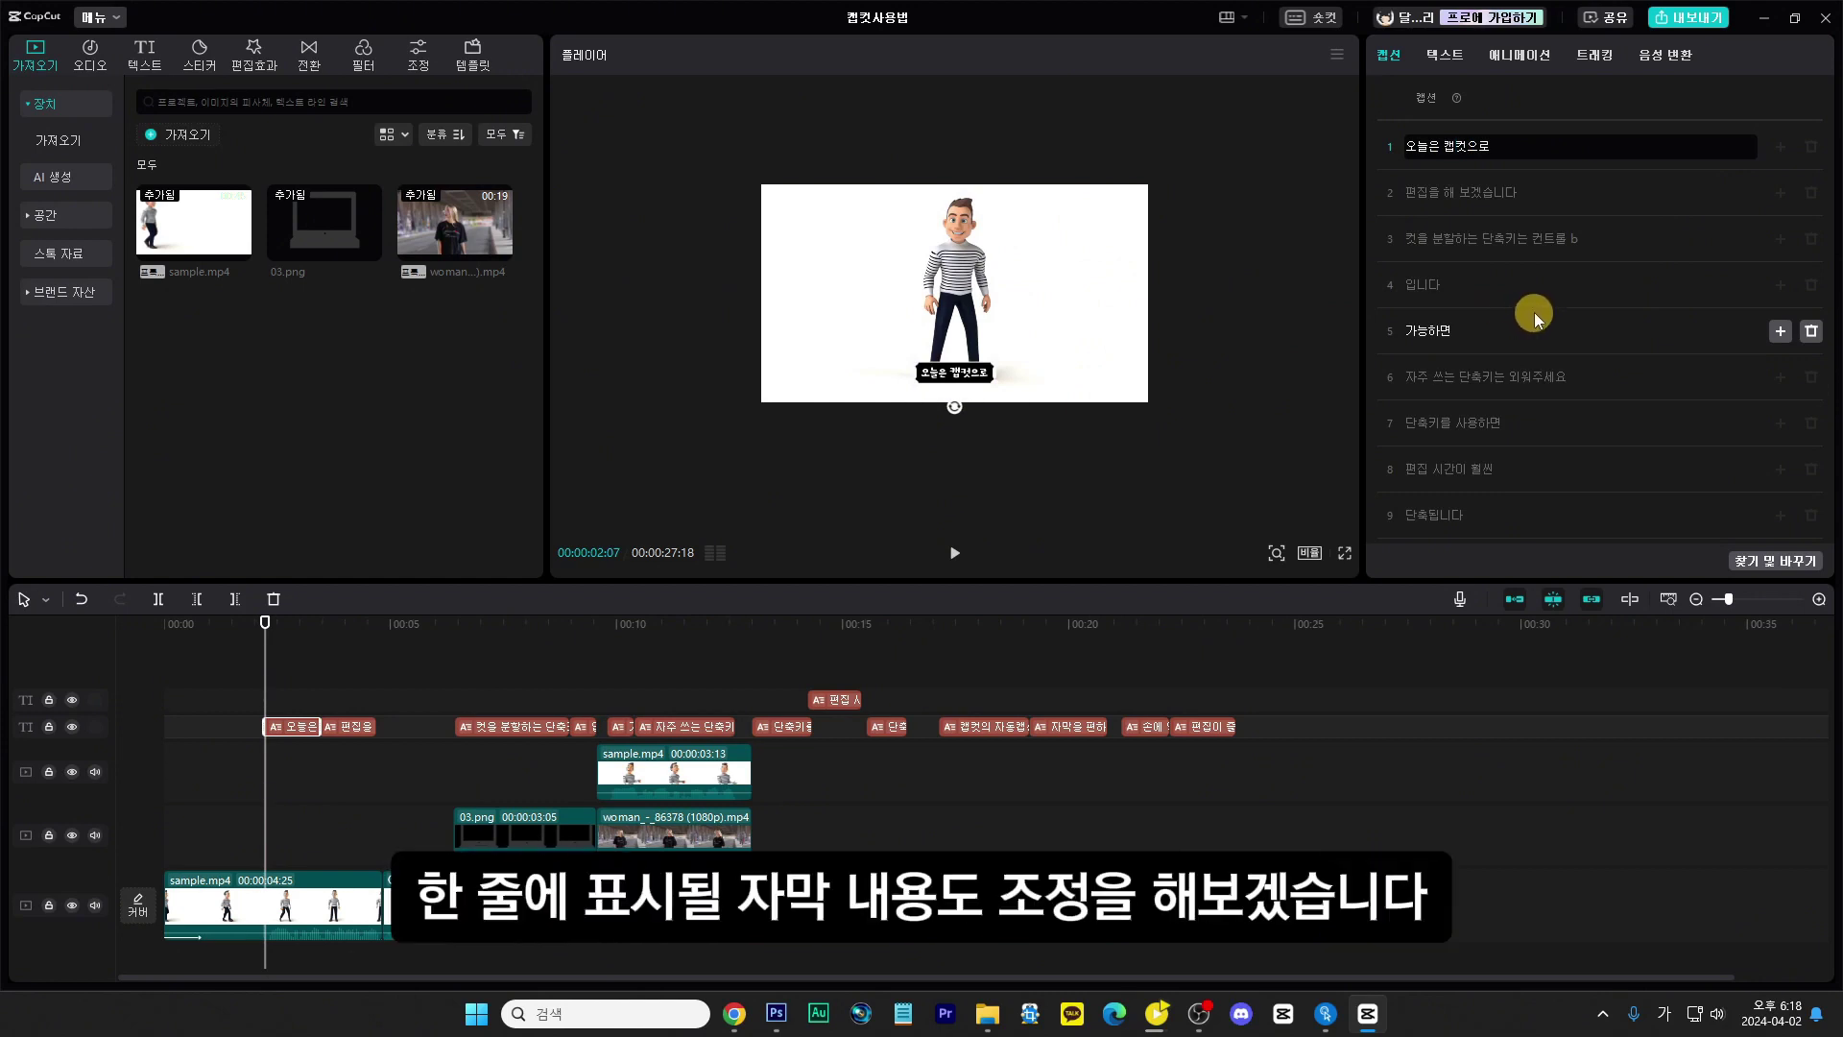
{"action": "left_click", "coordinate": [1411, 199]}
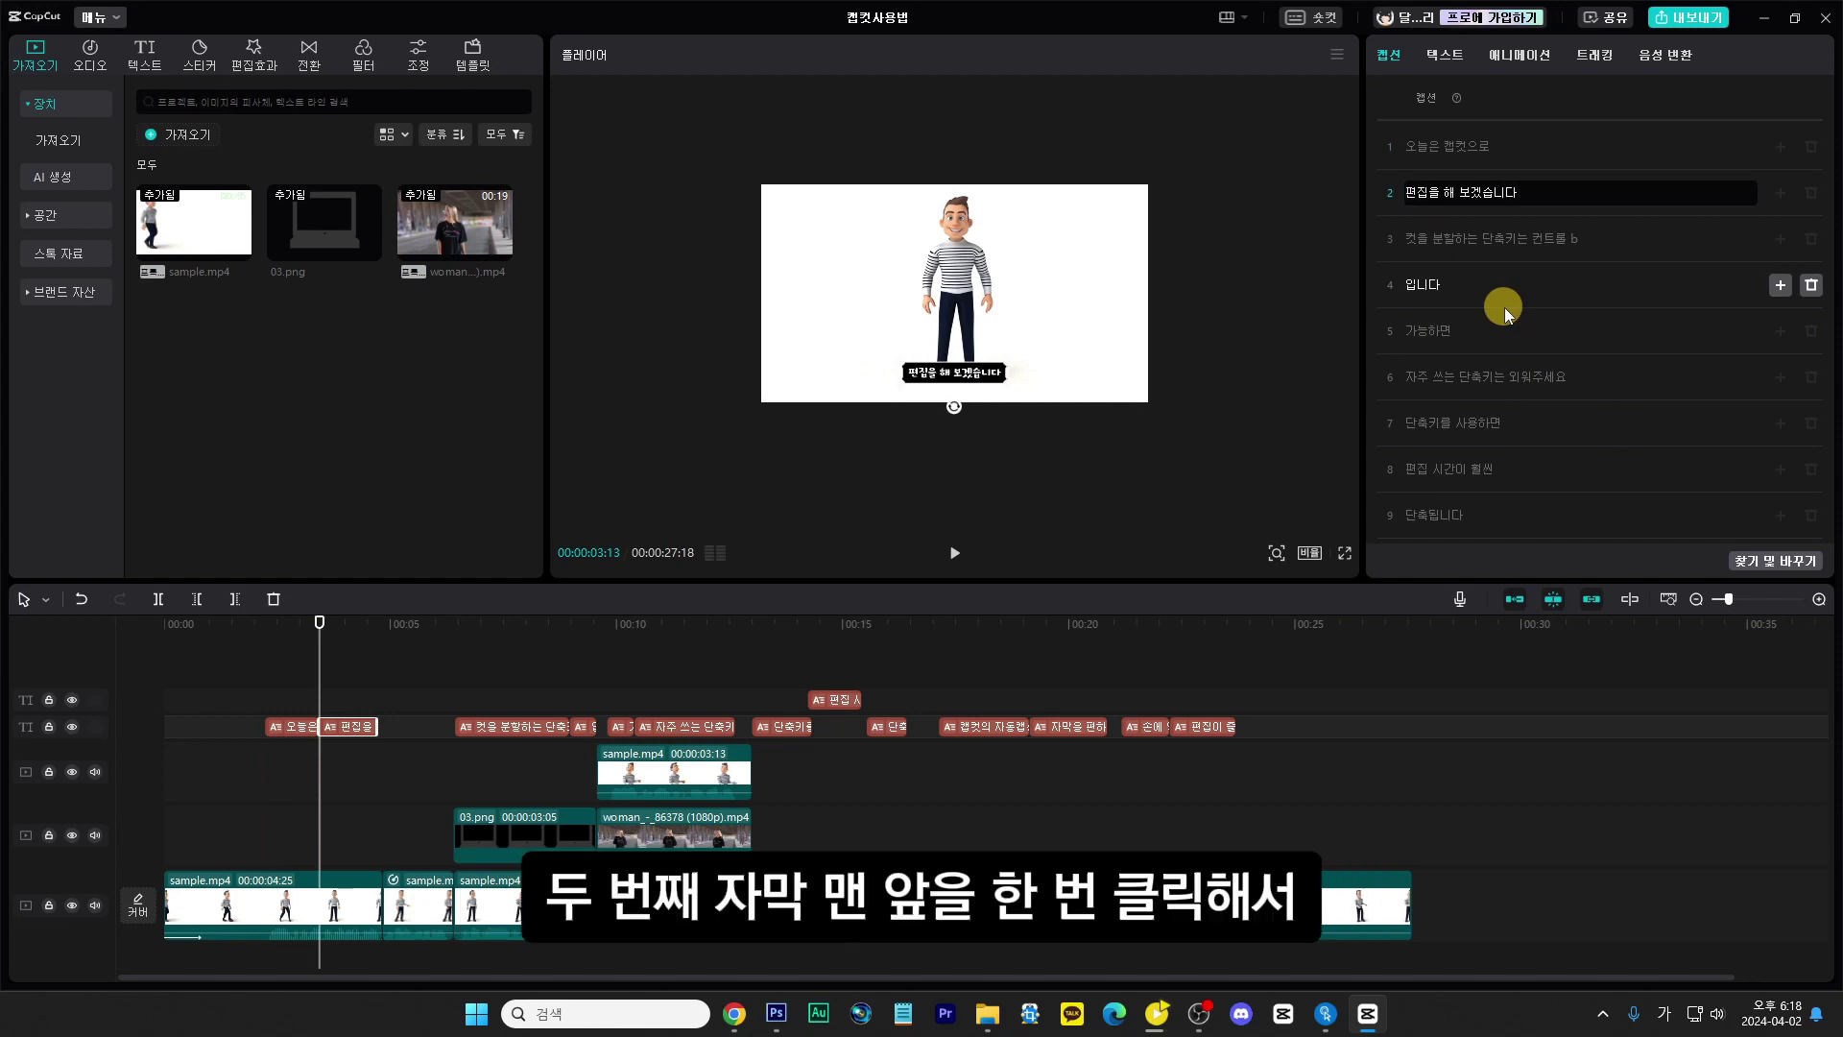
{"action": "key", "text": "BackSpace"}
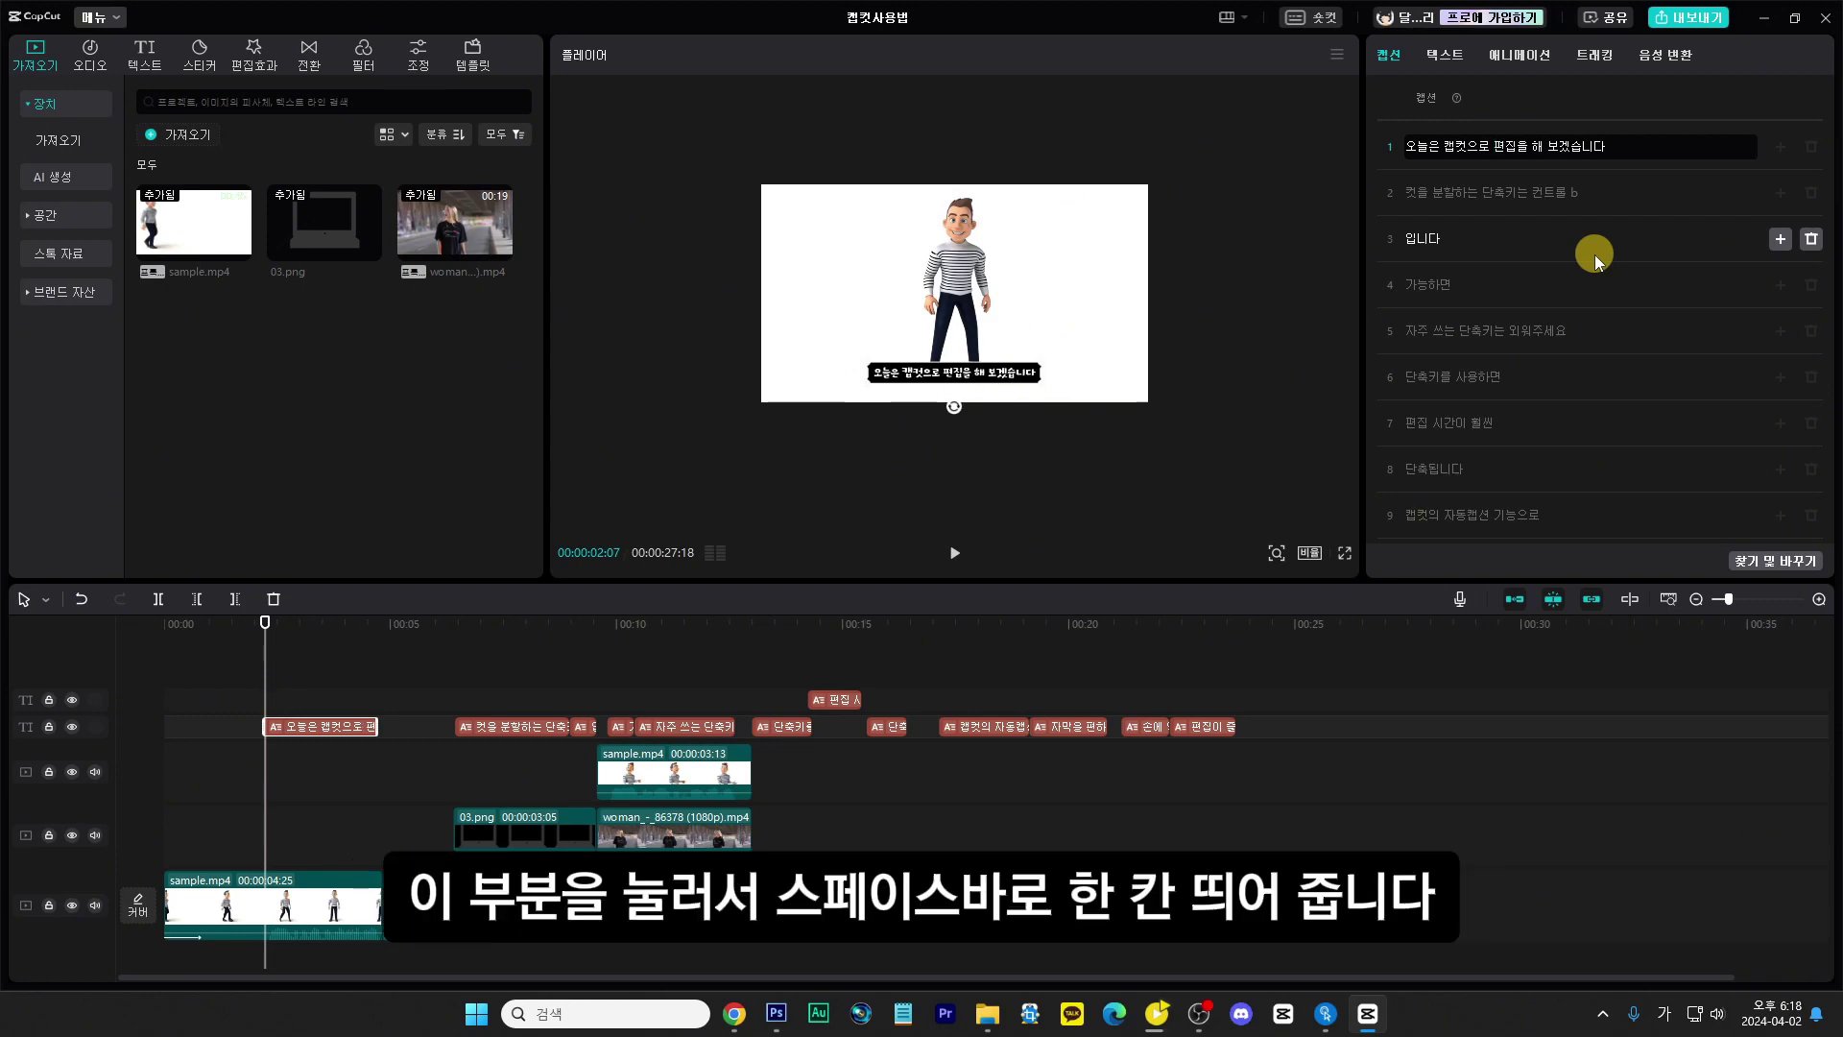
Step: Merge the 입니다 caption into the line above it and split that line before 컨트롤 b입니다
{"action": "left_click", "coordinate": [1408, 244]}
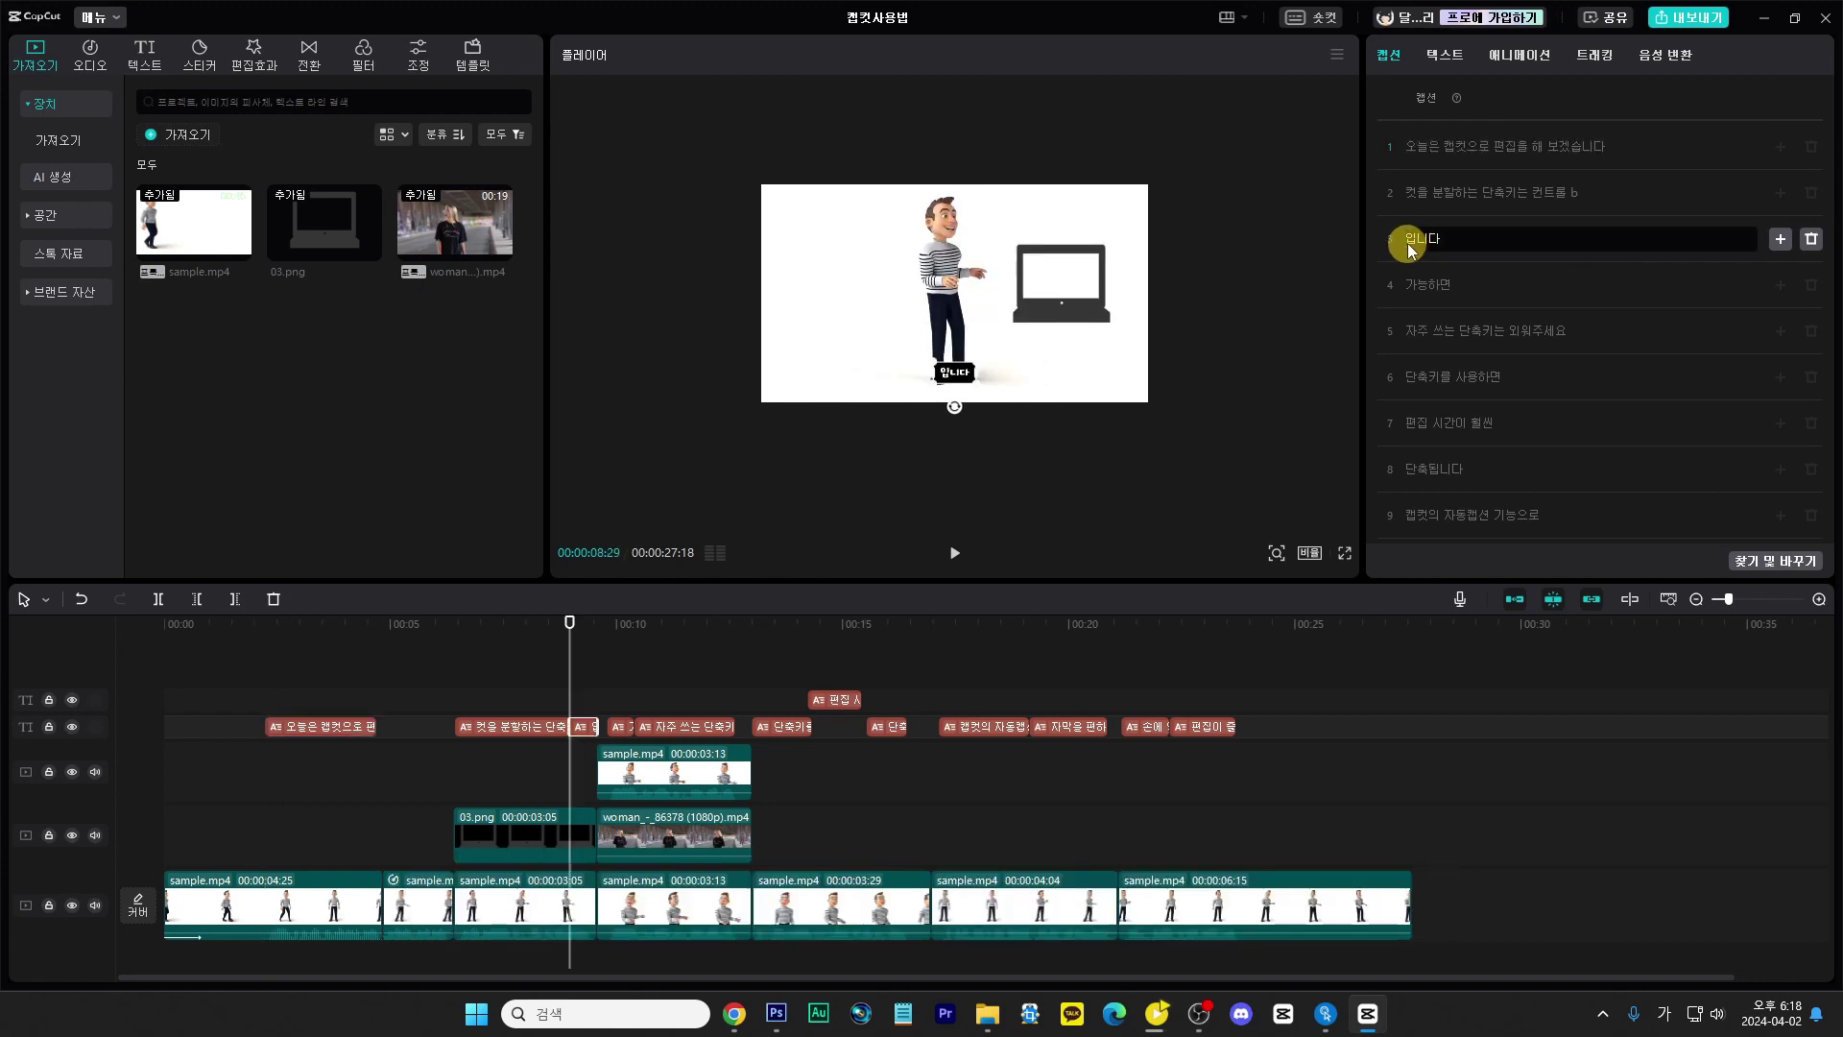
{"action": "key", "text": "BackSpace"}
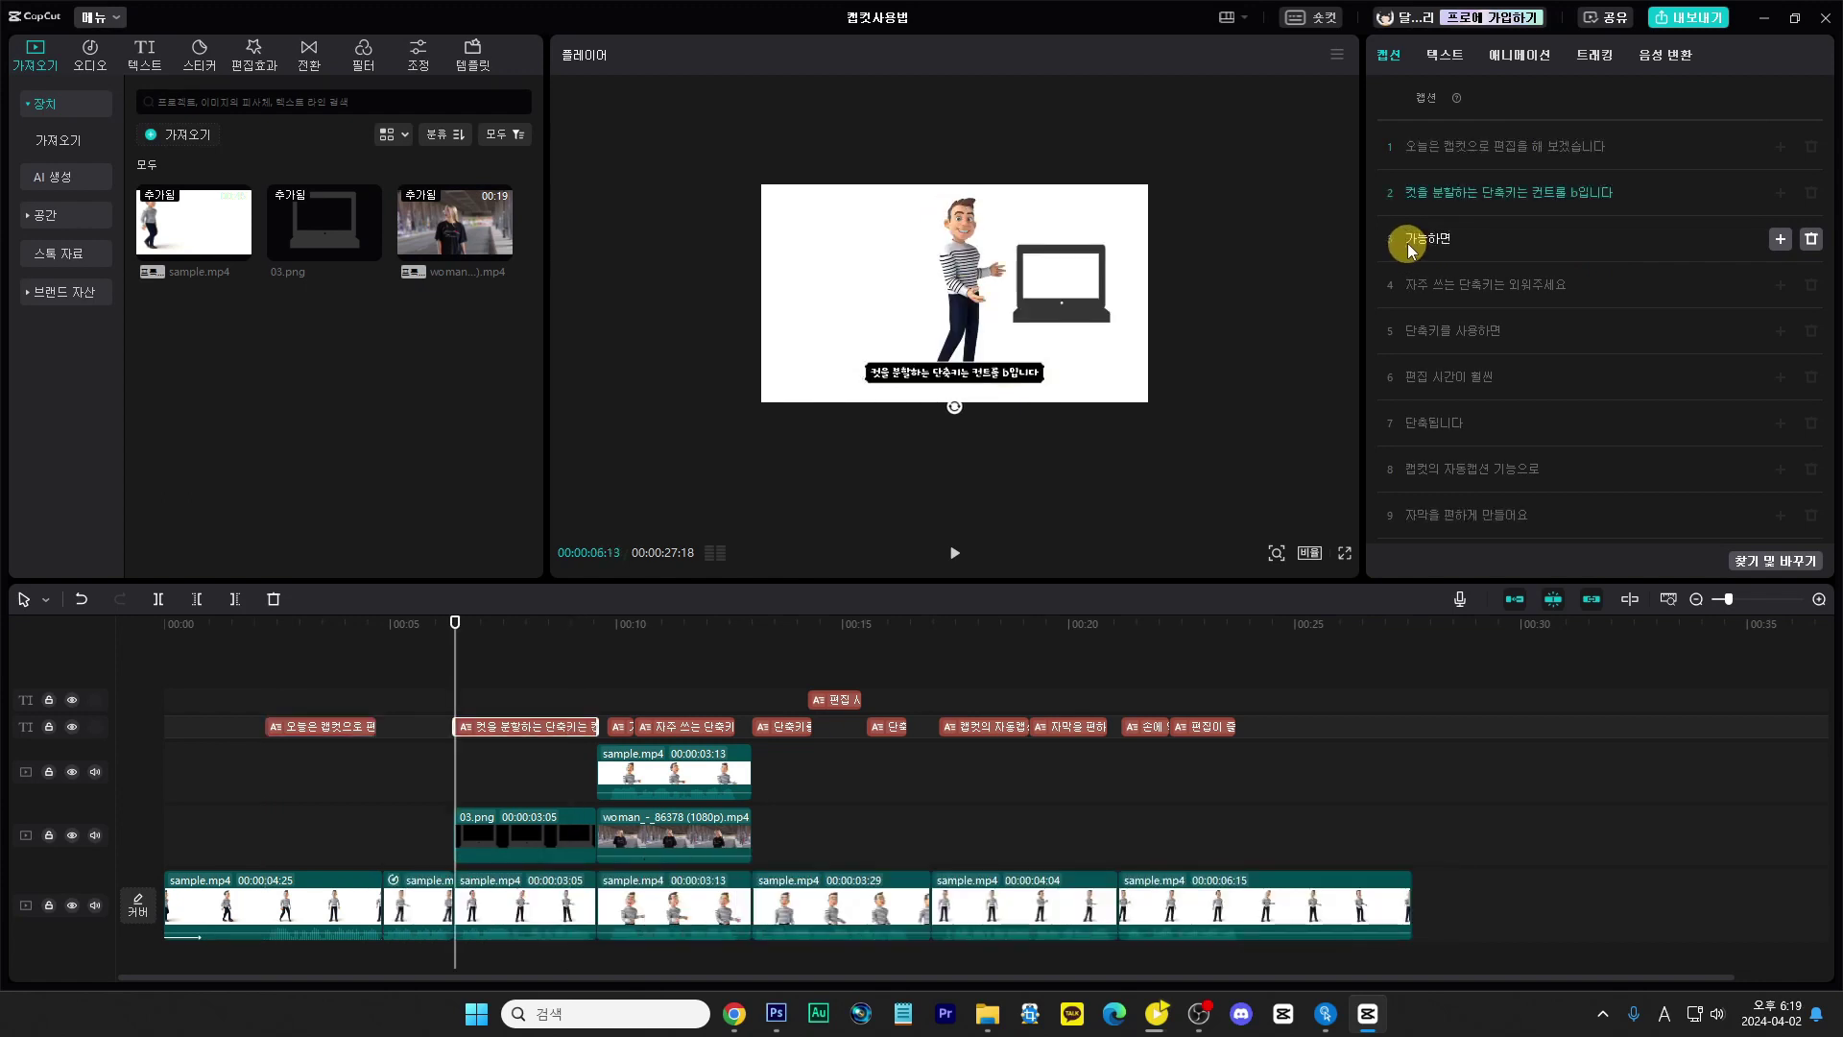
{"action": "left_click", "coordinate": [1531, 193]}
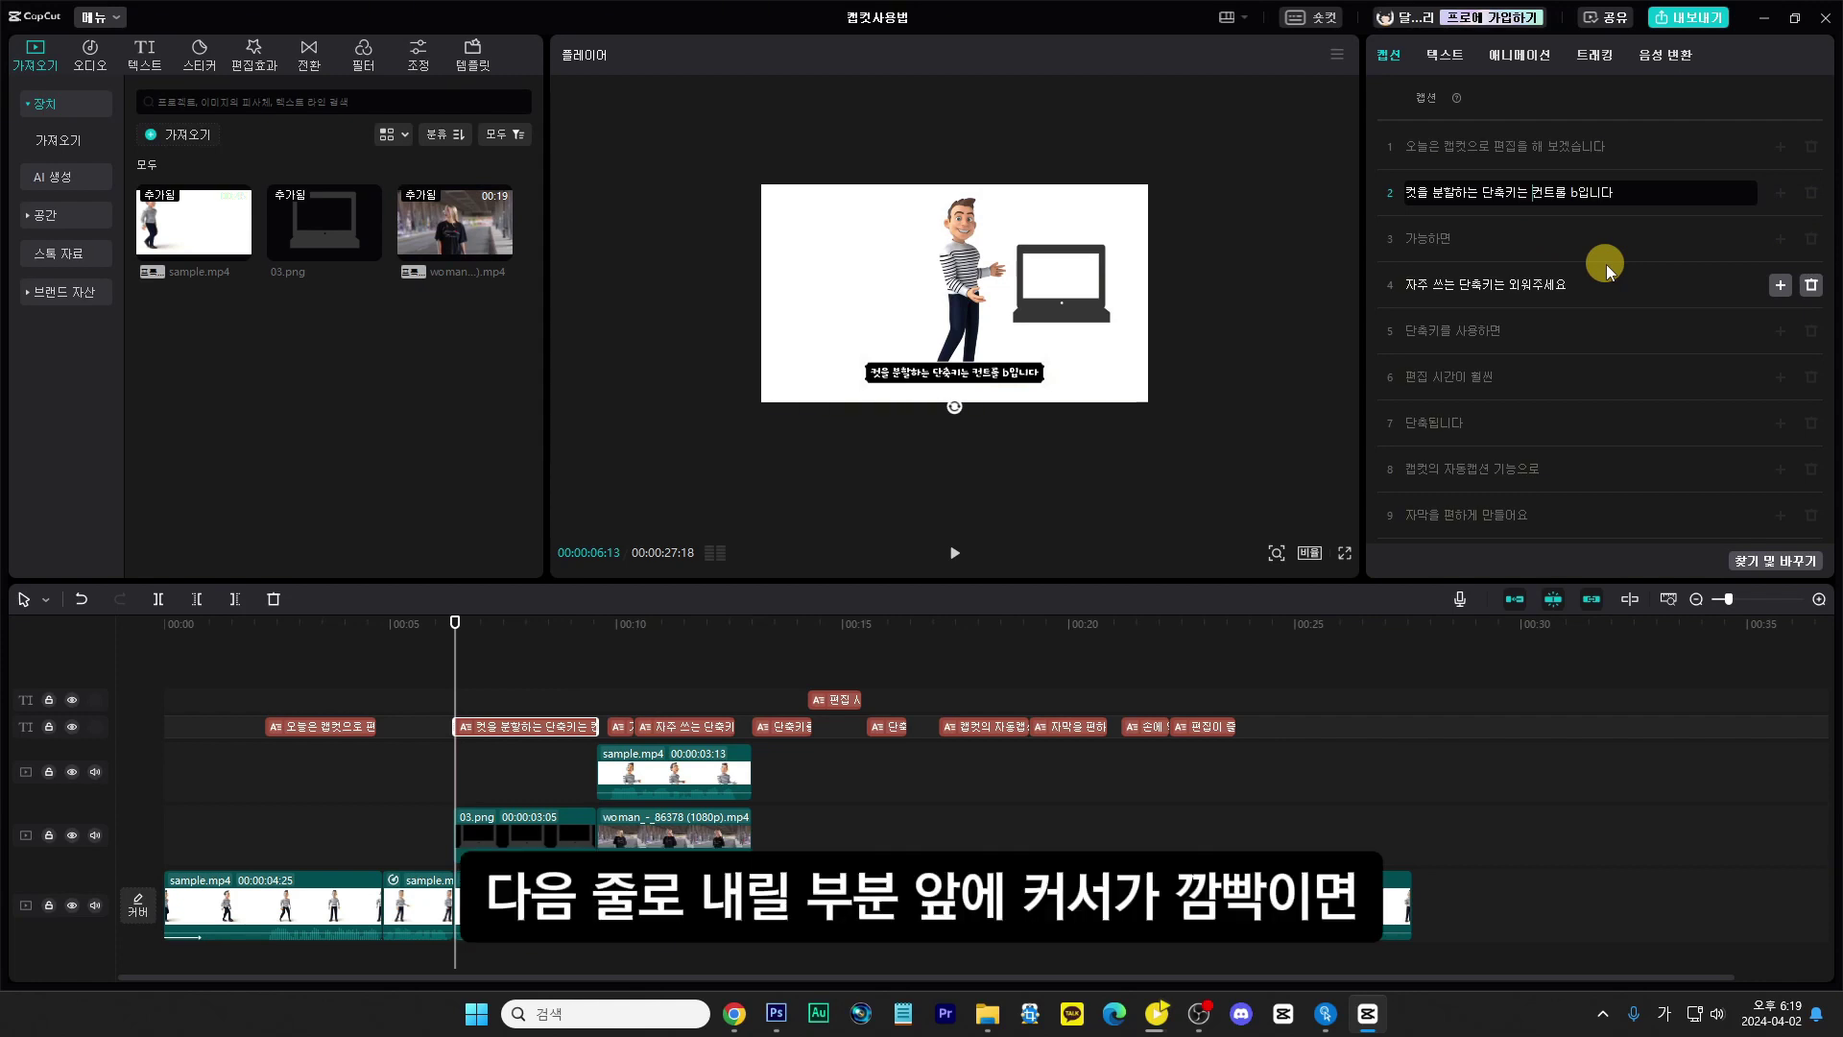
{"action": "key", "text": "Return"}
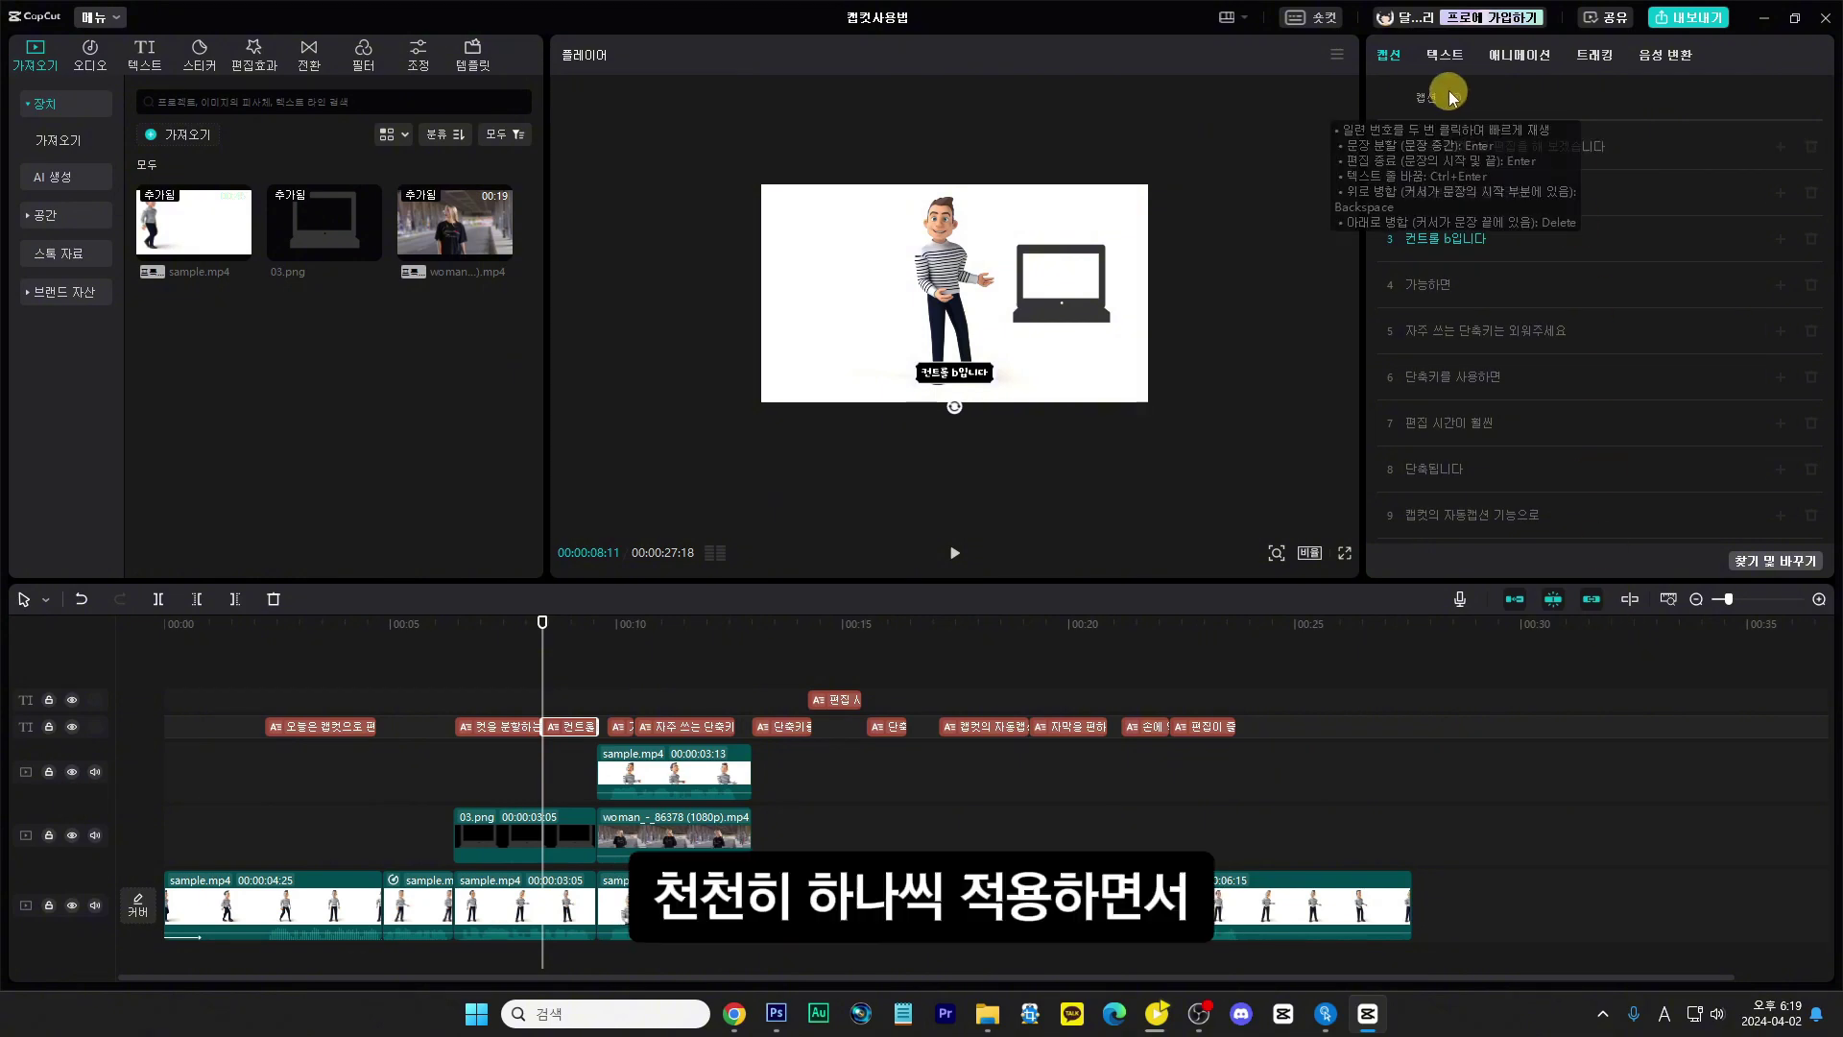
{"action": "left_click", "coordinate": [1440, 57]}
{"action": "scroll", "coordinate": [1588, 336], "scroll_direction": "down", "scroll_amount": 10}
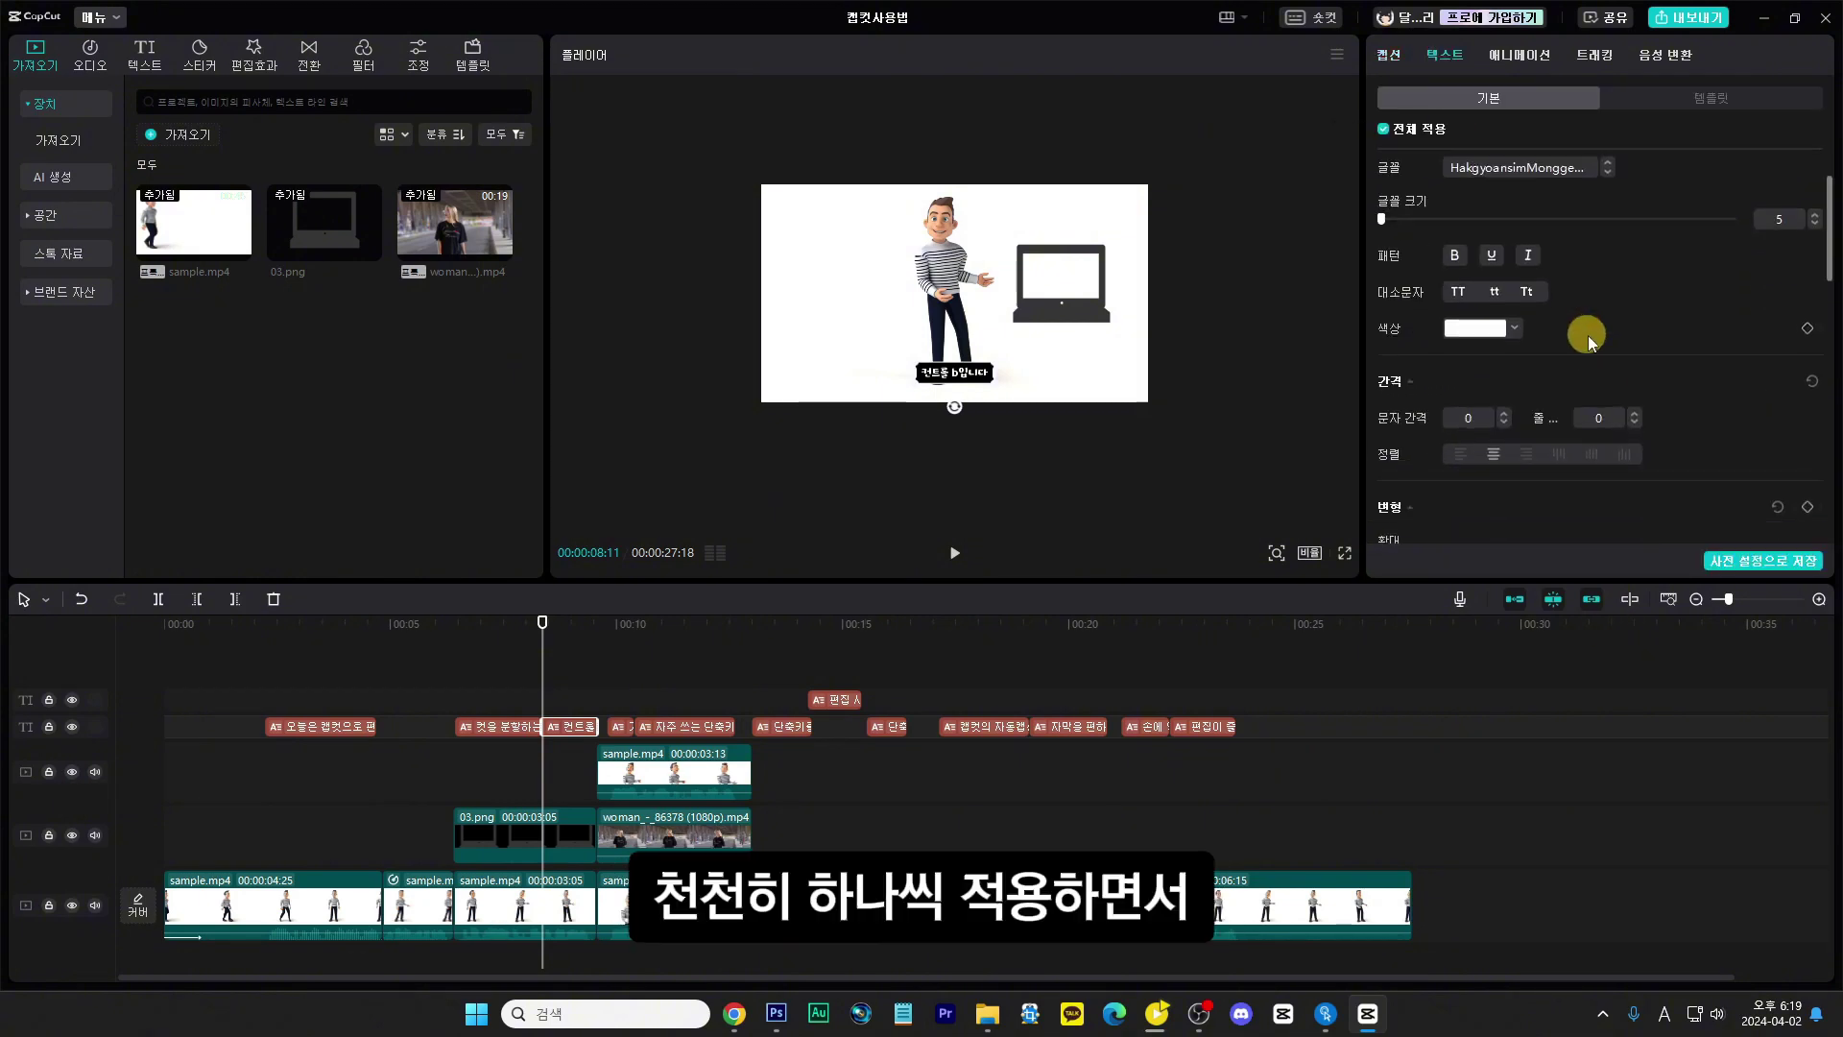
{"action": "scroll", "coordinate": [1588, 336], "scroll_direction": "down", "scroll_amount": 3}
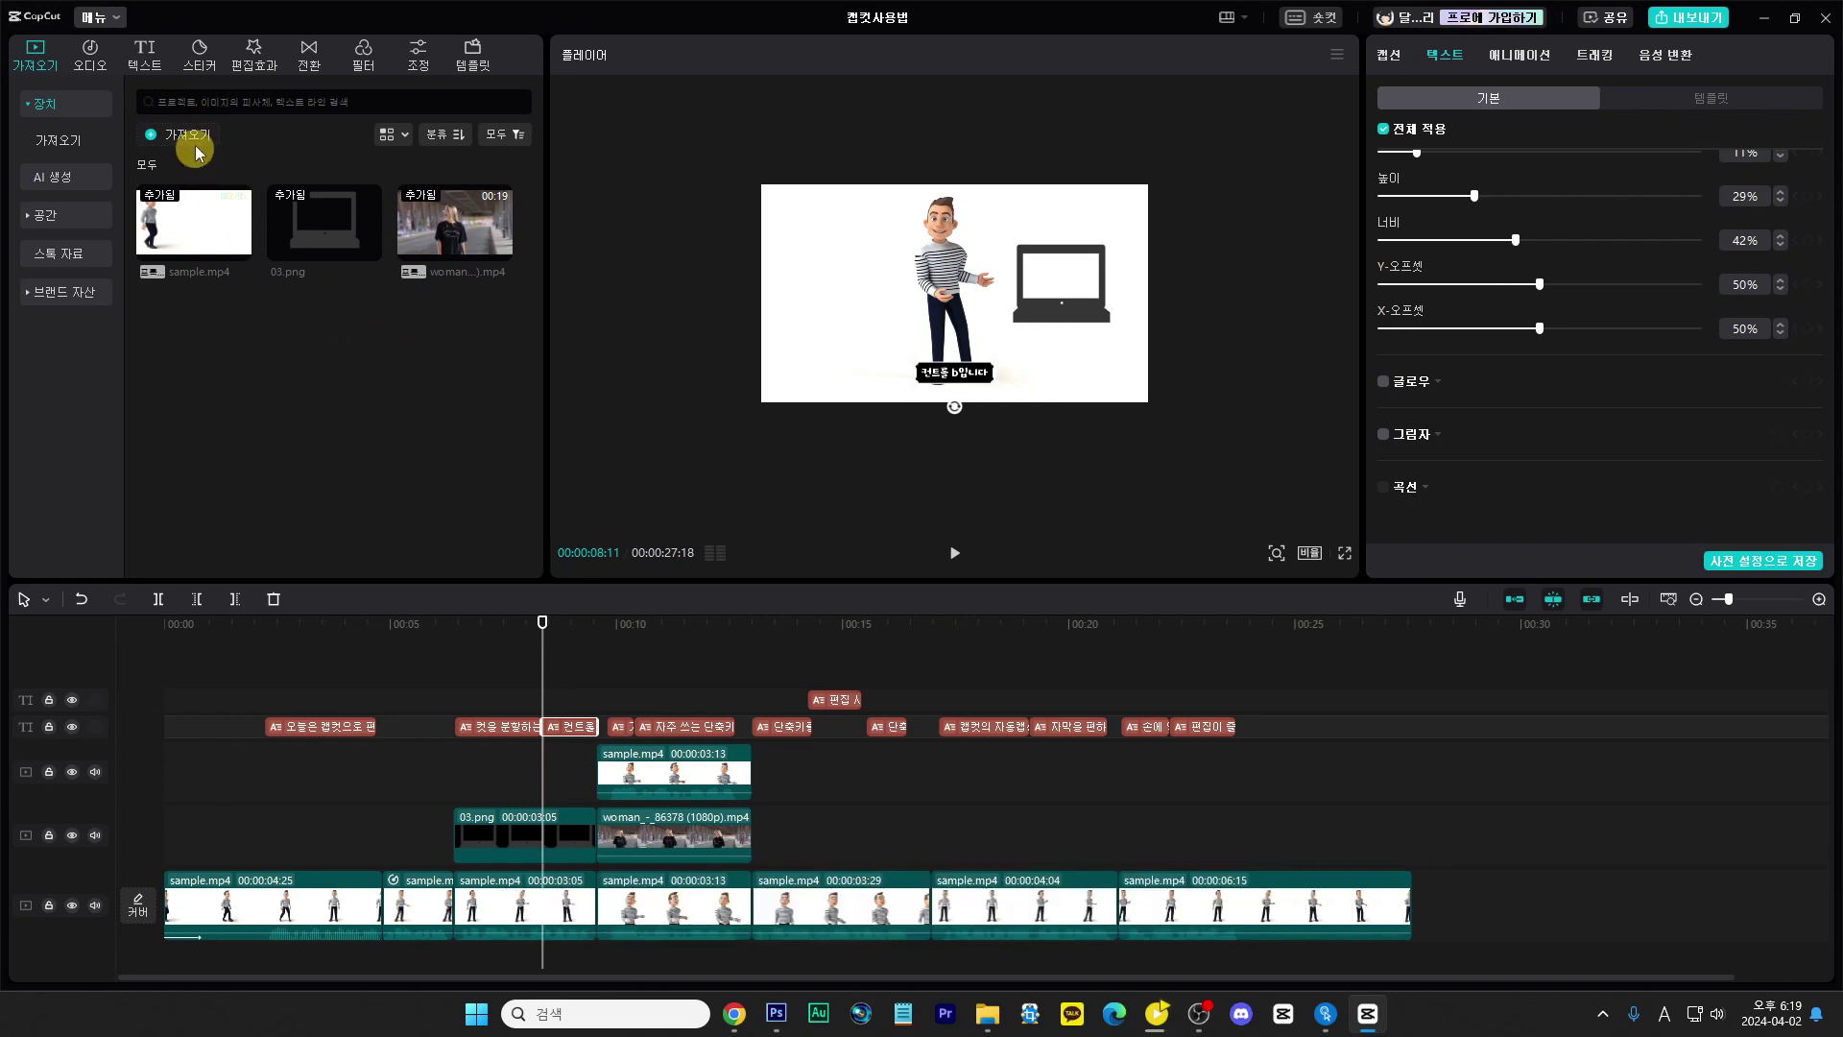
Step: Add the pink 고백을 받아주세요 template from the 인기 text collection above the captions, starting where the first caption ends
{"action": "left_click", "coordinate": [146, 54]}
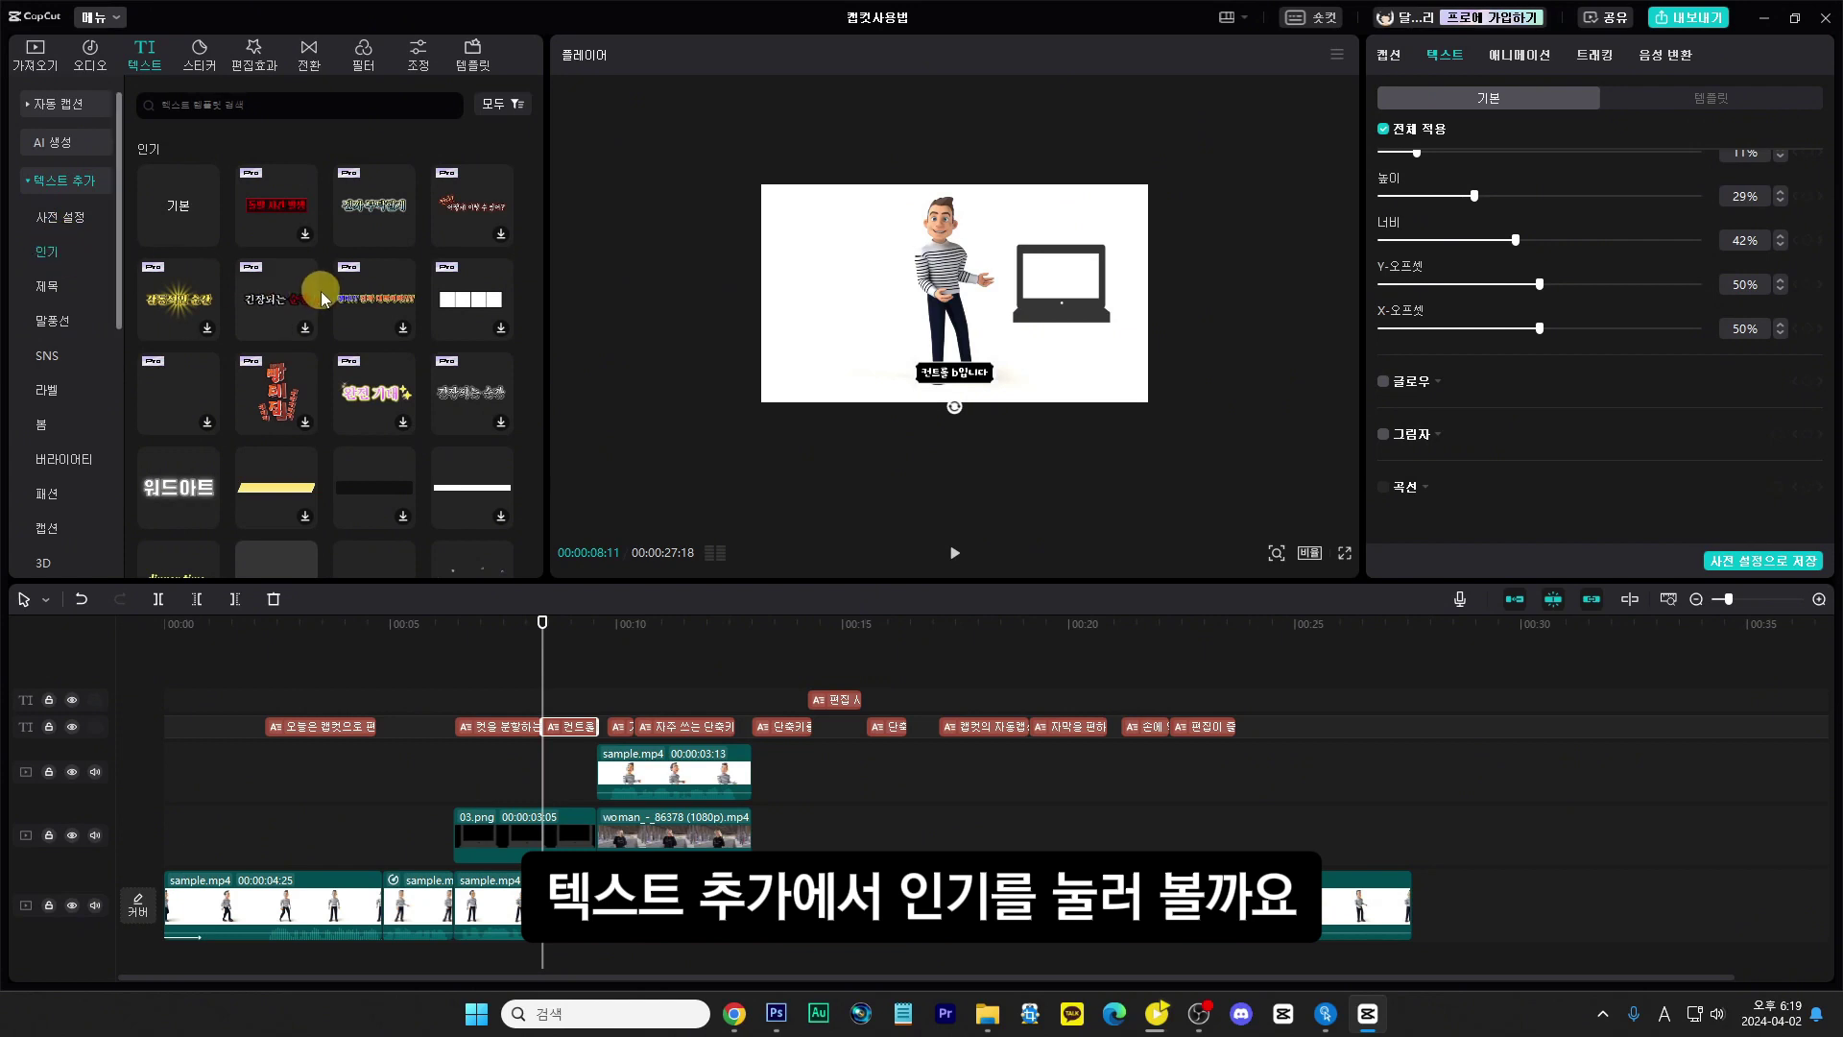
{"action": "scroll", "coordinate": [321, 288], "scroll_direction": "down", "scroll_amount": 2}
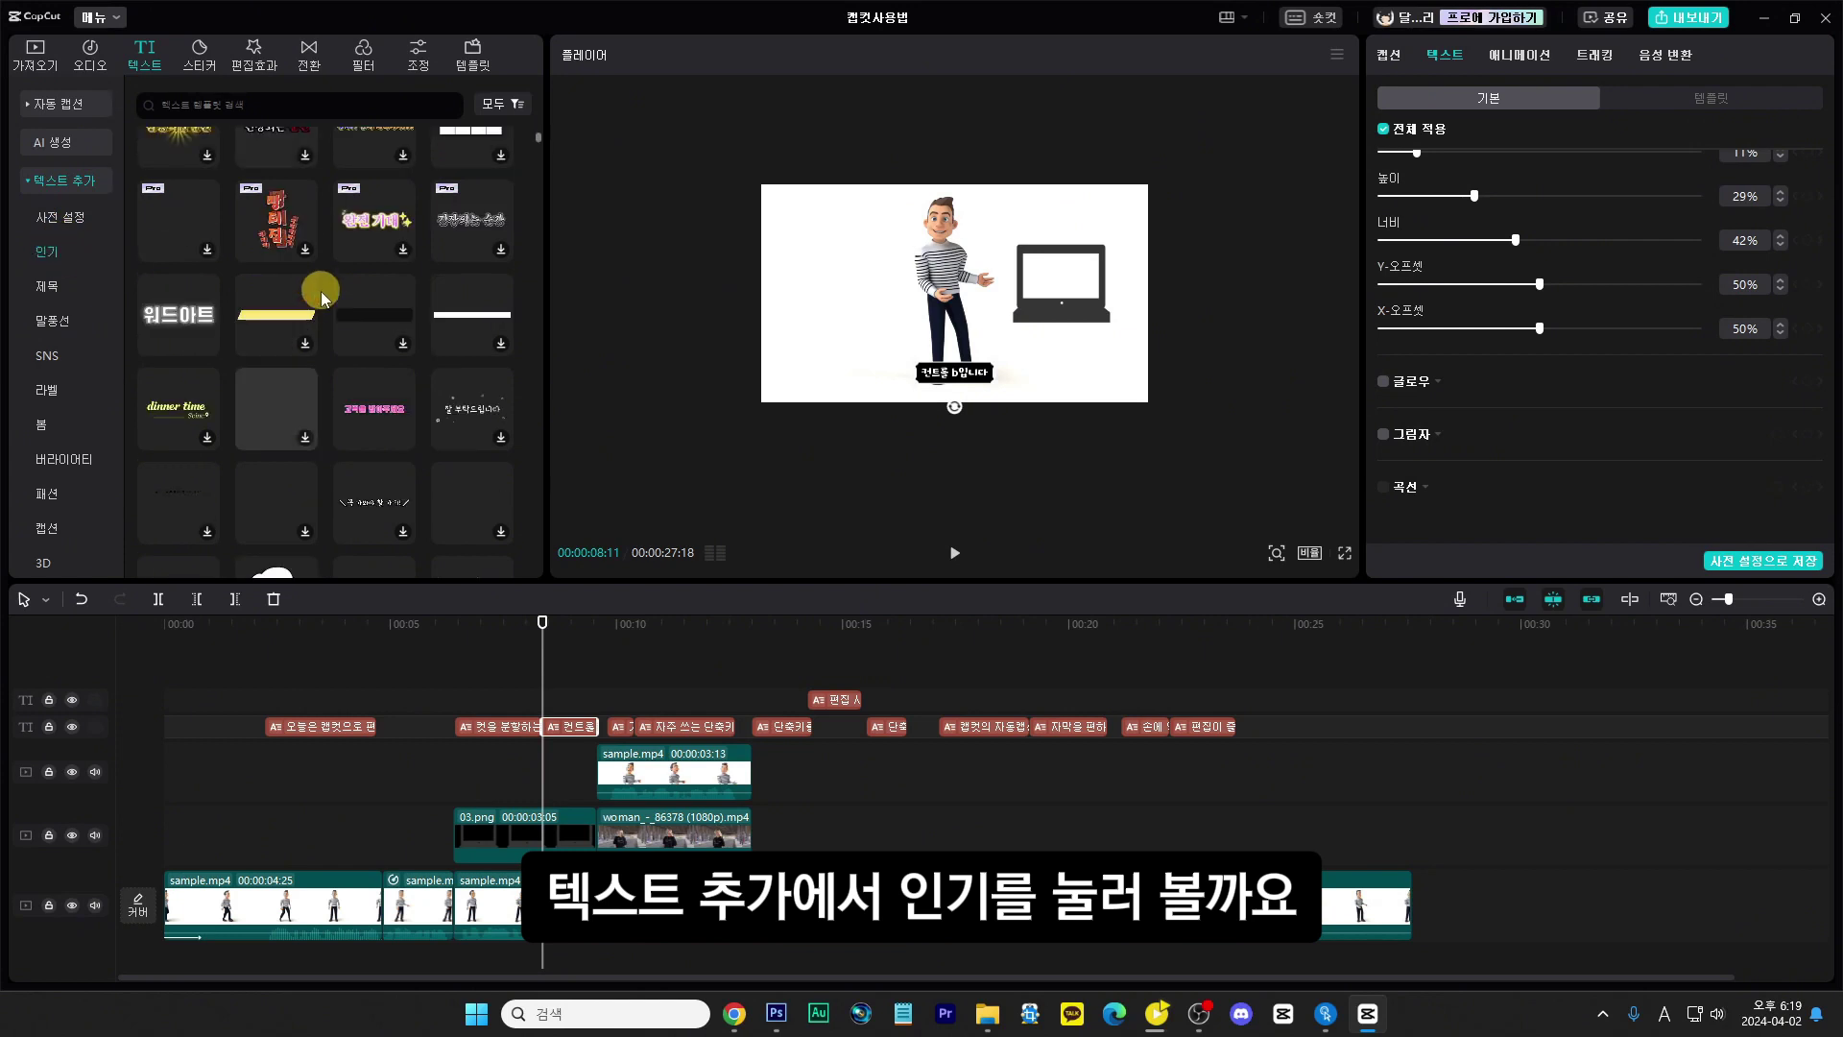
{"action": "left_click", "coordinate": [361, 412]}
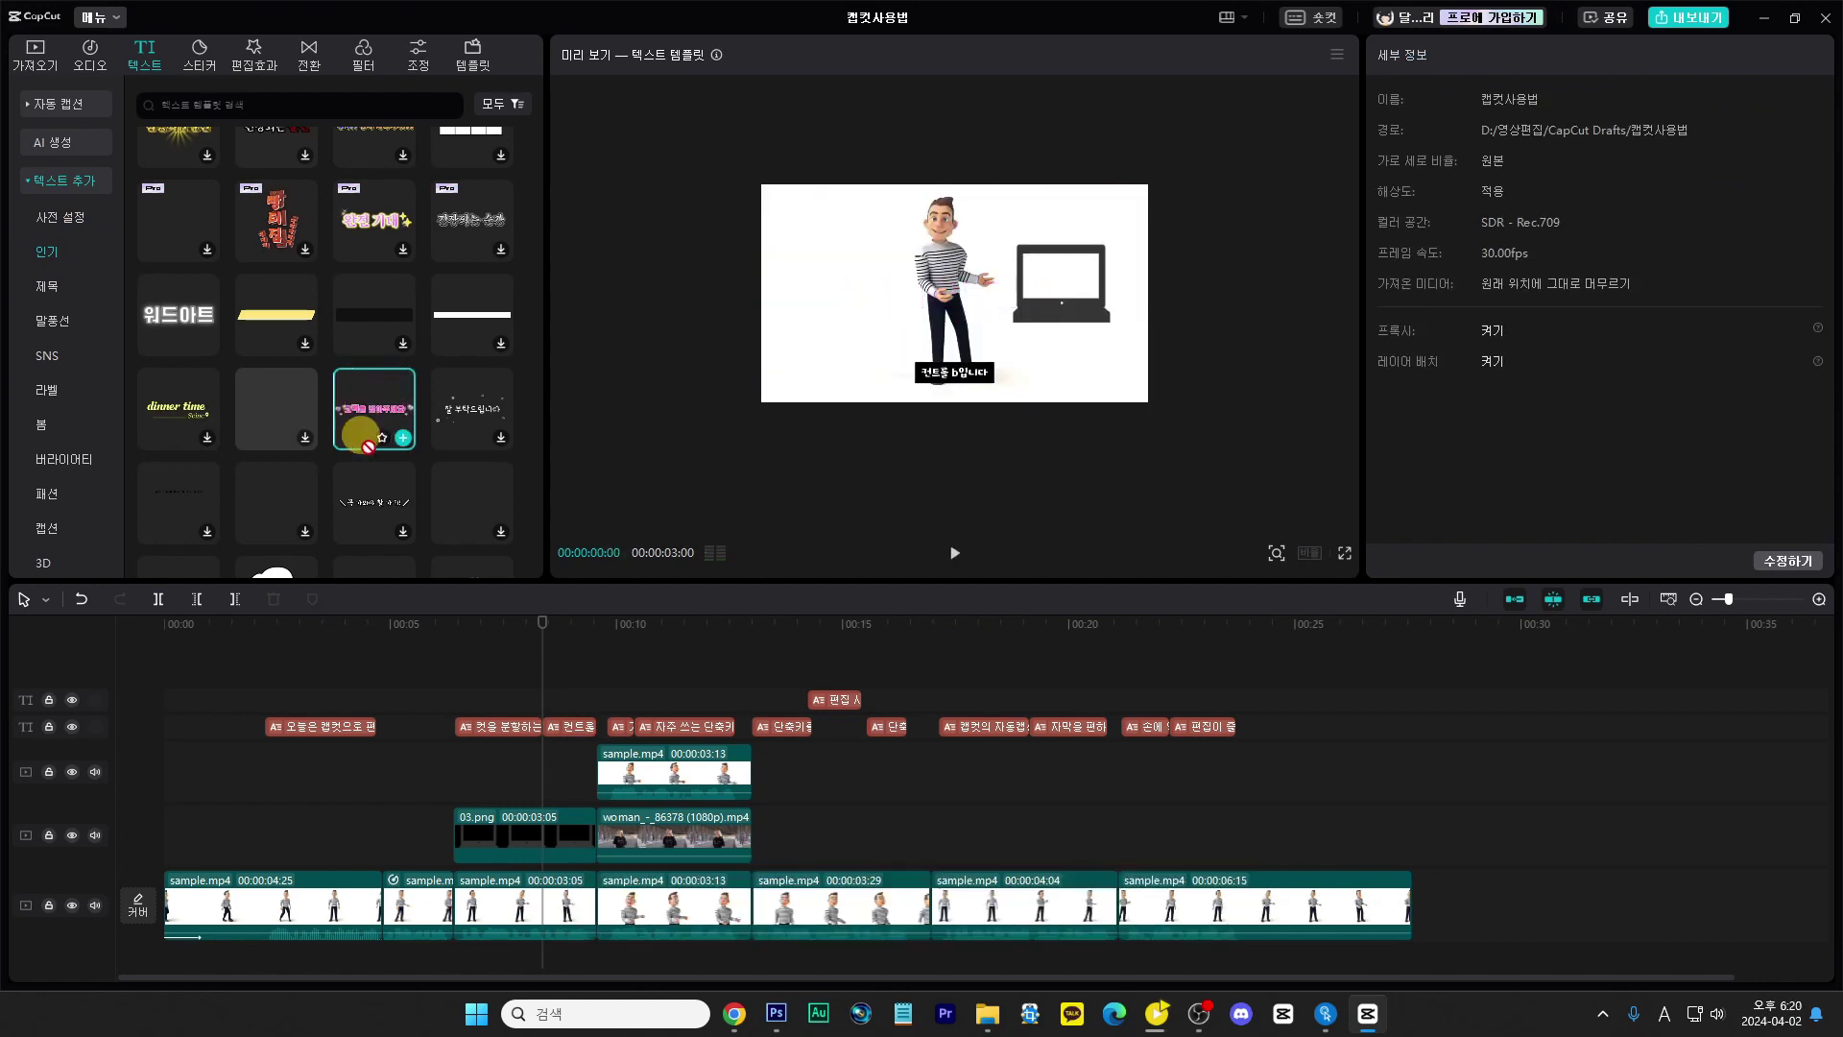
{"action": "left_click_drag", "start_coordinate": [362, 423], "coordinate": [377, 696]}
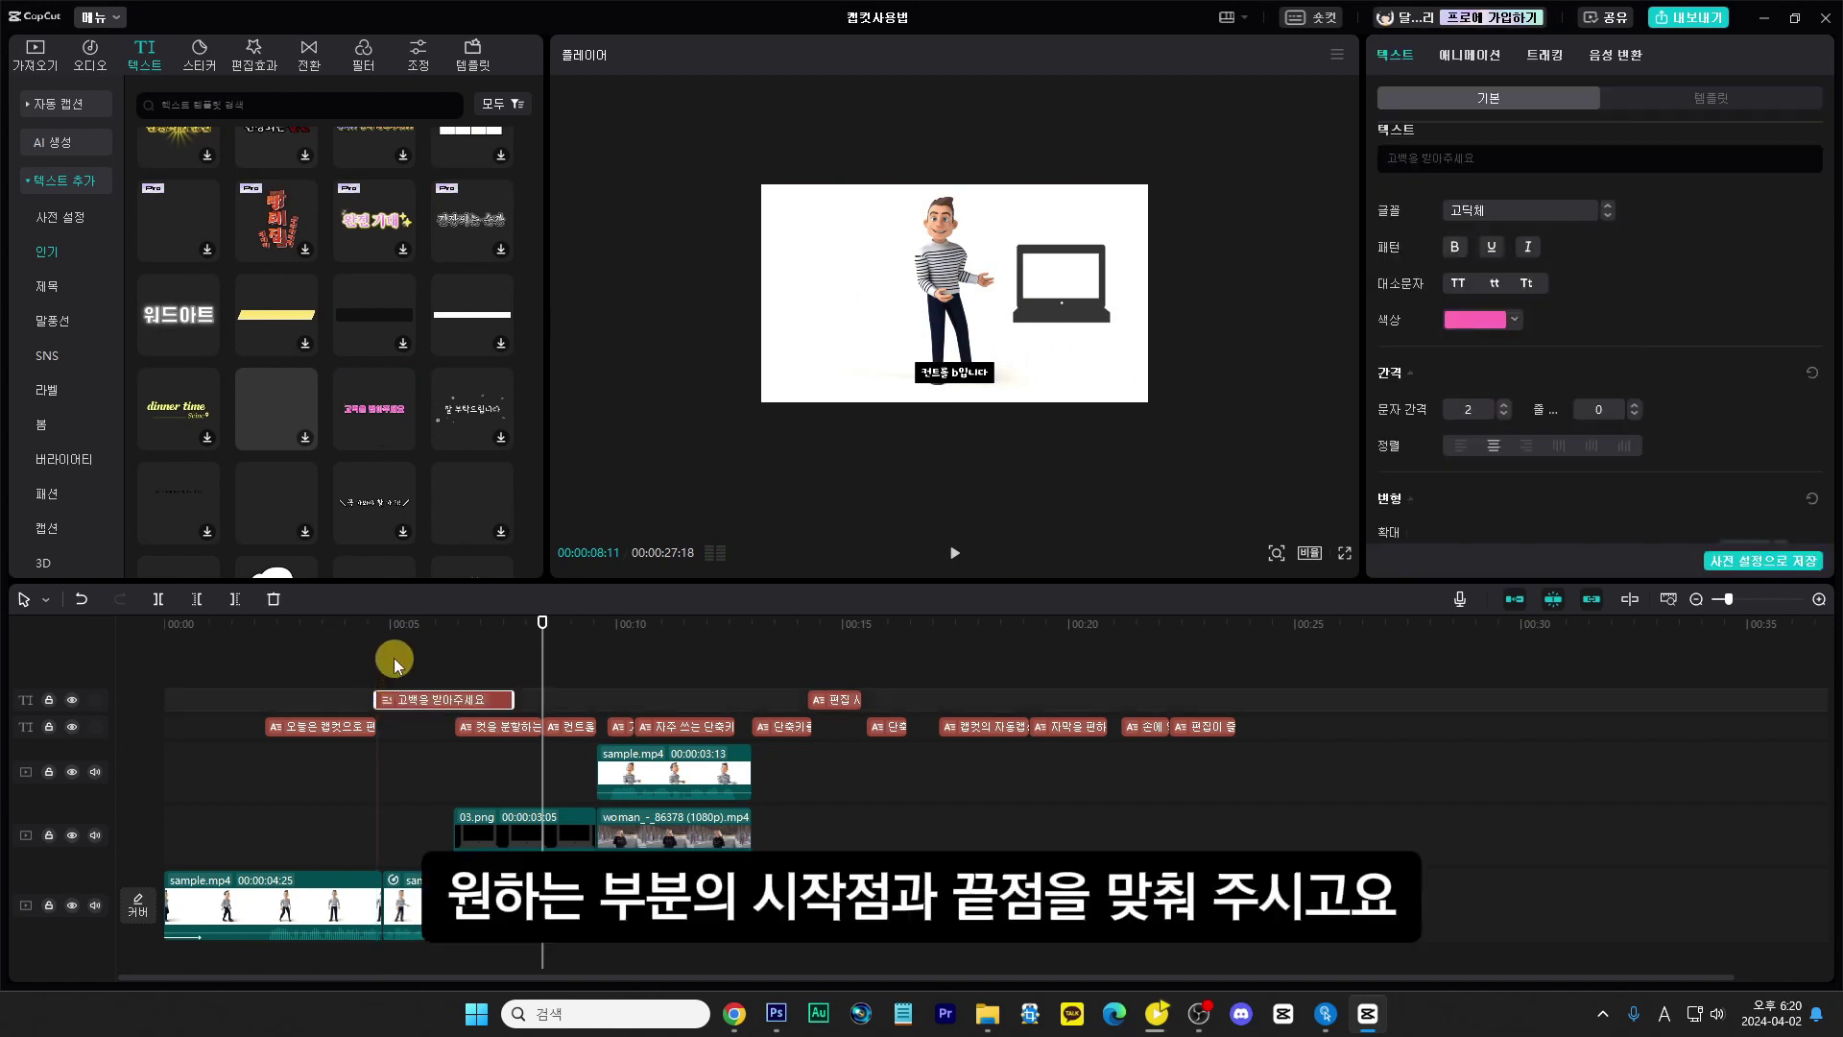
Step: Preview the 고백을 받아주세요 title at its start and near 00:00:05:27, and show its basic text settings
{"action": "left_click", "coordinate": [383, 654]}
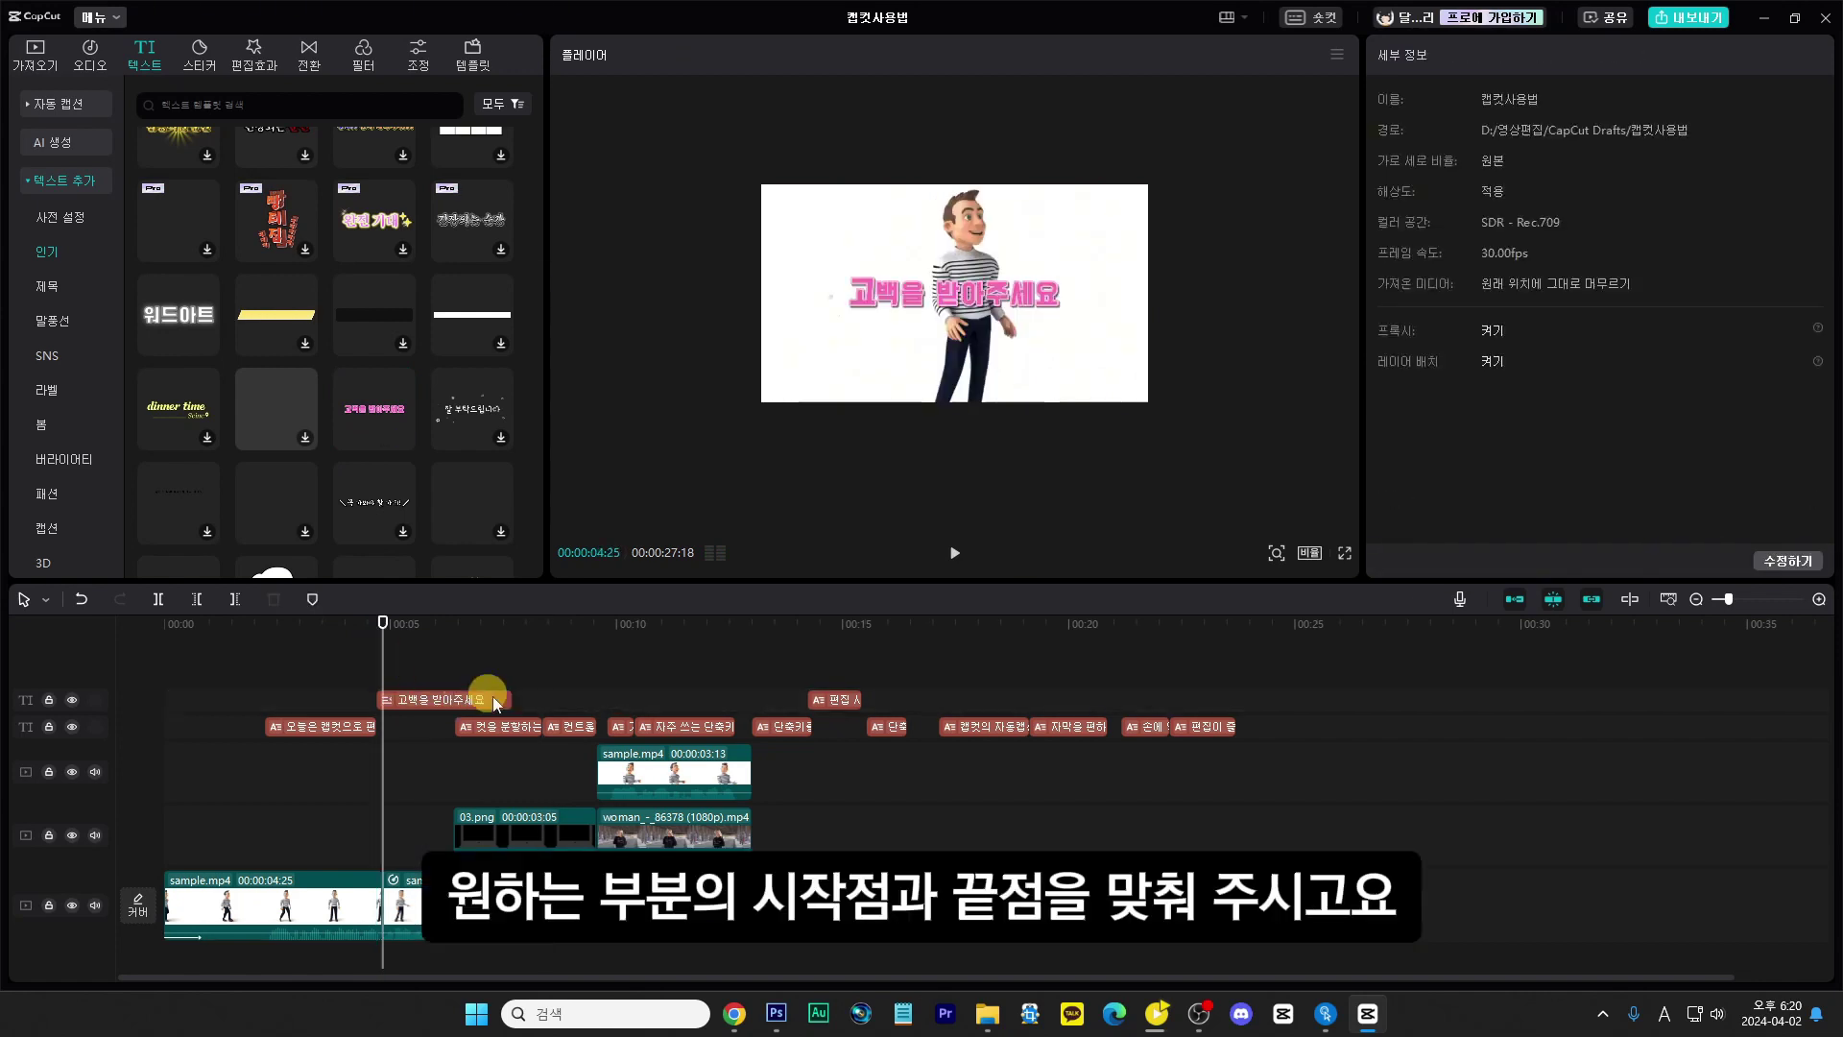
{"action": "left_click", "coordinate": [432, 658]}
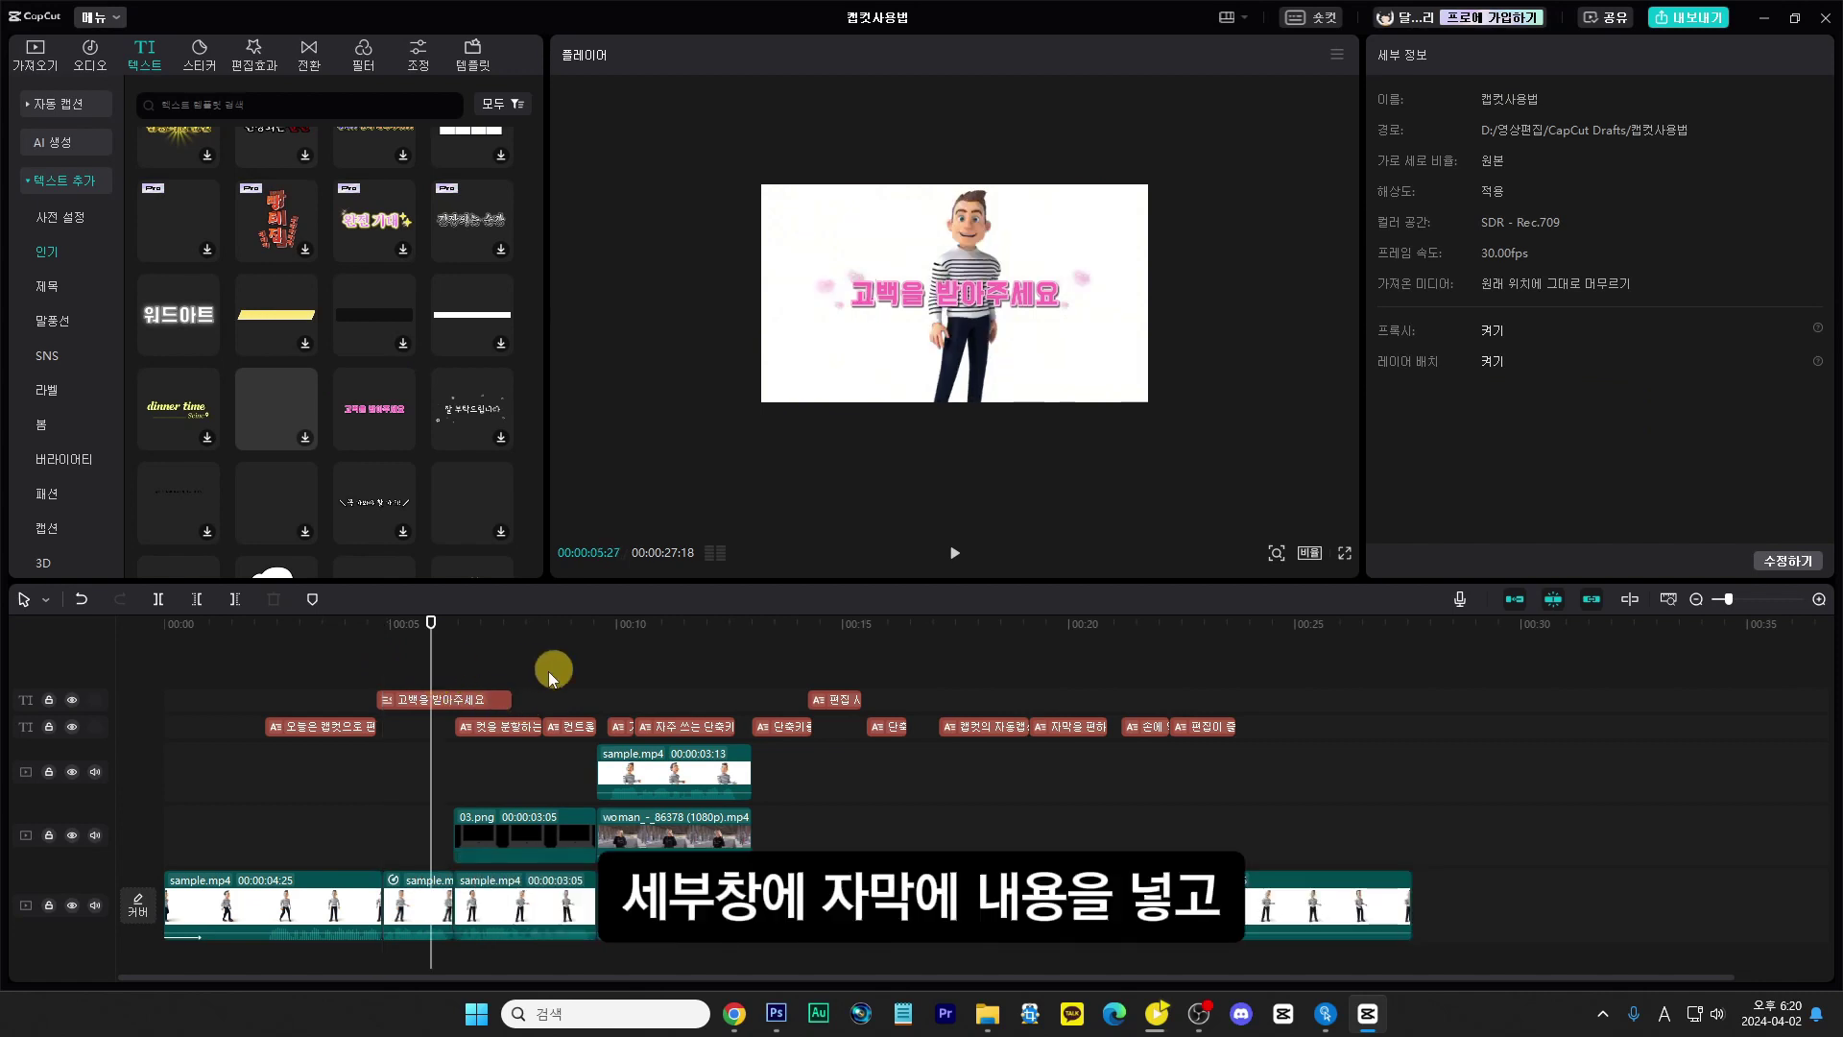
{"action": "left_click", "coordinate": [463, 699]}
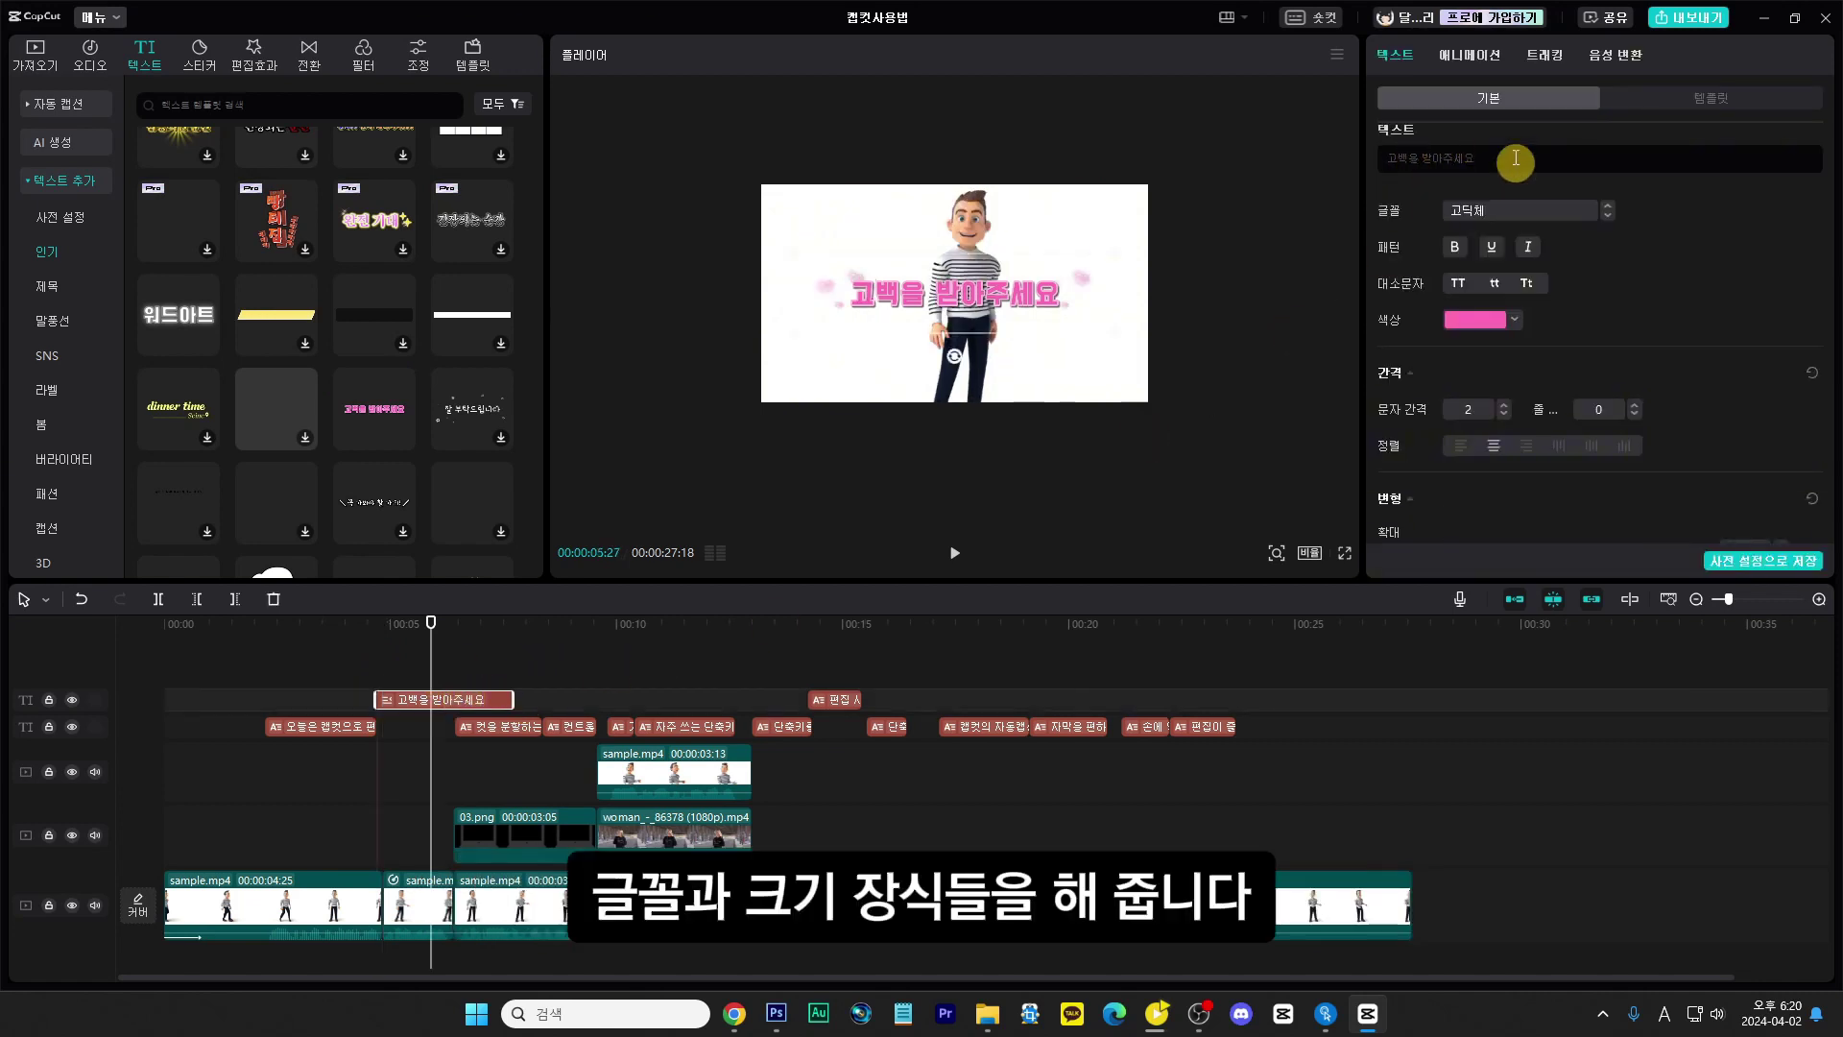
Step: Review the basic text settings and the 인 and 아웃 animation presets for the 고백을 받아주세요 title
{"action": "scroll", "coordinate": [1598, 372], "scroll_direction": "down", "scroll_amount": 1}
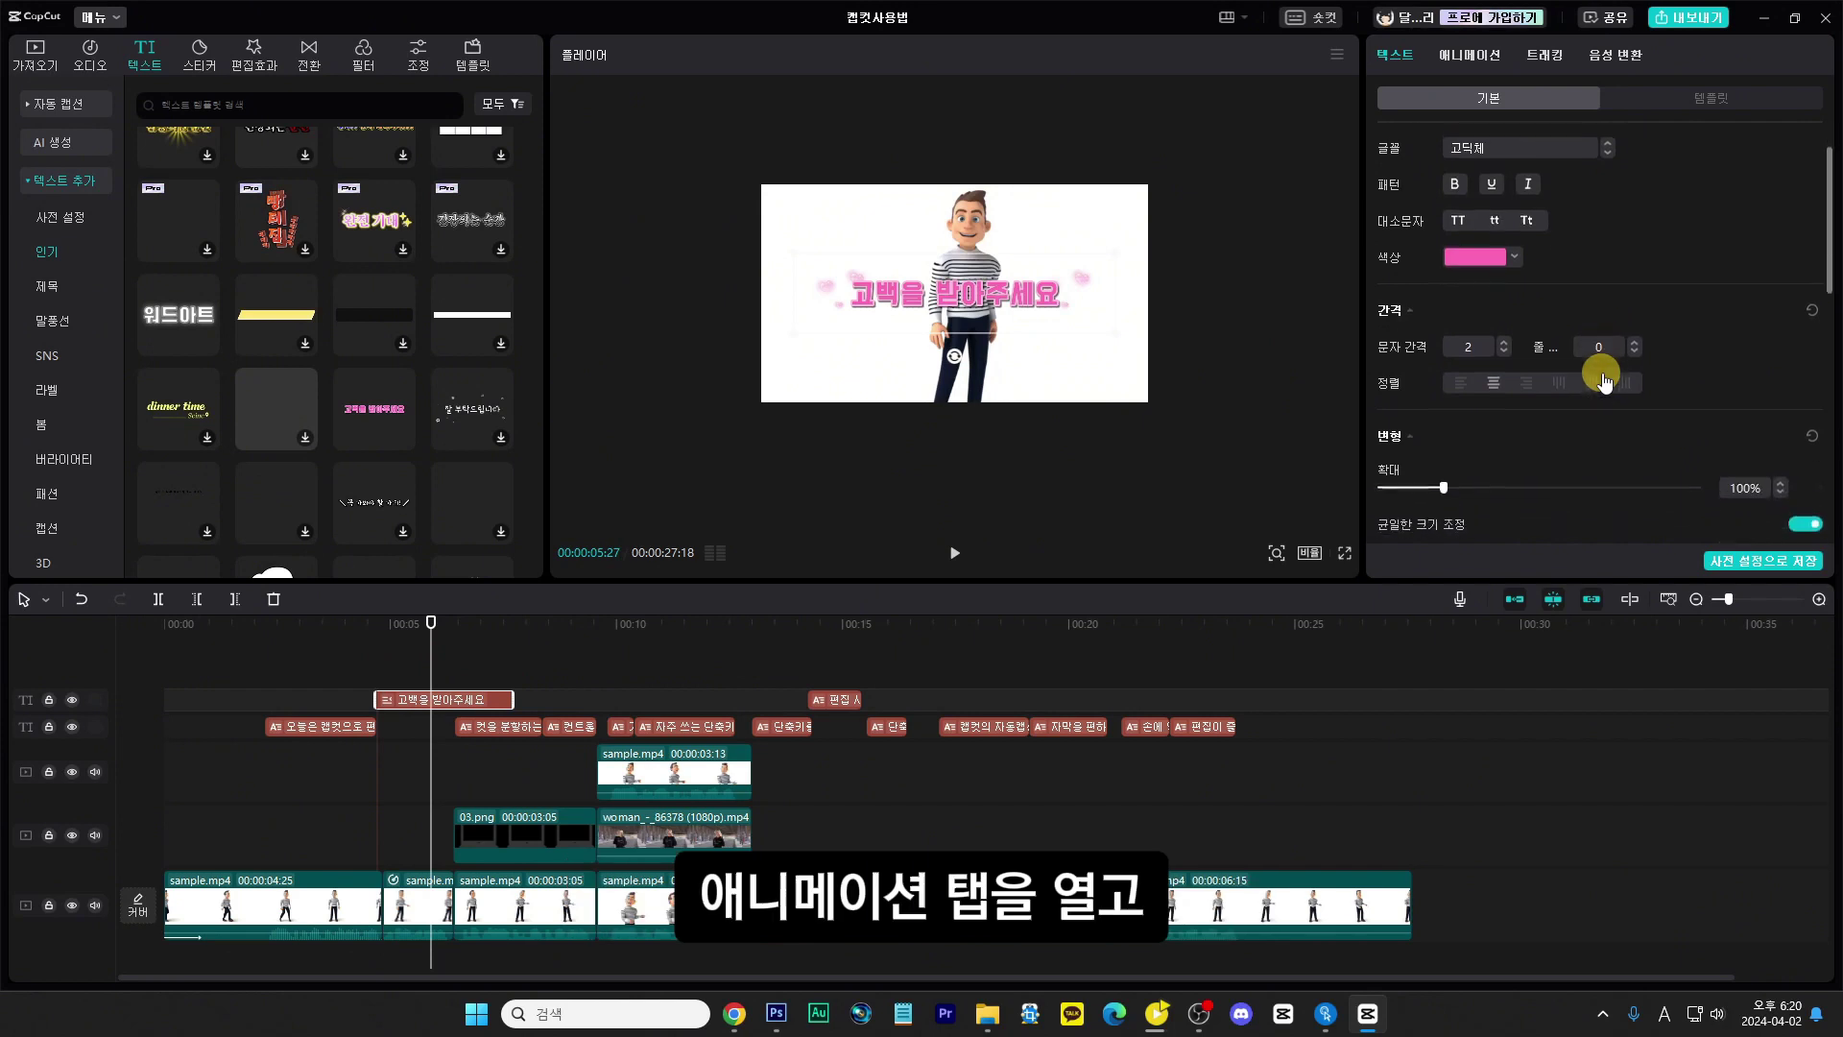
{"action": "left_click", "coordinate": [1469, 55]}
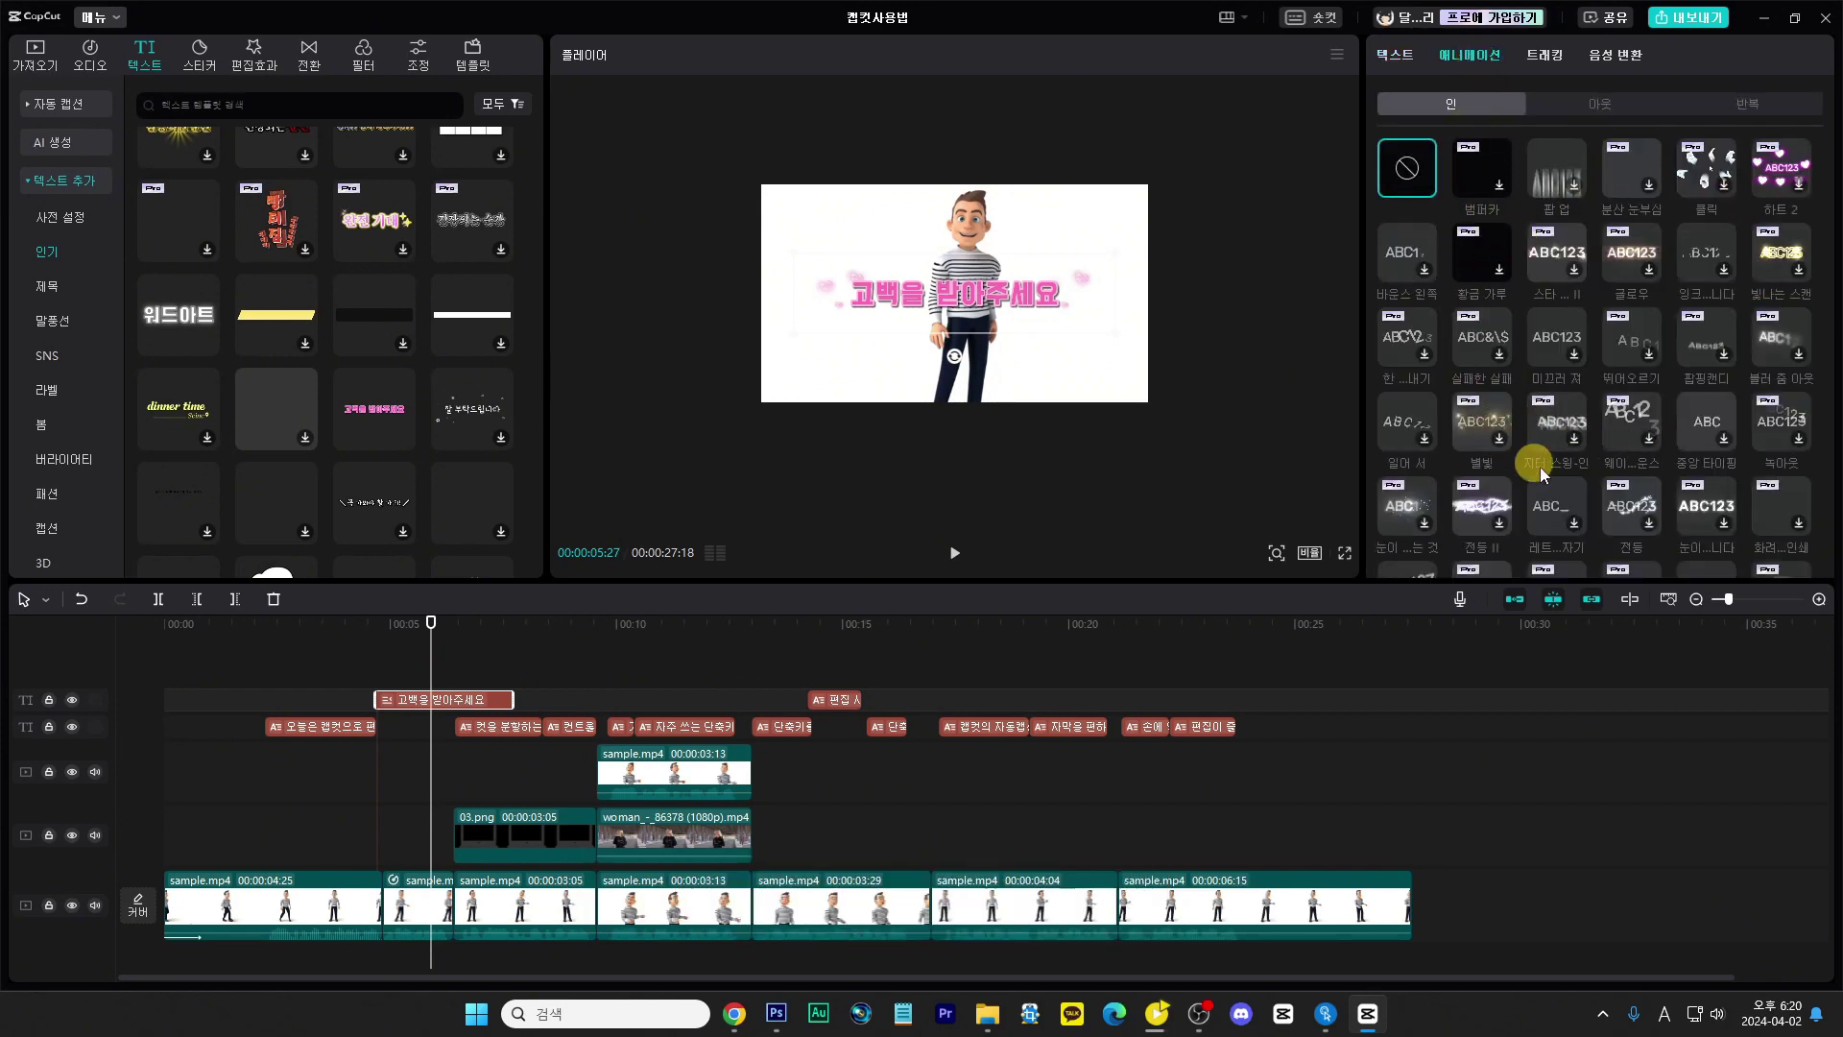
{"action": "left_click", "coordinate": [1613, 98]}
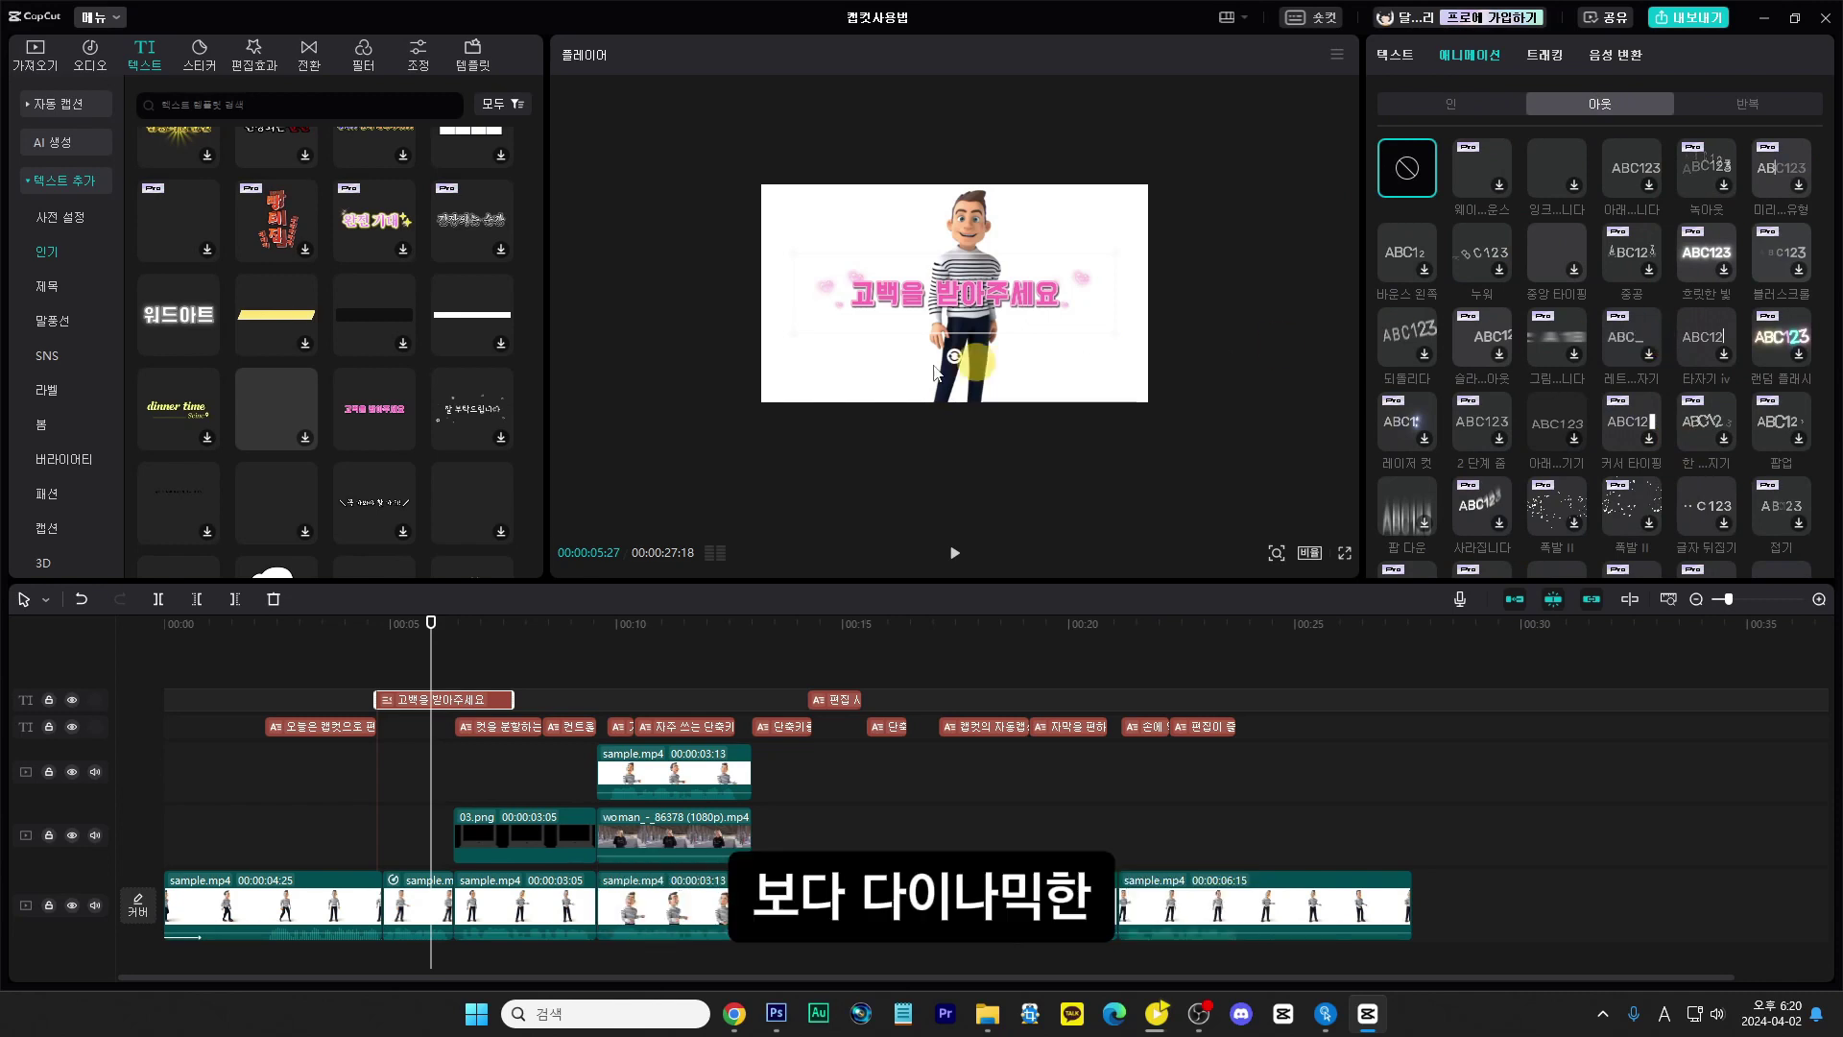
Step: Look through the 인기 text templates and return to the start of the collection
{"action": "scroll", "coordinate": [431, 397], "scroll_direction": "down", "scroll_amount": 3}
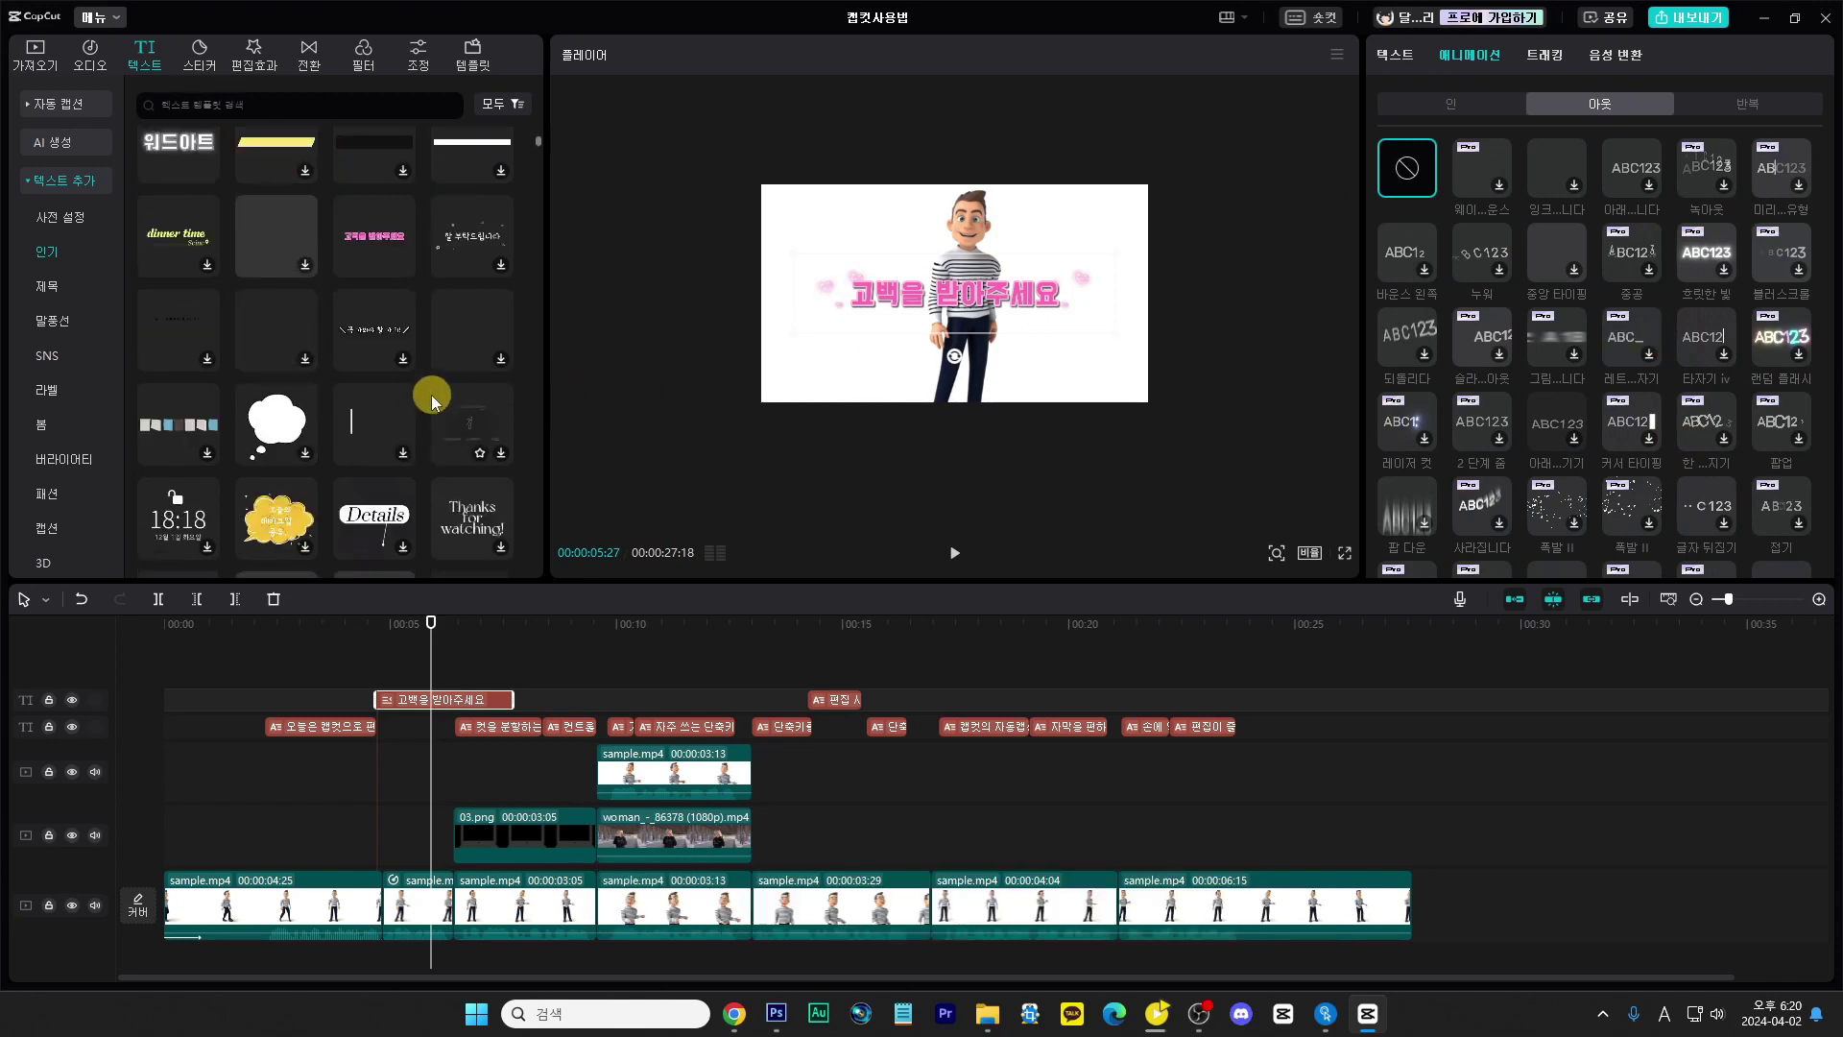
{"action": "scroll", "coordinate": [431, 396], "scroll_direction": "down", "scroll_amount": 6}
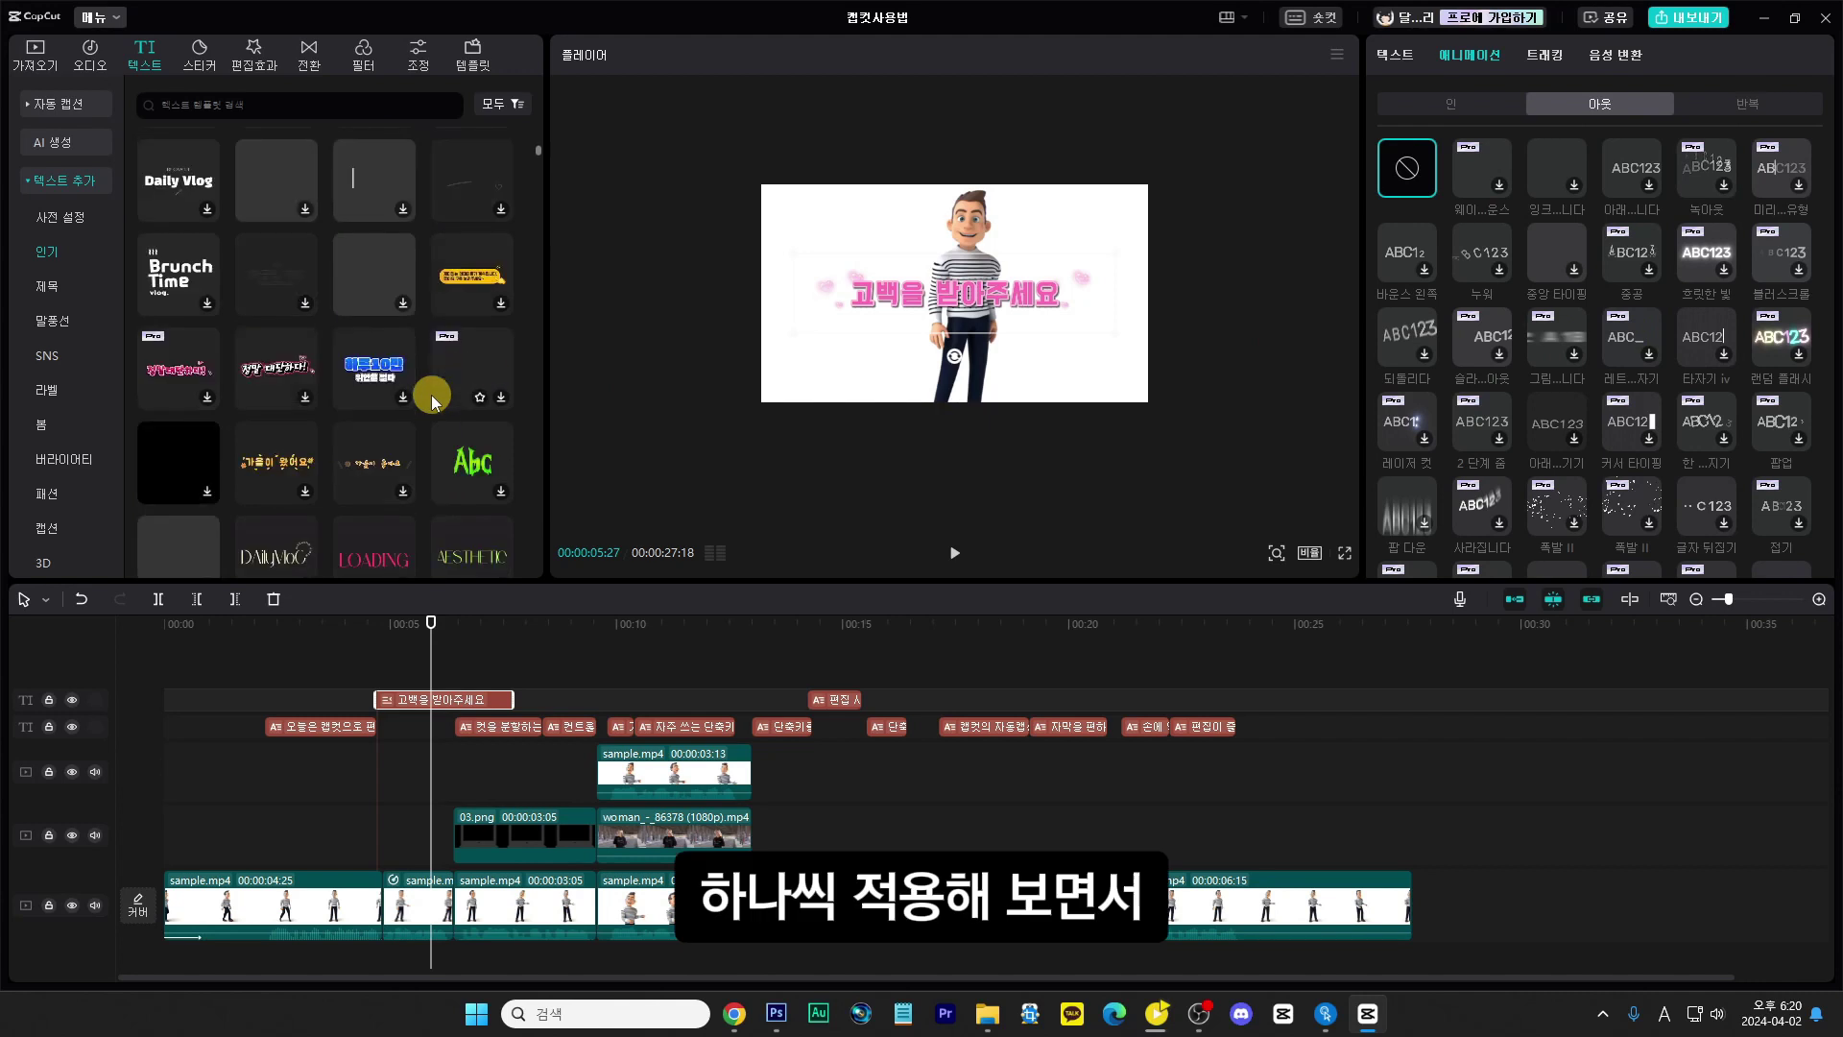
{"action": "scroll", "coordinate": [430, 395], "scroll_direction": "down", "scroll_amount": 4}
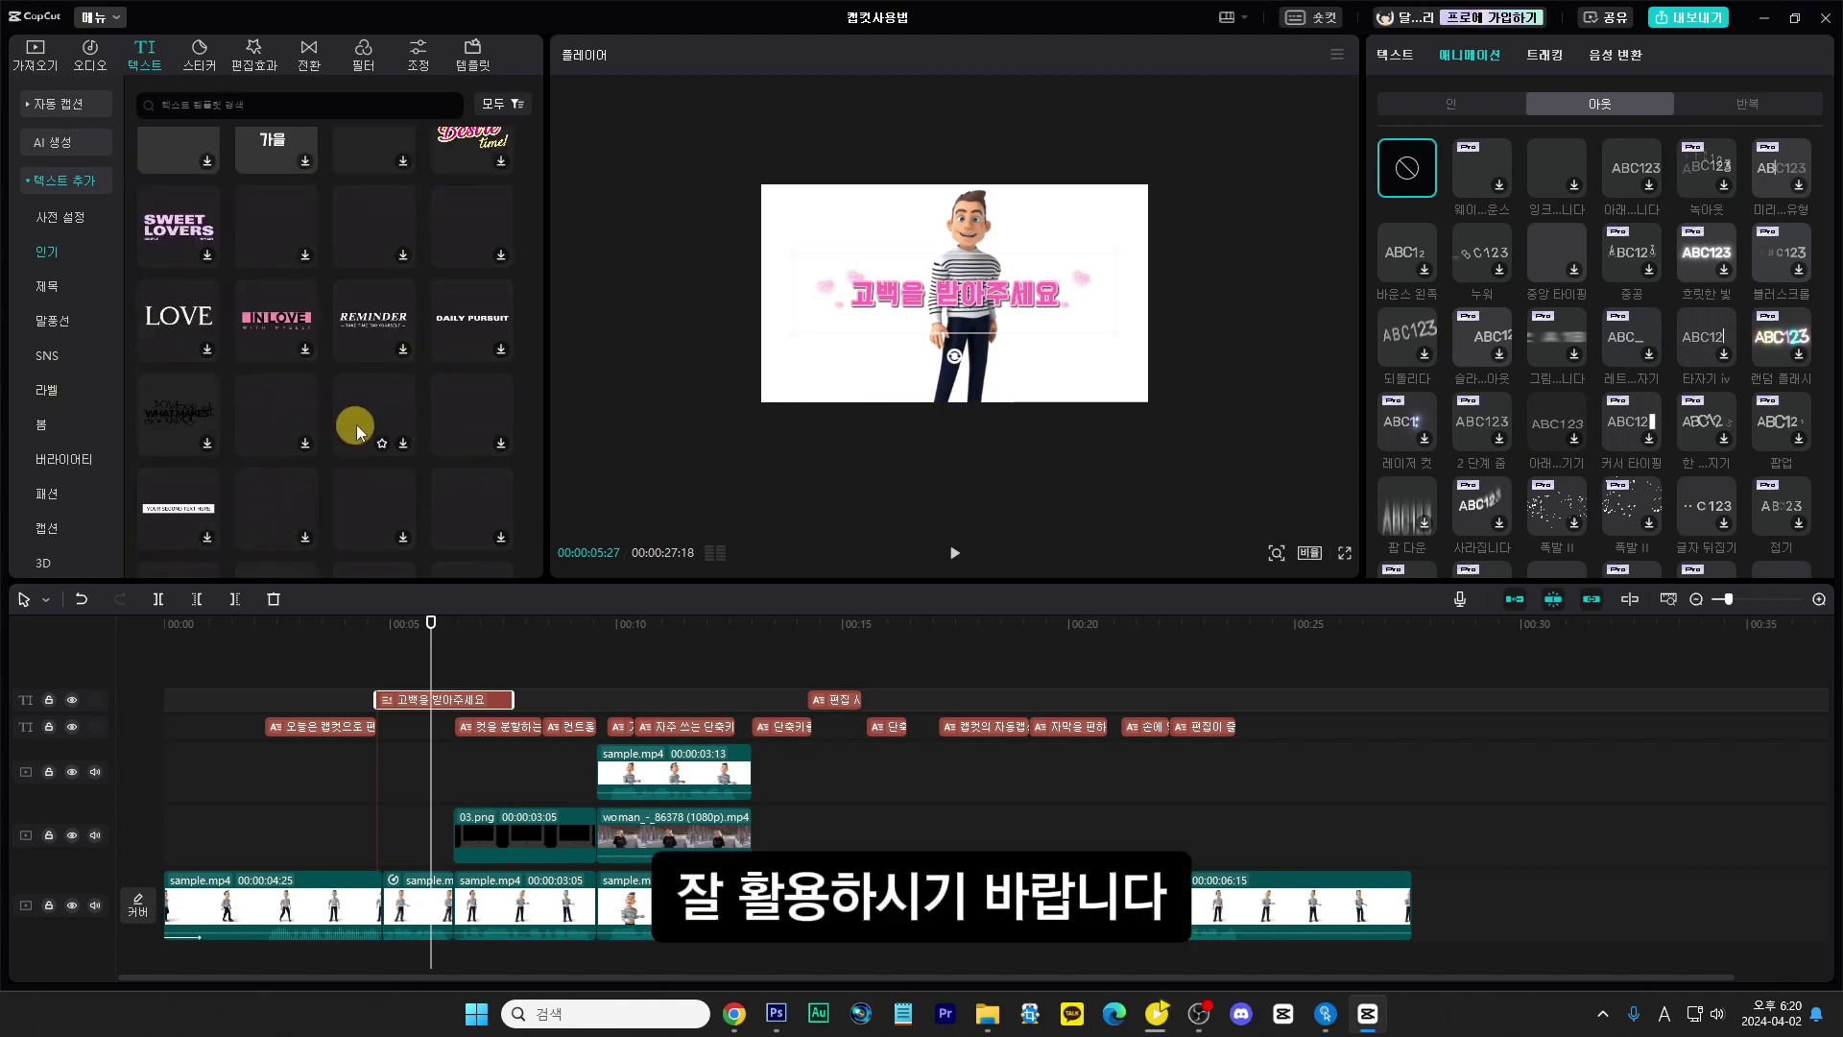
{"action": "scroll", "coordinate": [360, 419], "scroll_direction": "up", "scroll_amount": 5}
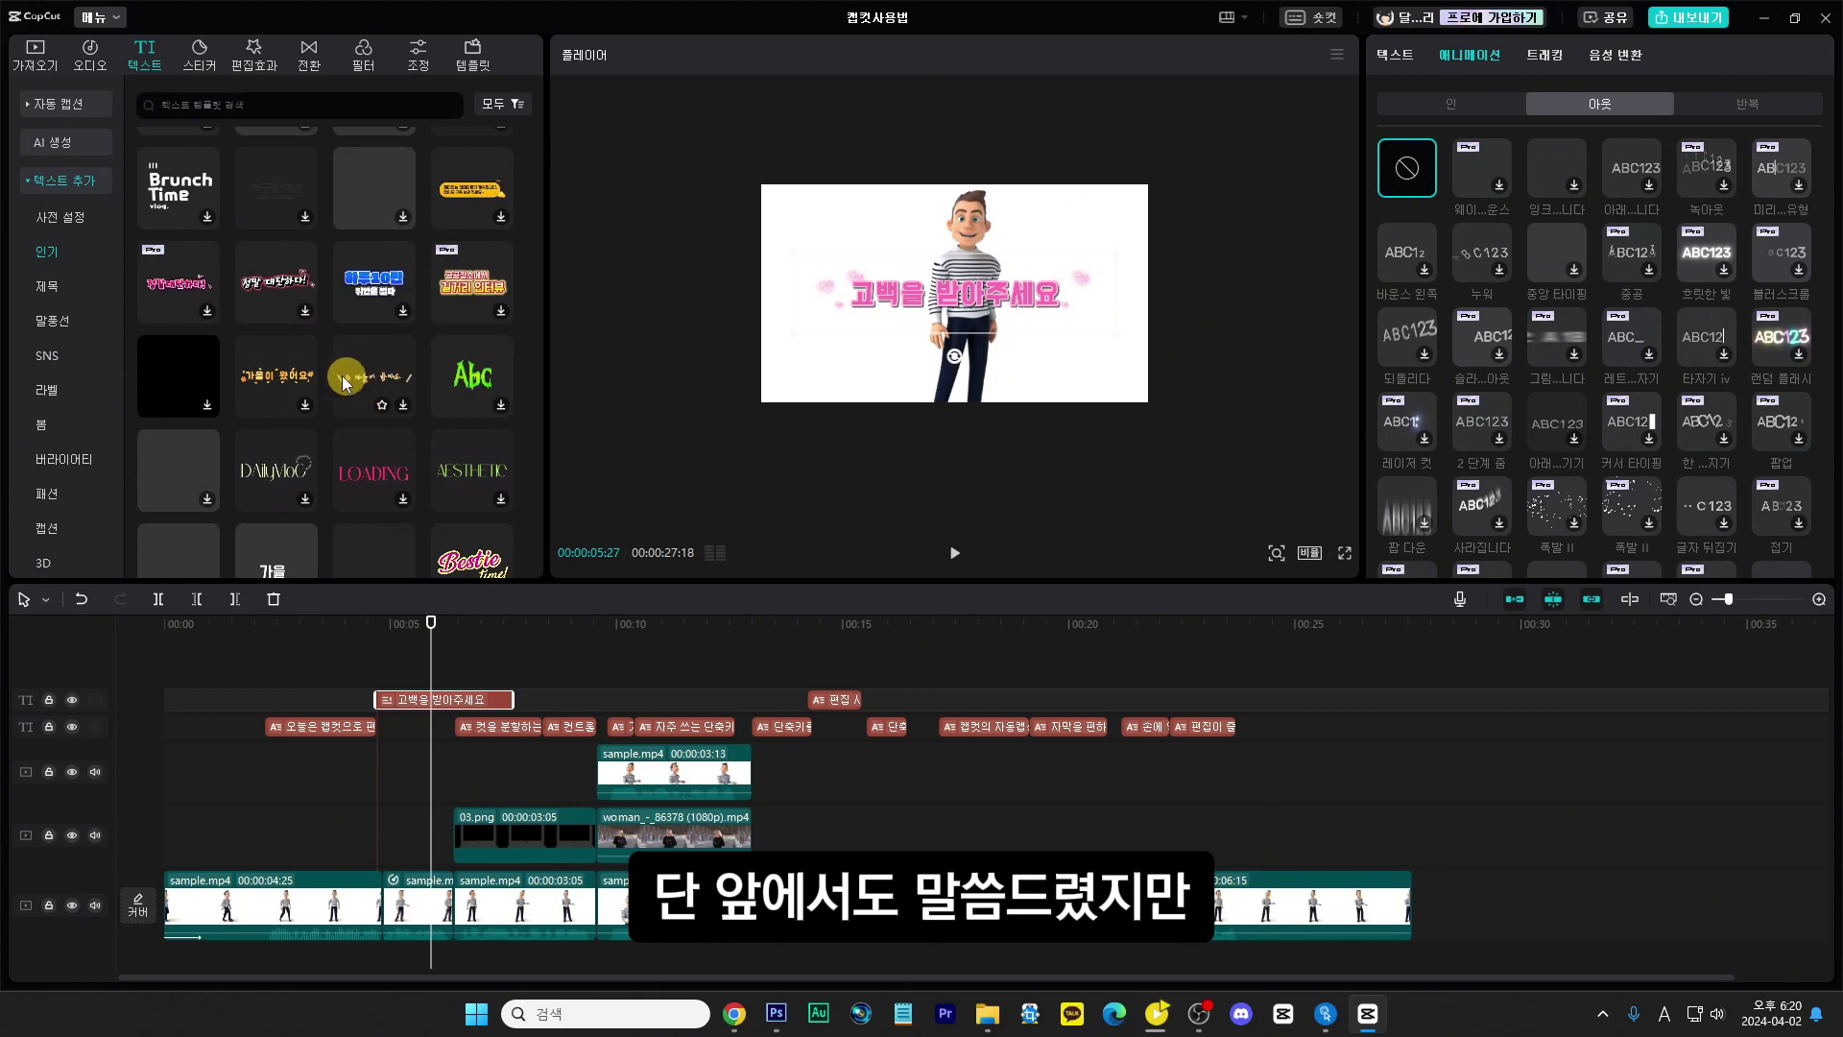
{"action": "scroll", "coordinate": [276, 377], "scroll_direction": "up", "scroll_amount": 4}
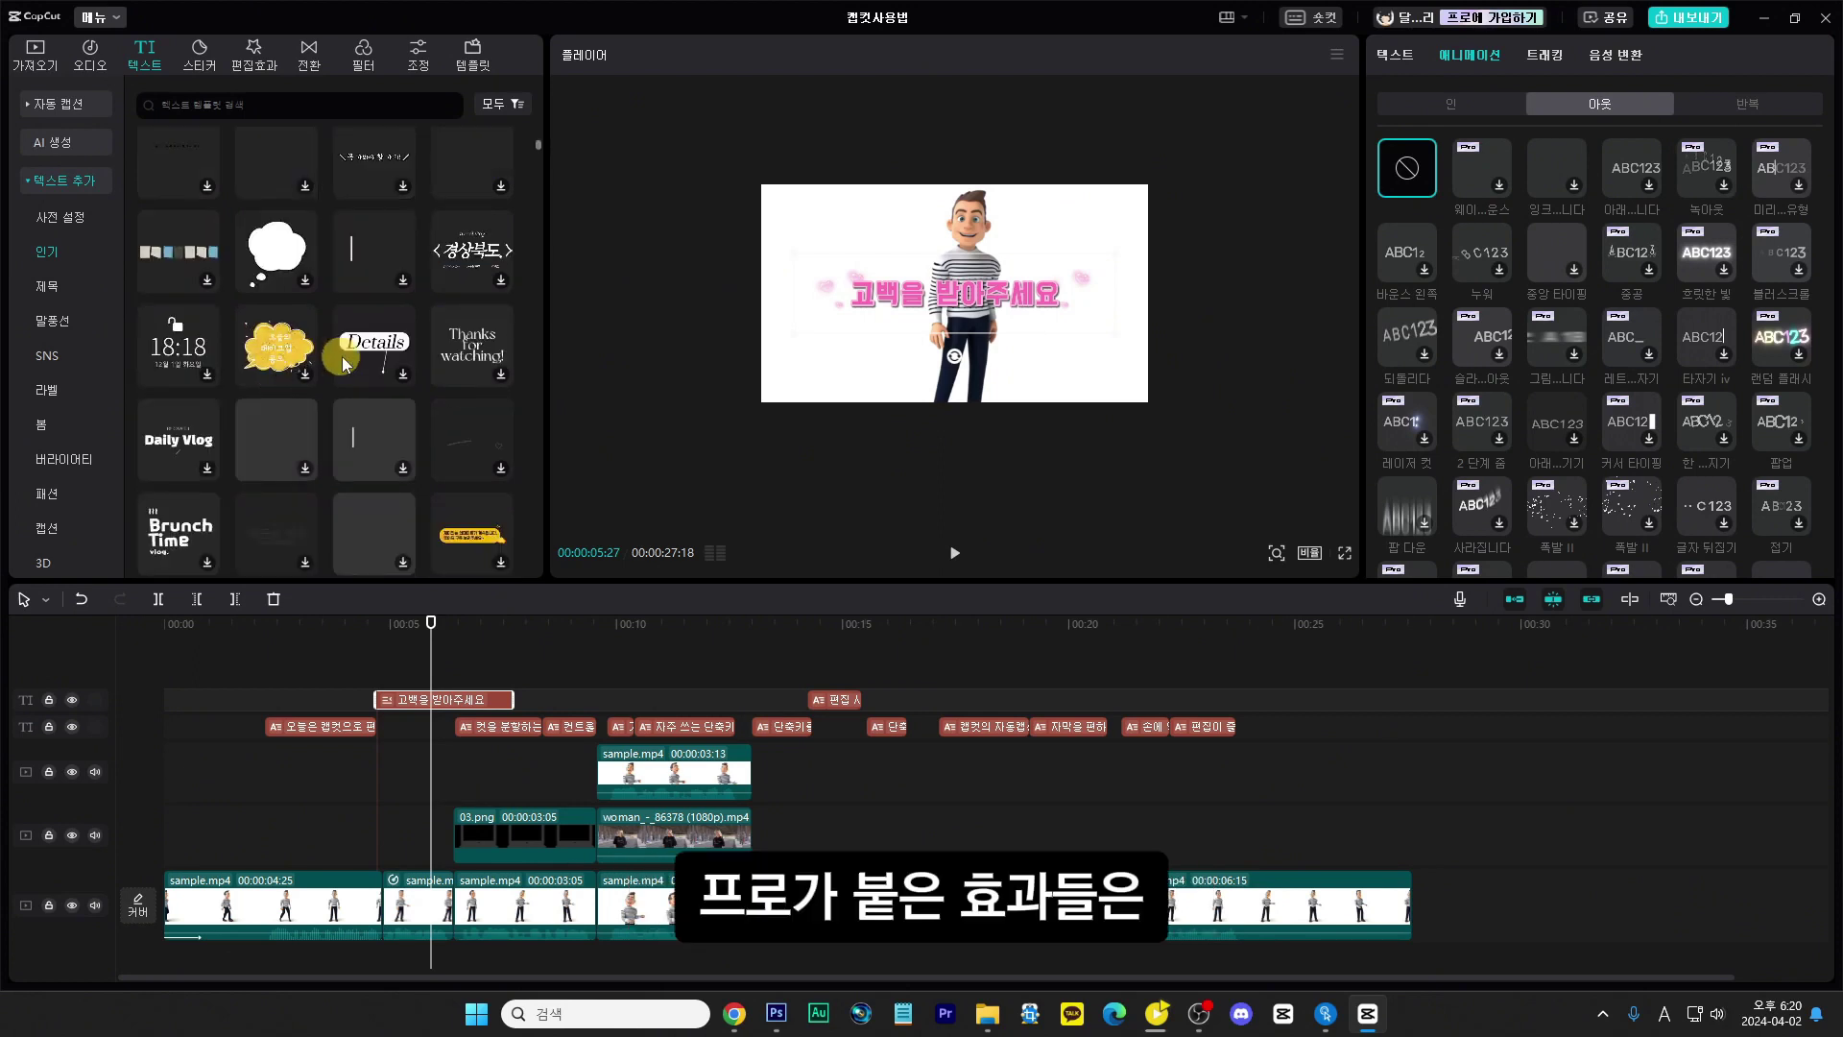
{"action": "scroll", "coordinate": [379, 324], "scroll_direction": "up", "scroll_amount": 5}
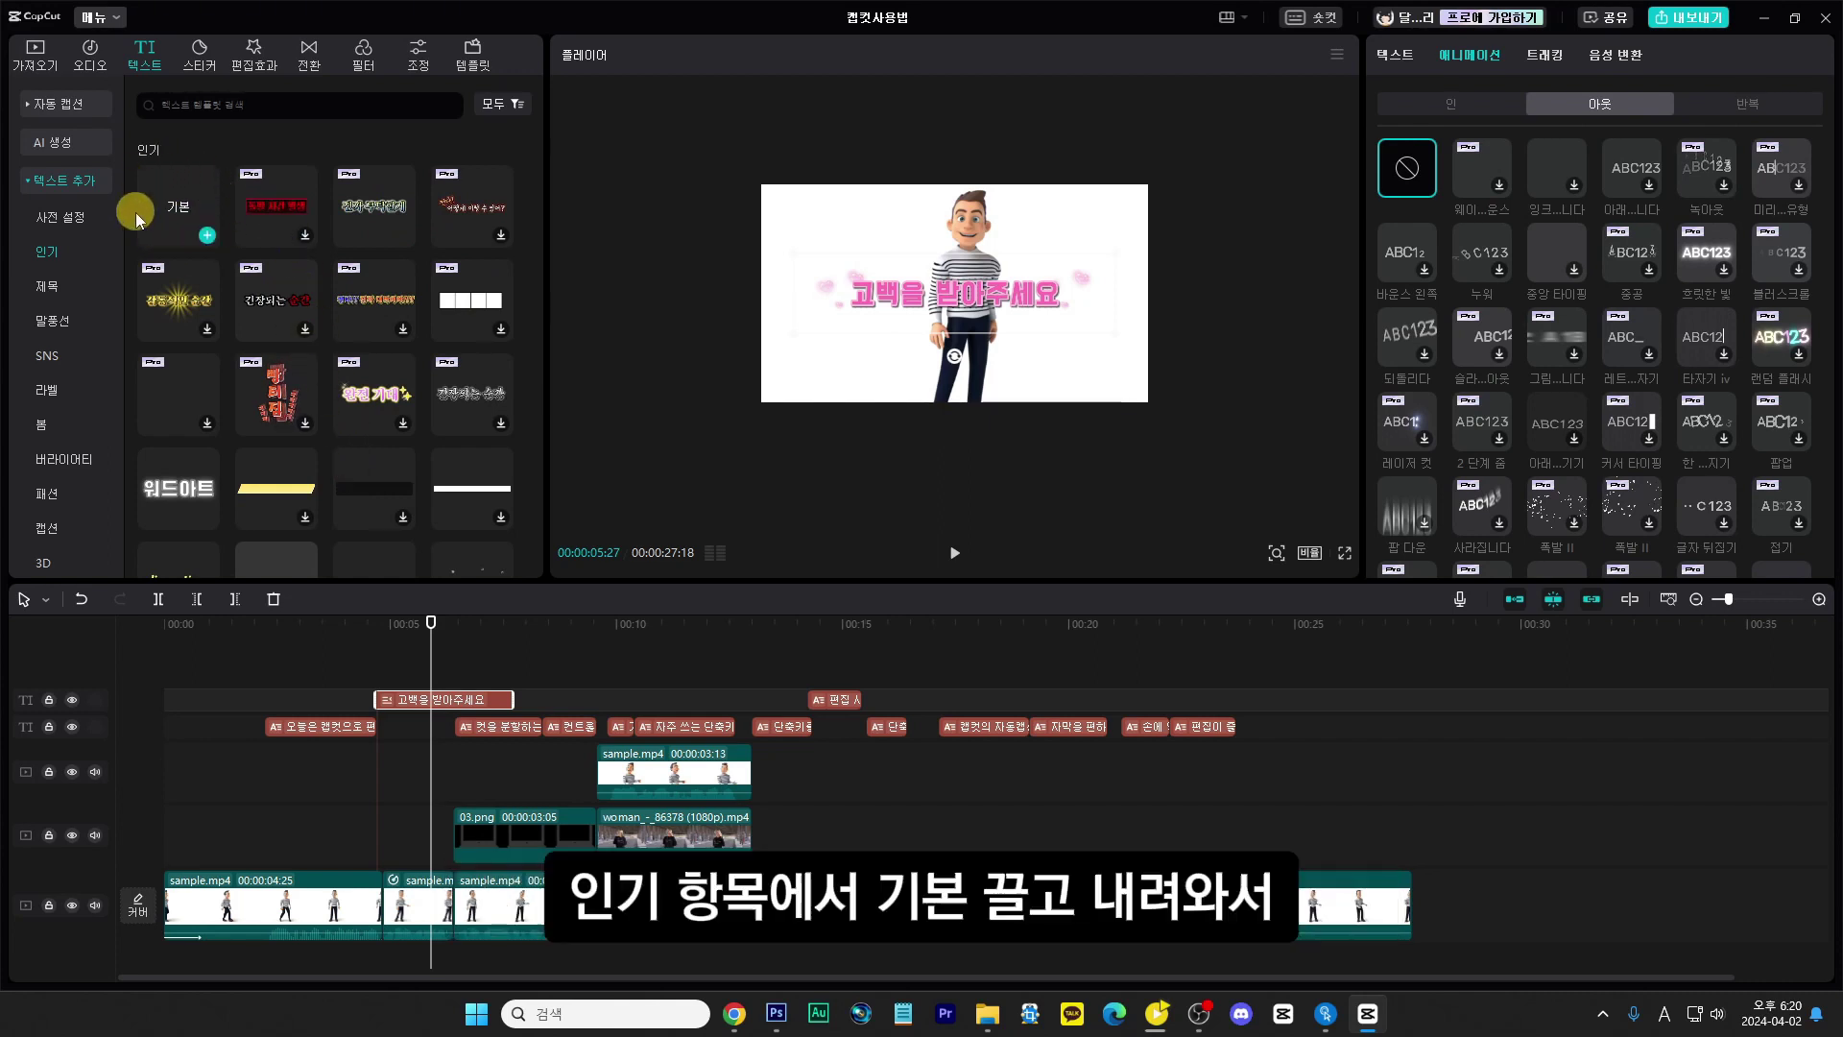
Step: Add a 기본 text above the captions near 10 seconds, save its style as a preset and show the saved text presets
{"action": "left_click_drag", "start_coordinate": [175, 201], "coordinate": [614, 672]}
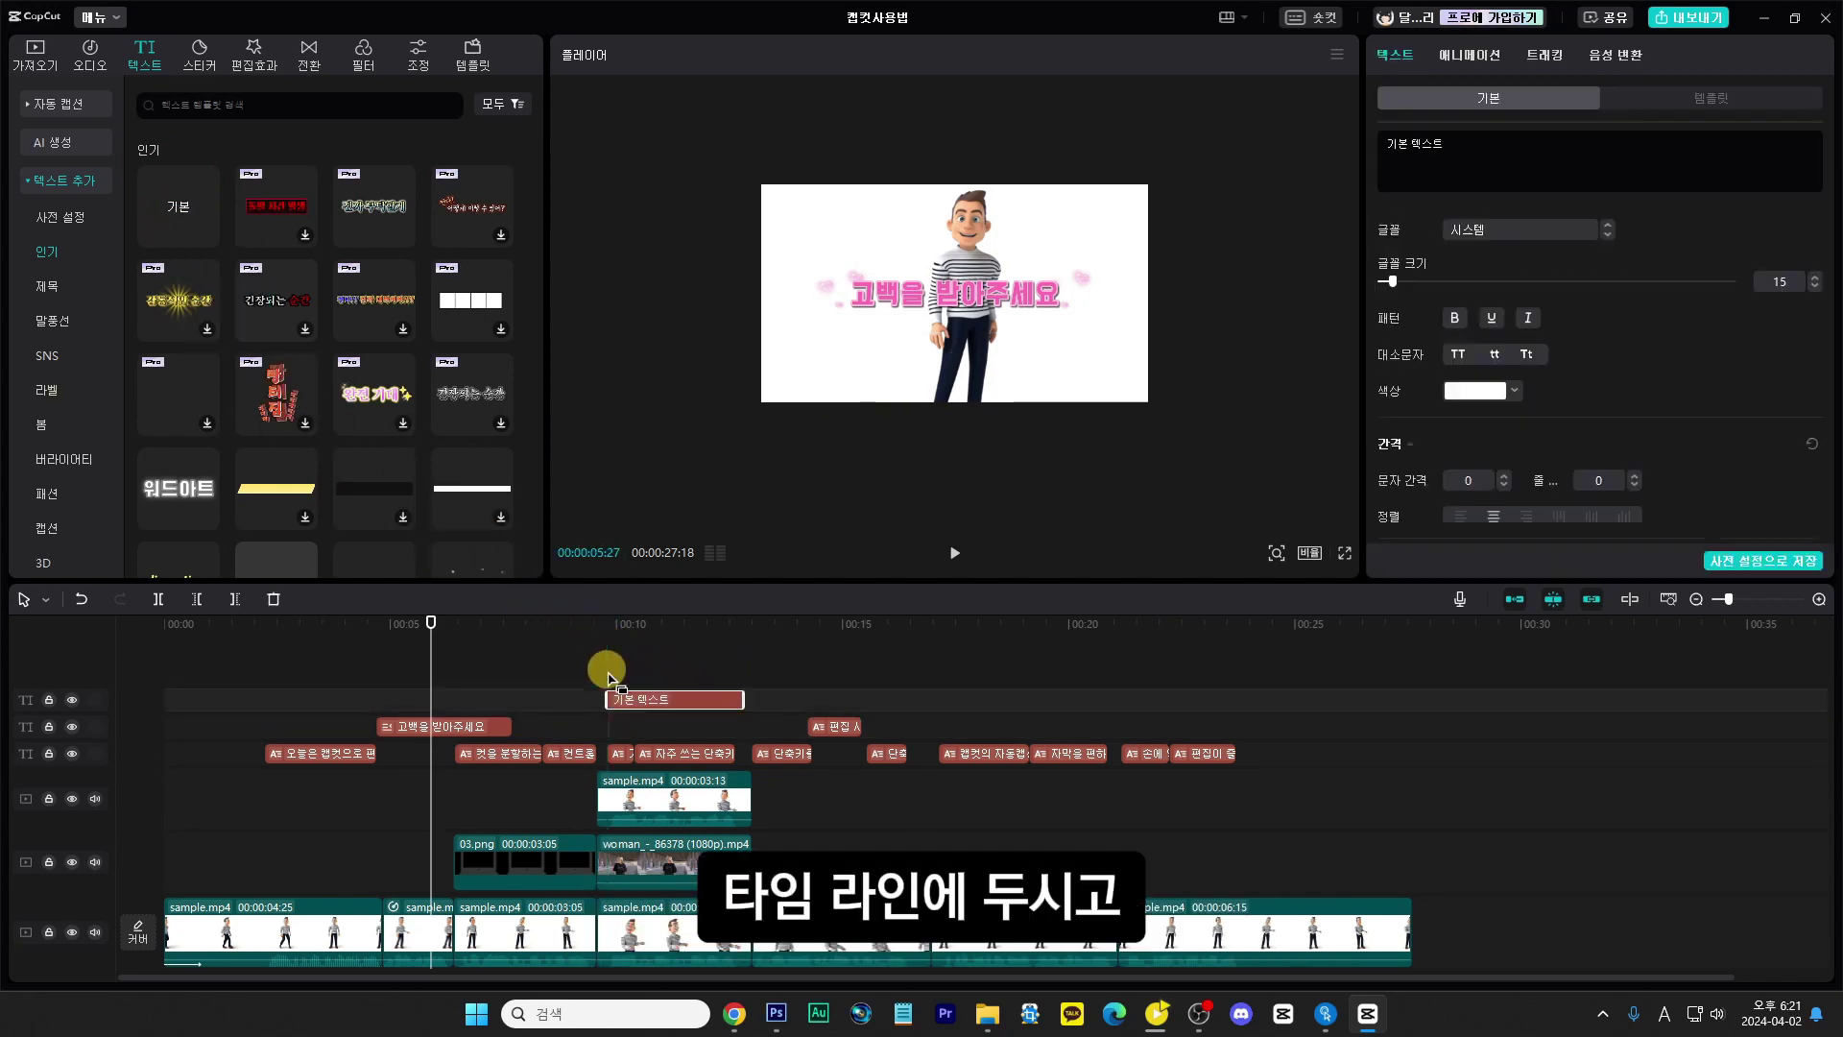
{"action": "left_click", "coordinate": [663, 674]}
{"action": "left_click", "coordinate": [672, 694]}
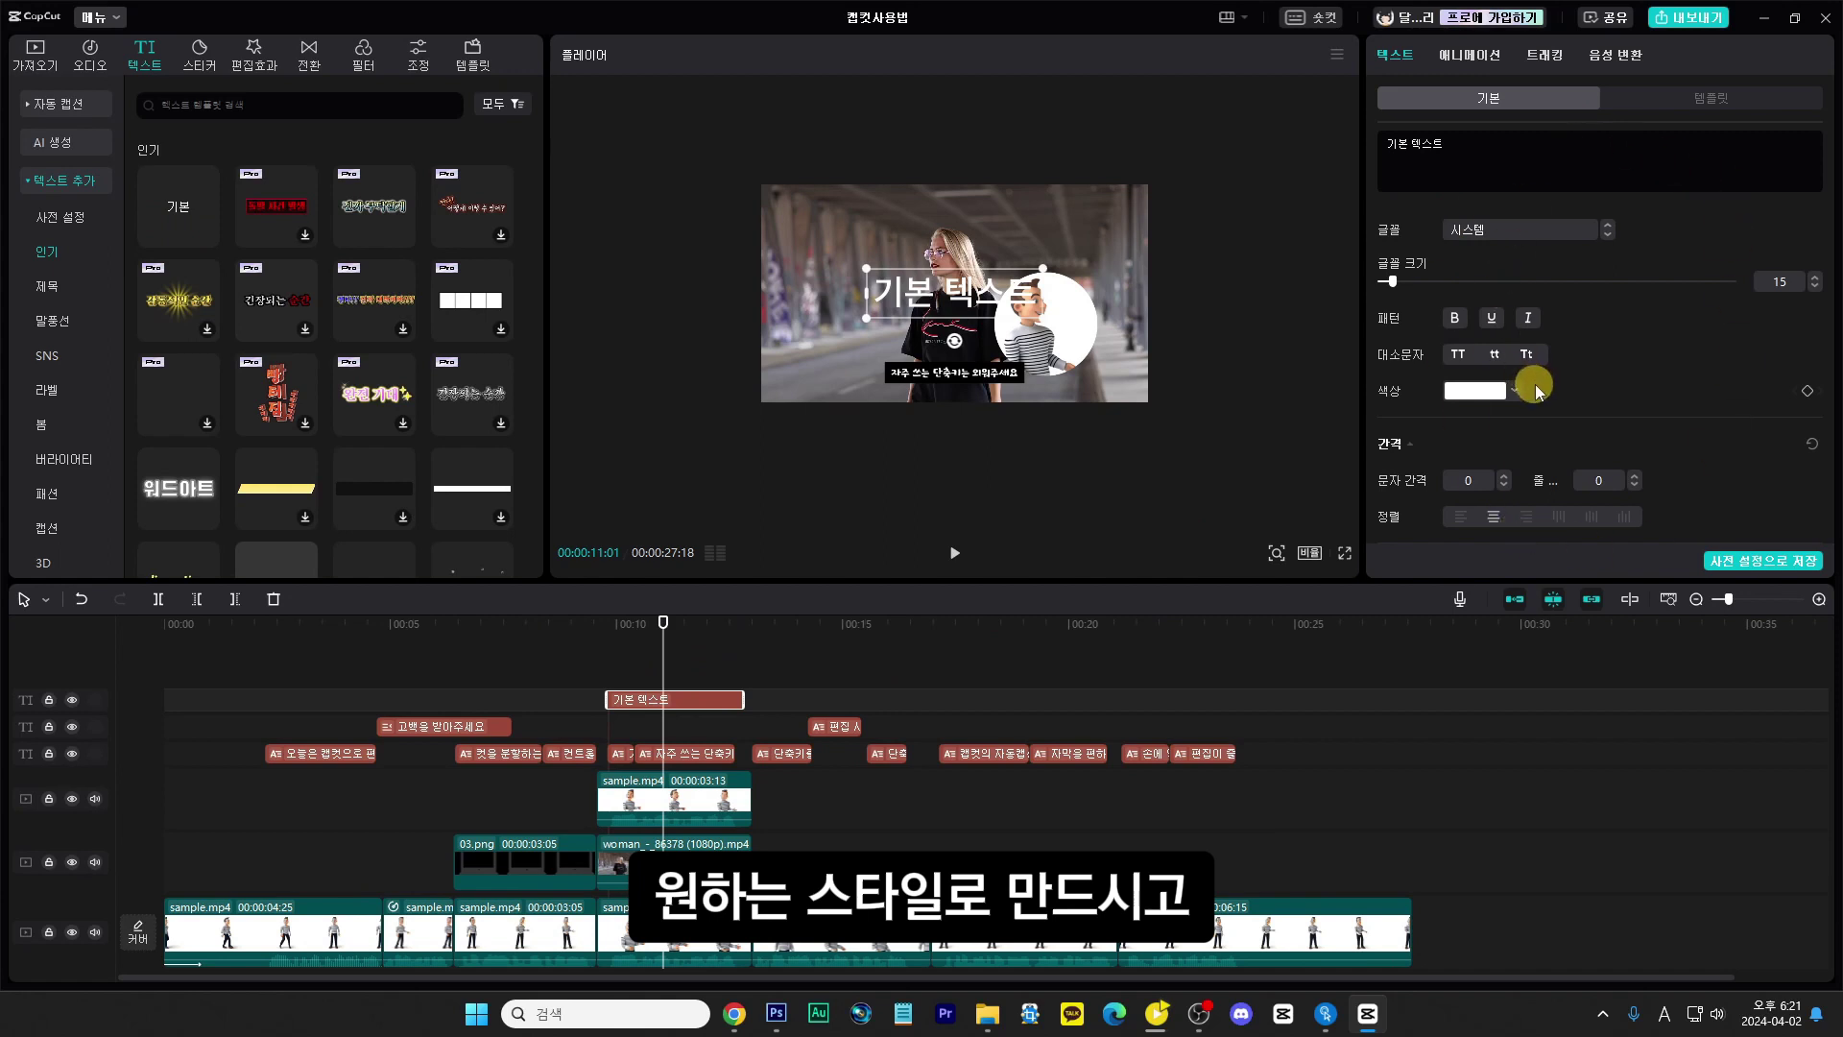
{"action": "left_click", "coordinate": [1758, 563]}
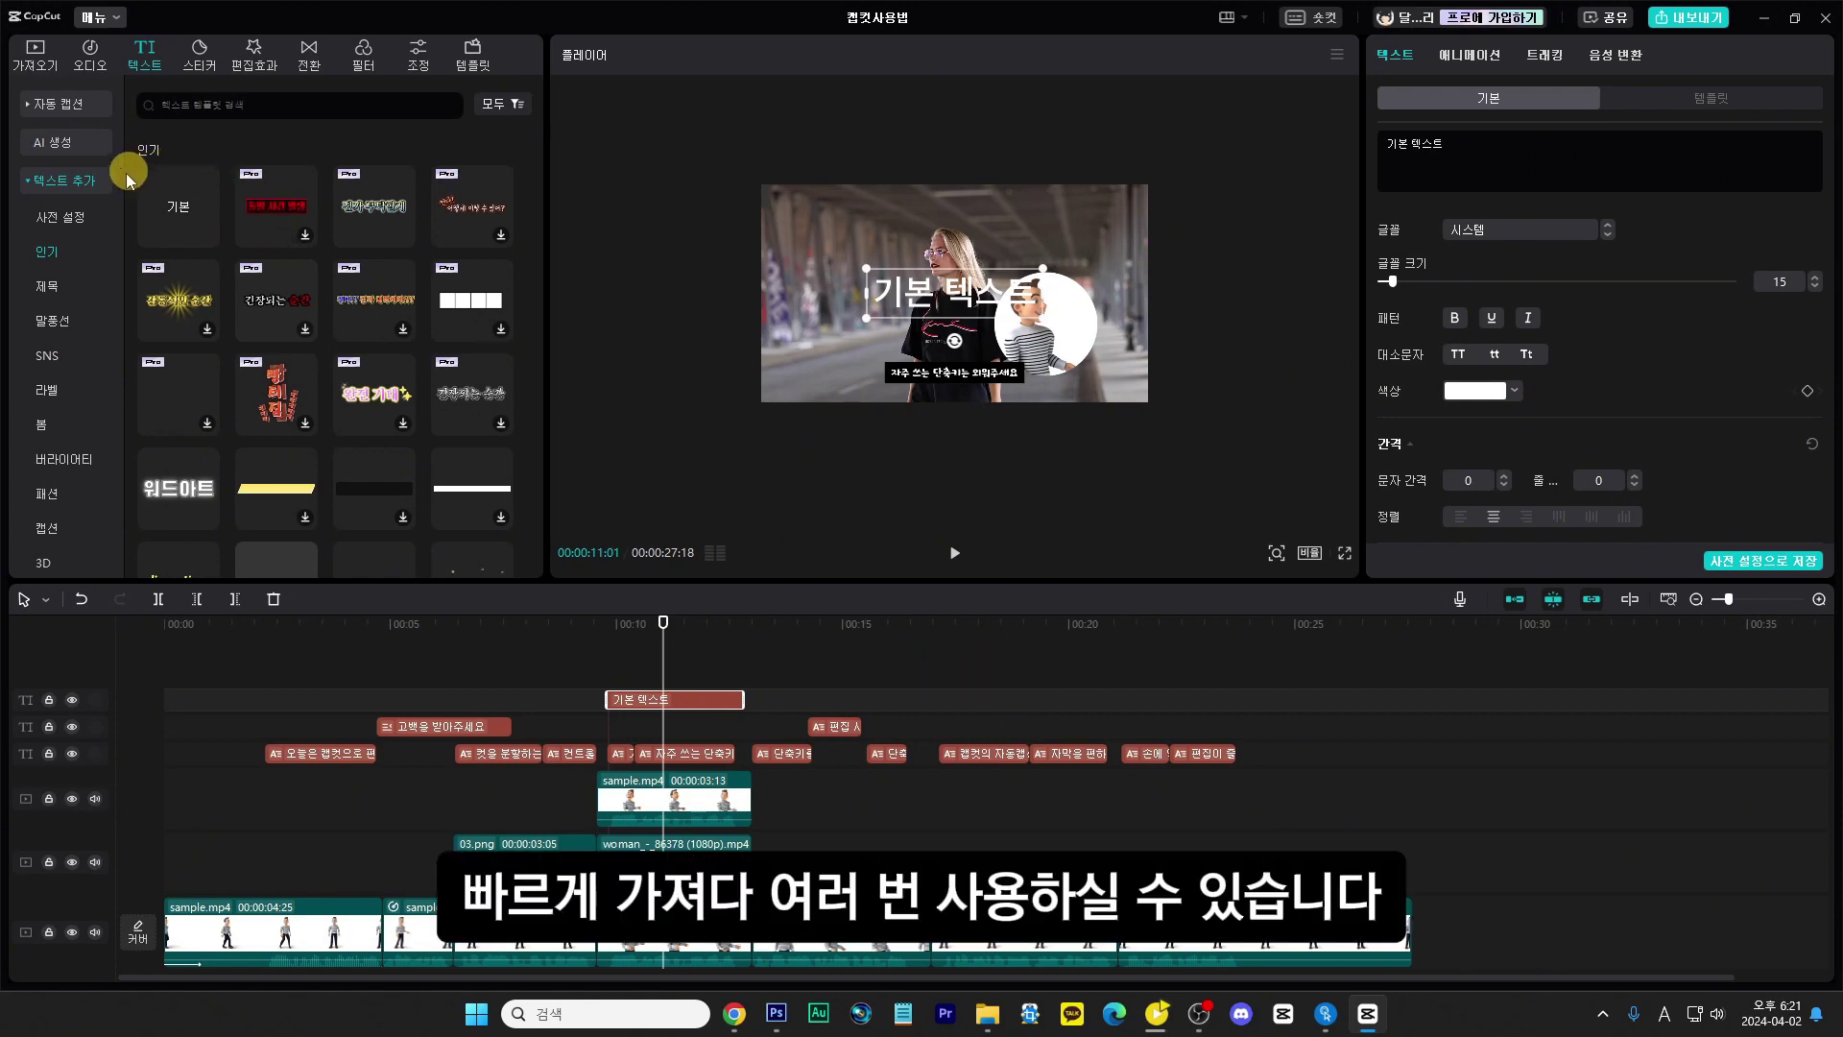
{"action": "left_click", "coordinate": [72, 220]}
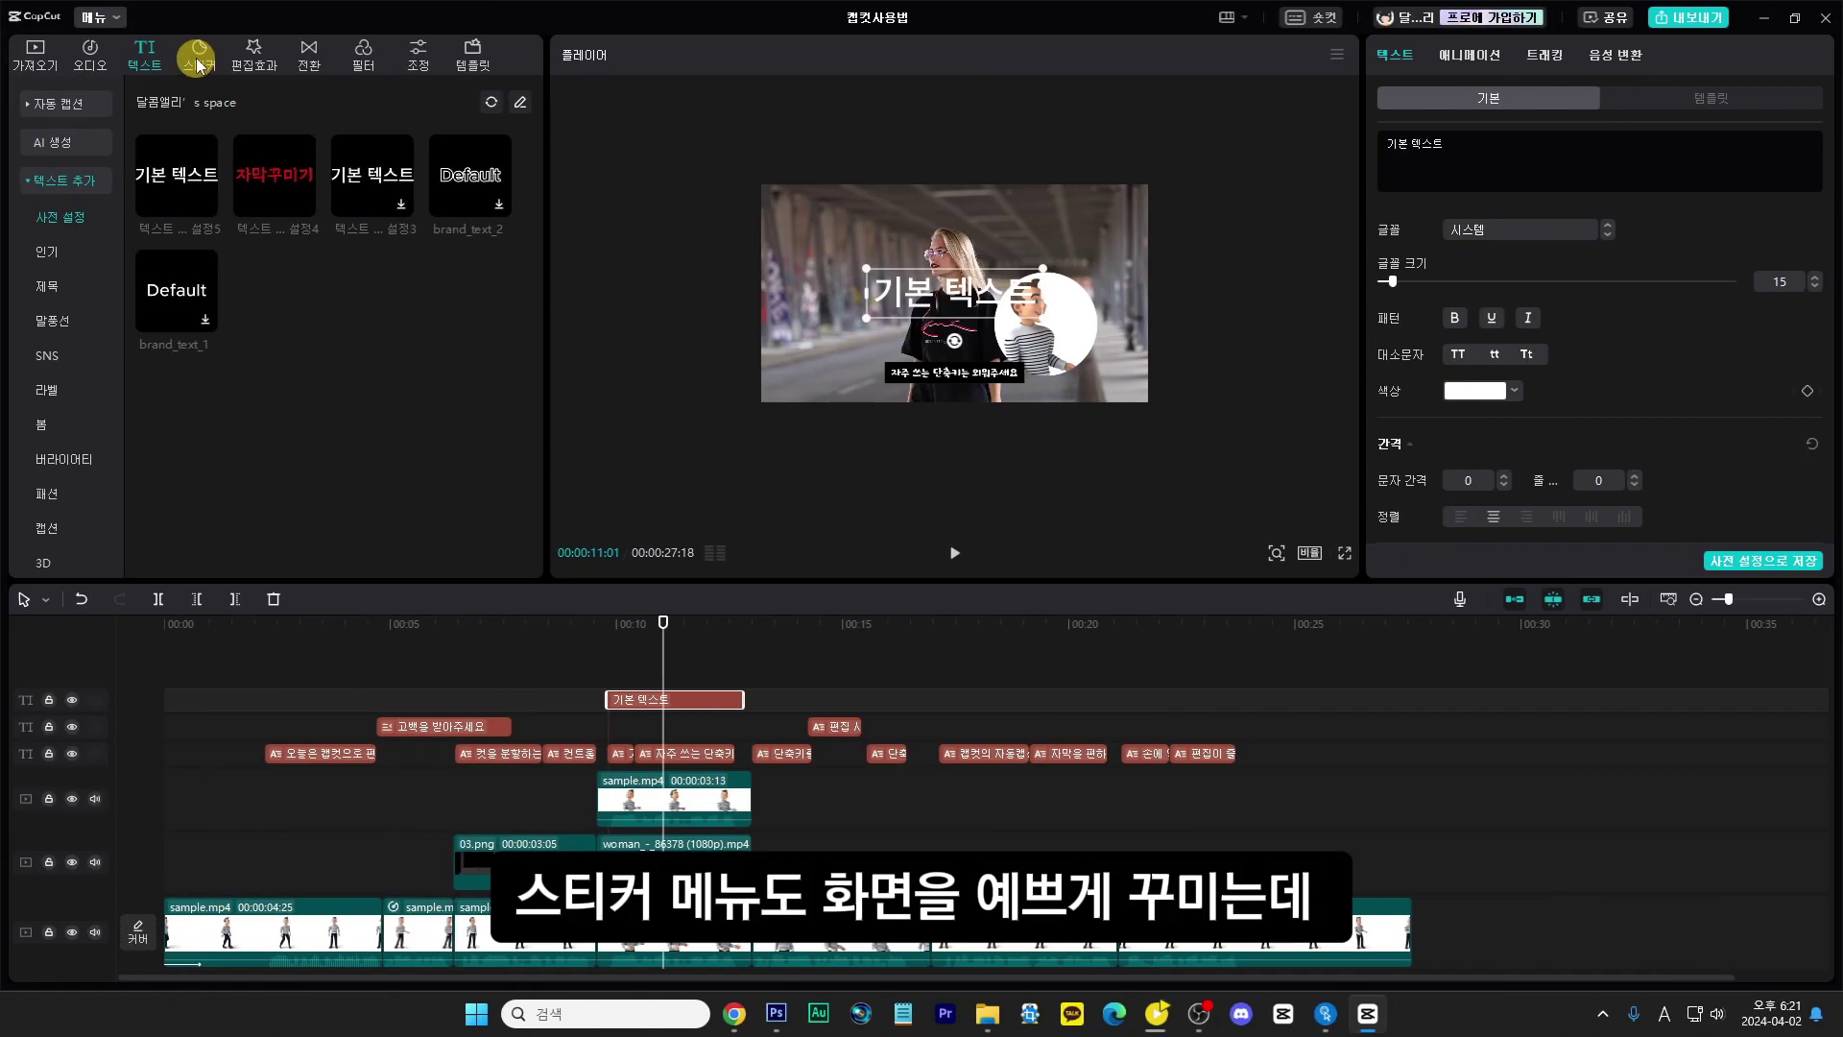
Step: Look through the popular stickers and the video and body effects collections
{"action": "left_click", "coordinate": [198, 58]}
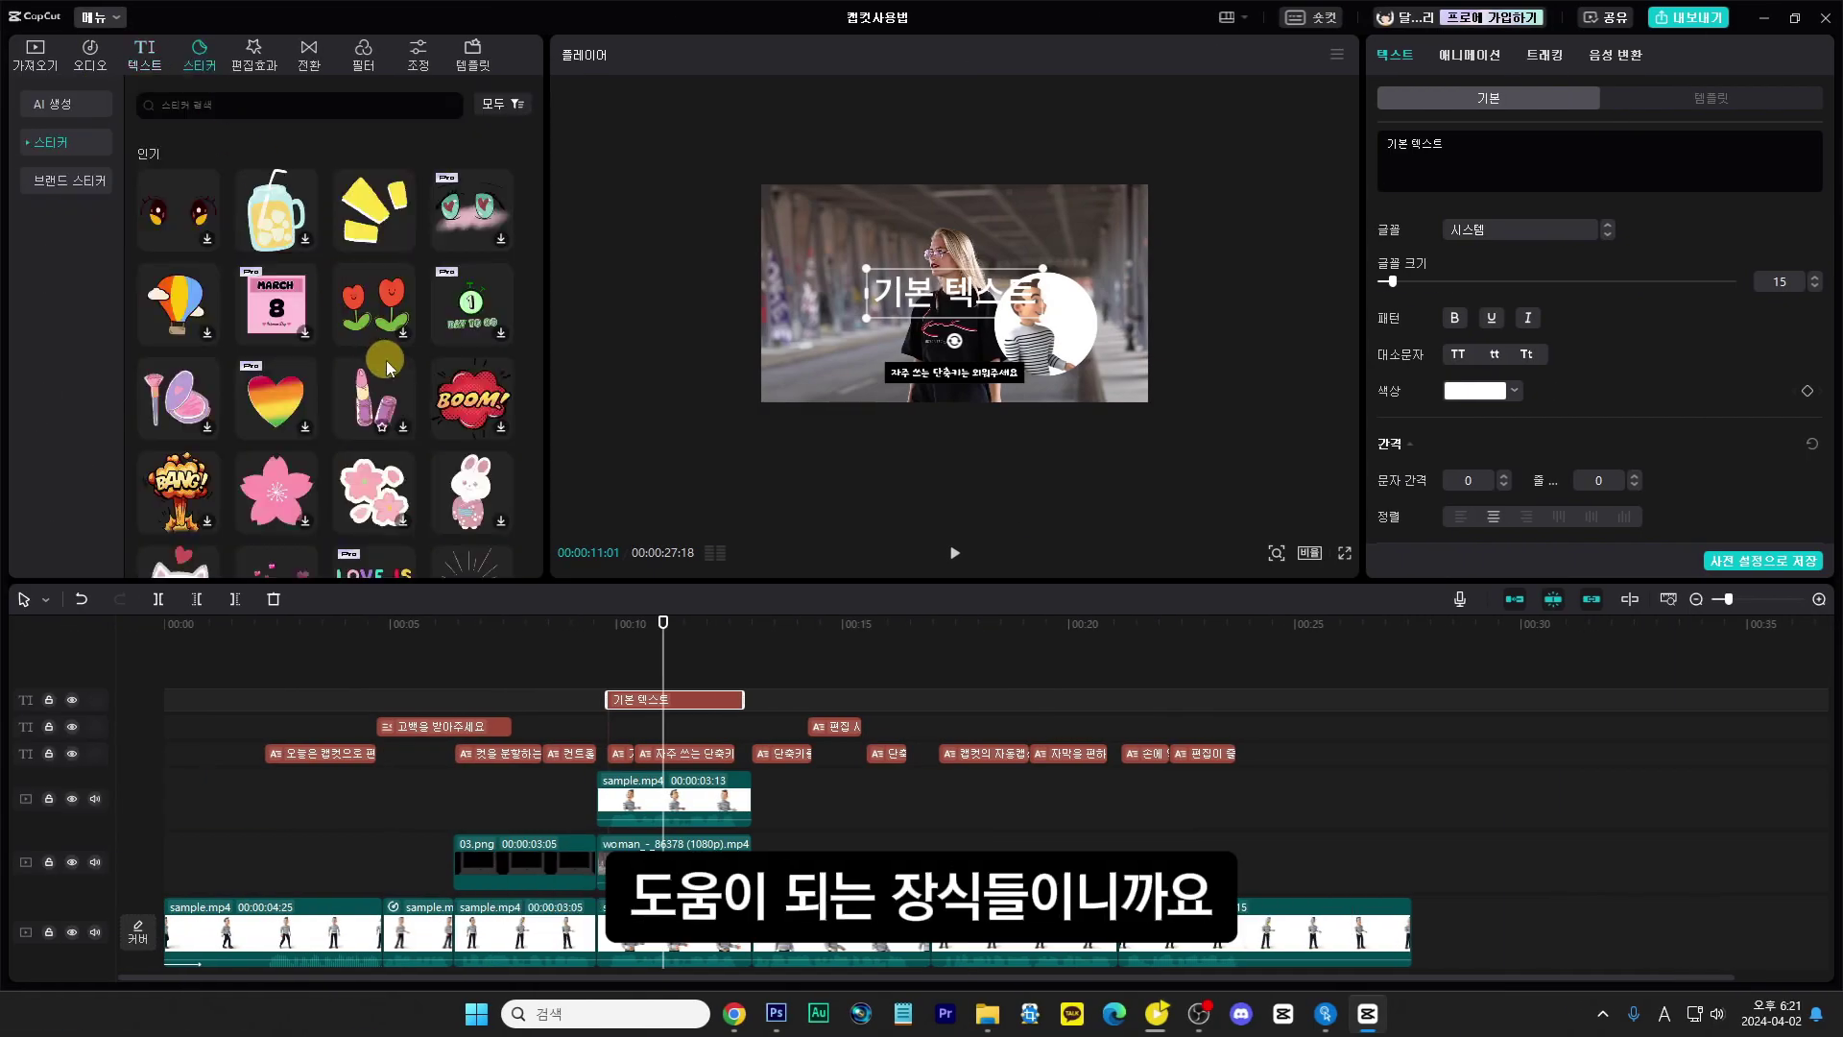
{"action": "scroll", "coordinate": [386, 360], "scroll_direction": "down", "scroll_amount": 2}
{"action": "scroll", "coordinate": [386, 363], "scroll_direction": "down", "scroll_amount": 10}
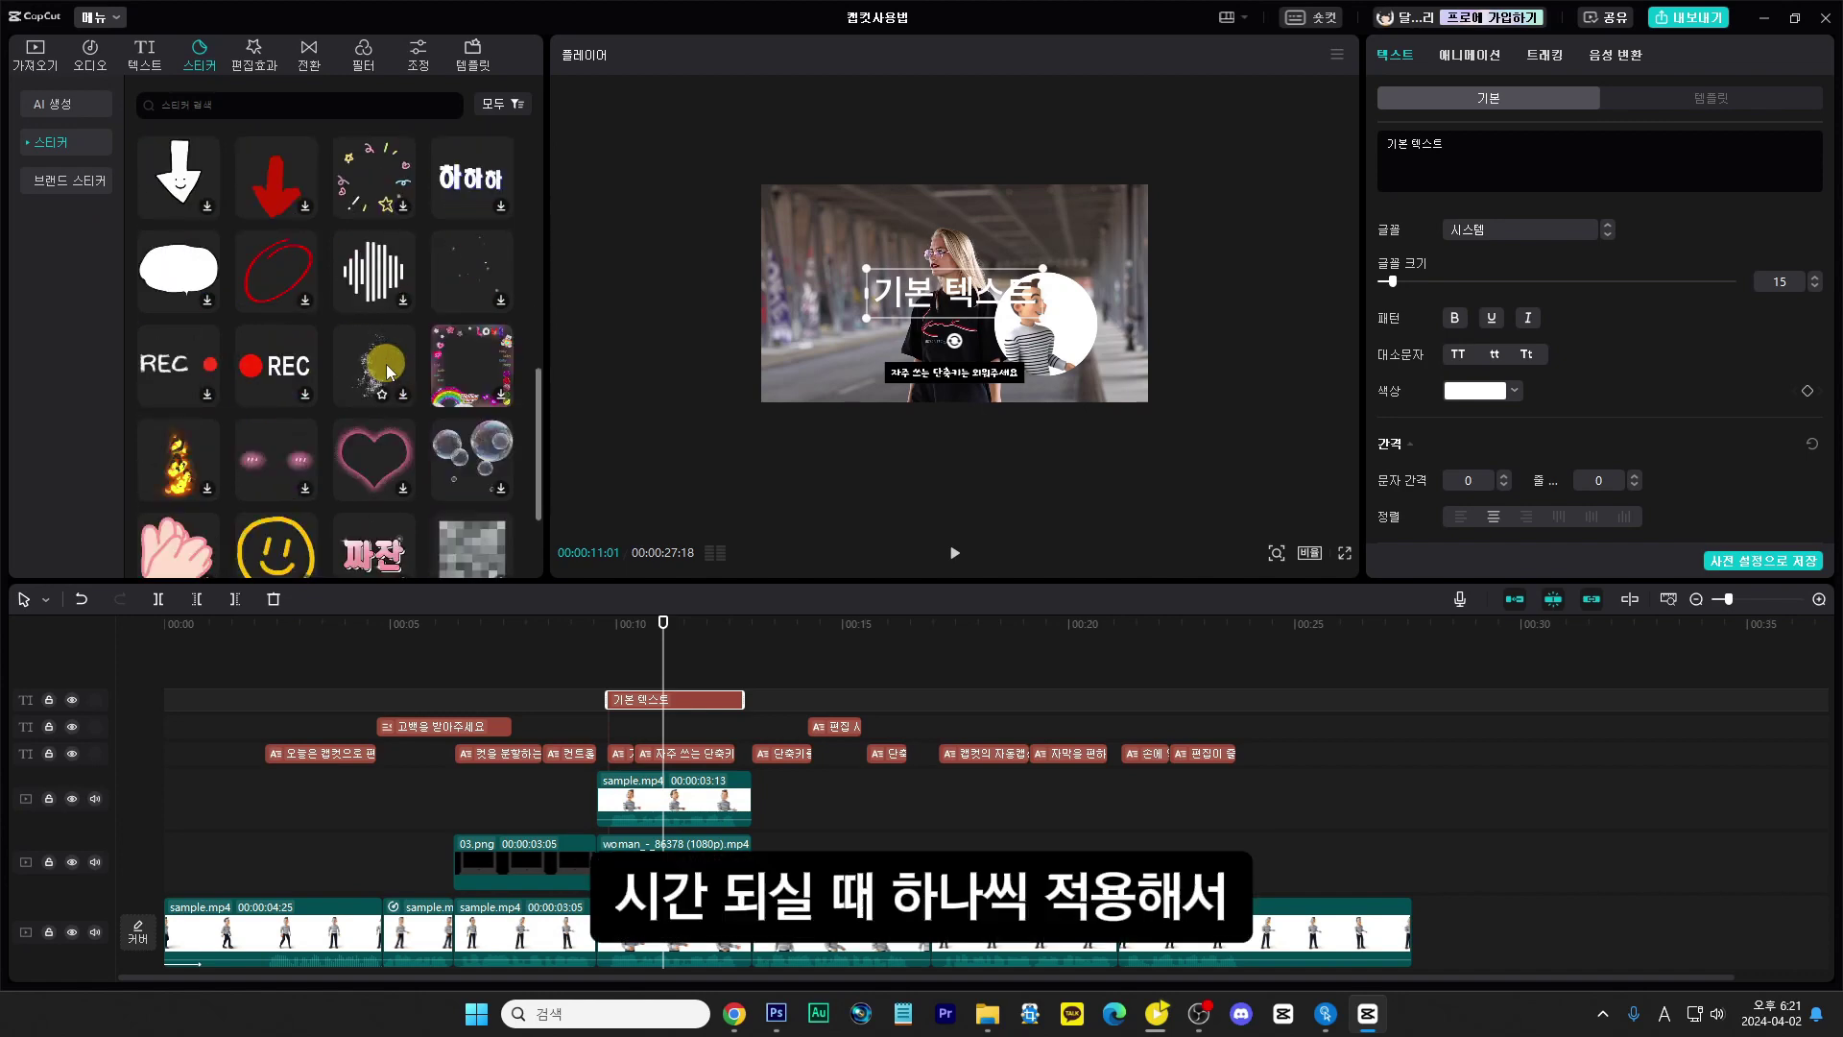
{"action": "scroll", "coordinate": [386, 364], "scroll_direction": "down", "scroll_amount": 3}
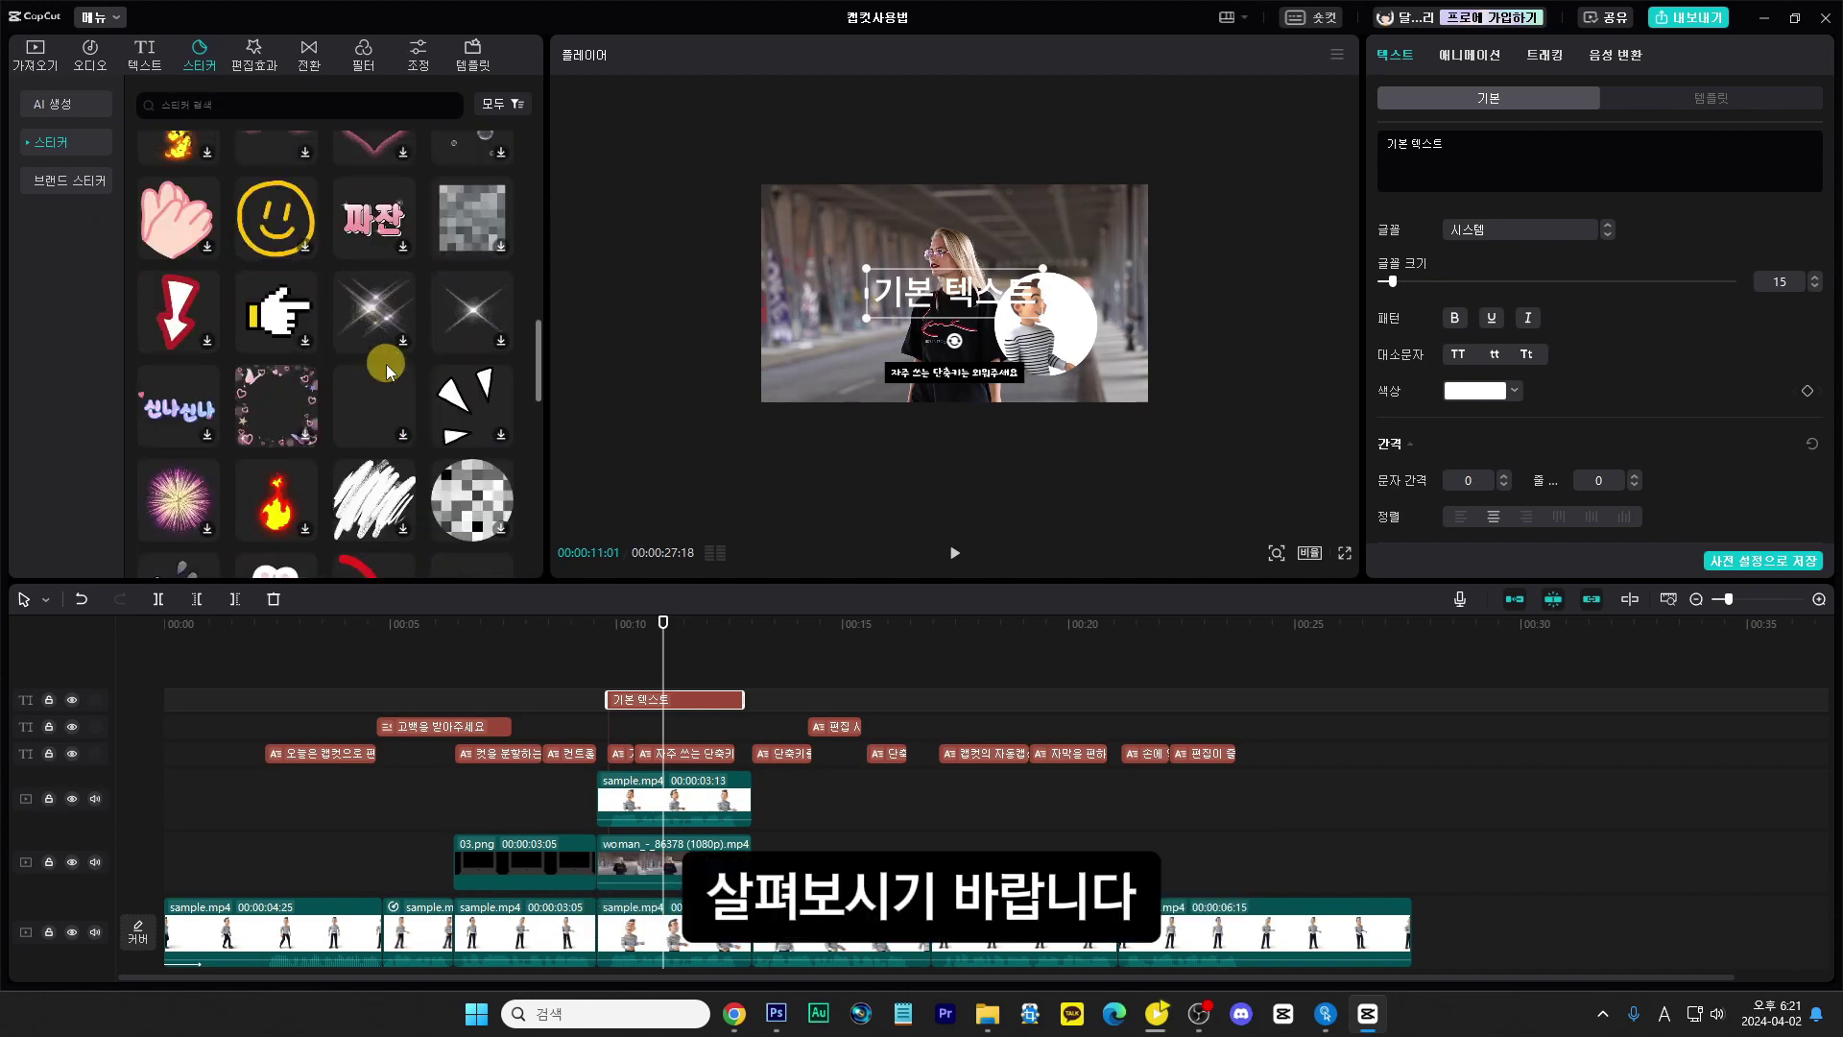
{"action": "left_click", "coordinate": [255, 60]}
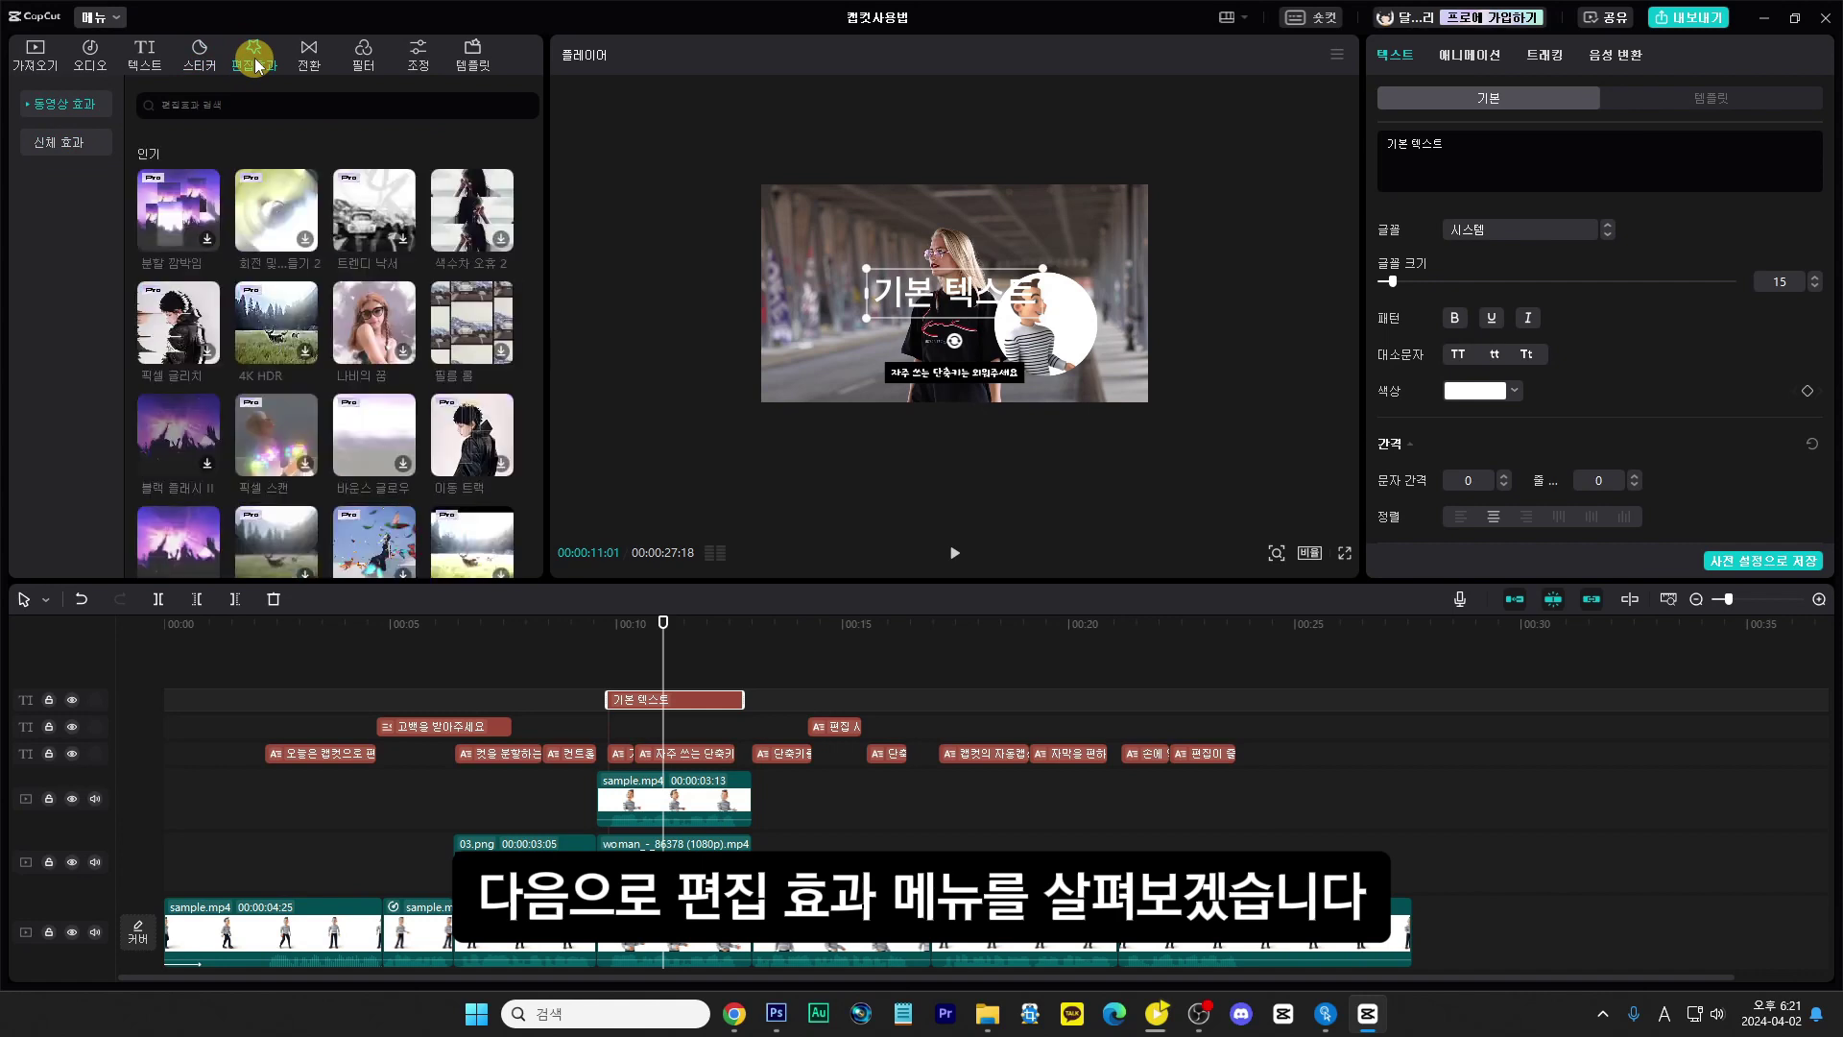
{"action": "left_click", "coordinate": [59, 142]}
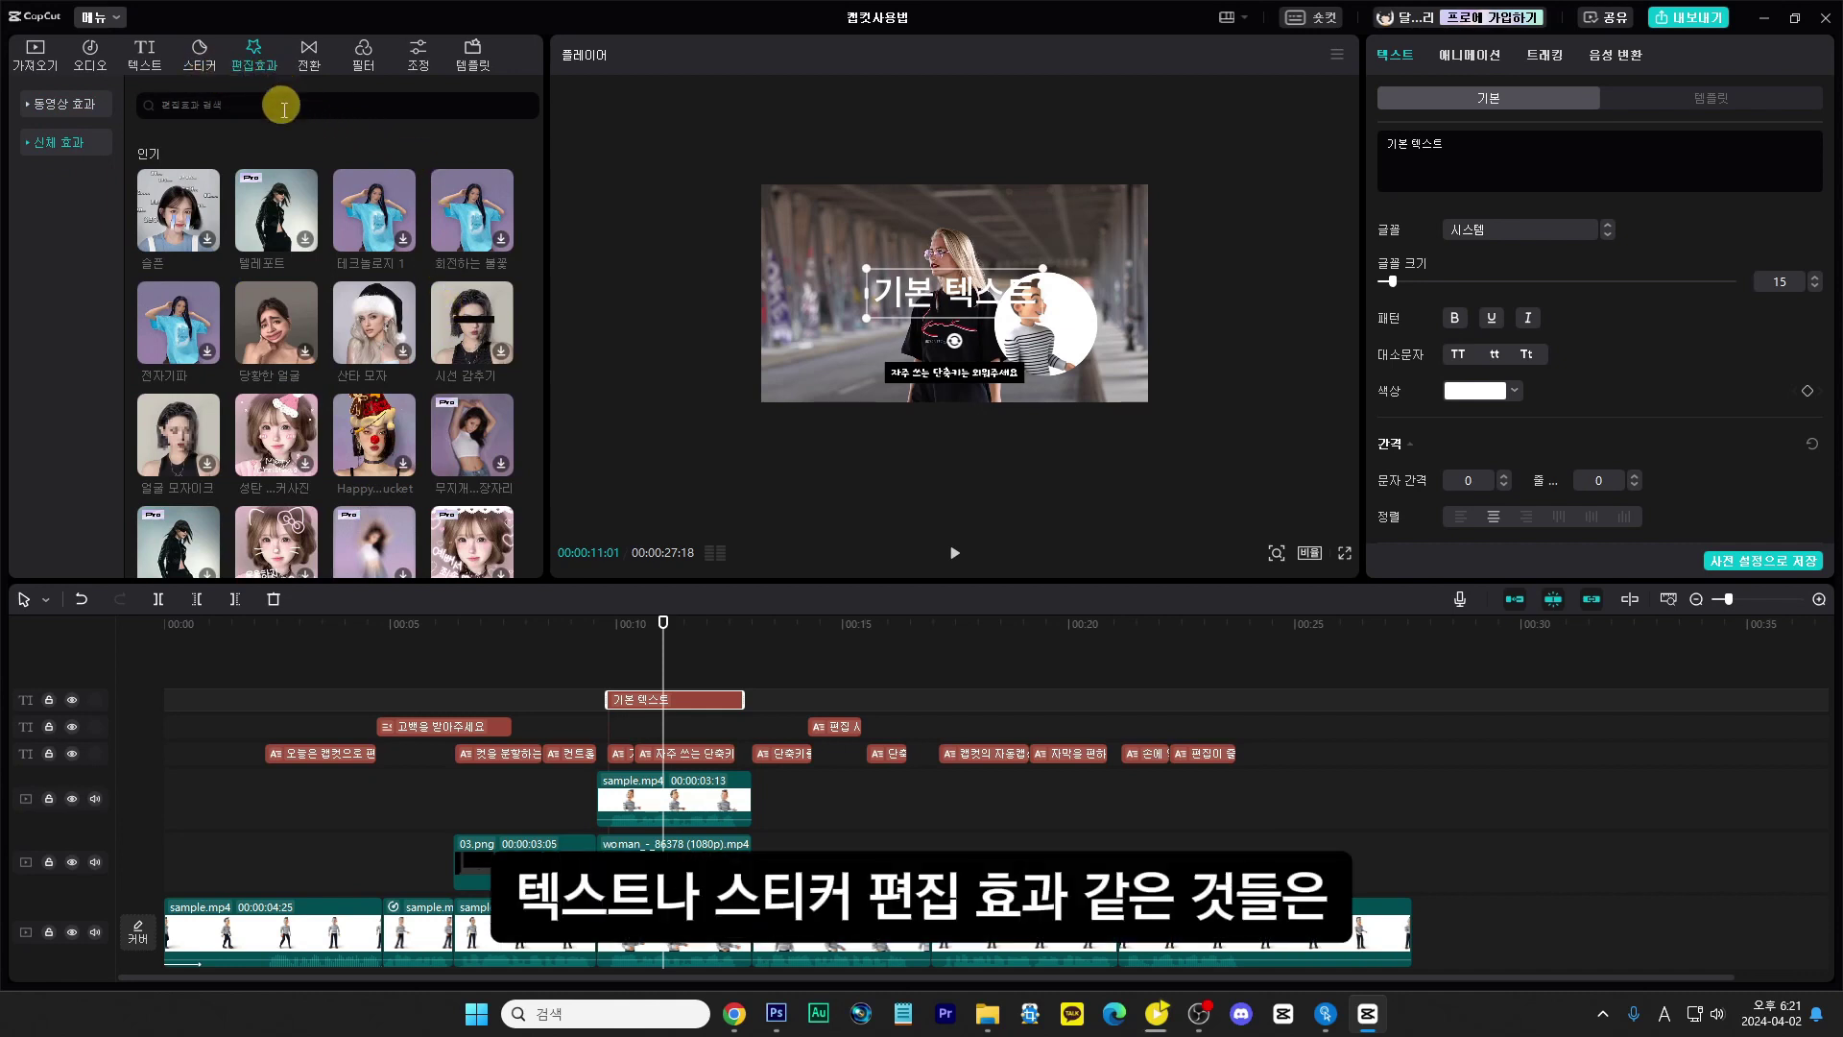
Step: Apply the 세우기 transition between the first and second sample.mp4 clips on the main track
{"action": "left_click", "coordinate": [381, 239]}
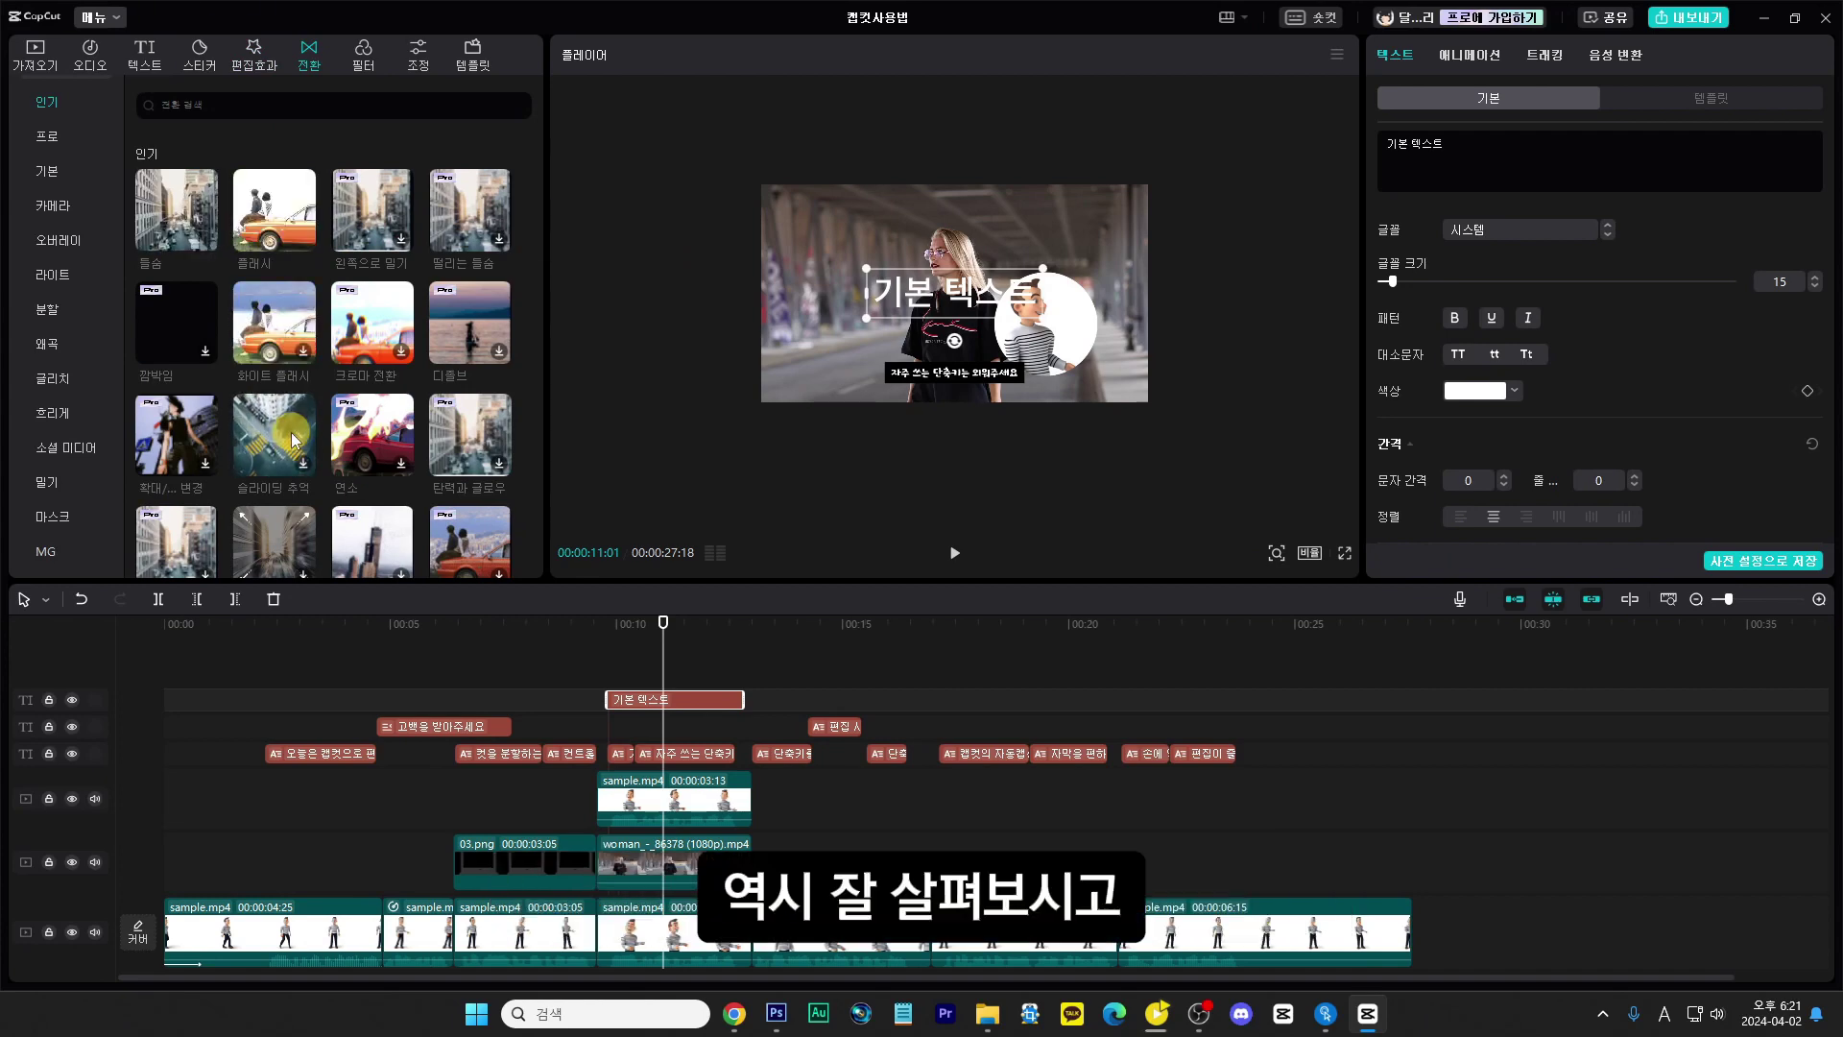
{"action": "scroll", "coordinate": [288, 442], "scroll_direction": "down", "scroll_amount": 1}
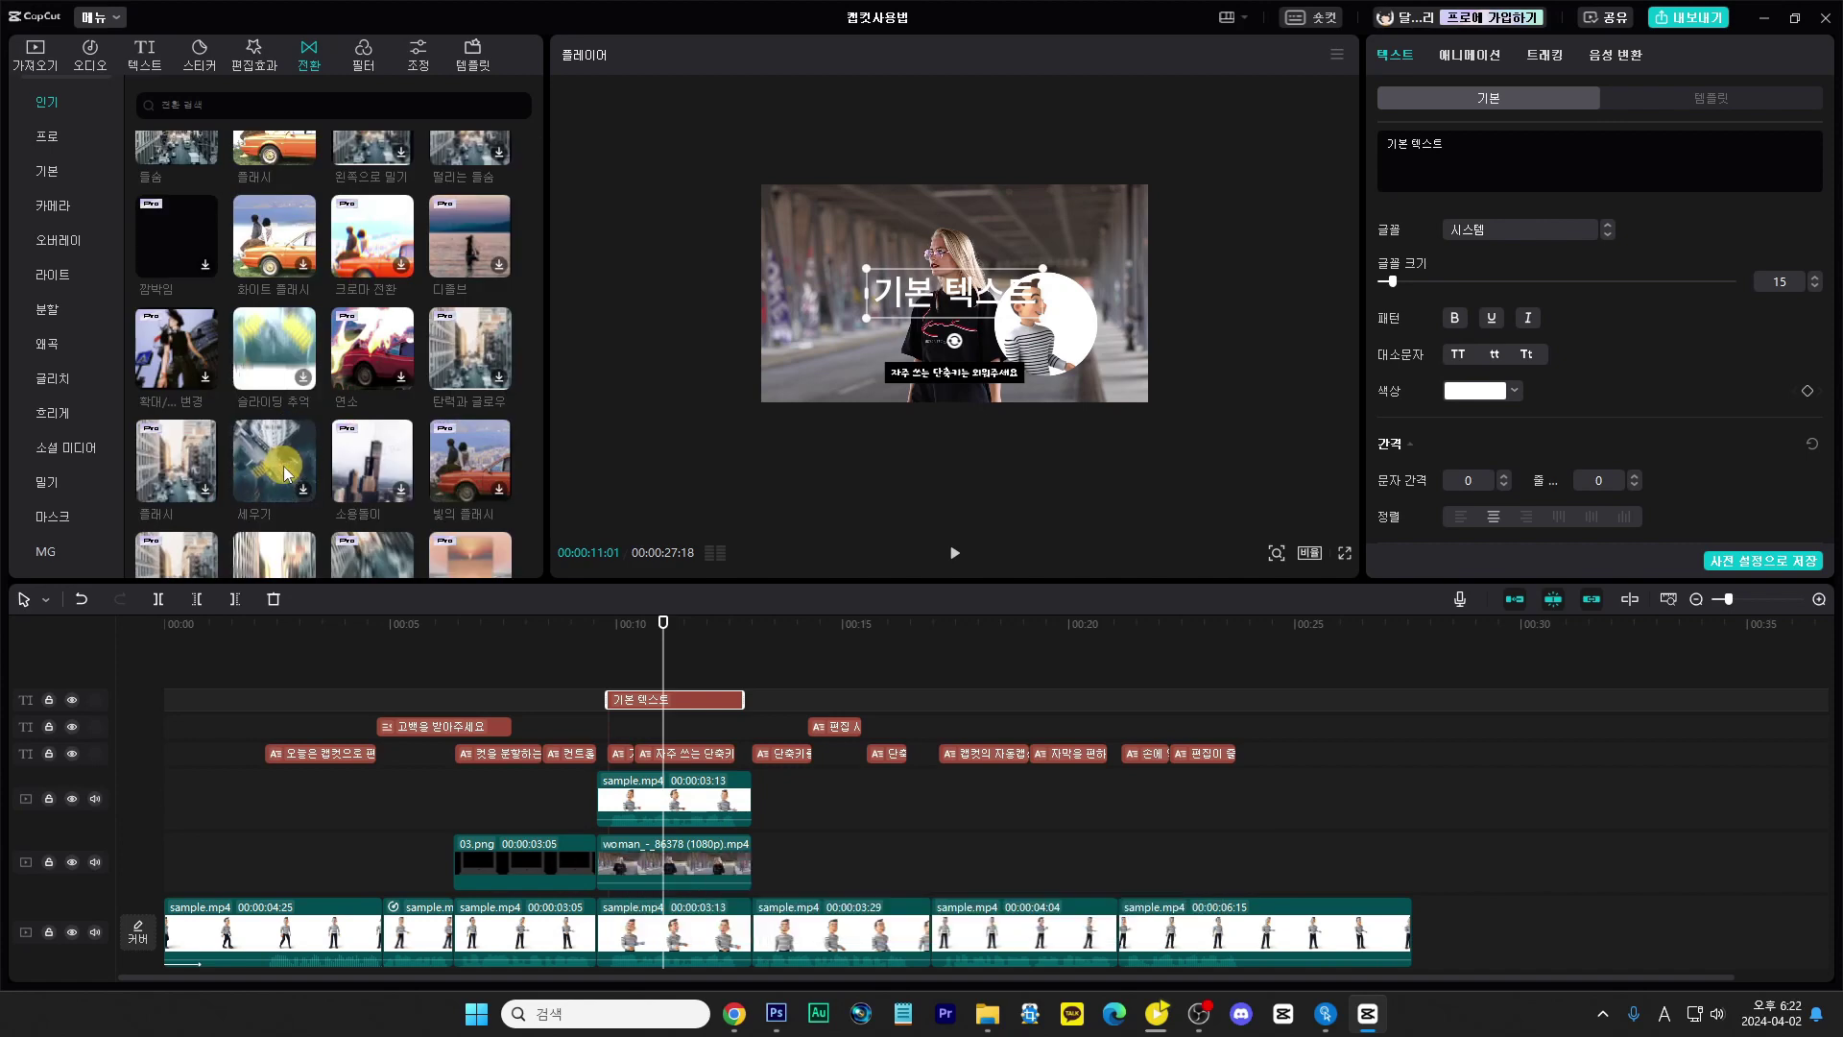
{"action": "left_click_drag", "start_coordinate": [286, 470], "coordinate": [378, 935]}
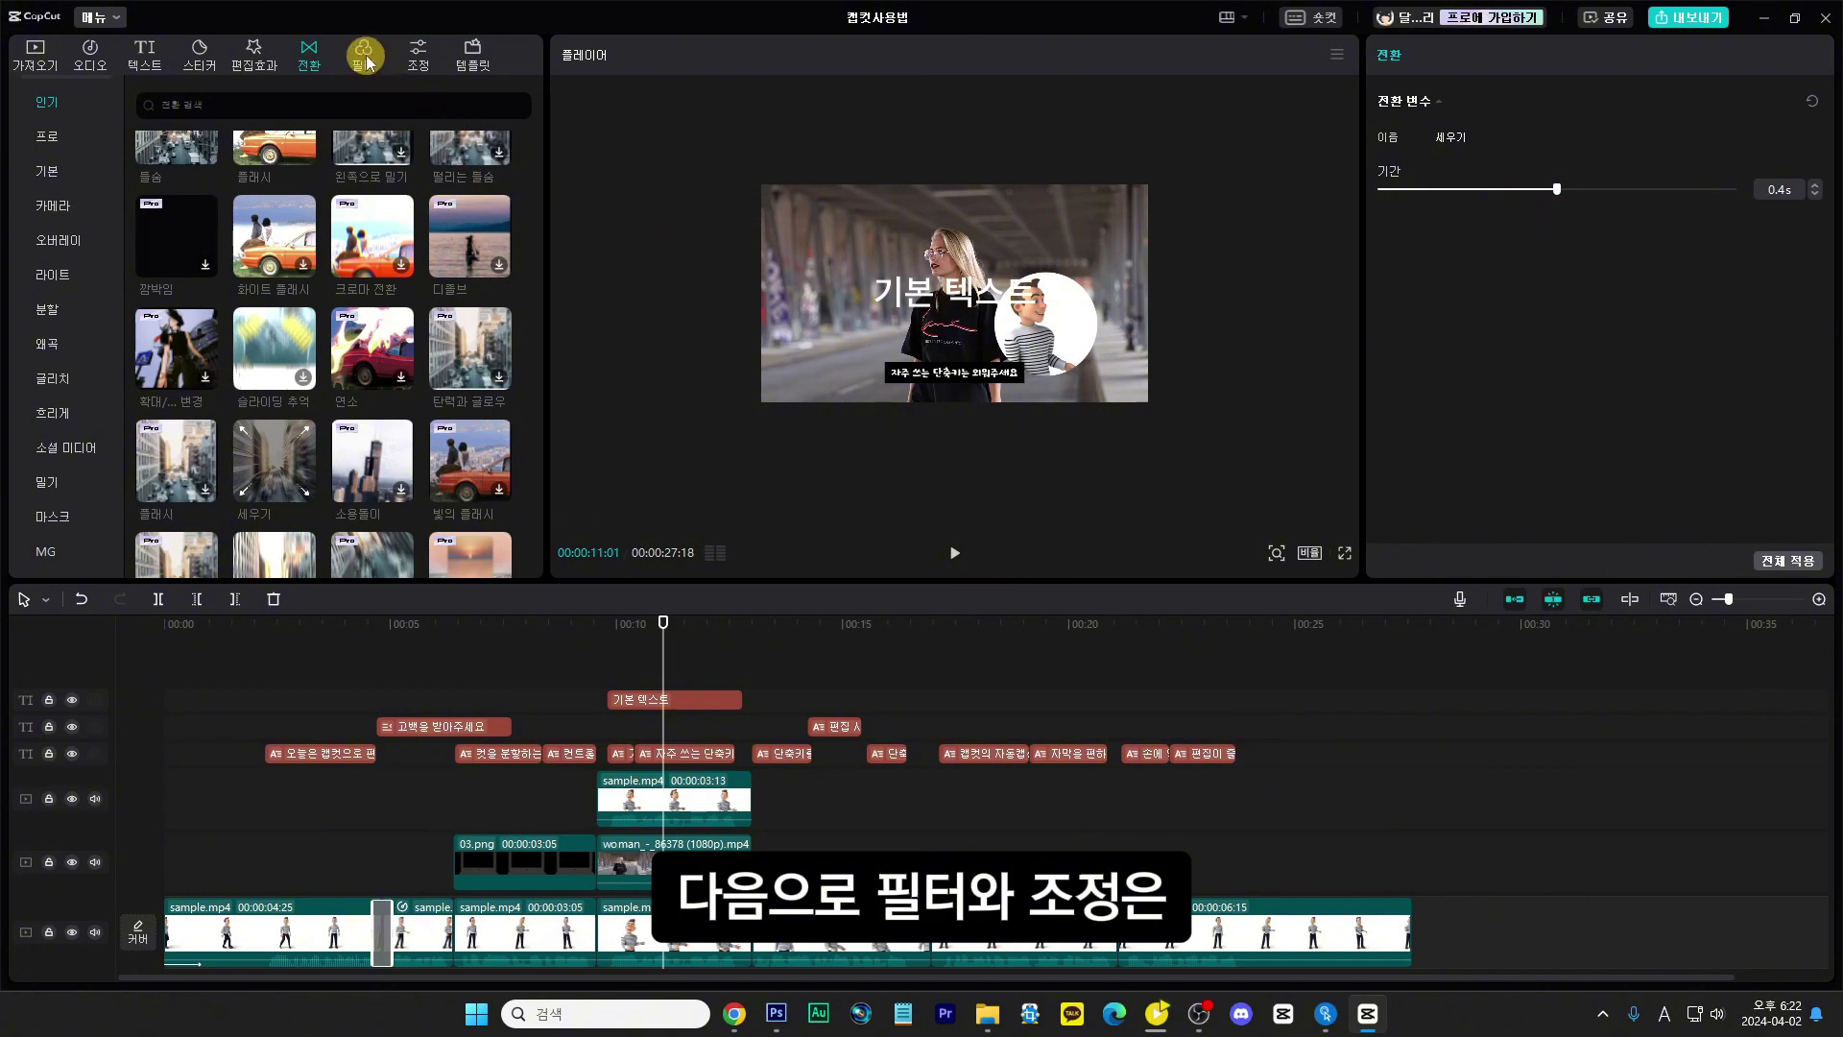
Step: Compare the filter and adjustment collections, apply the 솔방울 브라운 filter to the first sample.mp4 clip and preview it at 00:00:04:00
{"action": "left_click", "coordinate": [366, 59]}
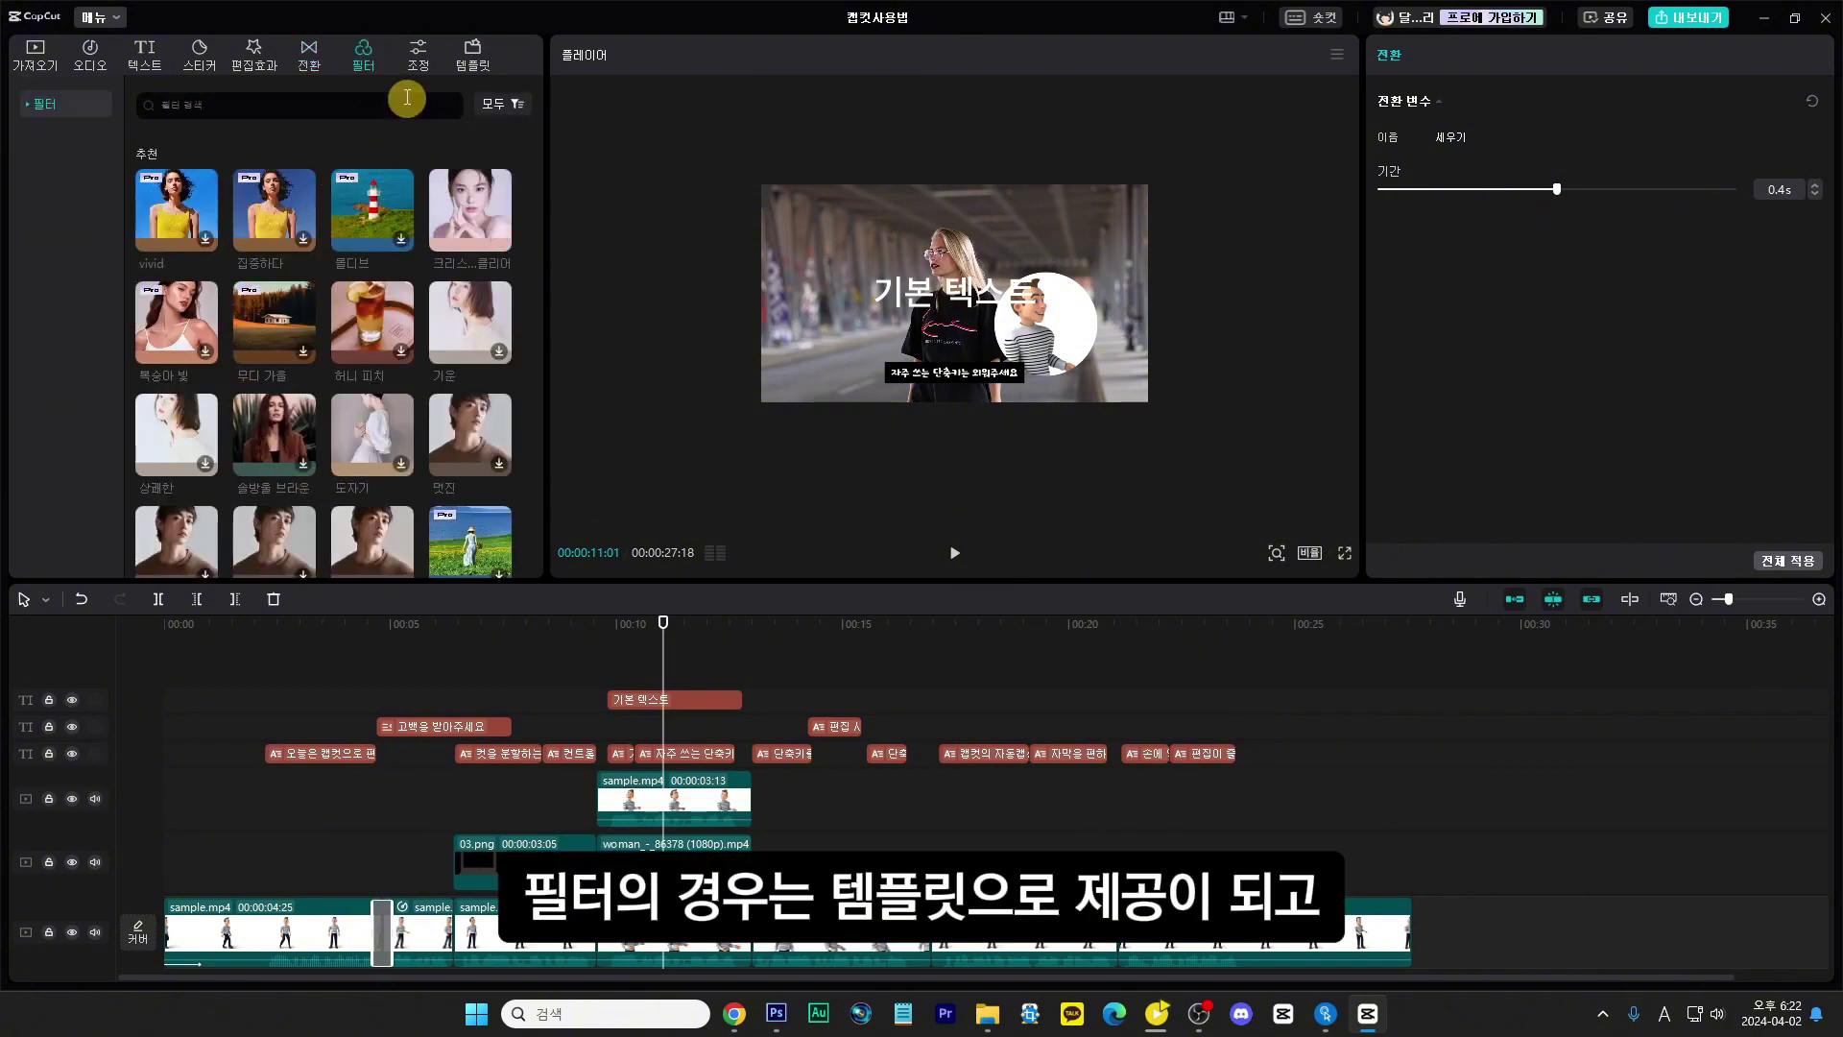
{"action": "left_click", "coordinate": [417, 56]}
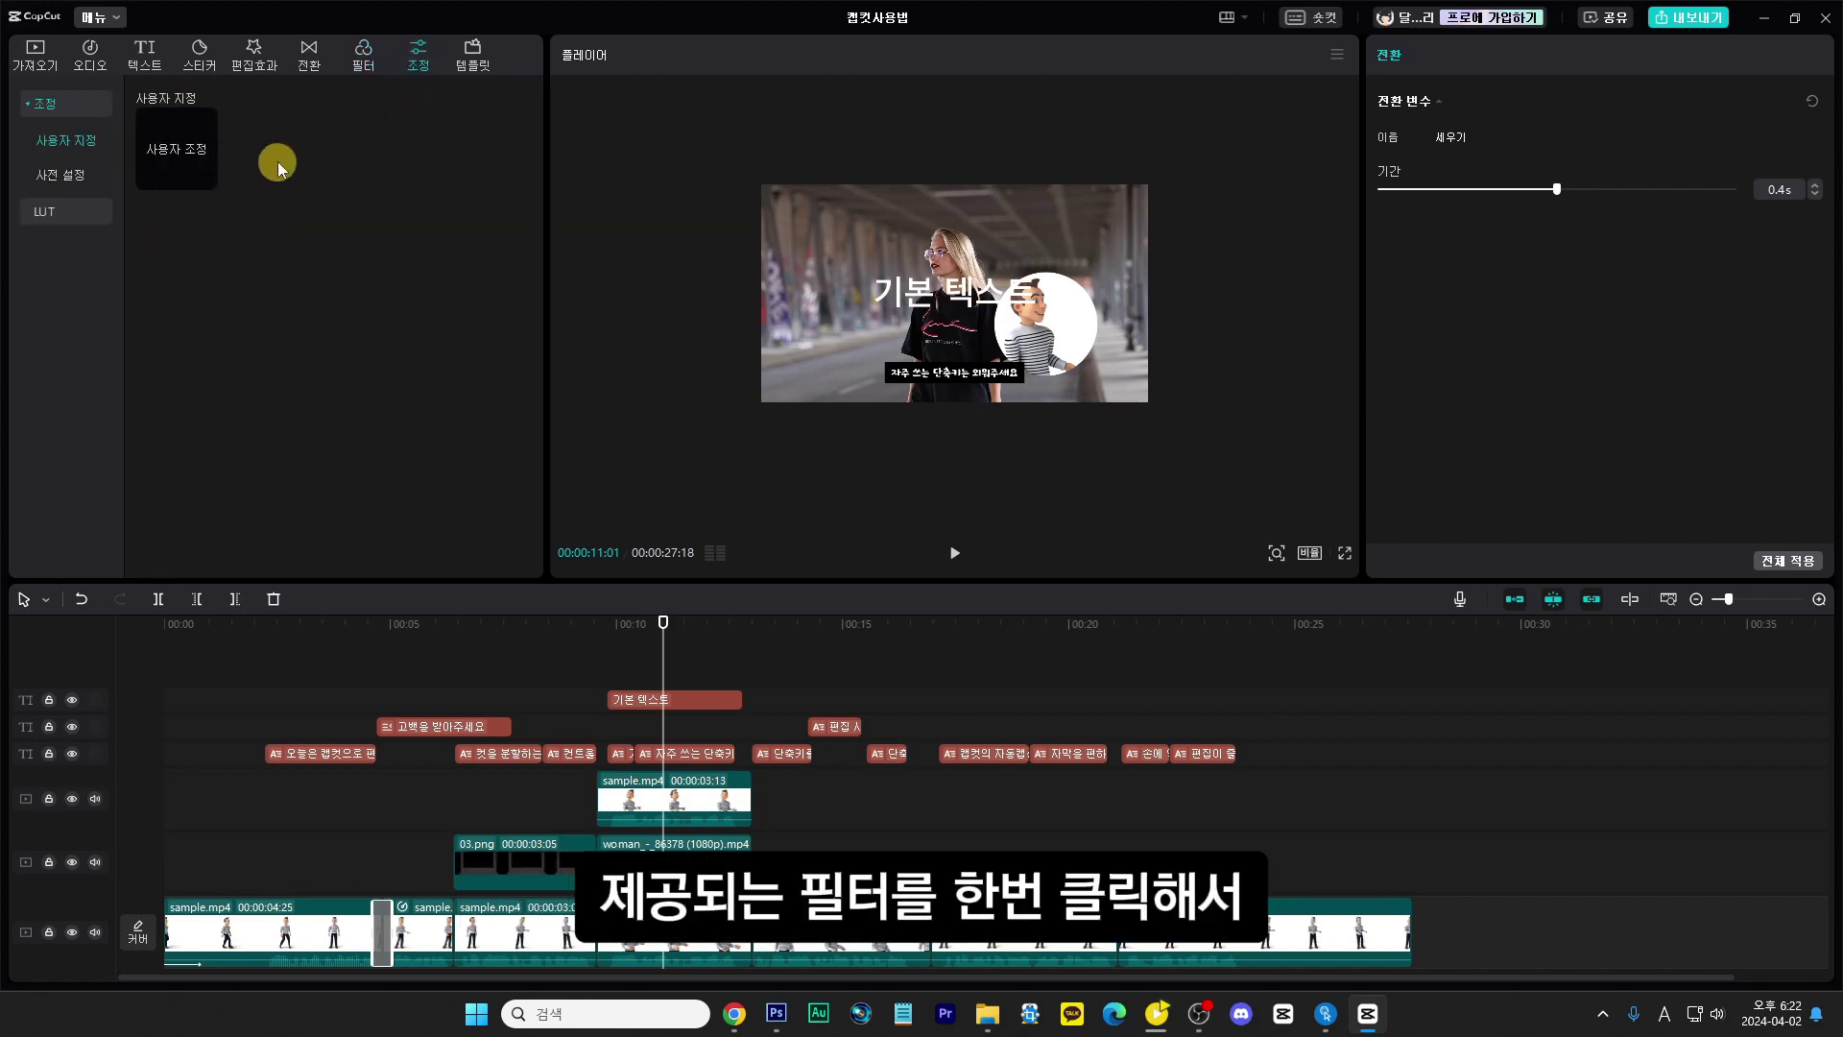
{"action": "left_click", "coordinate": [363, 53]}
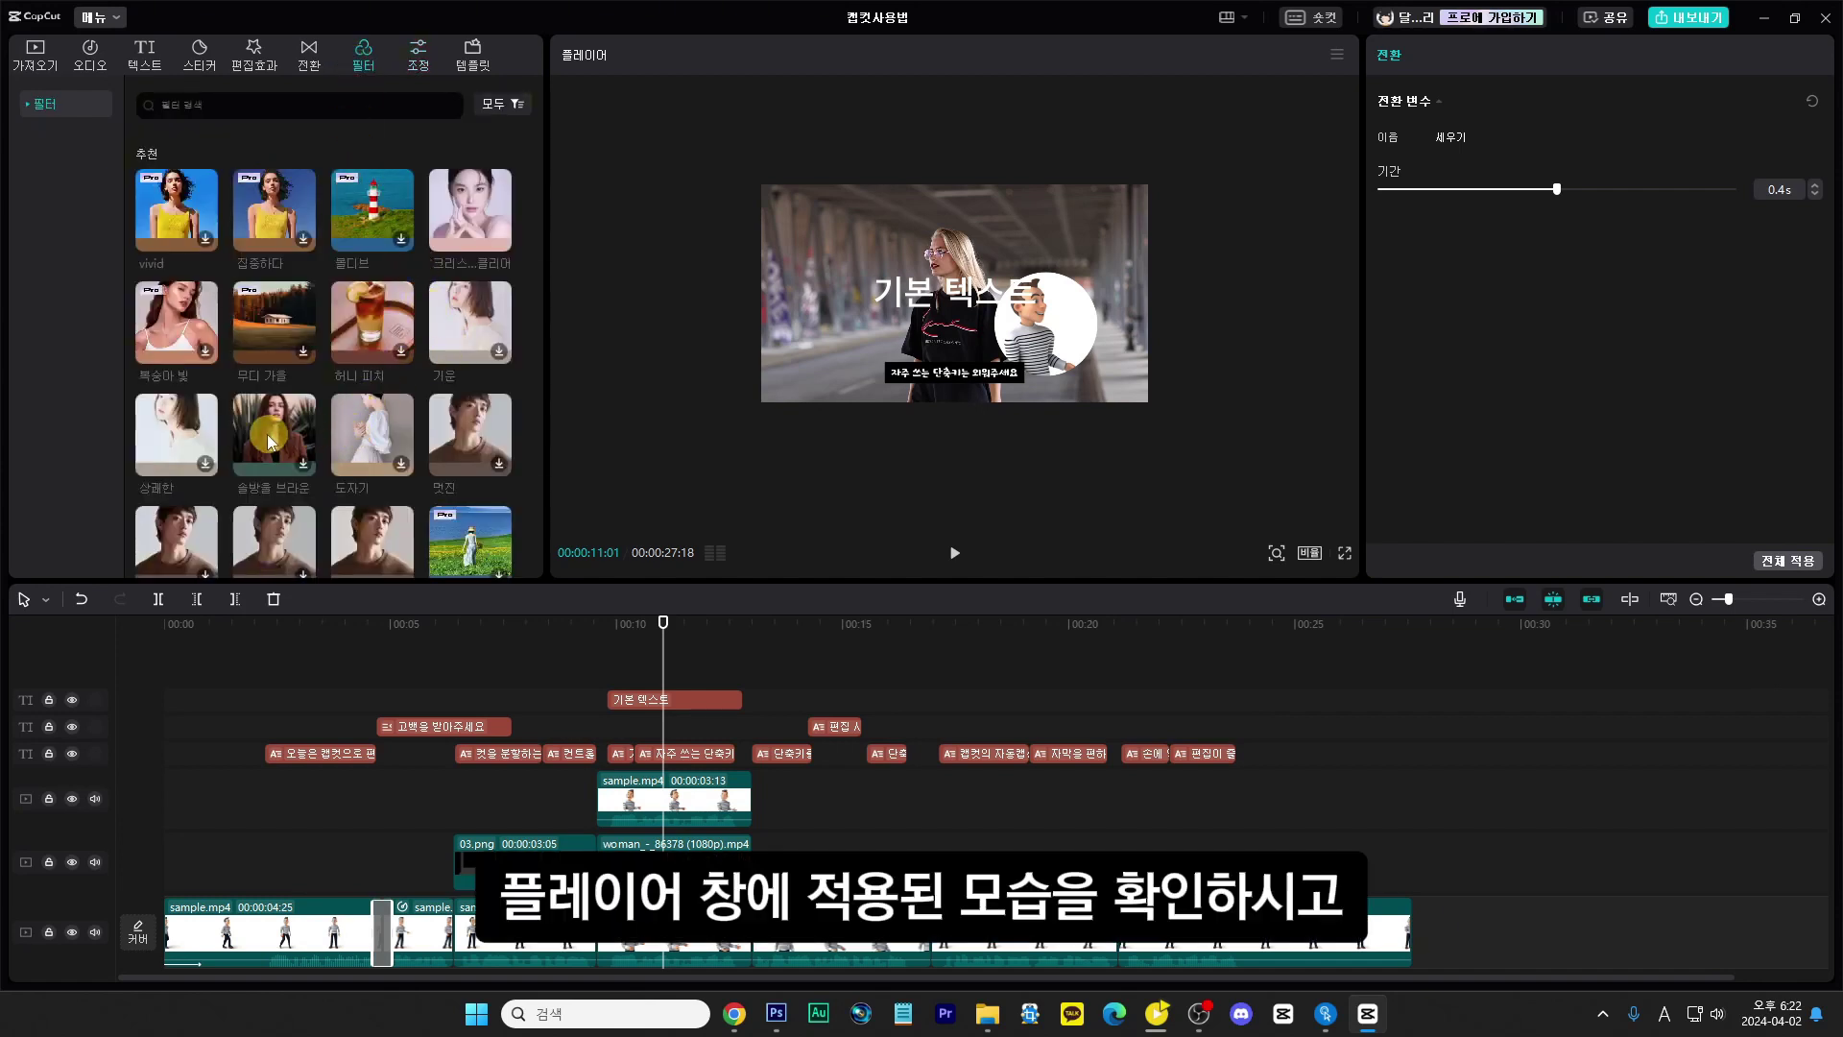
{"action": "left_click_drag", "start_coordinate": [275, 426], "coordinate": [288, 933]}
{"action": "left_click", "coordinate": [294, 858]}
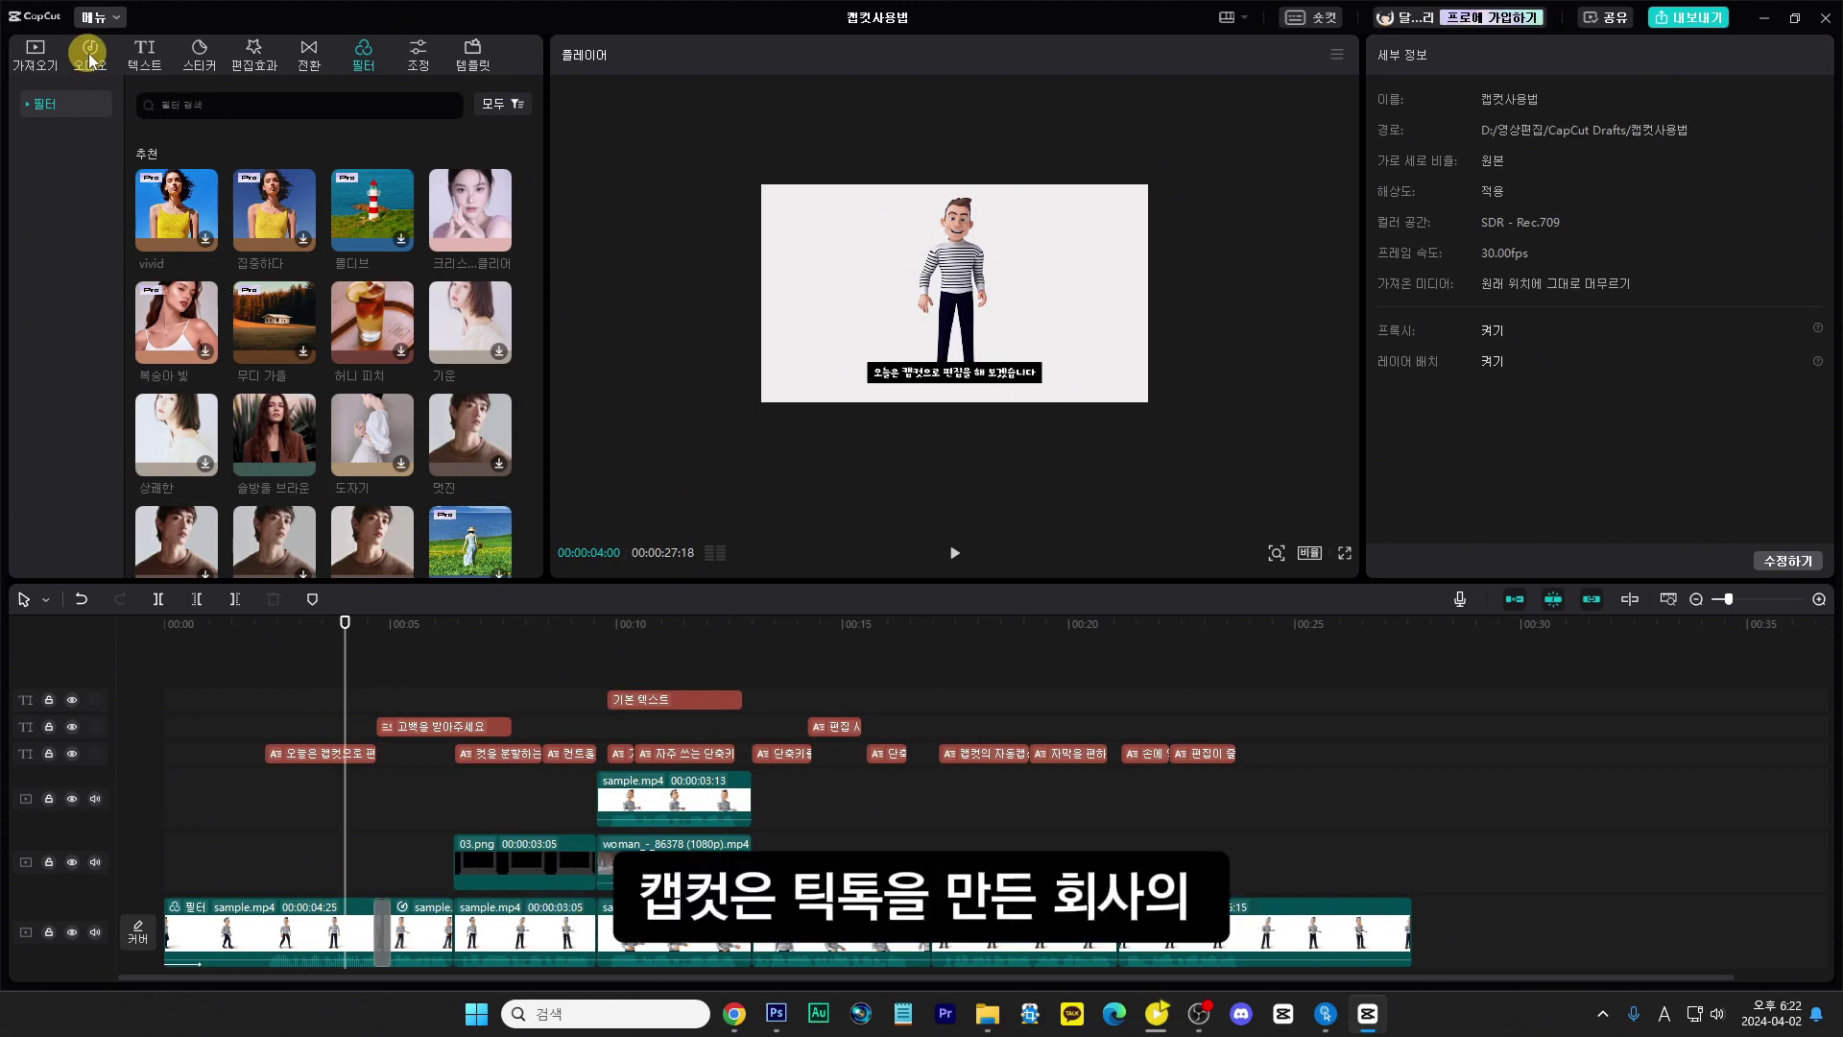
Step: Look through the built-in music tracks in the audio library
{"action": "left_click", "coordinate": [89, 55]}
{"action": "scroll", "coordinate": [374, 320], "scroll_direction": "down", "scroll_amount": 10}
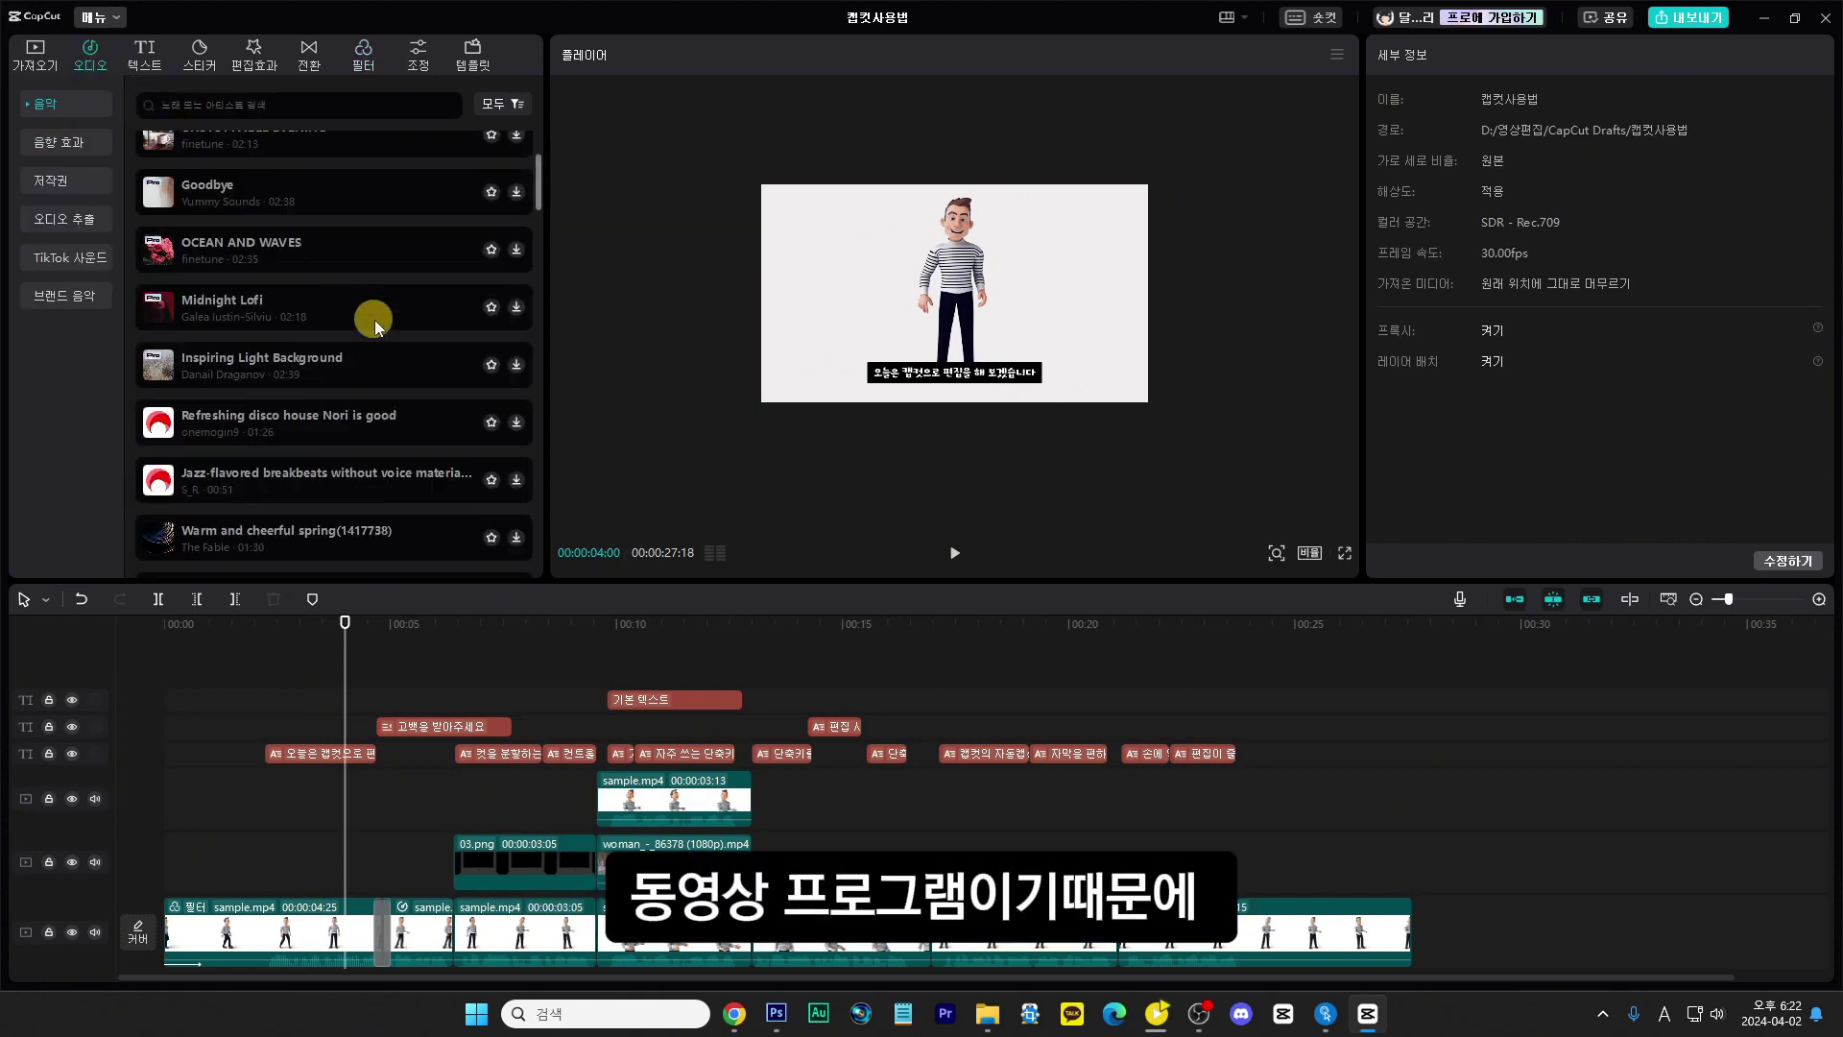
{"action": "scroll", "coordinate": [374, 326], "scroll_direction": "down", "scroll_amount": 10}
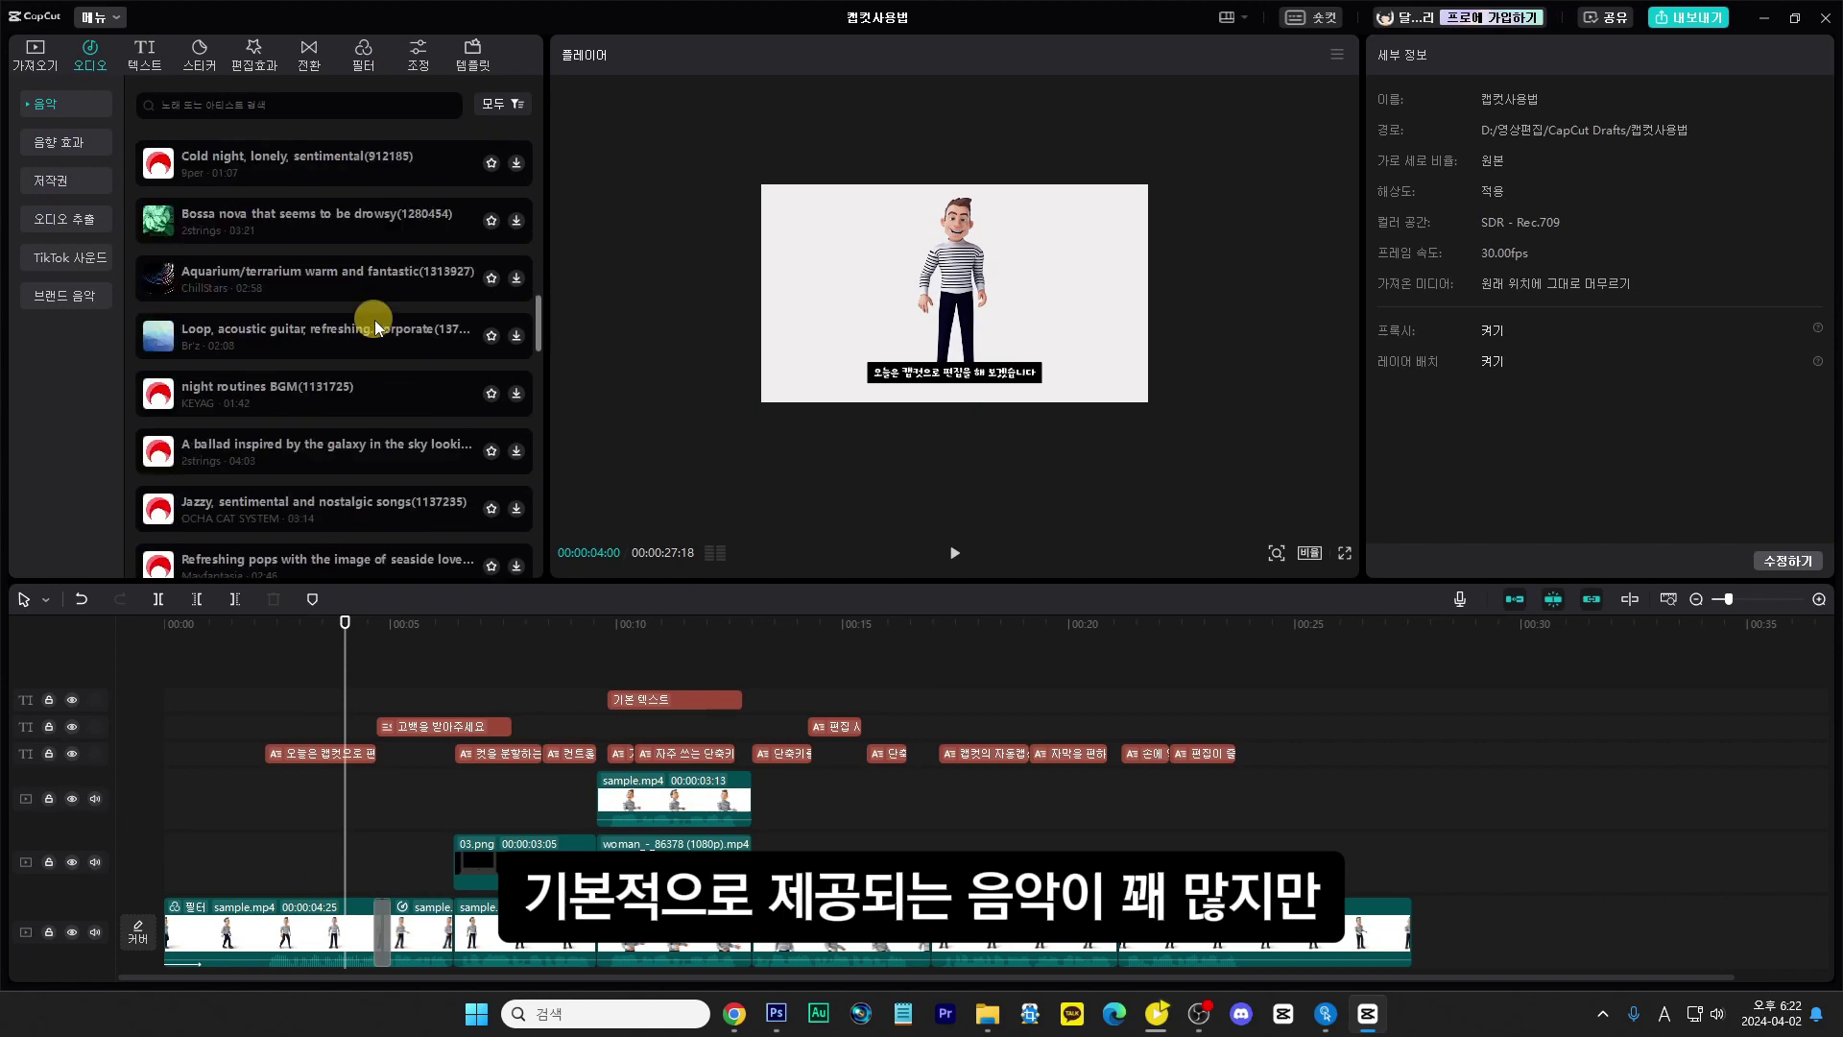
{"action": "scroll", "coordinate": [375, 320], "scroll_direction": "down", "scroll_amount": 8}
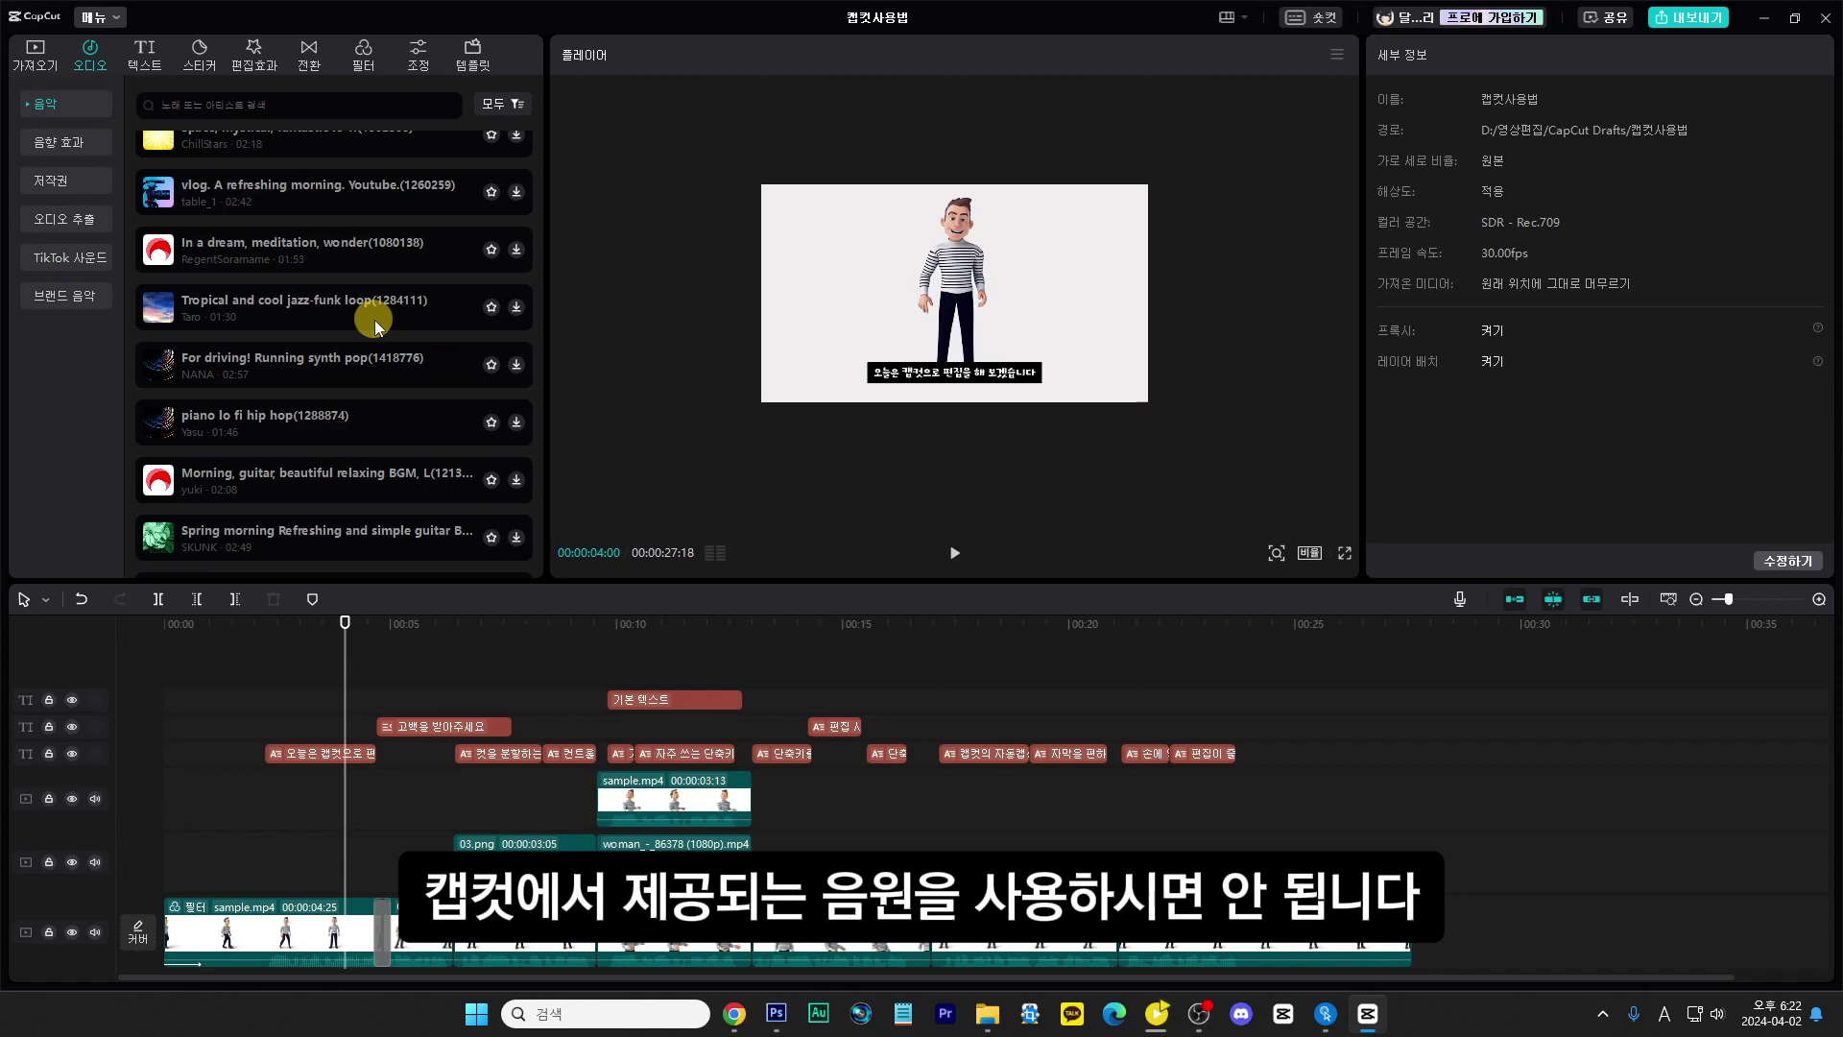
Step: Switch to YouTube Studio in Chrome and download Putting On The Ritz from the 오디오 보관함
{"action": "left_click", "coordinate": [733, 1013]}
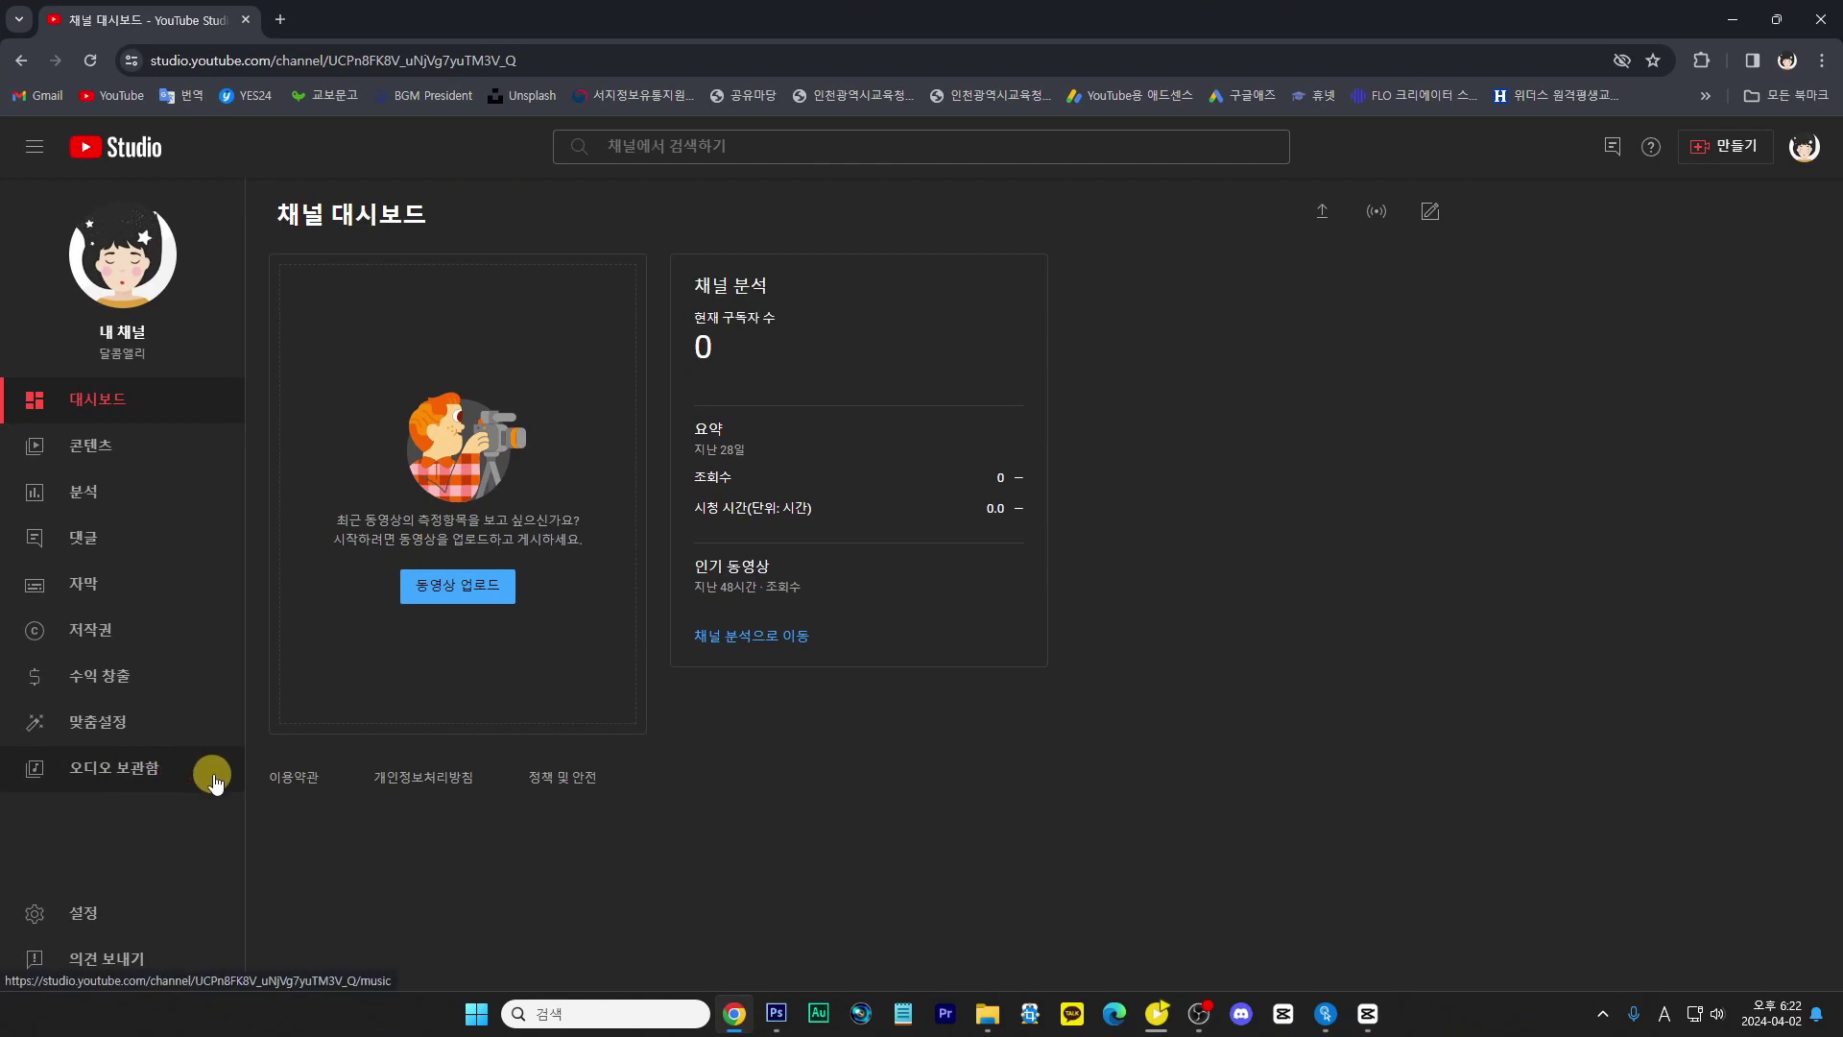
{"action": "left_click", "coordinate": [144, 768]}
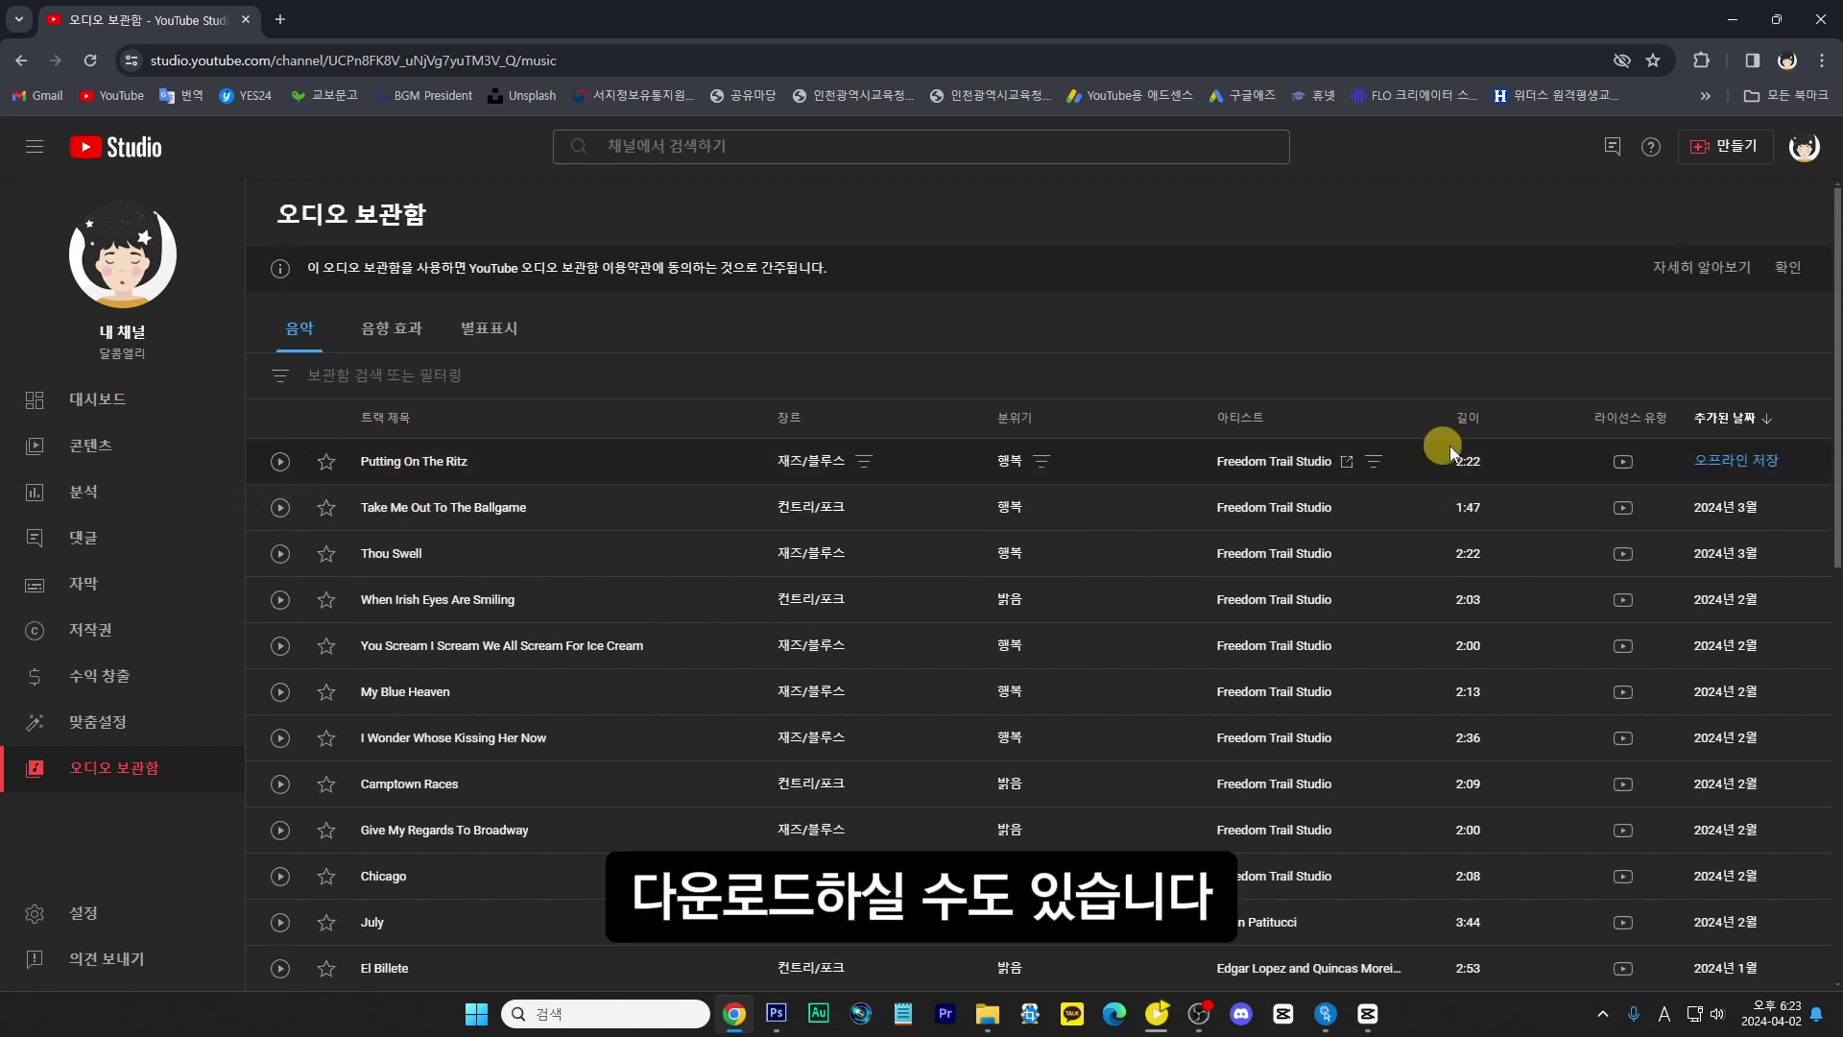
{"action": "left_click", "coordinate": [1728, 461]}
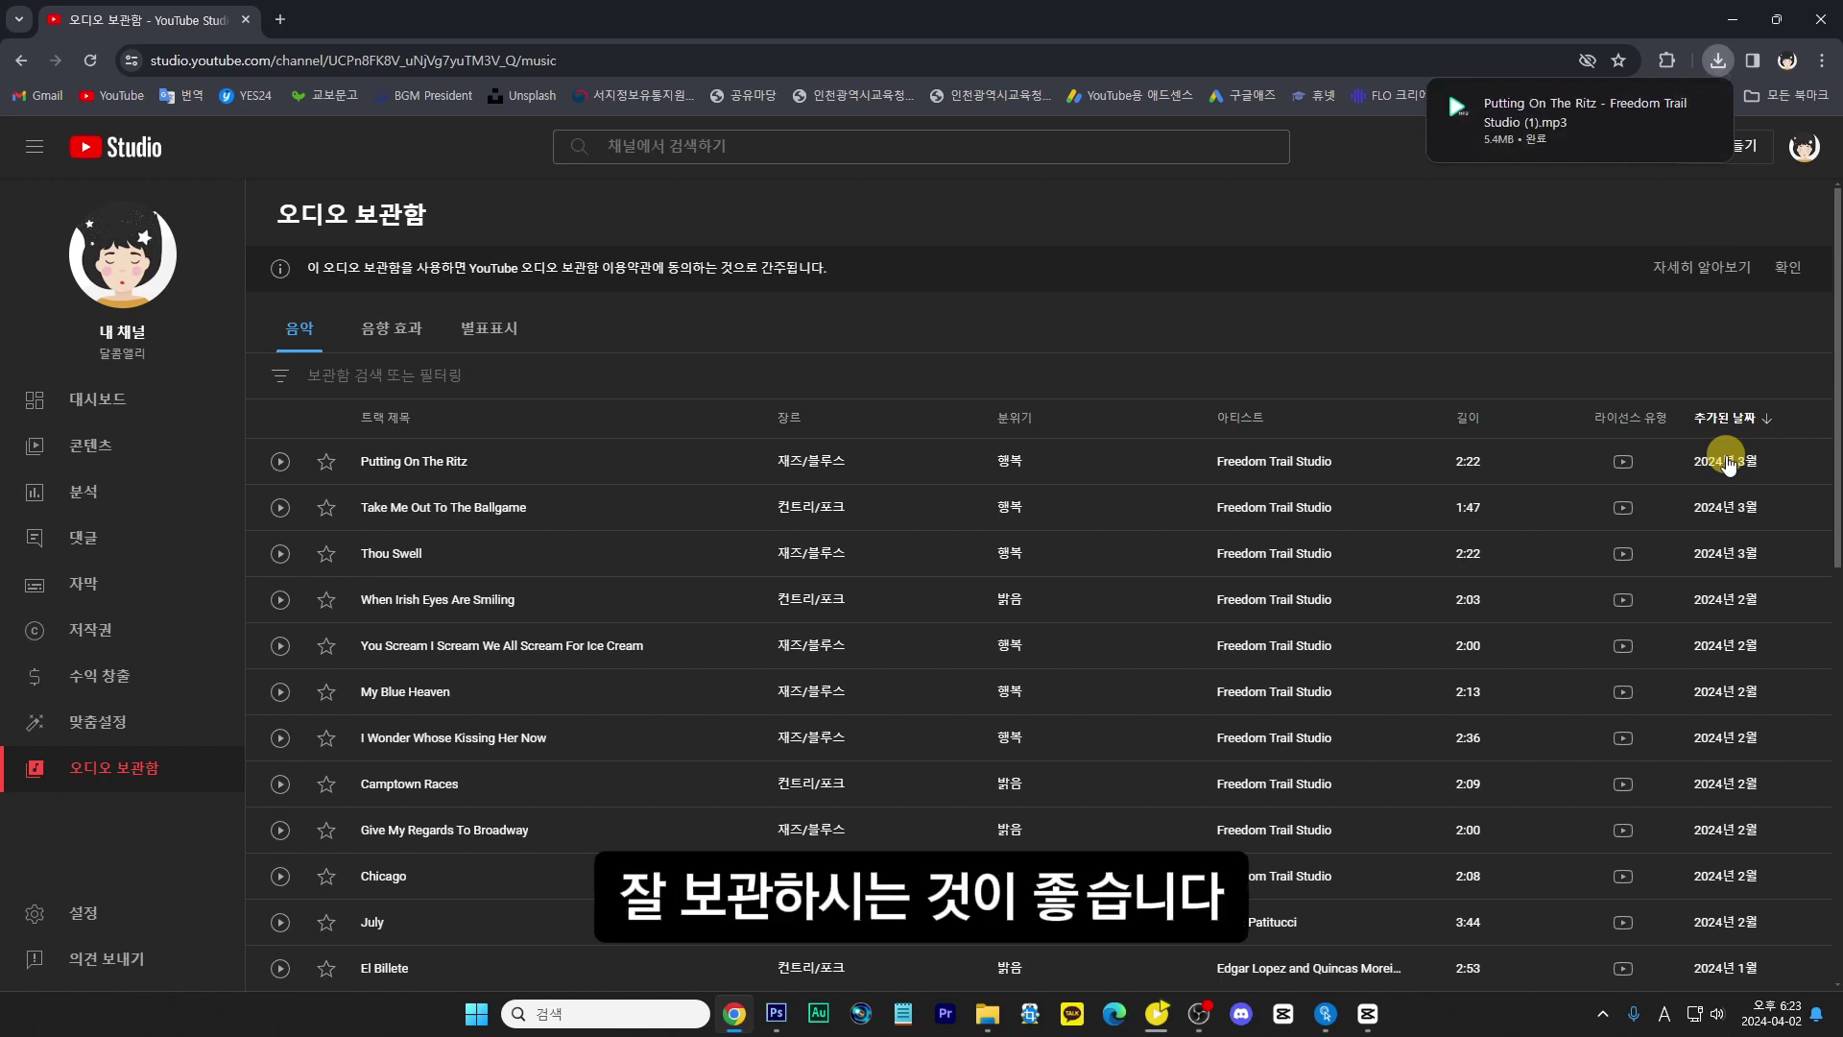
Step: Switch to File Explorer, open the 사운드 folder inside 영상편집 and select its 음악 folder
{"action": "left_click", "coordinate": [988, 1014]}
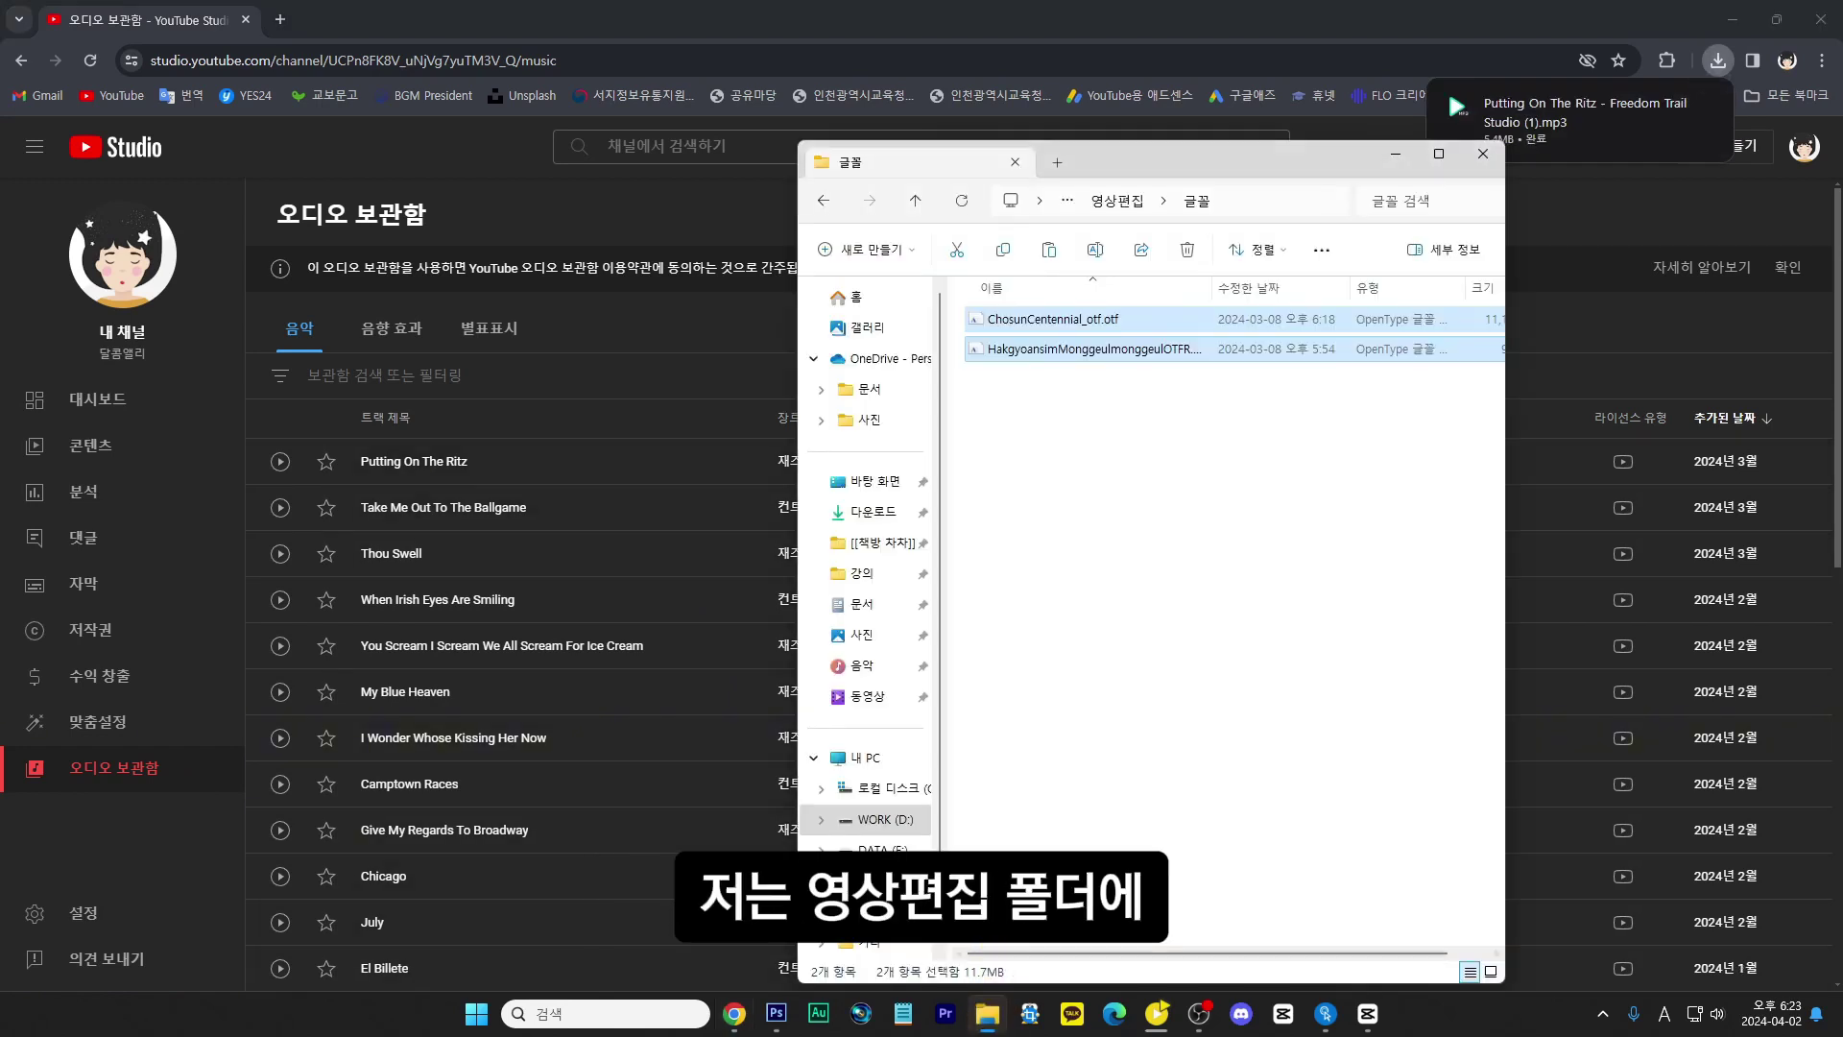
{"action": "left_click", "coordinate": [1117, 201]}
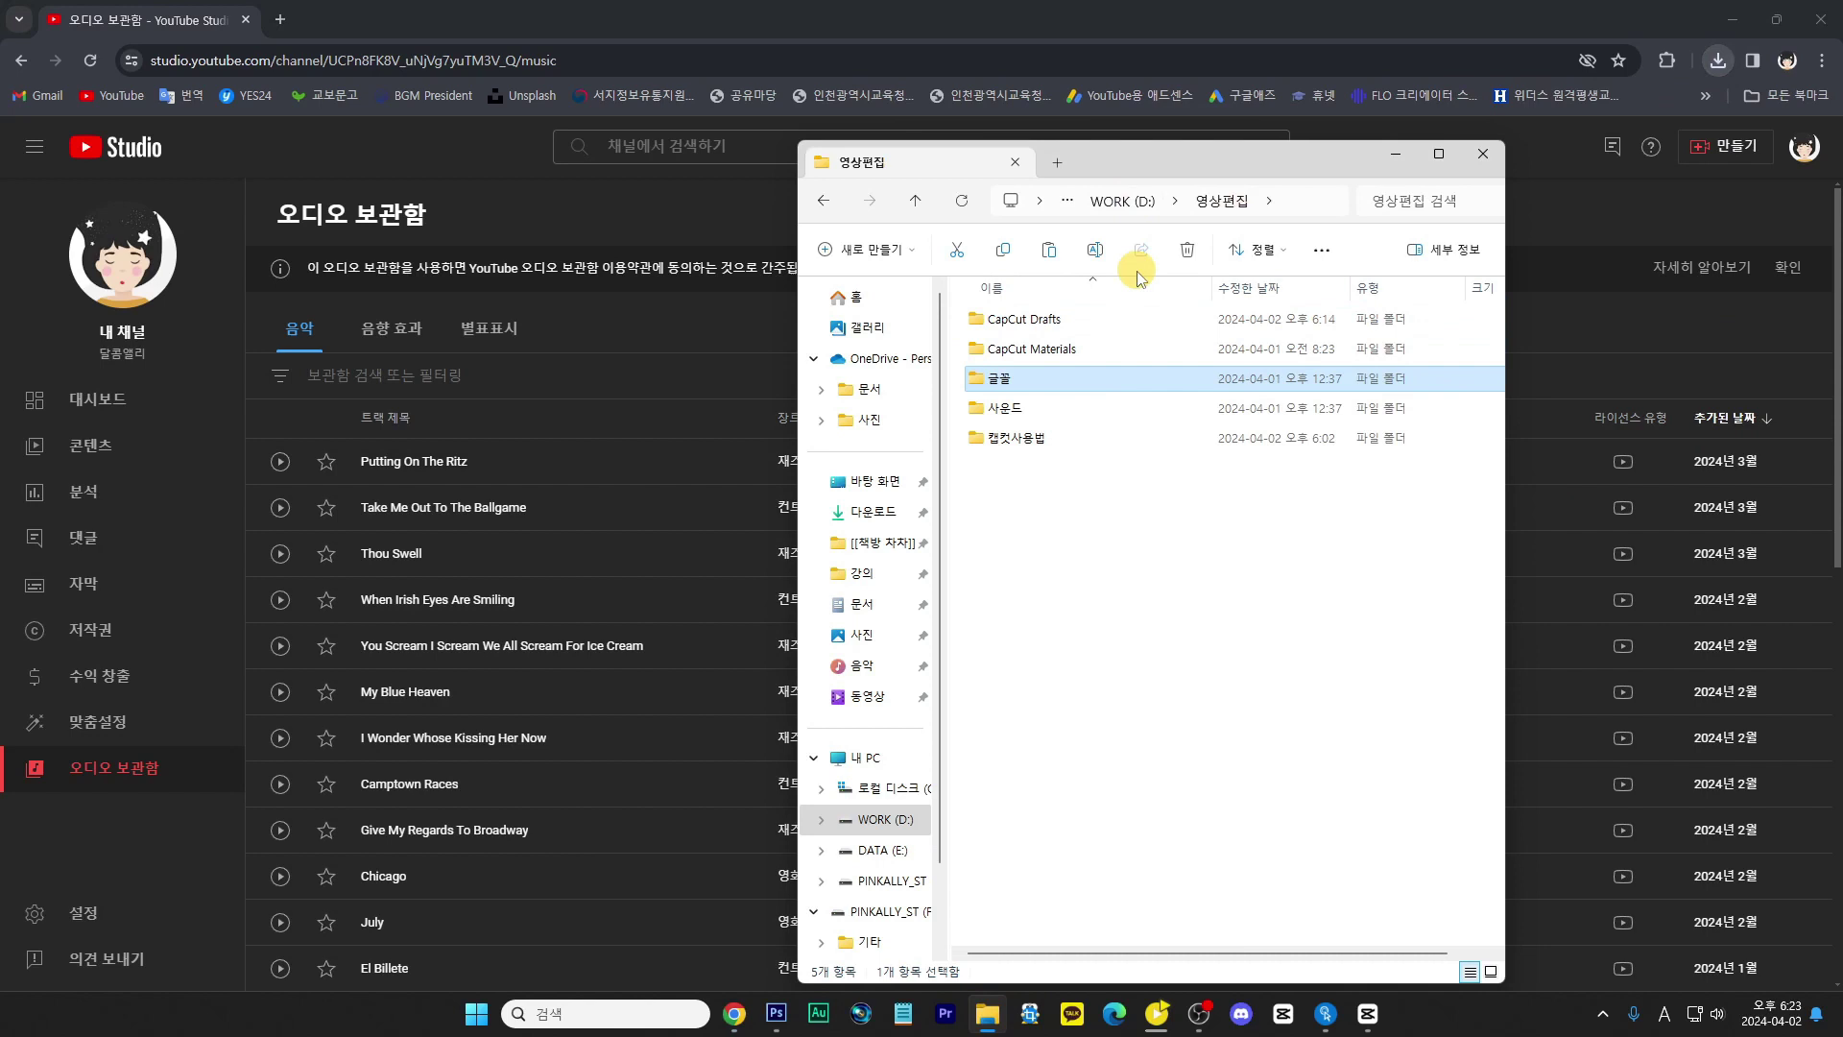
{"action": "double_click", "coordinate": [1003, 405]}
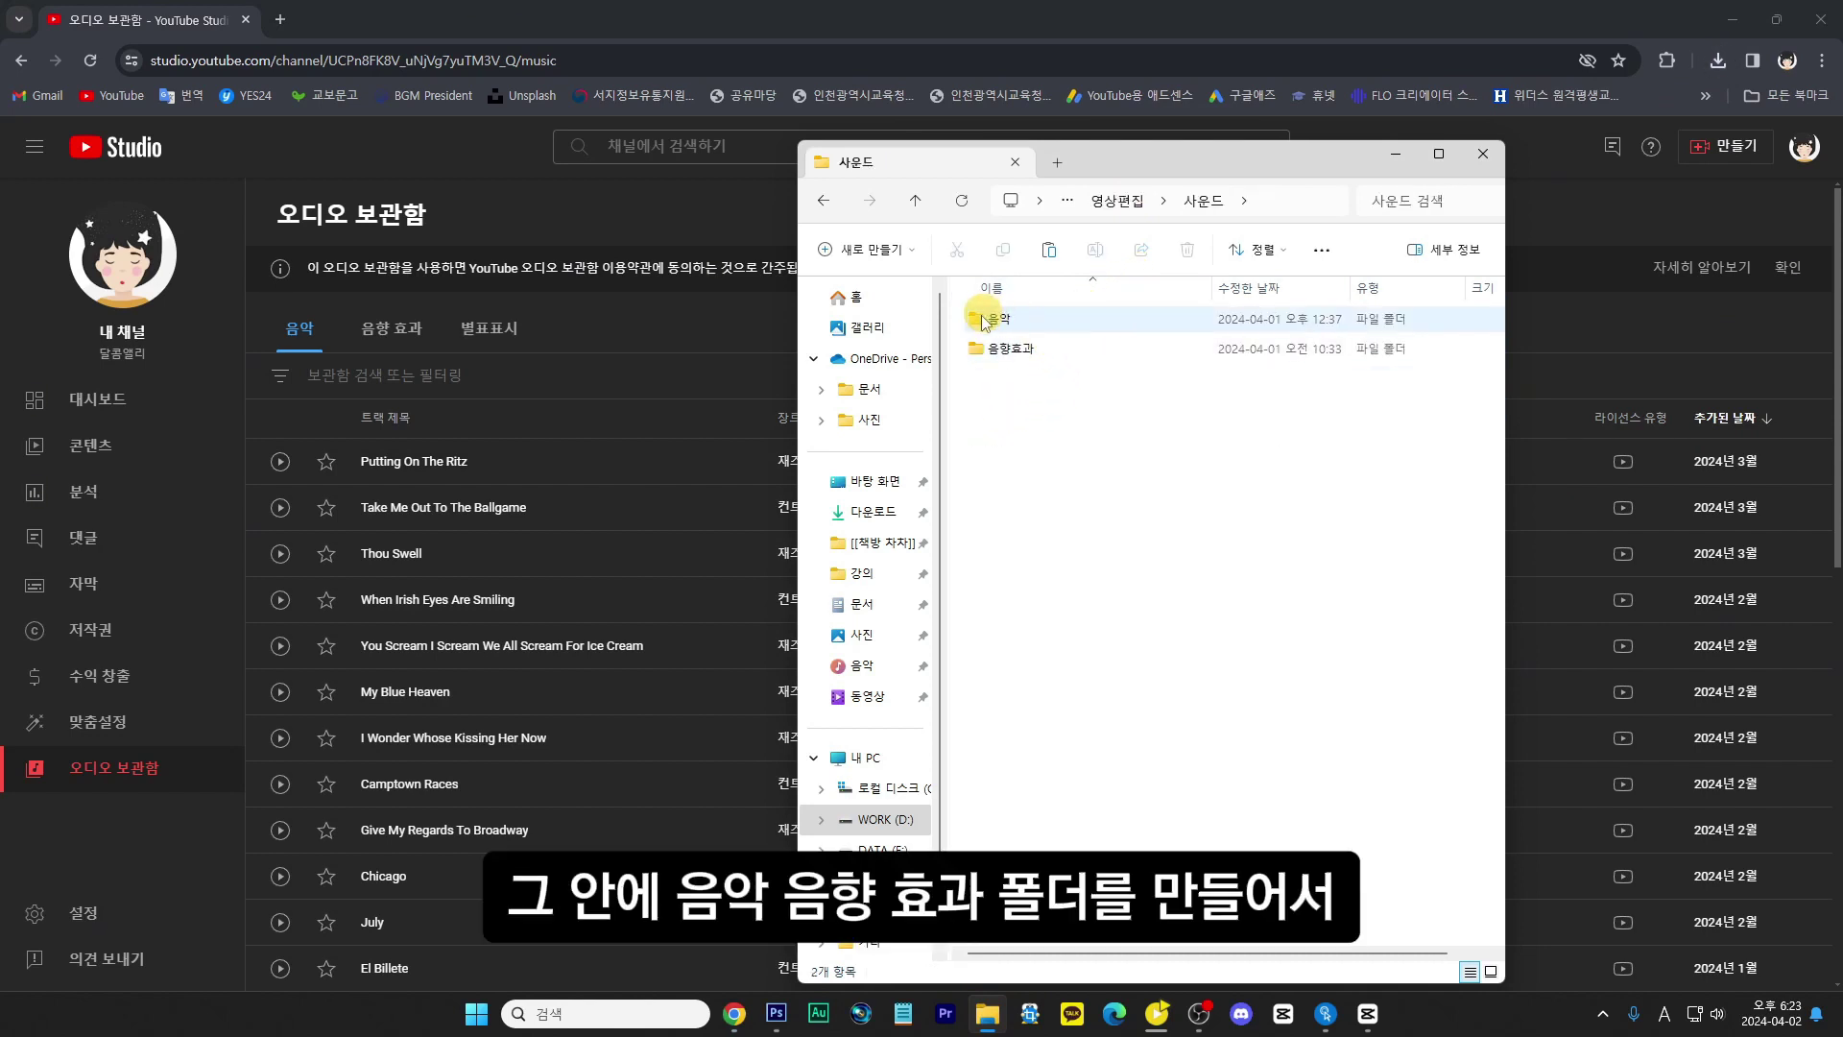
{"action": "left_click", "coordinate": [1008, 329]}
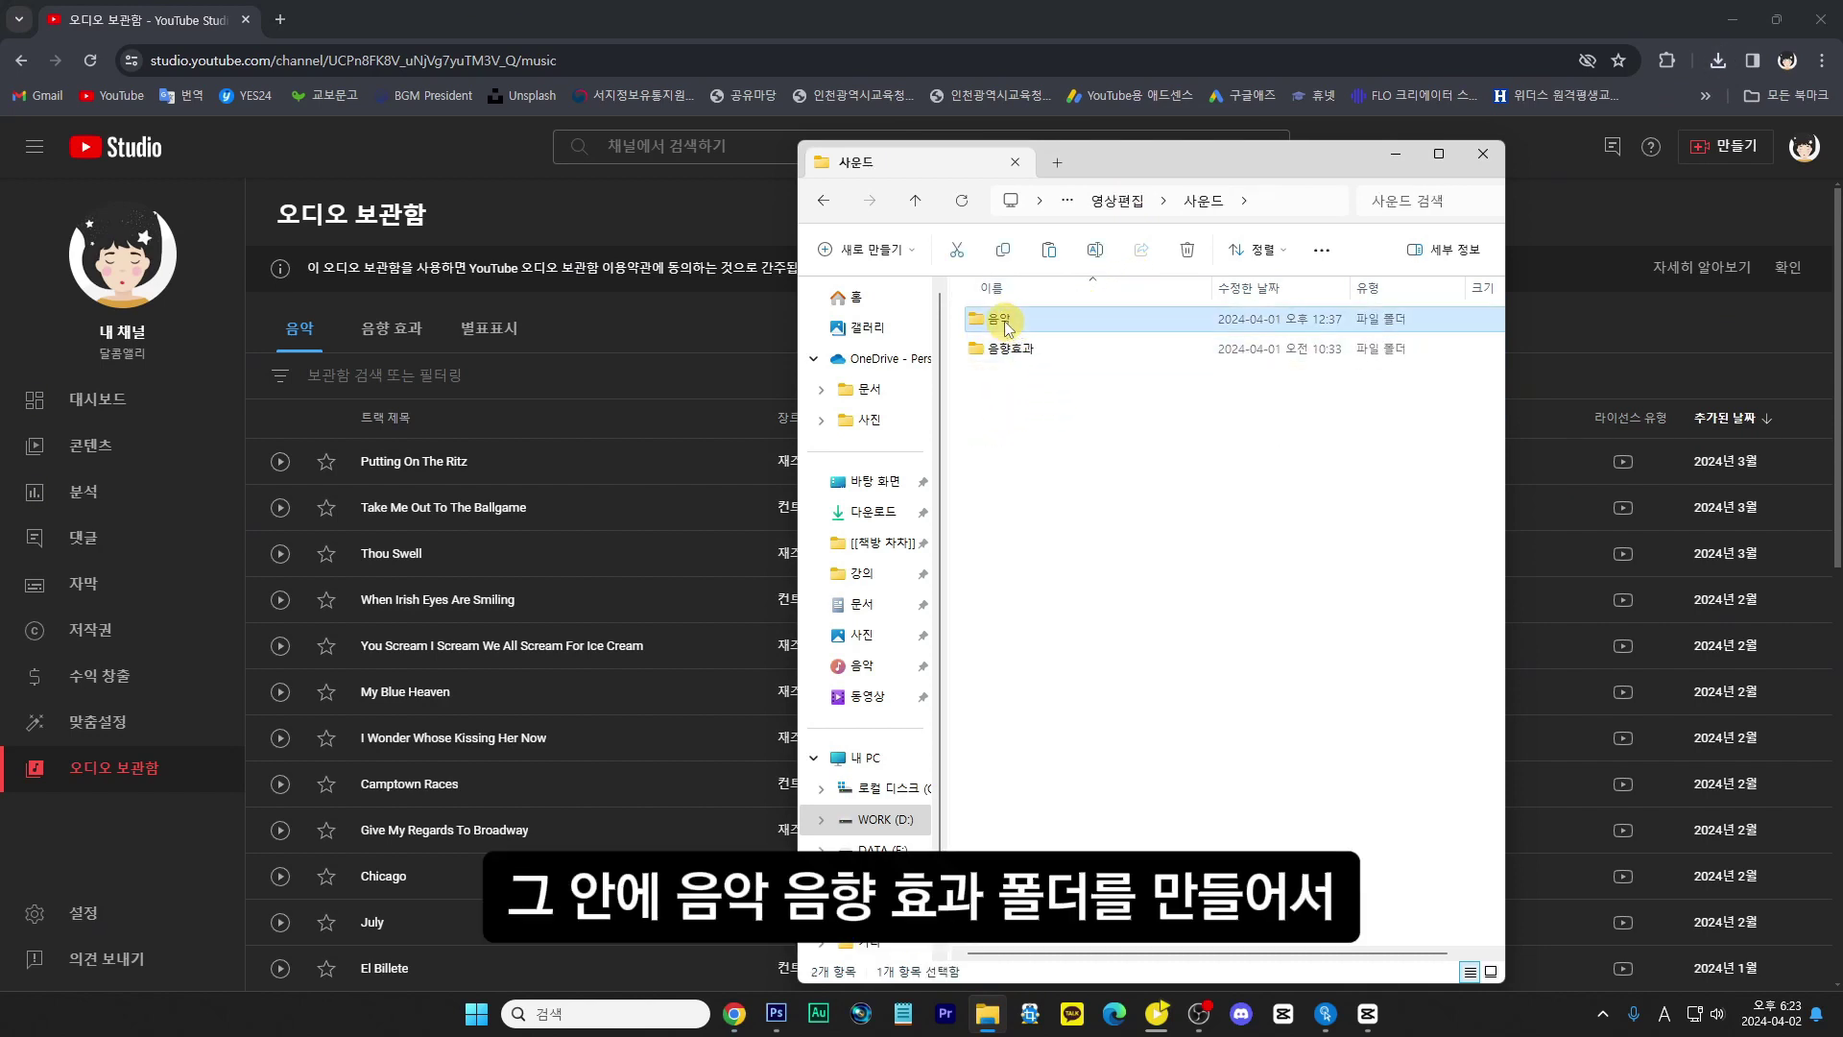
Step: Open the 음악 folder, switch to CapCut and add the Putting On The Ritz file as an audio track at the start of the timeline
{"action": "double_click", "coordinate": [1003, 322]}
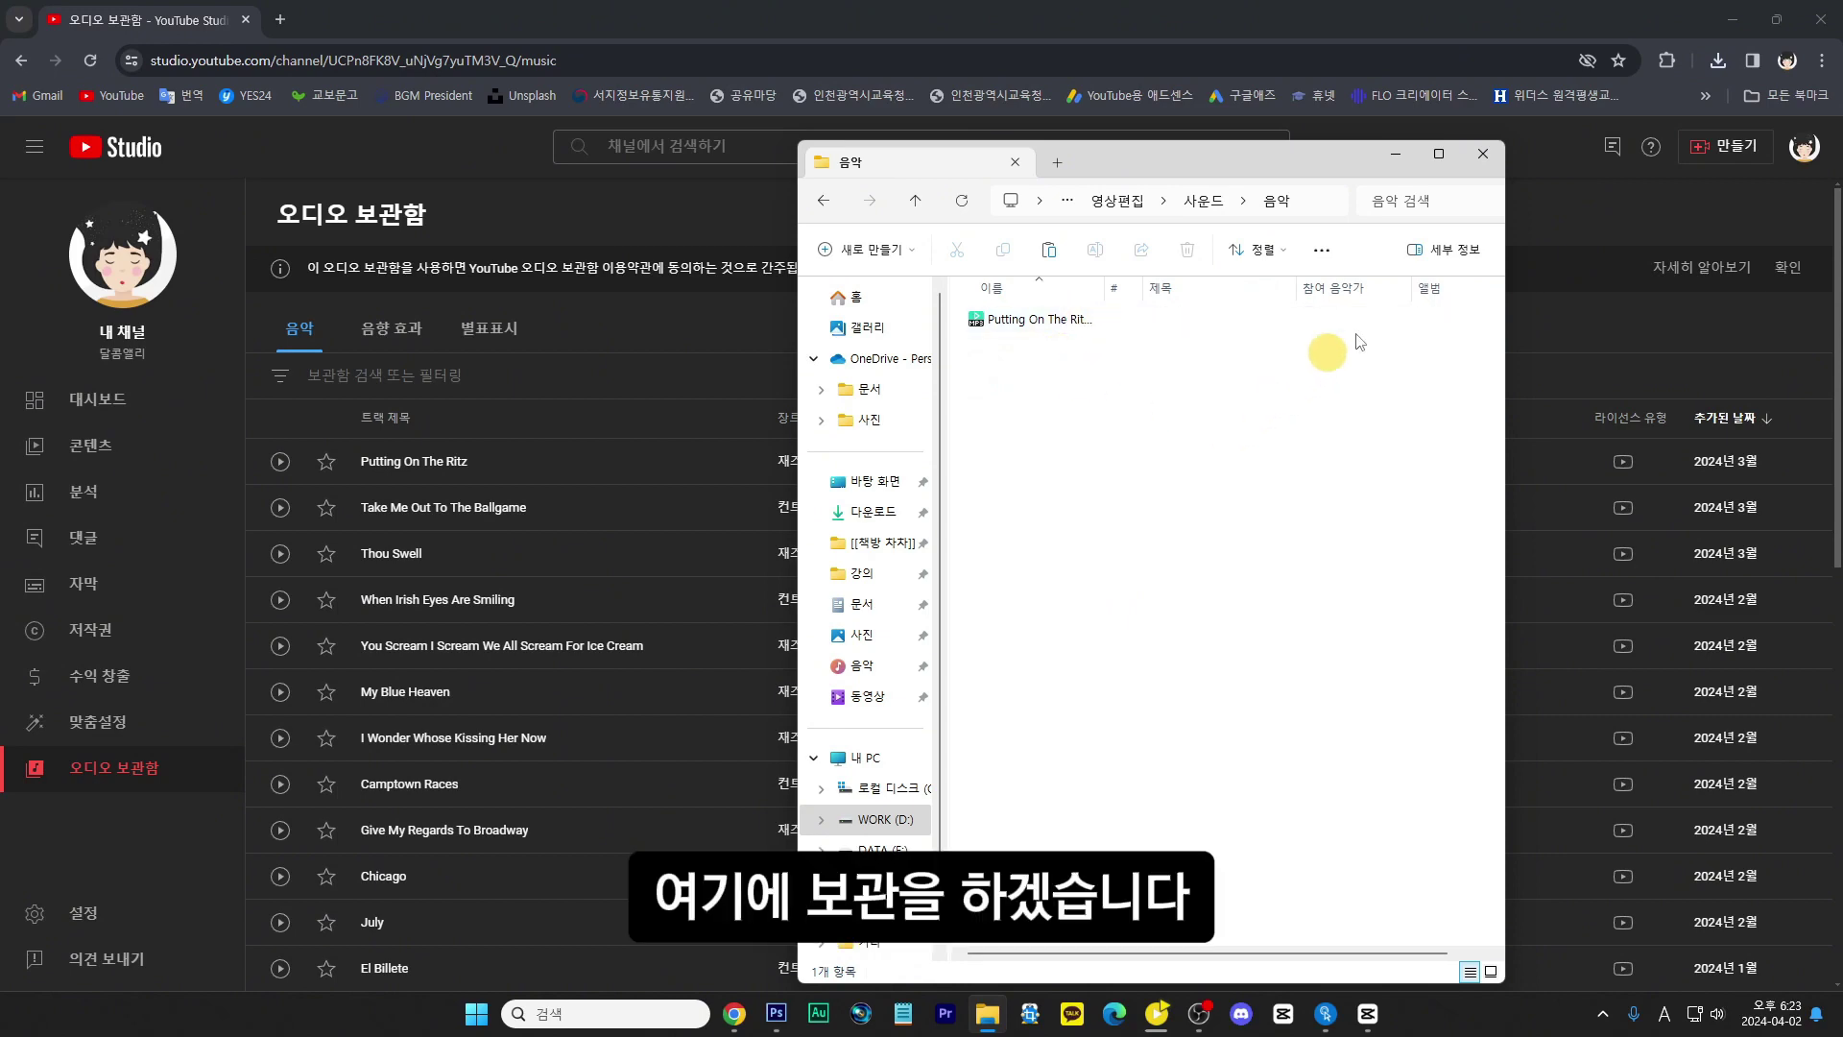
{"action": "left_click", "coordinate": [1393, 154]}
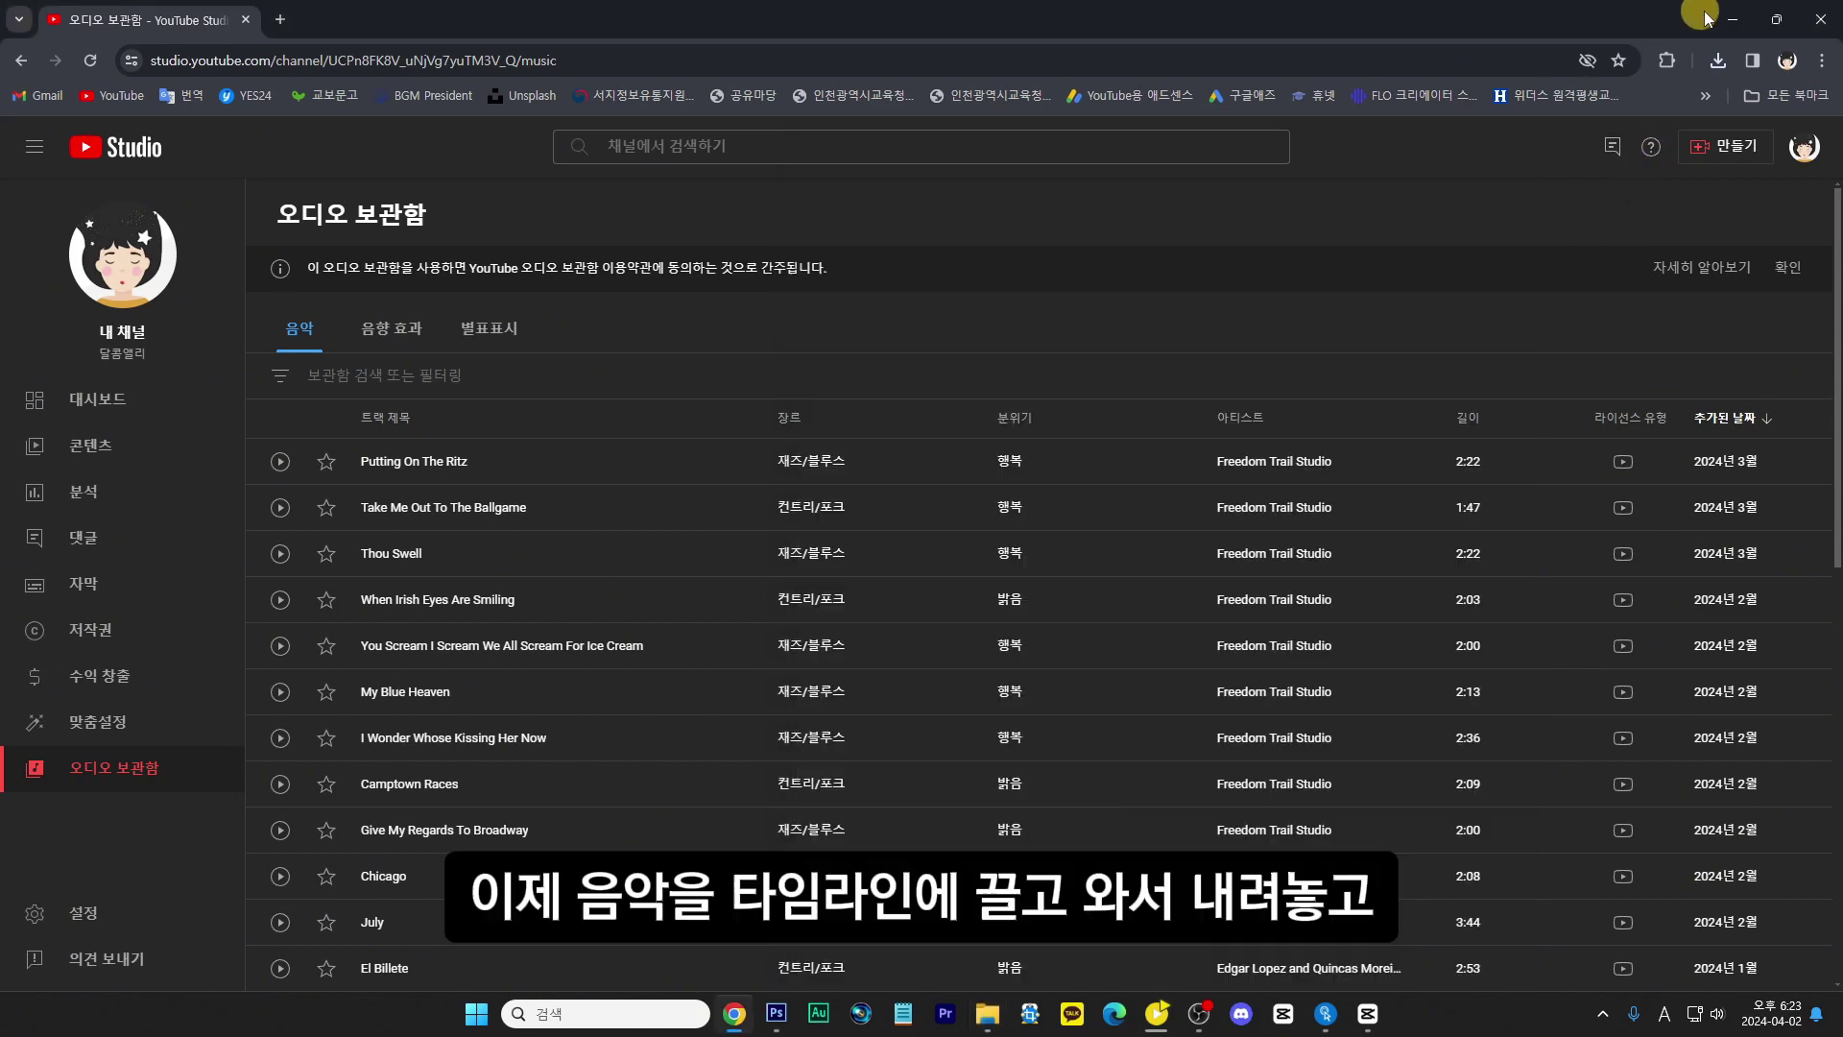
{"action": "left_click", "coordinate": [1733, 20]}
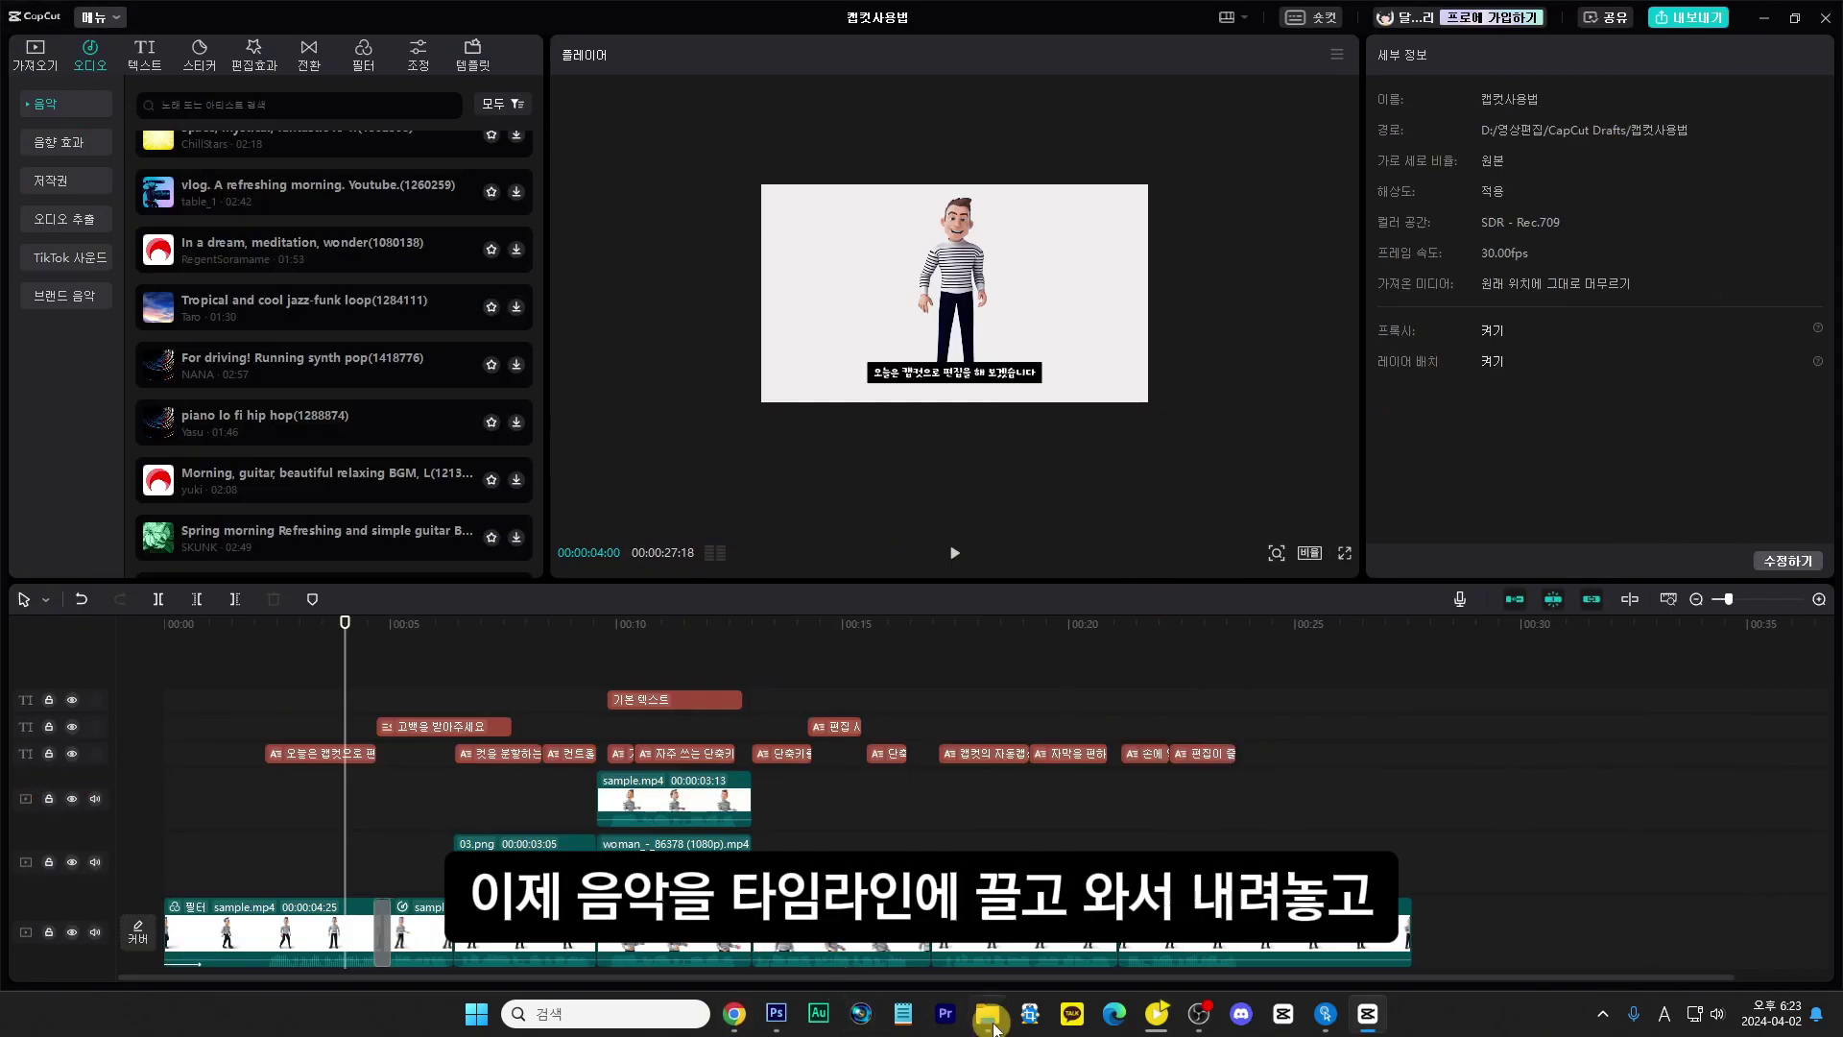
{"action": "mouse_move", "coordinate": [994, 1025]}
{"action": "left_click", "coordinate": [987, 951]}
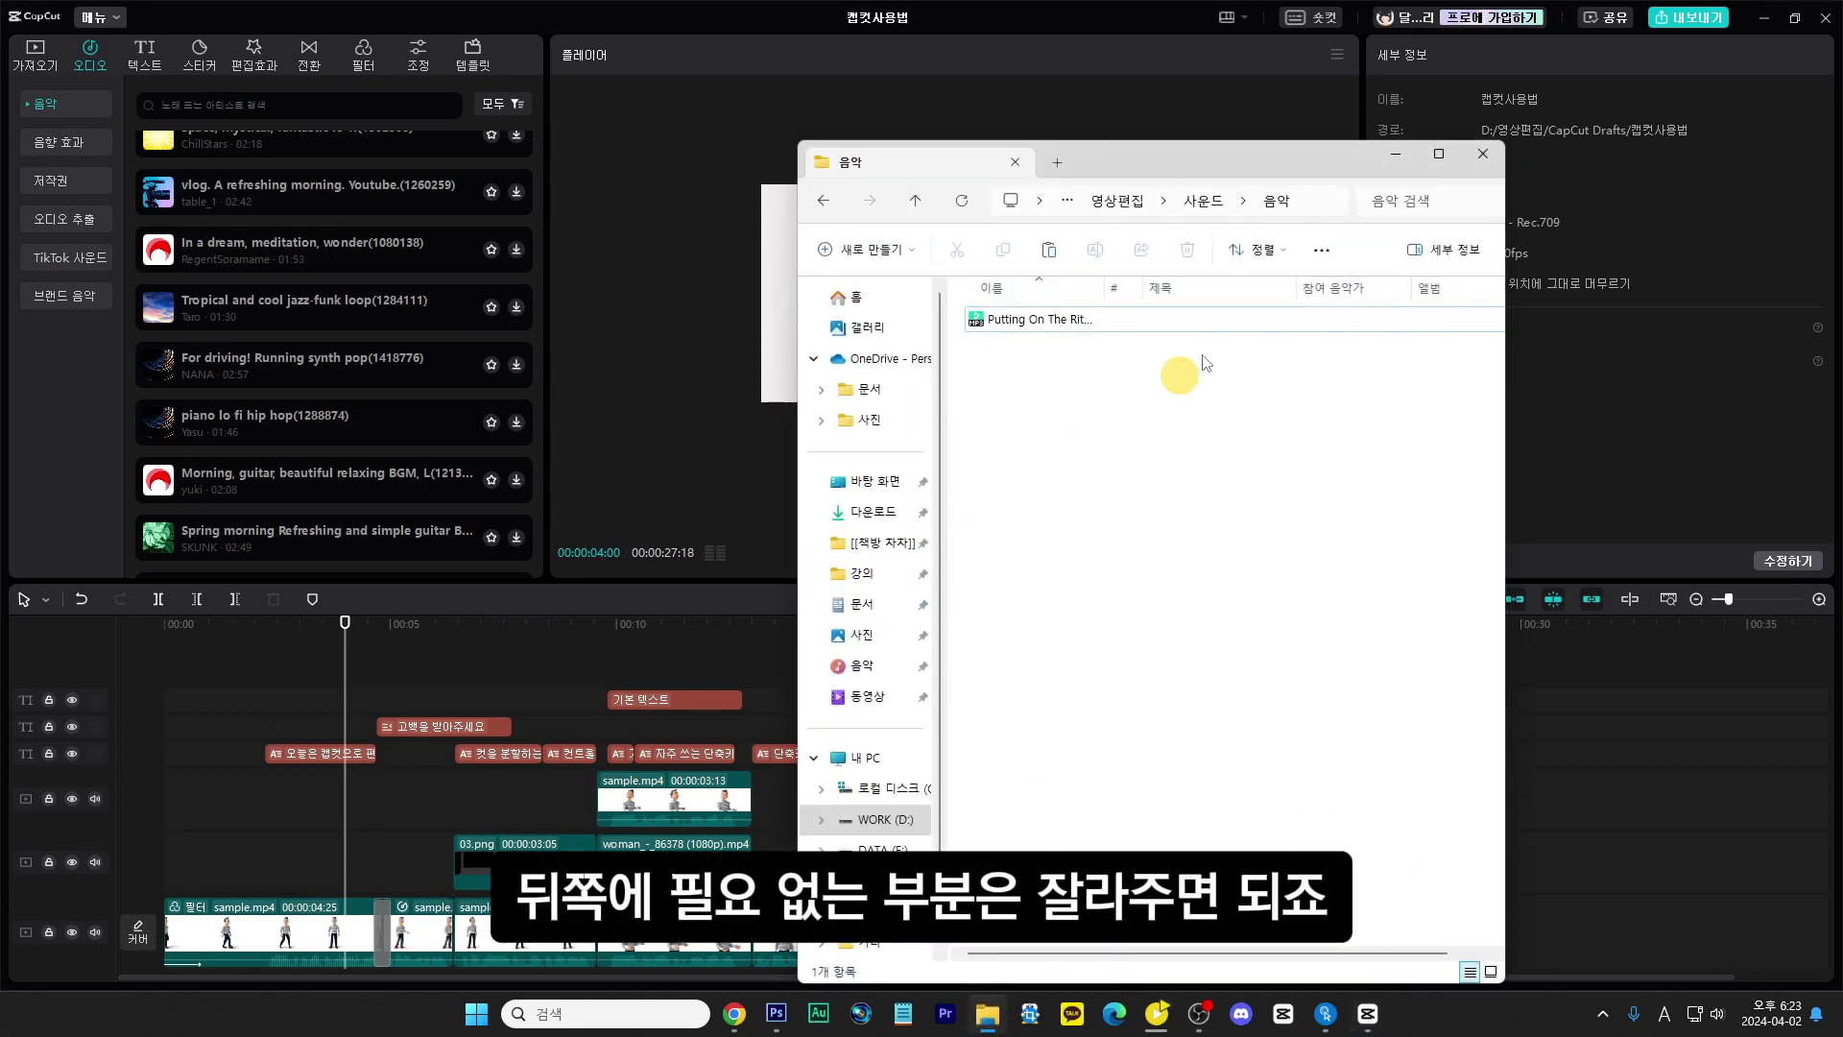
{"action": "left_click_drag", "start_coordinate": [1017, 318], "coordinate": [181, 958]}
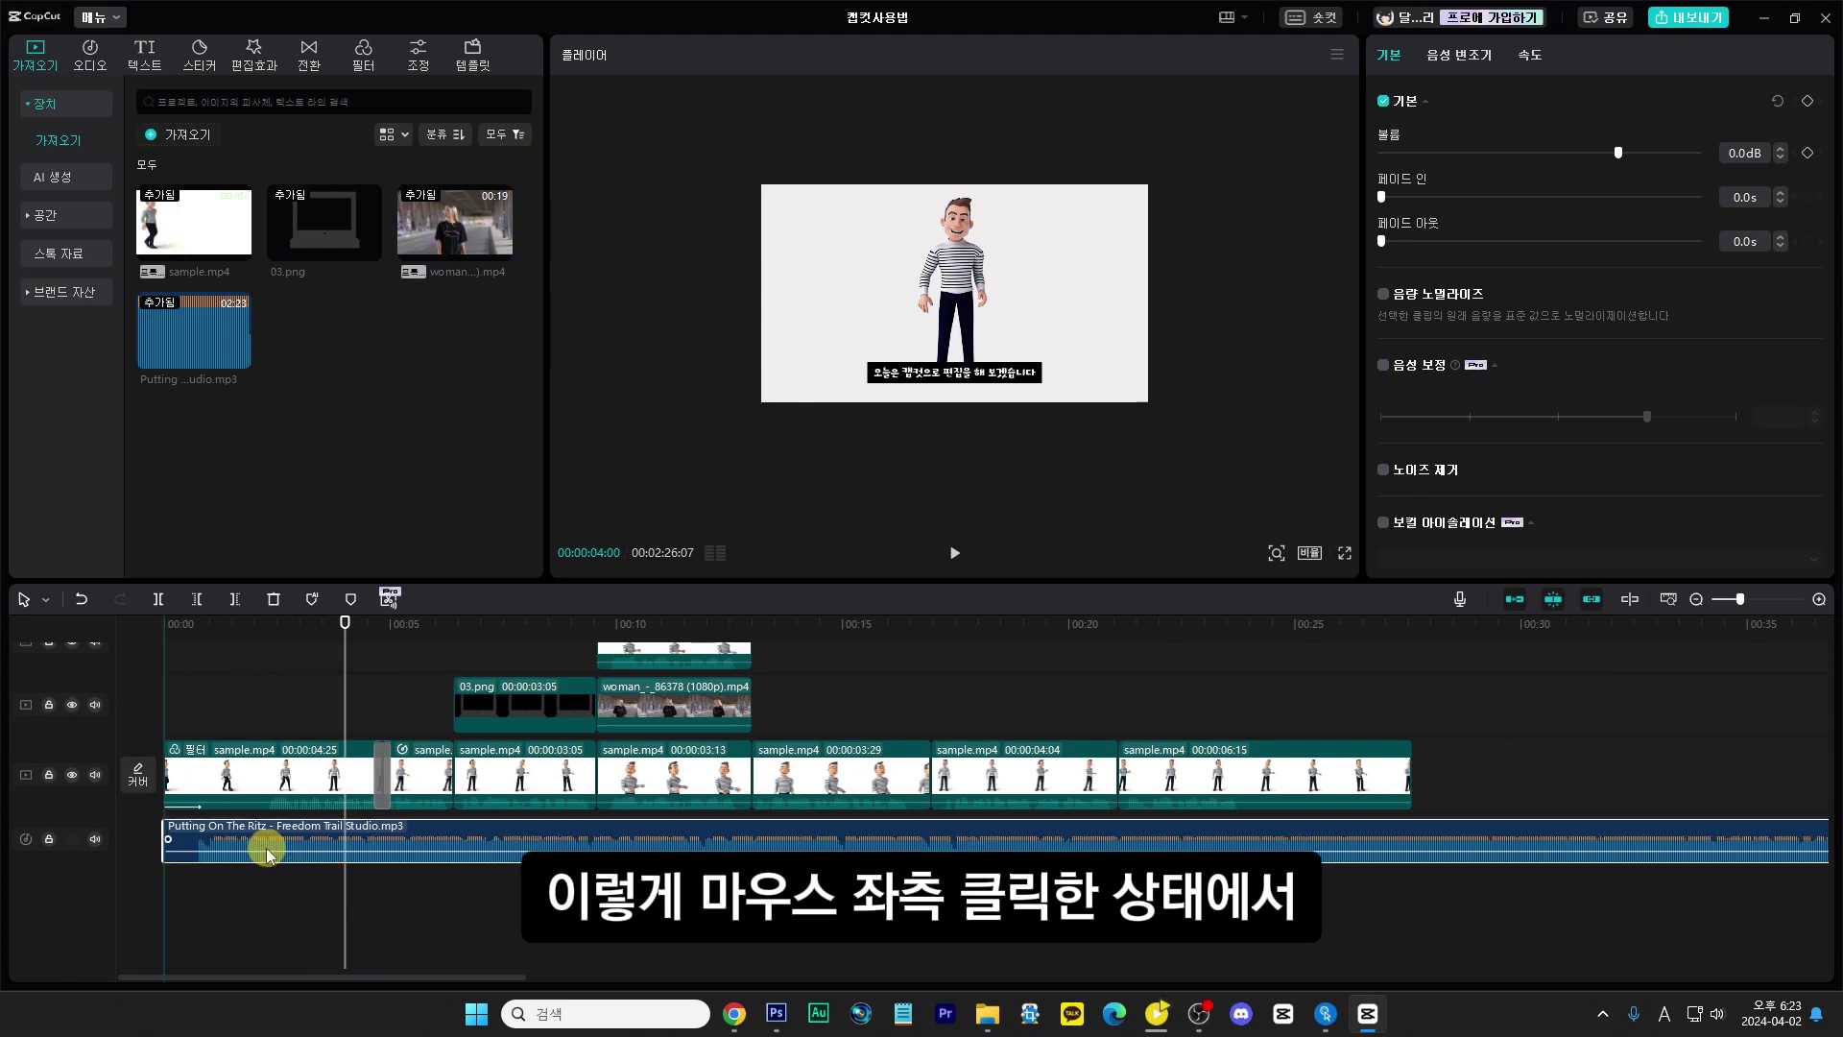
Step: Trim the end of the Putting On The Ritz audio to the end of the last video clip and set its fade-out to 1.4 s
{"action": "left_click_drag", "start_coordinate": [267, 848], "coordinate": [492, 847]}
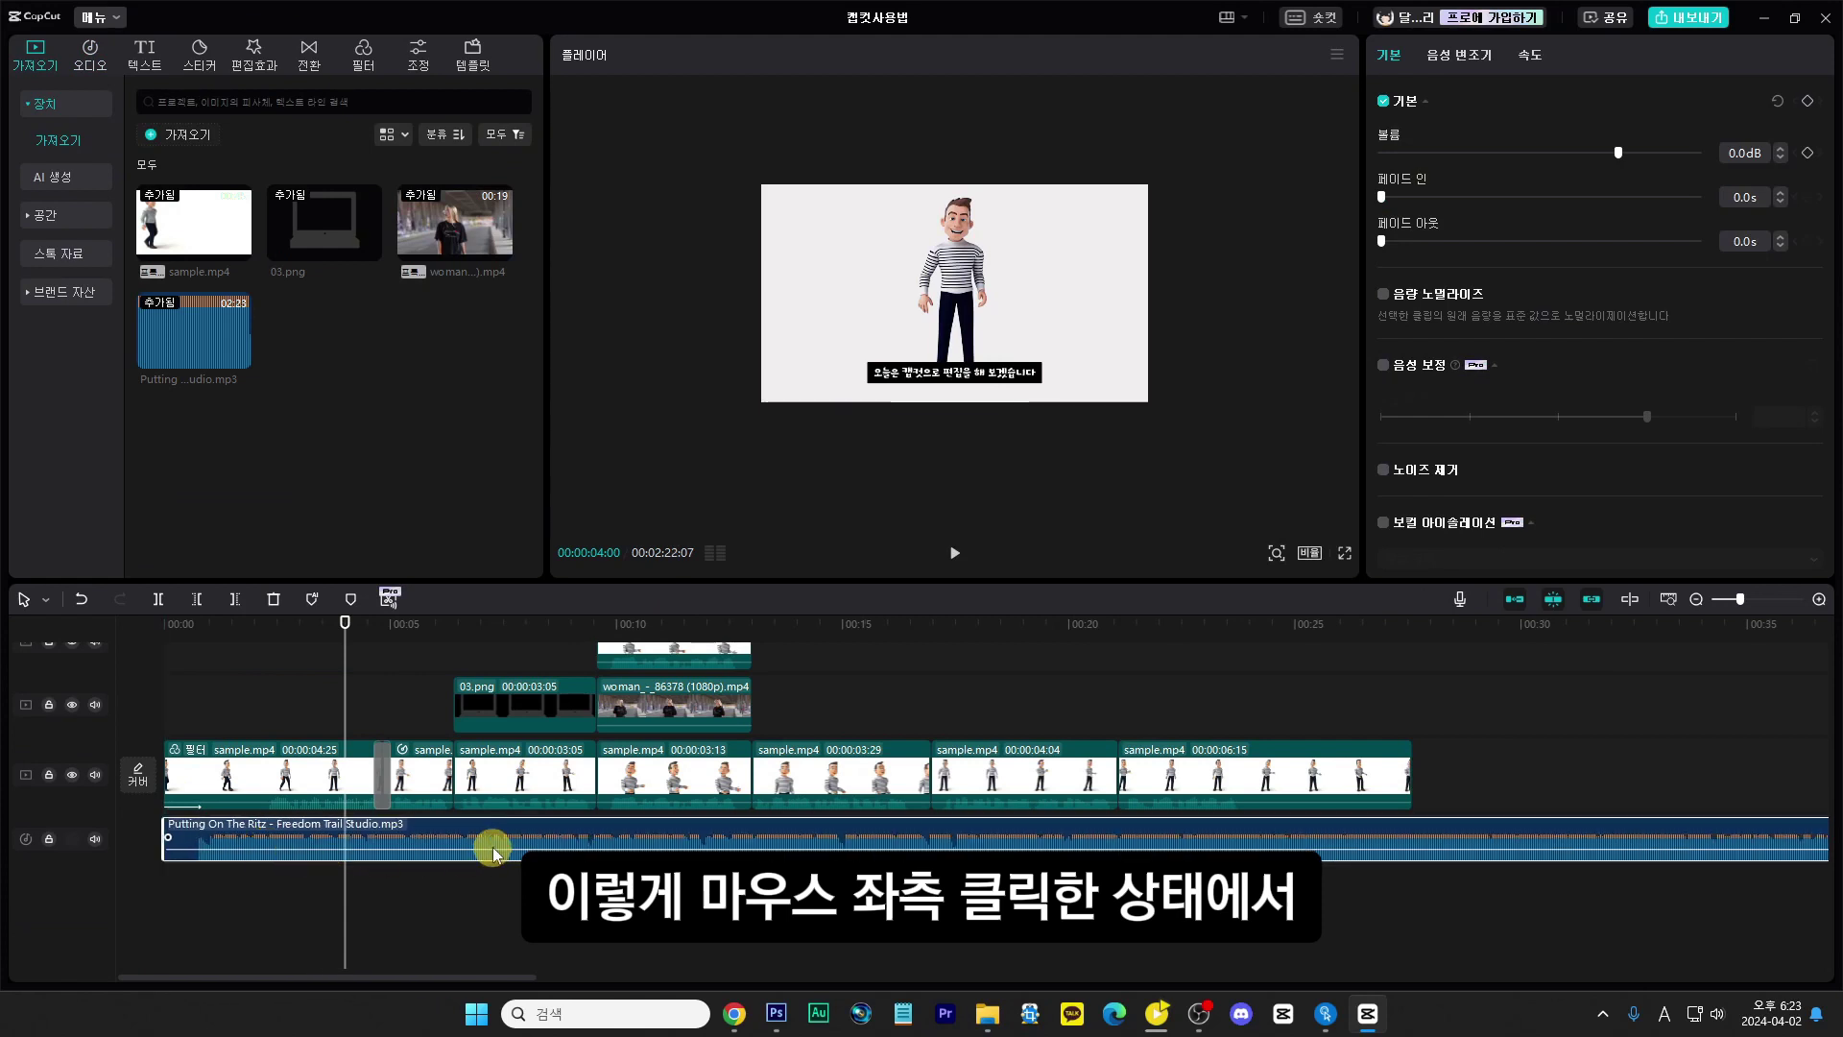
{"action": "scroll", "coordinate": [493, 847], "scroll_direction": "down", "scroll_amount": 6}
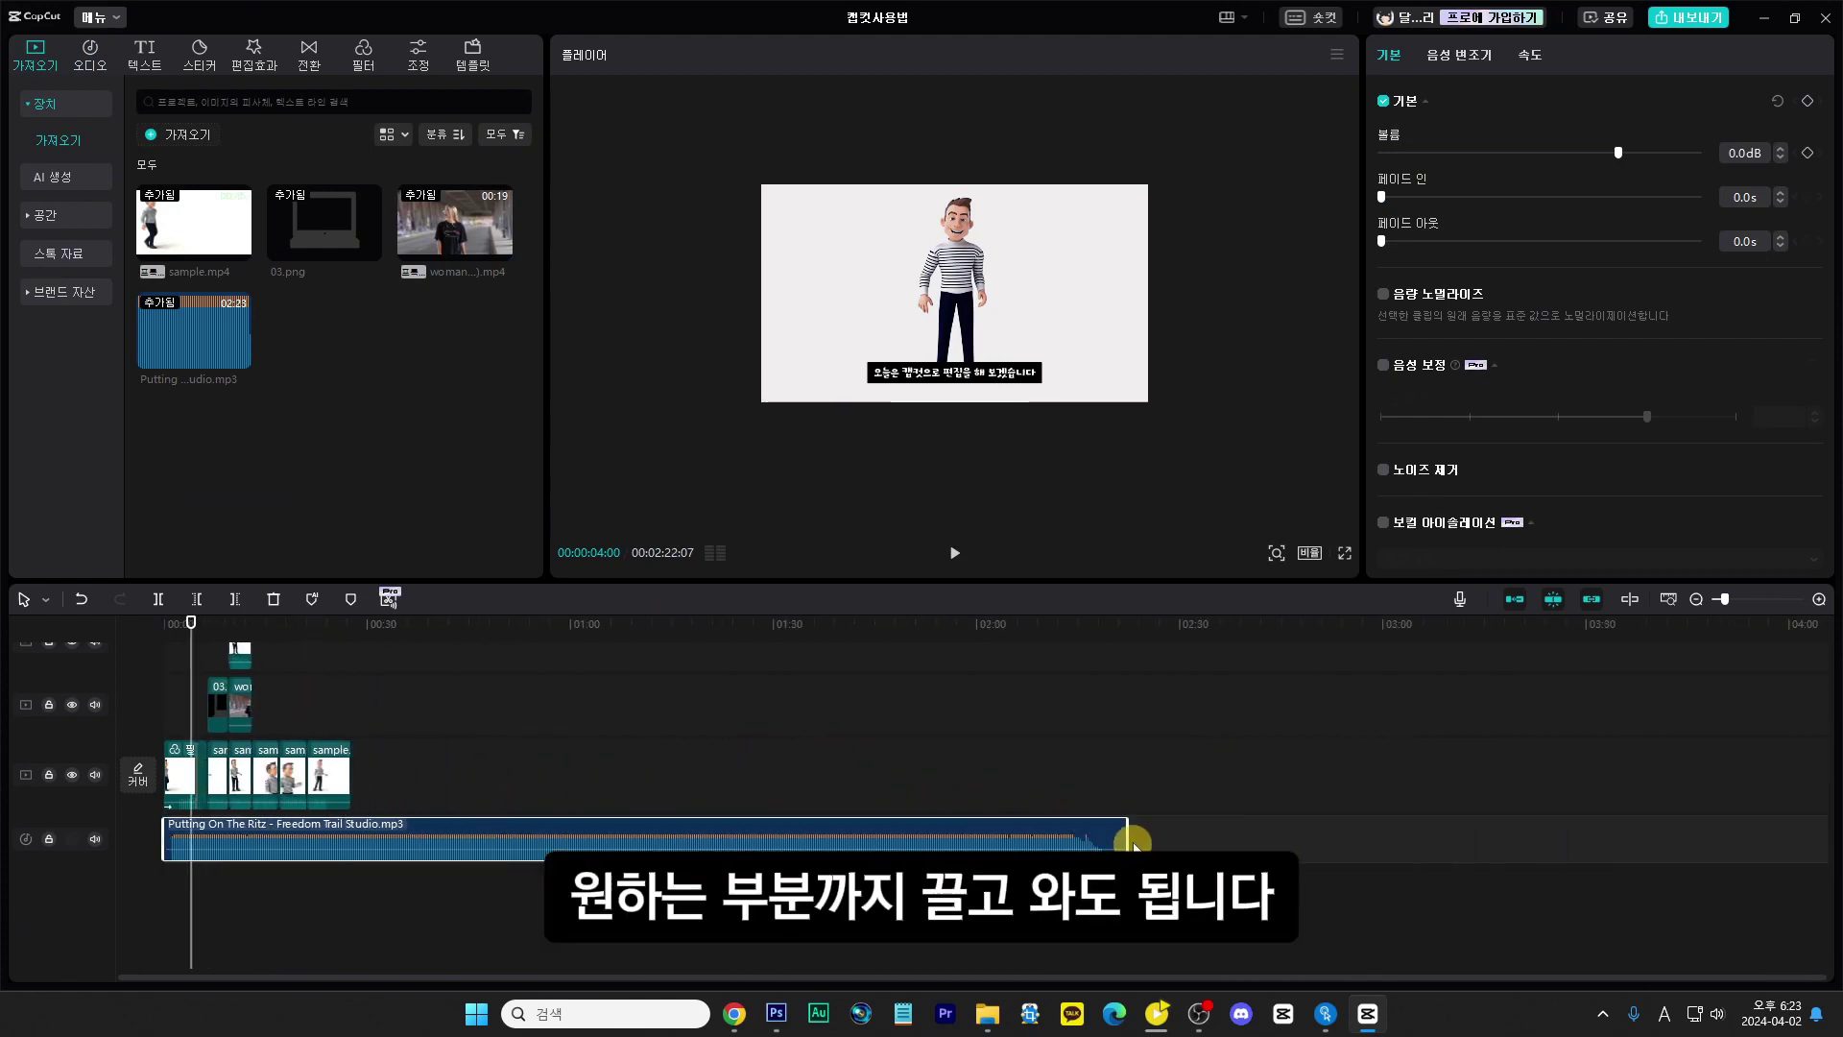
{"action": "left_click", "coordinate": [1136, 845]}
{"action": "left_click", "coordinate": [1126, 835]}
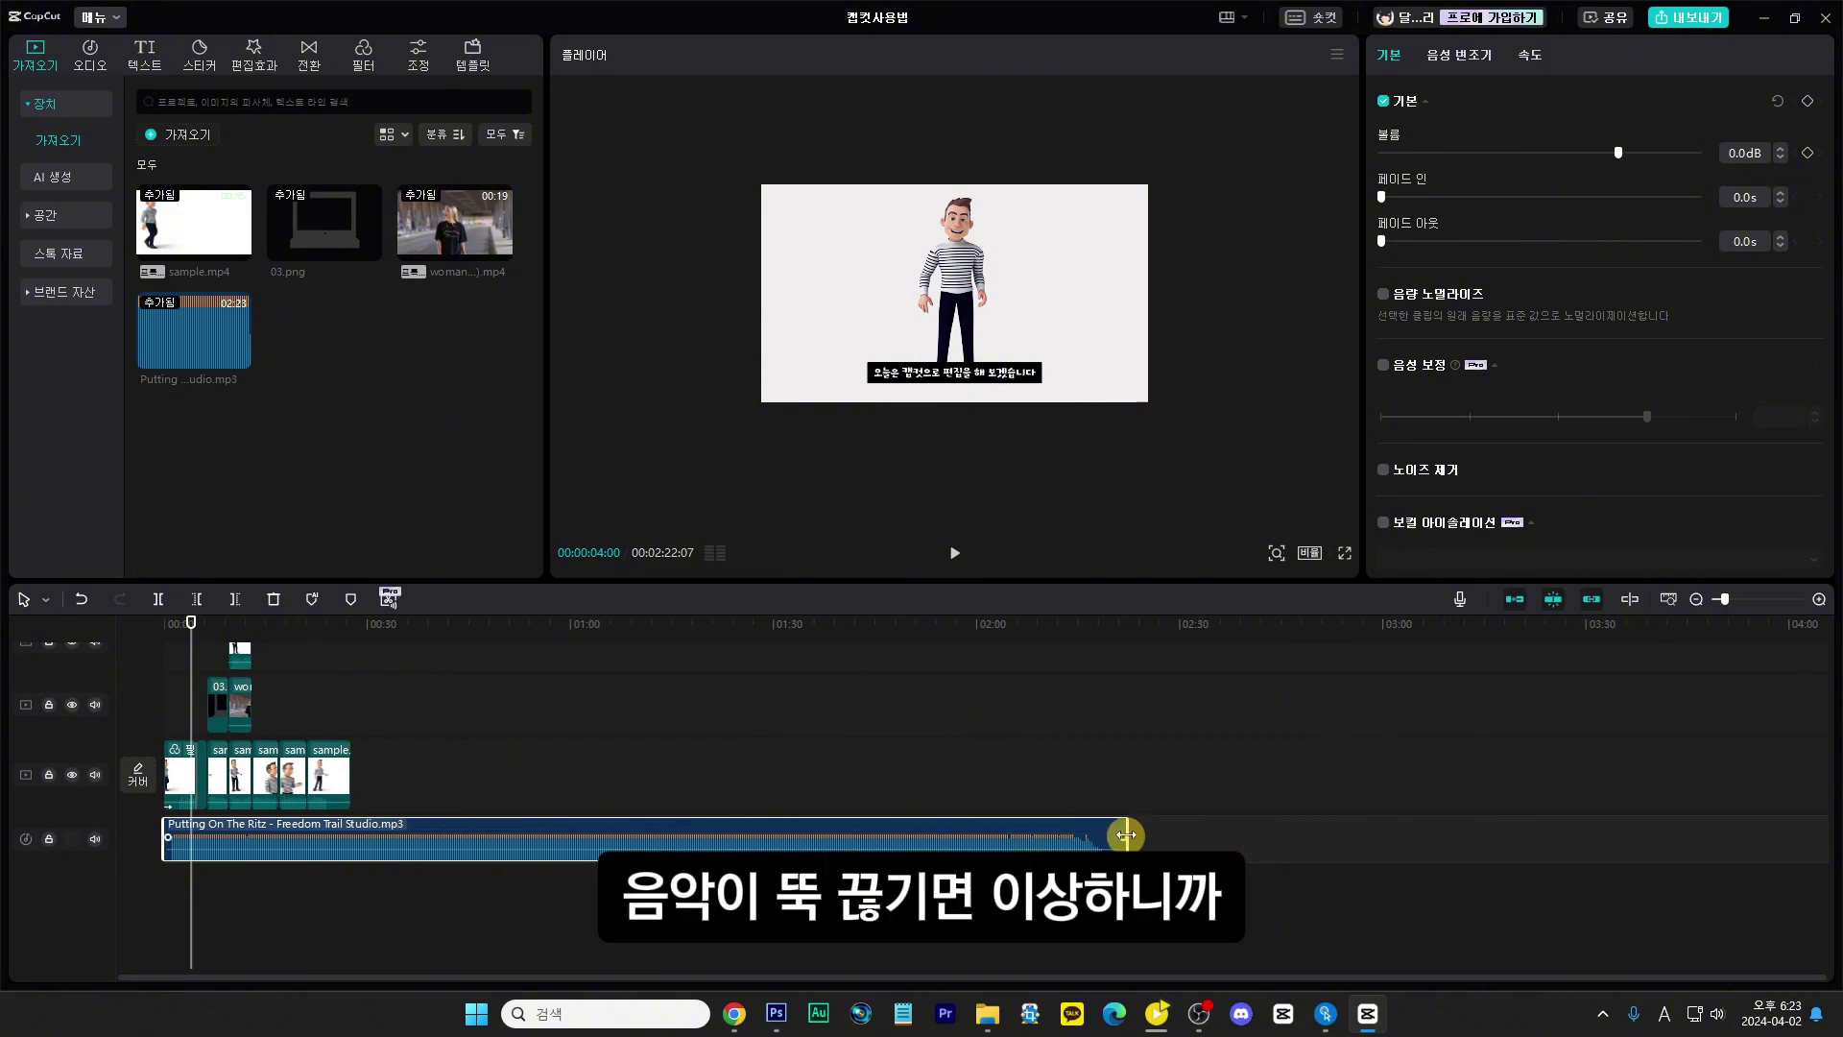
{"action": "left_click_drag", "start_coordinate": [1125, 833], "coordinate": [347, 836]}
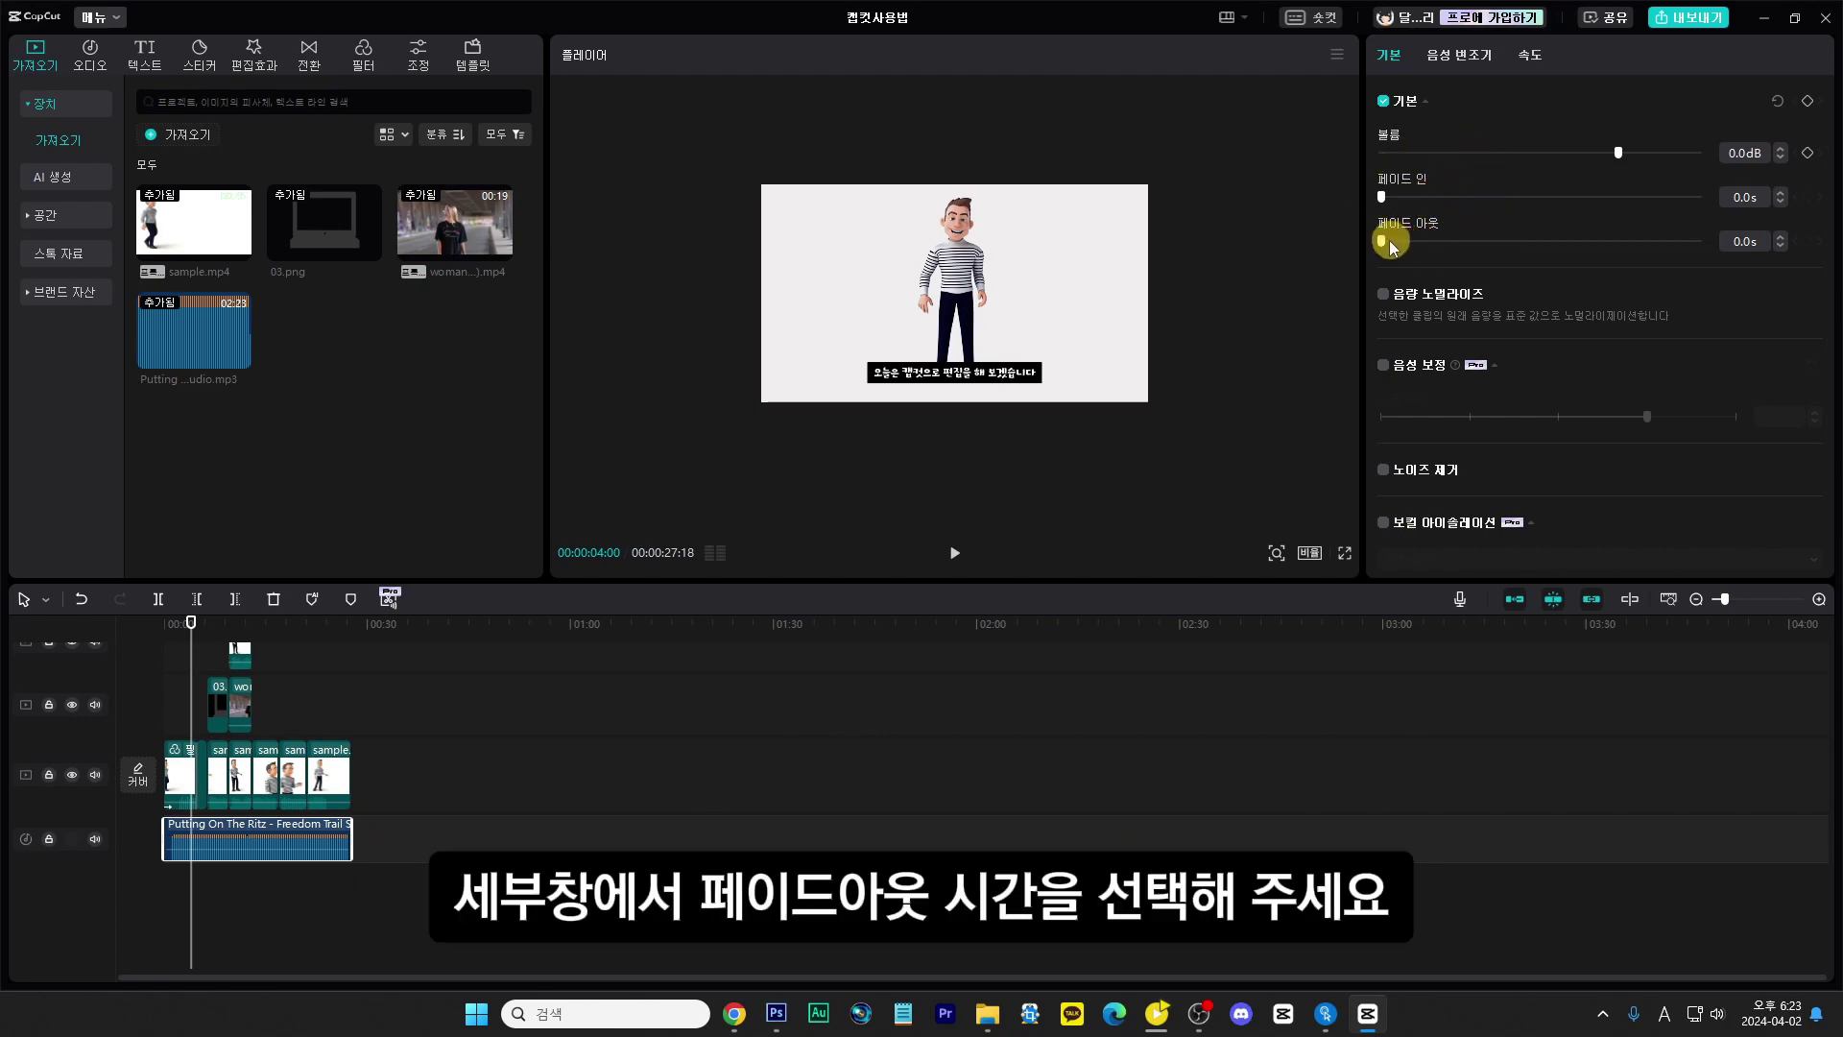
{"action": "left_click_drag", "start_coordinate": [1390, 242], "coordinate": [1445, 247]}
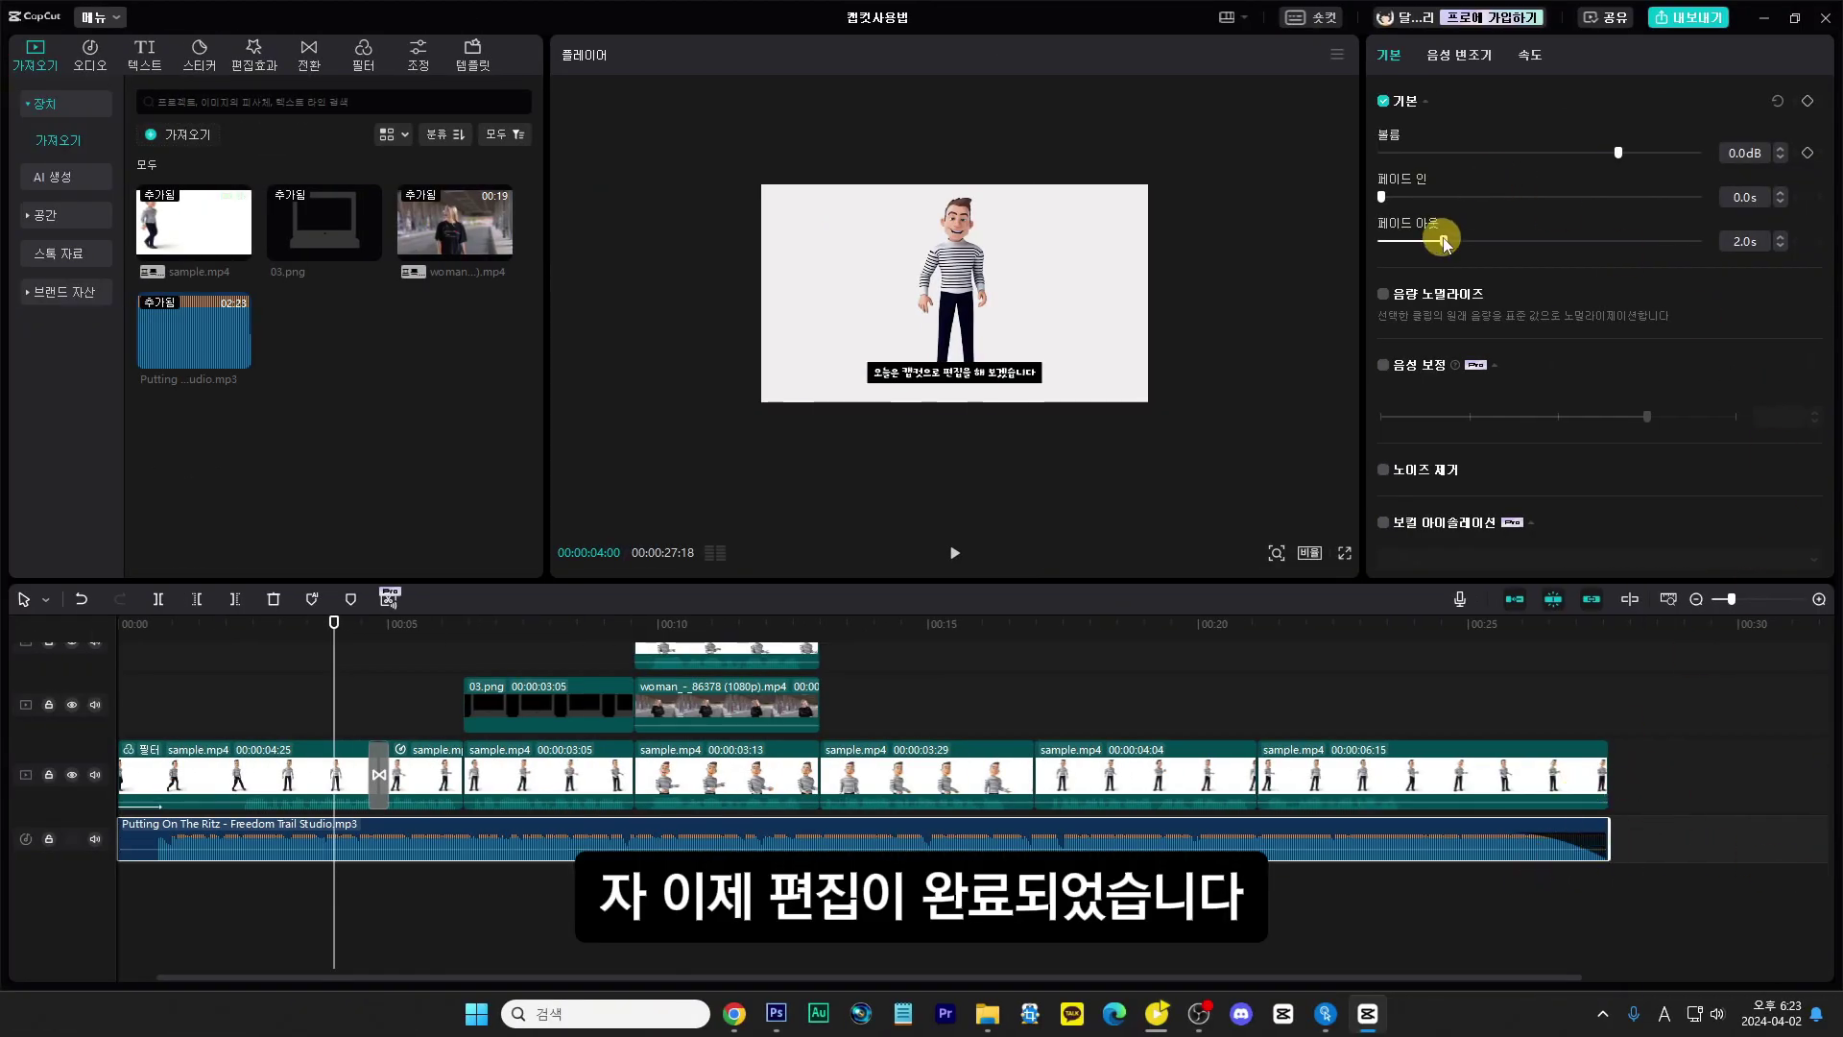
{"action": "mouse_move", "coordinate": [1443, 242]}
{"action": "left_mouse_down"}
{"action": "mouse_move", "coordinate": [1379, 247]}
{"action": "mouse_move", "coordinate": [1427, 250]}
{"action": "left_mouse_up"}
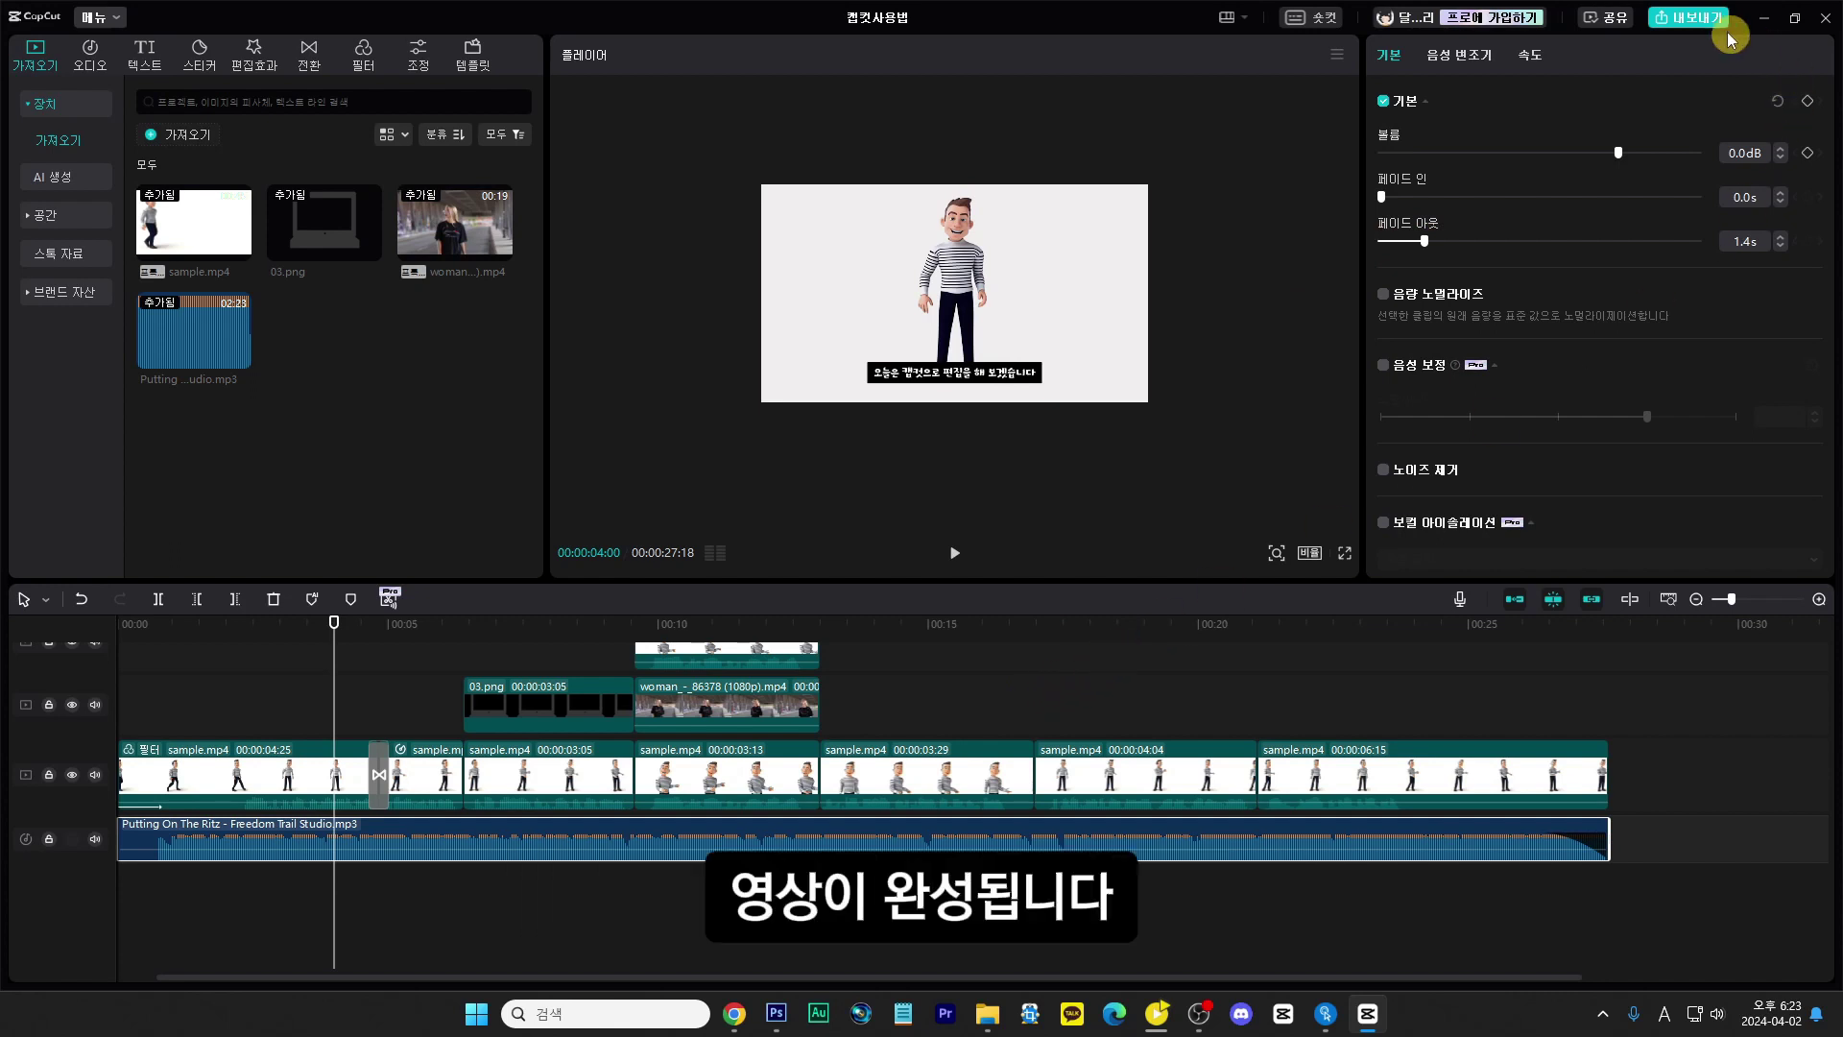
Step: Export the video into the 캡컷사용법 folder inside 영상편집 as a 1080P H.264 mp4 at 30fps, without sharing it
{"action": "left_click", "coordinate": [1694, 18]}
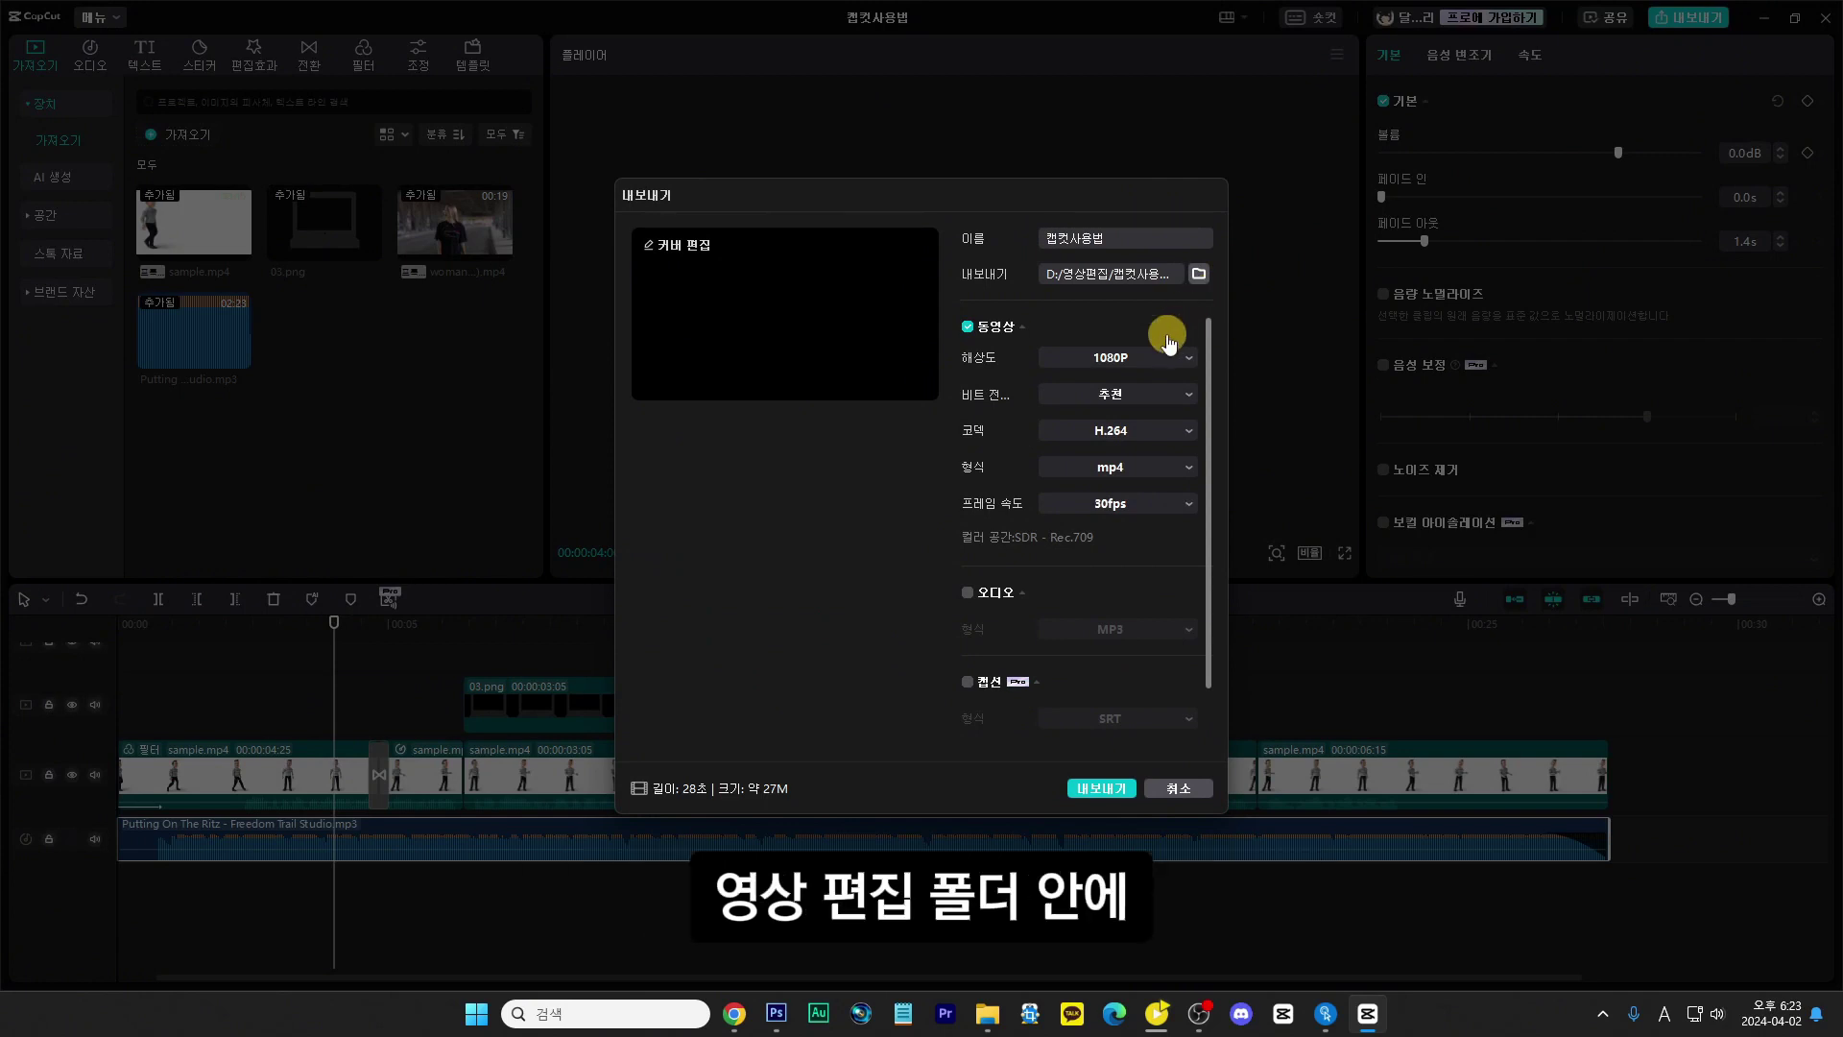
{"action": "left_click", "coordinate": [1200, 278]}
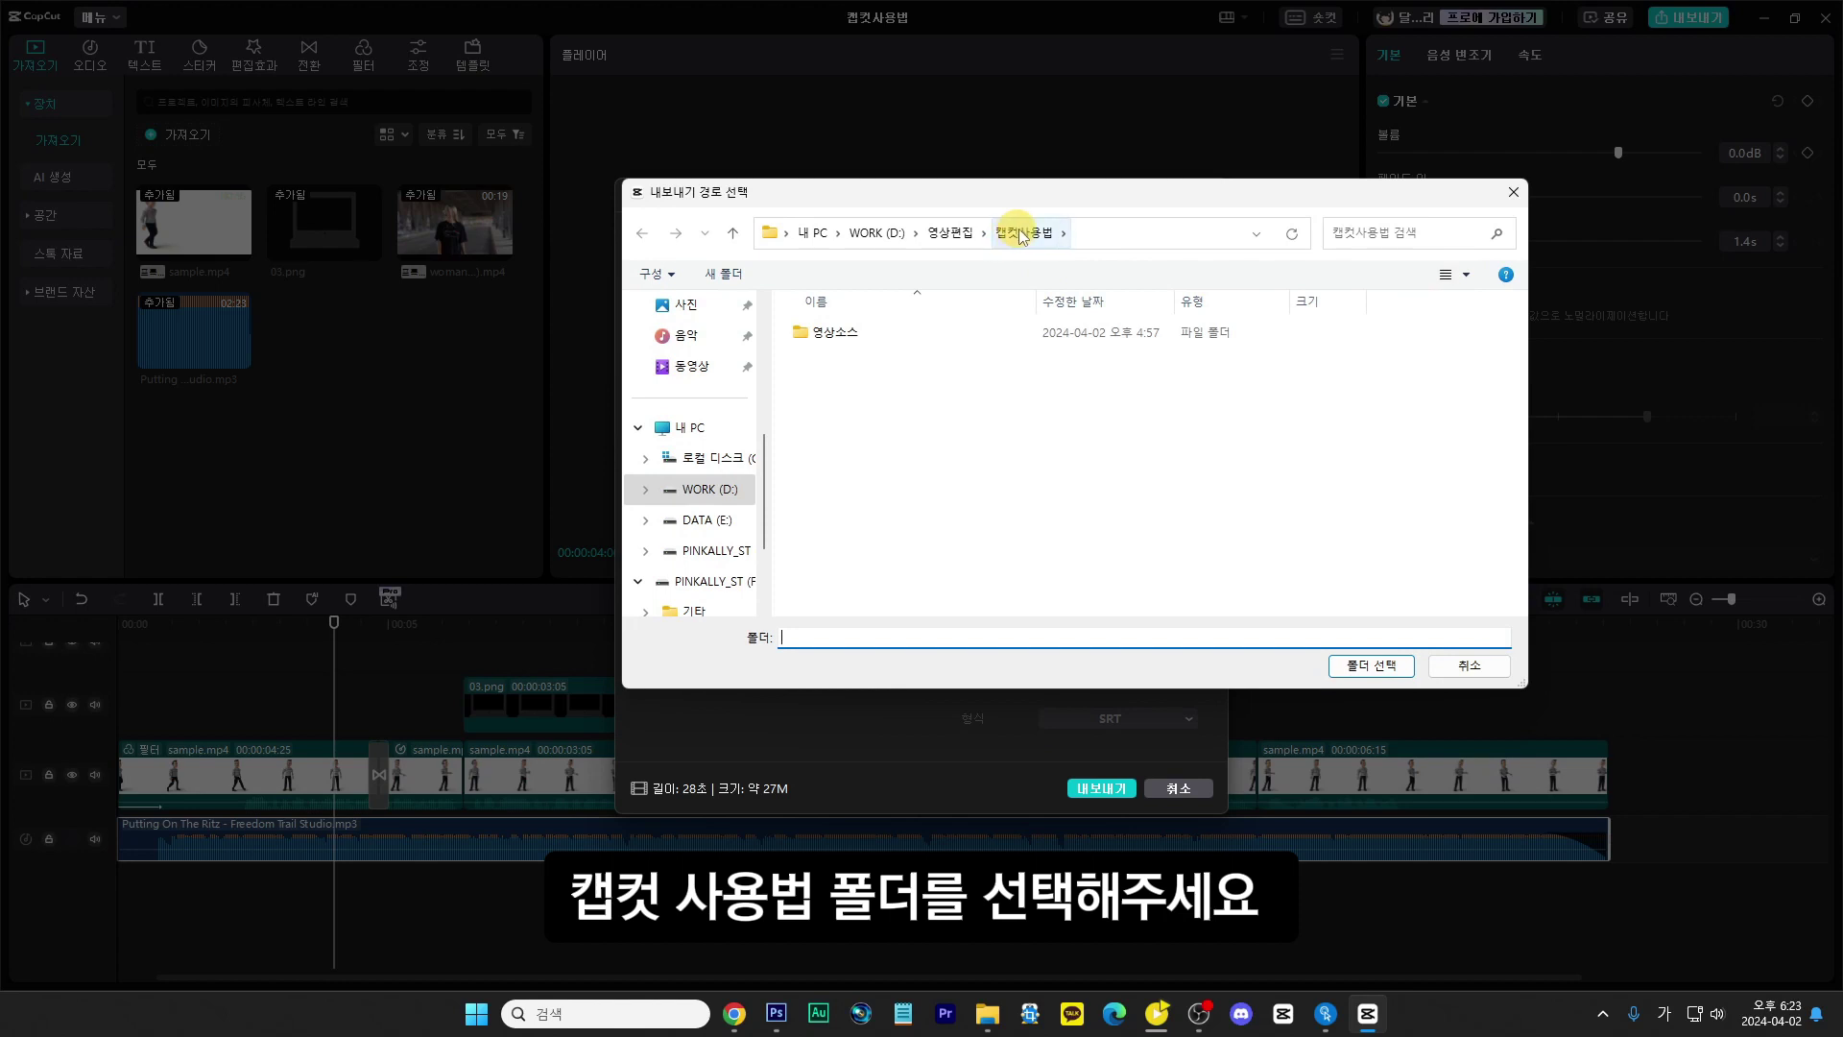
{"action": "left_click", "coordinate": [1370, 665]}
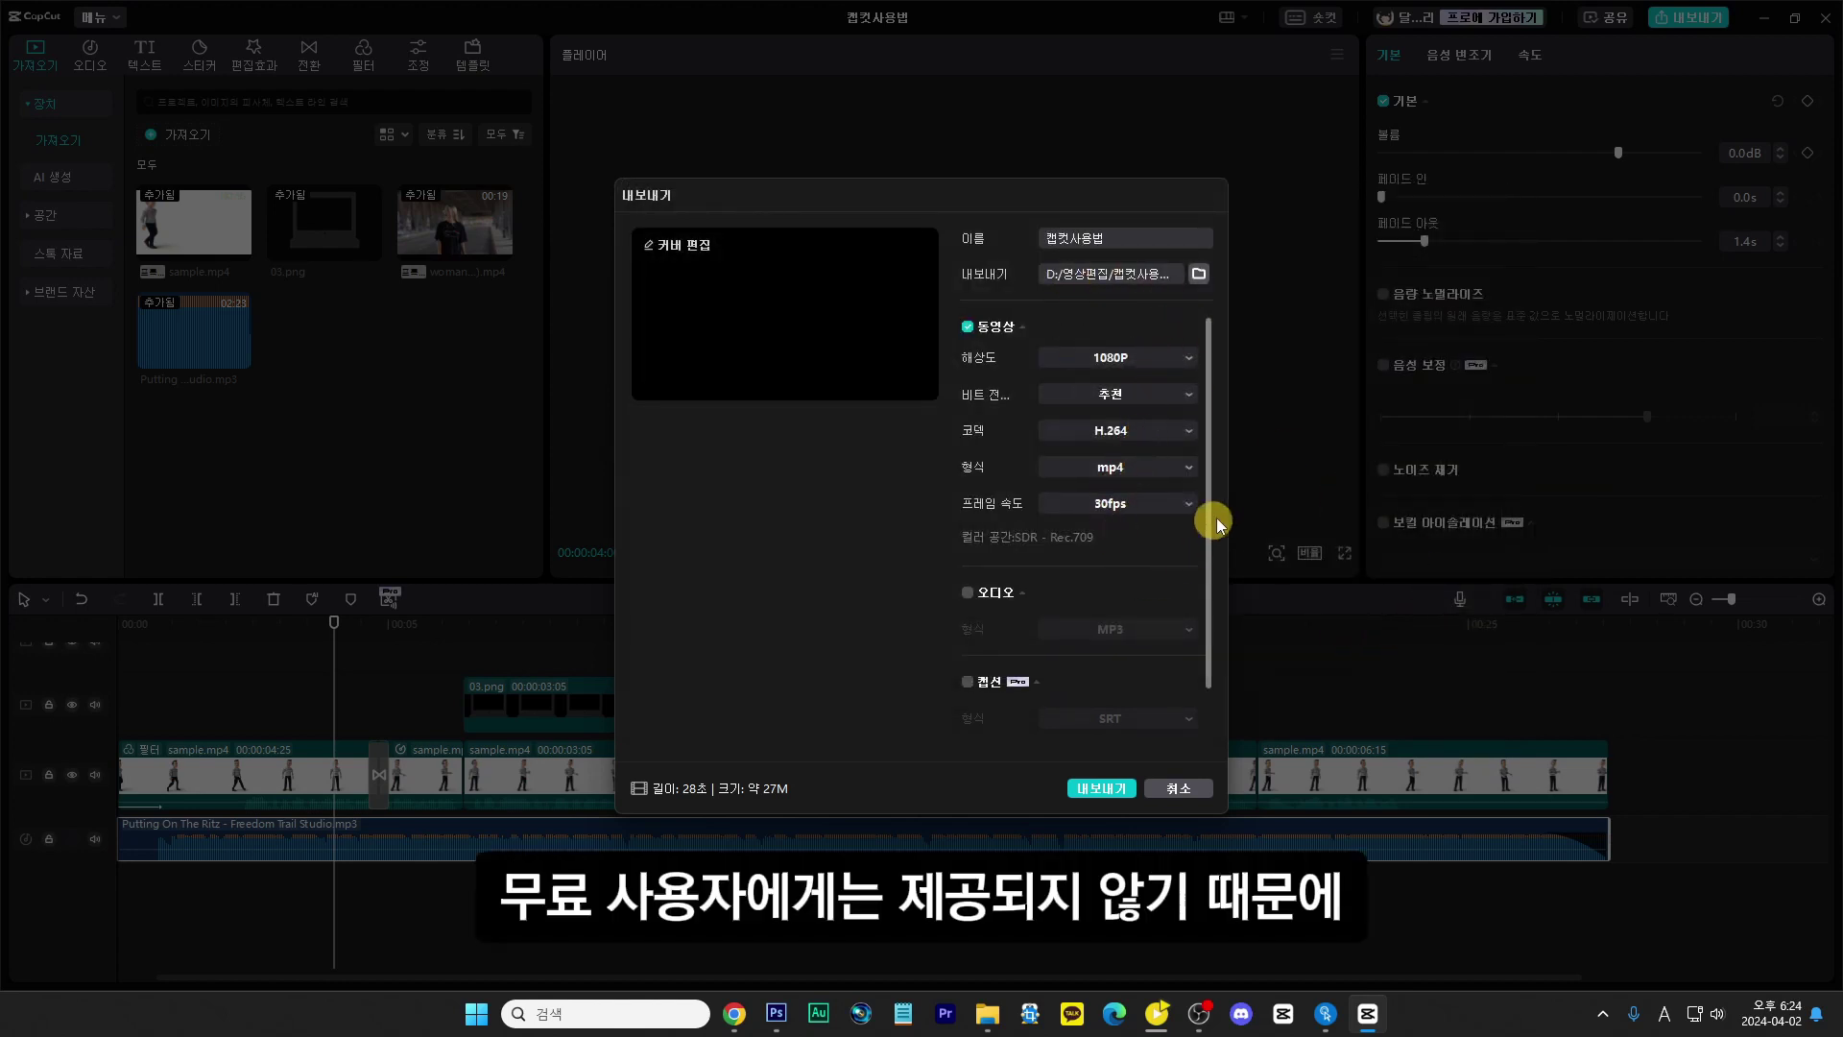
{"action": "left_click_drag", "start_coordinate": [1211, 512], "coordinate": [1207, 551]}
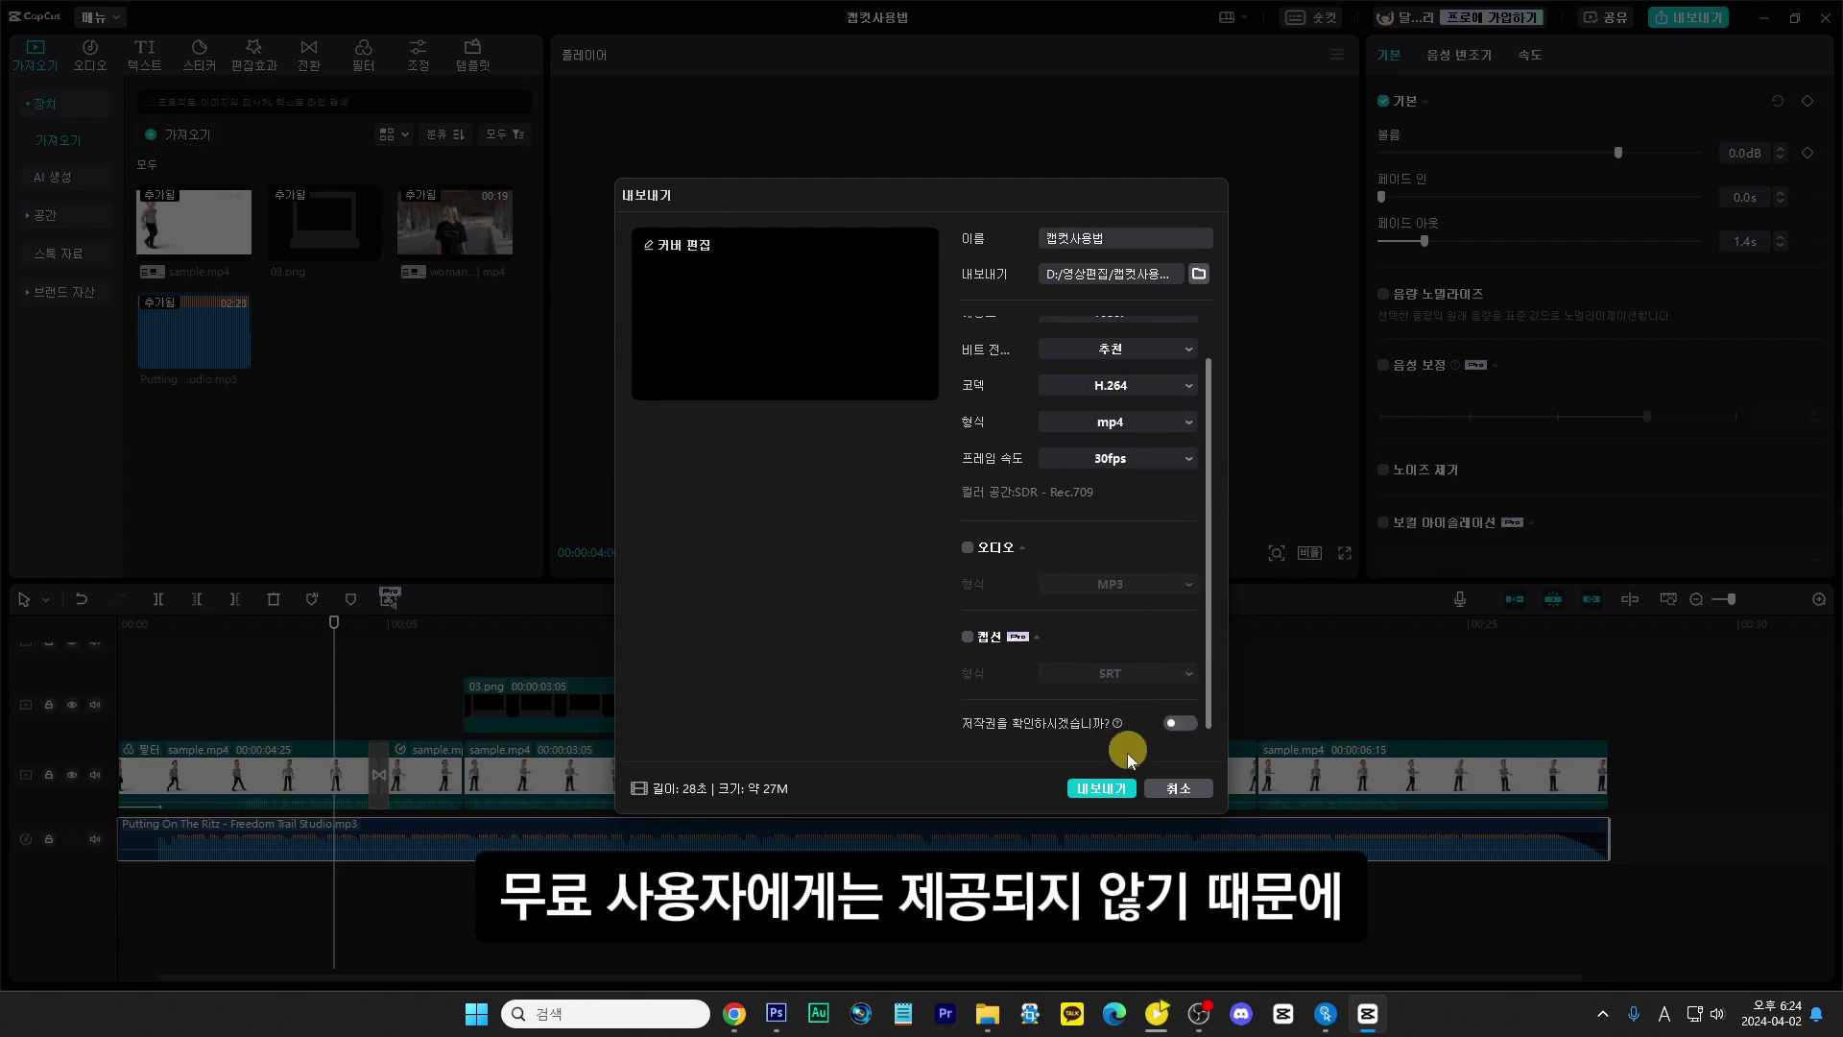
{"action": "left_click", "coordinate": [1102, 790]}
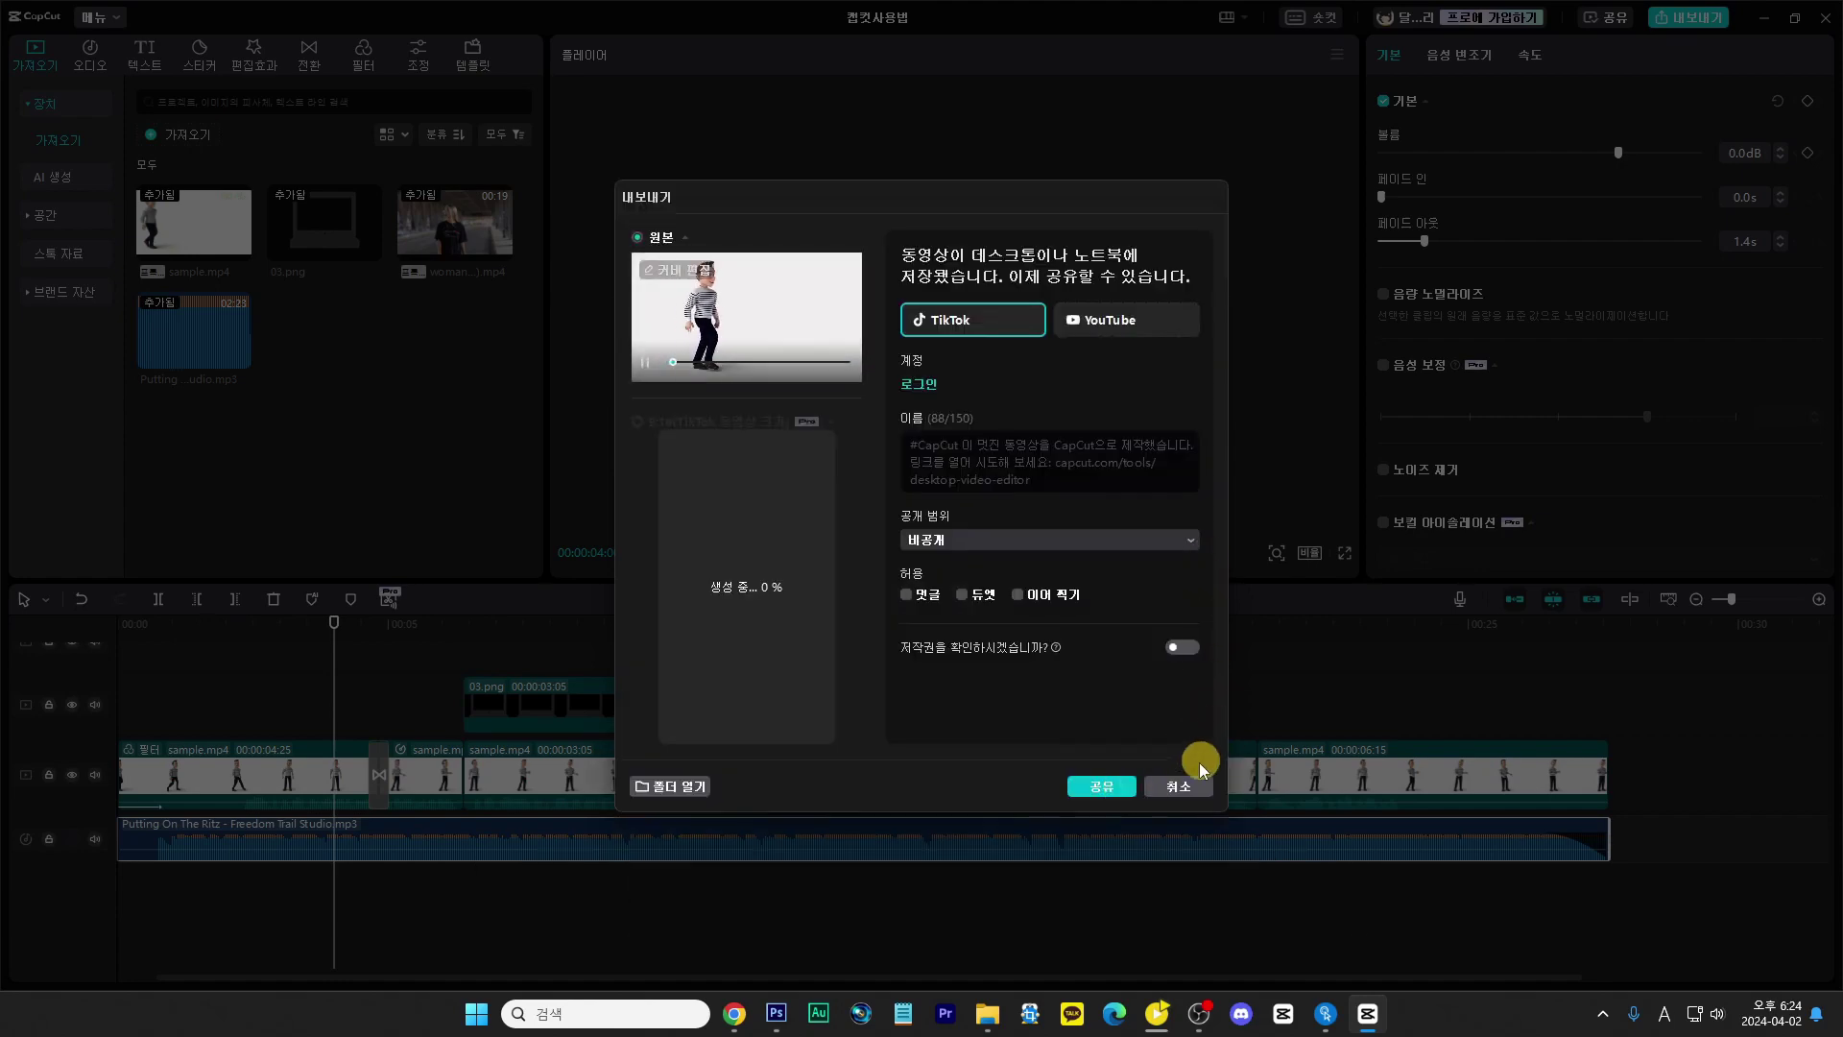
{"action": "left_click", "coordinate": [1181, 787]}
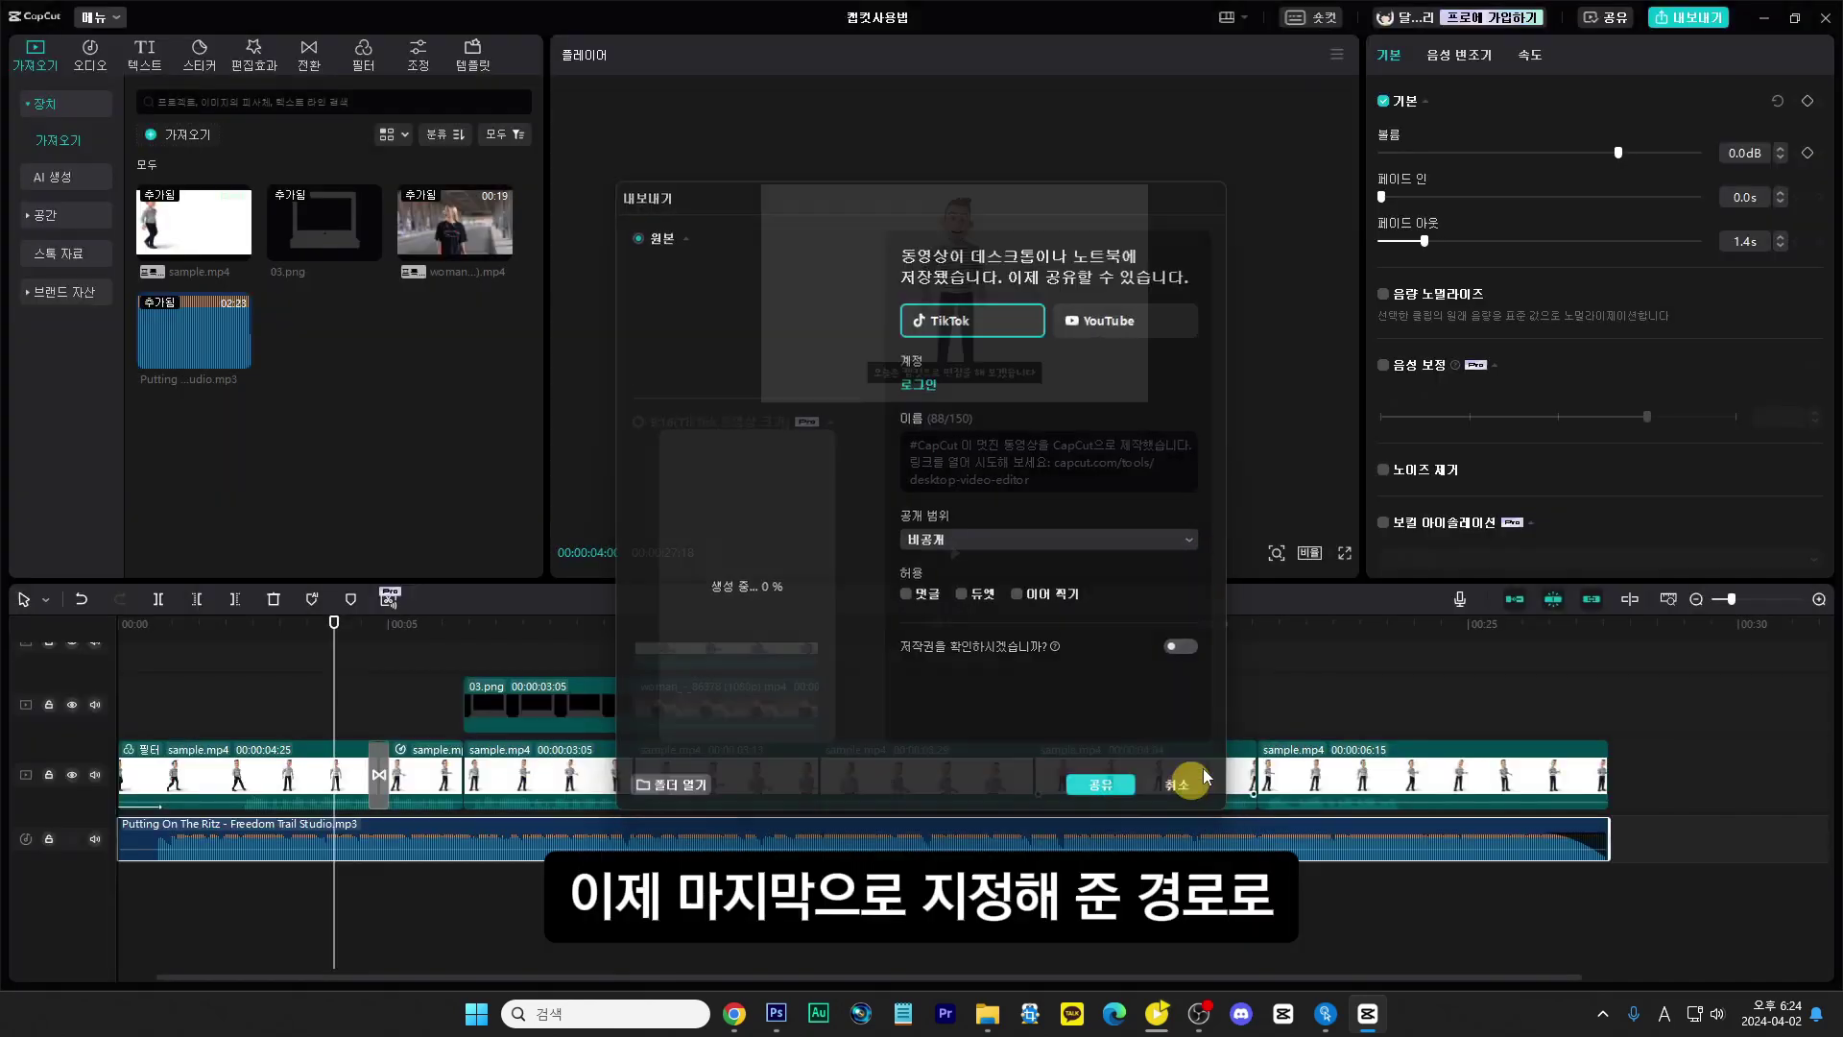
Step: Switch to File Explorer, check the exported video in the 캡컷사용법 folder inside 영상편집, and return to CapCut
{"action": "left_click", "coordinate": [987, 1014]}
{"action": "left_click", "coordinate": [1117, 201]}
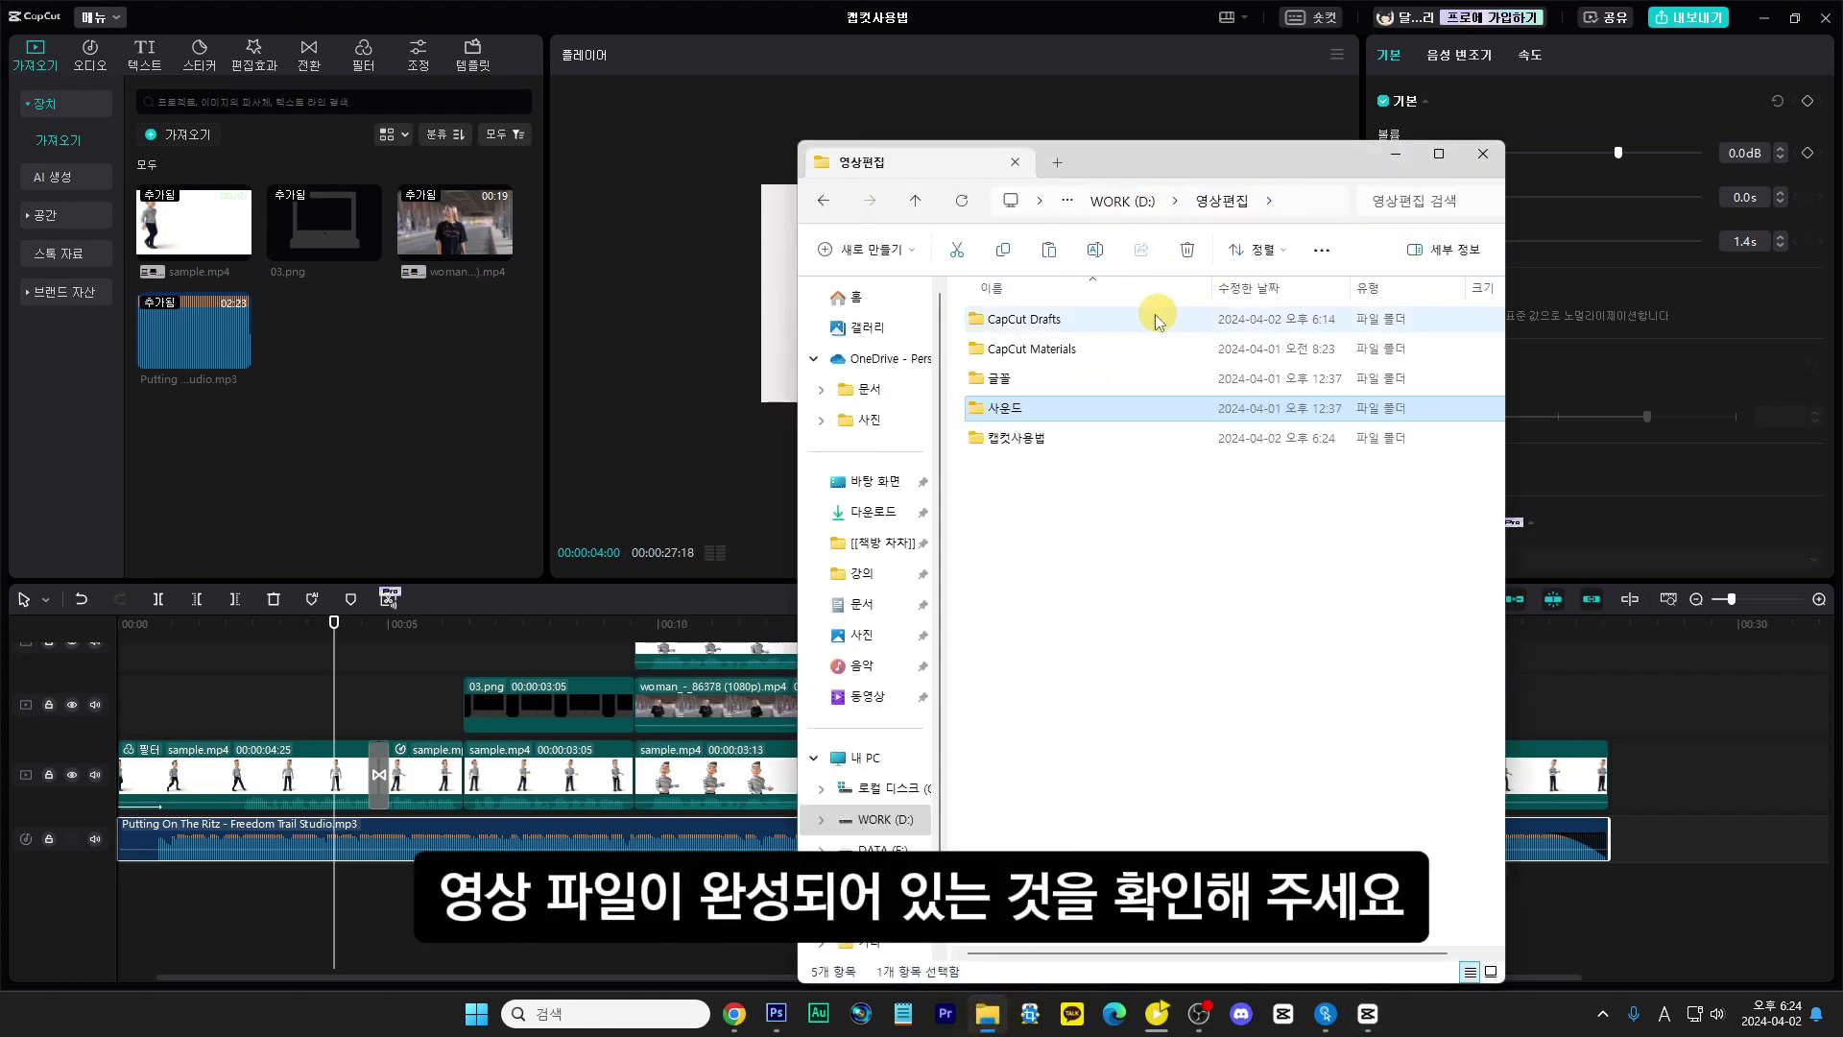
{"action": "double_click", "coordinate": [1010, 444]}
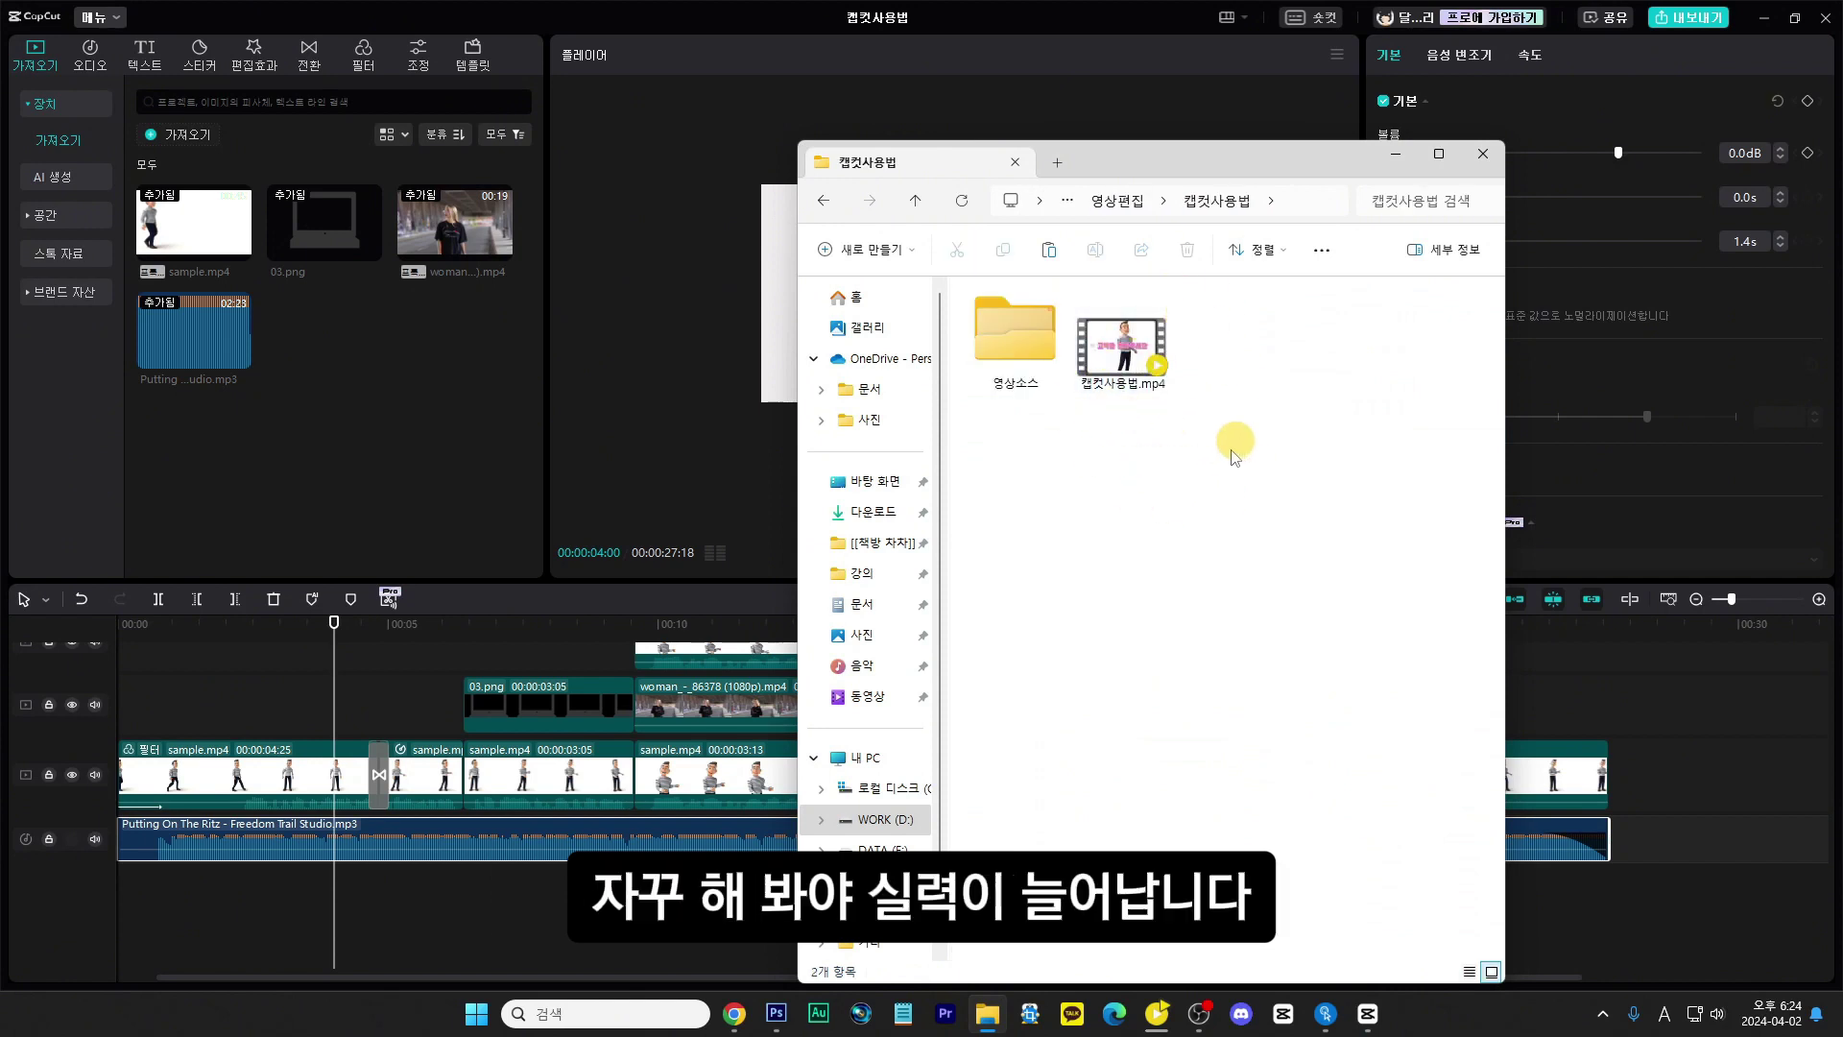
{"action": "left_click", "coordinate": [1397, 156]}
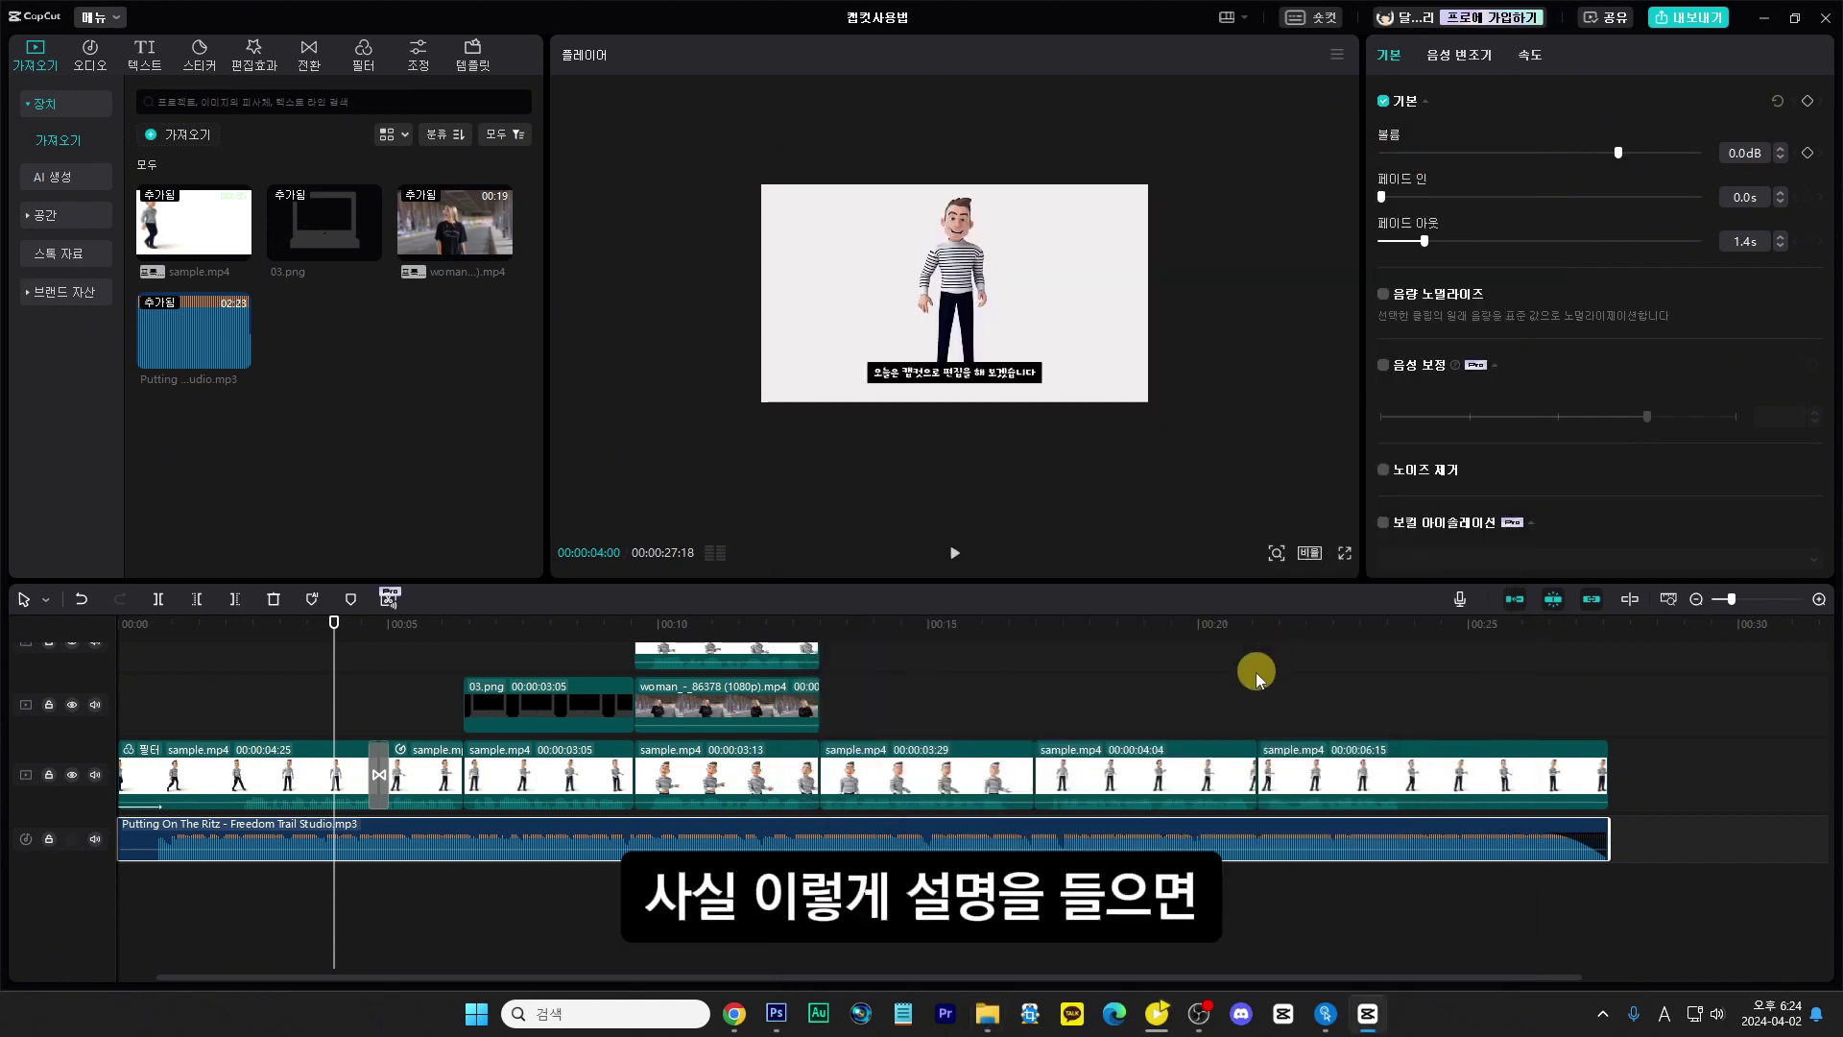